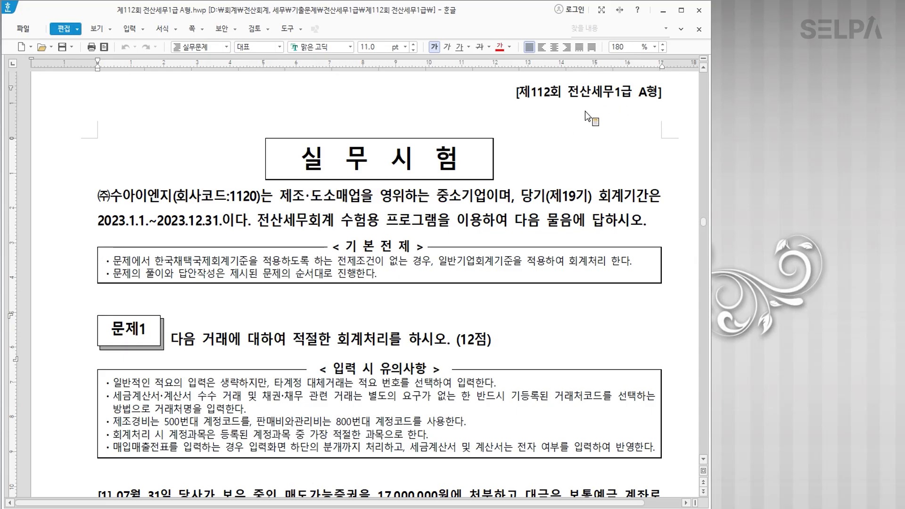
# Minimize the 제112회 전산세무1급 exam paper to reveal the academy's Naver Cafe page.
pyautogui.press('ctrl')
pyautogui.press('ctrl')
pyautogui.press('ctrl')
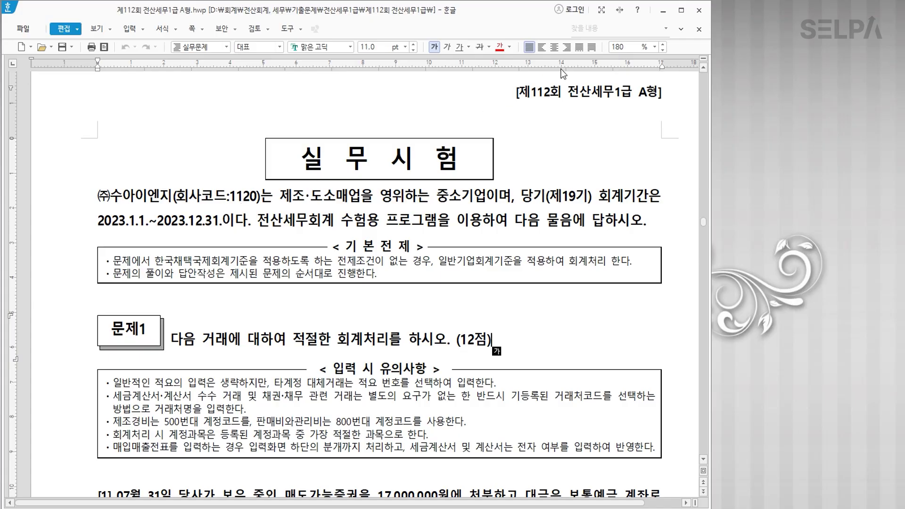
pyautogui.click(663, 14)
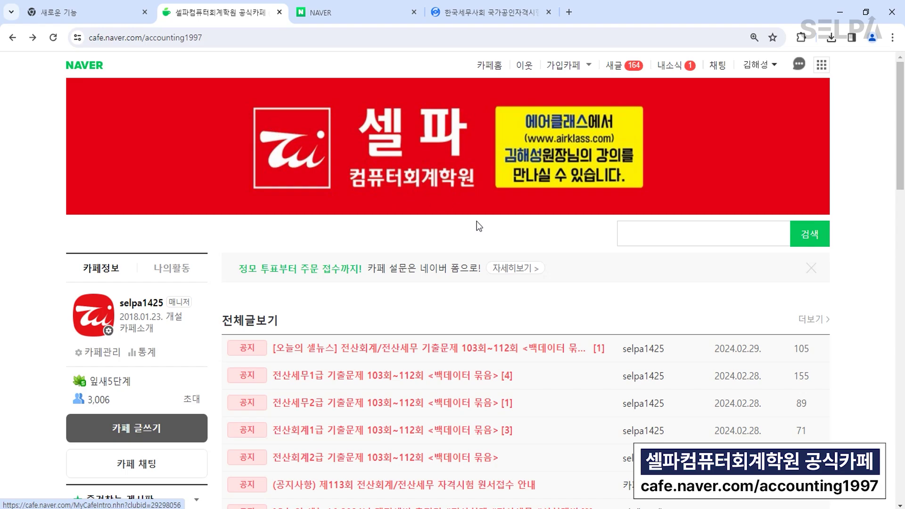
# Open the 전산세무1급 기출문제 103회~112회 백데이터 묶음 post and download its back-data zip.
pyautogui.scroll(-1, 579, 288)
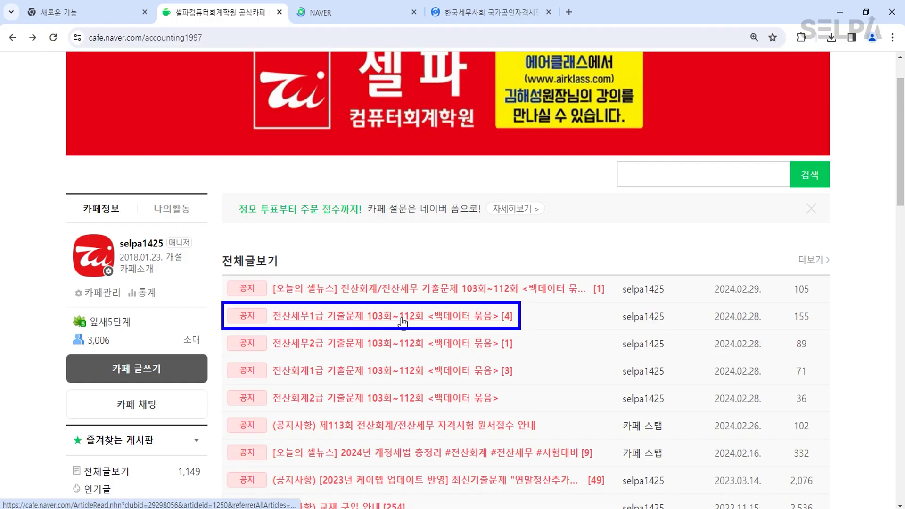
pyautogui.click(395, 316)
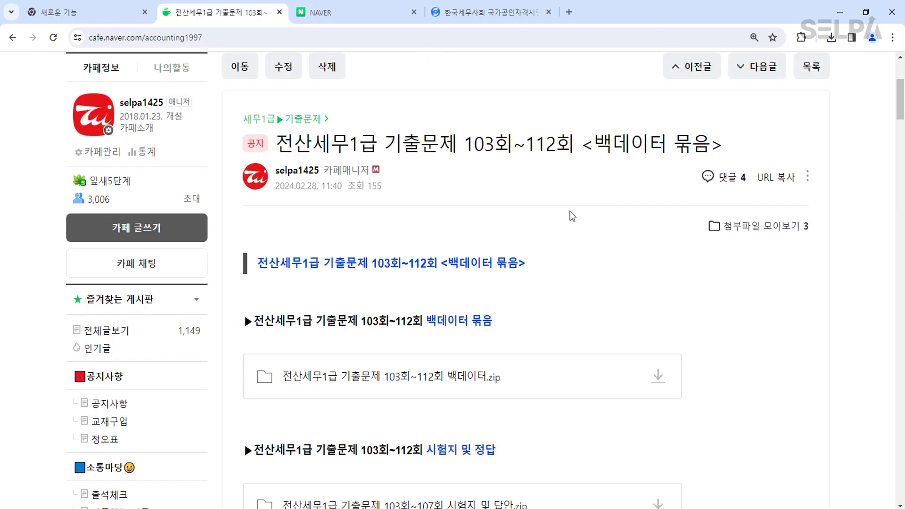
pyautogui.click(658, 377)
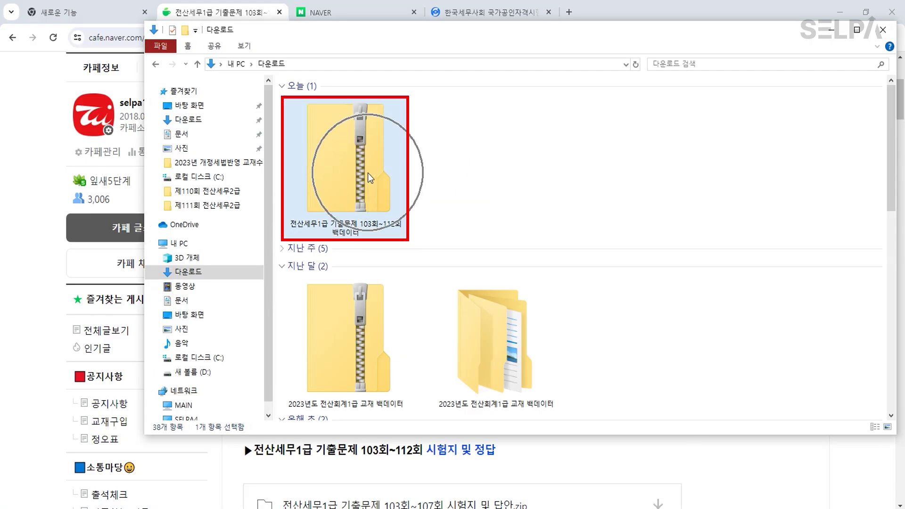
# Extract the back-data zip in Downloads and open the 전산세무1급 기출문제 103회~112회 백데이터 folder.
pyautogui.rightClick(364, 167)
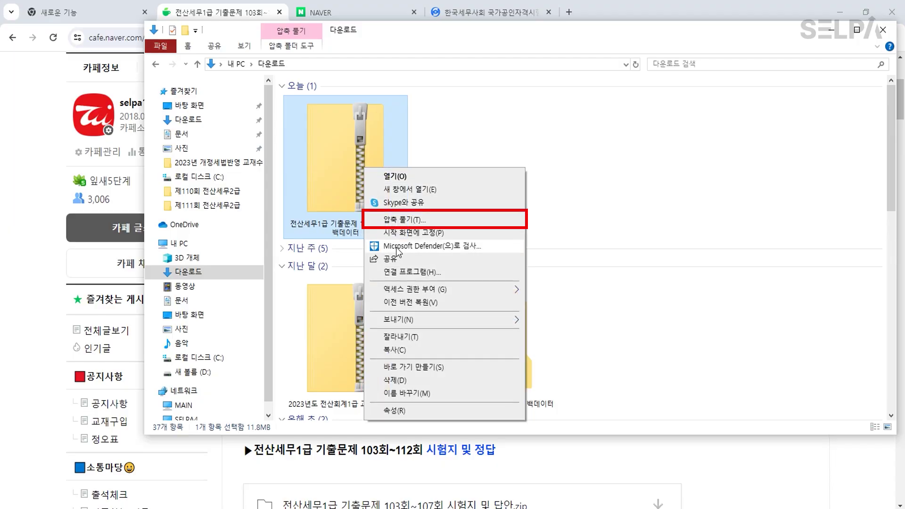
pyautogui.click(436, 219)
pyautogui.click(556, 376)
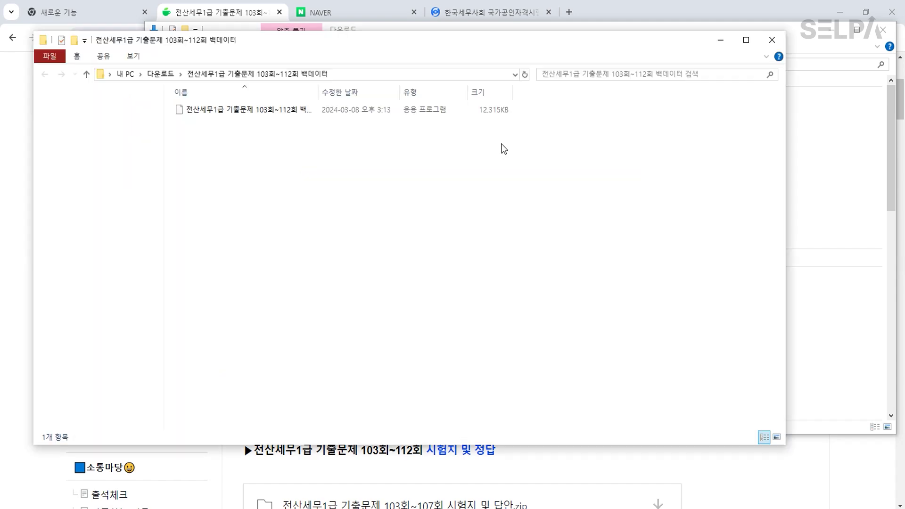
pyautogui.click(773, 41)
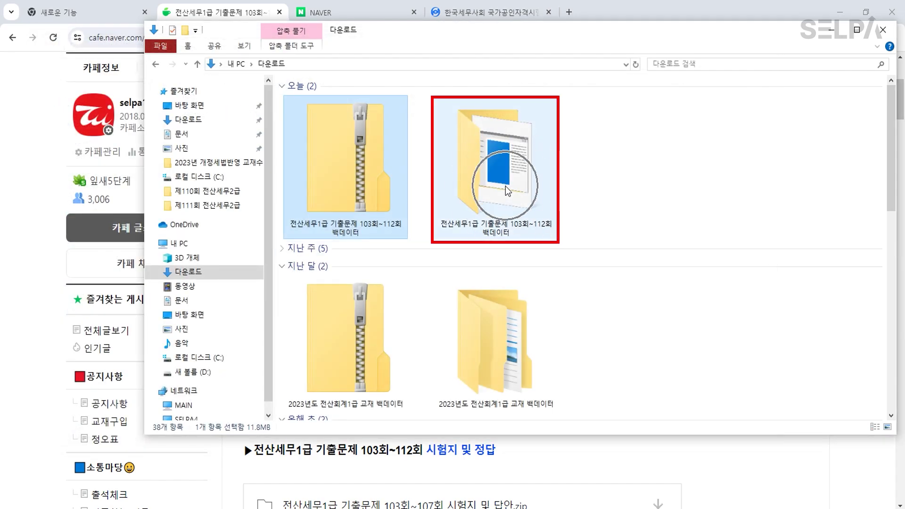
pyautogui.doubleClick(505, 185)
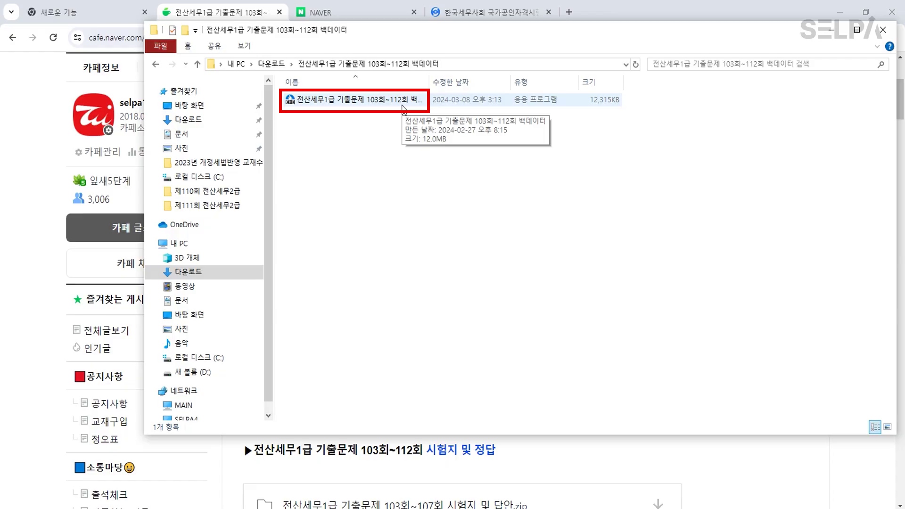
# Run the back-data exe past the SmartScreen warning and unpack it into C:\KcLepDB\KcLep.
pyautogui.doubleClick(395, 101)
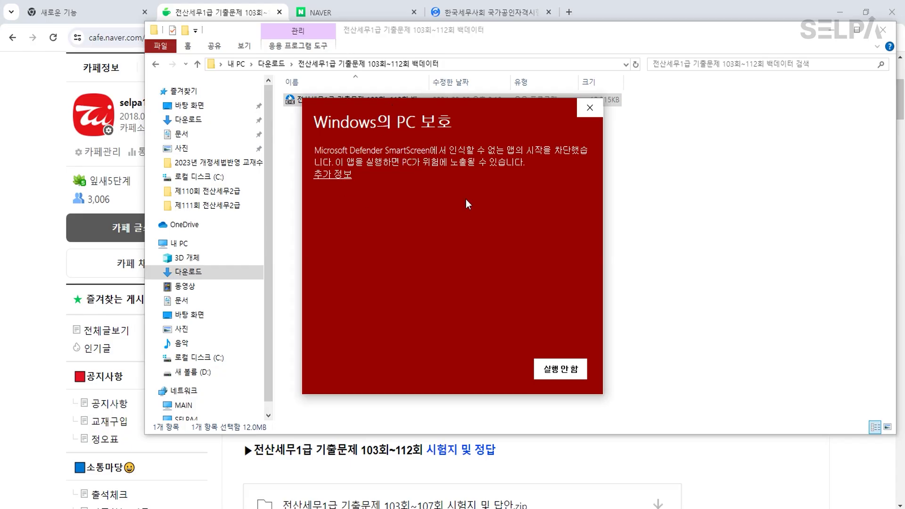
pyautogui.click(341, 178)
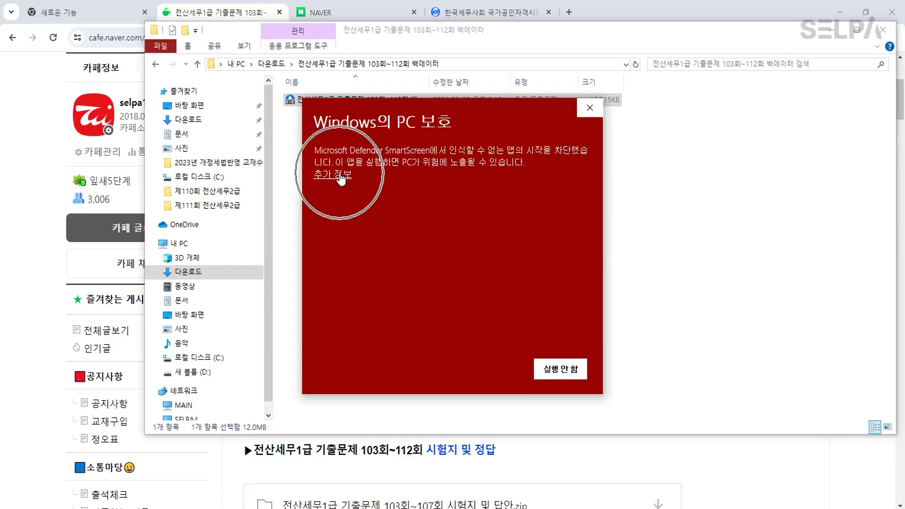
pyautogui.click(341, 178)
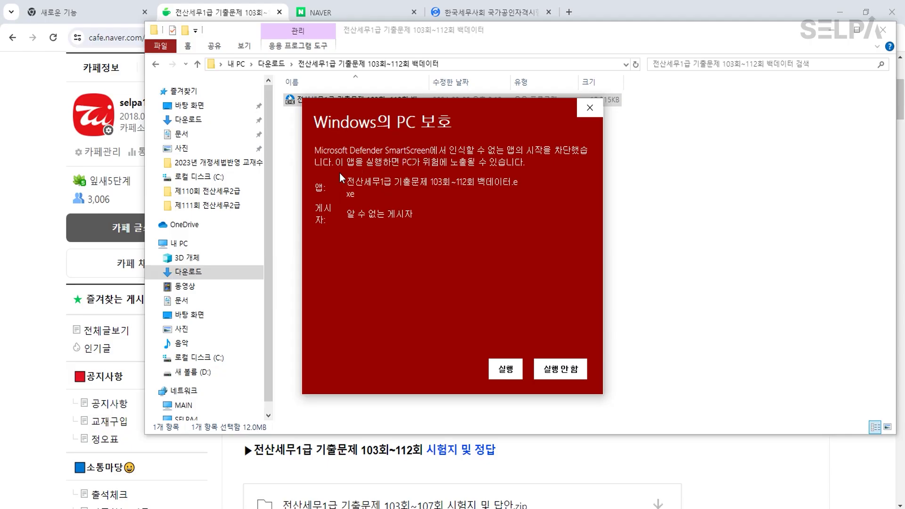
pyautogui.click(506, 371)
pyautogui.click(511, 368)
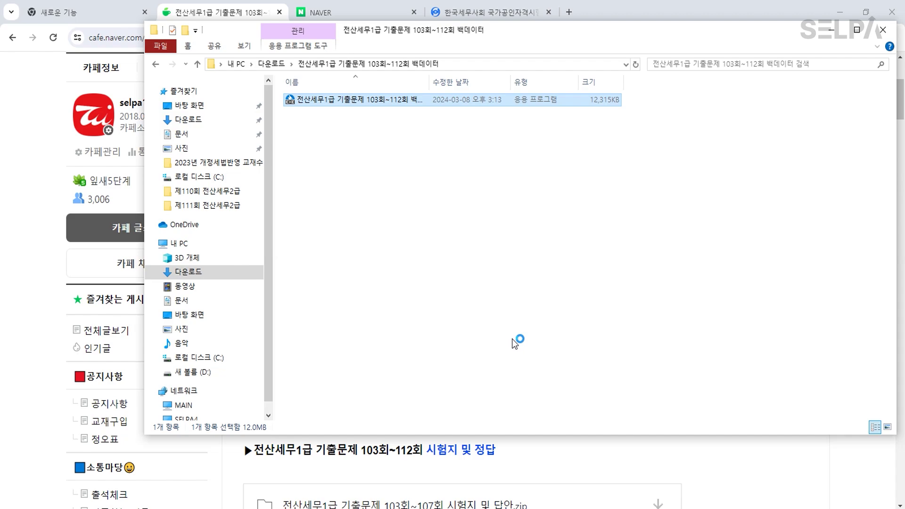
pyautogui.click(487, 295)
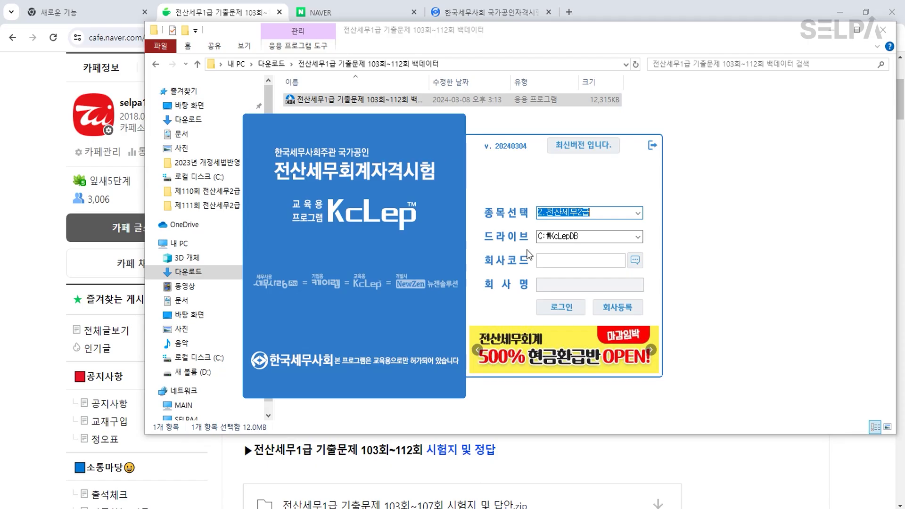
# Regenerate company codes in 회사등록 to load companies 1030–1121, then close Explorer.
pyautogui.click(515, 149)
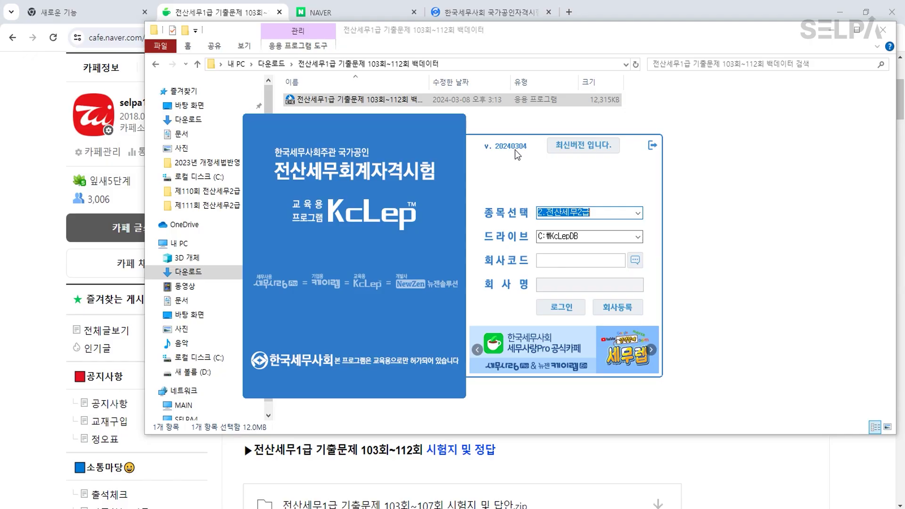
pyautogui.click(618, 308)
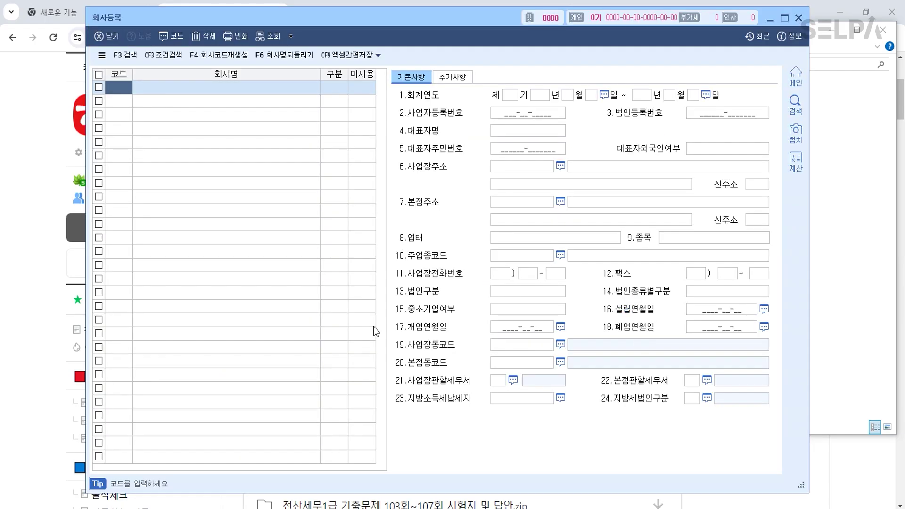
pyautogui.click(219, 59)
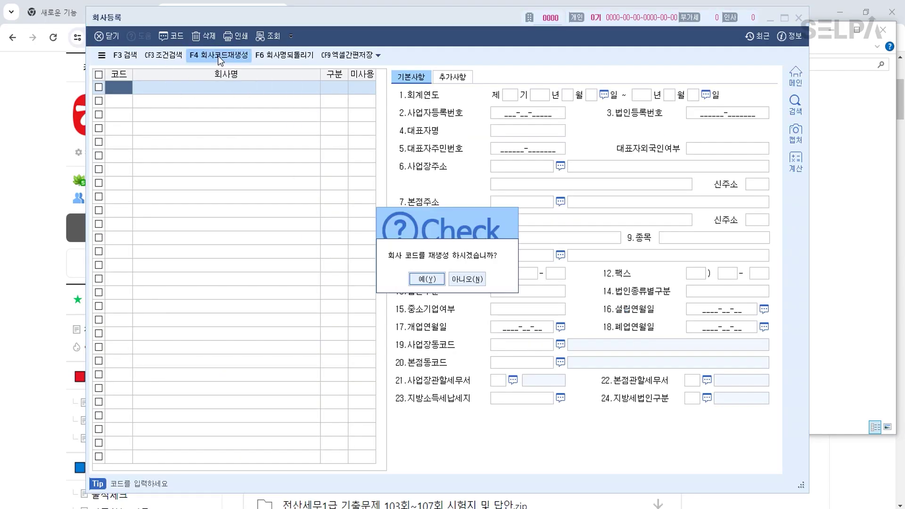
pyautogui.click(427, 279)
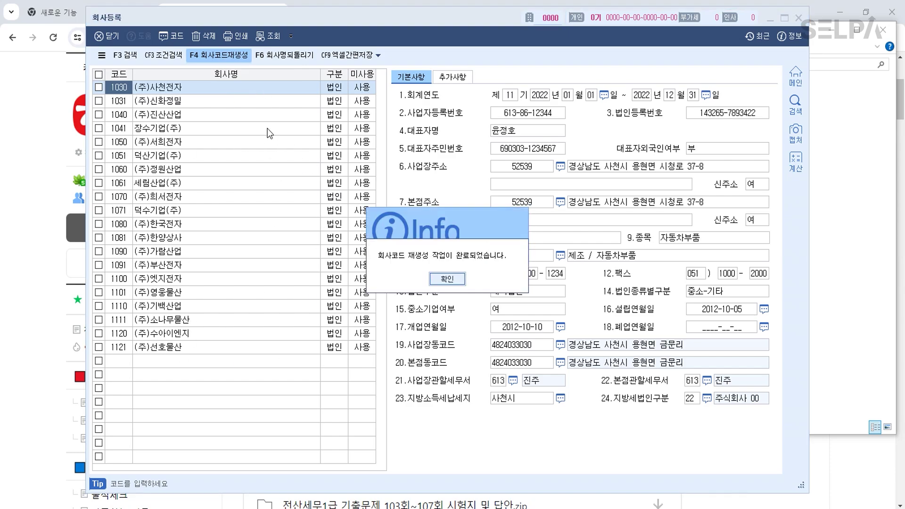
pyautogui.click(447, 279)
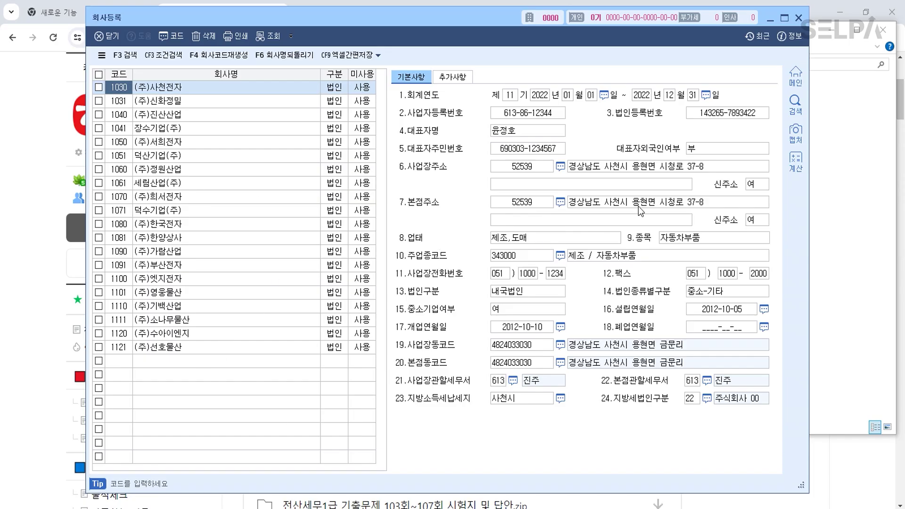
pyautogui.click(799, 17)
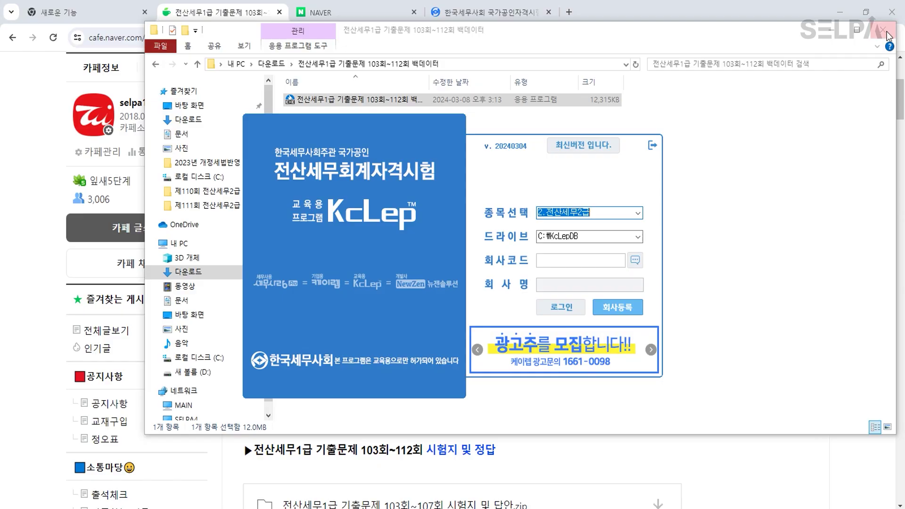
pyautogui.click(887, 33)
pyautogui.click(844, 19)
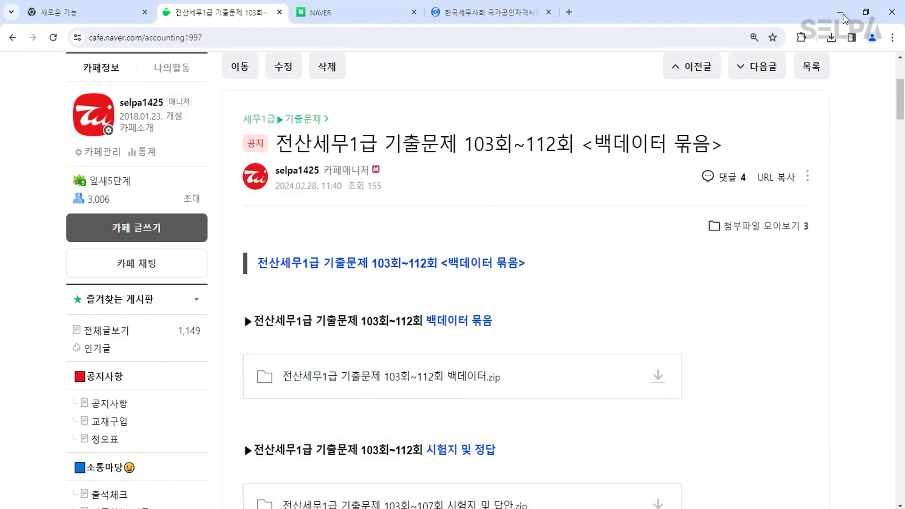
# Colour the company name ㈜수아이엔지(회사코드:1120) red in the exam paper.
pyautogui.click(844, 18)
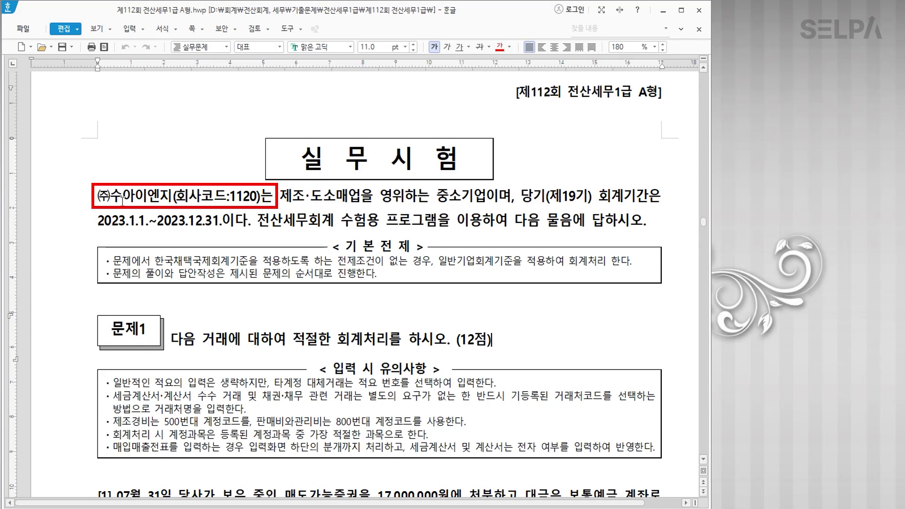
pyautogui.moveTo(97, 196); pyautogui.dragTo(259, 201)
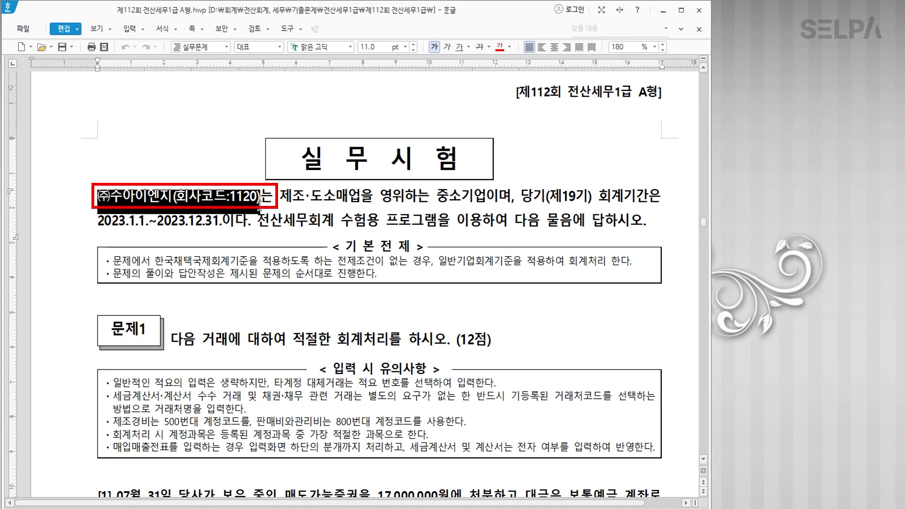
pyautogui.click(500, 46)
pyautogui.click(316, 231)
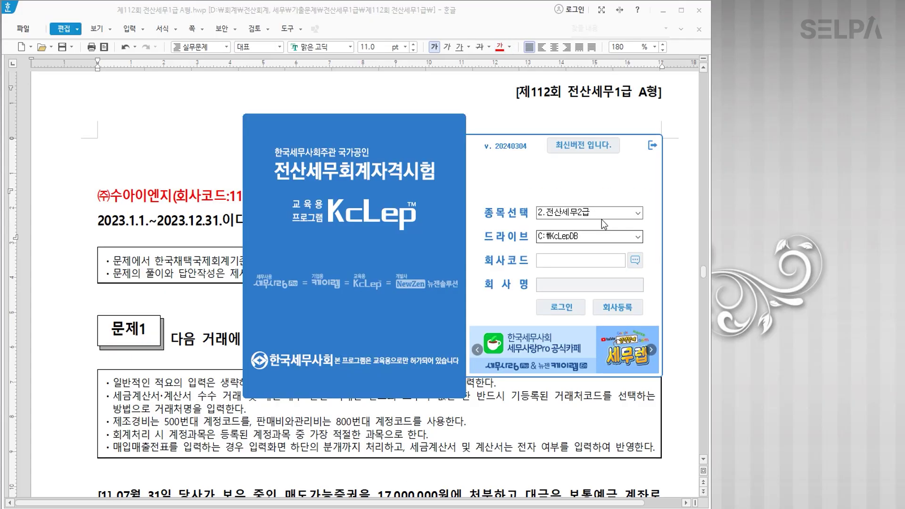
# Log into KcLep as 1.전산세무1급 with company code 1120.
pyautogui.click(631, 215)
pyautogui.click(613, 226)
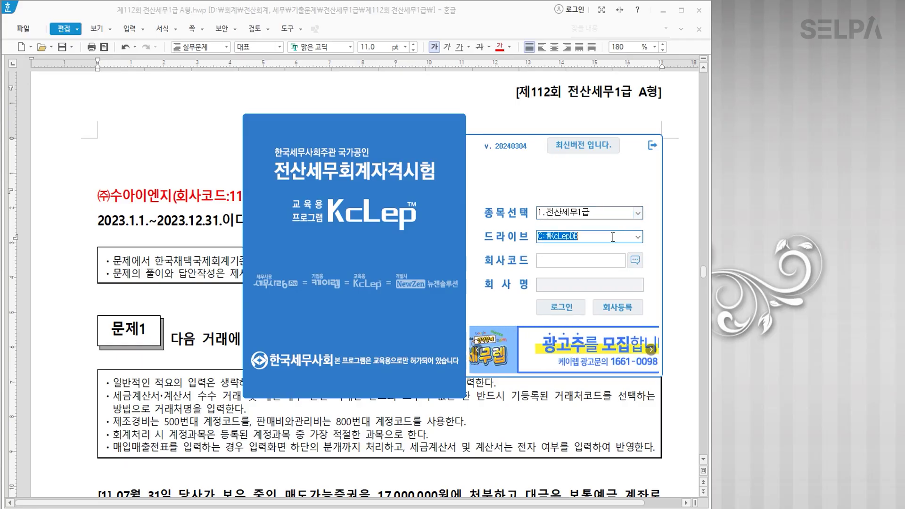
pyautogui.moveTo(450, 147); pyautogui.dragTo(502, 151)
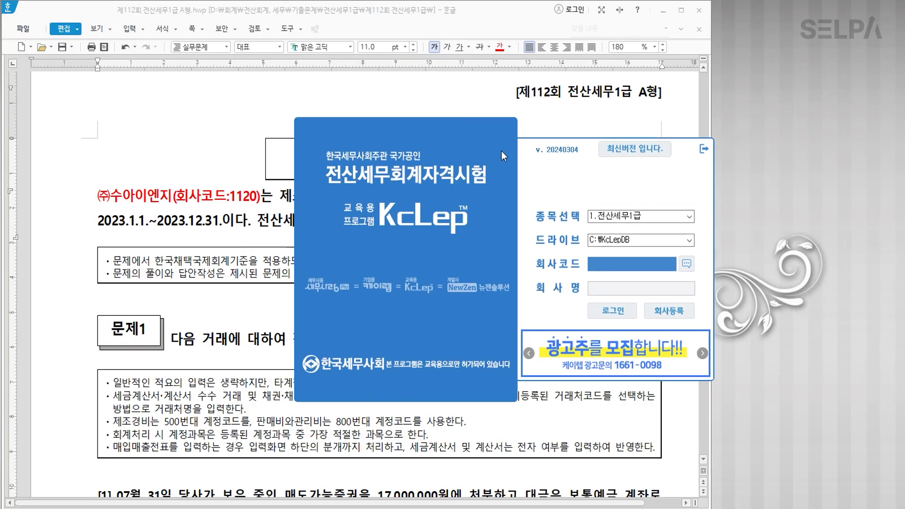
pyautogui.write('112')
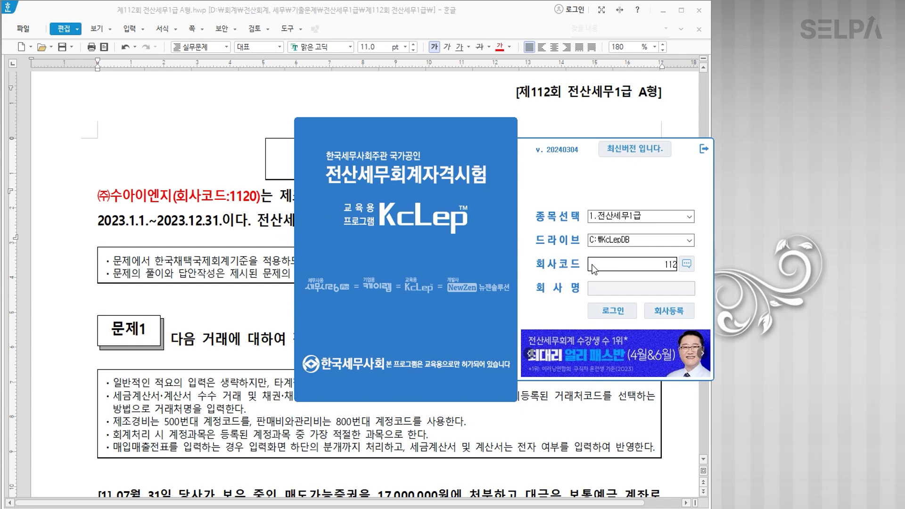
pyautogui.write('0')
pyautogui.press('Return')
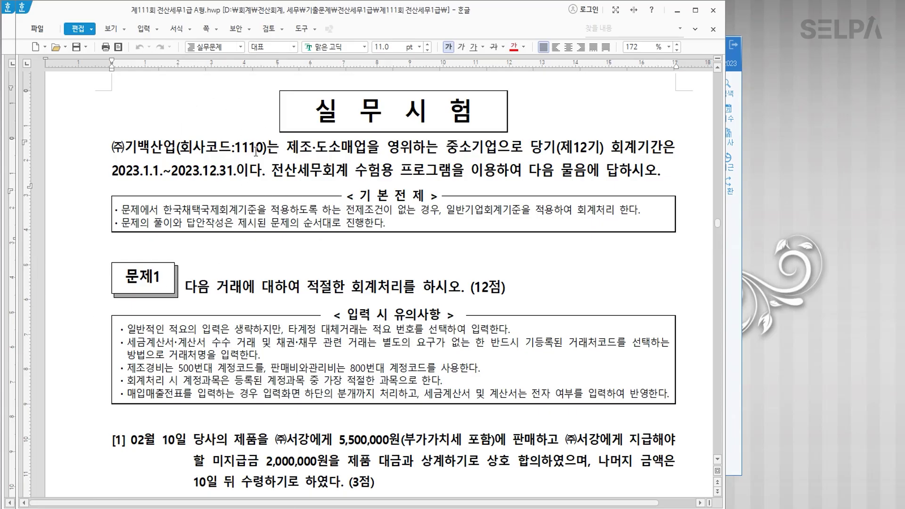
# Select ㈜기백산업(회사코드:1110) in the exam paper and switch KcLep to company 1110 (주)기백산업.
pyautogui.scroll(2, 255, 151)
pyautogui.click(584, 115)
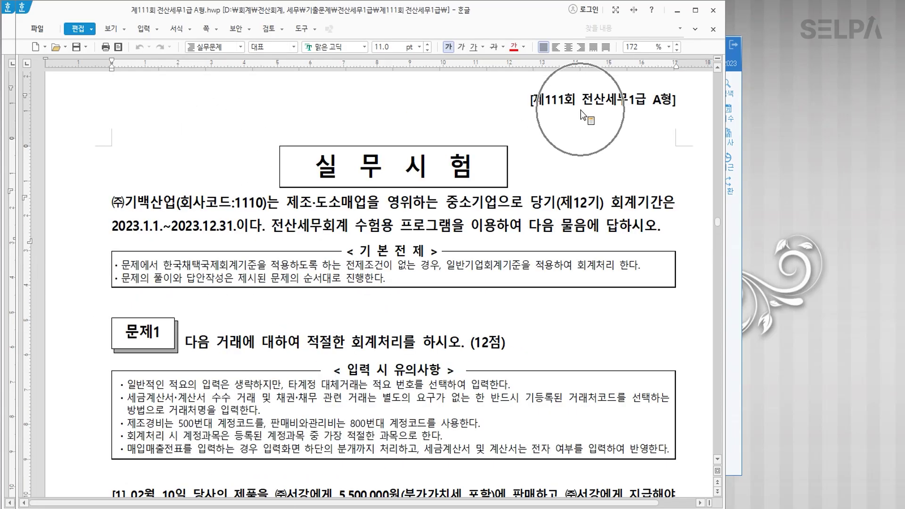
pyautogui.moveTo(112, 202); pyautogui.dragTo(267, 208)
pyautogui.hotkey('alt', 'Tab')
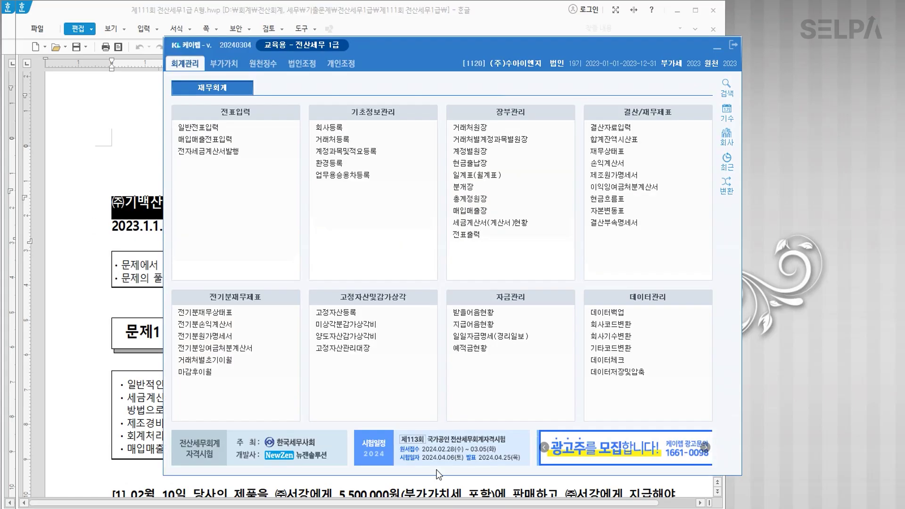
pyautogui.click(727, 137)
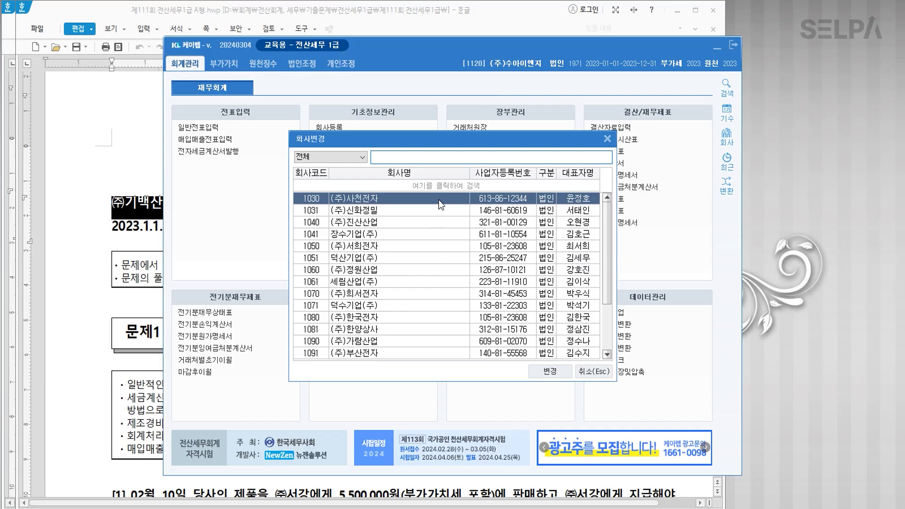
pyautogui.scroll(-1, 370, 283)
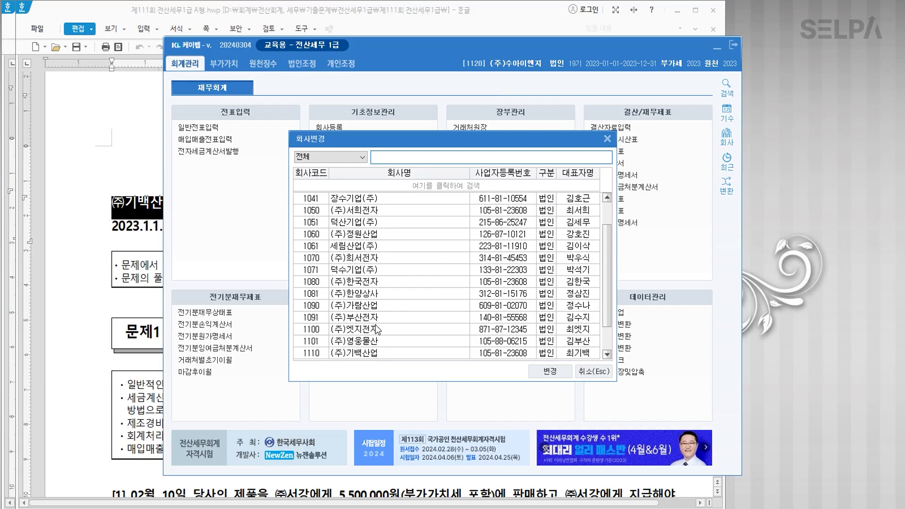
pyautogui.scroll(-1, 370, 346)
pyautogui.click(362, 318)
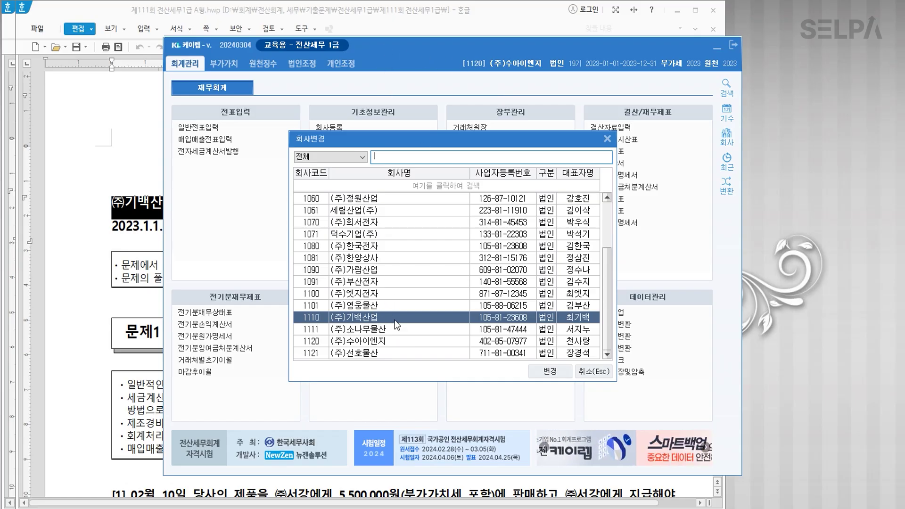
pyautogui.click(559, 375)
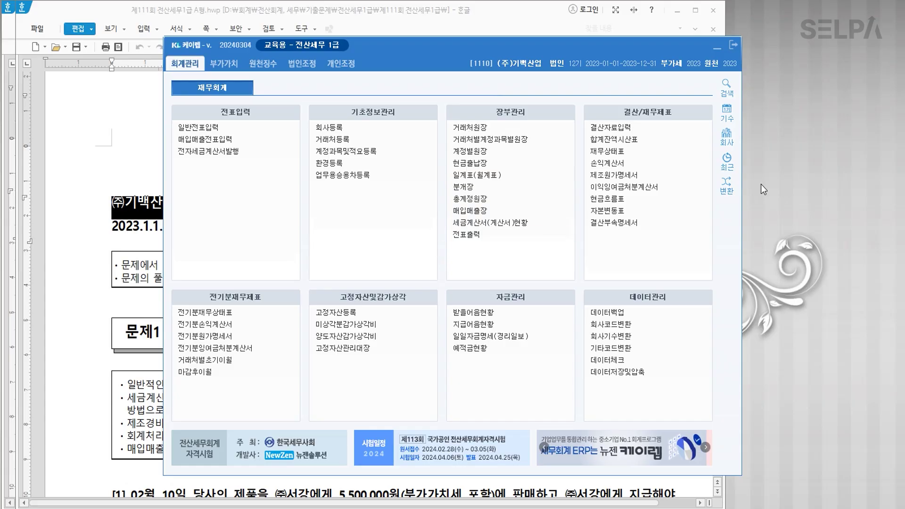
# Switch companies again by company code, landing on 1120 (주)수아이엔지 for 2023.
pyautogui.click(721, 141)
pyautogui.write('1110')
pyautogui.press('Return')
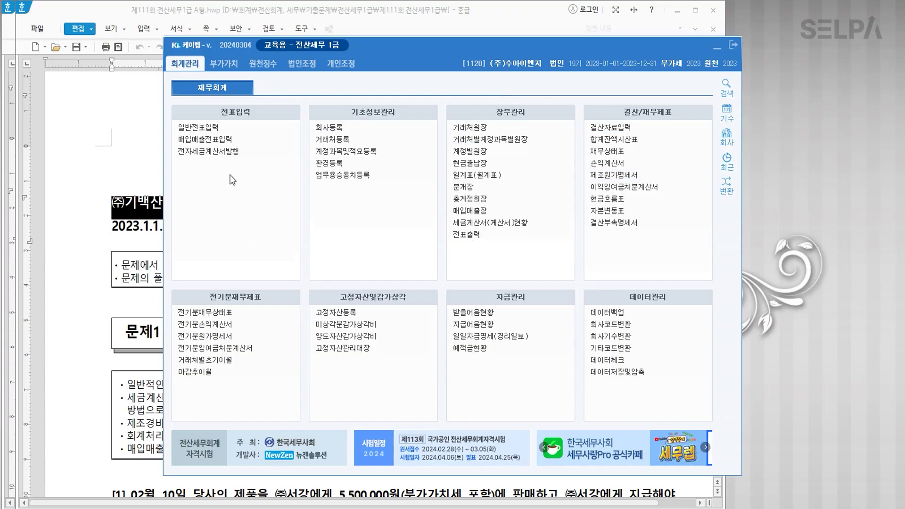
pyautogui.click(144, 159)
# Close the 제111회 exam paper, leaving the 제112회 paper in front.
pyautogui.click(714, 16)
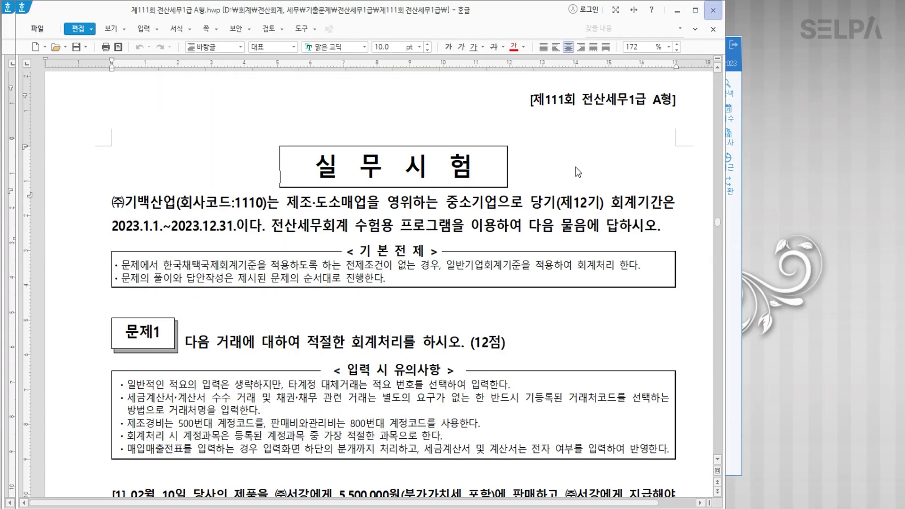
pyautogui.moveTo(507, 50); pyautogui.dragTo(571, 58)
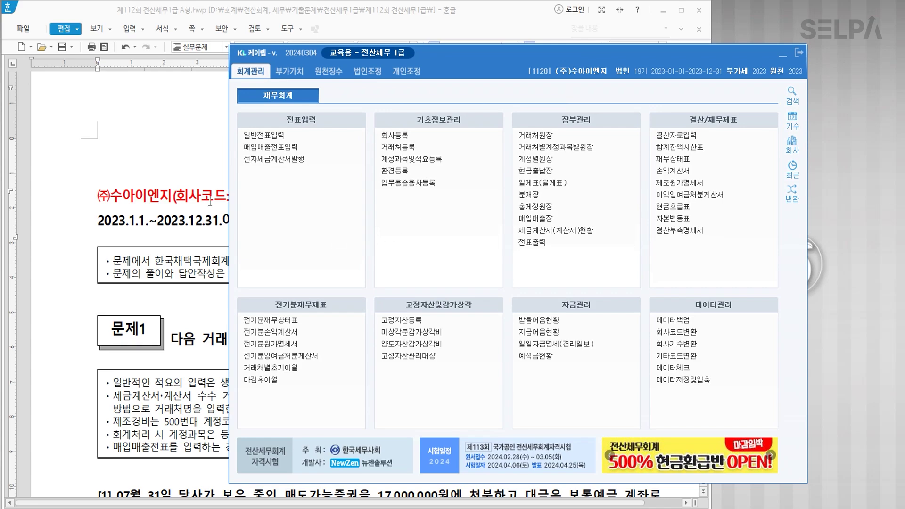
pyautogui.hotkey('alt', 'Tab')
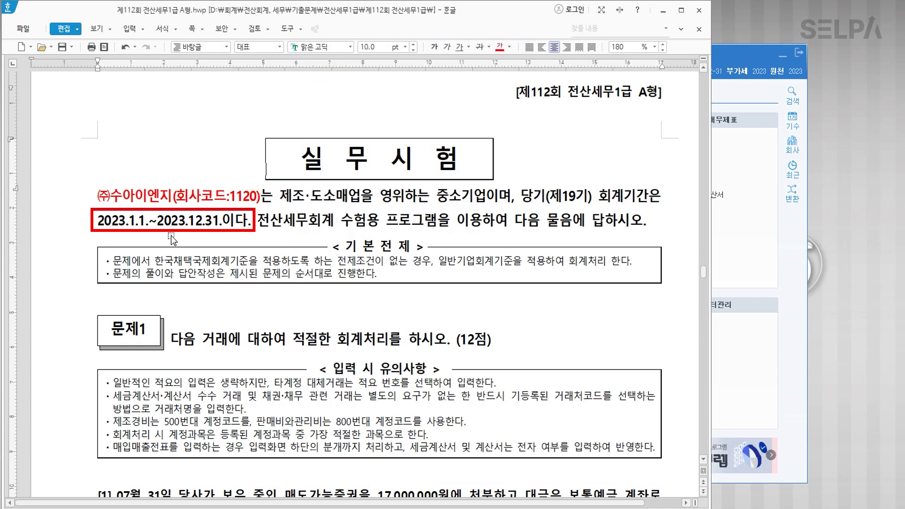
# Colour the period end date 2023.12.31 and the word 중소기업 red.
pyautogui.moveTo(157, 221); pyautogui.dragTo(221, 221)
pyautogui.click(501, 49)
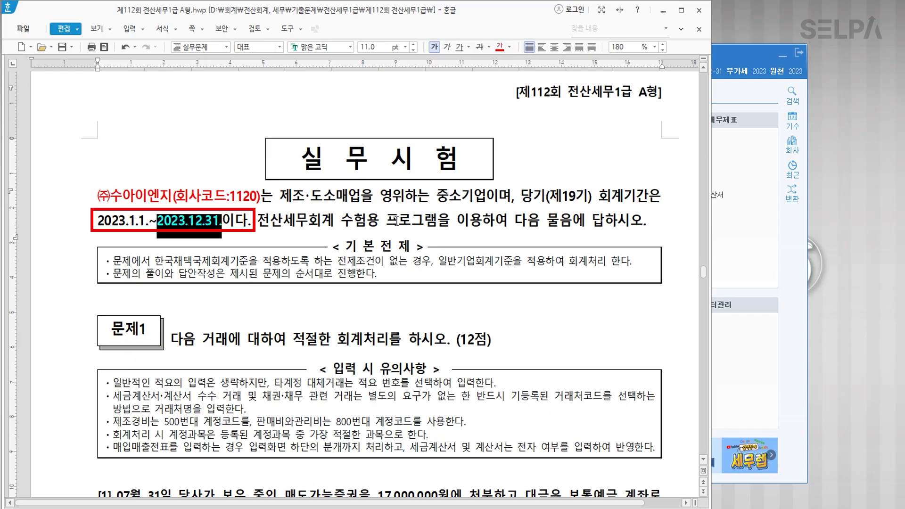
pyautogui.click(334, 223)
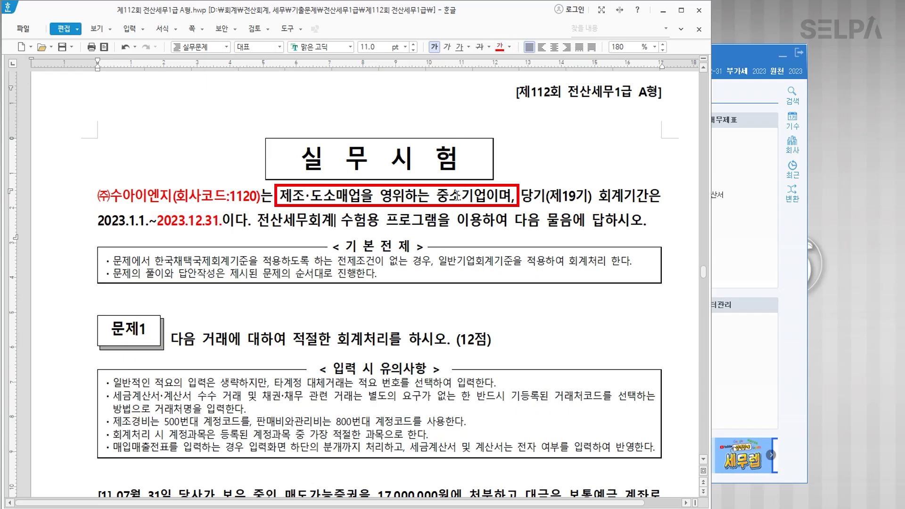
pyautogui.moveTo(442, 196); pyautogui.dragTo(486, 197)
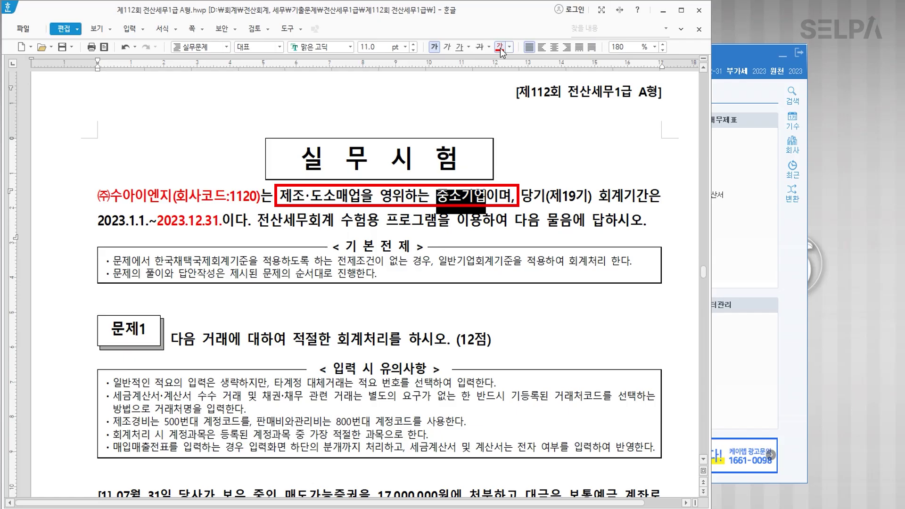
pyautogui.click(381, 222)
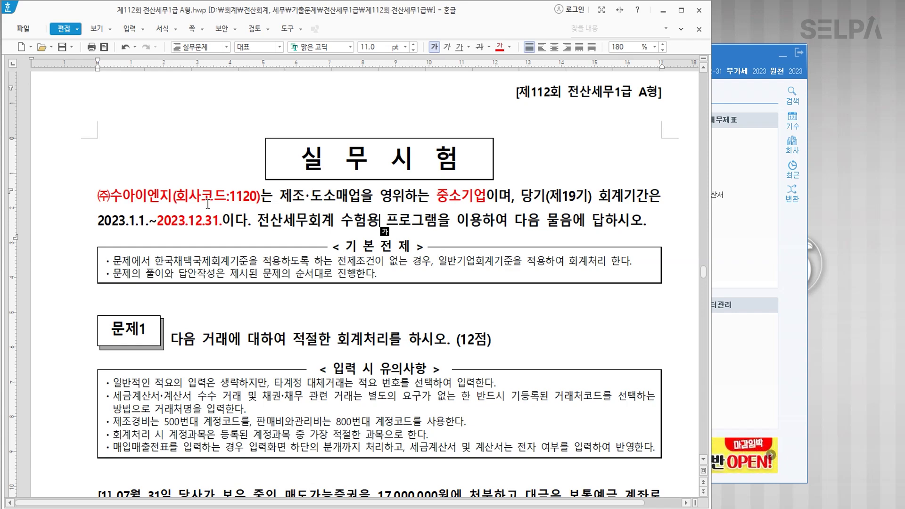
pyautogui.scroll(-4, 446, 270)
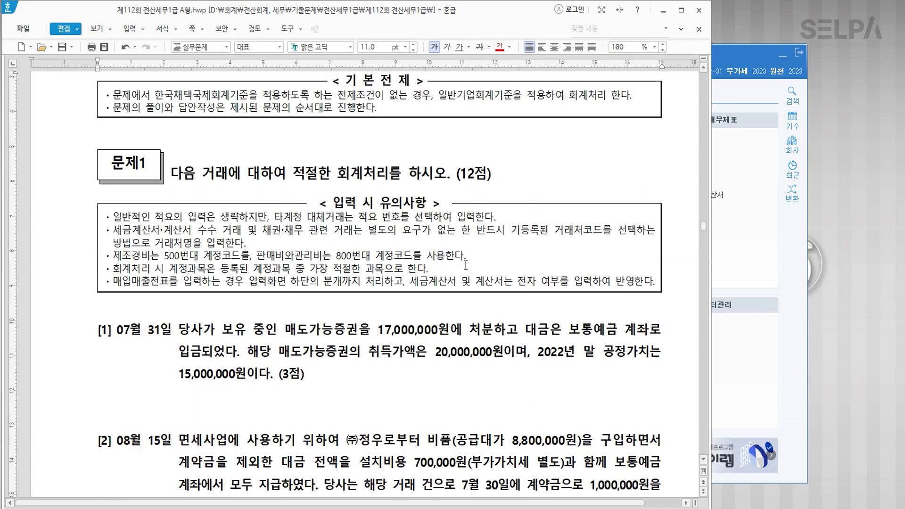
# Colour question [1]'s date 07월 31일 and the 17,000,000원 sale phrase blue.
pyautogui.scroll(-1, 367, 257)
pyautogui.scroll(-2, 367, 258)
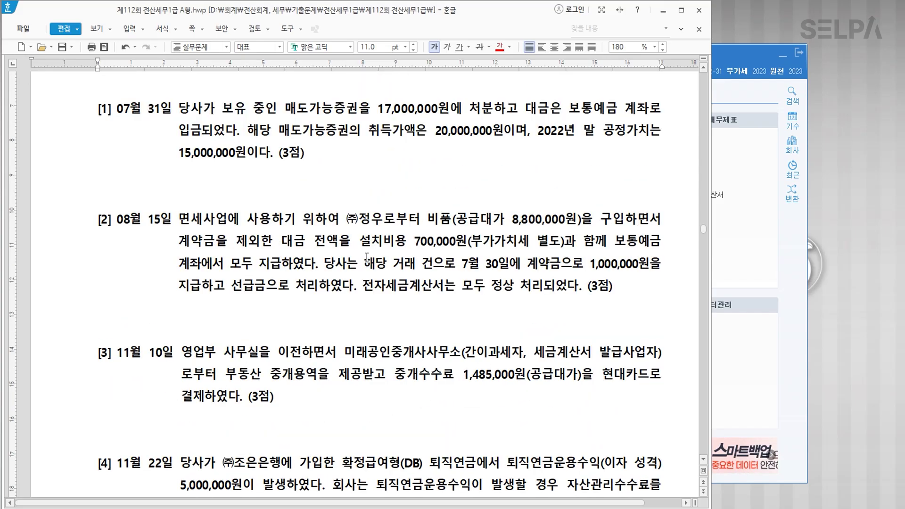
pyautogui.moveTo(117, 111); pyautogui.dragTo(172, 110)
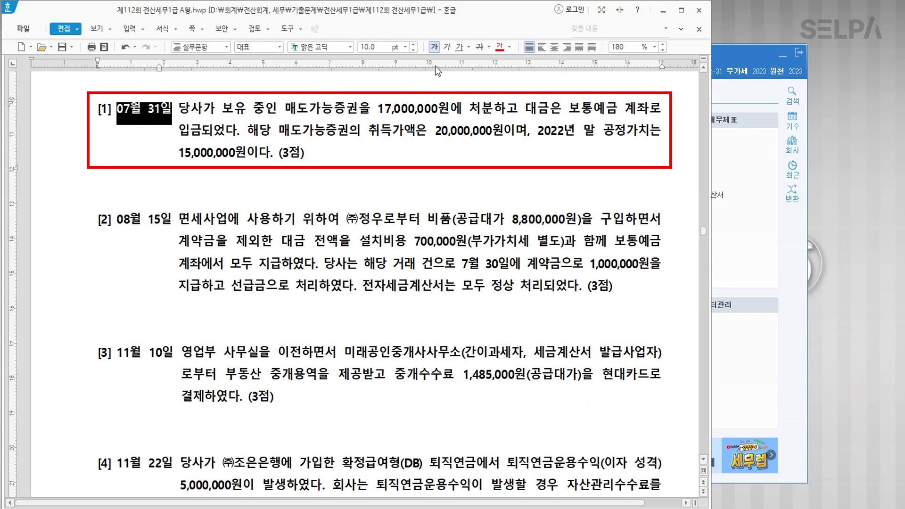
pyautogui.click(509, 47)
pyautogui.click(558, 93)
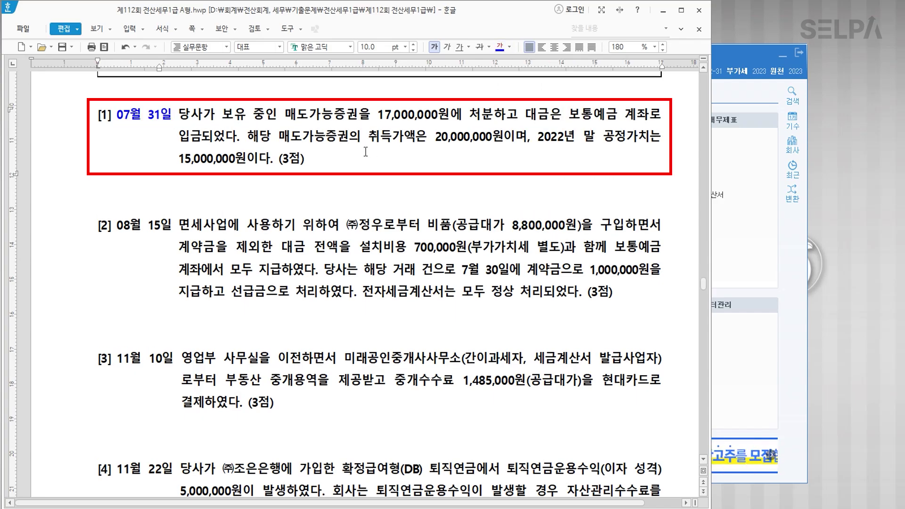
pyautogui.moveTo(285, 113); pyautogui.dragTo(493, 118)
pyautogui.click(501, 47)
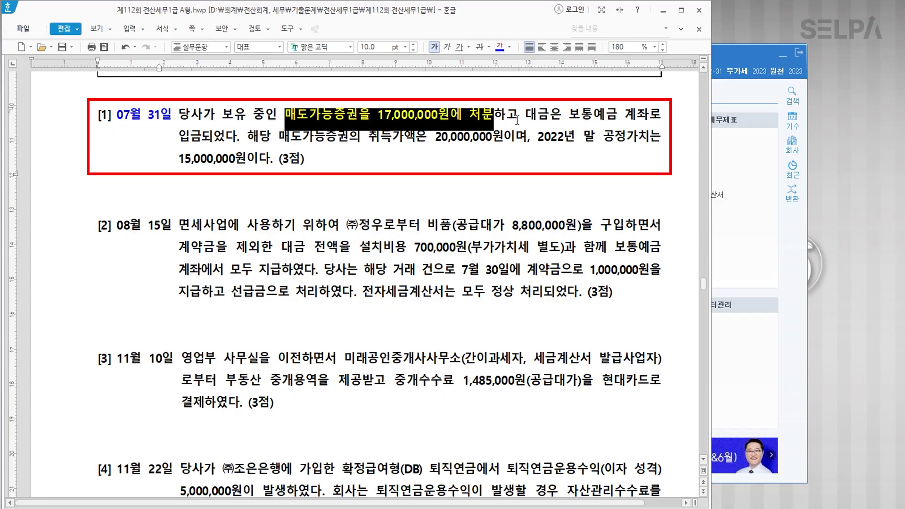
# Colour the 20,000,000원 acquisition cost and 15,000,000원 fair value phrases blue.
pyautogui.moveTo(278, 138); pyautogui.dragTo(501, 143)
pyautogui.click(502, 48)
pyautogui.click(539, 159)
pyautogui.moveTo(537, 137); pyautogui.dragTo(249, 168)
pyautogui.click(501, 48)
pyautogui.click(450, 168)
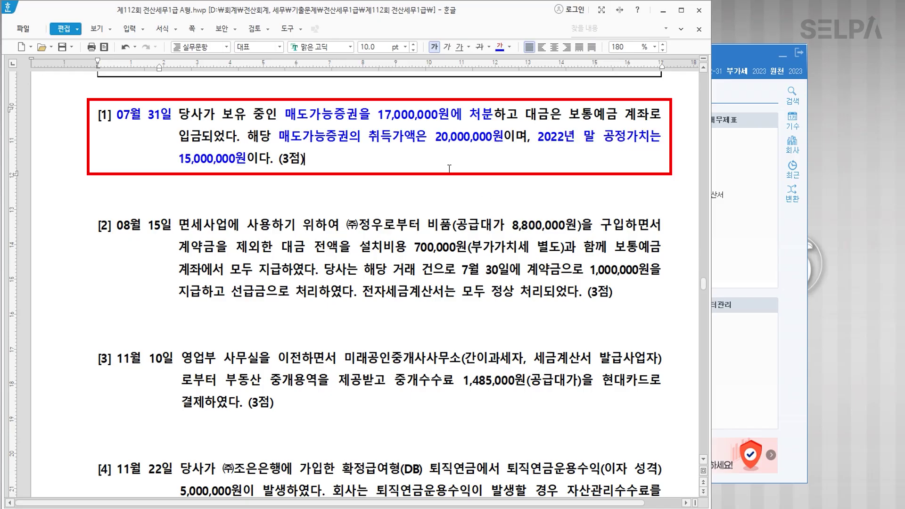
pyautogui.click(281, 190)
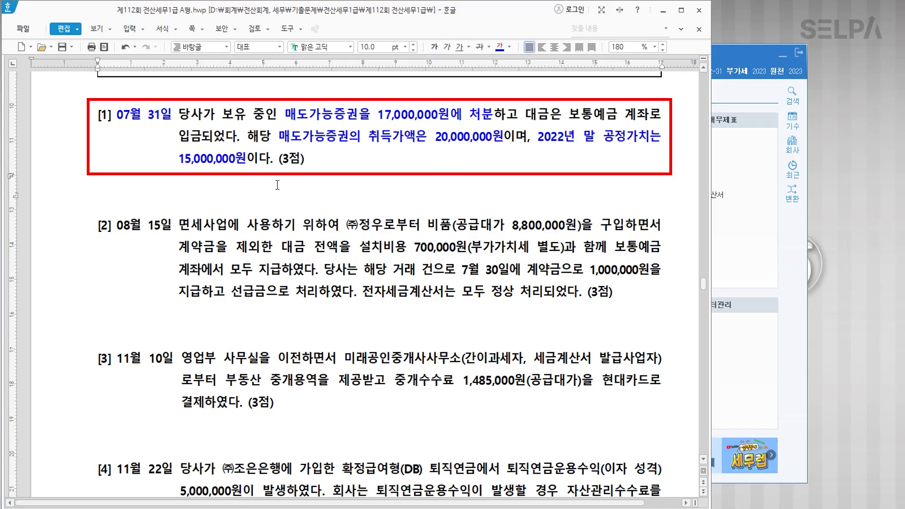
# Add note: 취득원가 20,000,000 >> 전기말 15,000,000 (매도가능증권평가손실 5,000,000)차변 >> 처분시 소멸.
pyautogui.press('Return')
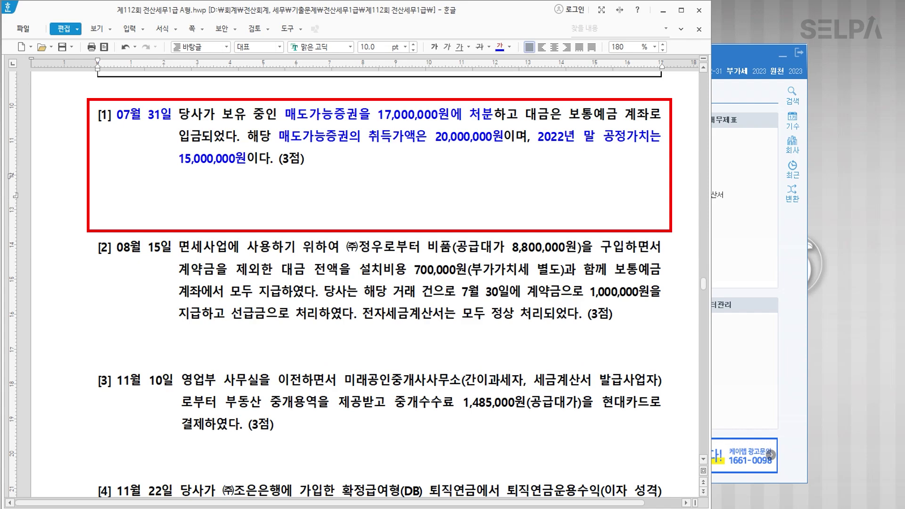
pyautogui.press('Return')
pyautogui.write('취득원')
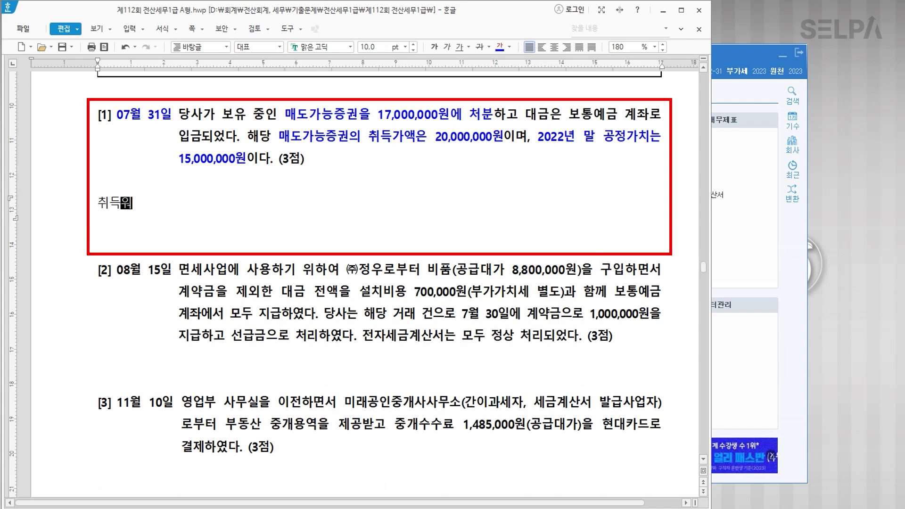
pyautogui.write('가  20,000,')
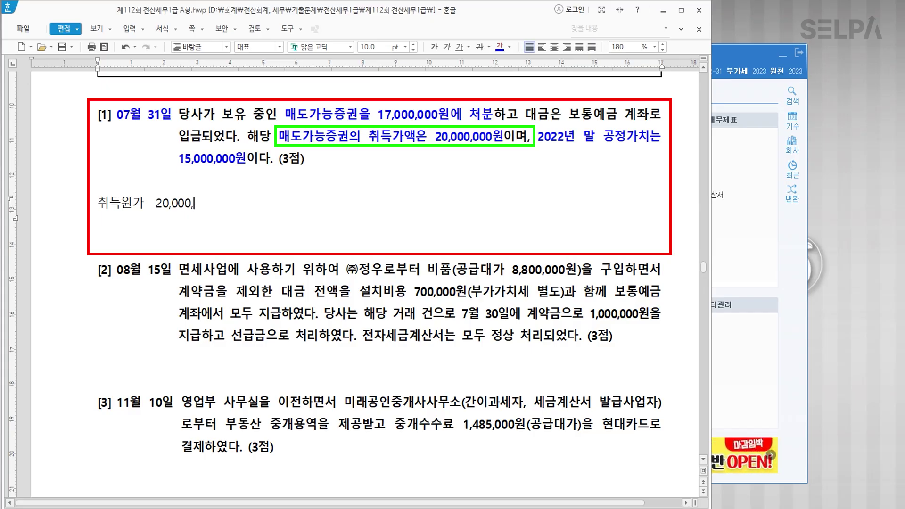
pyautogui.write('000   >> 전기말')
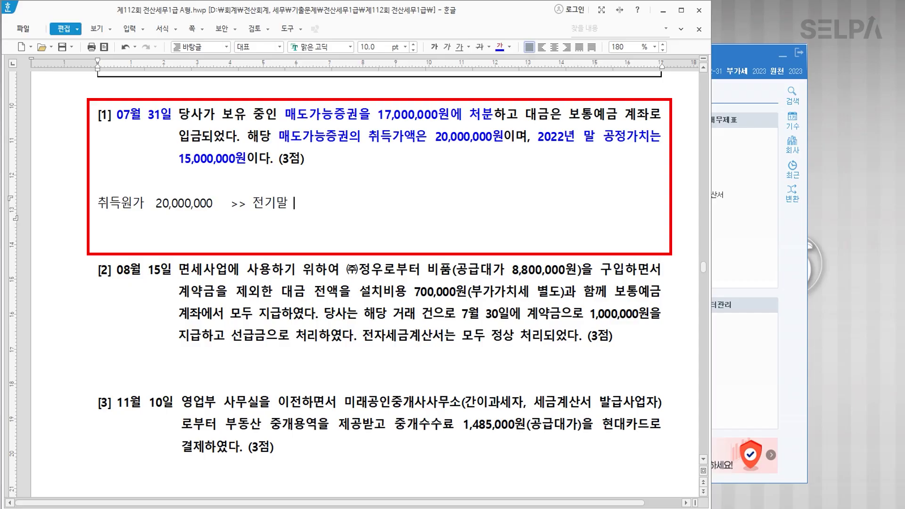
pyautogui.write(' 15,00')
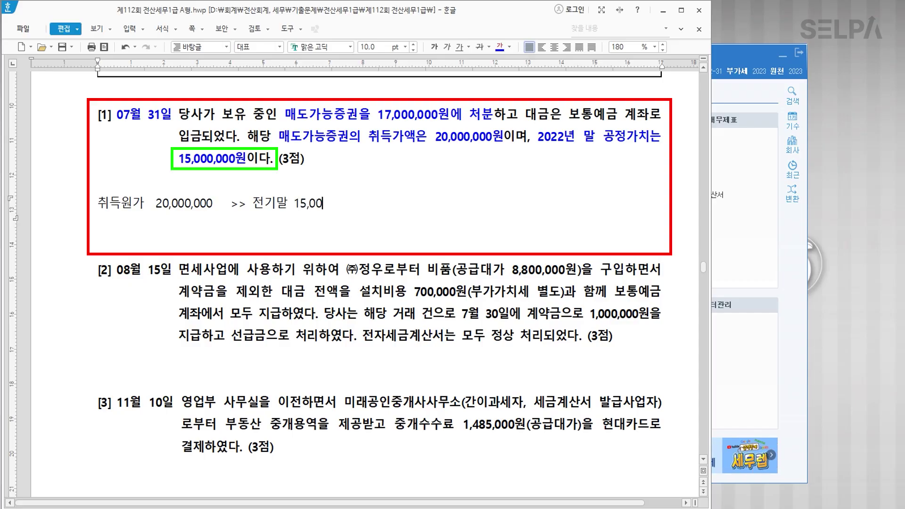
pyautogui.write('0,000 ')
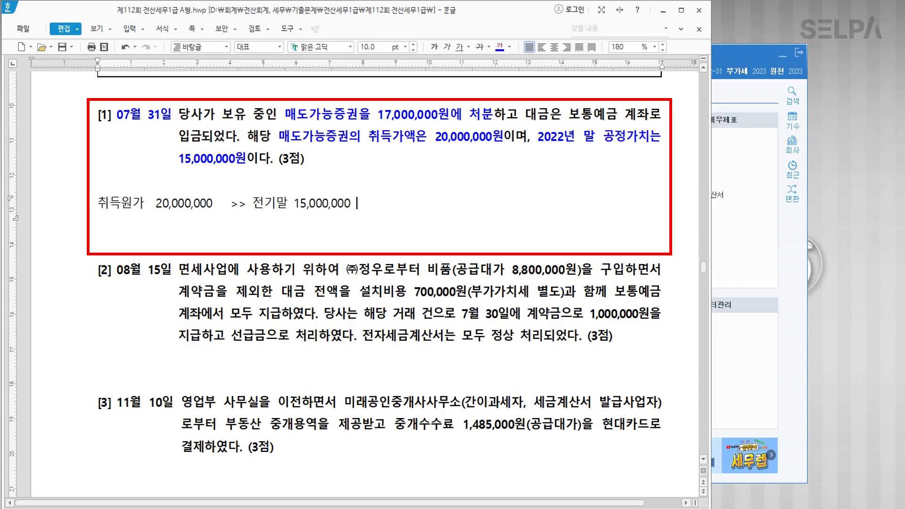
pyautogui.write('(매도가능증권ㅍ')
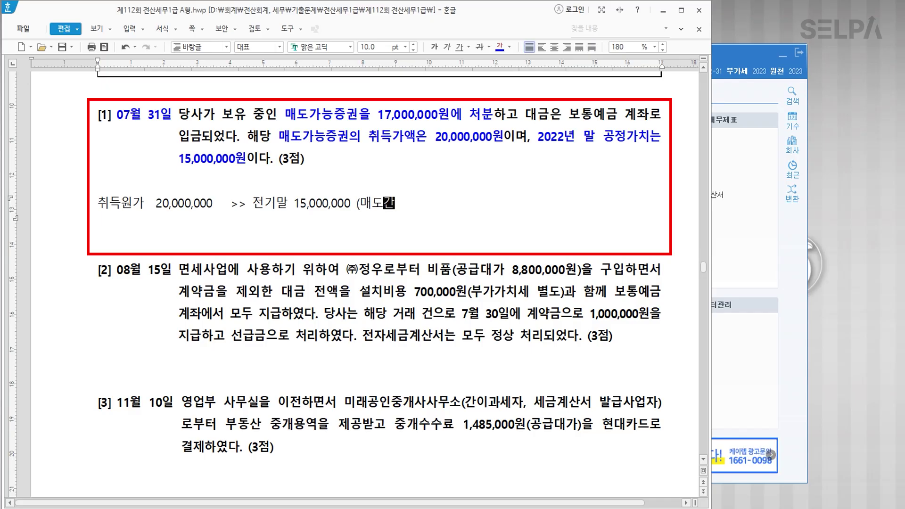
pyautogui.write('평가')
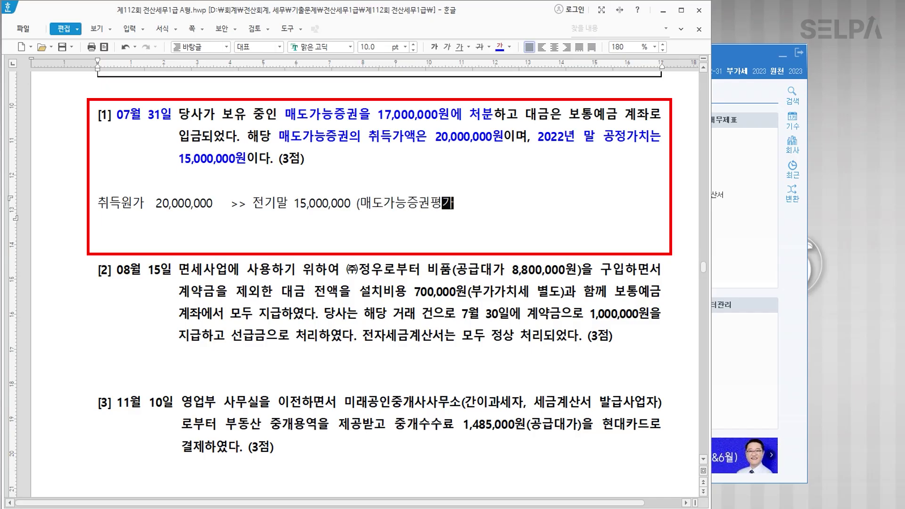
pyautogui.write('손실 5,000,000')
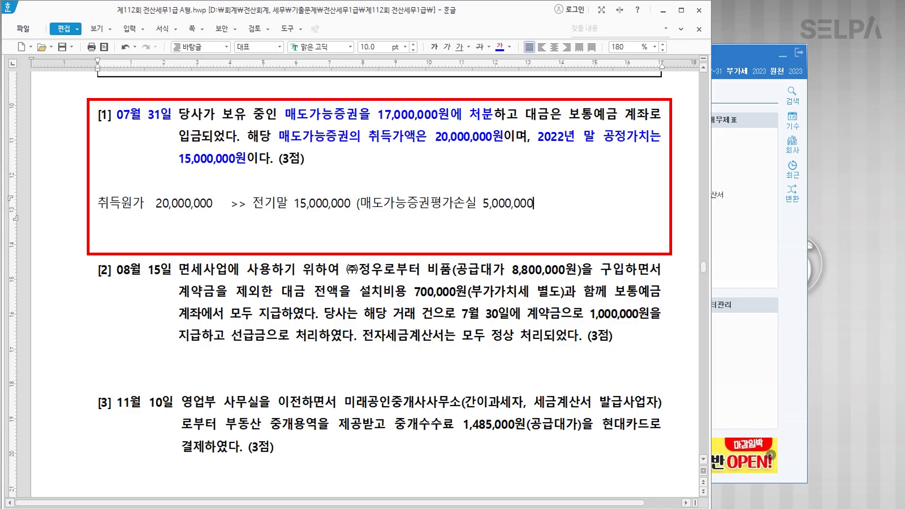
pyautogui.write(')')
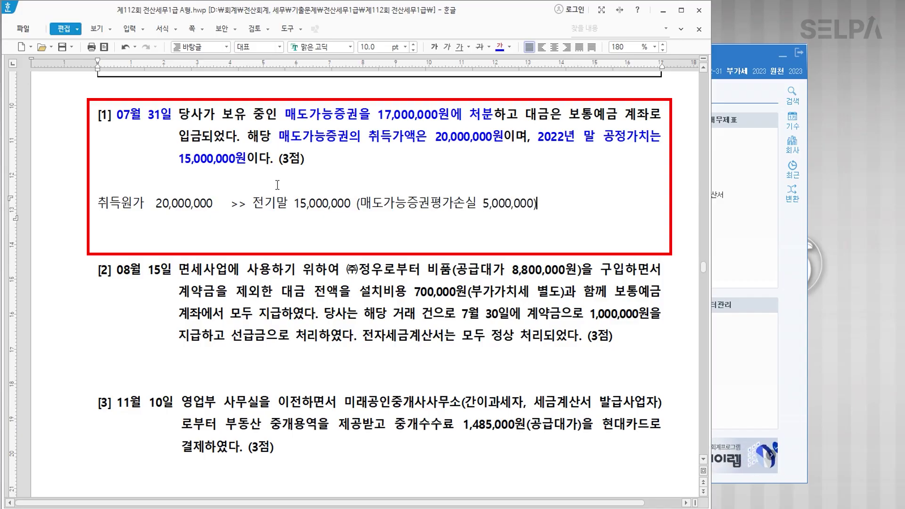
pyautogui.write(' >')
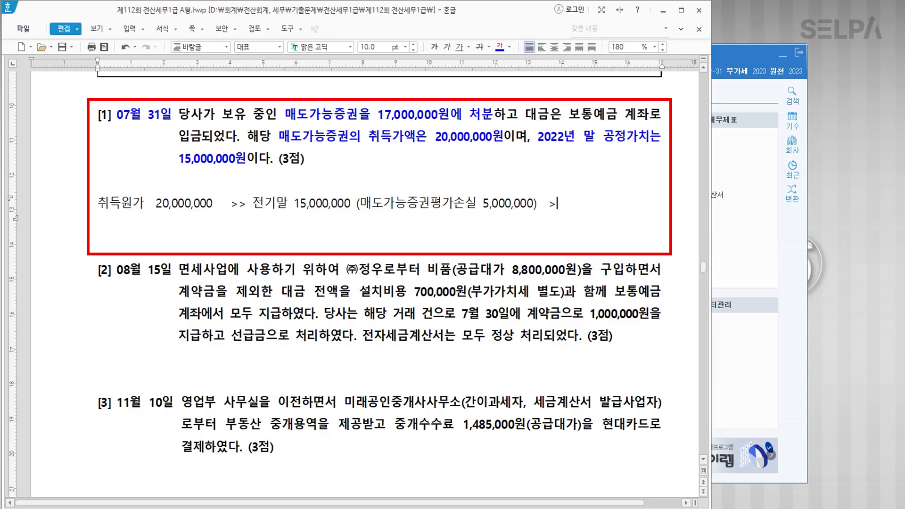
pyautogui.write('> 처분시 ㅅ')
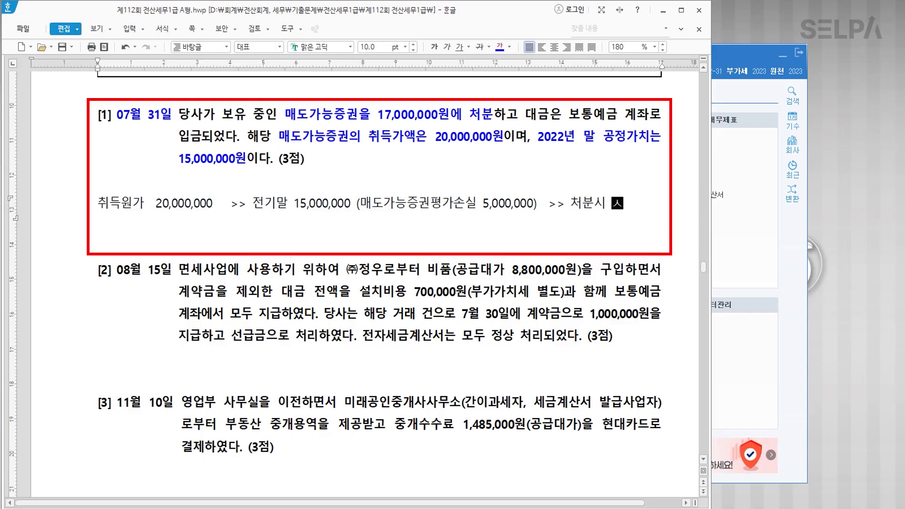
pyautogui.write('멸')
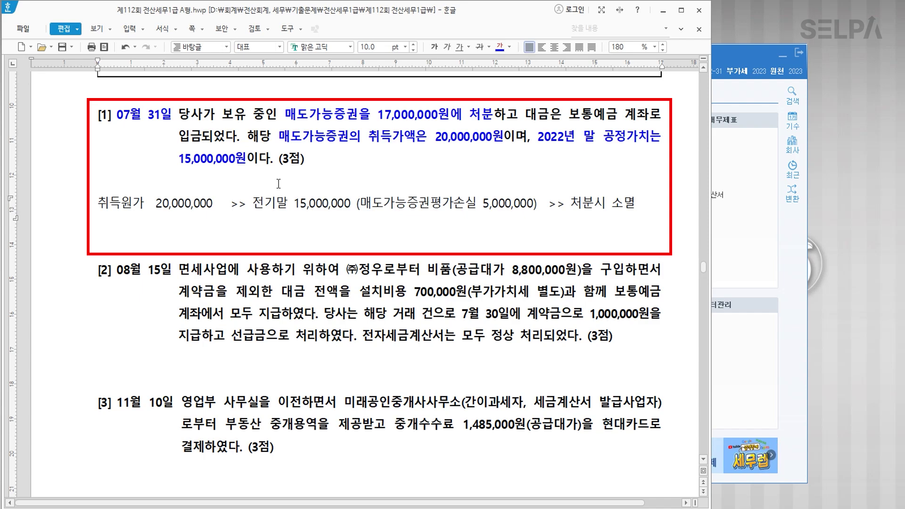
pyautogui.click(538, 204)
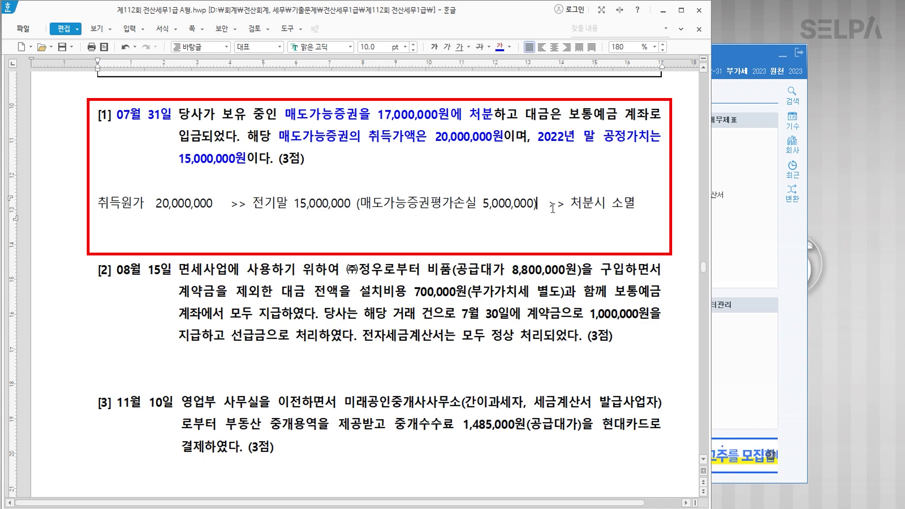
pyautogui.write('차변')
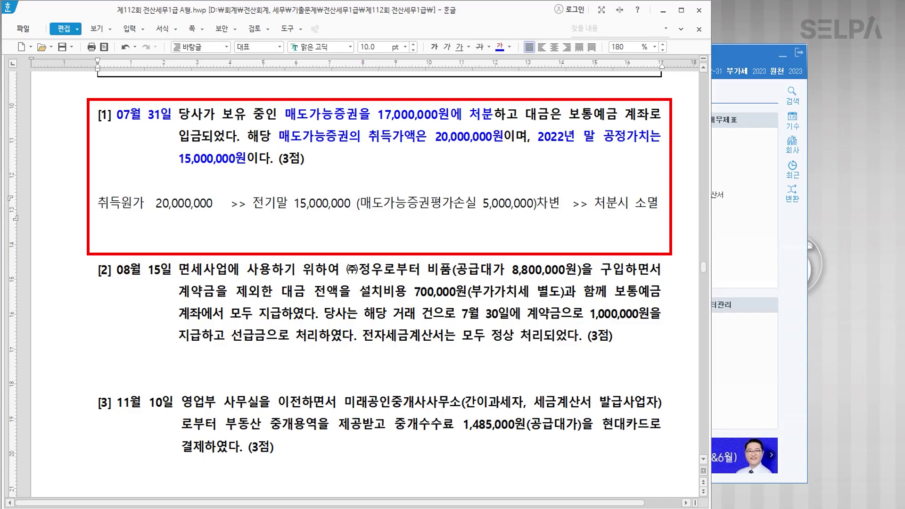
# Select the words 보통예금 계좌 in question [1] and return to KcLep.
pyautogui.click(571, 114)
pyautogui.moveTo(571, 114); pyautogui.dragTo(650, 116)
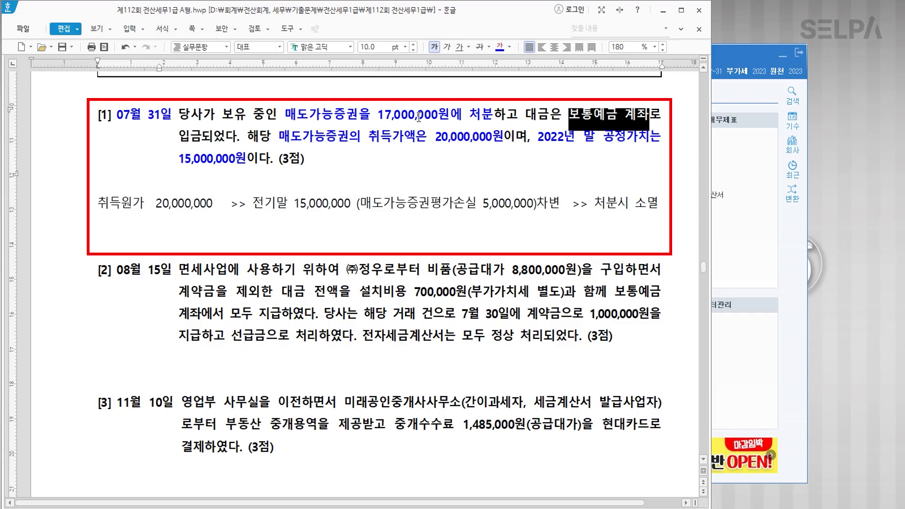
pyautogui.click(749, 244)
# Open 일반전표입력 and start a new entry dated July 31.
pyautogui.click(259, 138)
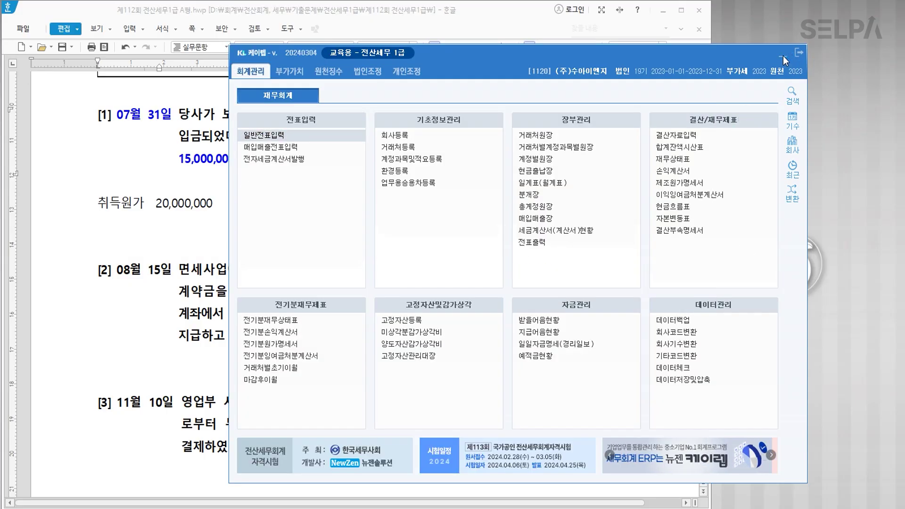
pyautogui.click(783, 55)
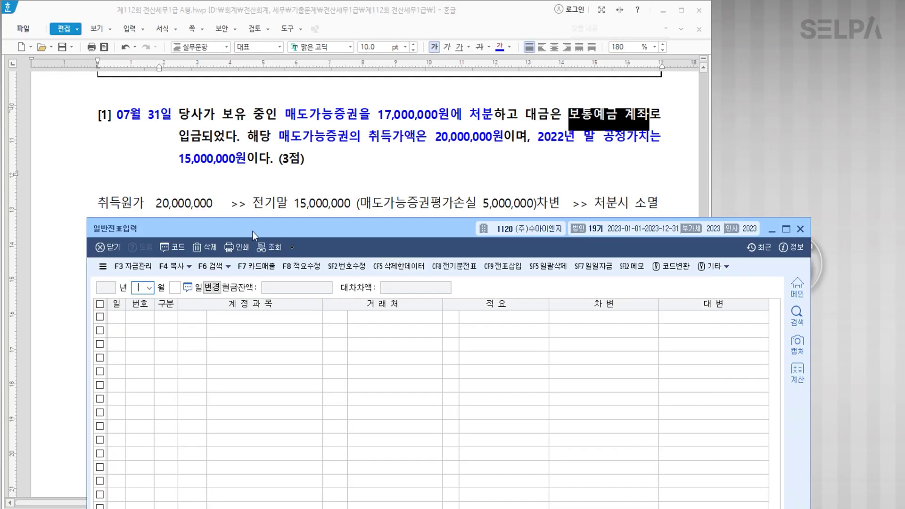
pyautogui.write('07')
pyautogui.press('Return')
pyautogui.write('31')
pyautogui.press('Return')
# Make the first line a credit (구분 4) to account 0178 매도가능증권.
pyautogui.write('4')
pyautogui.press('Return')
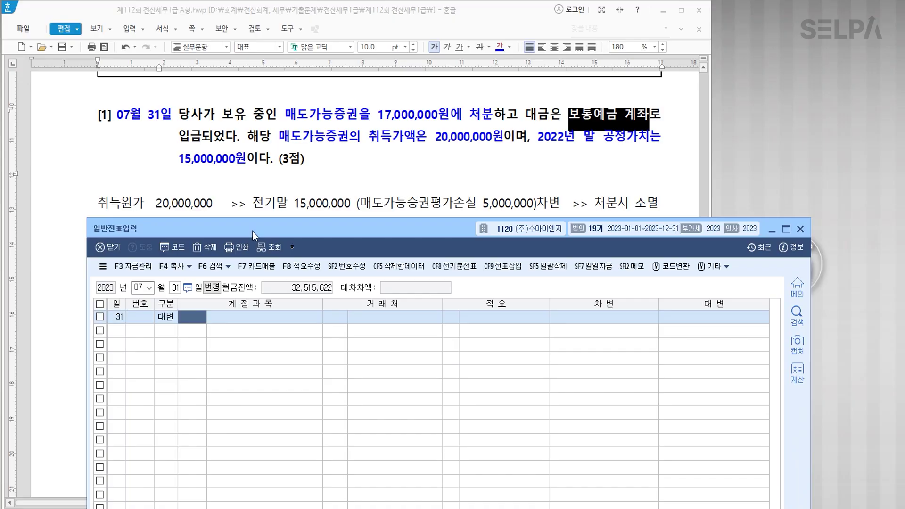
pyautogui.write('매도')
pyautogui.press('Return')
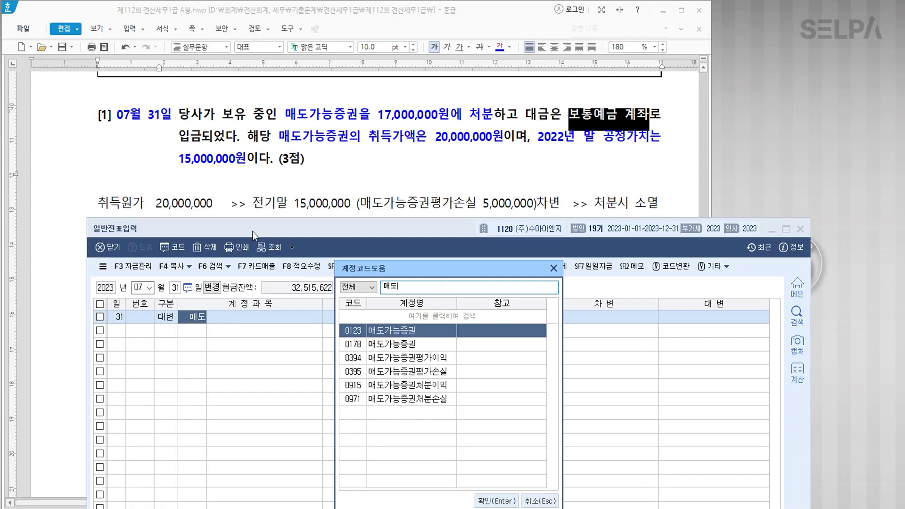
pyautogui.press('BackSpace')
pyautogui.press('Down')
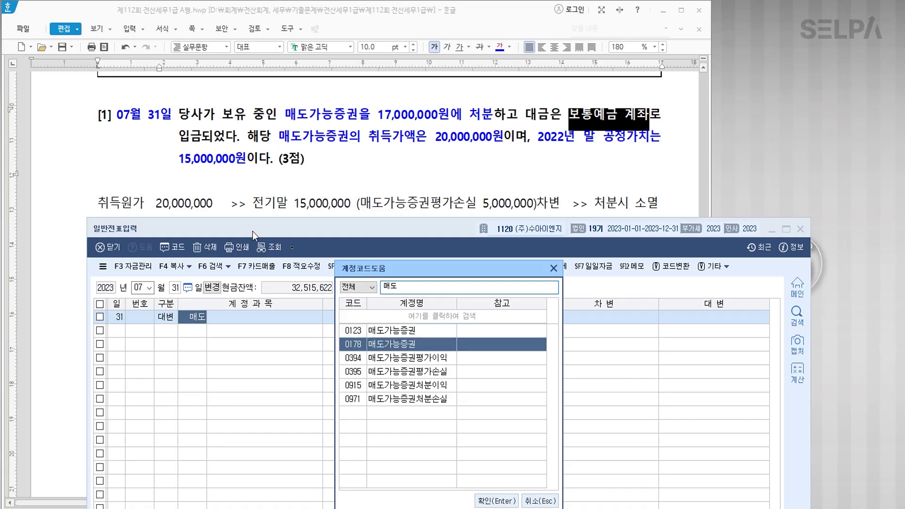
pyautogui.press('Return')
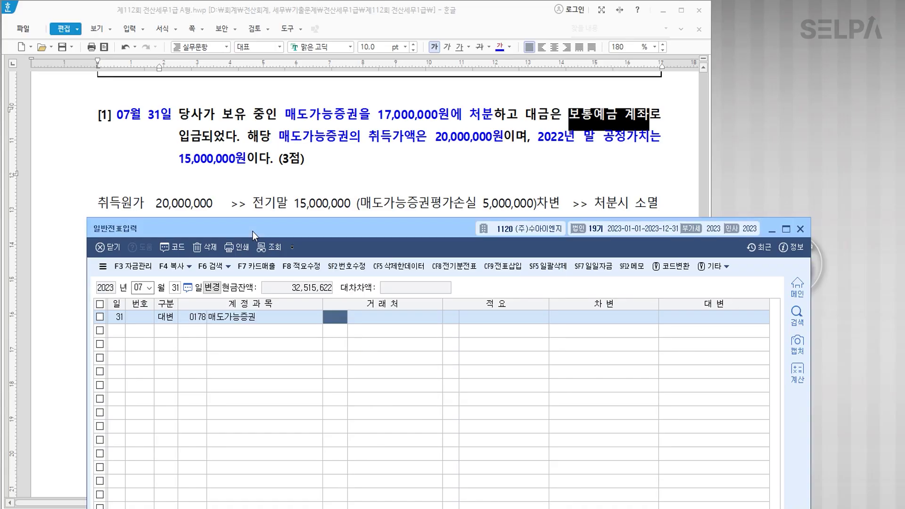
pyautogui.press('Return')
pyautogui.press('Return')
pyautogui.press('Return')
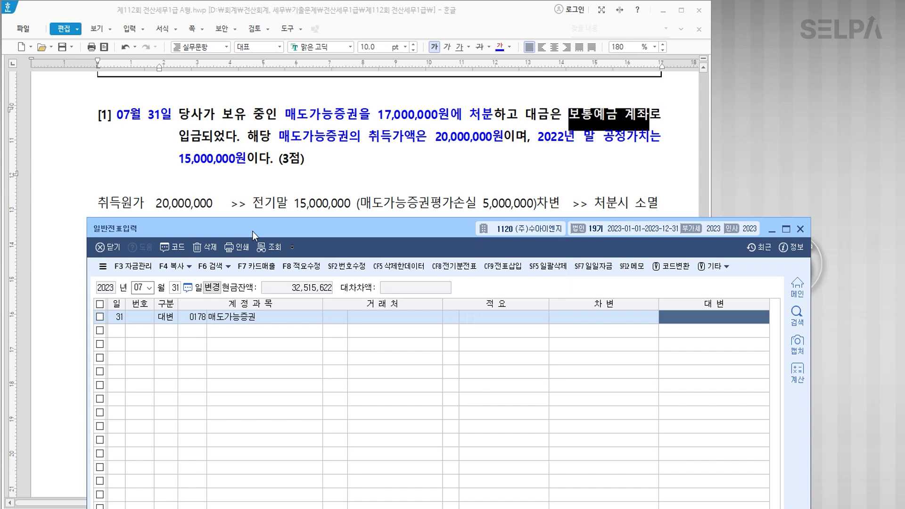
# Enter a 15,000,000 credit amount with the memo 장부가.
pyautogui.press('ctrl')
pyautogui.press('ctrl')
pyautogui.write('15000000')
pyautogui.press('Return')
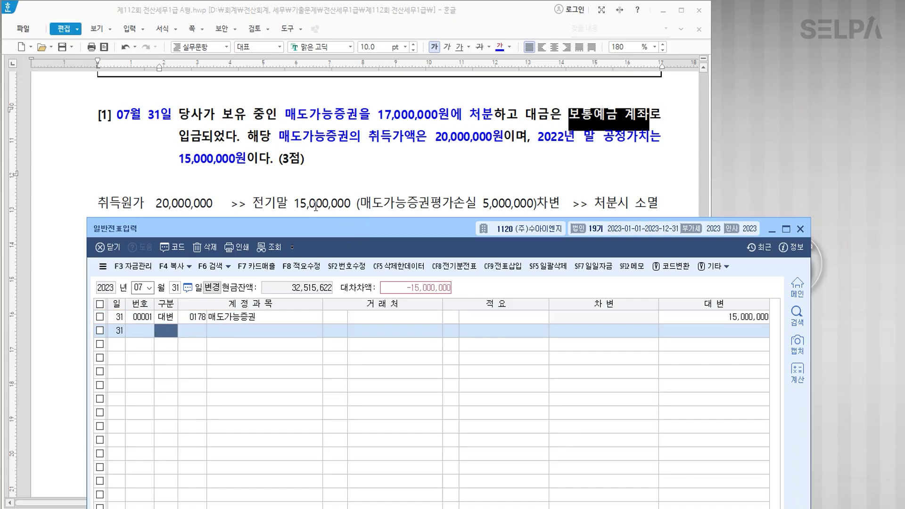
pyautogui.click(501, 321)
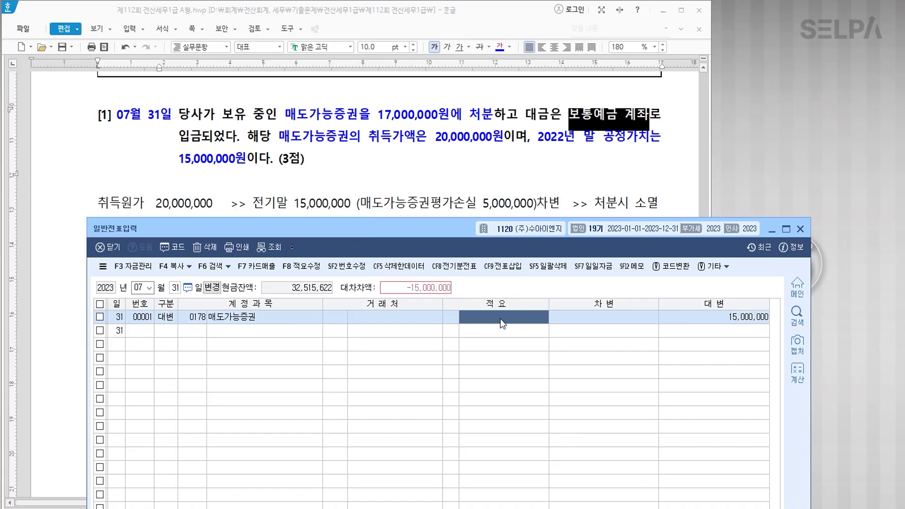
pyautogui.write('장부가')
pyautogui.press('Return')
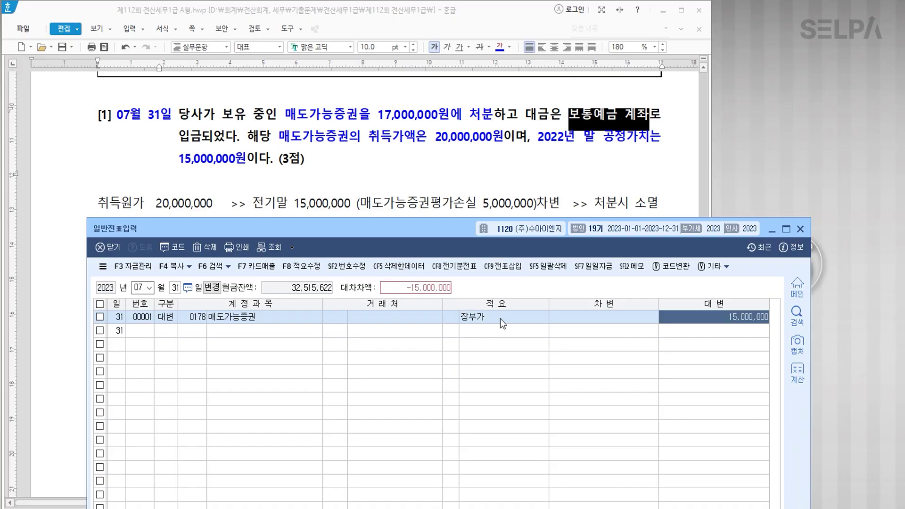
# Add a second line debiting 0103 보통예금.
pyautogui.press('Return')
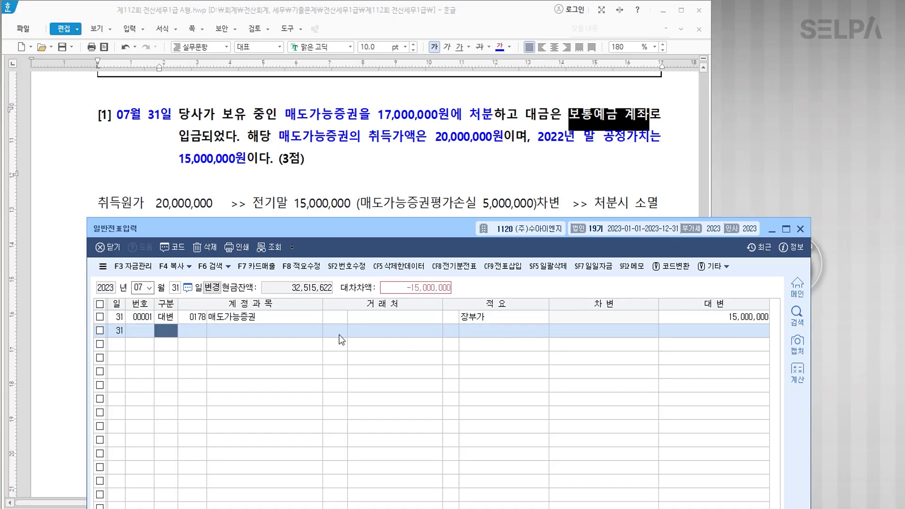
pyautogui.write('3')
pyautogui.press('Return')
pyautogui.write('103')
pyautogui.press('Return')
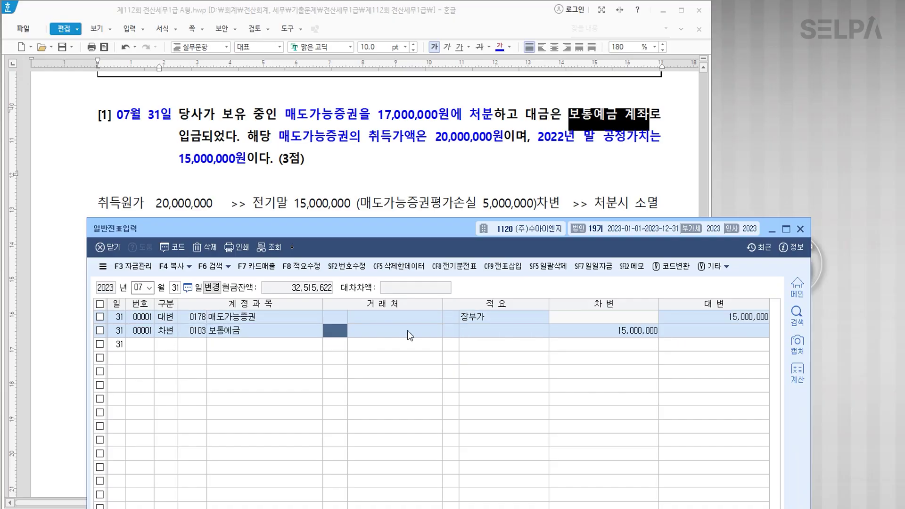
pyautogui.press('Return')
pyautogui.press('Return')
pyautogui.press('Return')
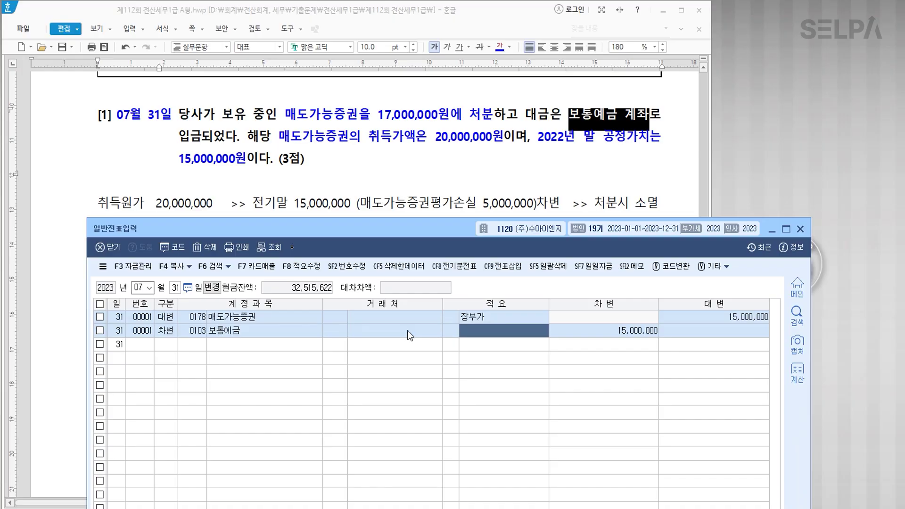
# Set the 보통예금 debit to 17,000,000 and credit 0395 매도가능증권평가손실 5,000,000.
pyautogui.write('17,000,000')
pyautogui.press('Return')
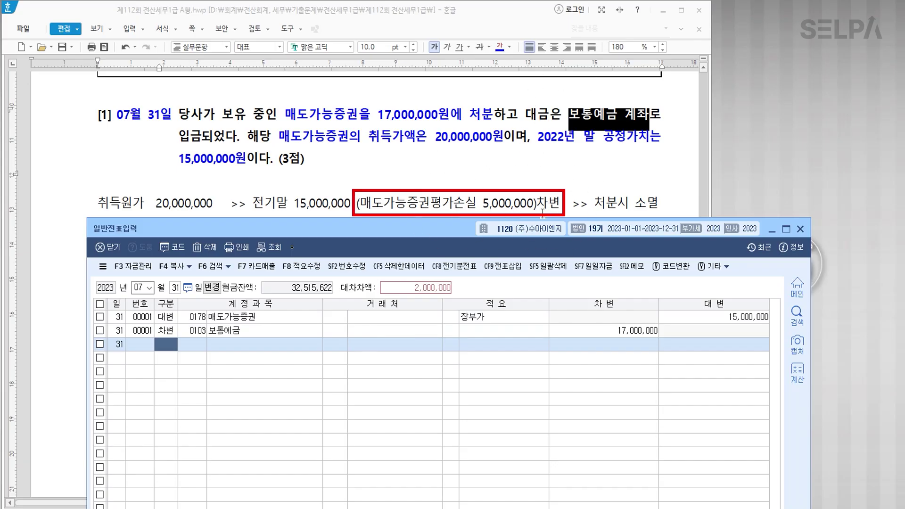
pyautogui.press('4')
pyautogui.press('Return')
pyautogui.write('매도')
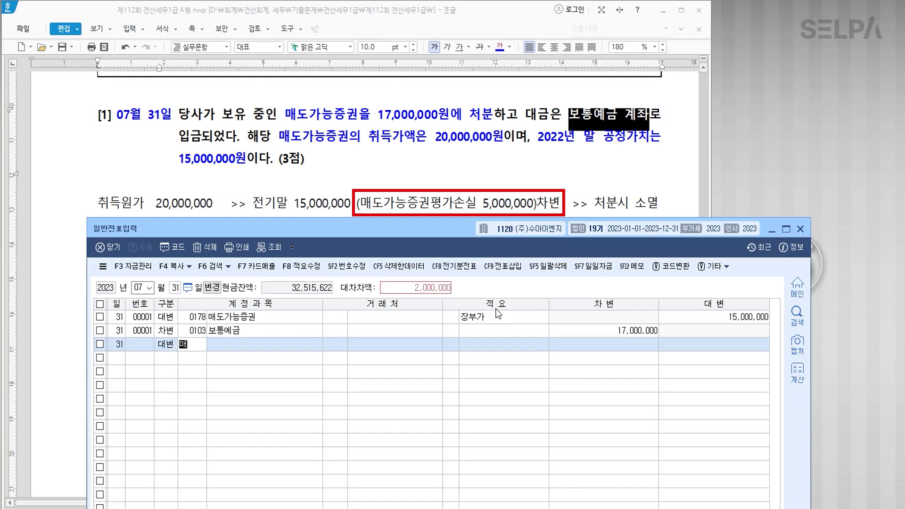
pyautogui.press('Return')
pyautogui.press('Down')
pyautogui.press('Down')
pyautogui.press('Down')
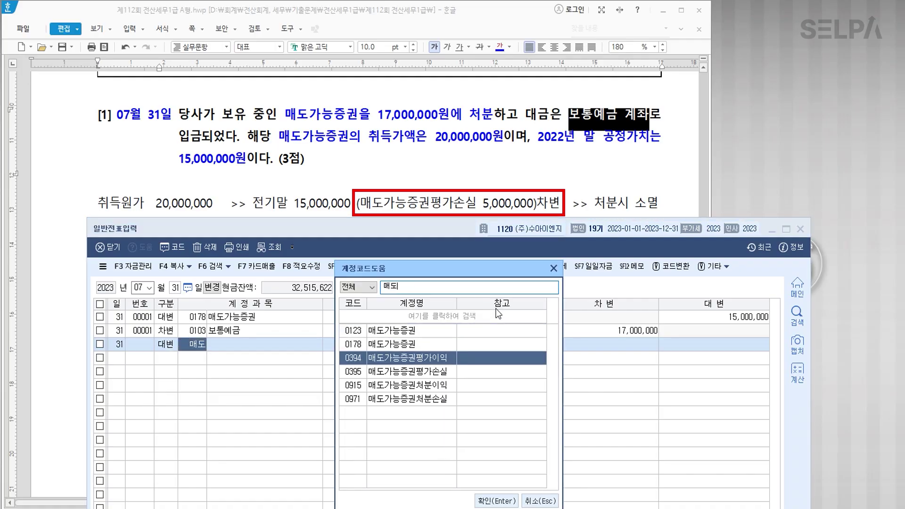
pyautogui.press('Return')
pyautogui.press('Return')
pyautogui.press('Return')
pyautogui.press('Return')
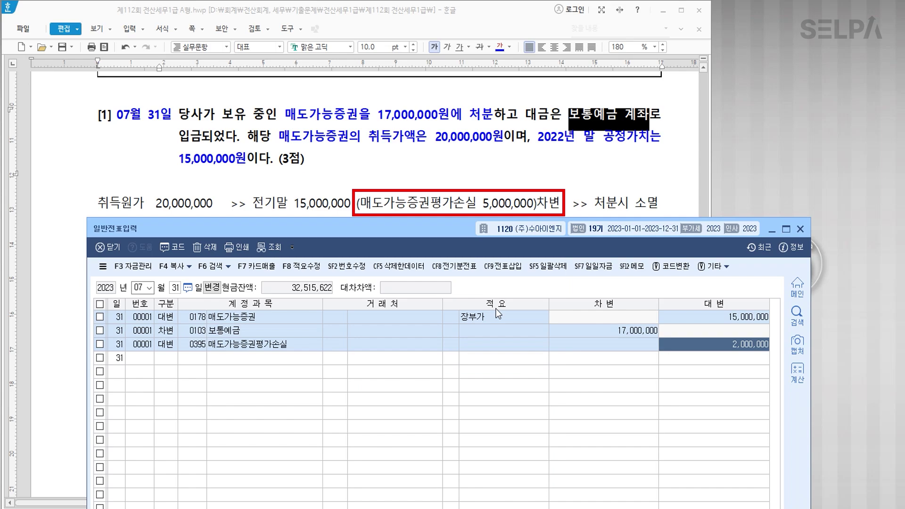
pyautogui.write('5000000')
pyautogui.press('Return')
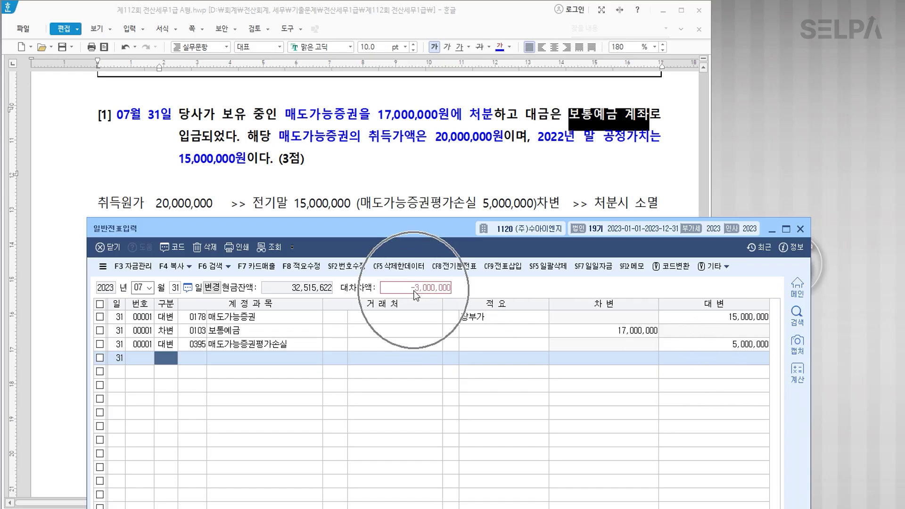
# Debit 매도가능증권처분손실 3,000,000 on a fourth line to balance the entry.
pyautogui.write('3')
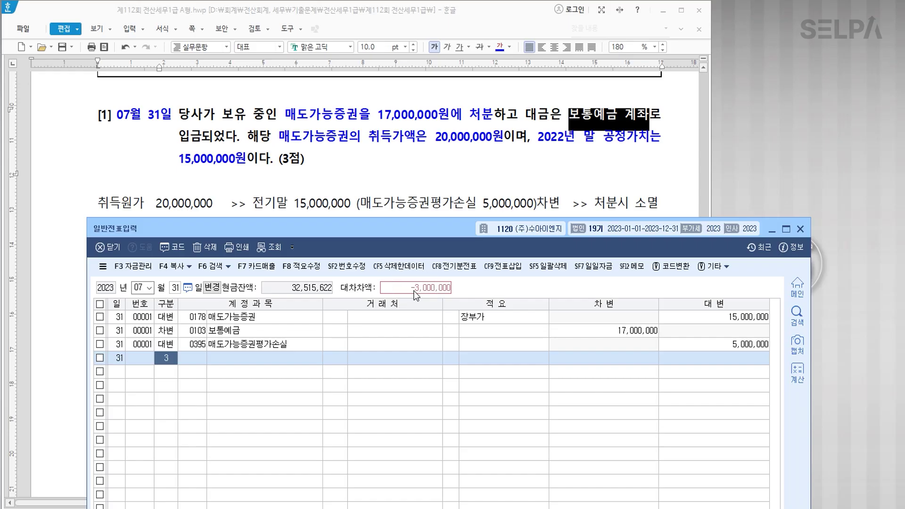
pyautogui.press('Return')
pyautogui.write('대')
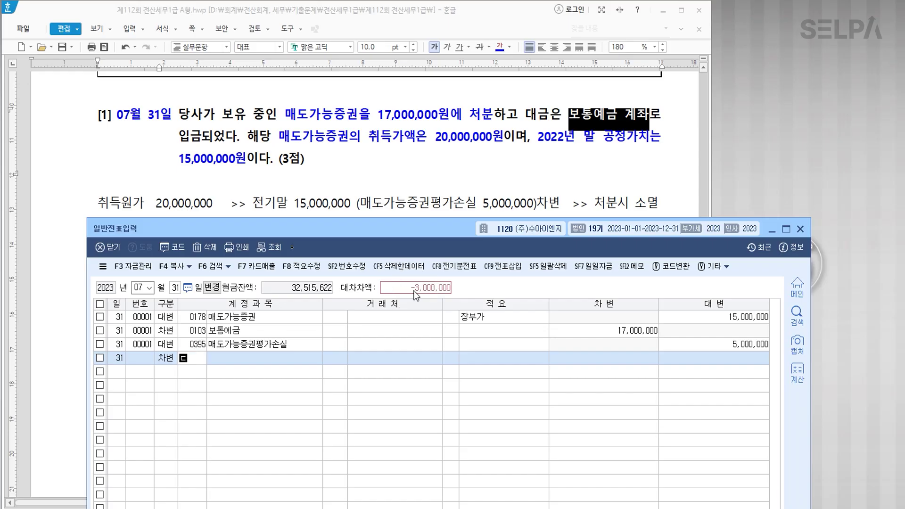
pyautogui.write('매도')
pyautogui.press('Return')
pyautogui.press('Down')
pyautogui.press('Down')
pyautogui.press('Down')
pyautogui.press('Down')
pyautogui.press('Down')
pyautogui.press('Return')
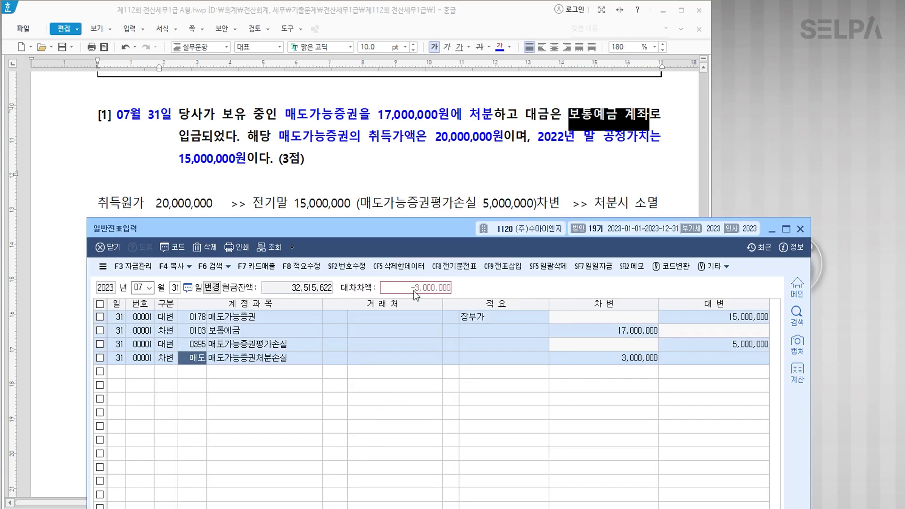
pyautogui.press('Return')
pyautogui.press('Return')
pyautogui.press('Return')
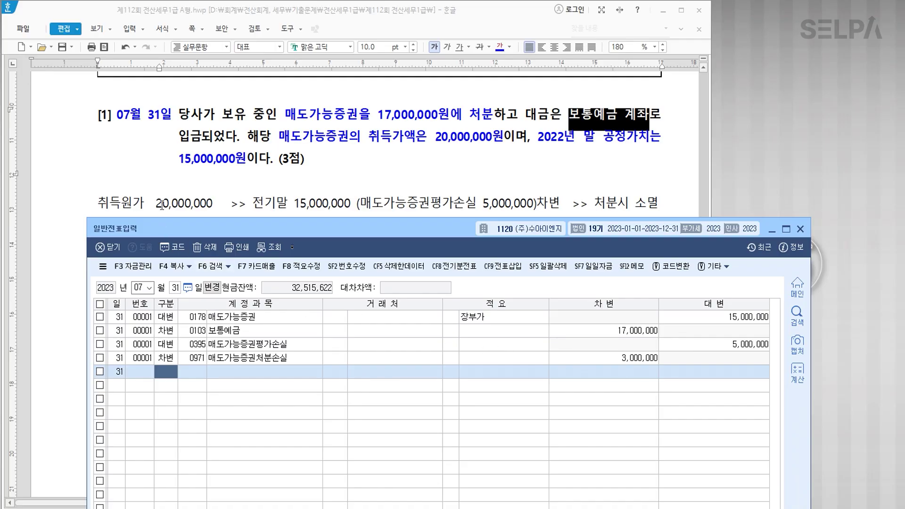
# Make 취득원가 20,000,000 bold red and turn 17,000,000원에 처분 red in problem [1].
pyautogui.moveTo(98, 203); pyautogui.dragTo(214, 206)
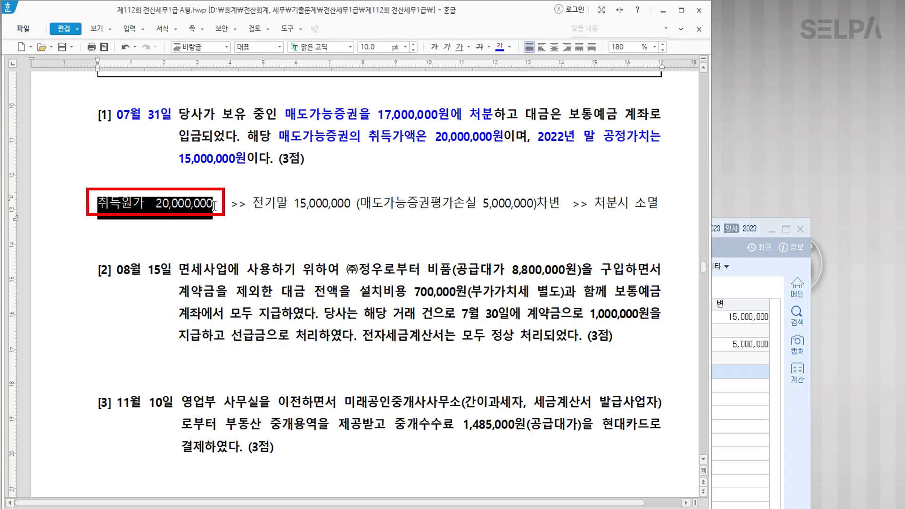
pyautogui.click(510, 49)
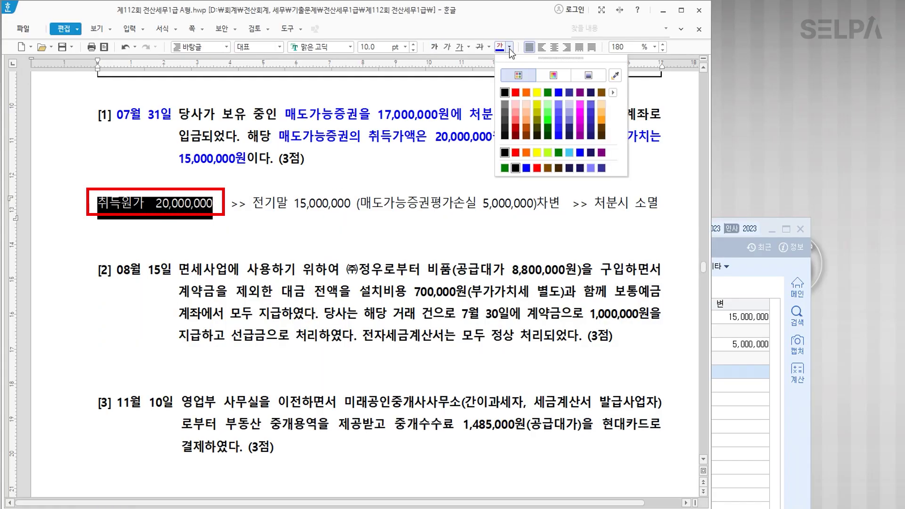
pyautogui.click(513, 89)
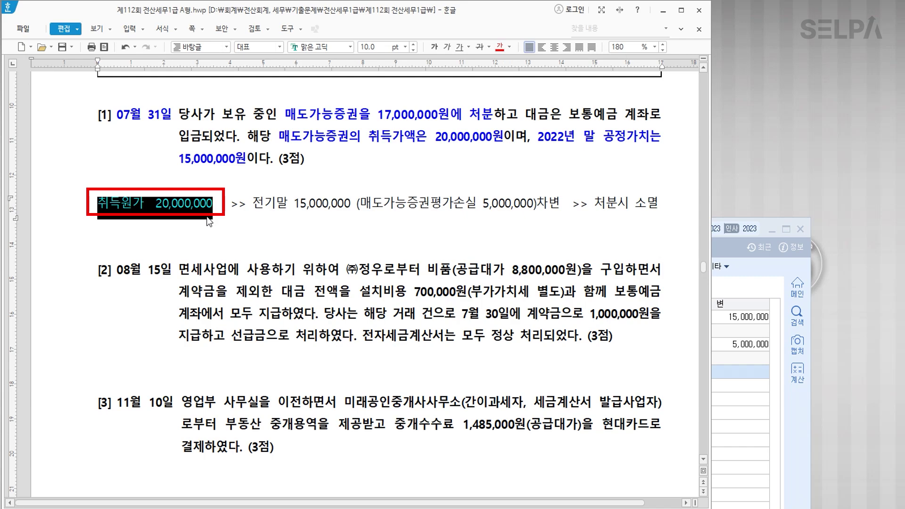
pyautogui.click(433, 47)
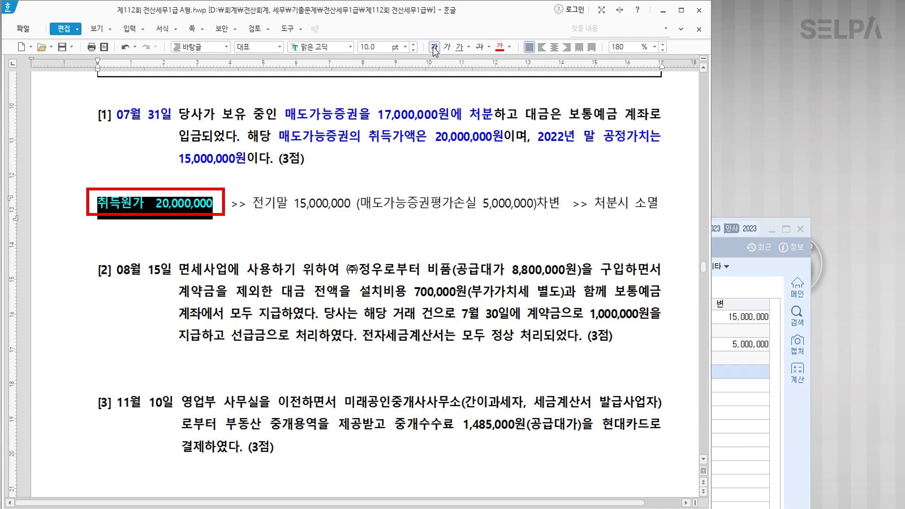
pyautogui.click(327, 209)
pyautogui.moveTo(378, 111); pyautogui.dragTo(491, 113)
pyautogui.click(500, 47)
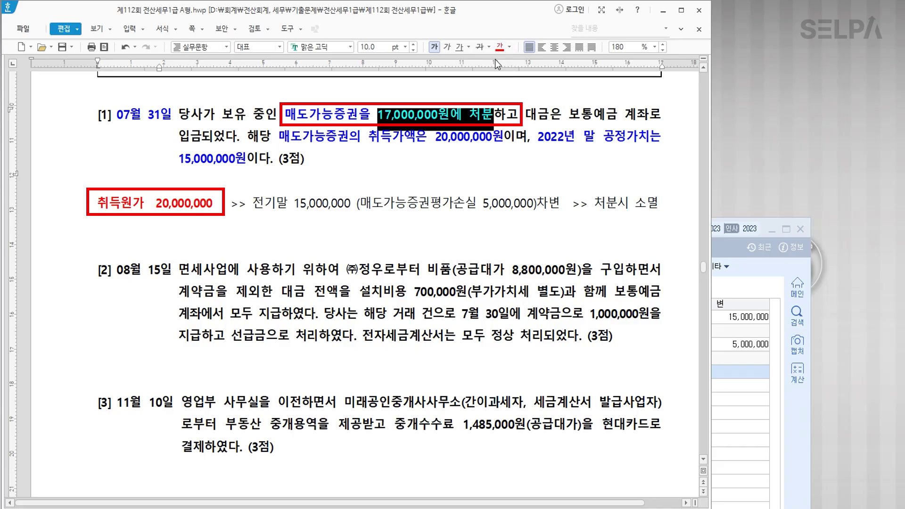
pyautogui.click(379, 129)
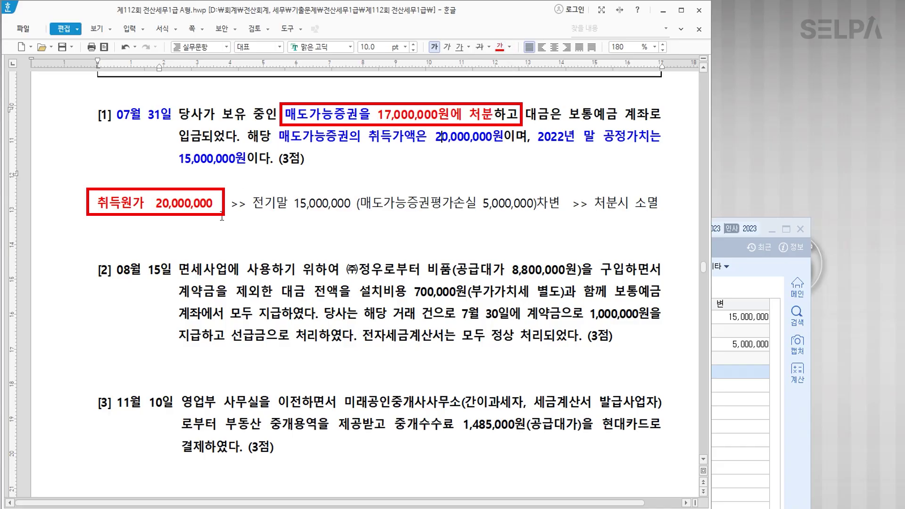
pyautogui.press('ctrl')
pyautogui.press('ctrl')
pyautogui.click(751, 385)
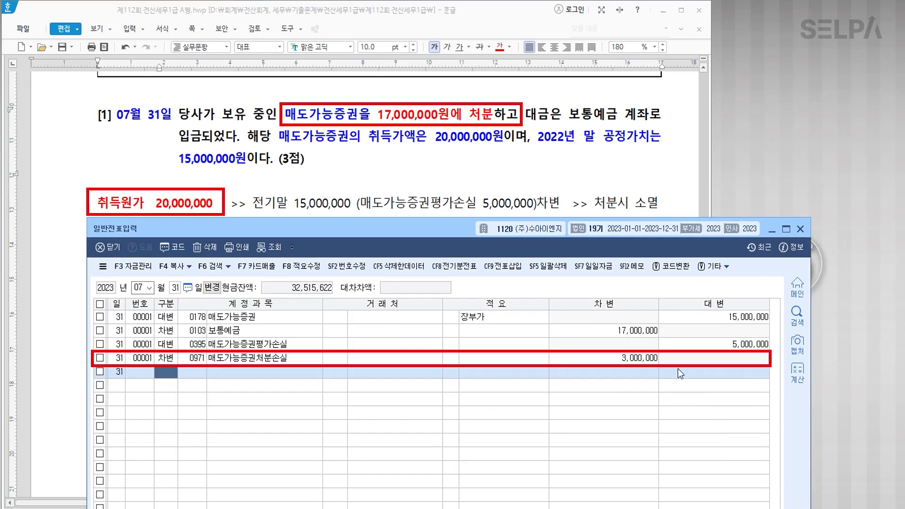
pyautogui.click(639, 361)
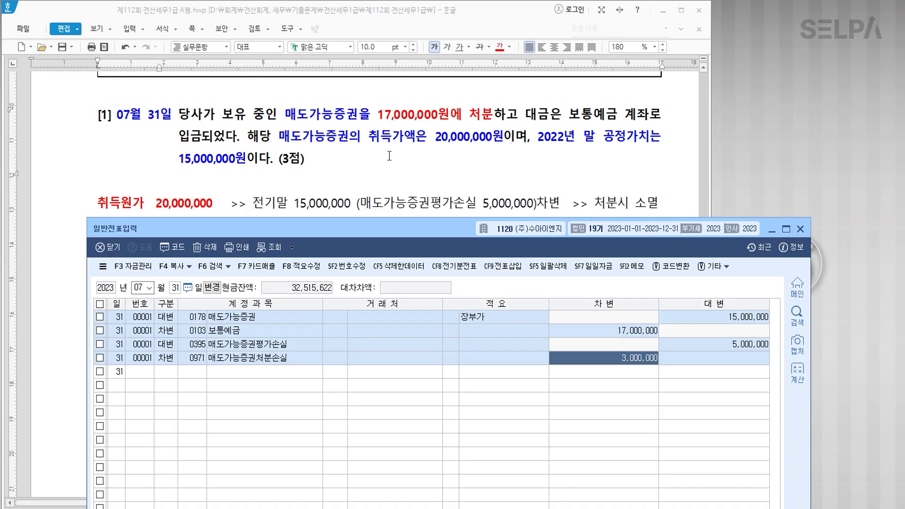
pyautogui.scroll(-5, 389, 156)
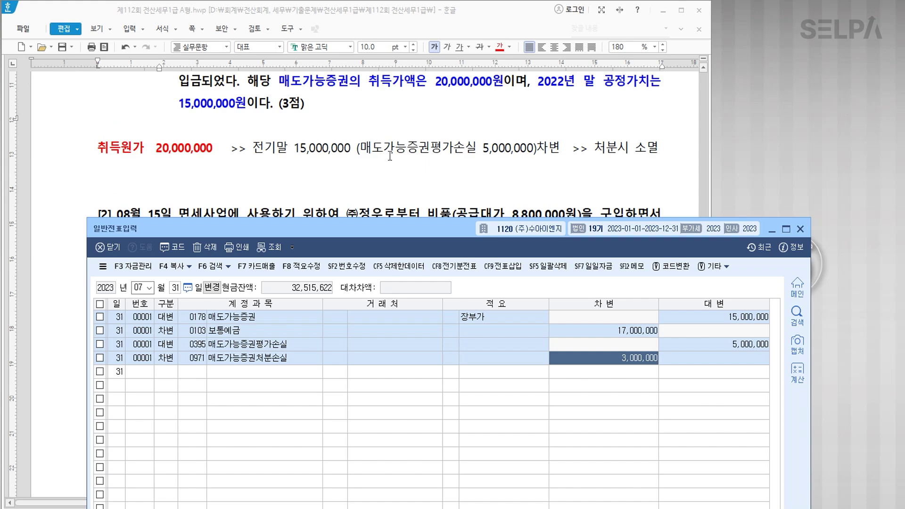
# Turn 08월 15일, 면세사업에 사용하기 위하여 and 전자세금계산서 red, adding '>> 불공' after 위하여.
pyautogui.click(373, 174)
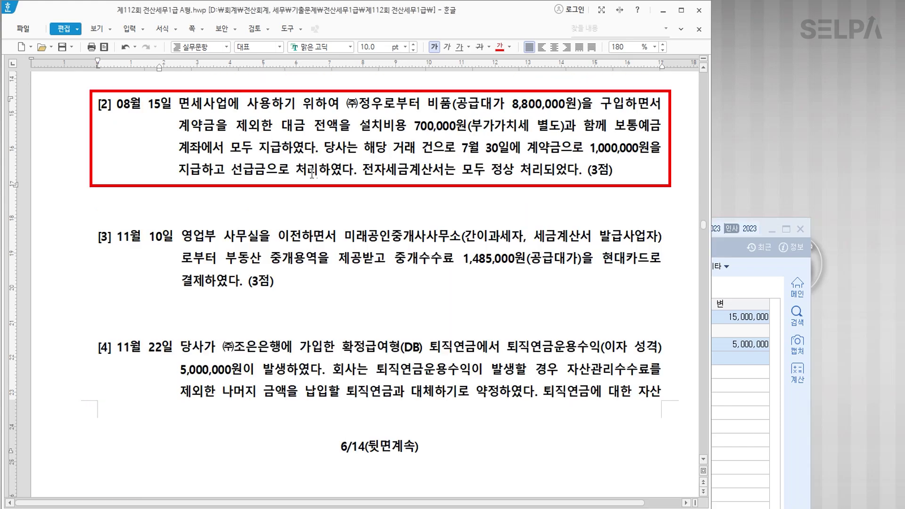
pyautogui.moveTo(117, 103); pyautogui.dragTo(172, 103)
pyautogui.click(500, 49)
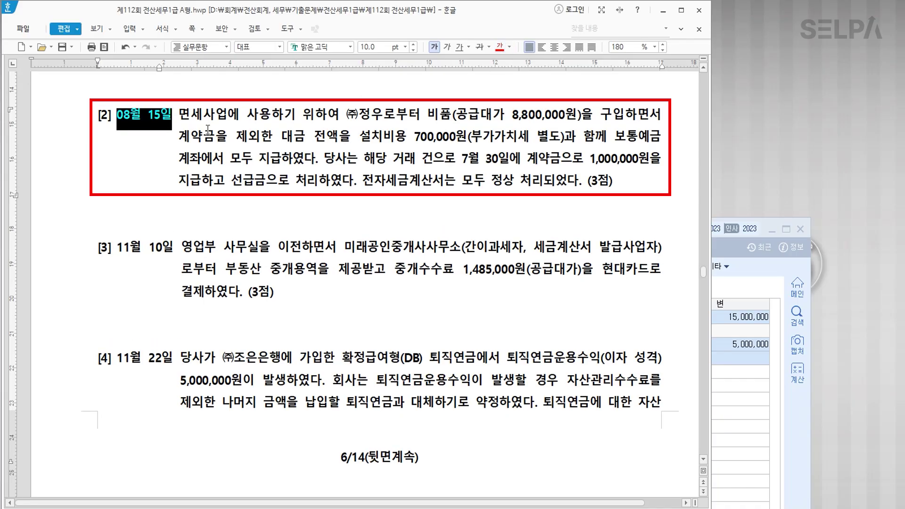
pyautogui.moveTo(179, 113); pyautogui.dragTo(339, 124)
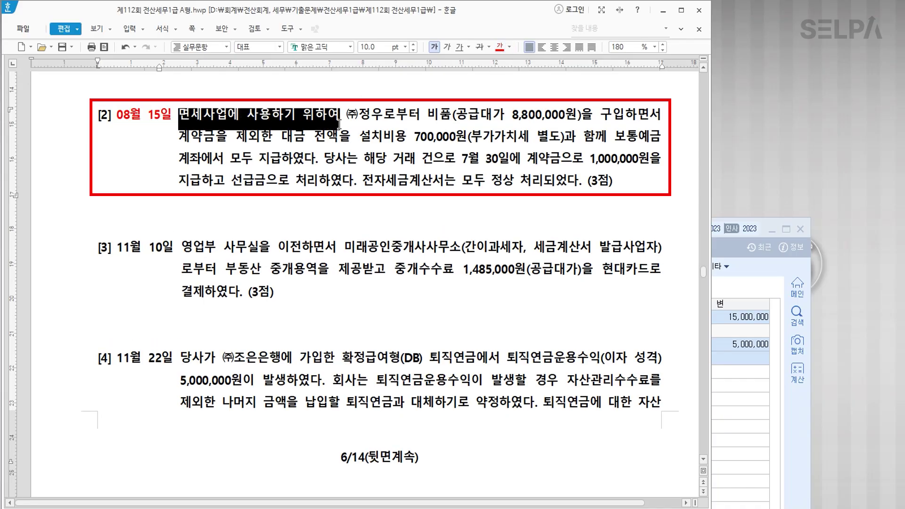
pyautogui.click(501, 49)
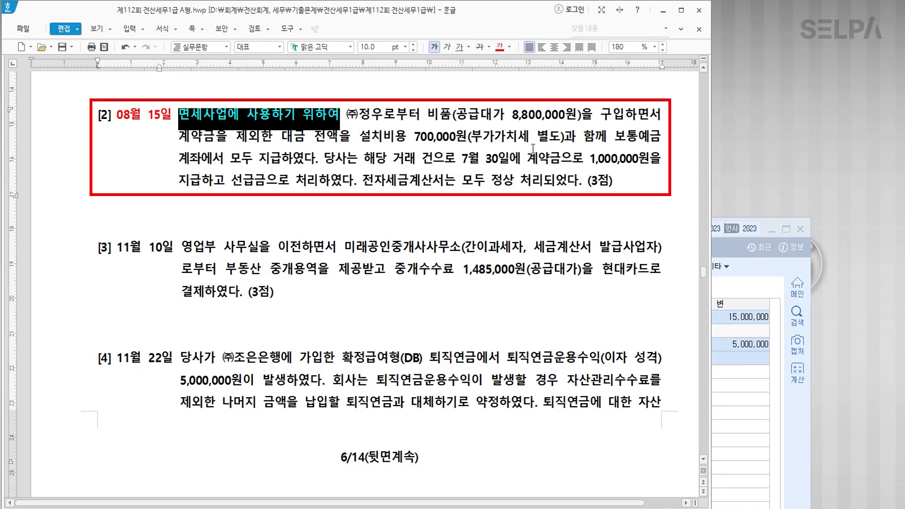
pyautogui.moveTo(362, 182); pyautogui.dragTo(444, 189)
pyautogui.click(499, 47)
pyautogui.click(337, 118)
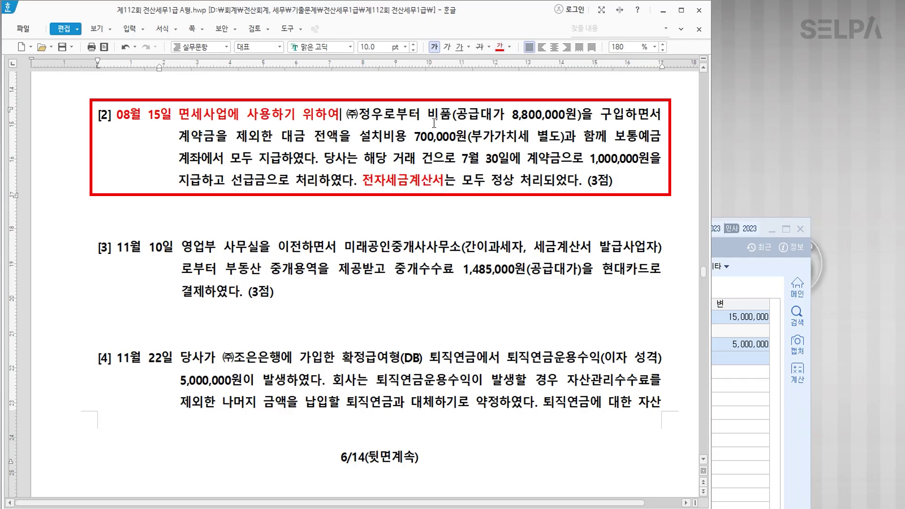
pyautogui.write('>> ')
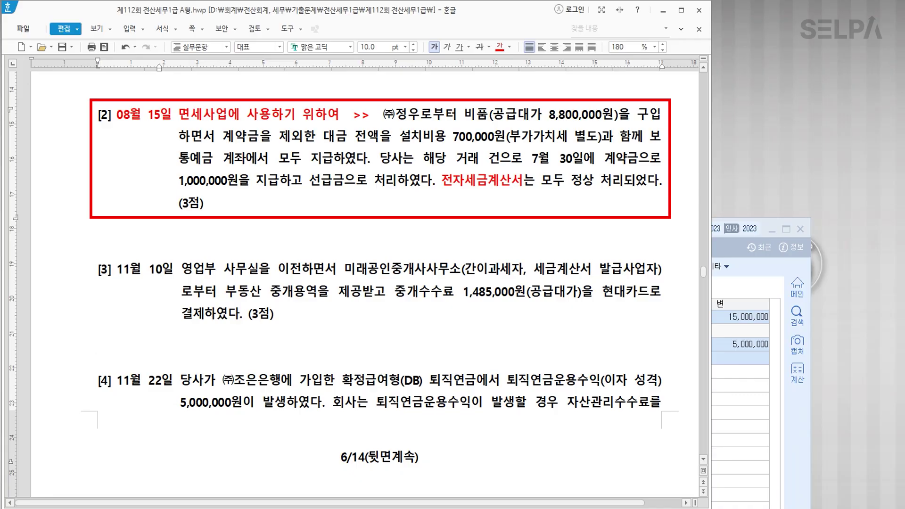
pyautogui.write('불공')
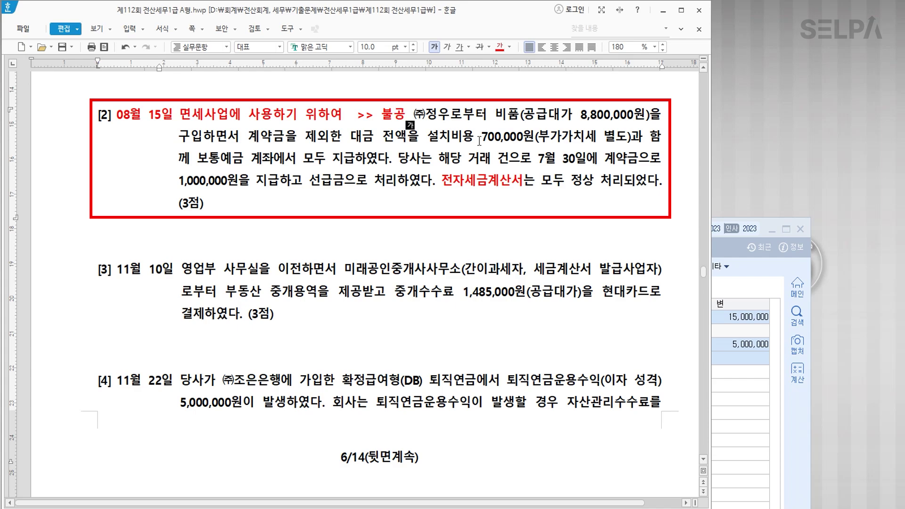
# Turn 공급대가 8,800,000원, 비품 and 별도 red, then note '>> 취득원가 8,700,000' beside 700,000.
pyautogui.moveTo(523, 116); pyautogui.dragTo(646, 117)
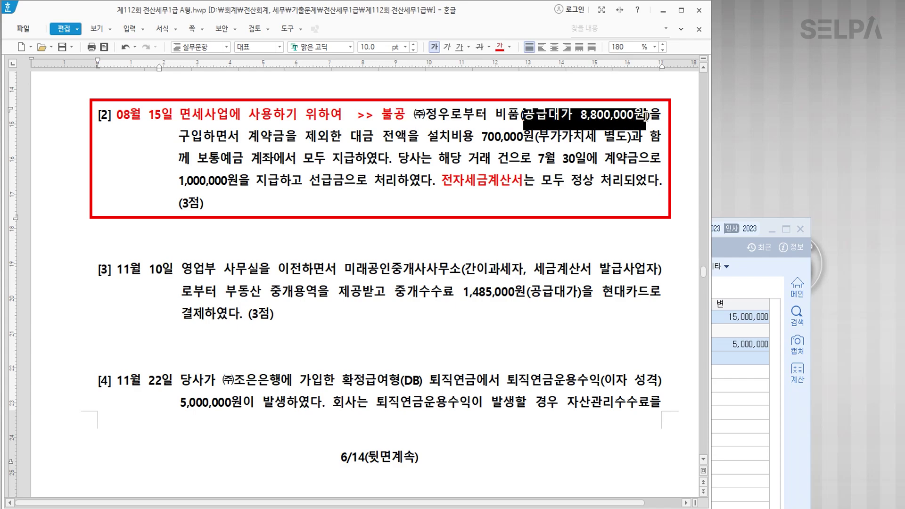
pyautogui.click(500, 46)
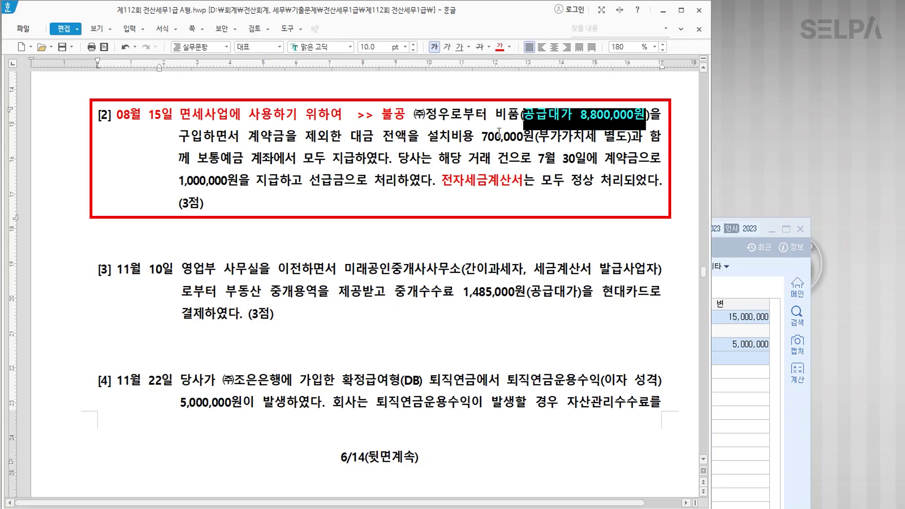
pyautogui.moveTo(496, 116); pyautogui.dragTo(513, 115)
pyautogui.click(499, 47)
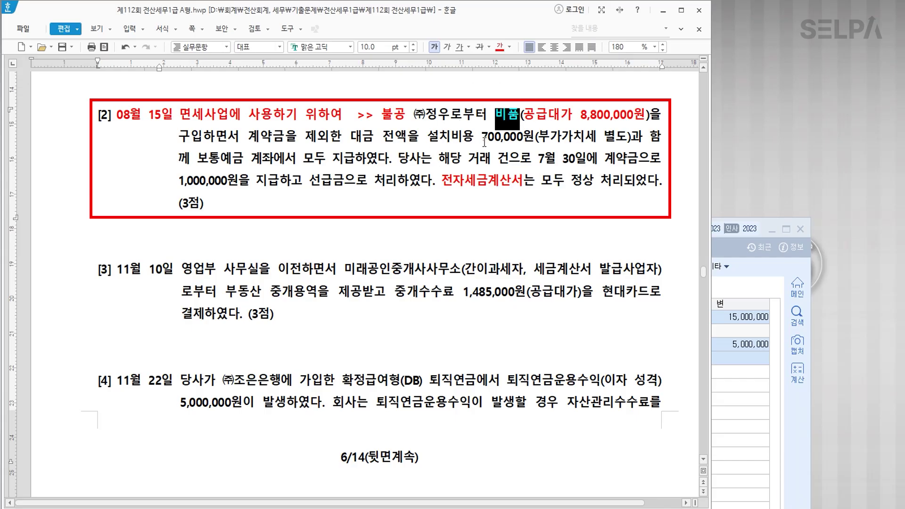
pyautogui.moveTo(627, 137); pyautogui.dragTo(607, 137)
pyautogui.click(500, 46)
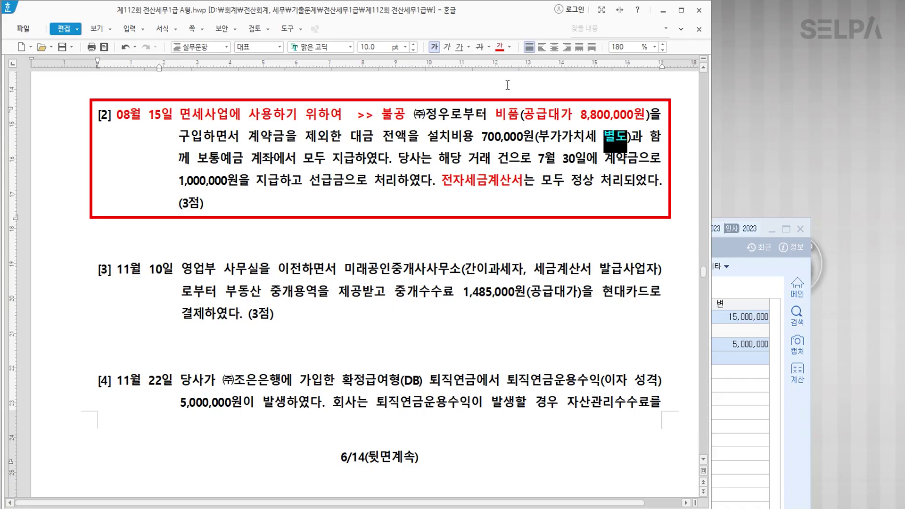
pyautogui.moveTo(522, 138); pyautogui.dragTo(481, 132)
pyautogui.click(514, 145)
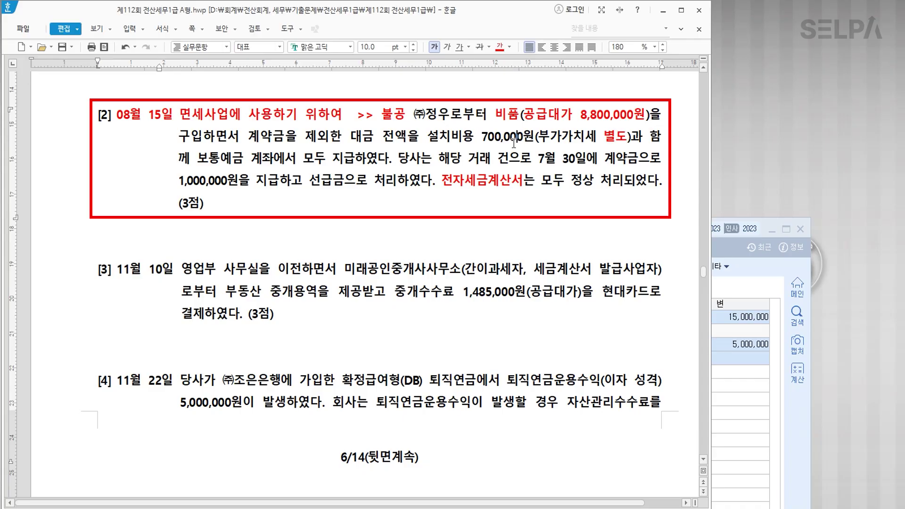
pyautogui.click(592, 115)
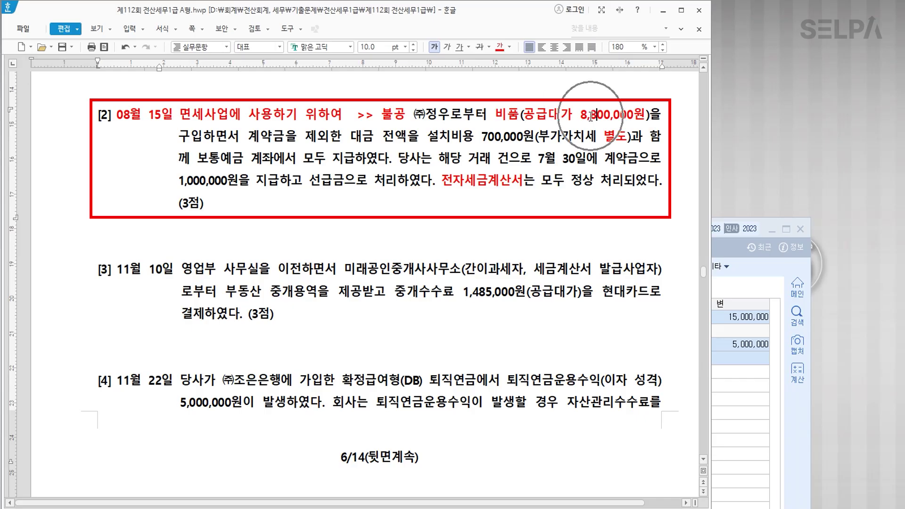
pyautogui.click(505, 144)
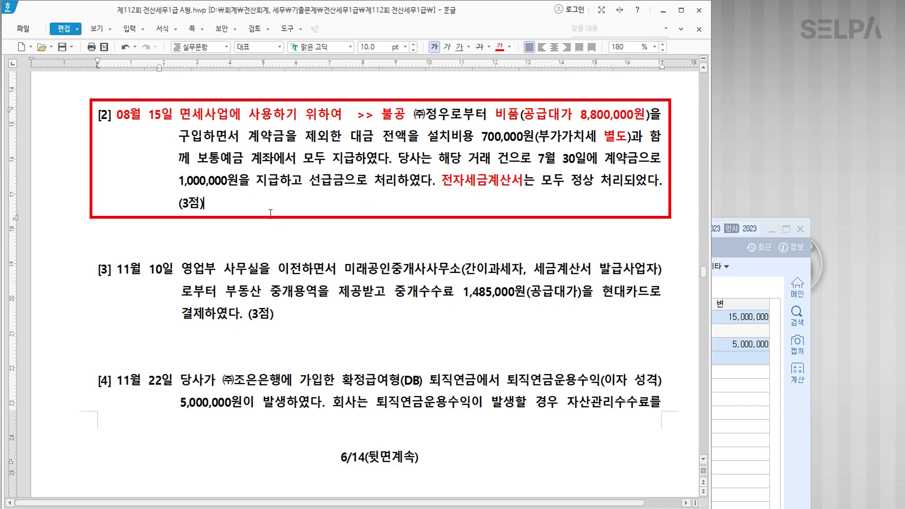
pyautogui.write('>> 취득원가 ')
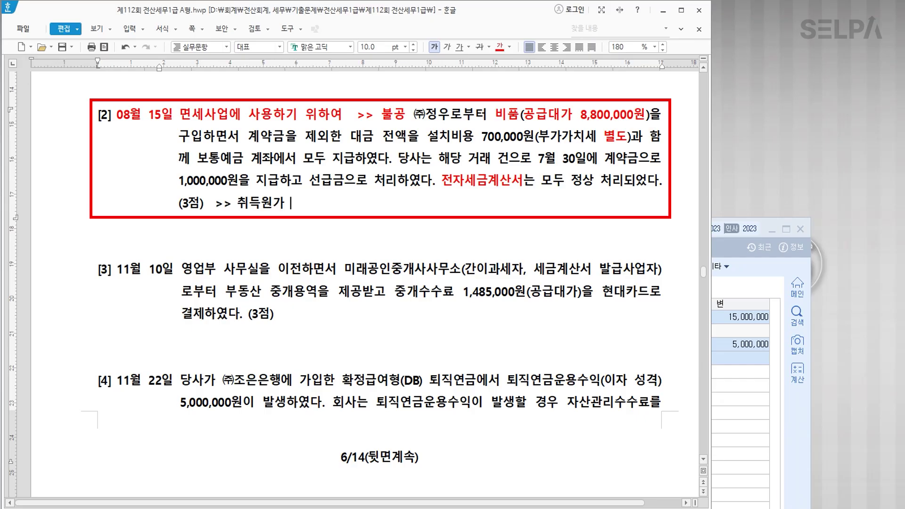
pyautogui.write('8,700,000')
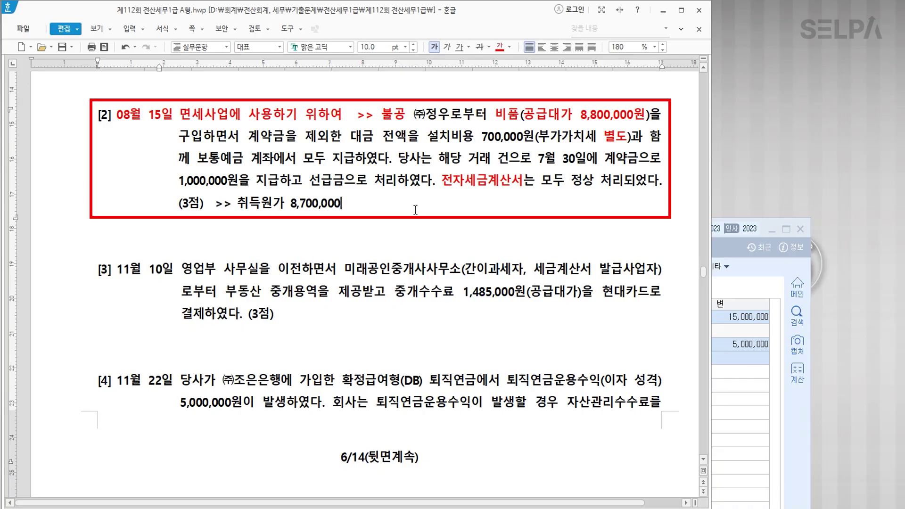
# Color 보통예금 계좌에서 모두 지급 and the 7월 30일 deposit phrase blue in problem [2].
pyautogui.press('ctrl')
pyautogui.press('ctrl')
pyautogui.press('ctrl')
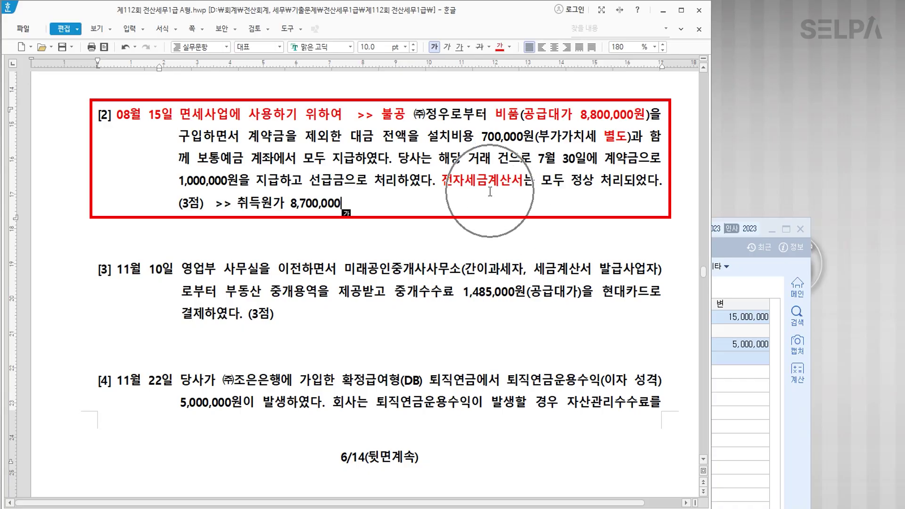
pyautogui.press('ctrl')
pyautogui.press('ctrl')
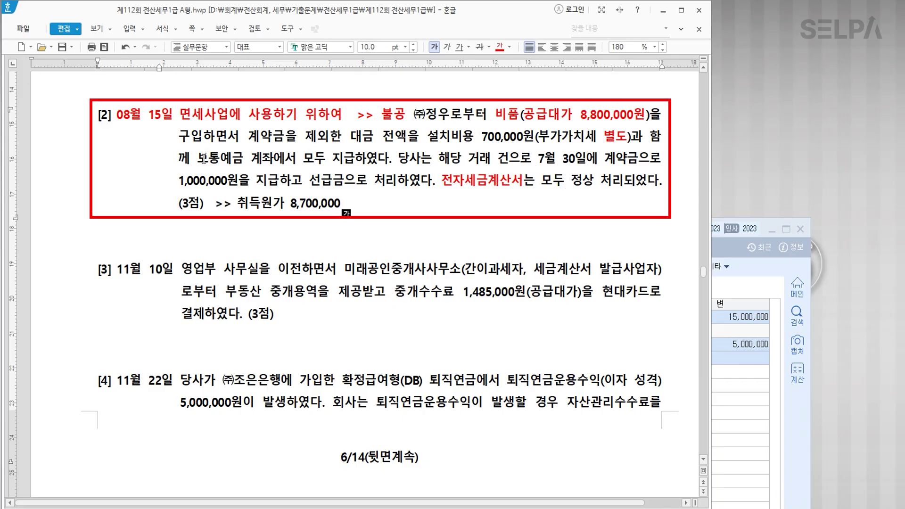
pyautogui.moveTo(203, 158); pyautogui.dragTo(354, 163)
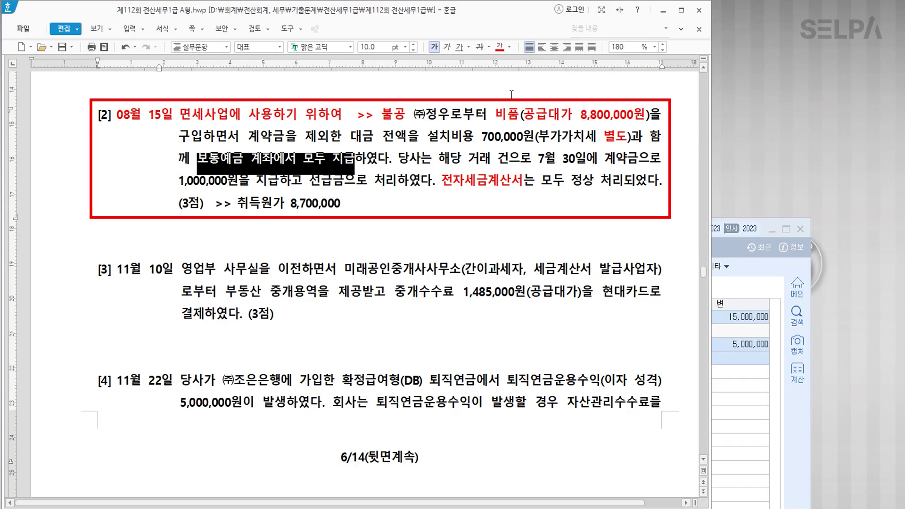
pyautogui.click(509, 47)
pyautogui.click(561, 104)
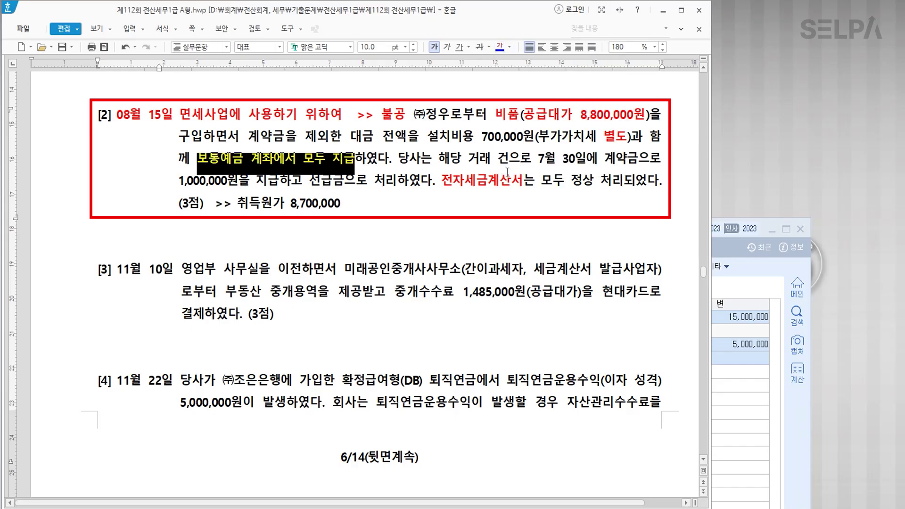
pyautogui.click(509, 161)
pyautogui.moveTo(539, 159); pyautogui.dragTo(395, 191)
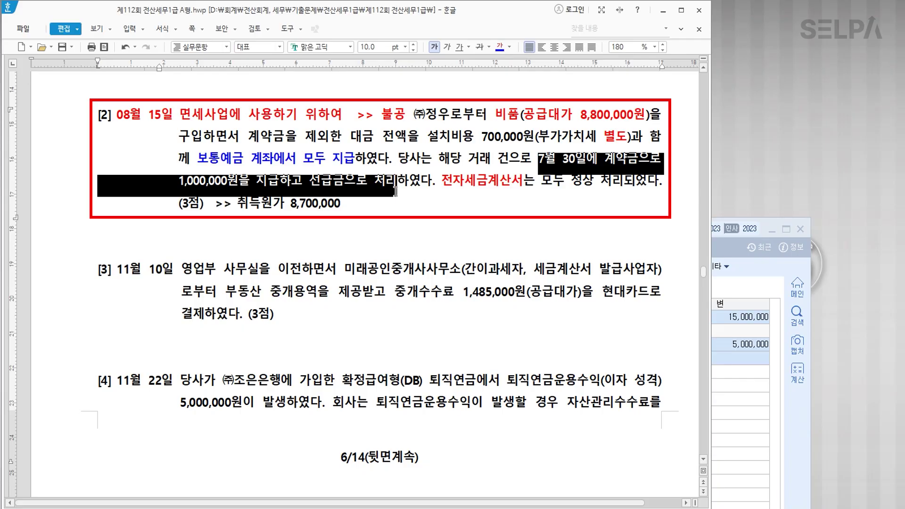
pyautogui.click(499, 47)
pyautogui.click(367, 230)
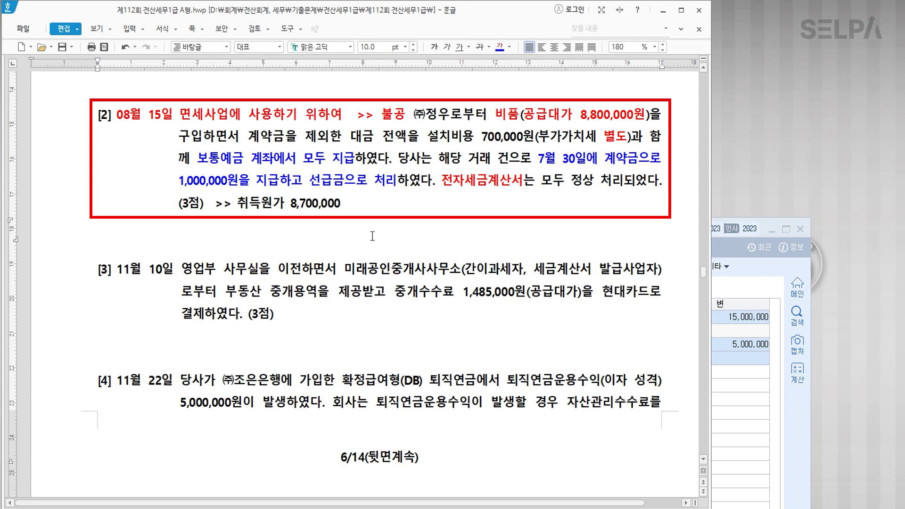
pyautogui.click(723, 414)
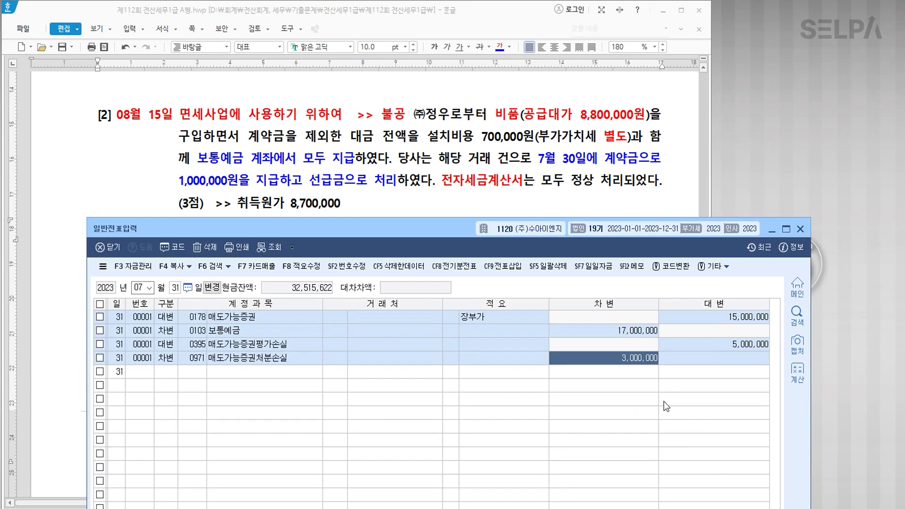
# Open 매입매출전표입력 and start a voucher dated 08/15.
pyautogui.hotkey('ctrl', 'f')
pyautogui.write('ㅁ이')
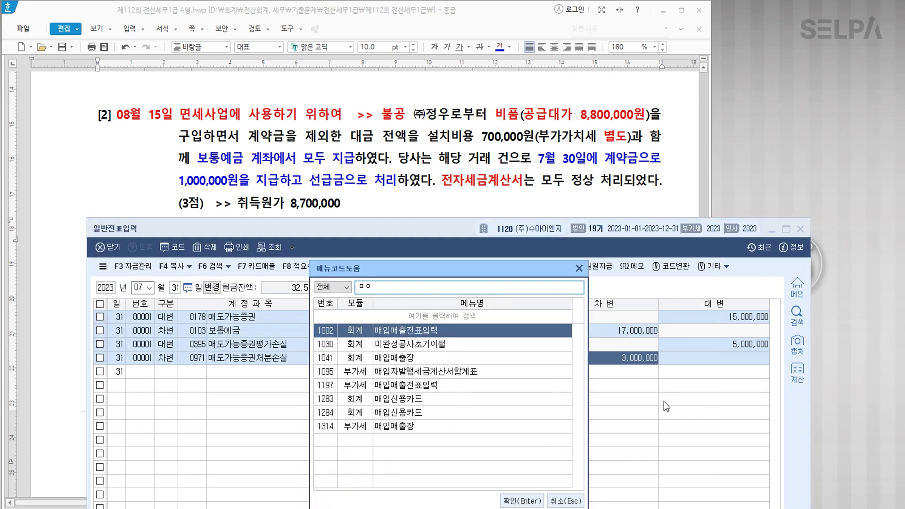
pyautogui.press('Return')
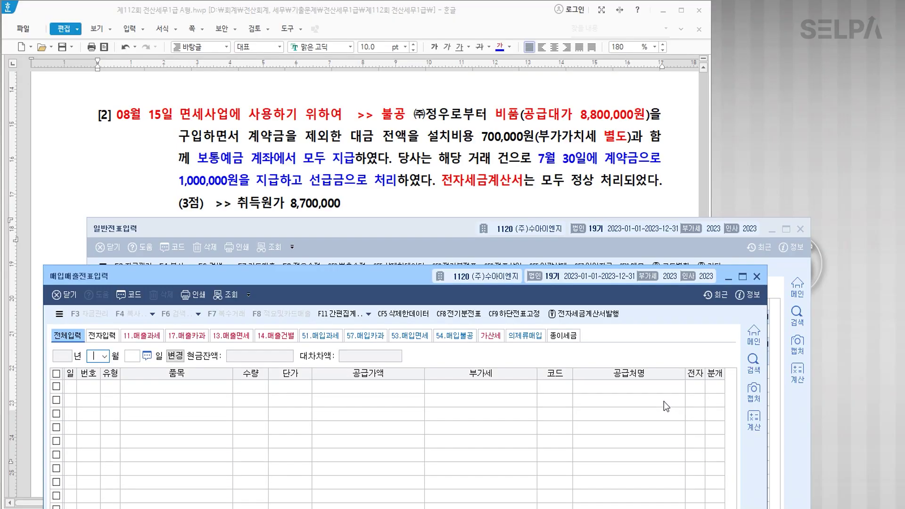
pyautogui.write('08')
pyautogui.press('Return')
pyautogui.write('15')
pyautogui.press('Return')
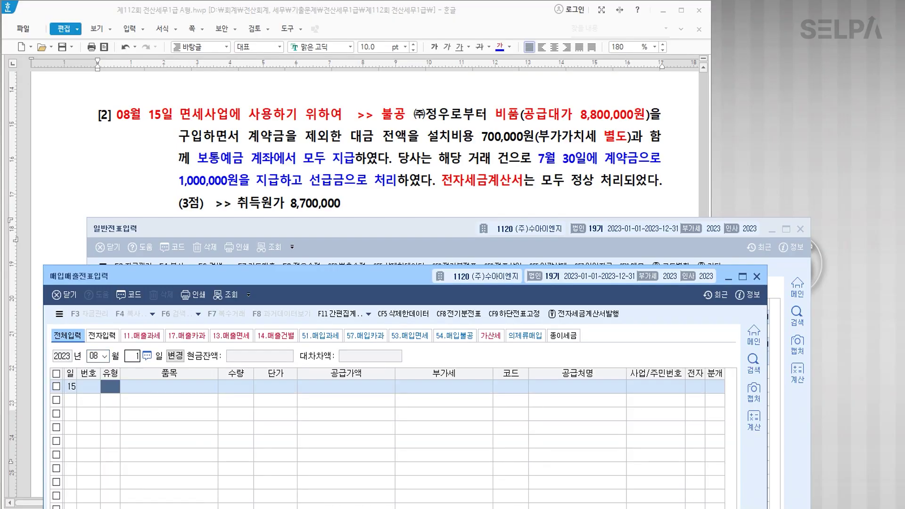
# Set the voucher type to 54 (불공) with item name 비품.
pyautogui.moveTo(421, 287); pyautogui.dragTo(455, 236)
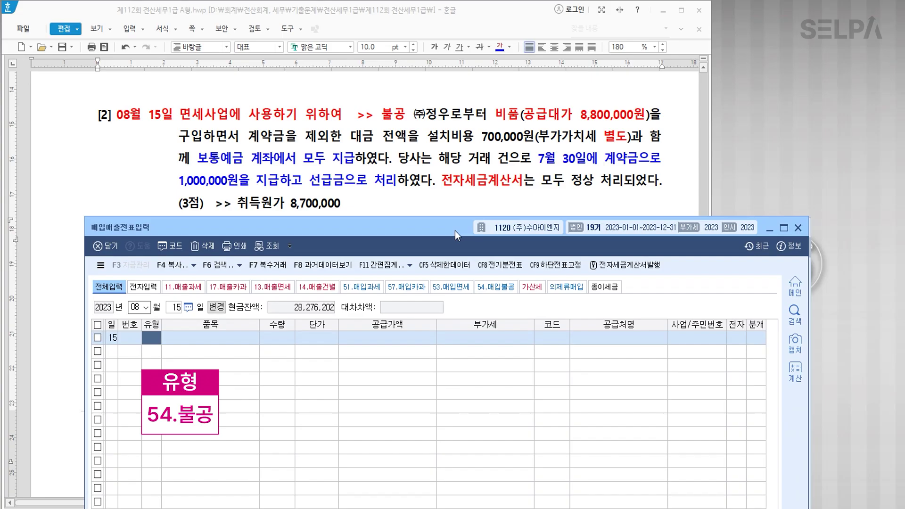
pyautogui.write('54')
pyautogui.press('Return')
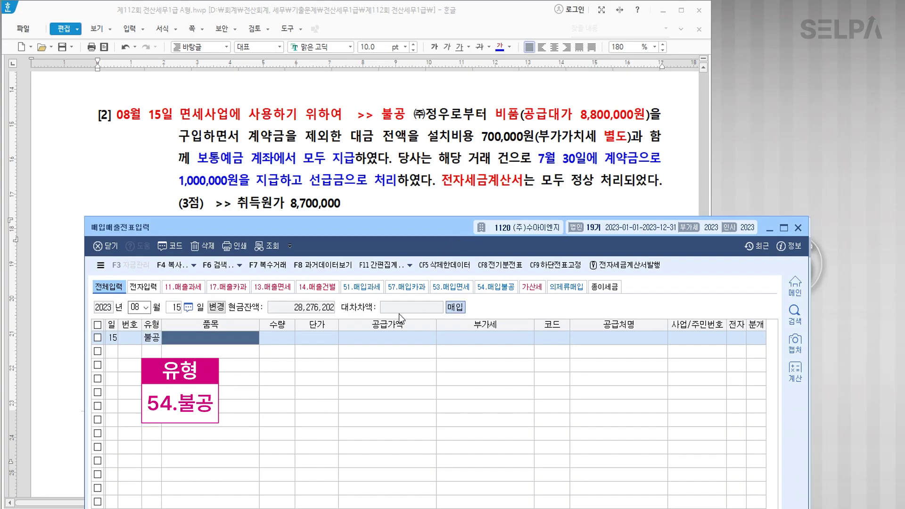
pyautogui.write('비품')
pyautogui.press('Return')
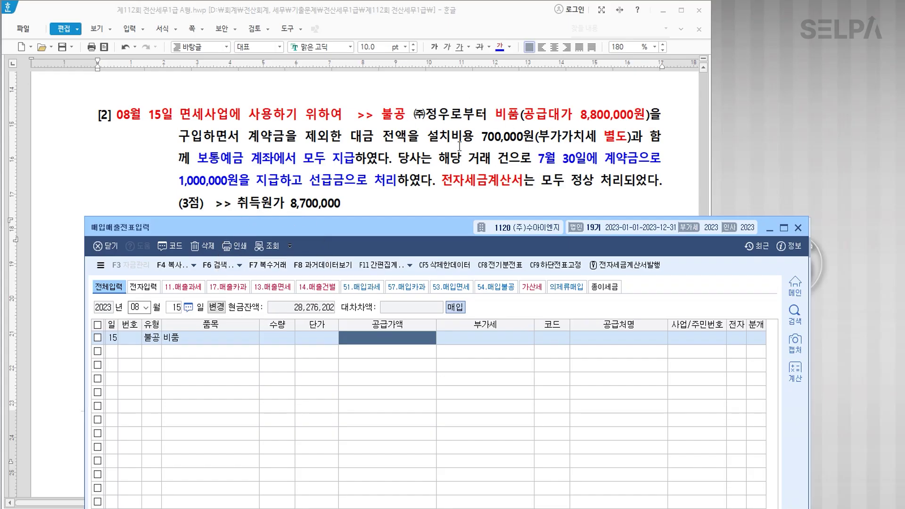
# Enter multiple items: 비품 8,000,000 and 설치비 700,000.
pyautogui.click(268, 265)
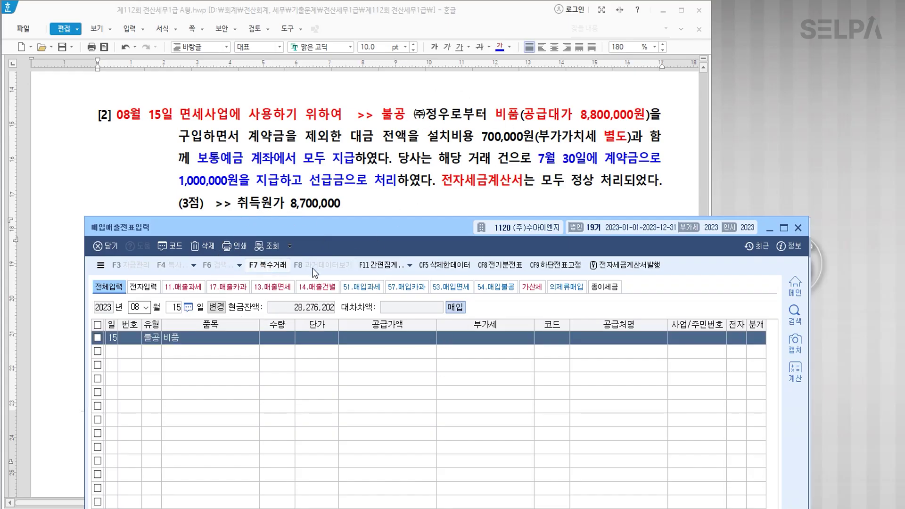
pyautogui.moveTo(419, 227); pyautogui.dragTo(412, 42)
pyautogui.write('비품')
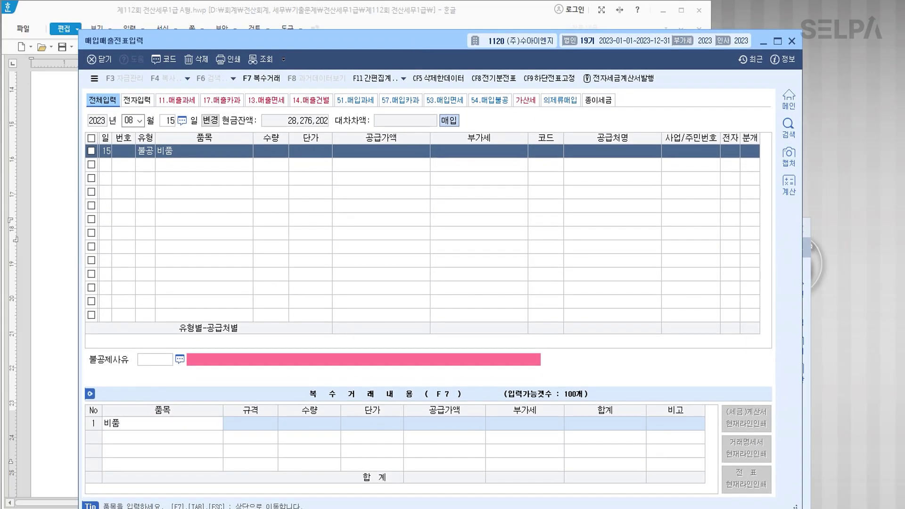
pyautogui.press('Return')
pyautogui.press('Return')
pyautogui.press('Return')
pyautogui.write('8000000')
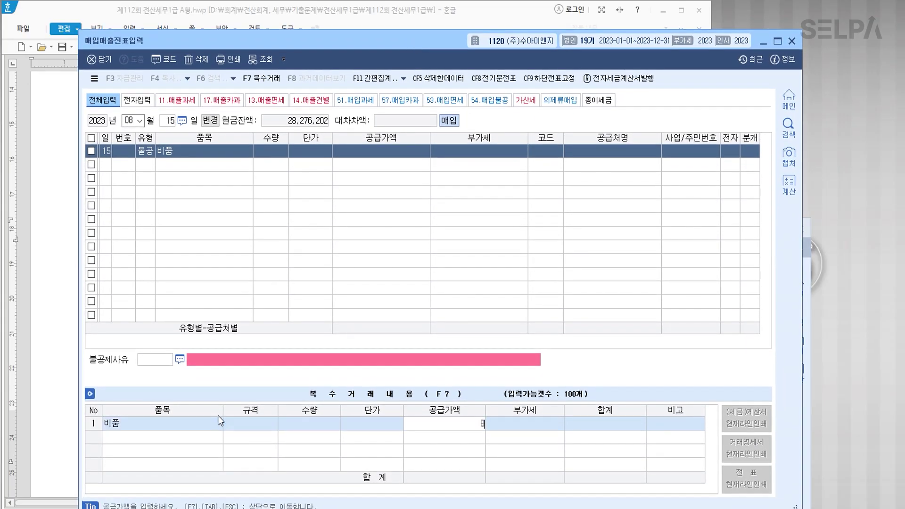
pyautogui.press('Return')
pyautogui.press('Return')
pyautogui.press('Return')
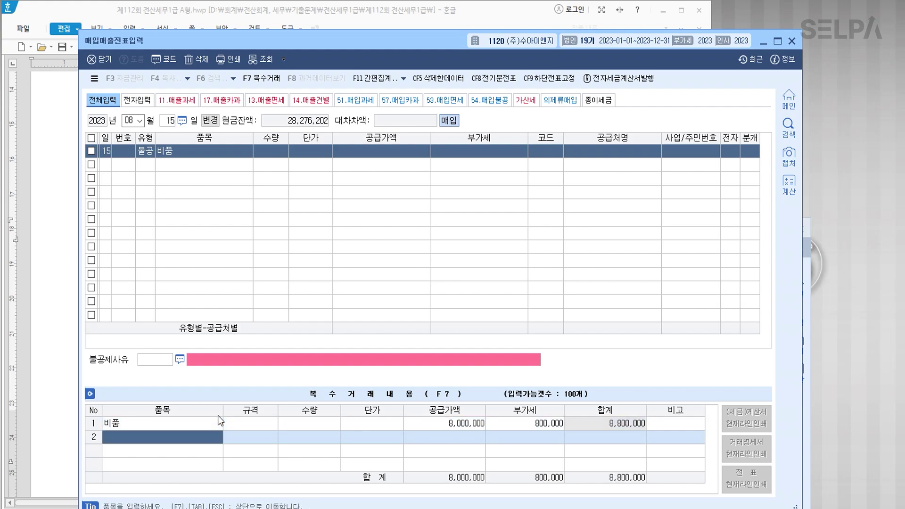
pyautogui.write('설치비')
pyautogui.press('Return')
pyautogui.press('Return')
pyautogui.press('Return')
pyautogui.press('Return')
pyautogui.write('700000')
pyautogui.press('Return')
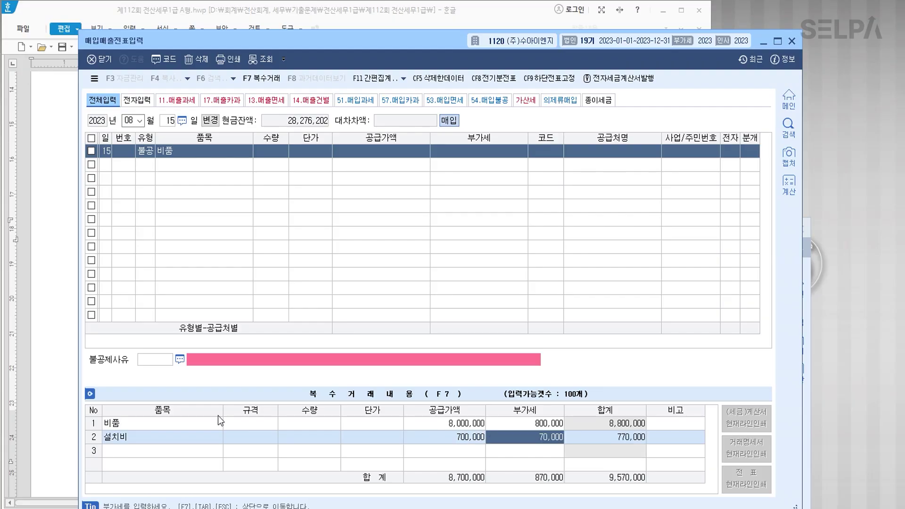
pyautogui.press('Return')
pyautogui.press('Return')
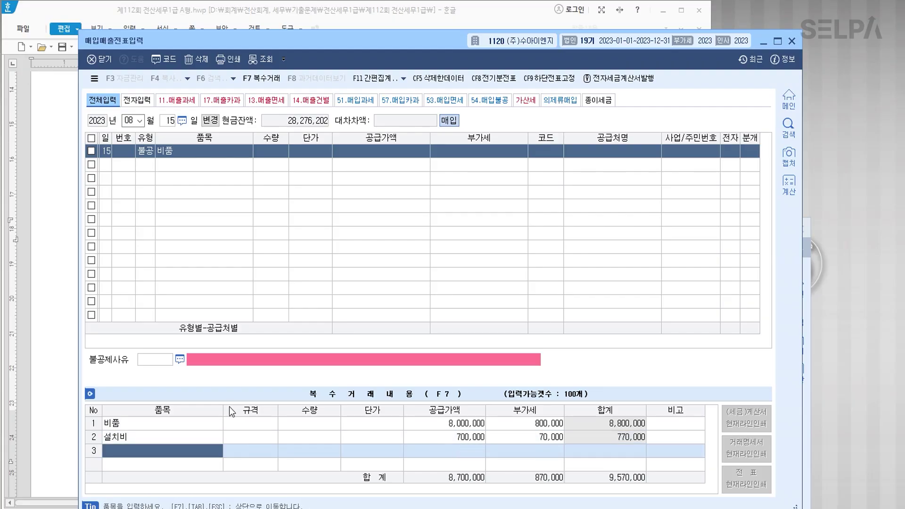
pyautogui.press('Escape')
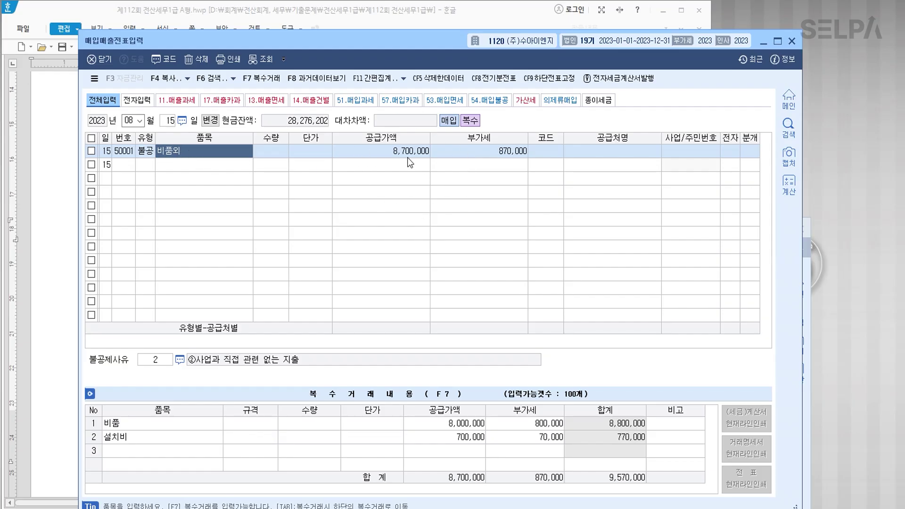
# Set the supplier to (주)정우 and mark the invoice as electronic.
pyautogui.click(537, 153)
pyautogui.moveTo(383, 35); pyautogui.dragTo(375, 210)
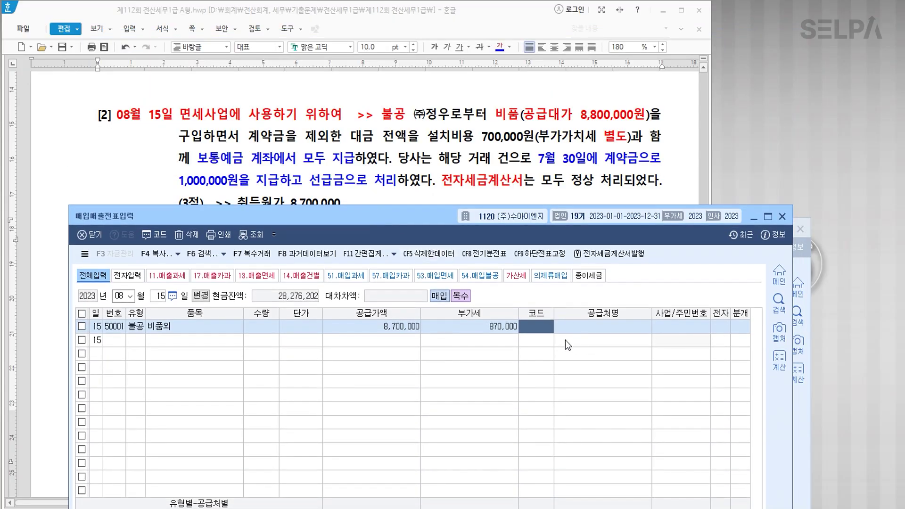
pyautogui.write('정우')
pyautogui.press('Return')
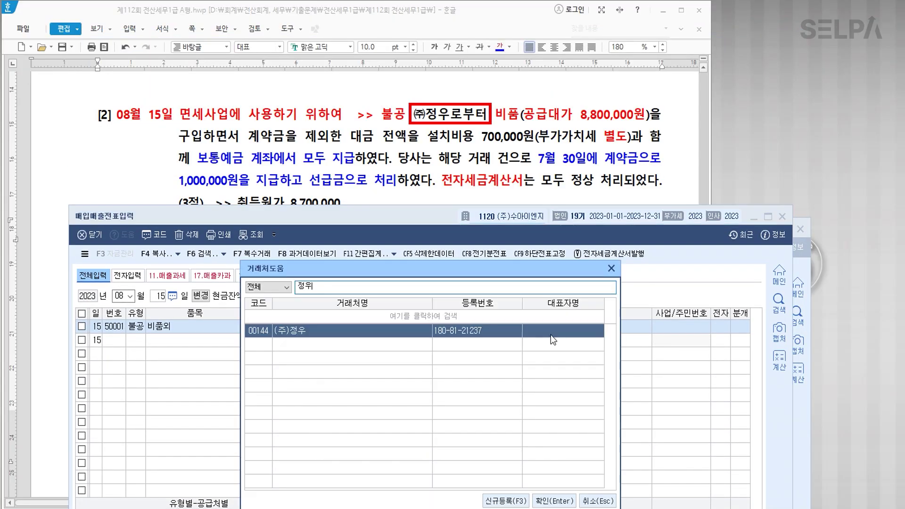
pyautogui.press('Return')
pyautogui.press('Return')
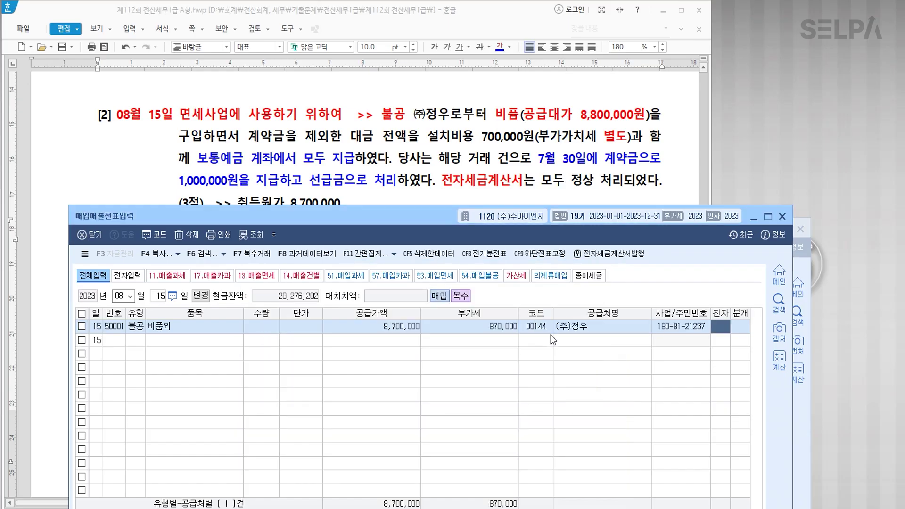
pyautogui.press('1')
pyautogui.moveTo(433, 217); pyautogui.dragTo(440, 43)
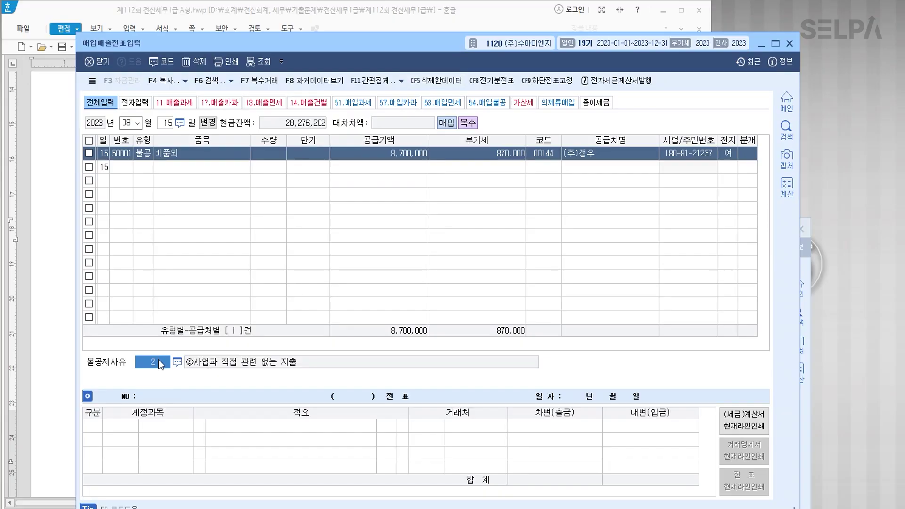
pyautogui.press('F2')
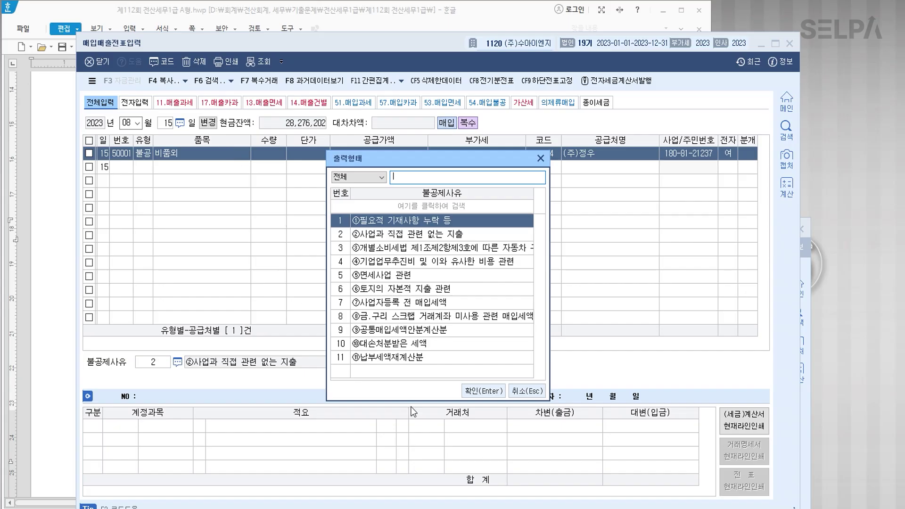
# Change the purchase's 불공제사유 from 2 to 5, 면세사업 관련.
pyautogui.click(472, 508)
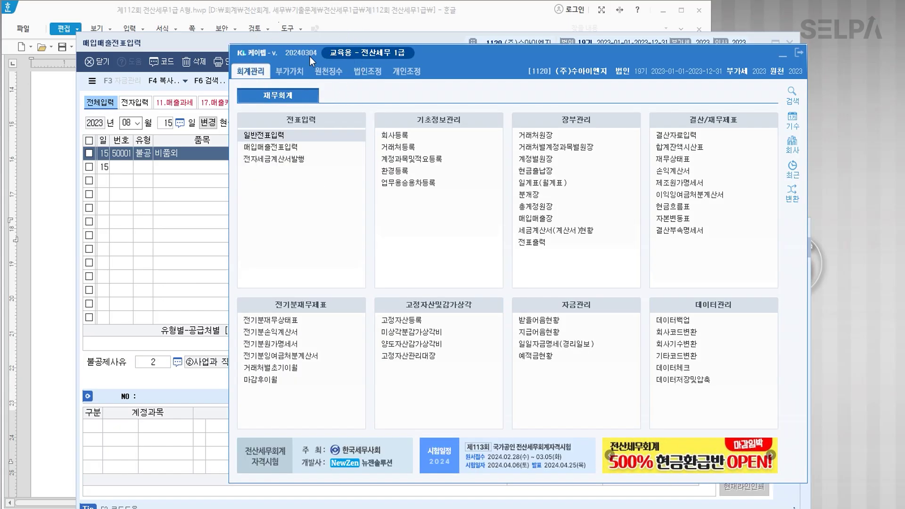
pyautogui.click(310, 56)
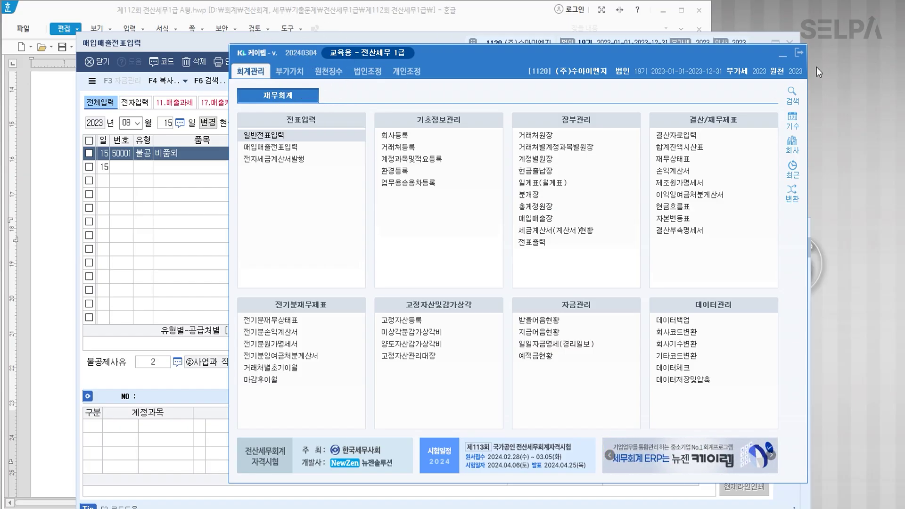
pyautogui.click(784, 58)
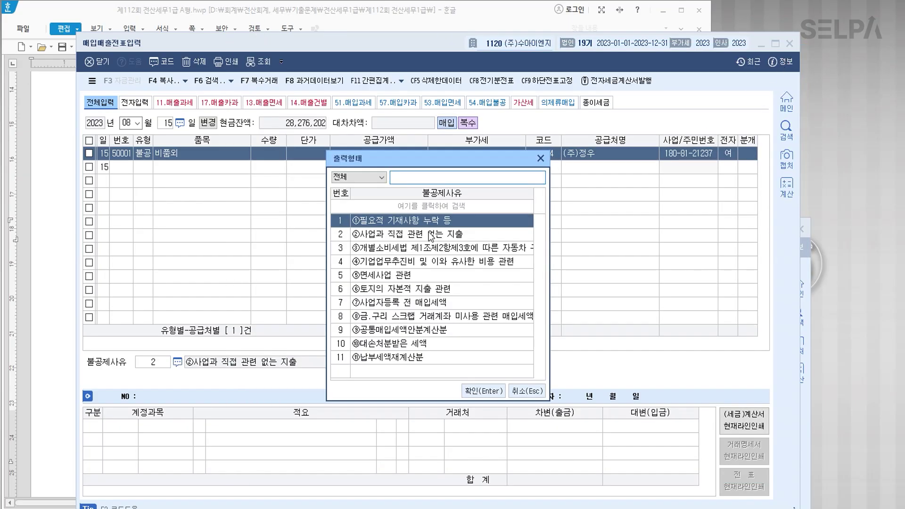
pyautogui.click(387, 250)
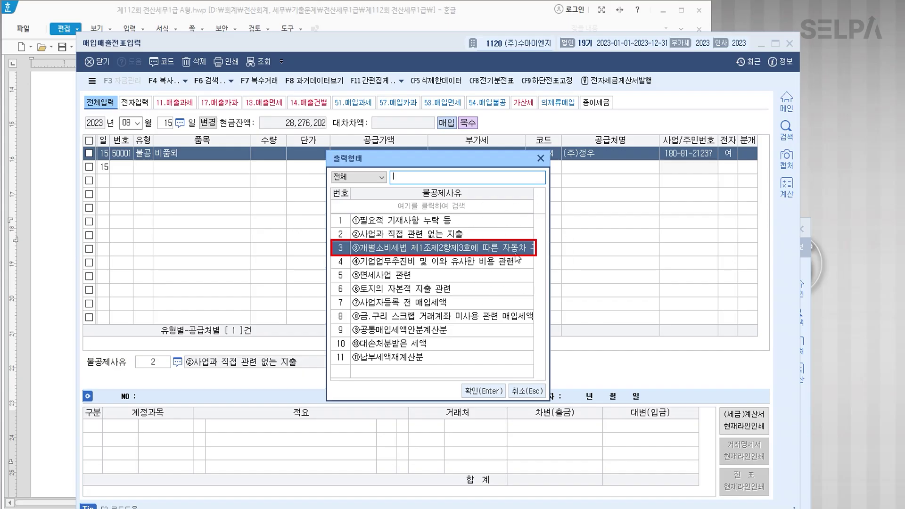
pyautogui.click(394, 263)
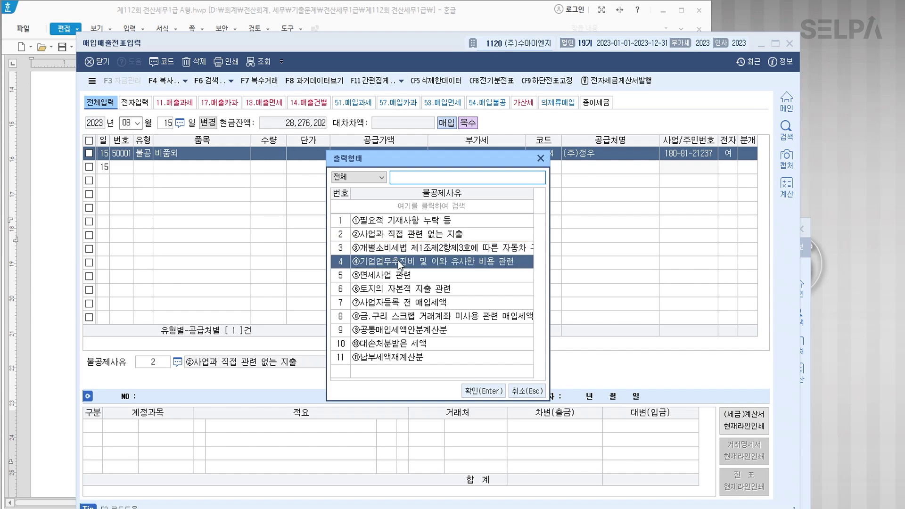
pyautogui.click(398, 273)
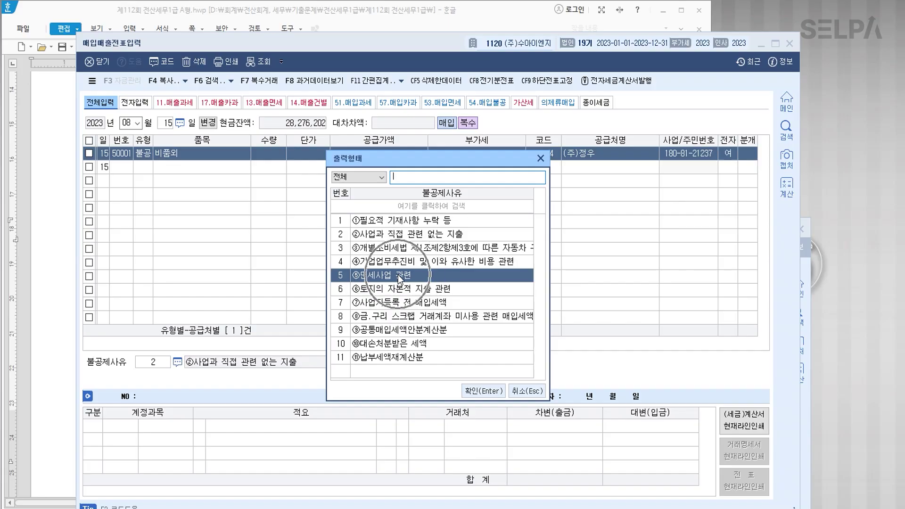
pyautogui.click(481, 391)
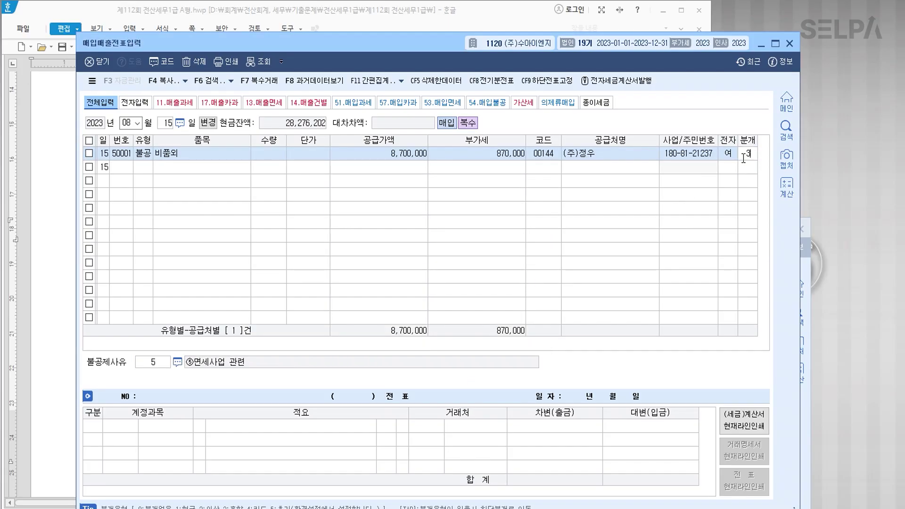
# Set the journal to mixed (3) with 0212 비품 debited 9,570,000.
pyautogui.write('3')
pyautogui.press('Return')
pyautogui.write('212')
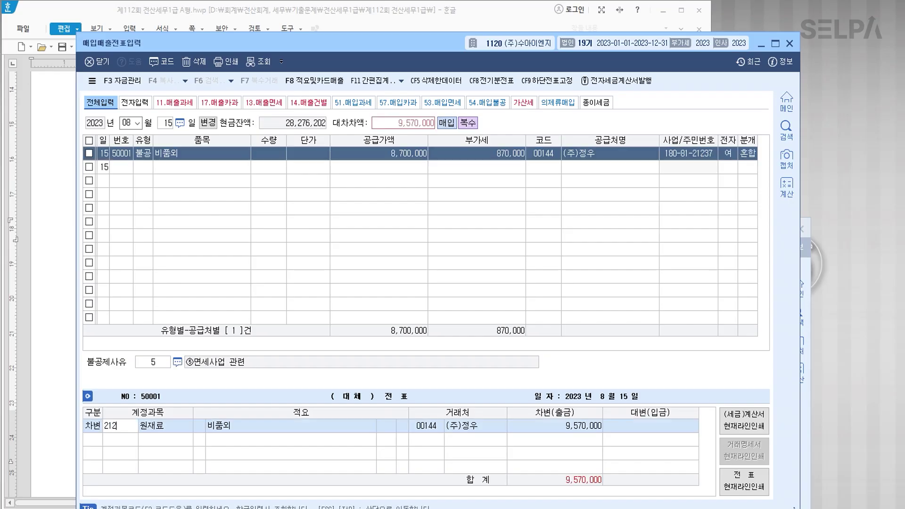
pyautogui.press('Return')
pyautogui.press('Return')
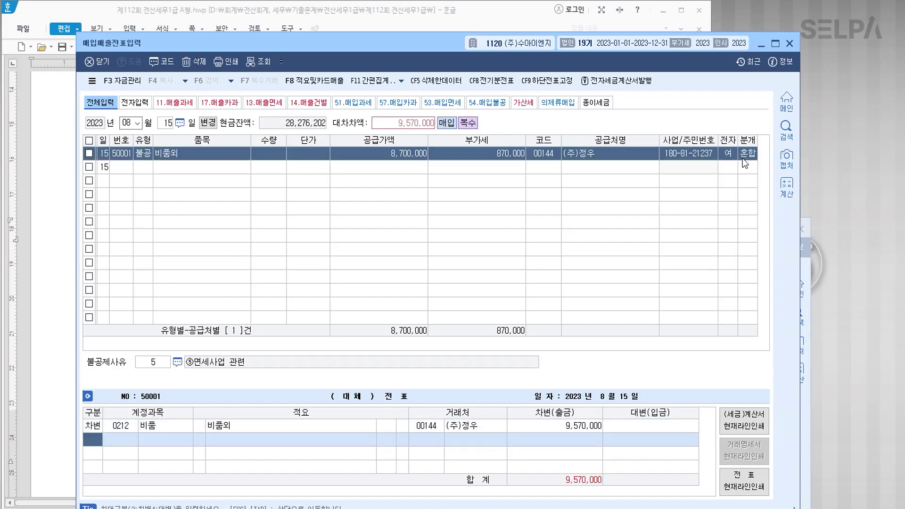
pyautogui.write('4')
pyautogui.press('Return')
# Credit 선급금 1,000,000 and 0103 보통예금 8,570,000 to balance the journal.
pyautogui.write('선급금')
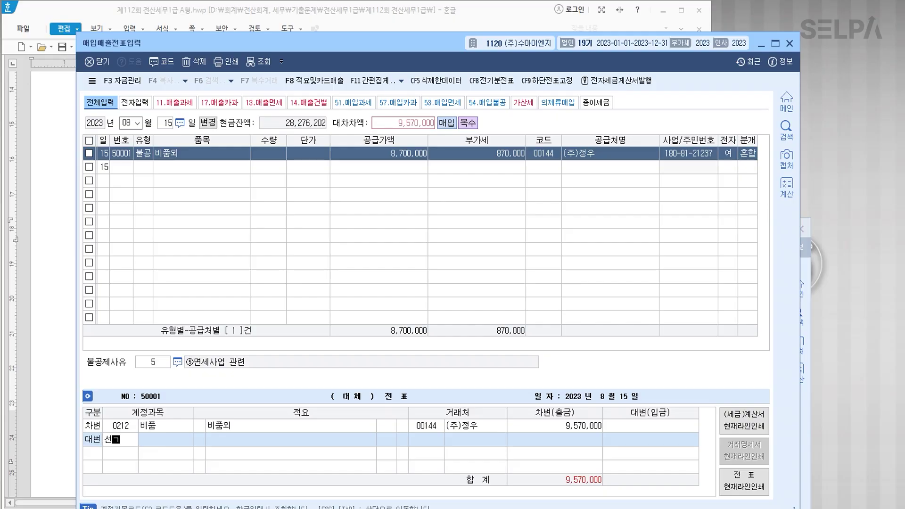
pyautogui.press('Return')
pyautogui.press('Return')
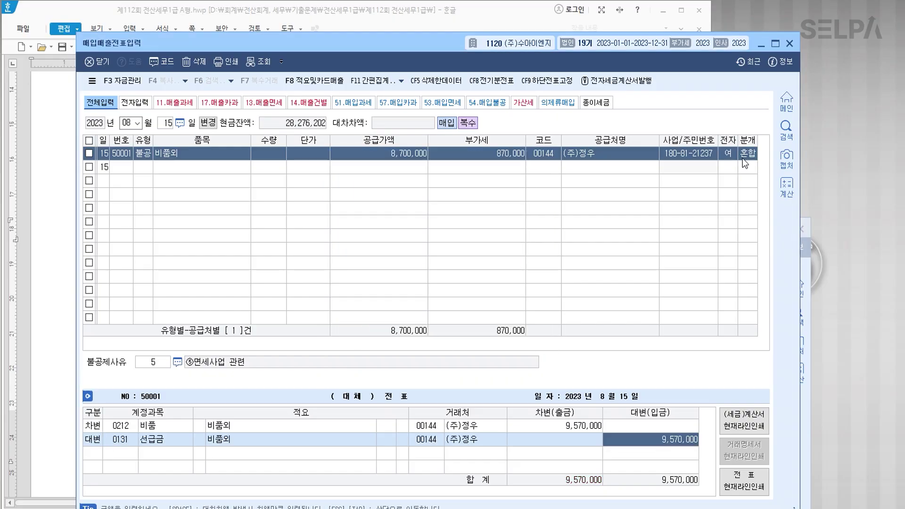
pyautogui.write('1000000')
pyautogui.press('Return')
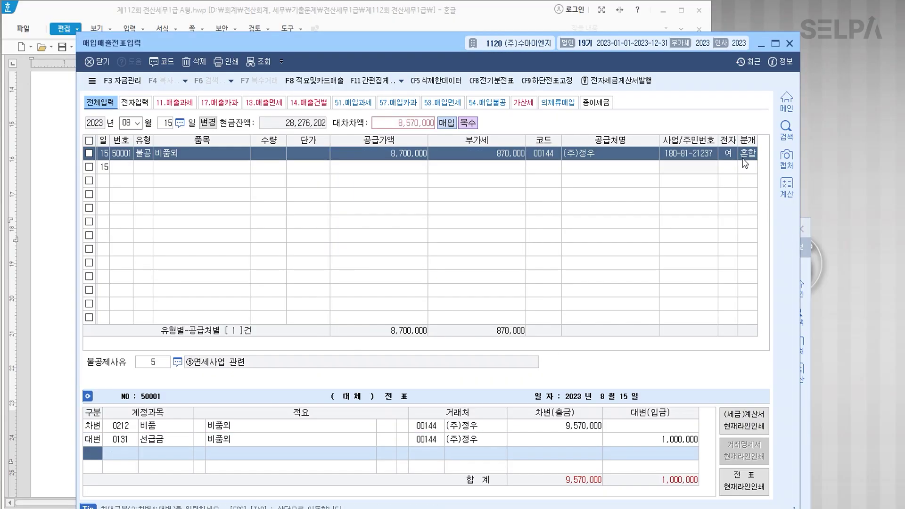
pyautogui.write('103')
pyautogui.press('Return')
pyautogui.press('Return')
pyautogui.press('Return')
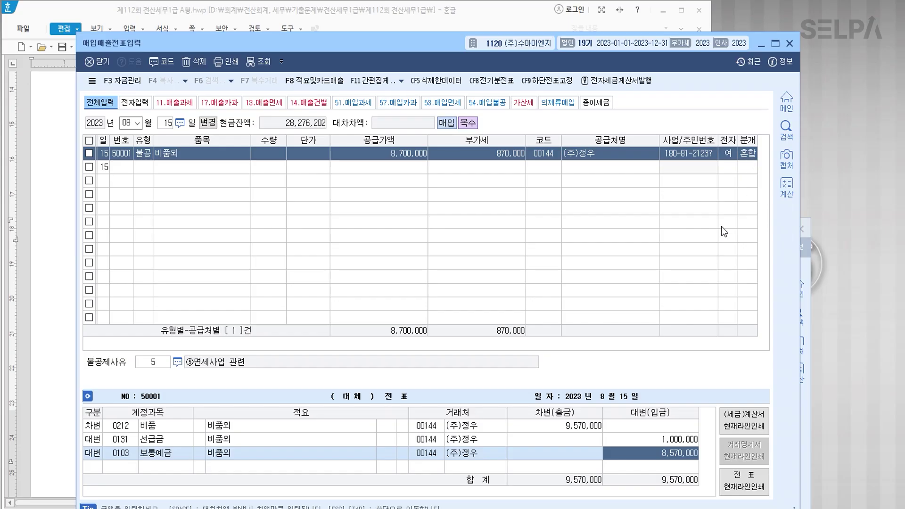
pyautogui.press('Return')
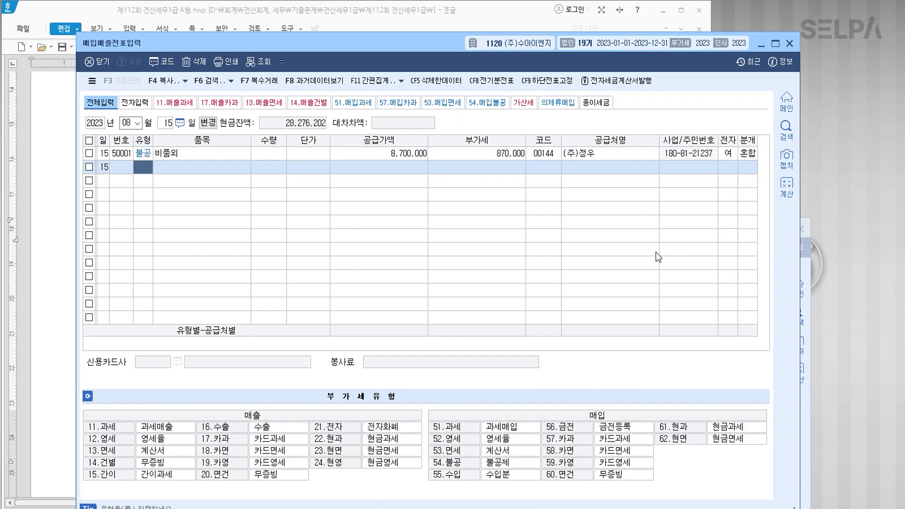
pyautogui.moveTo(442, 56); pyautogui.dragTo(454, 254)
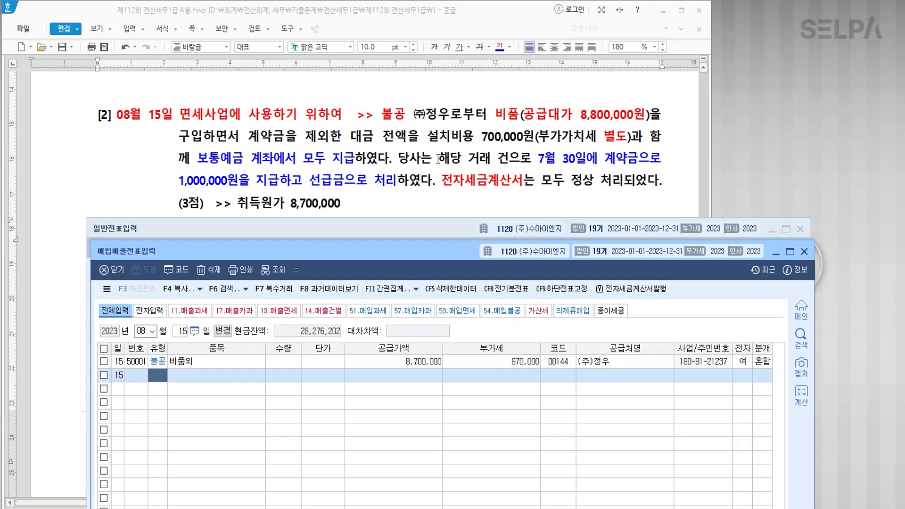
# Colour question [3]'s 11월 10일, 현대카드로 결제 and 1,485,000원(공급대가) blue.
pyautogui.scroll(-4, 444, 158)
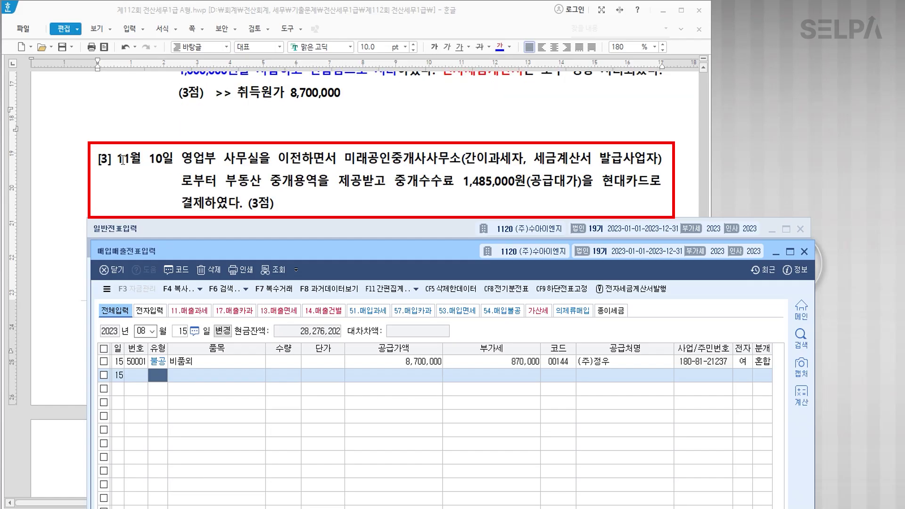
pyautogui.moveTo(120, 159); pyautogui.dragTo(174, 160)
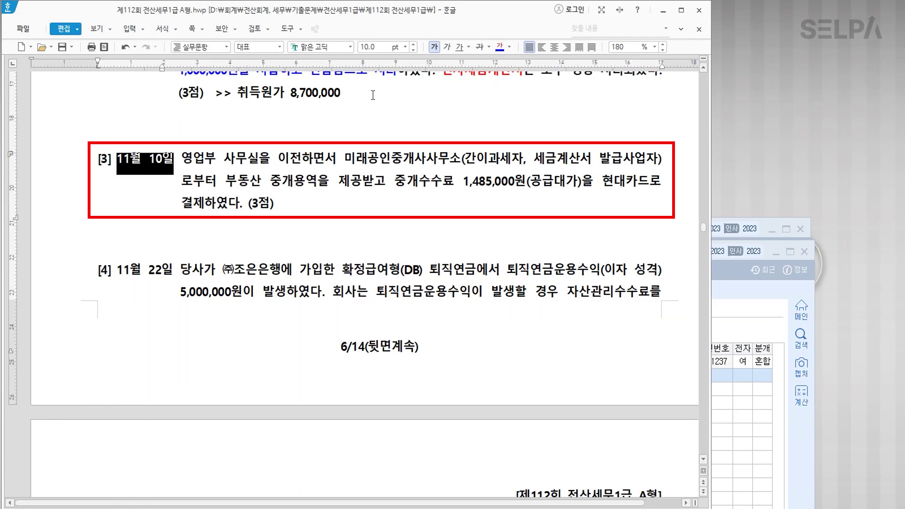
pyautogui.click(498, 51)
pyautogui.click(347, 160)
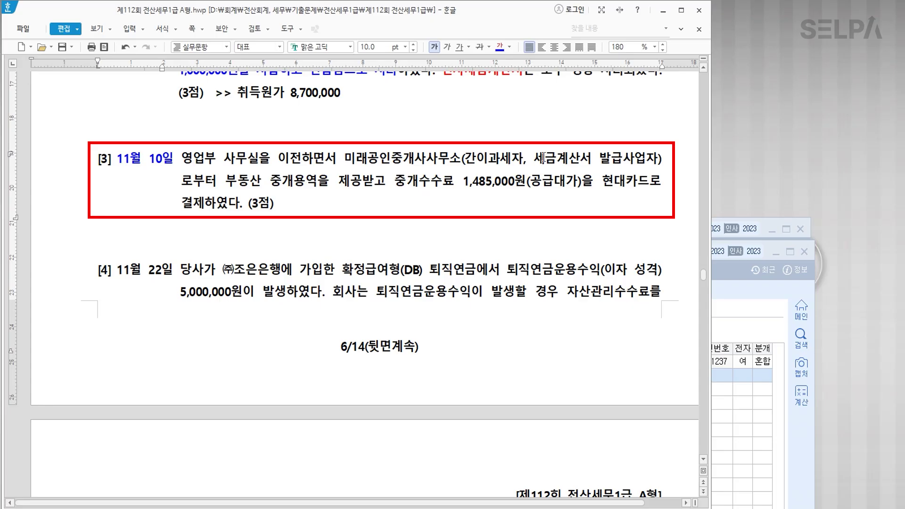
pyautogui.press('ctrl')
pyautogui.moveTo(607, 182); pyautogui.dragTo(203, 210)
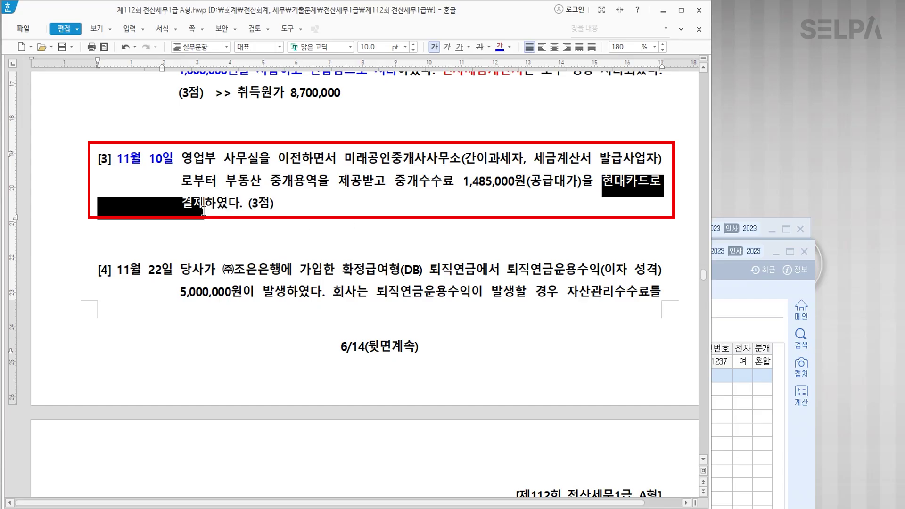
pyautogui.click(499, 47)
pyautogui.click(412, 219)
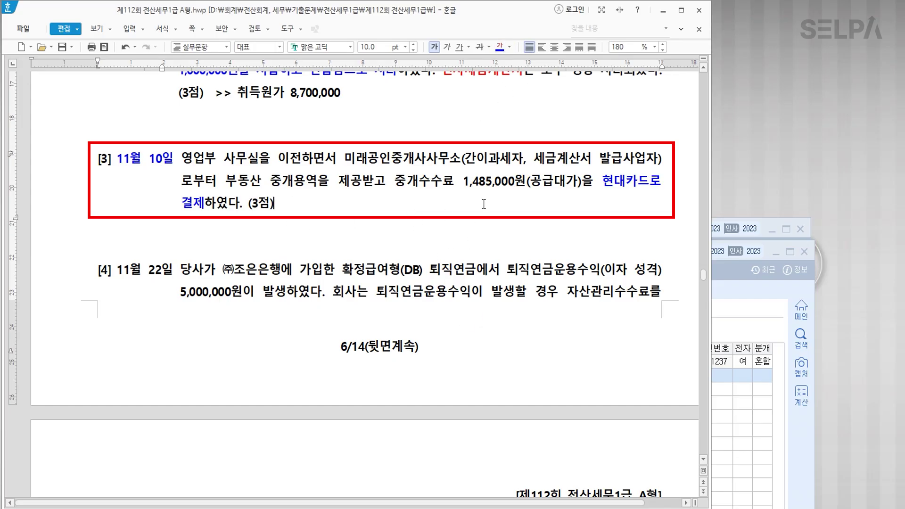
pyautogui.moveTo(464, 181); pyautogui.dragTo(582, 182)
pyautogui.click(500, 47)
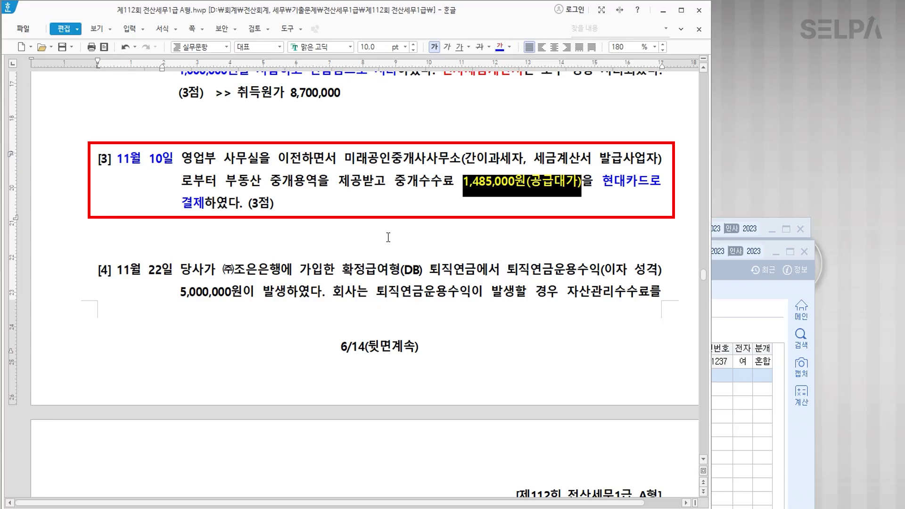
pyautogui.click(363, 218)
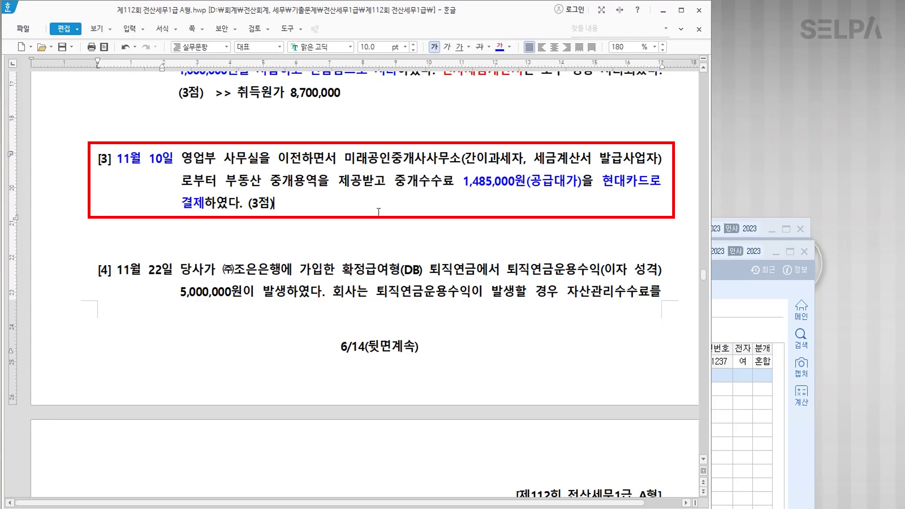
# Make 중개수수료 red and append ' >> 수수료비용' right after it.
pyautogui.moveTo(453, 181); pyautogui.dragTo(397, 175)
pyautogui.click(451, 196)
pyautogui.moveTo(455, 182); pyautogui.dragTo(399, 181)
pyautogui.click(511, 47)
pyautogui.click(513, 93)
pyautogui.click(460, 183)
pyautogui.write('>> ')
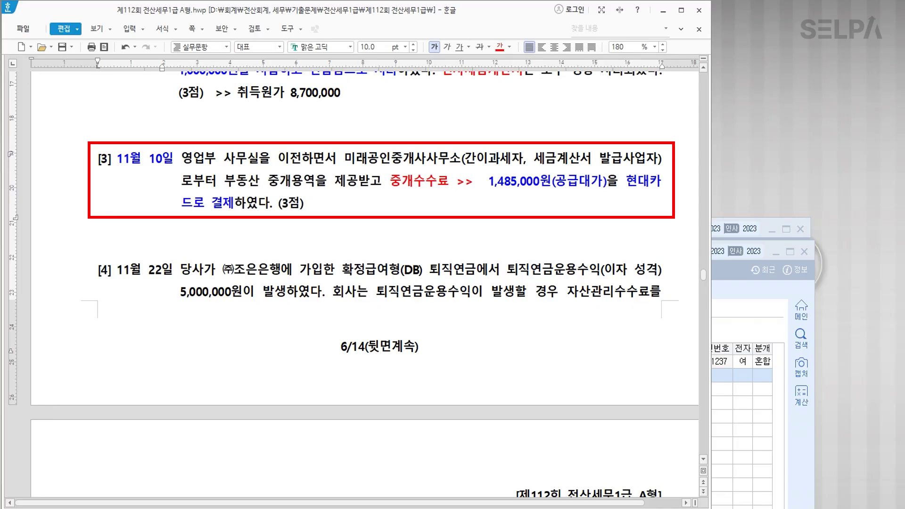
pyautogui.write('수수료비용')
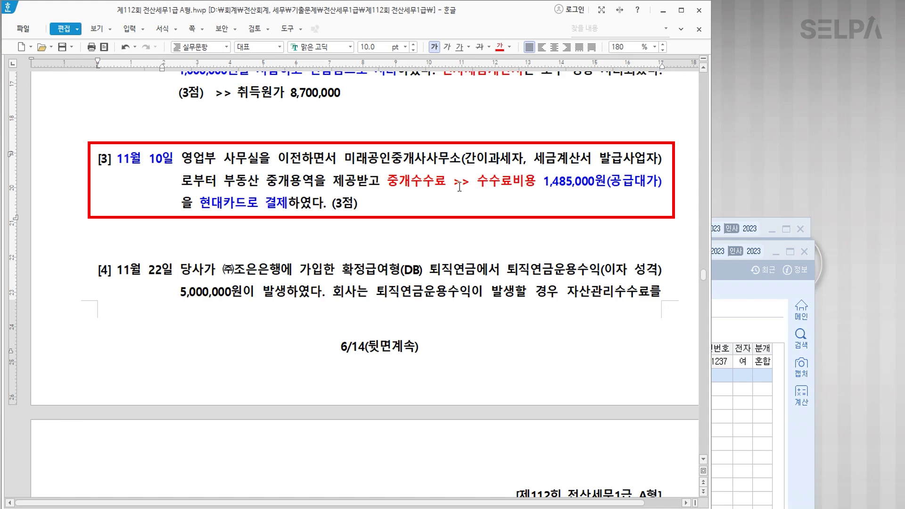
pyautogui.scroll(-2, 384, 212)
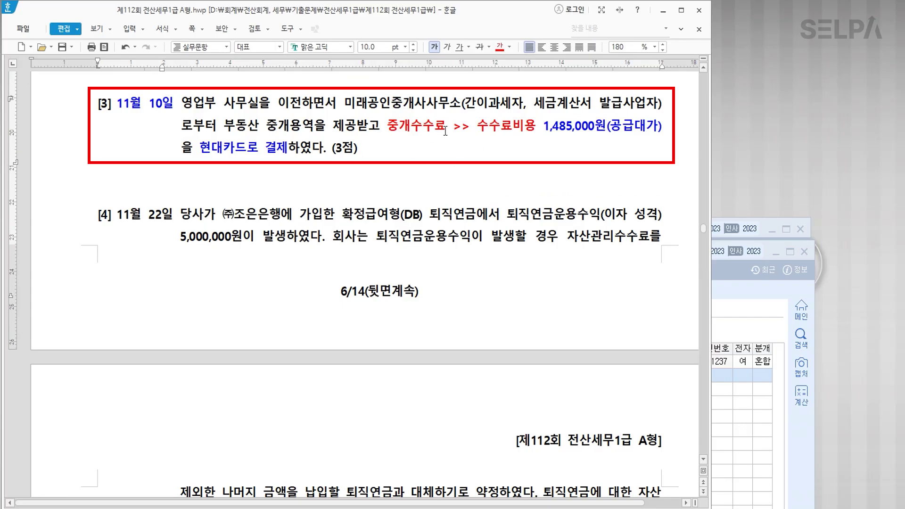
pyautogui.press('Hangul')
# Start an 11/10 type-57 card purchase of 수수료 totalling 1,485,000, split into supply and VAT.
pyautogui.click(732, 316)
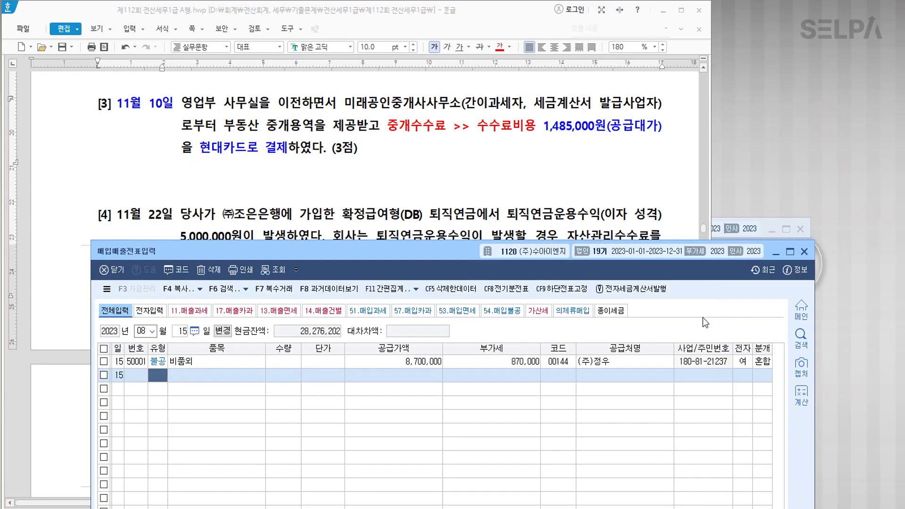
pyautogui.press('Escape')
pyautogui.write('11')
pyautogui.press('Return')
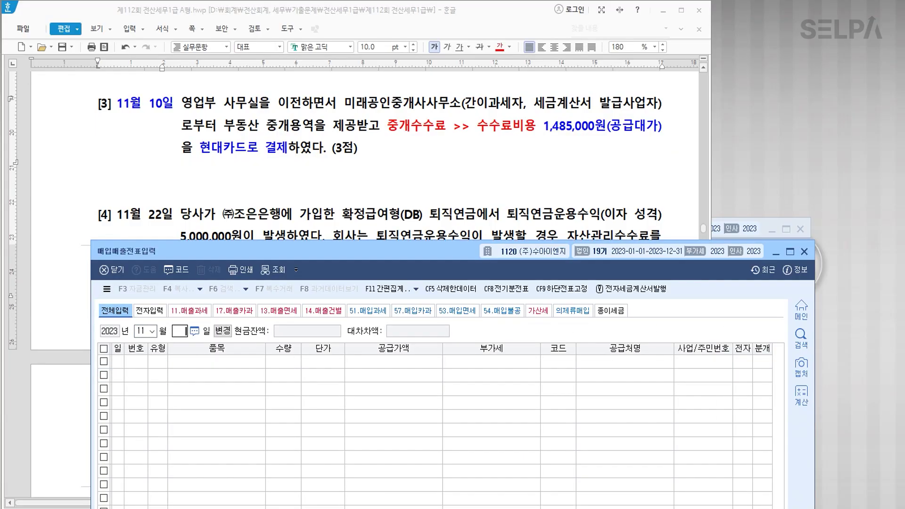
pyautogui.write('10')
pyautogui.press('Return')
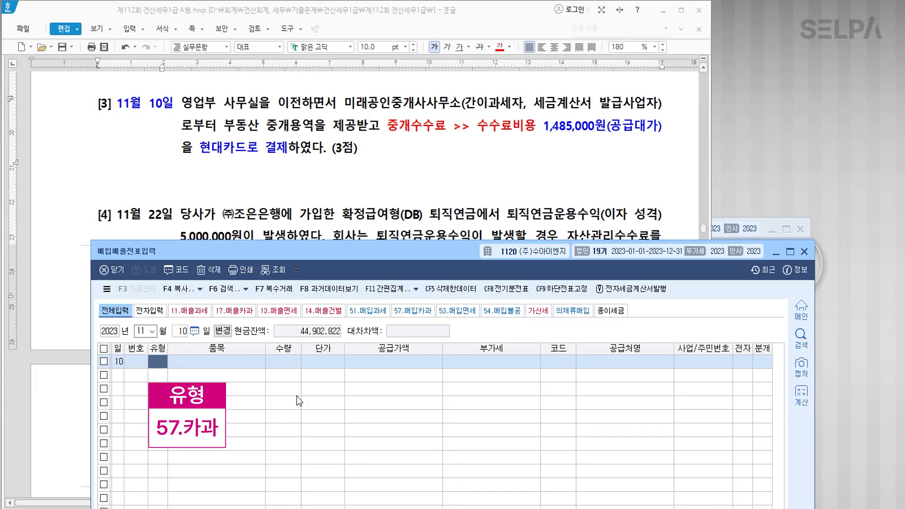
pyautogui.write('57')
pyautogui.press('Return')
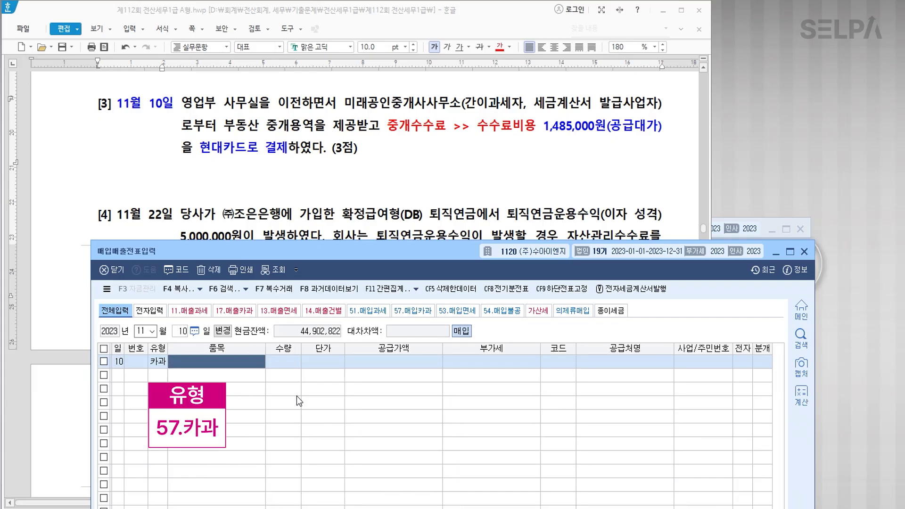
pyautogui.write('수수료')
pyautogui.press('Return')
pyautogui.press('Return')
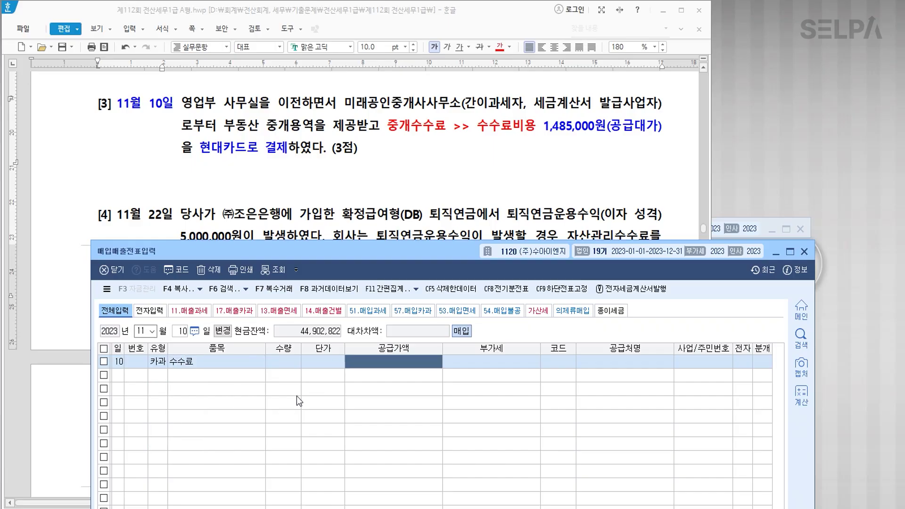
pyautogui.write('1485000')
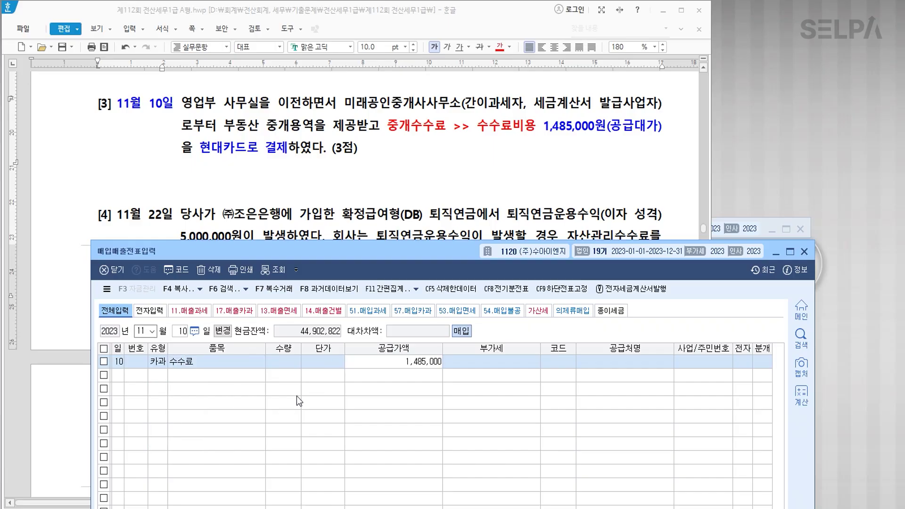
pyautogui.press('Return')
# Set partner 미래, card 현대카드, 분개 type 4, and debit account 0831 수수료비용.
pyautogui.press('Return')
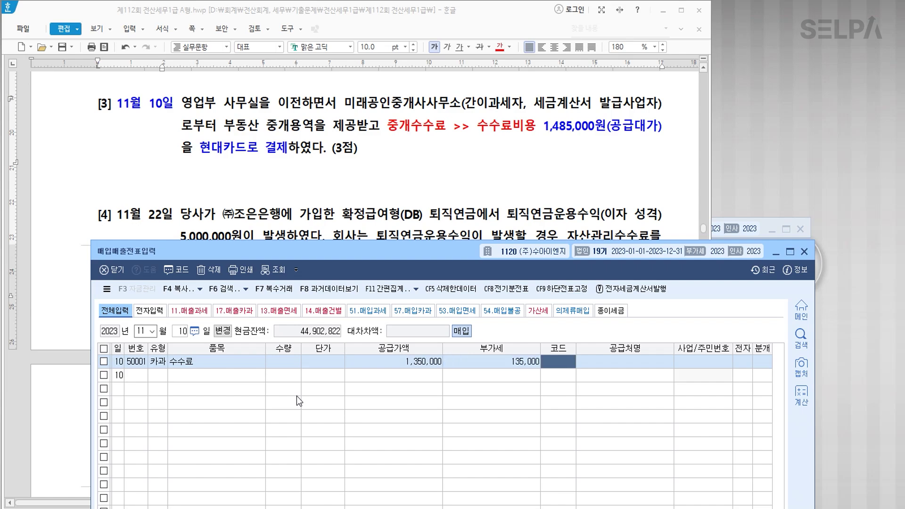
pyautogui.write('미래')
pyautogui.press('Return')
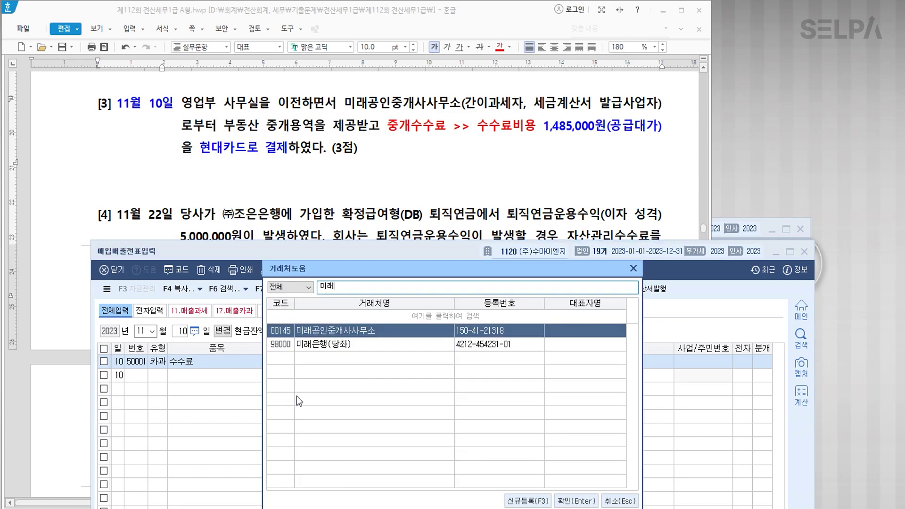
pyautogui.press('Return')
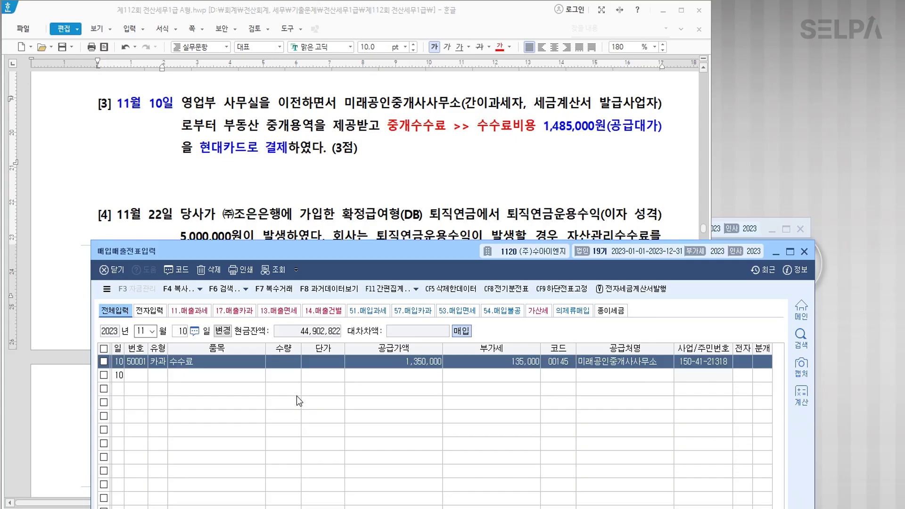
pyautogui.moveTo(427, 246); pyautogui.dragTo(434, 53)
pyautogui.press('F2')
pyautogui.press('Down')
pyautogui.press('Return')
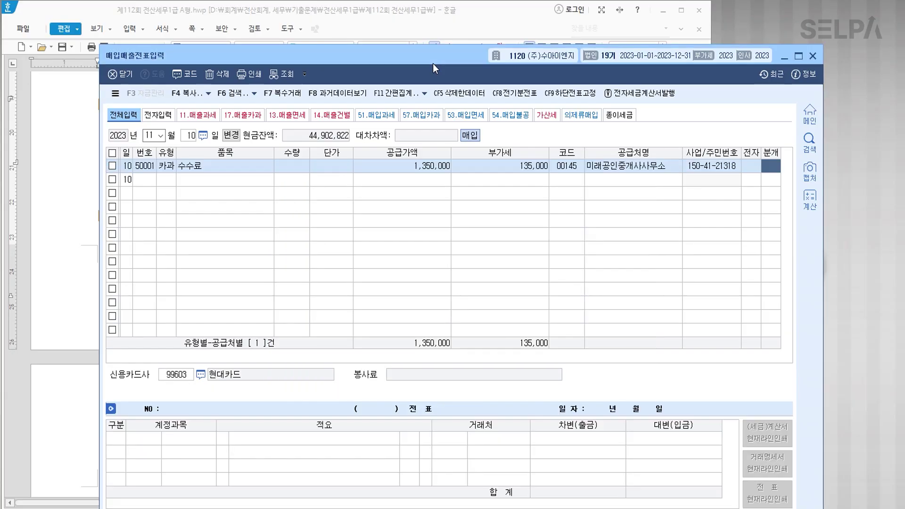
pyautogui.write('4')
pyautogui.press('Return')
pyautogui.write('수수')
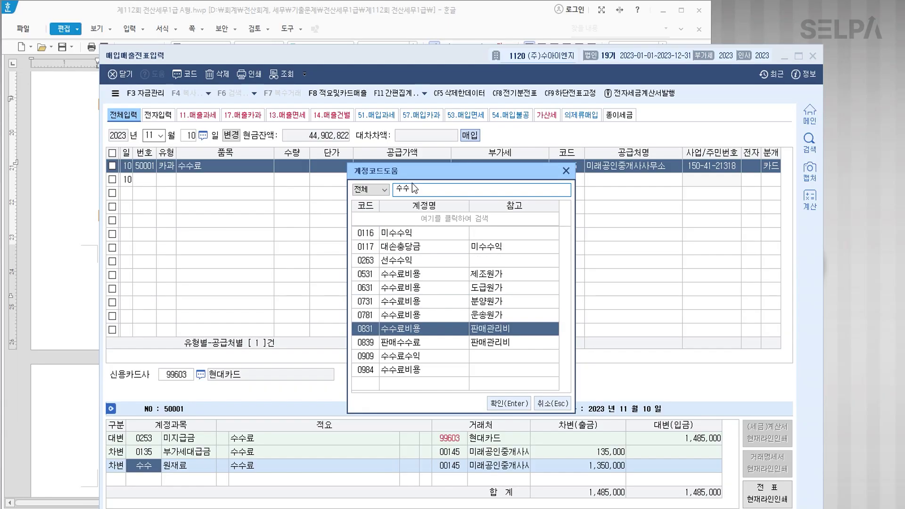
pyautogui.press('Return')
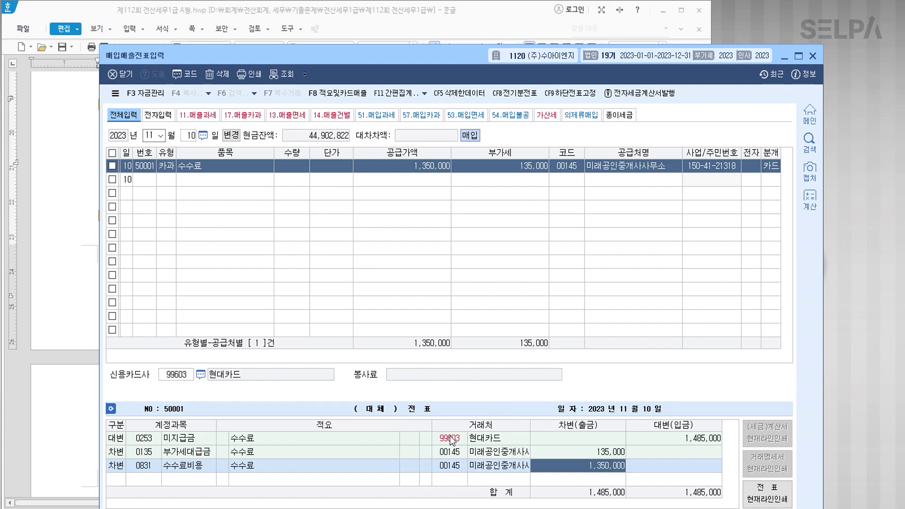
pyautogui.press('Return')
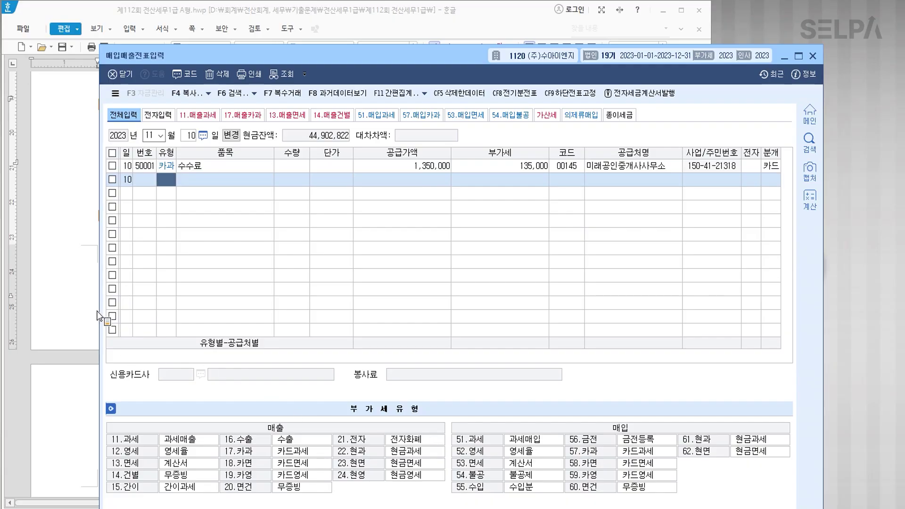
# Colour problem [4]'s 11월 22일, 확정급여형(DB) and 5,000,000원 income sentence red.
pyautogui.click(86, 293)
pyautogui.click(171, 245)
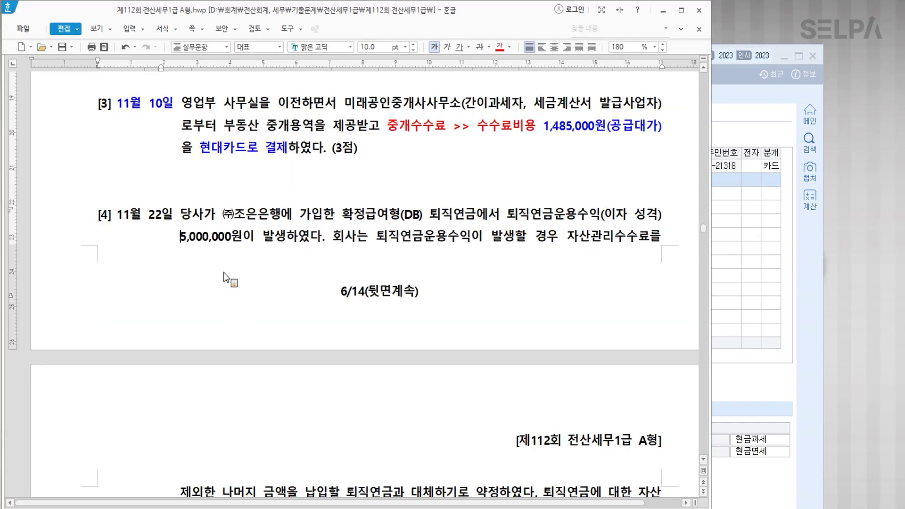
pyautogui.click(221, 189)
pyautogui.scroll(-5, 221, 189)
pyautogui.click(361, 277)
pyautogui.moveTo(117, 144); pyautogui.dragTo(171, 147)
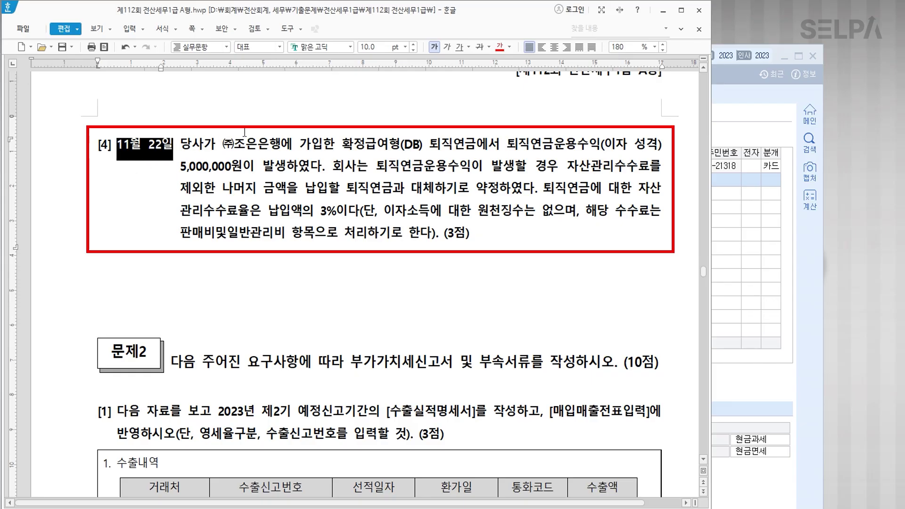
pyautogui.click(500, 47)
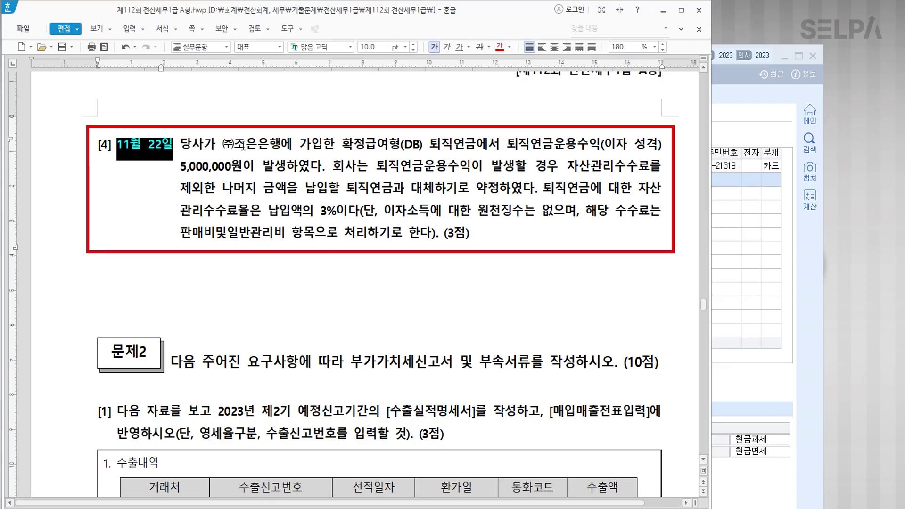
pyautogui.moveTo(342, 143); pyautogui.dragTo(423, 144)
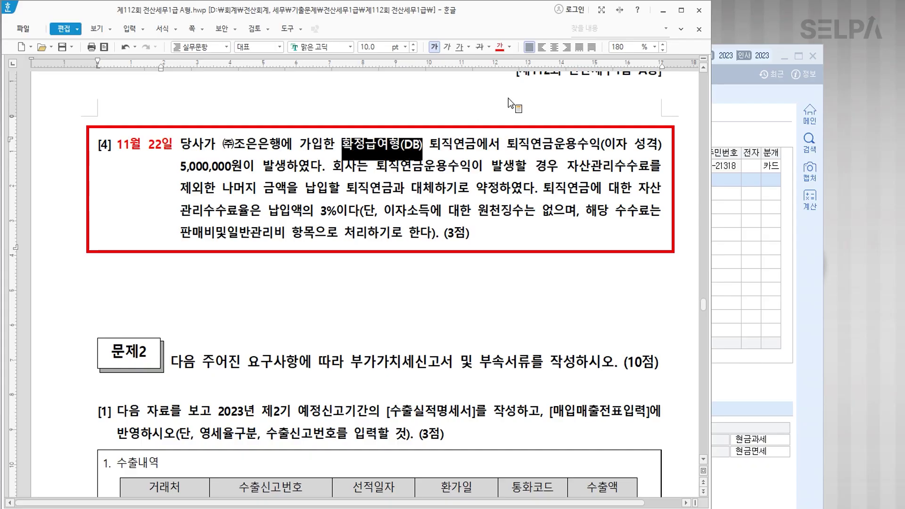
pyautogui.click(500, 47)
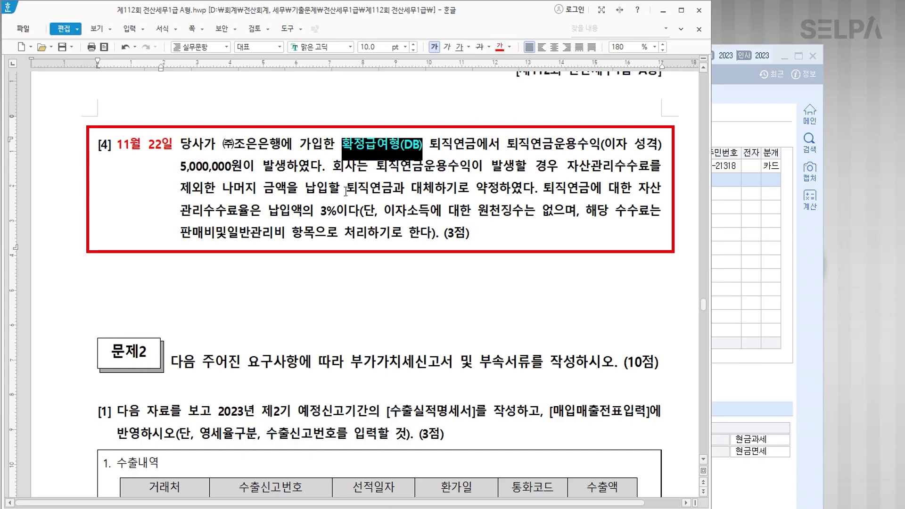
pyautogui.moveTo(507, 144); pyautogui.dragTo(320, 166)
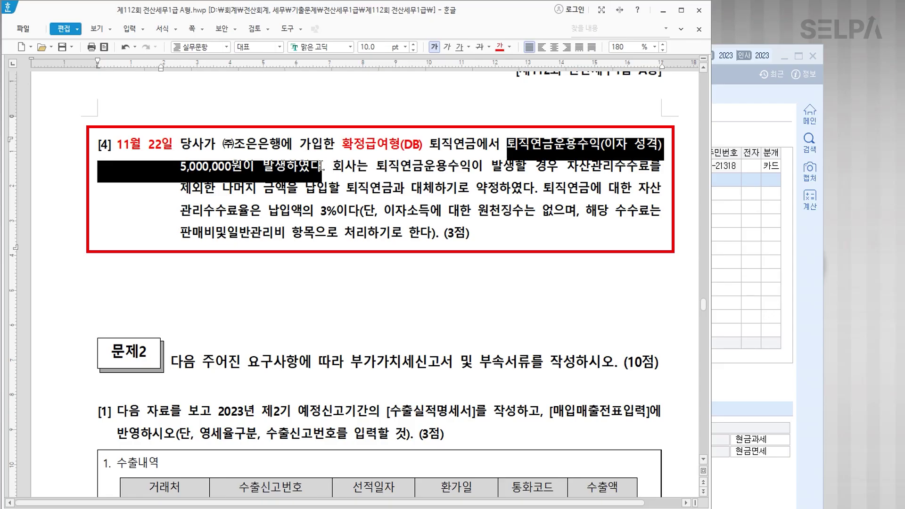
pyautogui.click(500, 48)
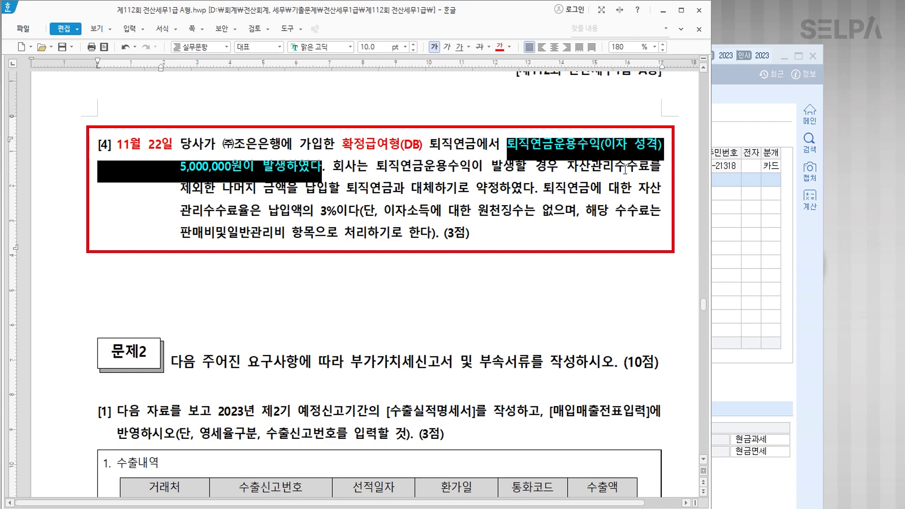
pyautogui.click(317, 173)
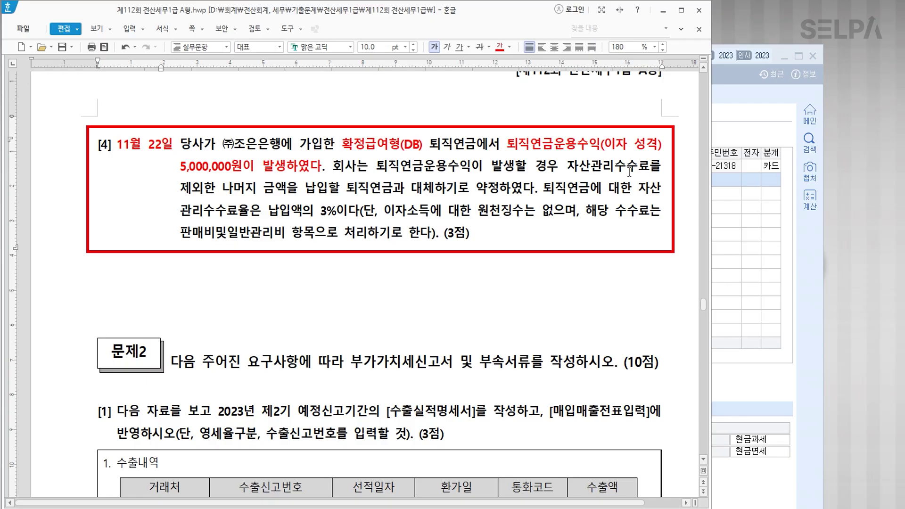
# Colour the 3% asset management fee rate phrase red as well.
pyautogui.press('Hangul')
pyautogui.press('ctrl')
pyautogui.press('ctrl')
pyautogui.press('ctrl')
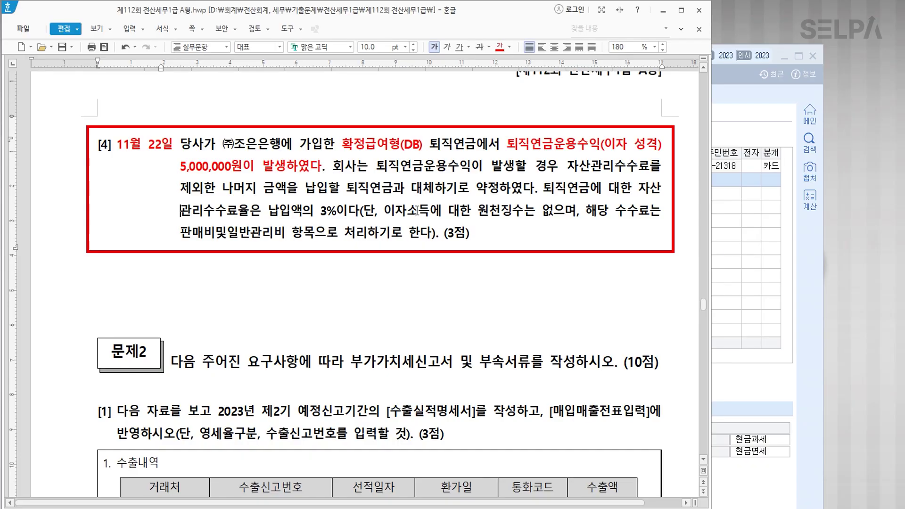
pyautogui.moveTo(640, 188); pyautogui.dragTo(358, 208)
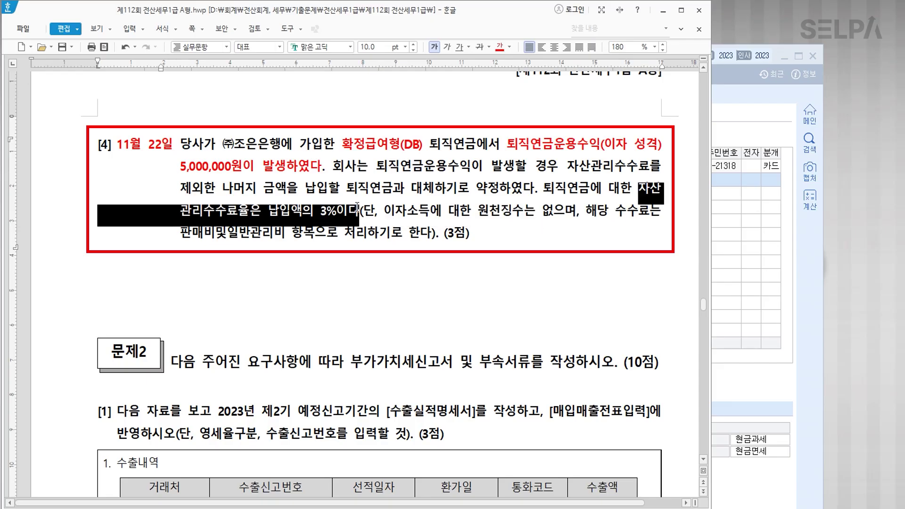
pyautogui.click(502, 50)
pyautogui.click(422, 233)
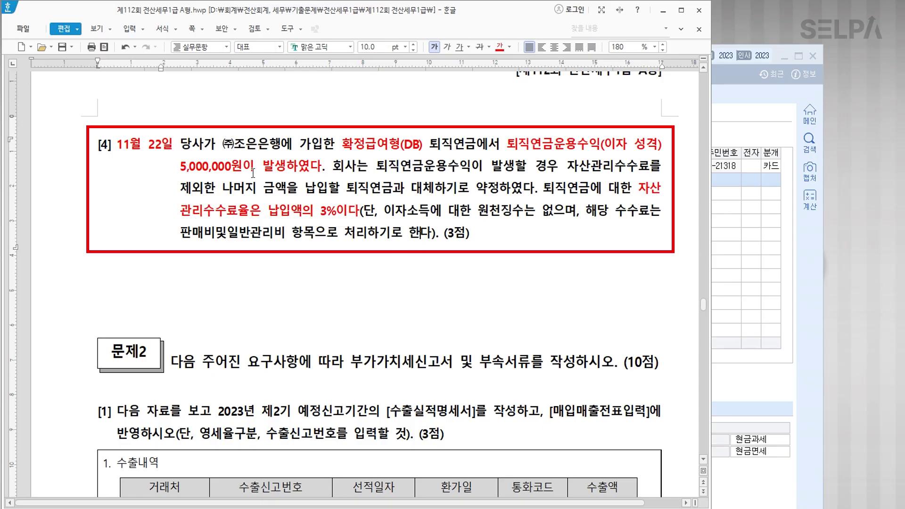
# Type the note '이자수익 5,000,000 >>> 수수료 150,000 >> 나머지 퇴직연금운용자산' under problem [4].
pyautogui.press('Return')
pyautogui.press('Return')
pyautogui.press('Return')
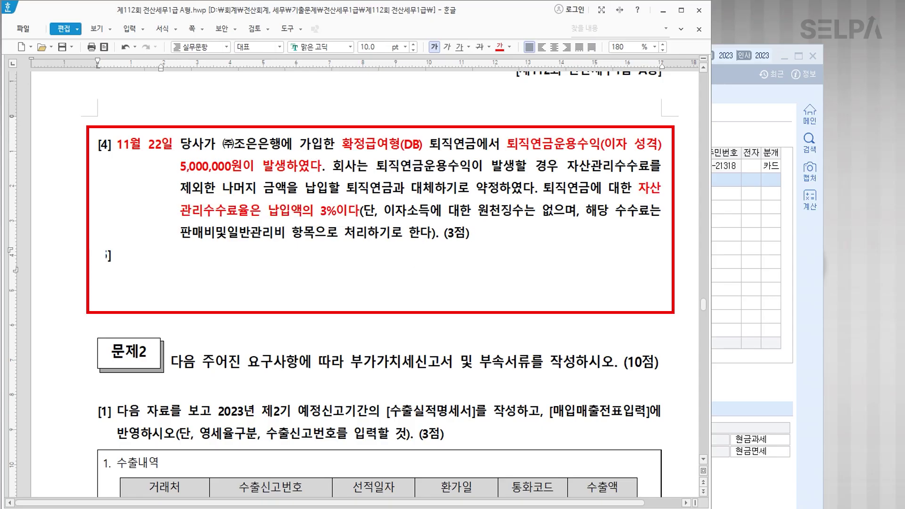
pyautogui.write('이')
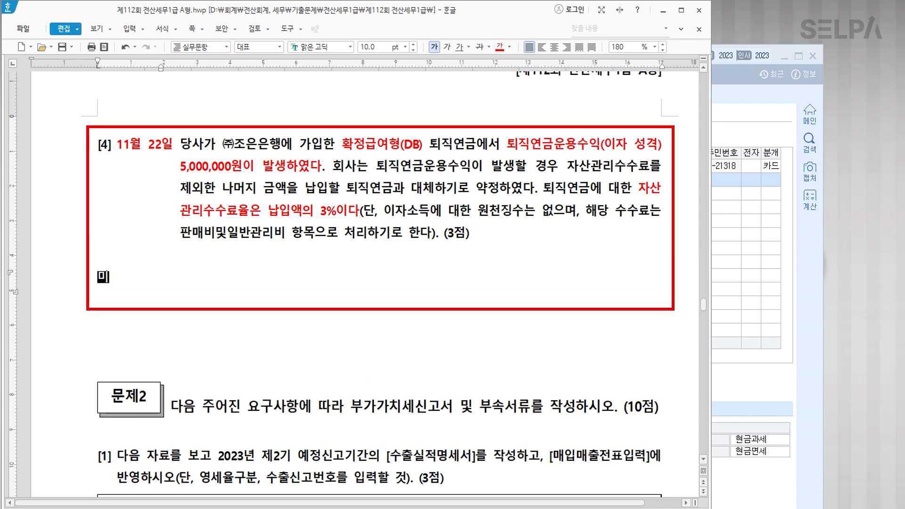
pyautogui.press('BackSpace')
pyautogui.press('BackSpace')
pyautogui.write('ㅇ이자수익')
pyautogui.press('Tab')
pyautogui.press('Tab')
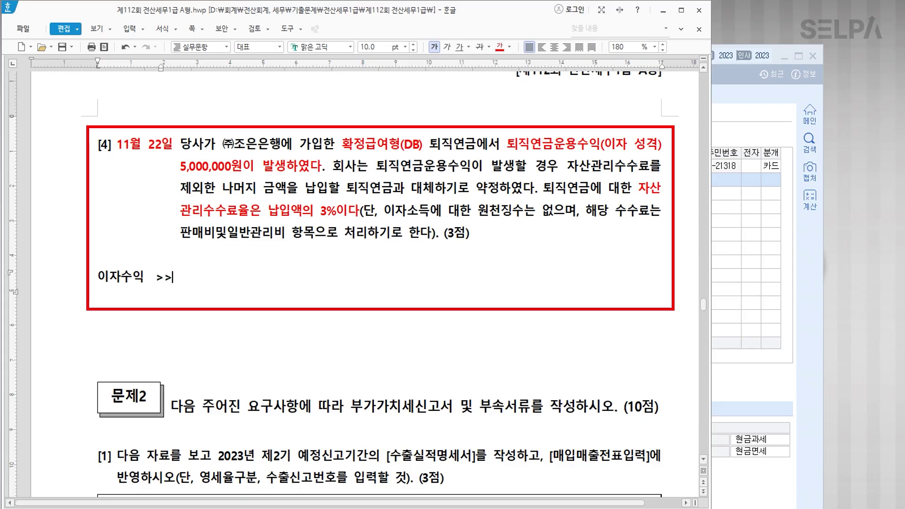
pyautogui.write('5,000,000  >>> ')
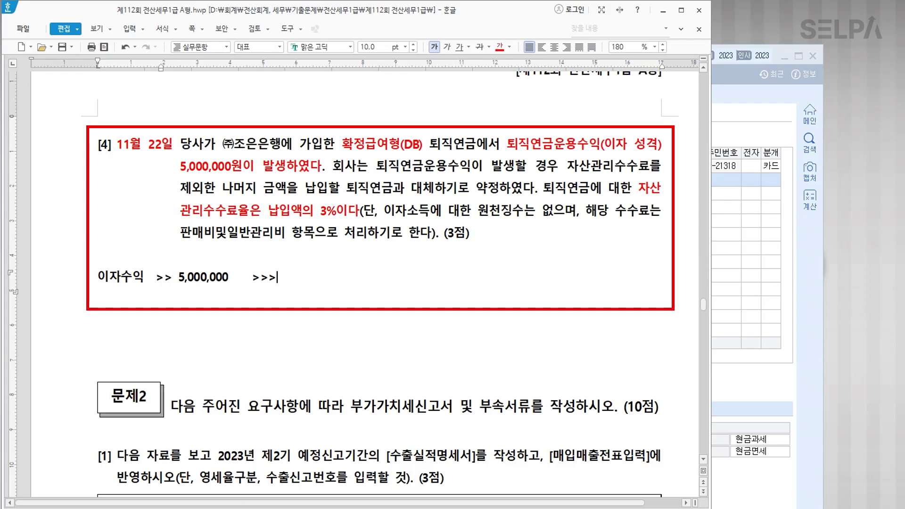
pyautogui.write('수수료 150,000  ')
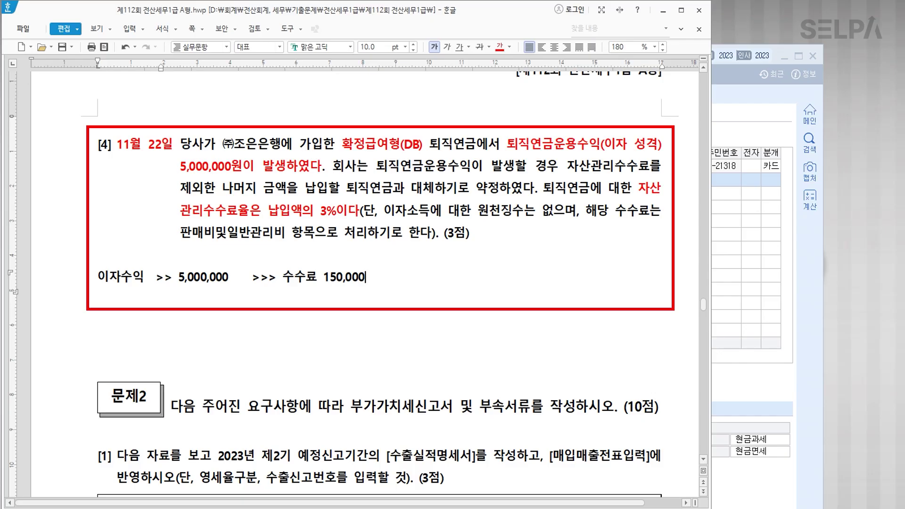
pyautogui.write('>>>')
pyautogui.press('BackSpace')
pyautogui.write('나머지 ')
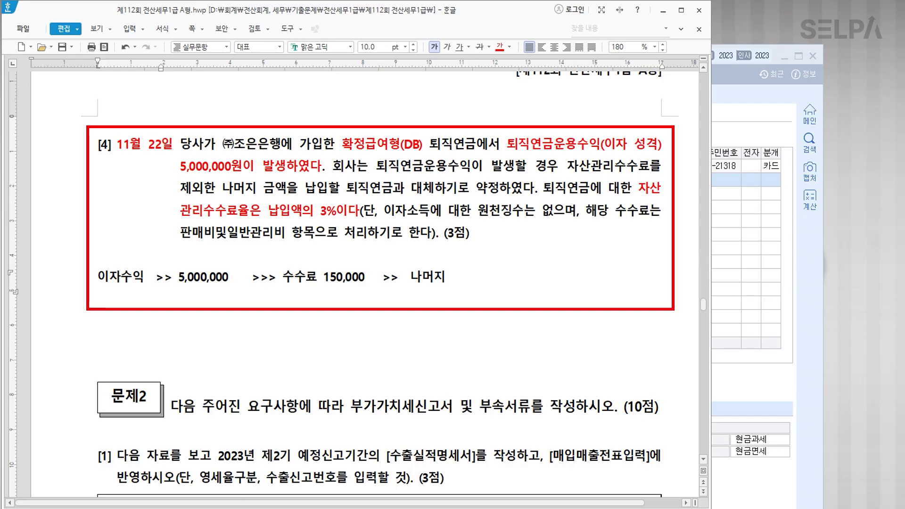
pyautogui.write('퇴직연')
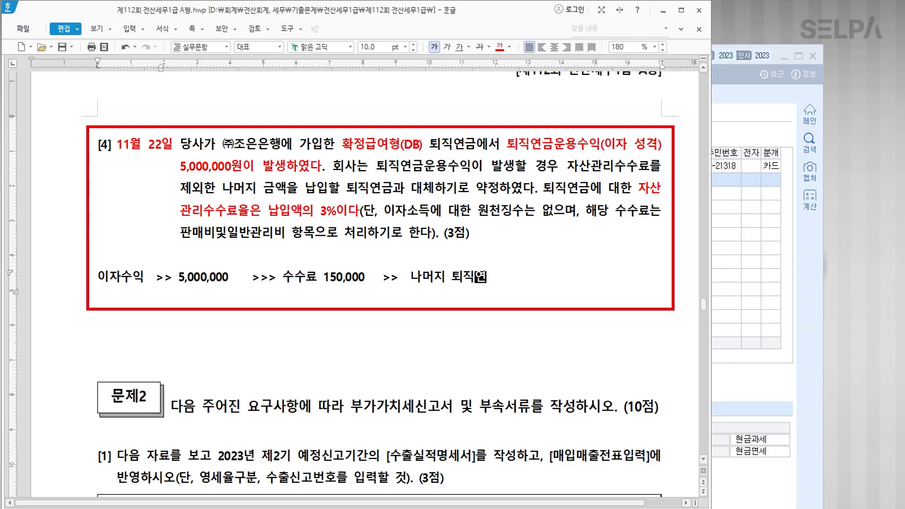
pyautogui.write('금우운용자산')
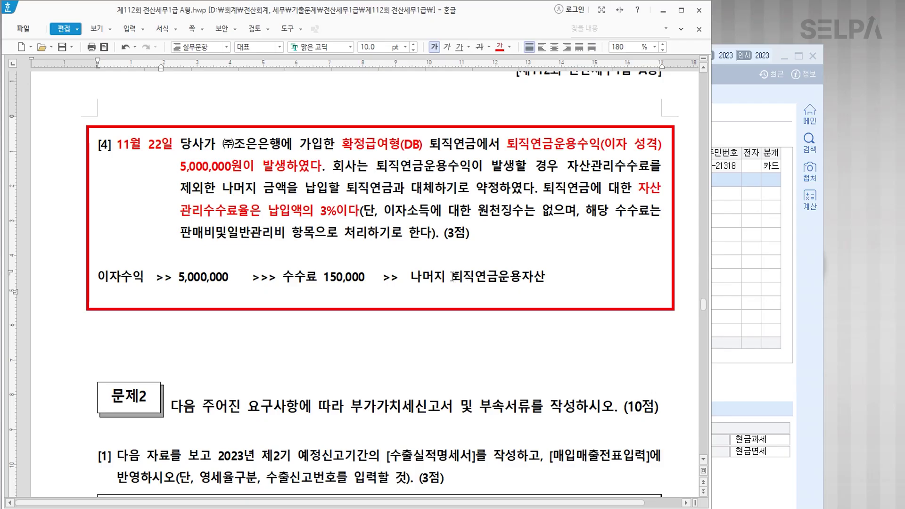
# Colour 퇴직연금운용자산 blue and bring KcLep's 일반전표입력 window forward.
pyautogui.moveTo(453, 277); pyautogui.dragTo(579, 278)
pyautogui.click(510, 46)
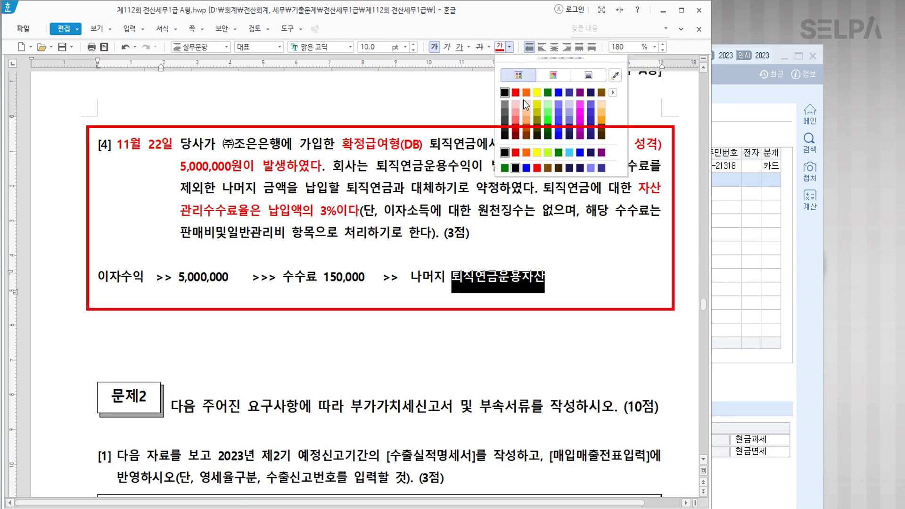
pyautogui.click(559, 92)
pyautogui.click(330, 368)
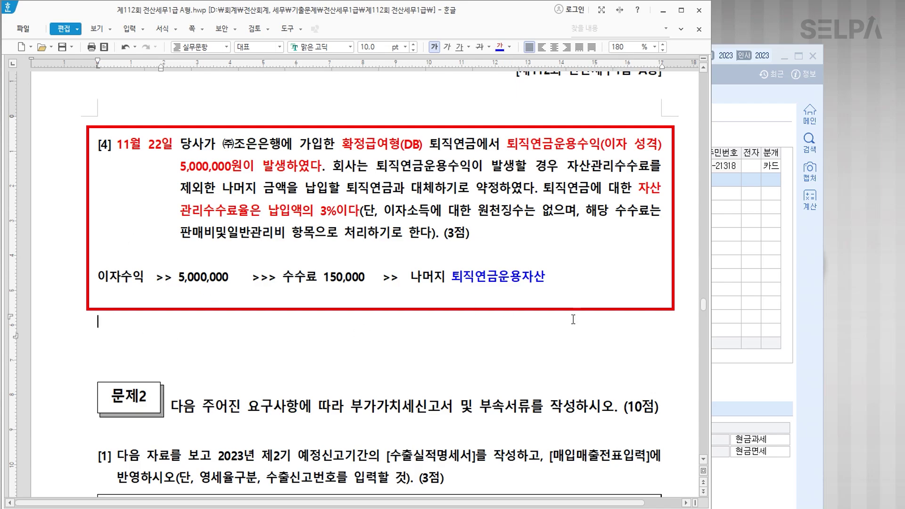
pyautogui.scroll(-1, 512, 323)
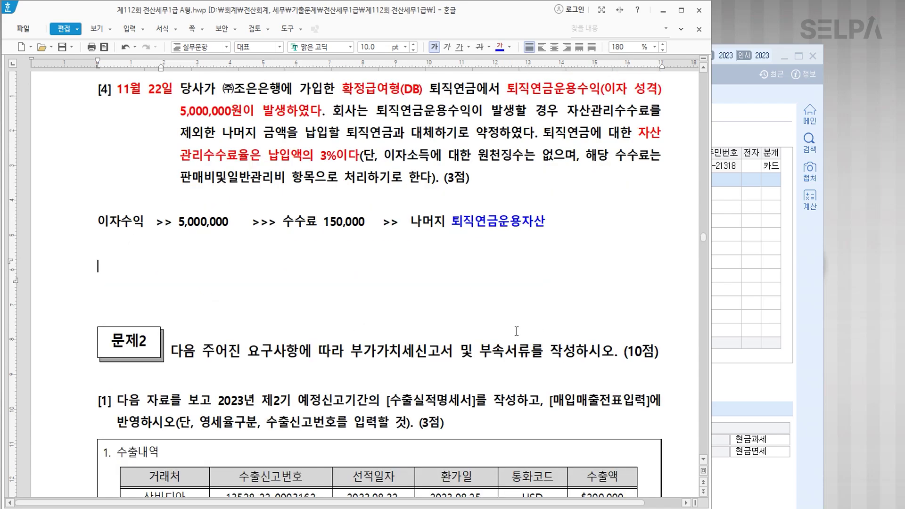
pyautogui.hotkey('alt', 'Tab')
pyautogui.moveTo(351, 233); pyautogui.dragTo(327, 250)
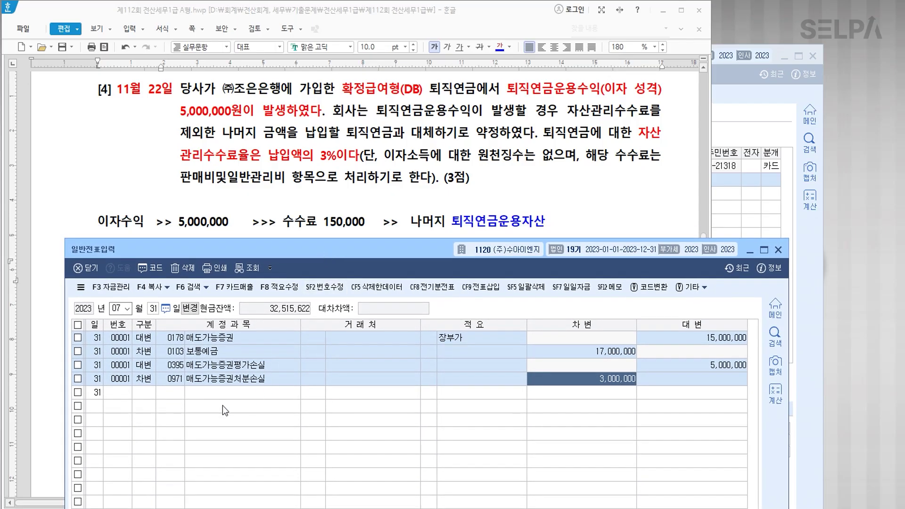
# Start an 11/22 entry with a 5,000,000 credit to 0901 이자수익.
pyautogui.write('11')
pyautogui.press('Return')
pyautogui.write('22')
pyautogui.press('Return')
pyautogui.write('4')
pyautogui.press('Return')
pyautogui.write('901')
pyautogui.press('Return')
pyautogui.press('Return')
pyautogui.press('Return')
pyautogui.press('Return')
pyautogui.write('5000000')
pyautogui.press('Return')
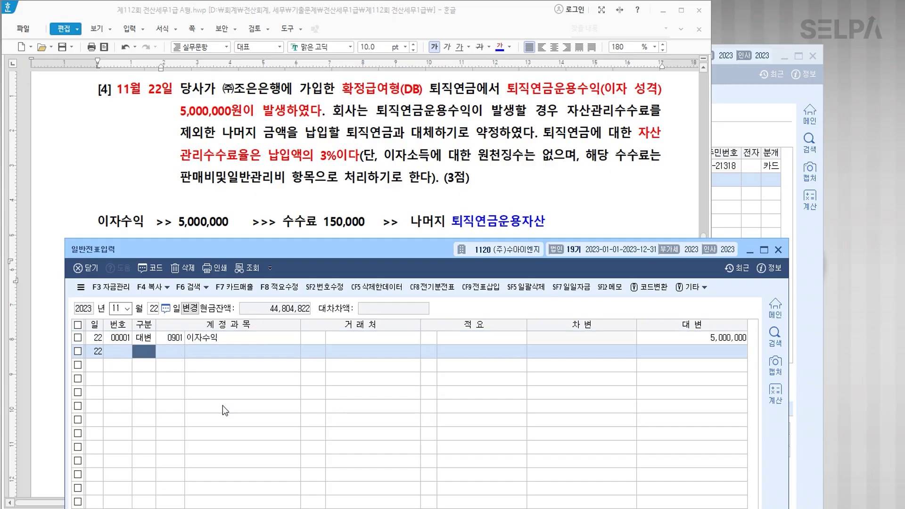
pyautogui.write('3')
# Add debits of 150,000 to 0831 수수료비용 and 4,850,000 to 0186 퇴직연금운용자산.
pyautogui.press('Return')
pyautogui.write('831')
pyautogui.press('Return')
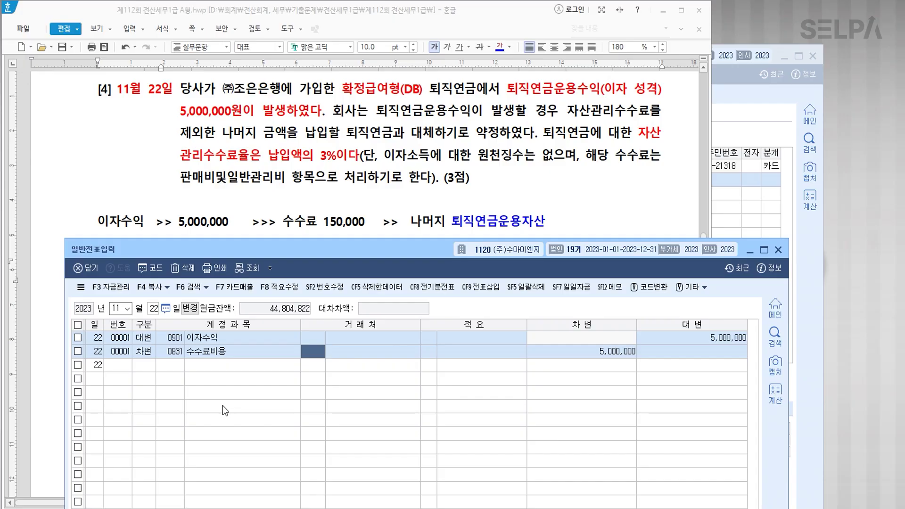
pyautogui.click(235, 185)
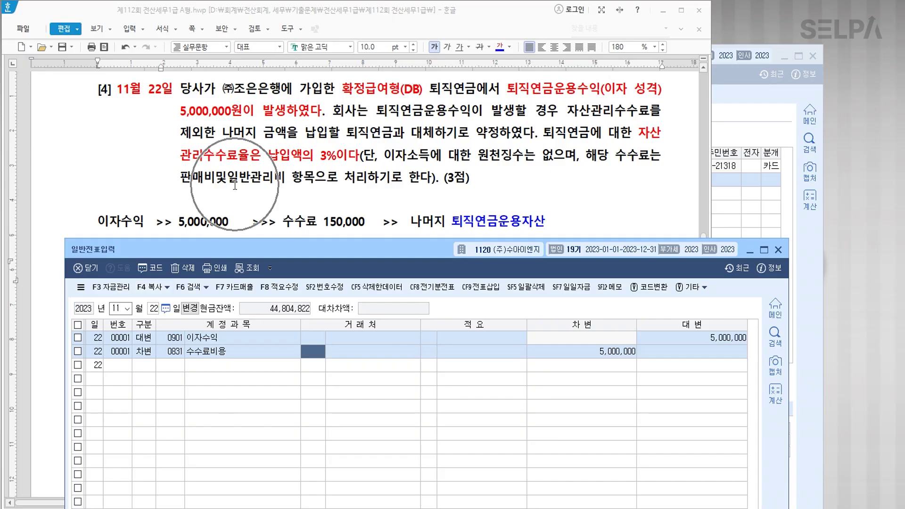
pyautogui.press('Return')
pyautogui.press('Return')
pyautogui.press('Return')
pyautogui.write('150000')
pyautogui.press('Return')
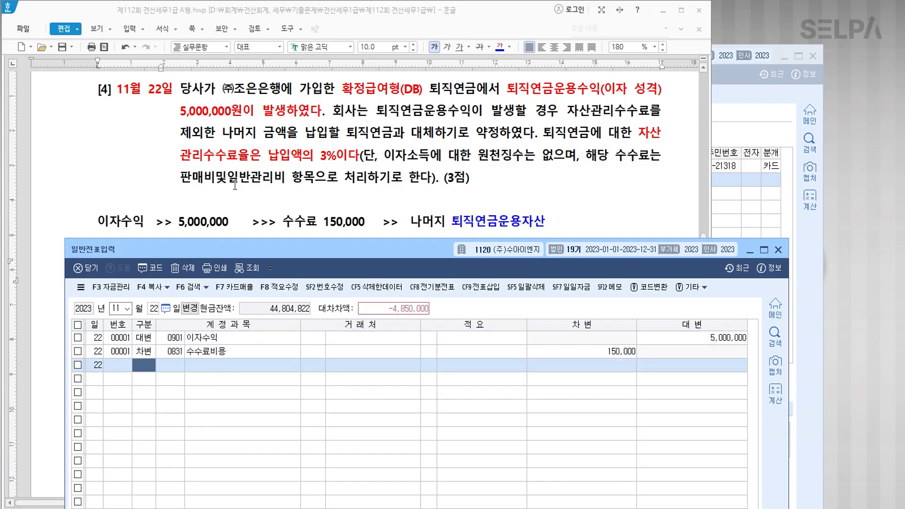
pyautogui.write('3퇴직')
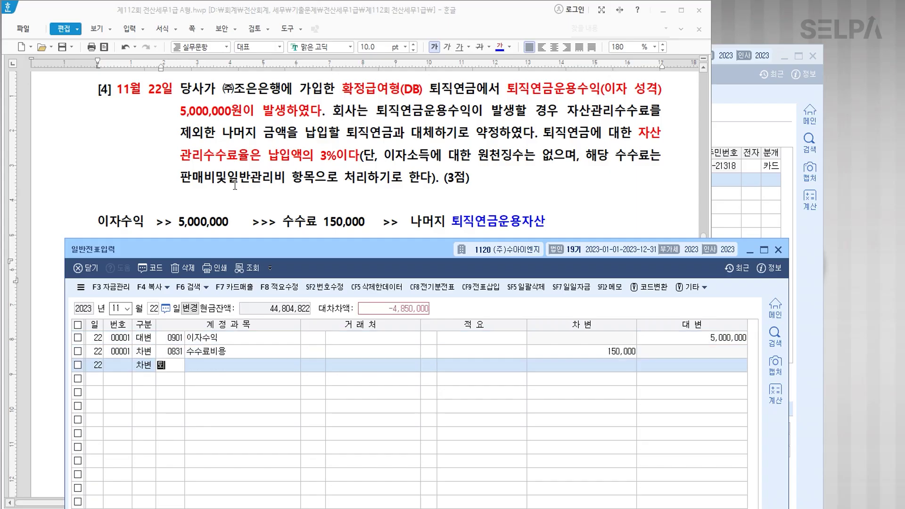
pyautogui.press('Return')
pyautogui.press('Down')
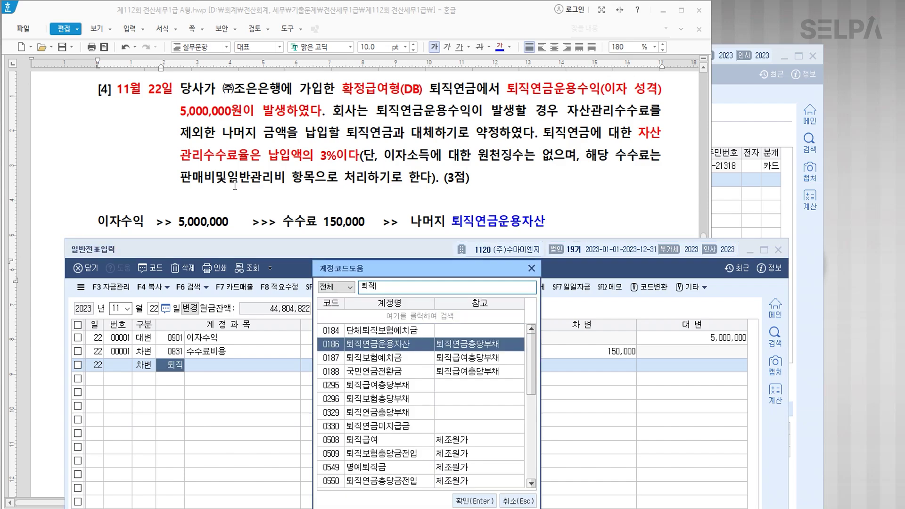
pyautogui.press('Return')
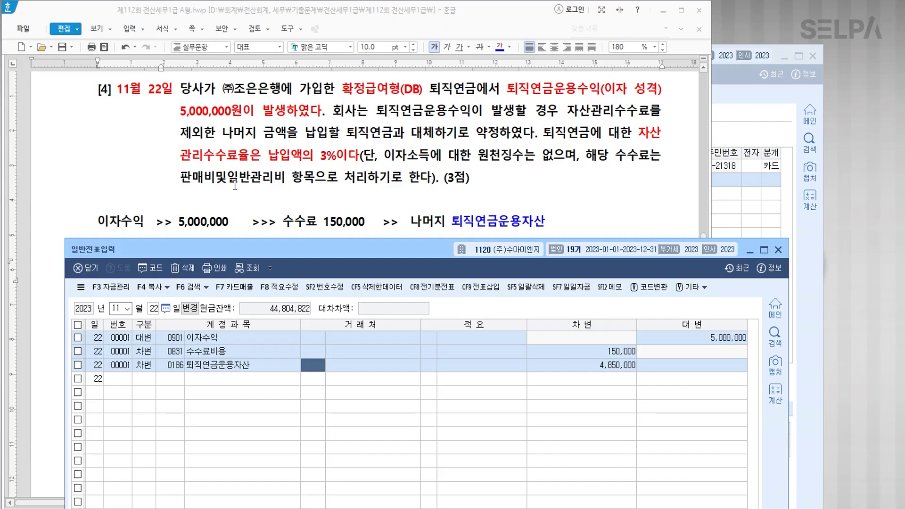
pyautogui.press('Return')
pyautogui.press('Return')
pyautogui.press('Return')
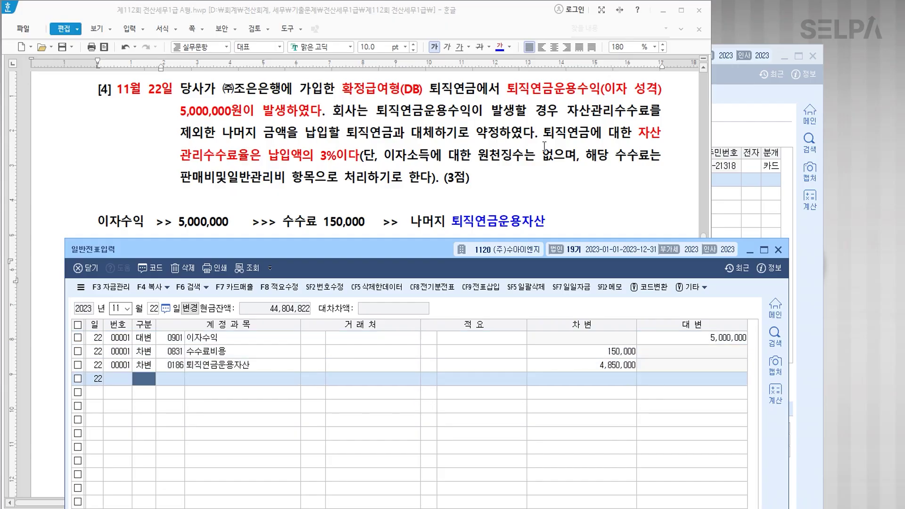
# Colour [수출실적명세서]를 작성 and [매입매출전표입력] blue, and the 영세율구분 condition red.
pyautogui.click(782, 249)
pyautogui.click(319, 305)
pyautogui.scroll(-3, 344, 286)
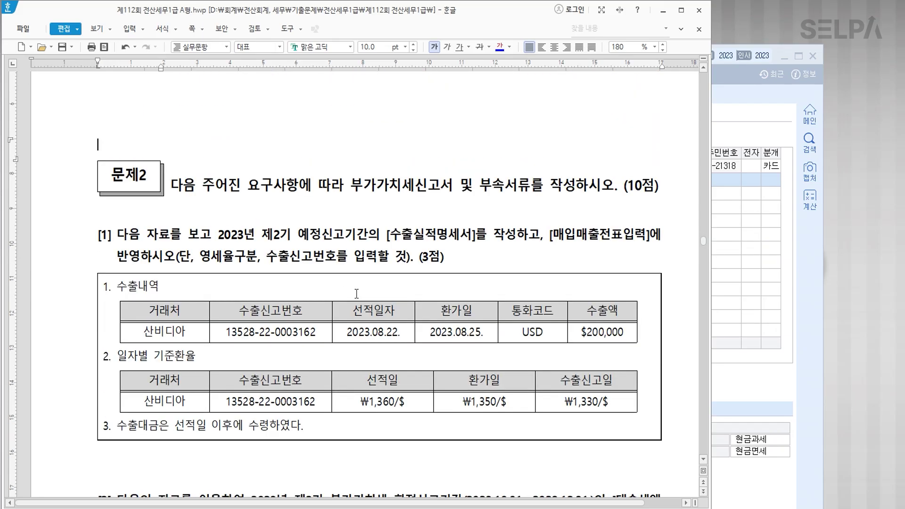
pyautogui.moveTo(386, 234); pyautogui.dragTo(516, 234)
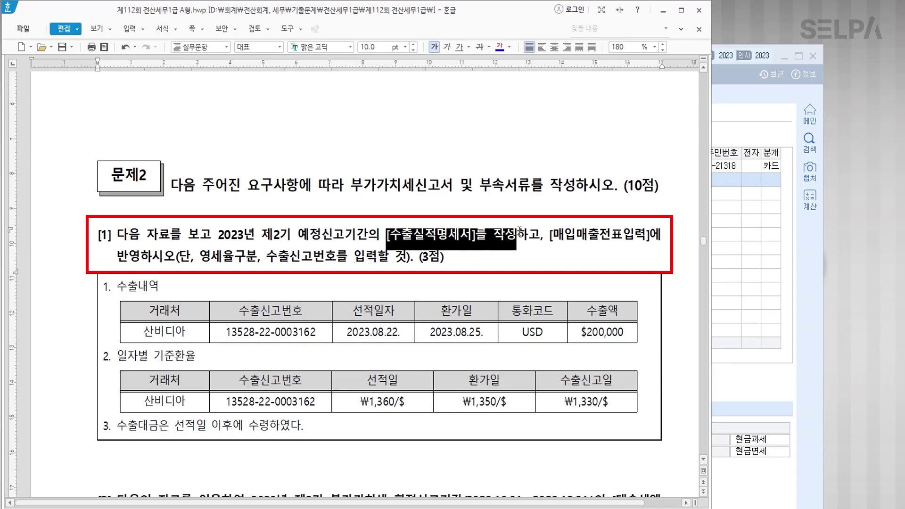
pyautogui.click(500, 47)
pyautogui.moveTo(550, 235); pyautogui.dragTo(650, 236)
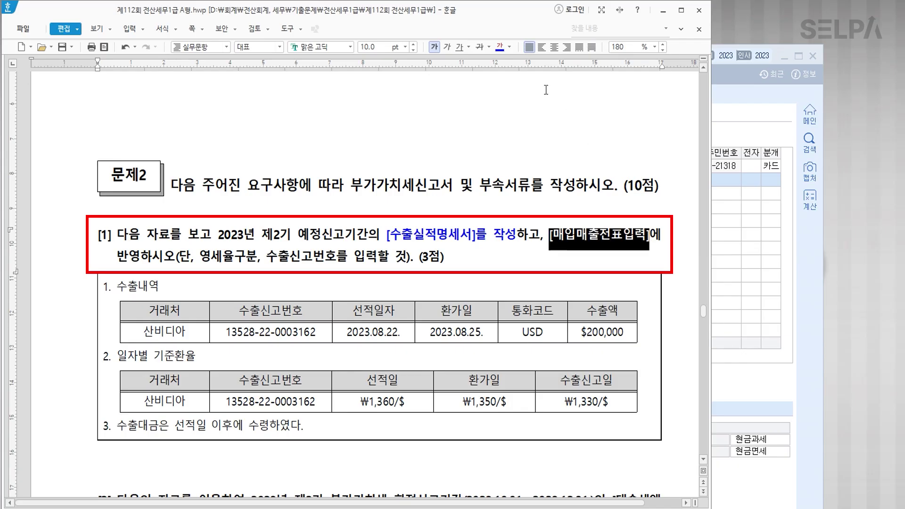
pyautogui.click(499, 47)
pyautogui.moveTo(200, 257); pyautogui.dragTo(407, 265)
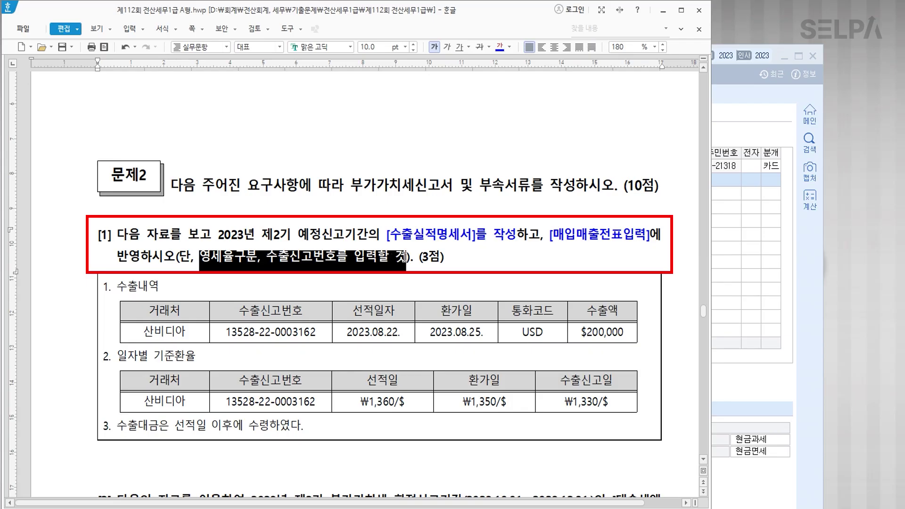
pyautogui.click(510, 47)
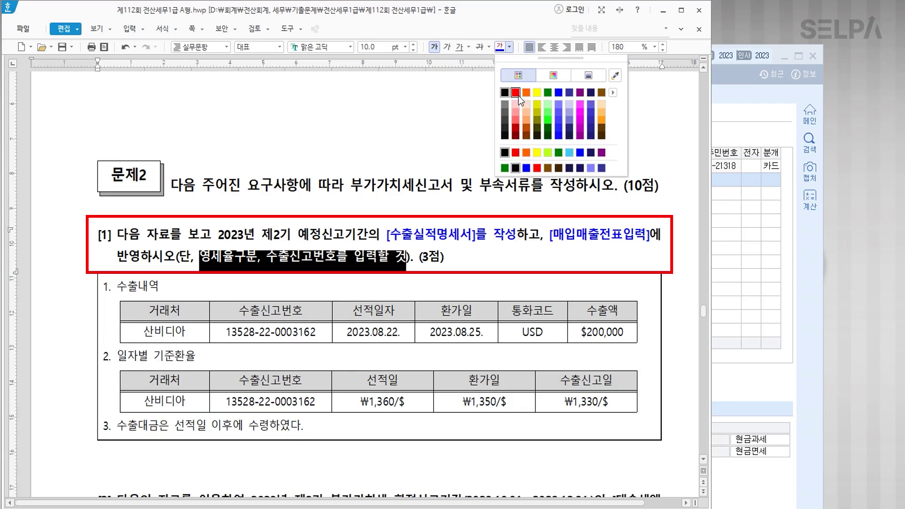
pyautogui.click(516, 93)
pyautogui.click(471, 259)
pyautogui.scroll(-4, 361, 325)
pyautogui.scroll(-2, 361, 325)
pyautogui.scroll(2, 342, 307)
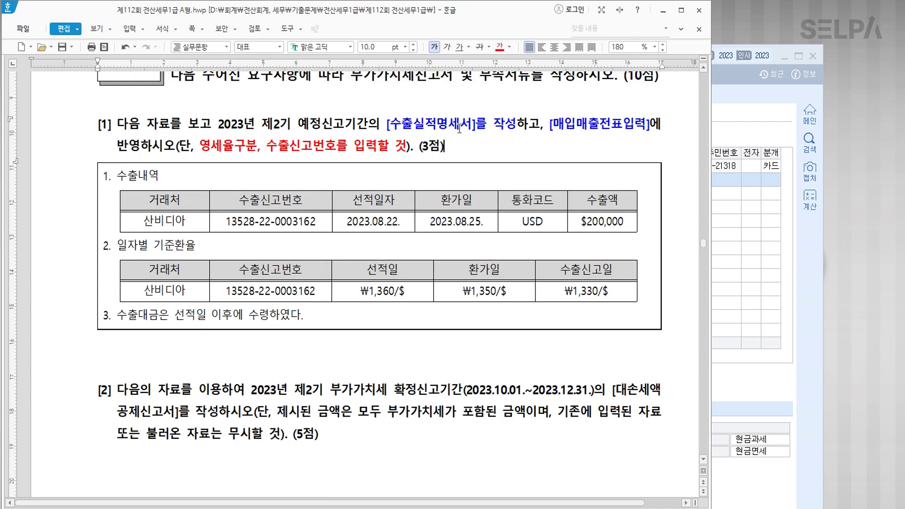
# Add the note 매출대금 at the bottom of the export data box.
pyautogui.press('Hangul')
pyautogui.click(239, 353)
pyautogui.click(354, 322)
pyautogui.press('Return')
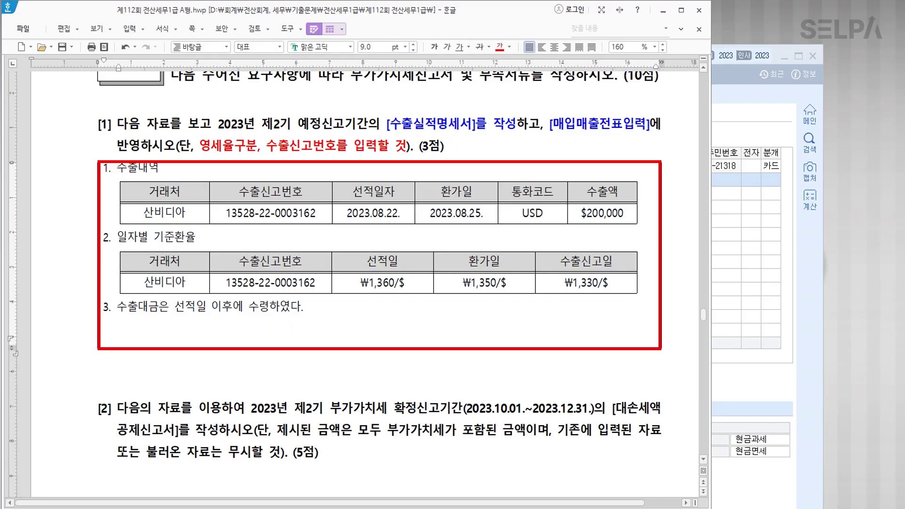
pyautogui.write('매출대금')
pyautogui.press('Return')
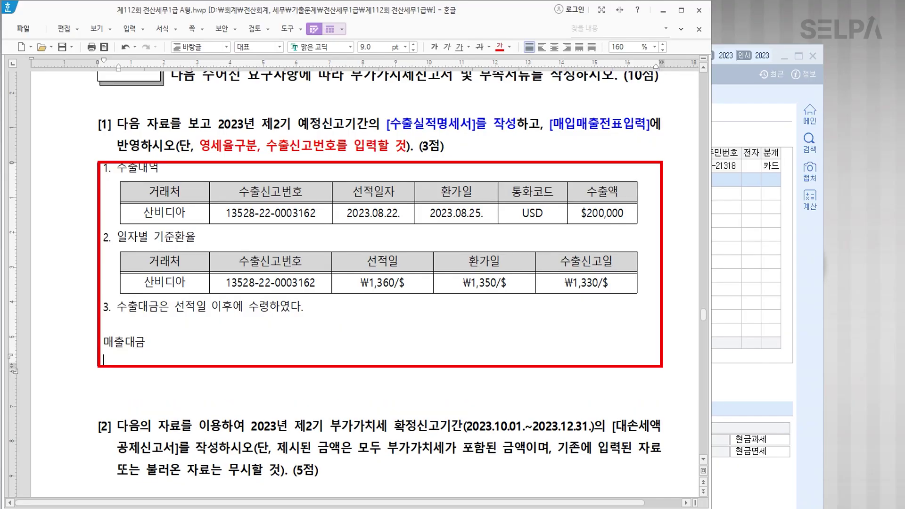
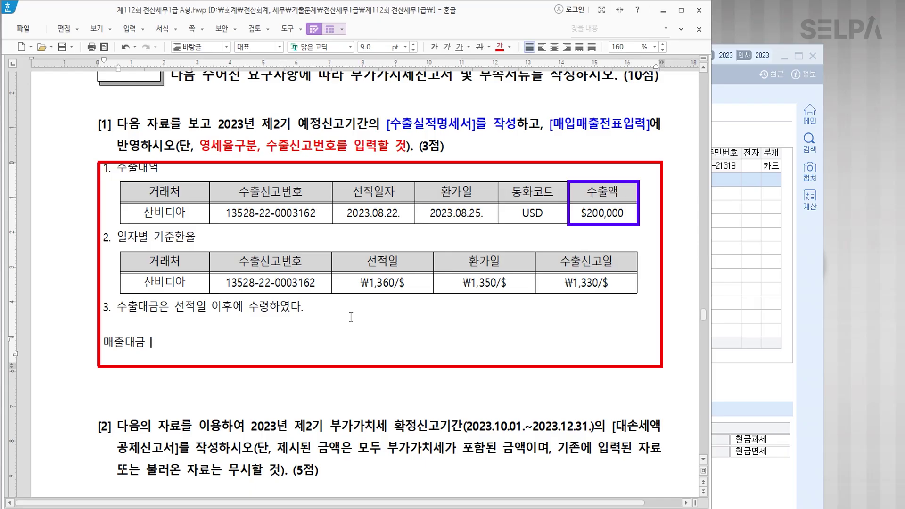
# Start the 매출대금 line with '$200,000 *' and colour the shipping-date and ₩1,360/$ rate cells red.
pyautogui.write('$200,000  *')
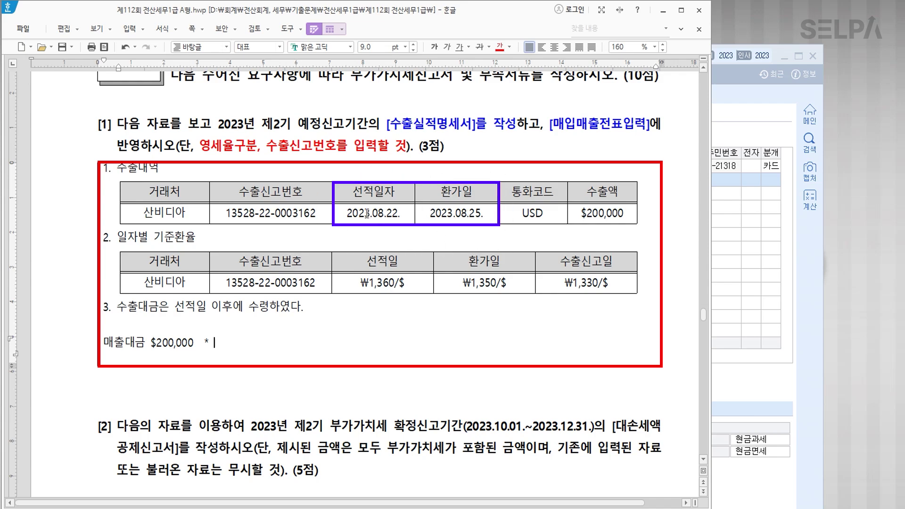
pyautogui.moveTo(370, 193); pyautogui.dragTo(373, 214)
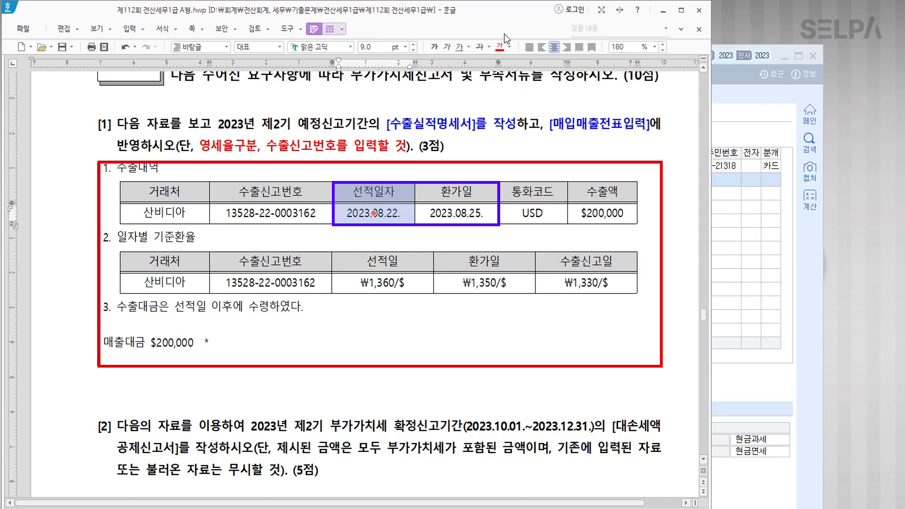
pyautogui.click(499, 46)
pyautogui.click(401, 265)
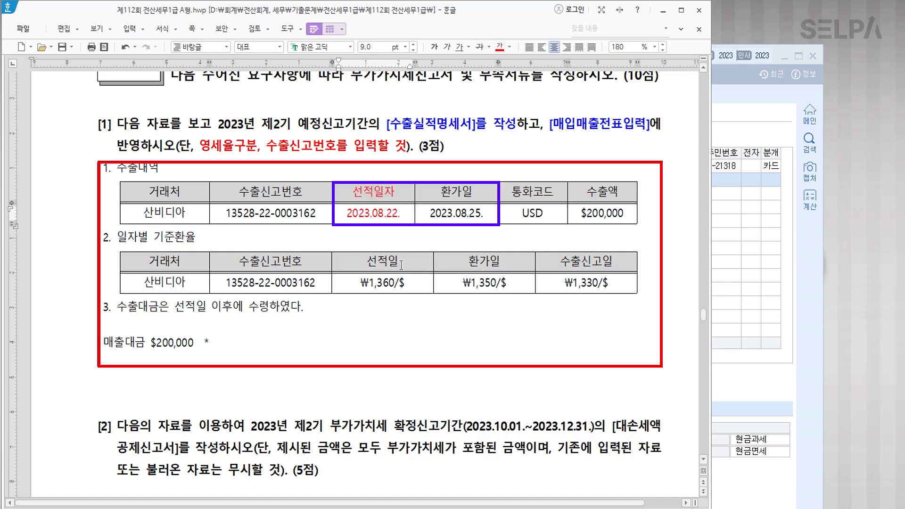
pyautogui.moveTo(402, 265); pyautogui.dragTo(403, 285)
pyautogui.click(502, 48)
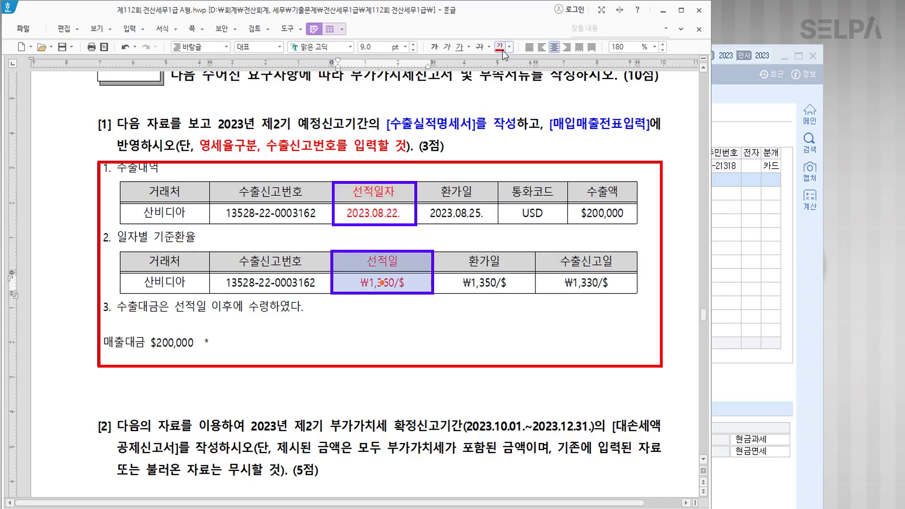
# Finish the calculation as $200,000 * 1,360 = 272,000,000, correcting the misplaced comma.
pyautogui.click(288, 350)
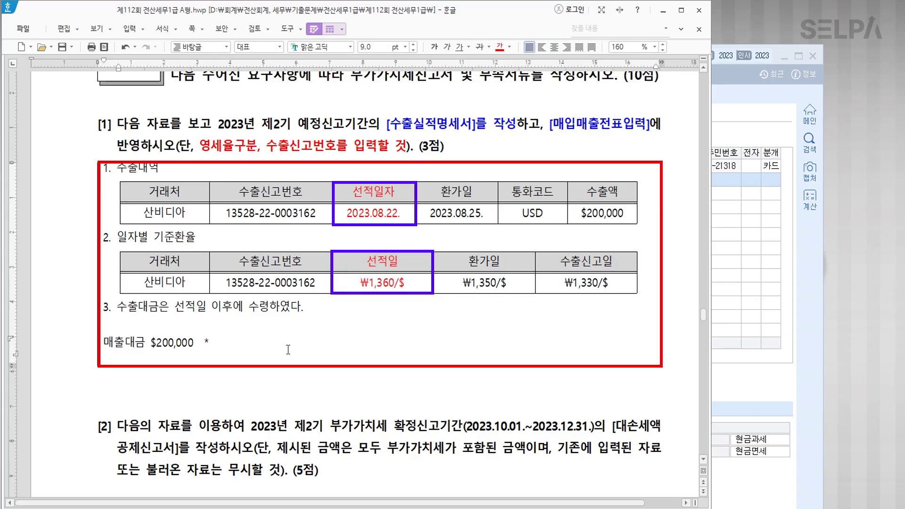
pyautogui.write('1,360  = ')
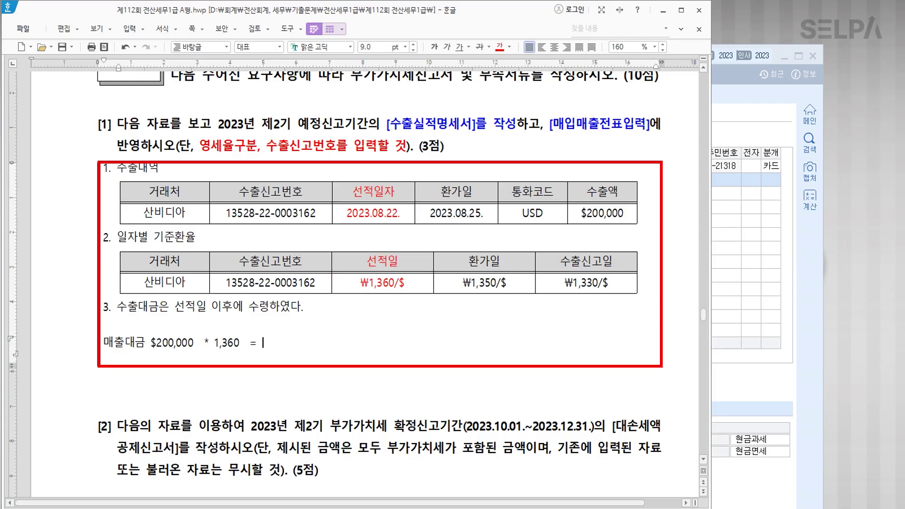
pyautogui.write('27,200,000')
pyautogui.click(278, 343)
pyautogui.press('BackSpace')
pyautogui.press('Right')
pyautogui.write(',0')
pyautogui.press('Hangul')
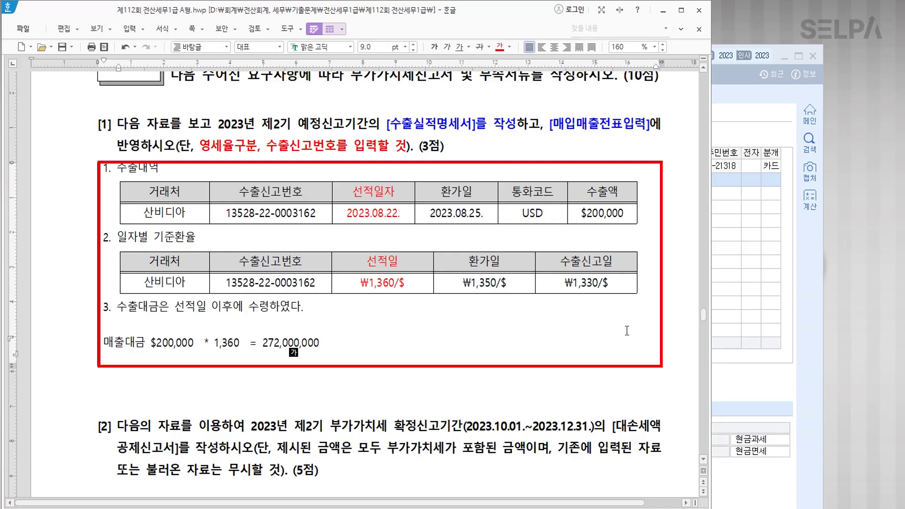
pyautogui.click(733, 335)
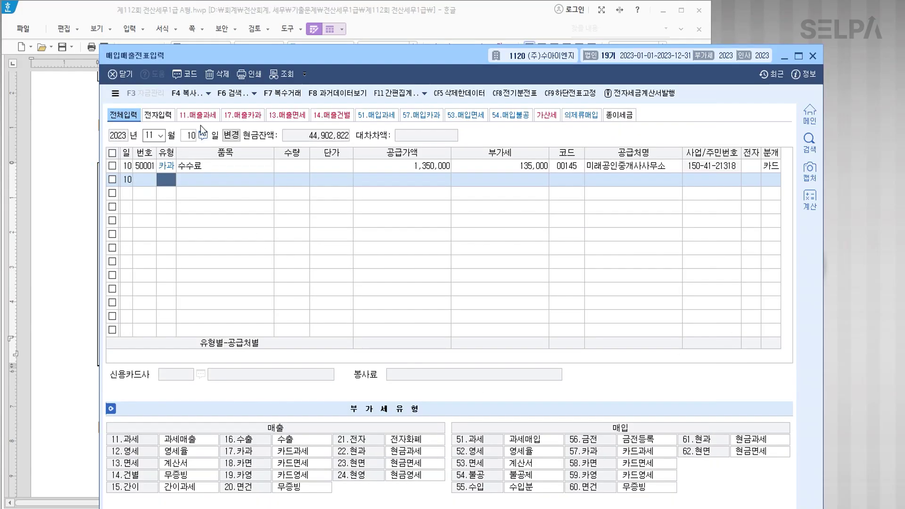
# Start an 08/22 type 16 수출 voucher for 제품 with supply amount 272,000,000.
pyautogui.moveTo(253, 61); pyautogui.dragTo(248, 260)
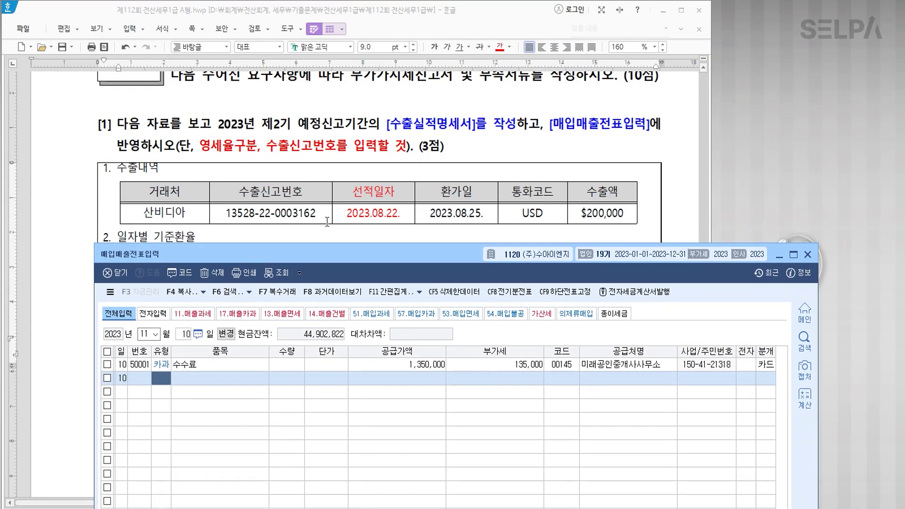
pyautogui.press('Escape')
pyautogui.press('Escape')
pyautogui.write('0822')
pyautogui.press('Return')
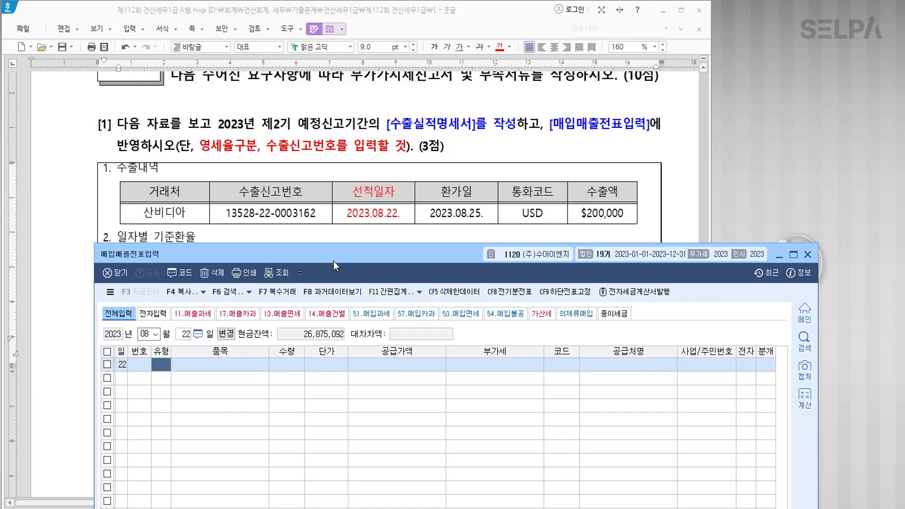
pyautogui.scroll(-3, 370, 207)
pyautogui.scroll(-3, 370, 207)
pyautogui.moveTo(386, 250); pyautogui.dragTo(384, 195)
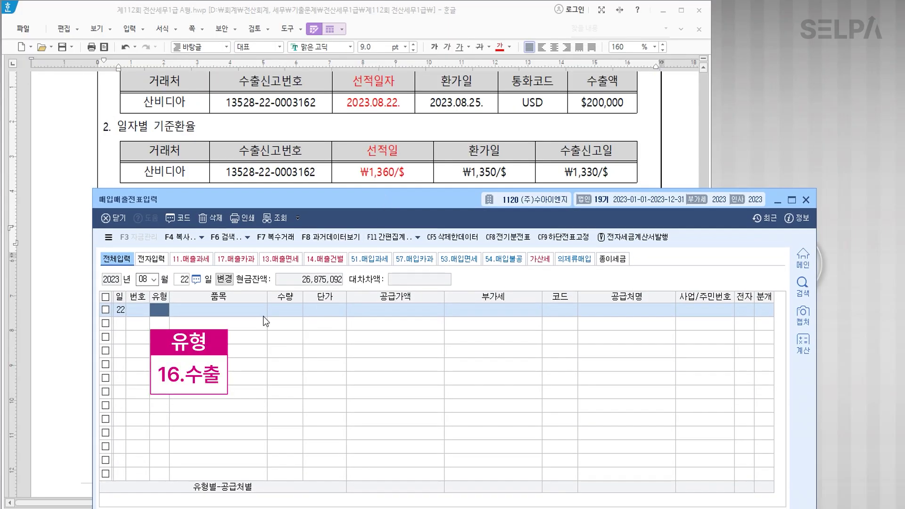
pyautogui.write('16')
pyautogui.press('Return')
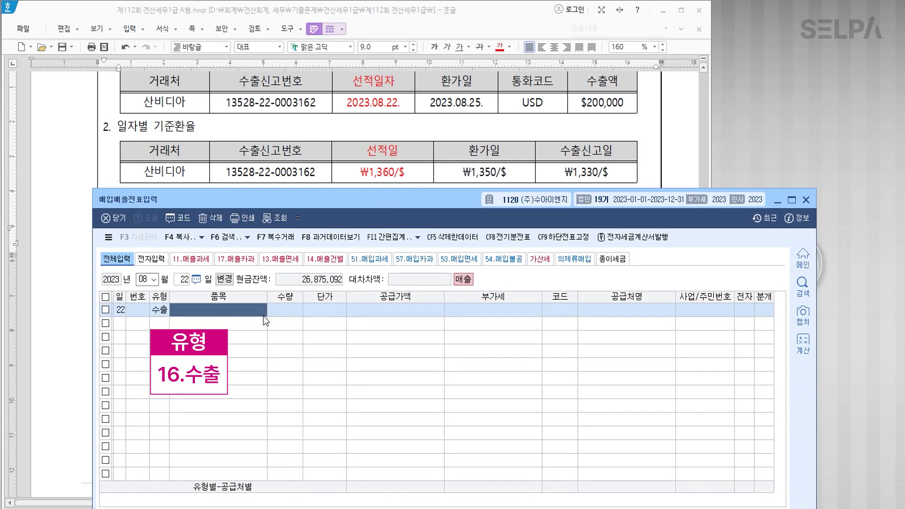
pyautogui.write('제품')
pyautogui.press('Return')
pyautogui.press('Return')
pyautogui.press('Return')
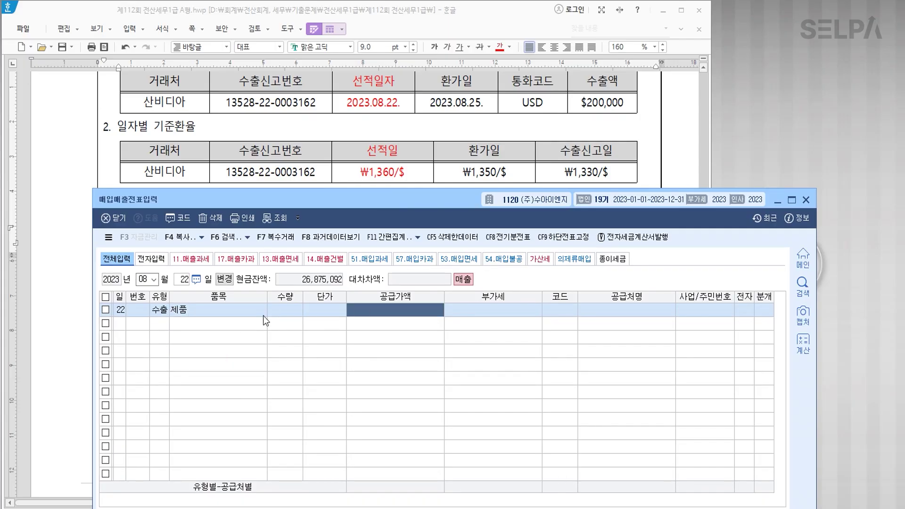
pyautogui.write('272000000')
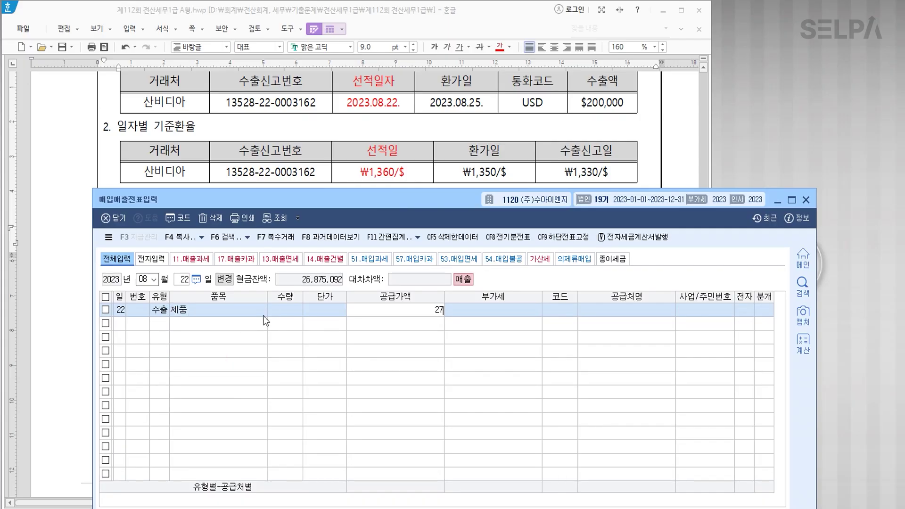
pyautogui.press('Return')
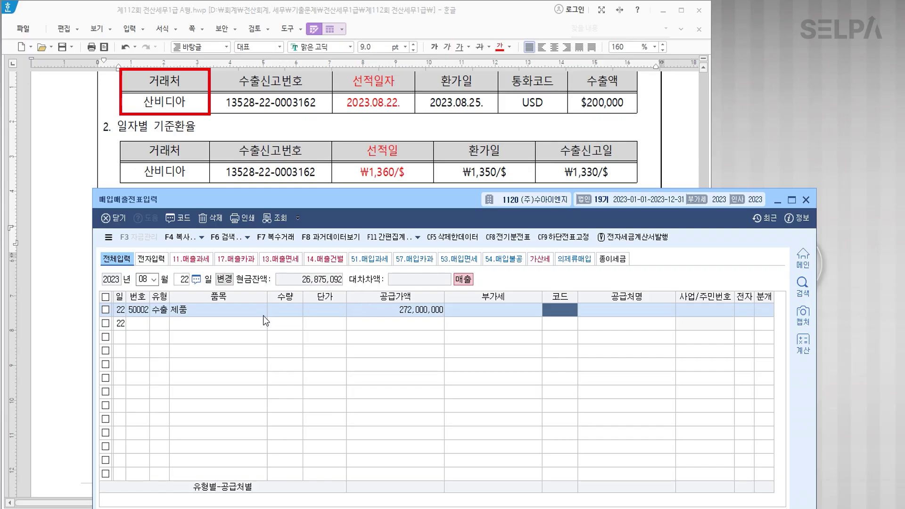
pyautogui.write('산비')
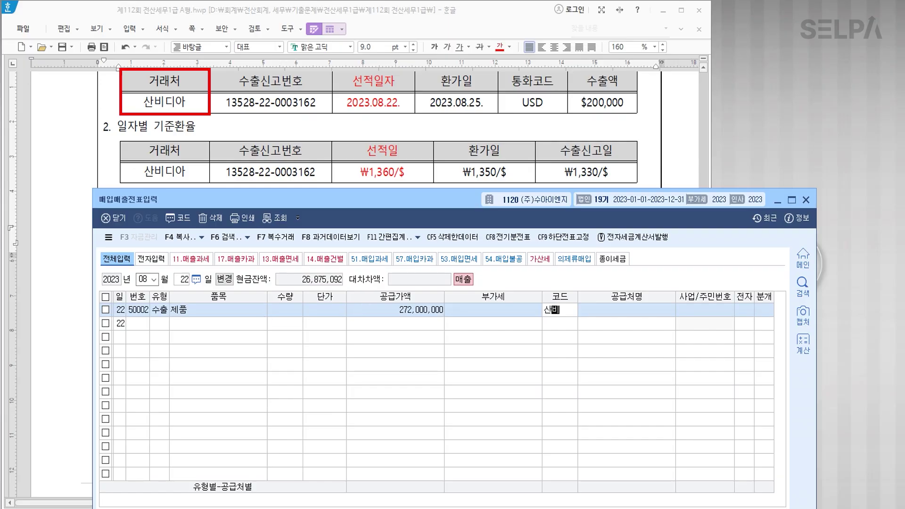
pyautogui.press('Return')
pyautogui.press('Return')
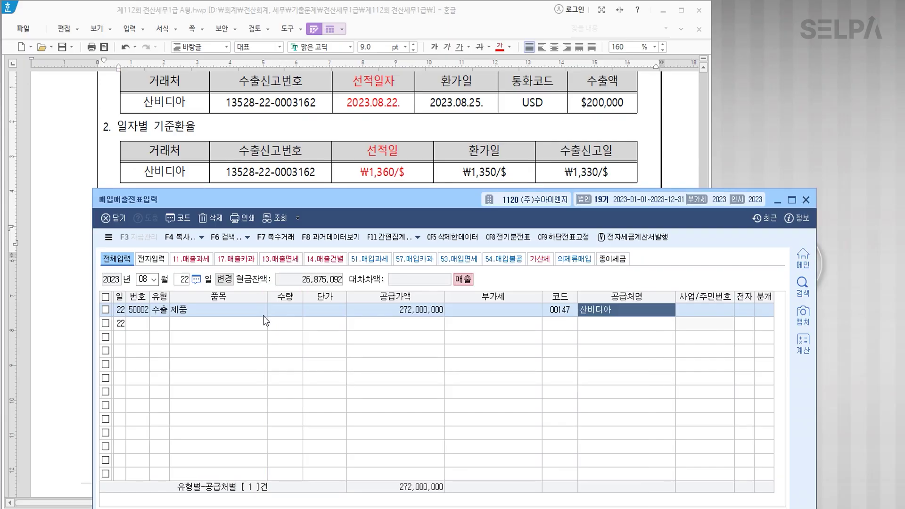
pyautogui.moveTo(411, 200); pyautogui.dragTo(414, 71)
pyautogui.write('1')
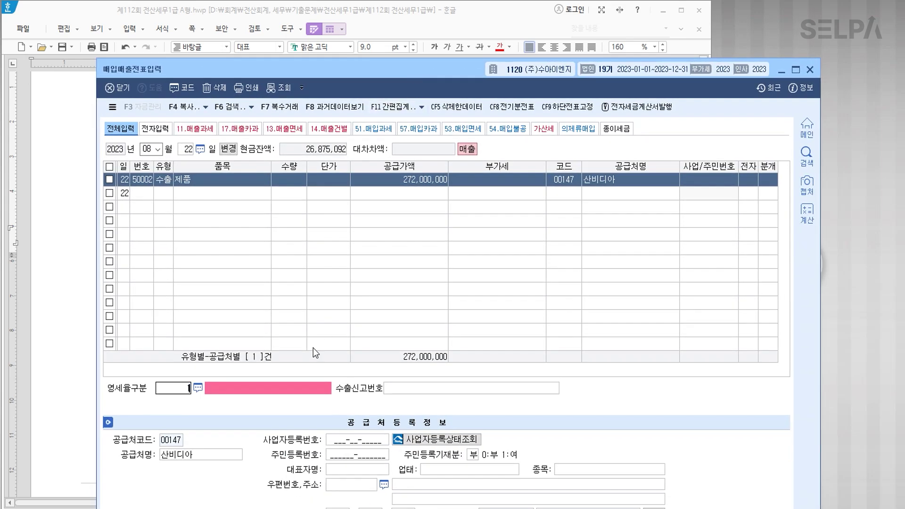
pyautogui.press('Return')
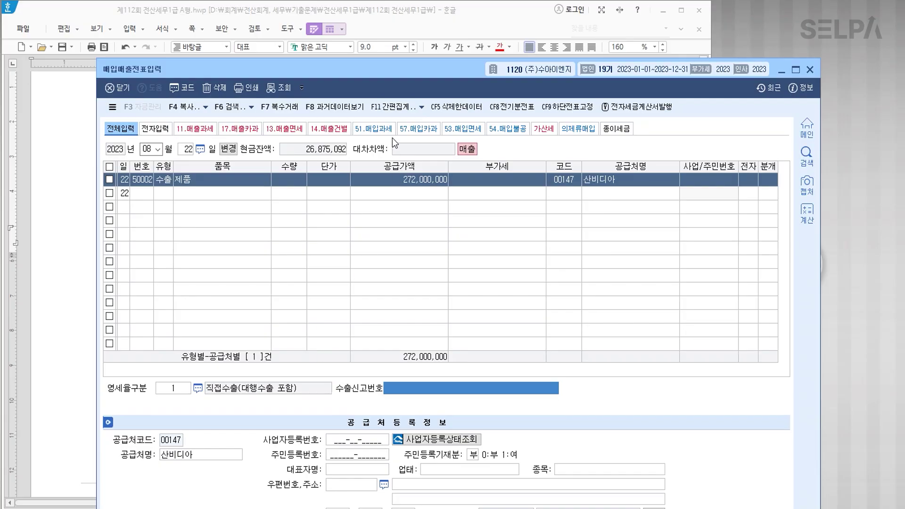
pyautogui.moveTo(399, 75); pyautogui.dragTo(361, 142)
pyautogui.write('13')
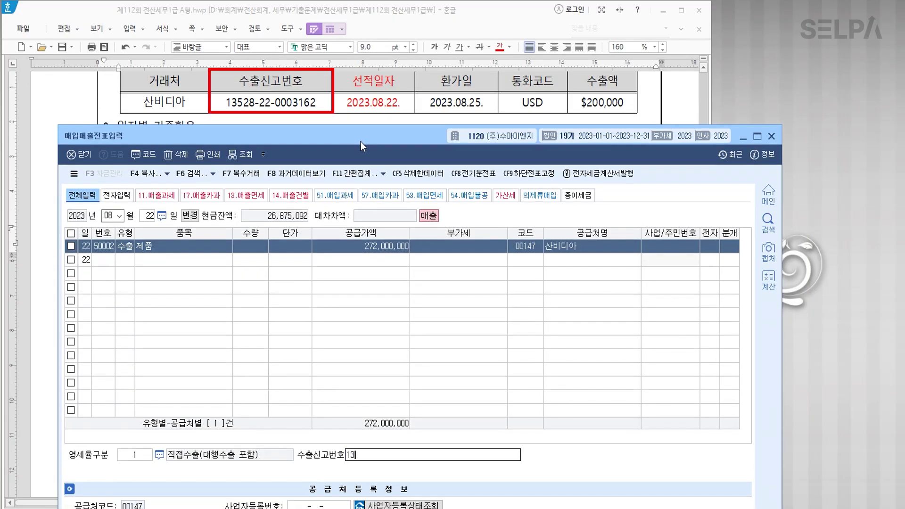
pyautogui.write('528-22-0003162')
pyautogui.press('Return')
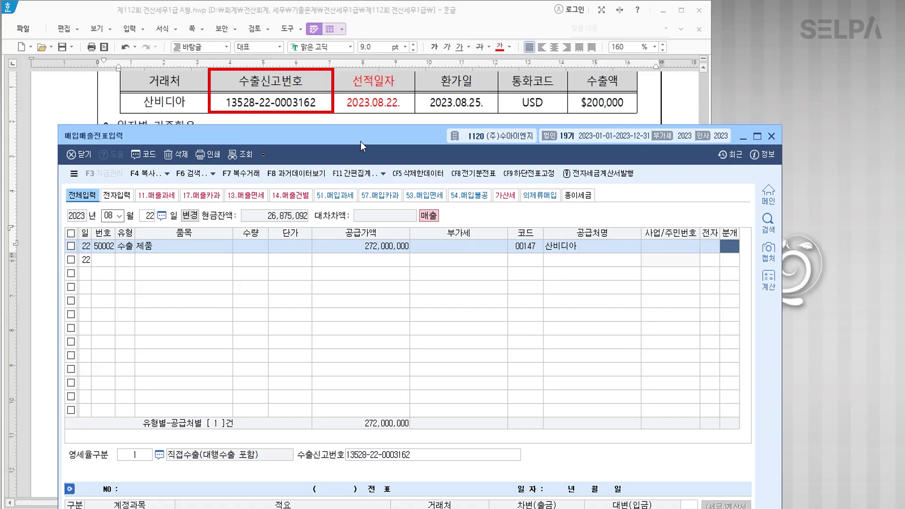
pyautogui.write('2')
pyautogui.press('Return')
pyautogui.moveTo(387, 143); pyautogui.dragTo(407, 17)
pyautogui.click(179, 412)
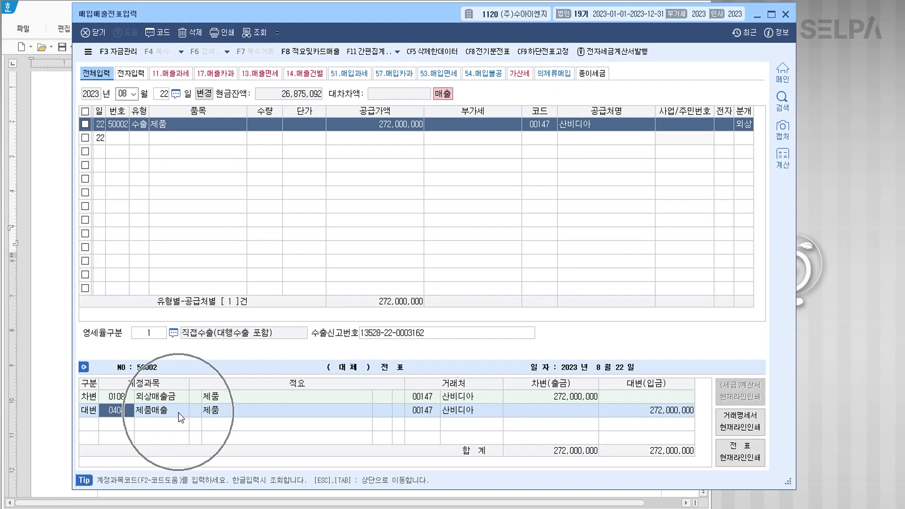
pyautogui.click(179, 412)
pyautogui.press('Return')
pyautogui.press('Return')
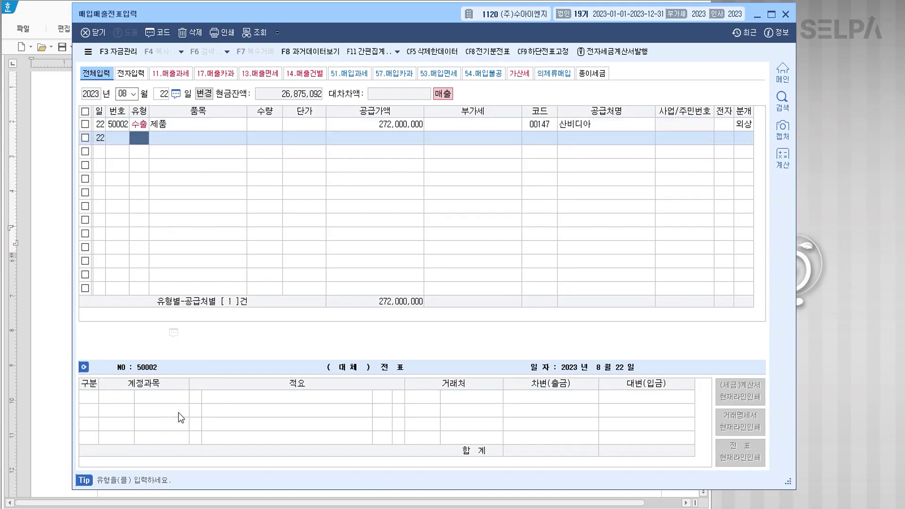
# Open 수출실적명세서 via the ㅅㅊㅅ menu search for the July–September period.
pyautogui.write('ㅅㅊㅅ')
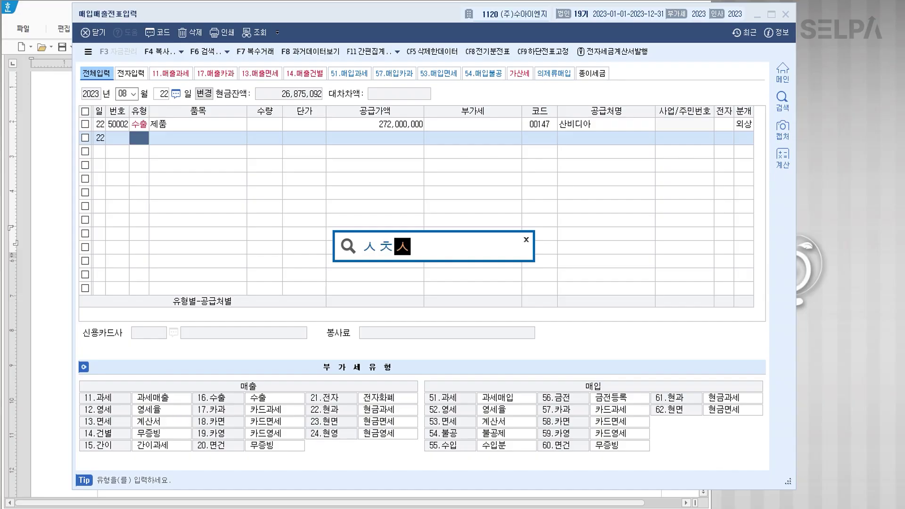
pyautogui.press('Return')
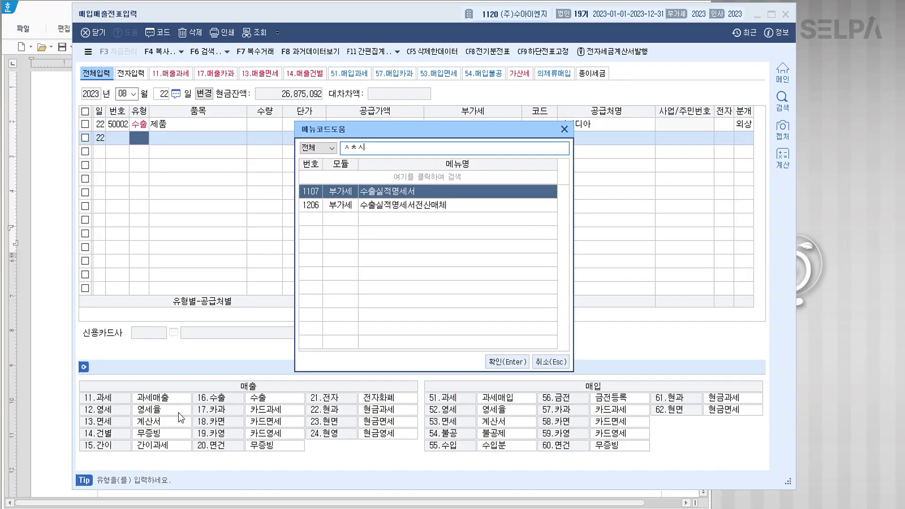
pyautogui.press('Return')
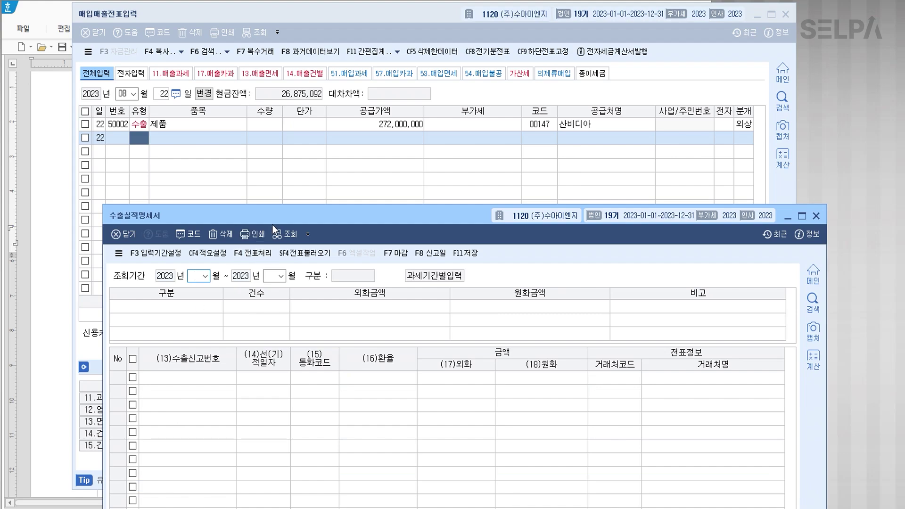
pyautogui.moveTo(316, 214); pyautogui.dragTo(327, 135)
pyautogui.write('0709')
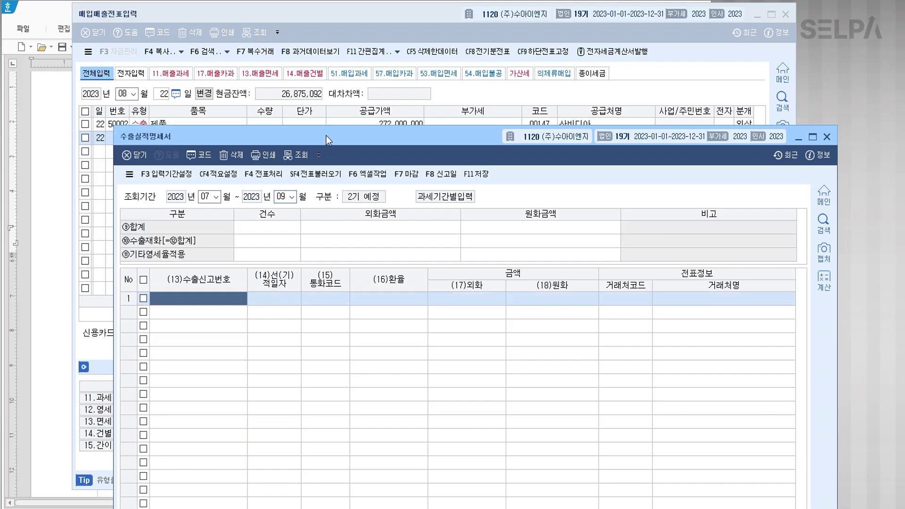
# Import the 2023-08-22 산비디아 export voucher through 전표 불러오기.
pyautogui.click(316, 178)
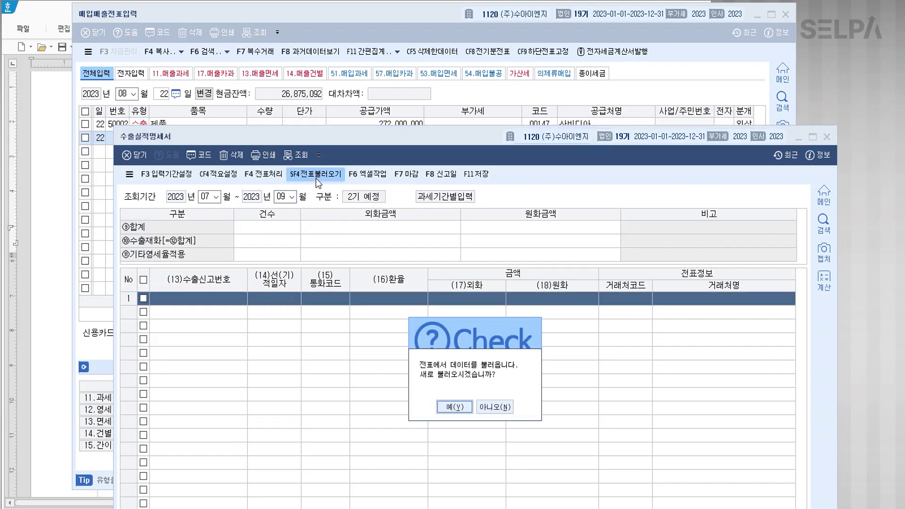
pyautogui.click(455, 405)
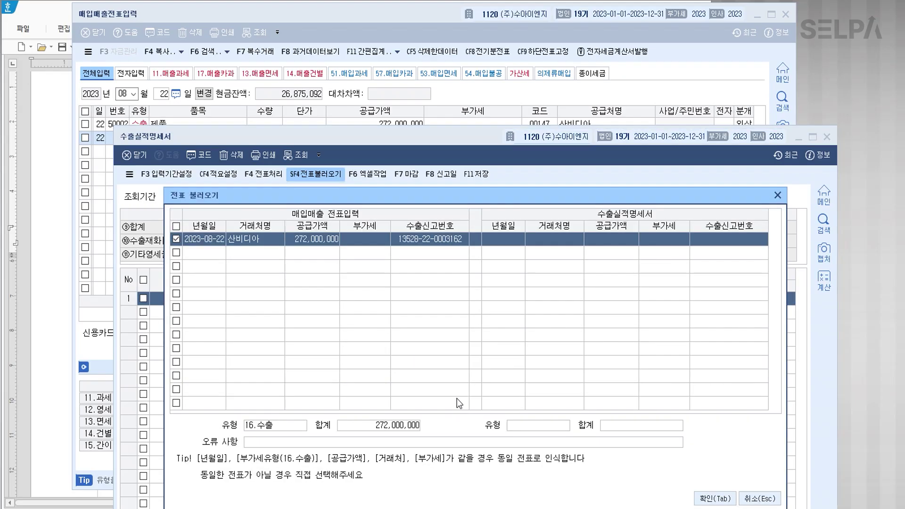
pyautogui.click(301, 243)
pyautogui.moveTo(356, 196); pyautogui.dragTo(347, 72)
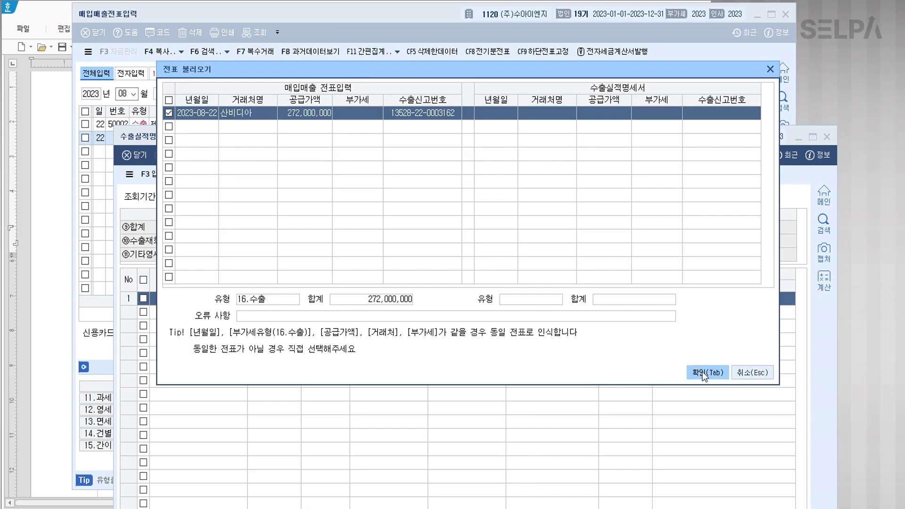
pyautogui.click(701, 372)
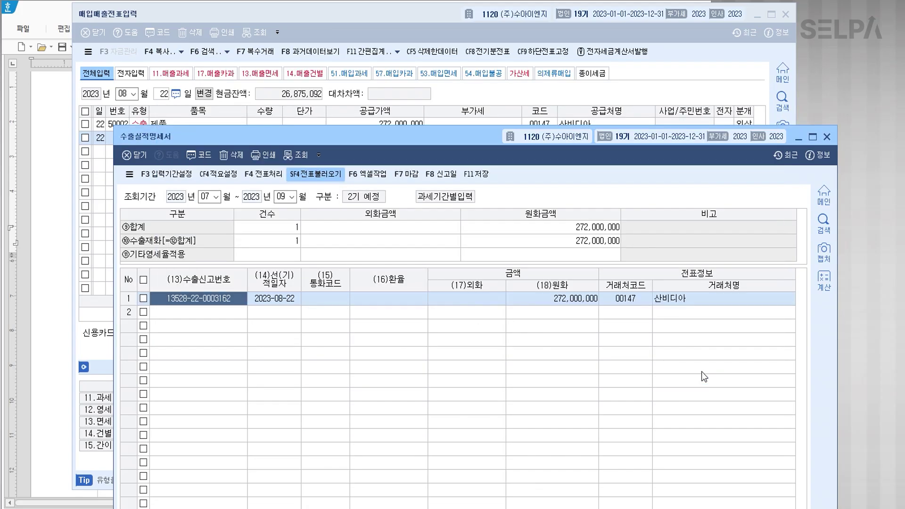
pyautogui.click(331, 302)
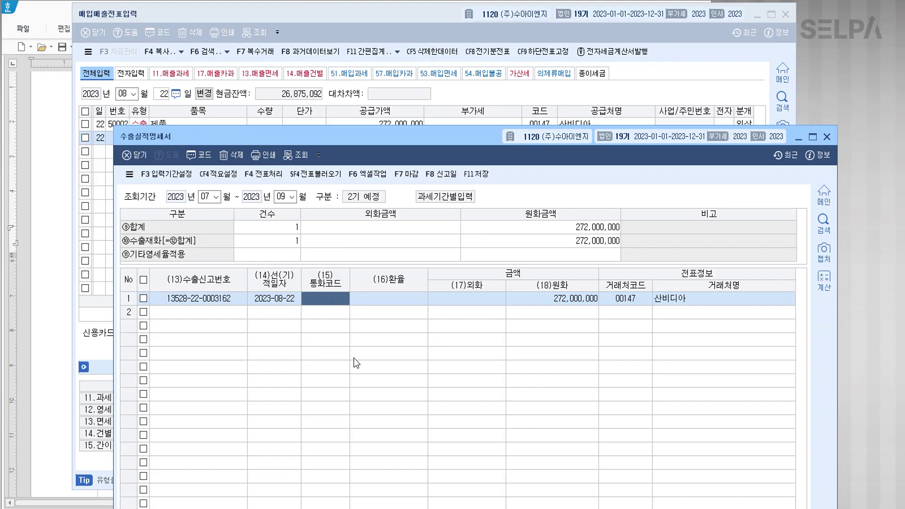
# Fill export row 1 with currency USD, exchange rate 1,360 and foreign amount 200,000.00.
pyautogui.write('USD')
pyautogui.press('Return')
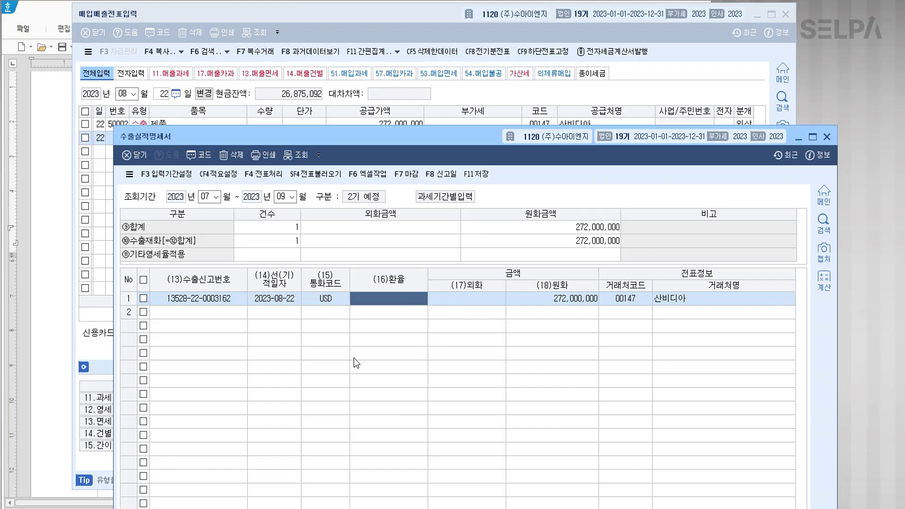
pyautogui.write('1360')
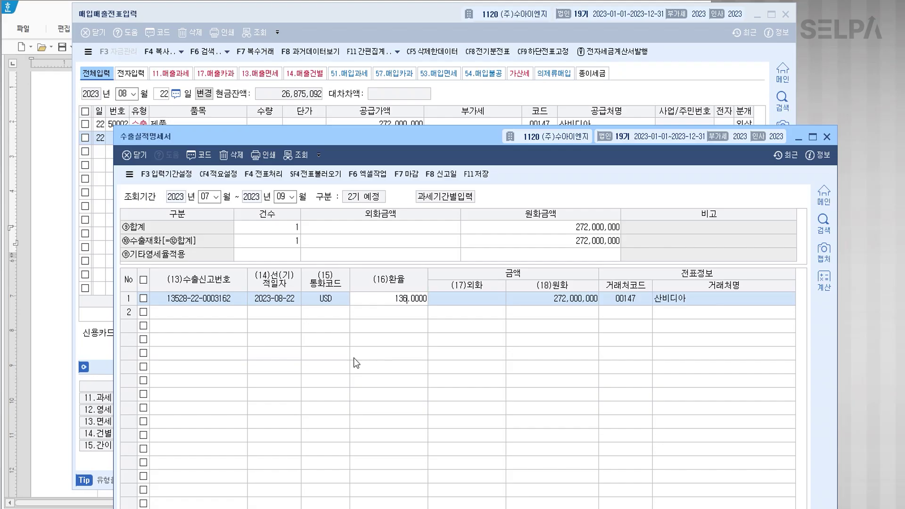
pyautogui.press('Return')
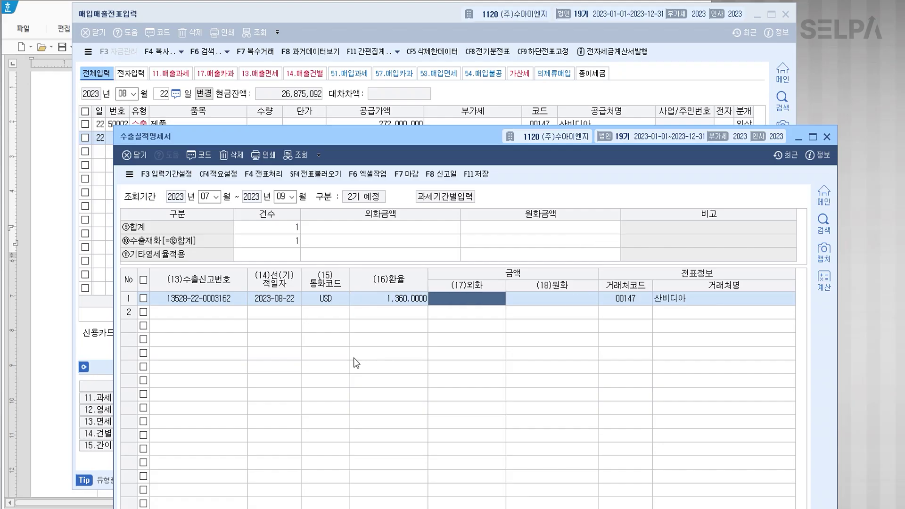
pyautogui.write('2000000.00')
pyautogui.press('Return')
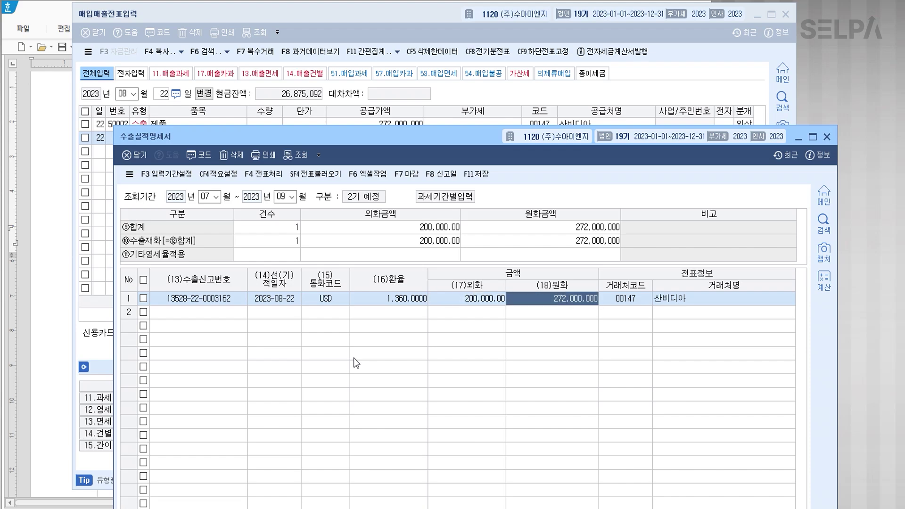
pyautogui.press('Return')
pyautogui.press('Return')
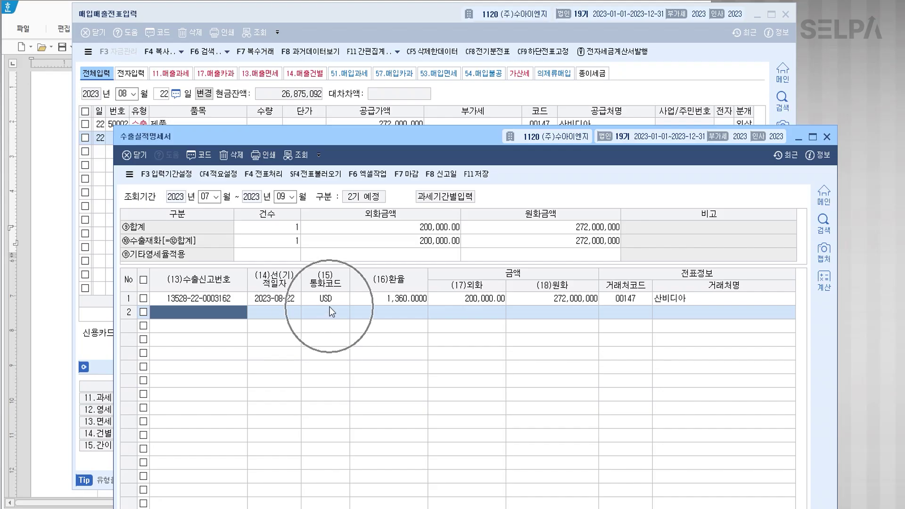
pyautogui.click(570, 300)
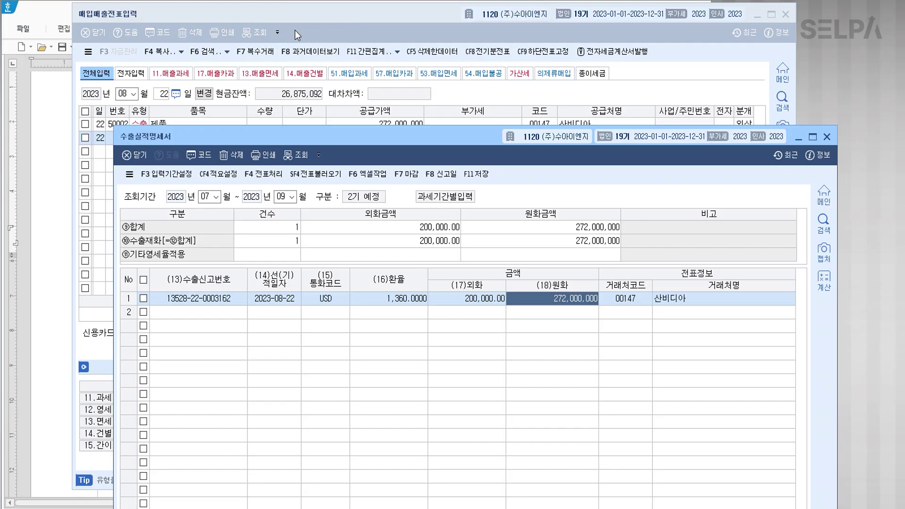
# Verify the voucher's 수출신고번호, save 수출실적명세서 with F11, and close both windows.
pyautogui.click(307, 27)
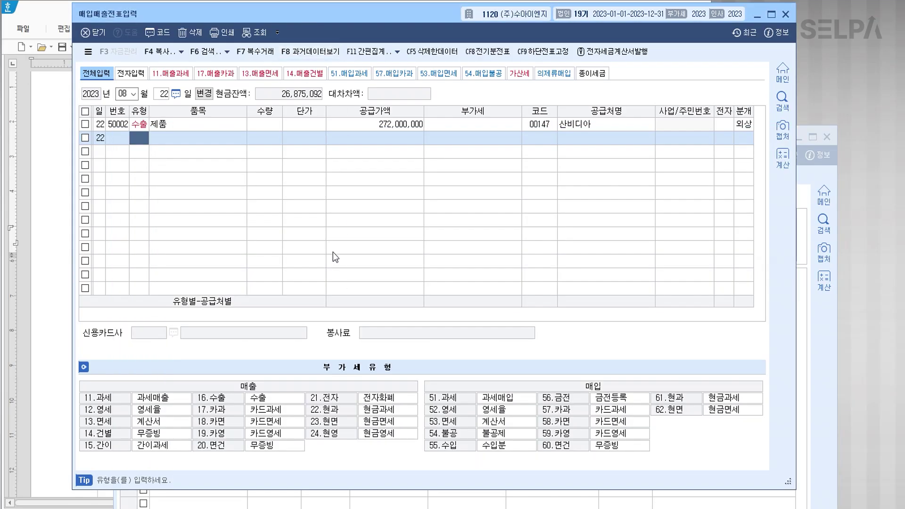
pyautogui.click(228, 126)
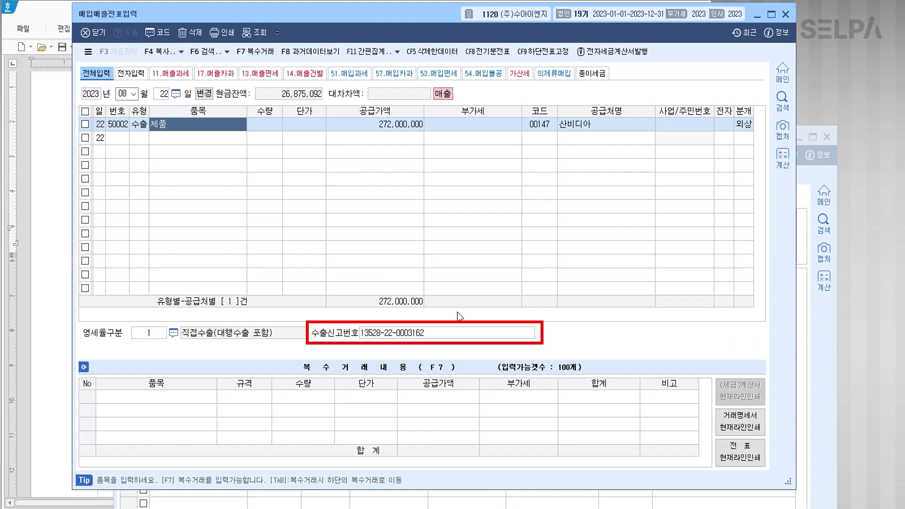
pyautogui.click(831, 349)
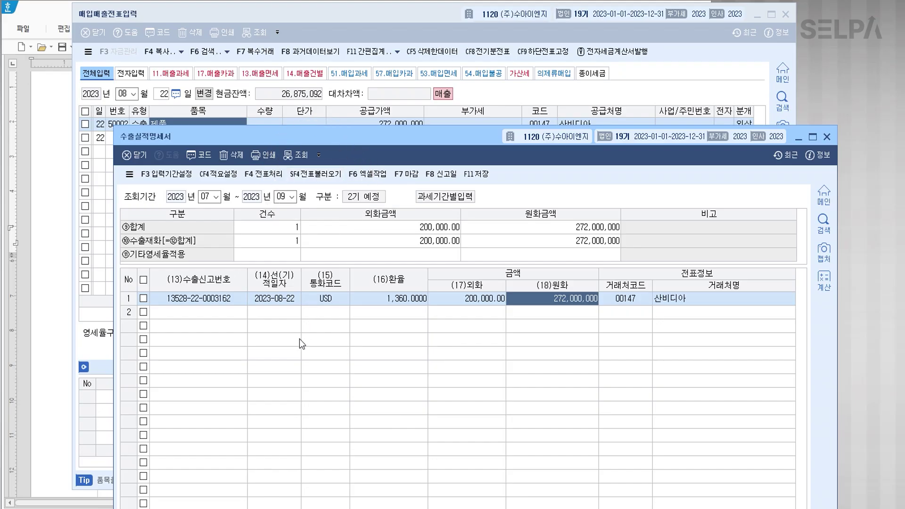
pyautogui.click(476, 174)
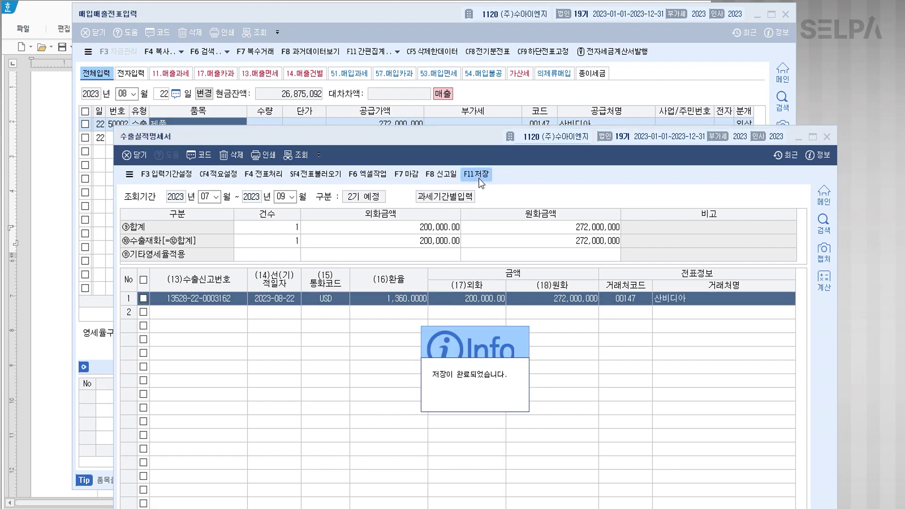
pyautogui.click(828, 140)
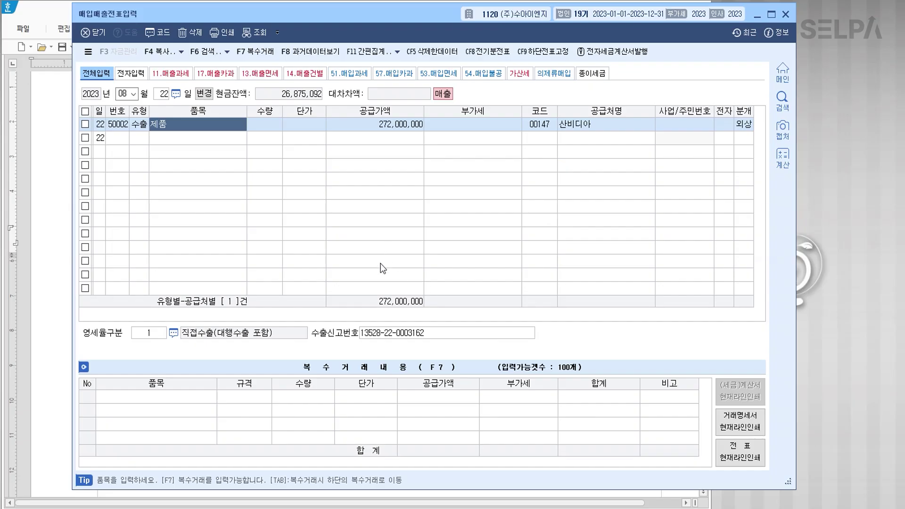
pyautogui.click(789, 15)
# Colour '제2기 부가가치세 확정신고기간', '[대손세액 공제신고서]를 작성' and '2023.12.31' red.
pyautogui.scroll(-5, 434, 282)
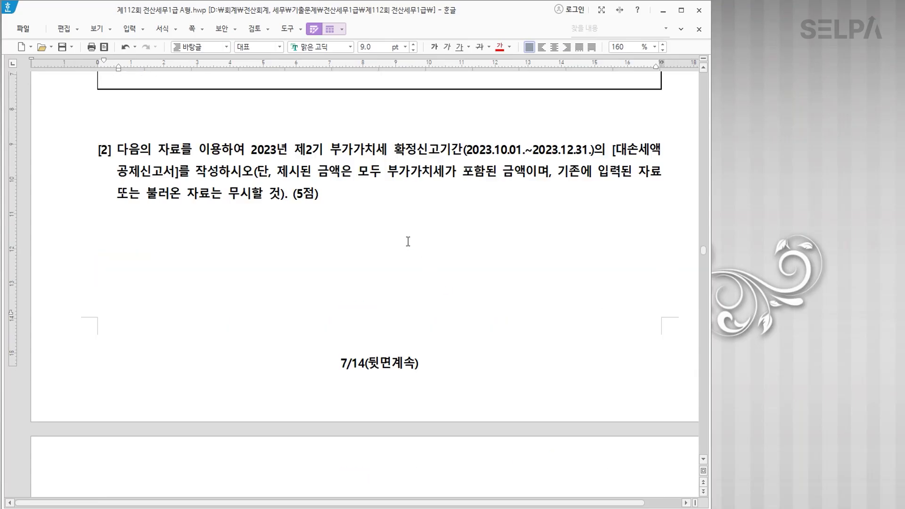
pyautogui.scroll(3, 408, 242)
pyautogui.click(332, 233)
pyautogui.scroll(-9, 339, 236)
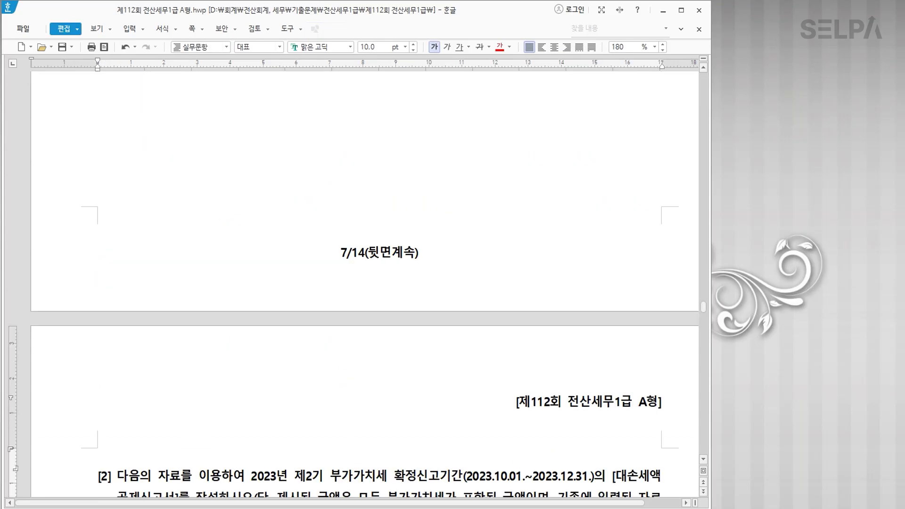
pyautogui.scroll(-3, 331, 285)
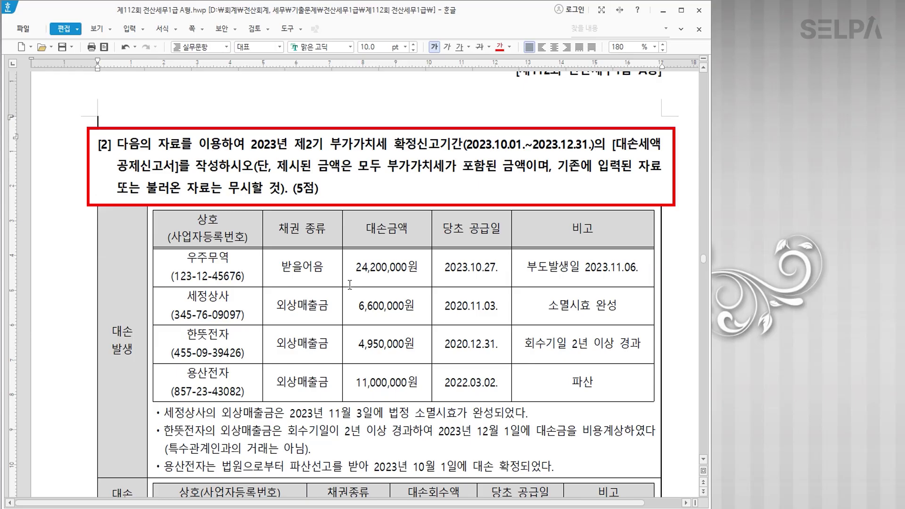
pyautogui.click(293, 145)
pyautogui.moveTo(294, 145); pyautogui.dragTo(463, 145)
pyautogui.click(499, 49)
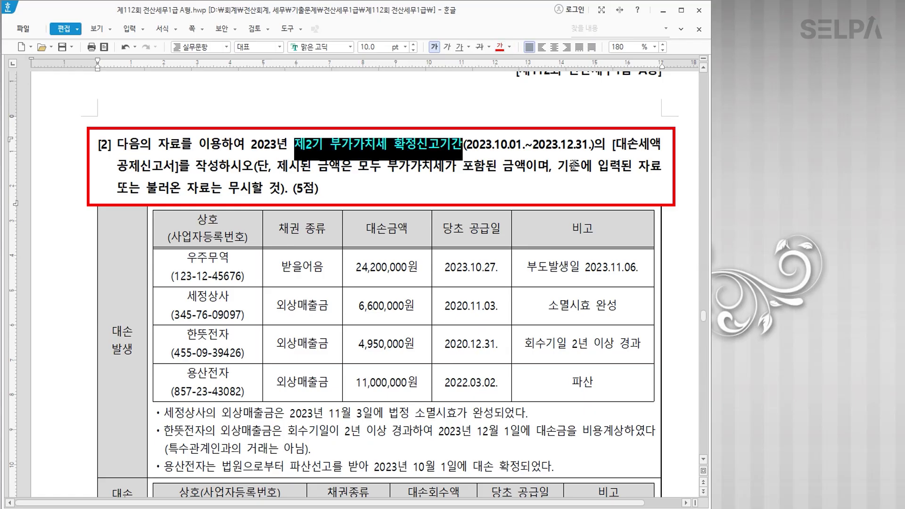
pyautogui.click(612, 146)
pyautogui.moveTo(613, 146); pyautogui.dragTo(218, 166)
pyautogui.click(500, 49)
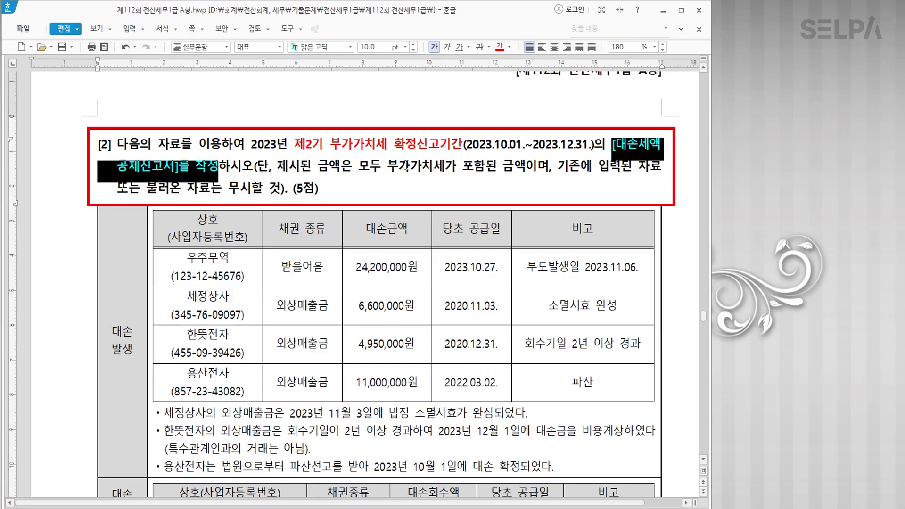
pyautogui.moveTo(533, 144); pyautogui.dragTo(592, 144)
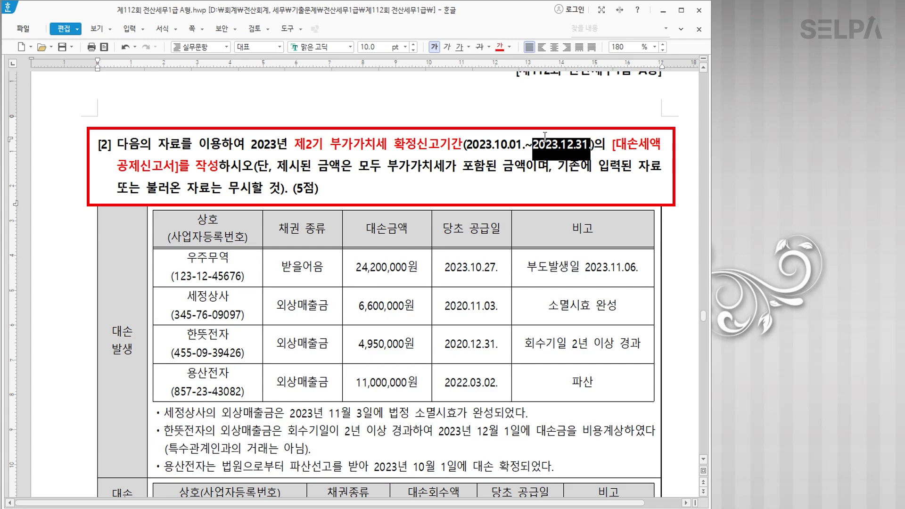
pyautogui.click(502, 50)
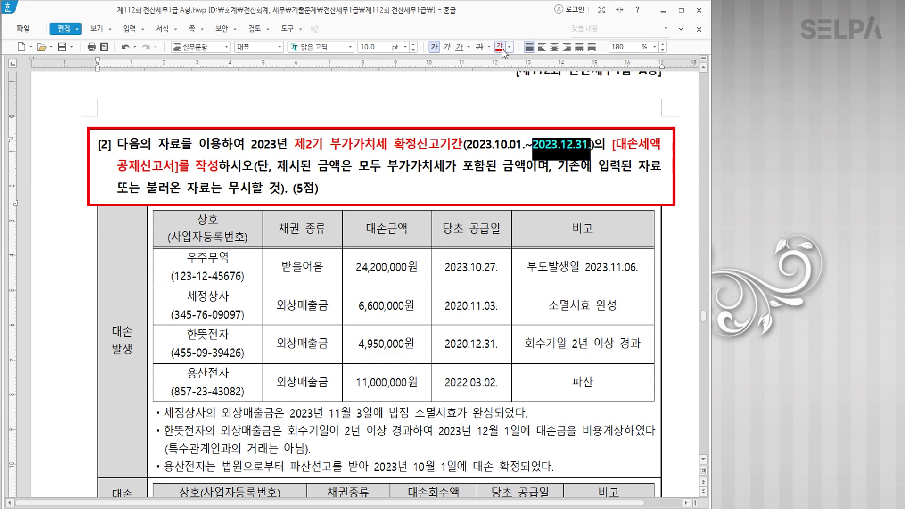
pyautogui.click(511, 190)
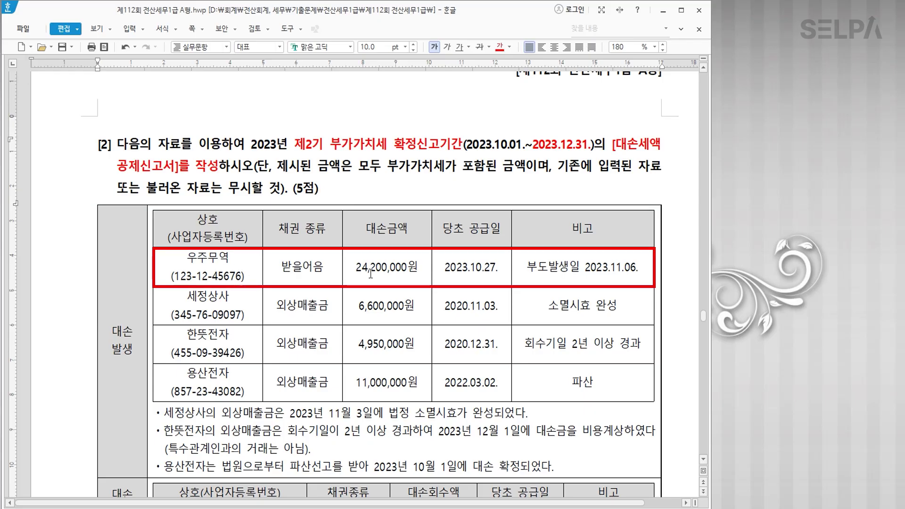
# Strike through the 우주무역 row of the bad-debt table.
pyautogui.click(620, 271)
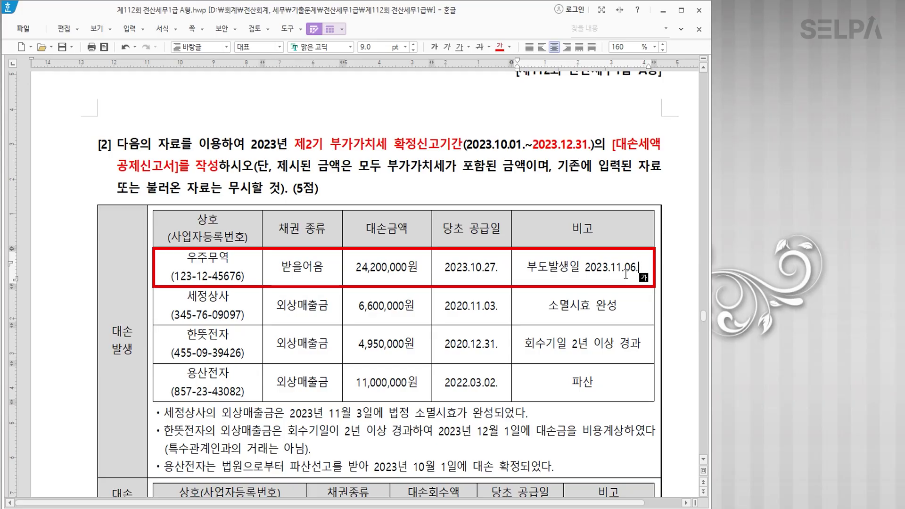
pyautogui.moveTo(211, 272); pyautogui.dragTo(597, 275)
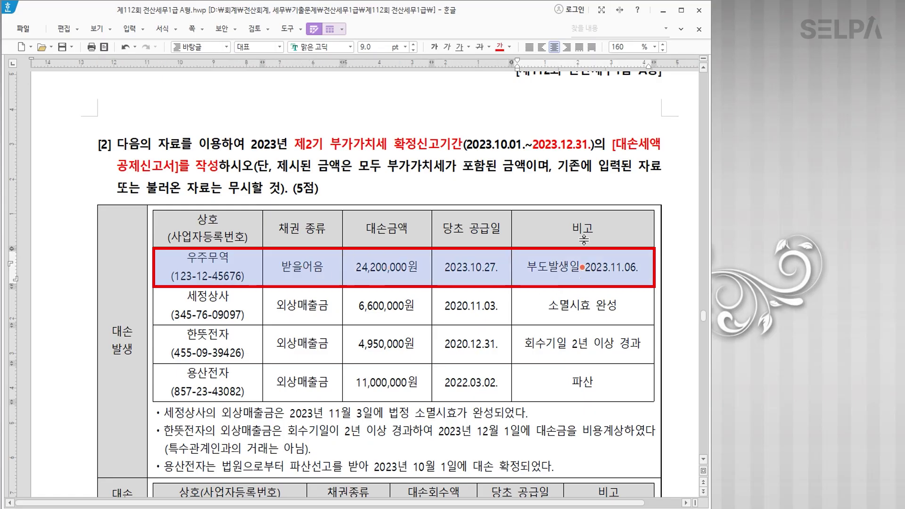
pyautogui.click(479, 46)
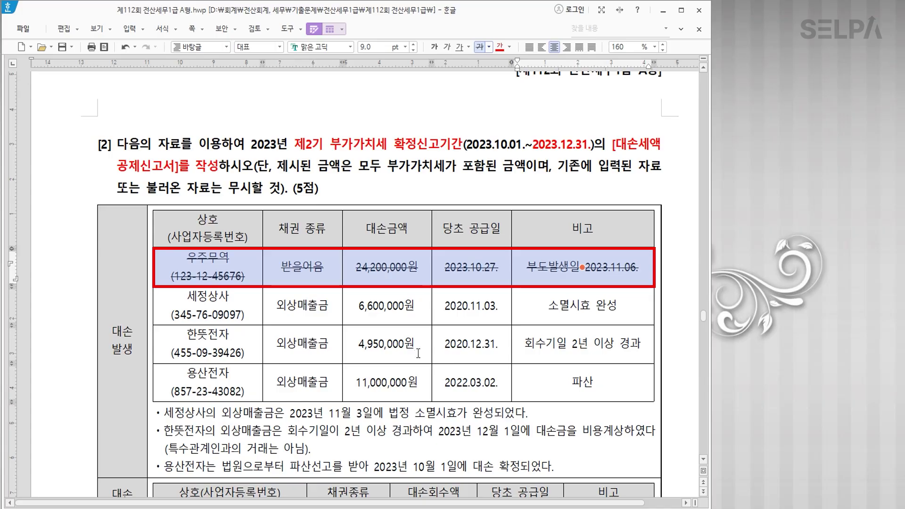
pyautogui.click(570, 312)
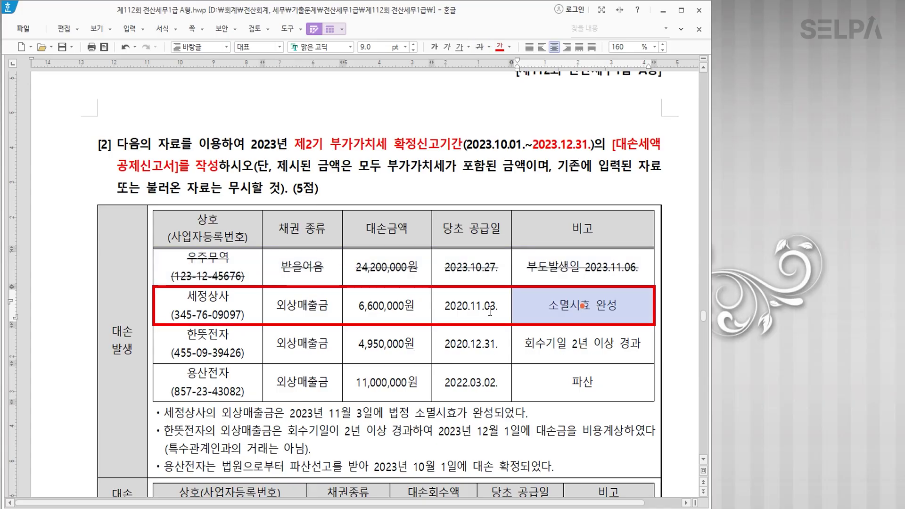
# Make the 세정상사 row text bold and blue.
pyautogui.click(251, 304)
pyautogui.click(307, 305)
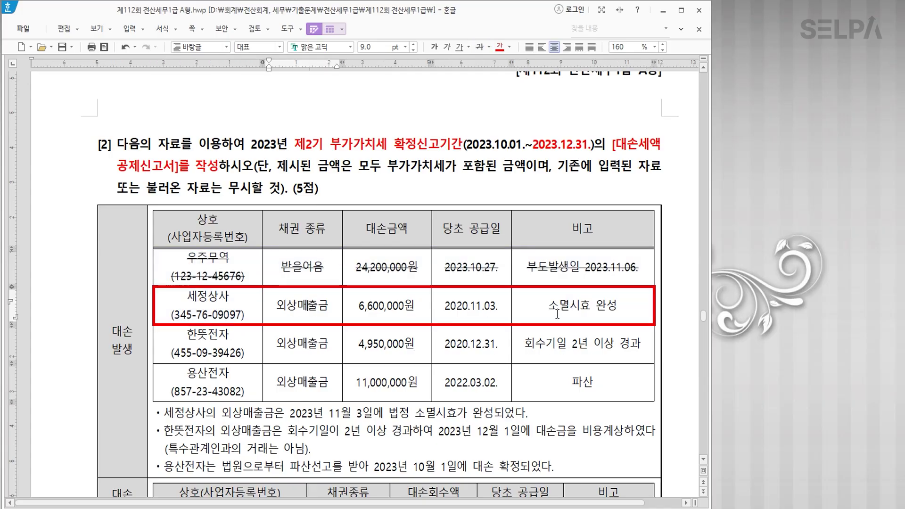
pyautogui.click(570, 307)
pyautogui.moveTo(245, 304); pyautogui.dragTo(589, 310)
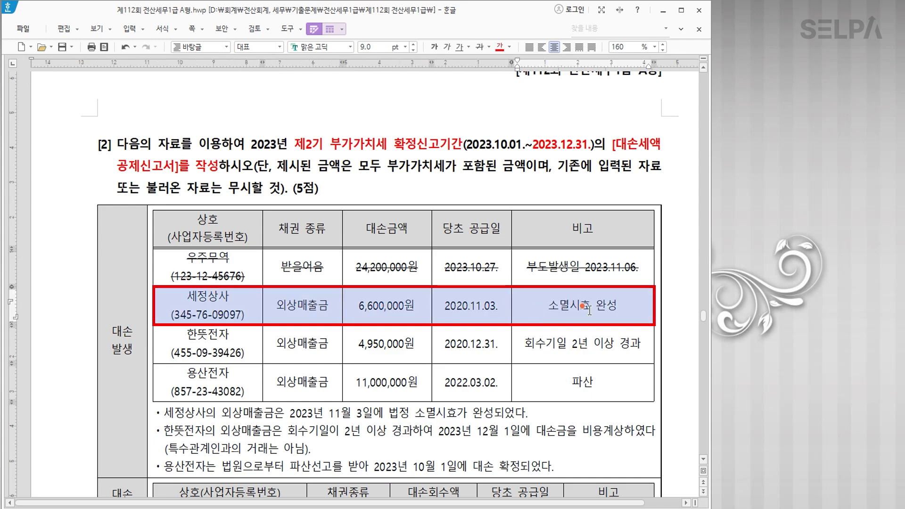
pyautogui.click(508, 47)
pyautogui.click(548, 97)
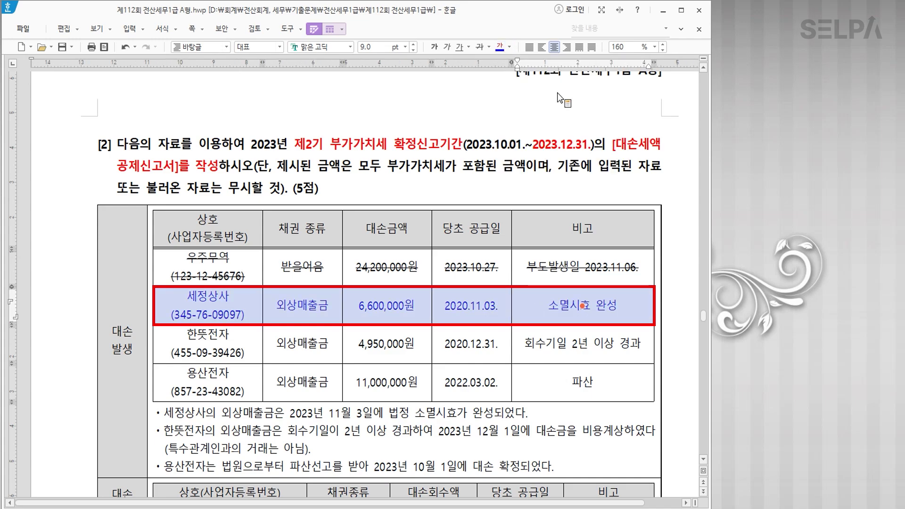
pyautogui.click(435, 47)
# Block the 한뜻전자 cells and add the line '소멸시효 민법, 상법' in its 비고 cell.
pyautogui.click(388, 351)
pyautogui.press('F5')
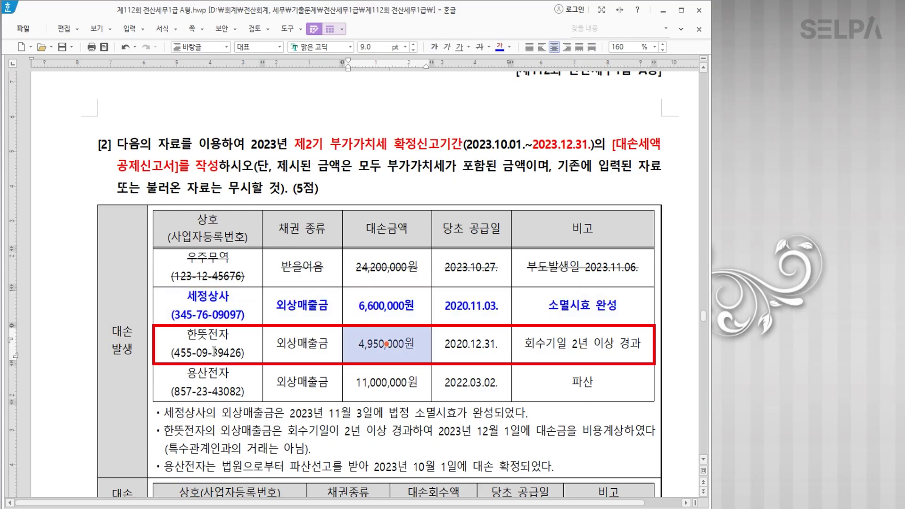
pyautogui.click(320, 356)
pyautogui.press('F5')
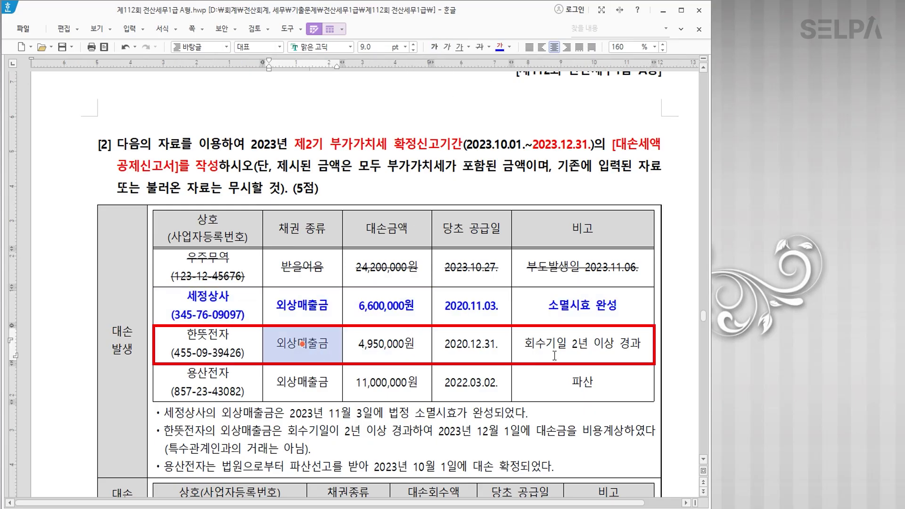
pyautogui.click(566, 351)
pyautogui.press('F5')
pyautogui.click(618, 352)
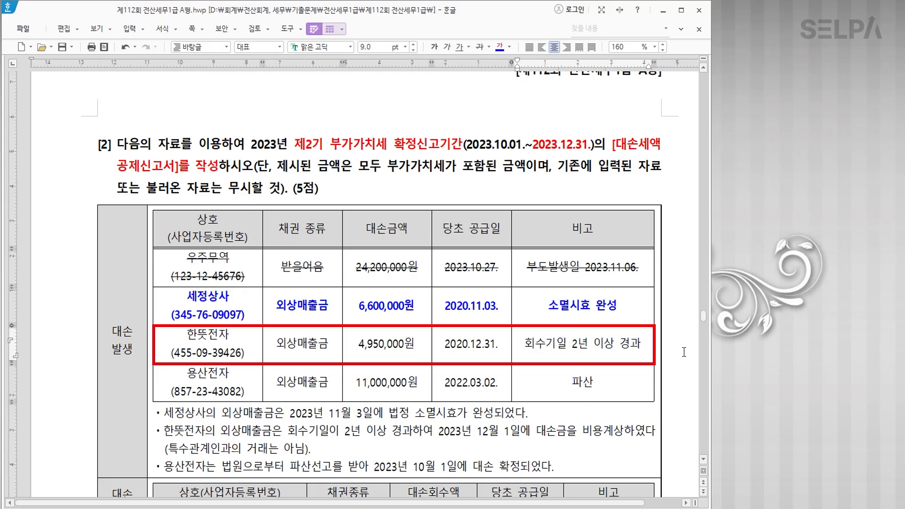
pyautogui.press('Return')
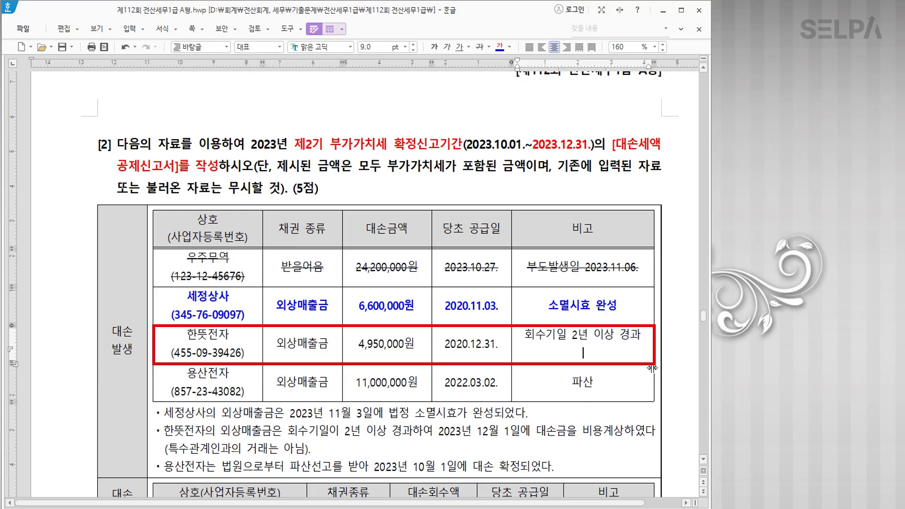
pyautogui.write('솜ㅕㄹ시효  민법,')
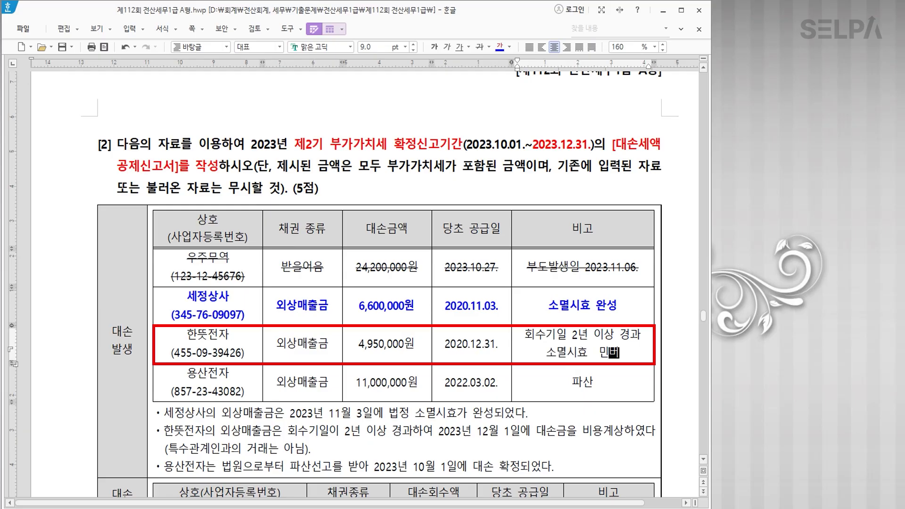
pyautogui.write(' 상법')
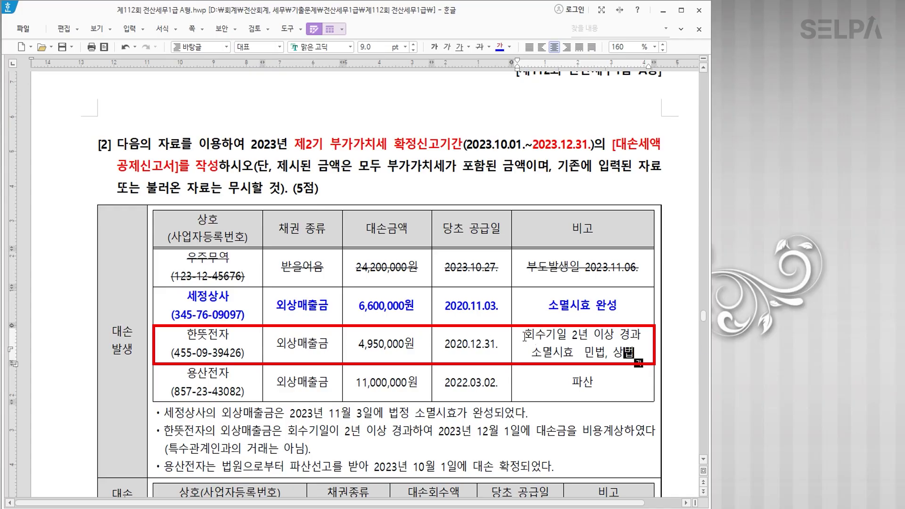
pyautogui.moveTo(525, 335); pyautogui.dragTo(640, 334)
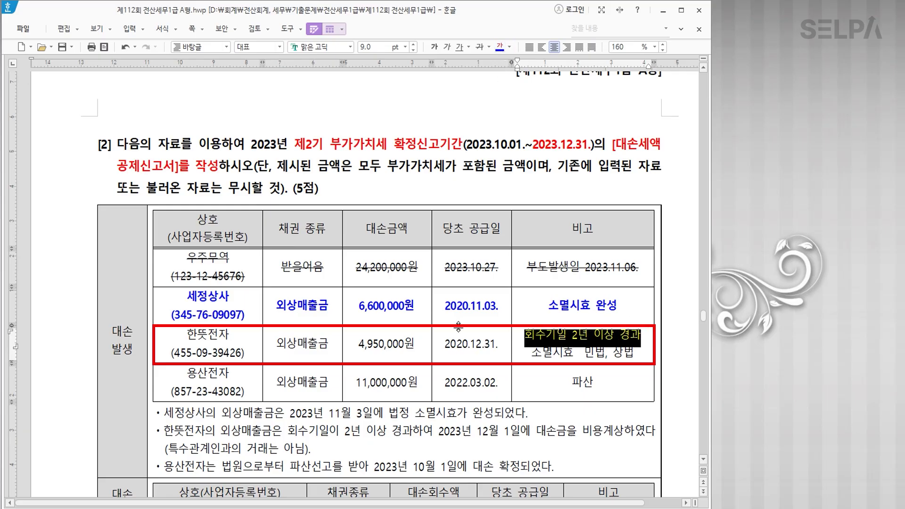
# Make the whole 한뜻전자 row bold.
pyautogui.moveTo(272, 342); pyautogui.dragTo(329, 344)
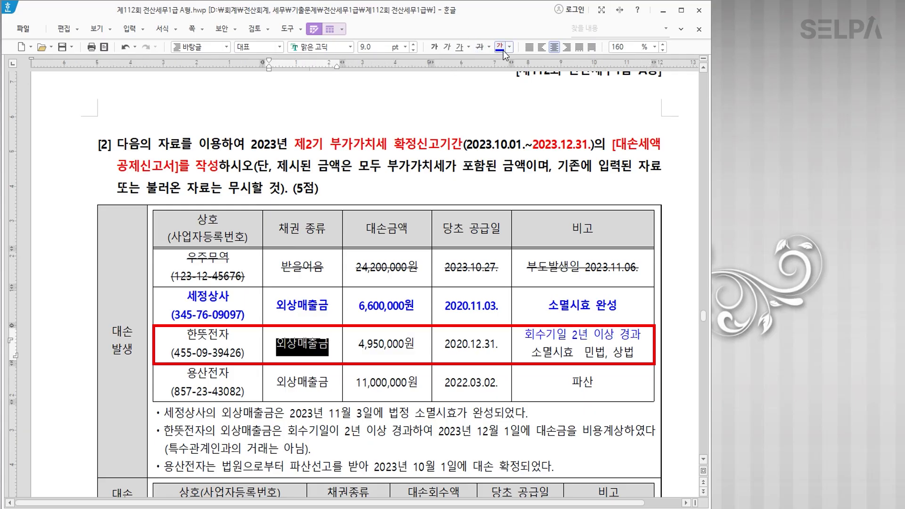
pyautogui.click(435, 47)
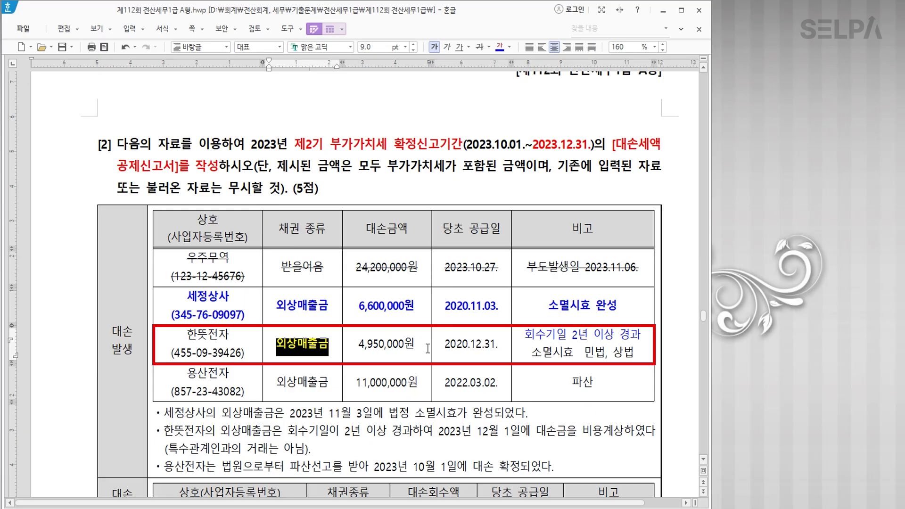
pyautogui.click(443, 339)
pyautogui.click(595, 339)
pyautogui.click(525, 334)
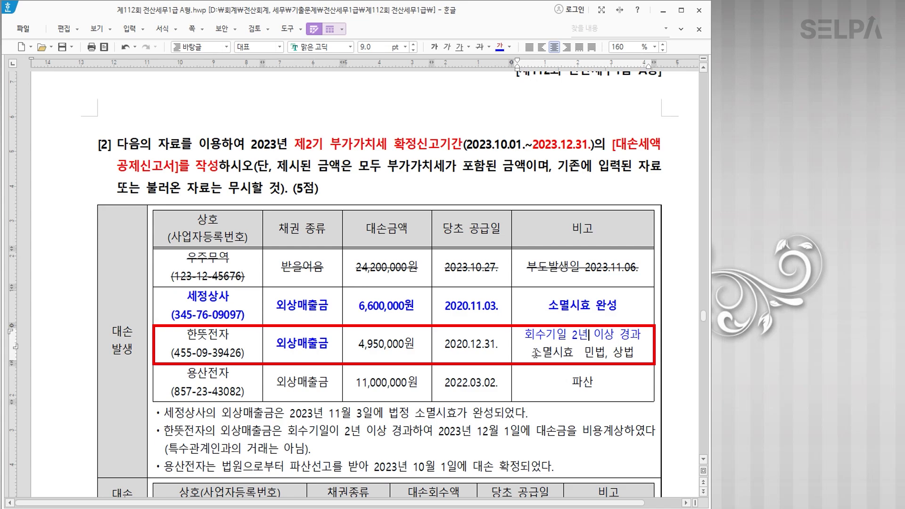
pyautogui.moveTo(531, 353); pyautogui.dragTo(636, 361)
pyautogui.moveTo(525, 335); pyautogui.dragTo(642, 337)
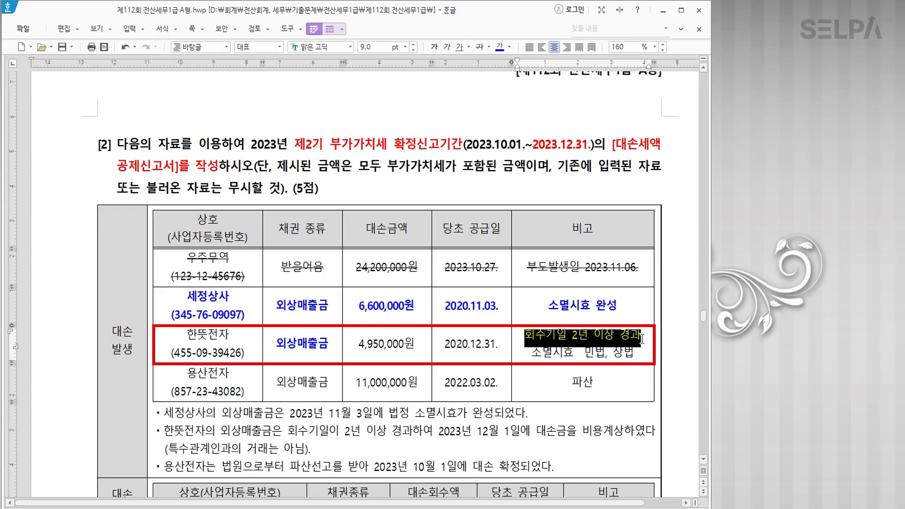
pyautogui.moveTo(221, 347); pyautogui.dragTo(558, 358)
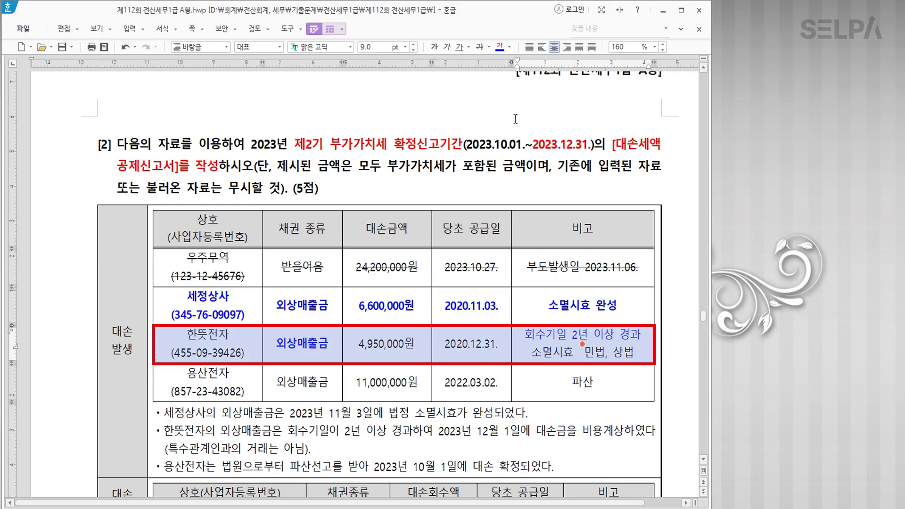
pyautogui.click(434, 47)
pyautogui.click(606, 357)
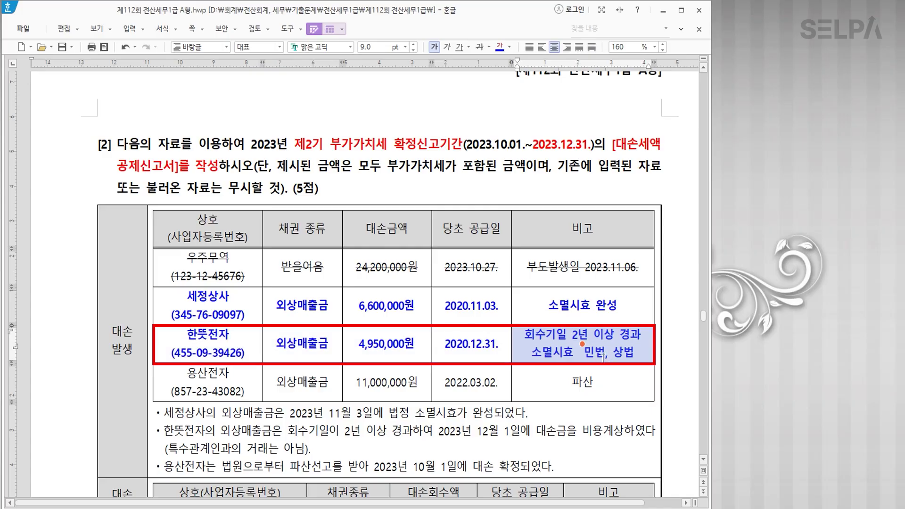
# Parenthesise the note as '(소멸시효 민법, 상법)' and move it under 소멸시효 완성 in 세정상사.
pyautogui.press('Escape')
pyautogui.click(534, 351)
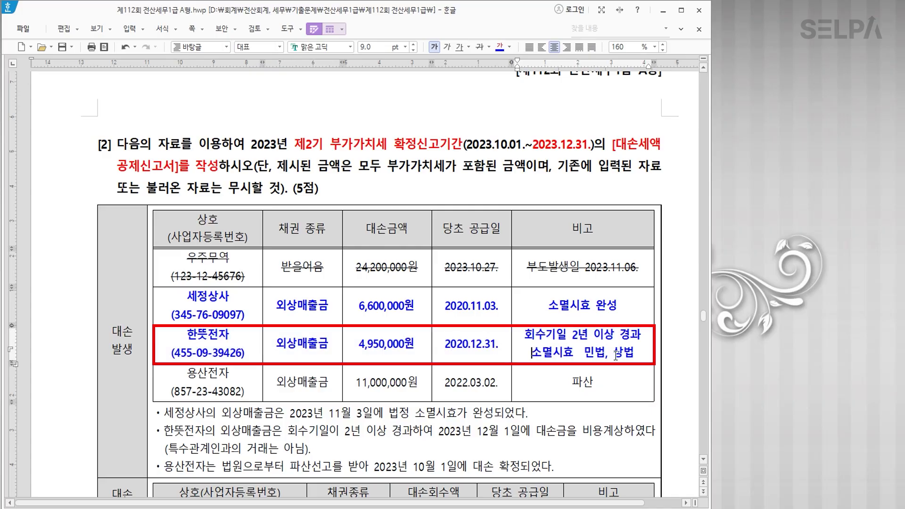
pyautogui.write('(')
pyautogui.click(639, 354)
pyautogui.write(')')
pyautogui.moveTo(648, 354); pyautogui.dragTo(625, 310)
pyautogui.click(600, 297)
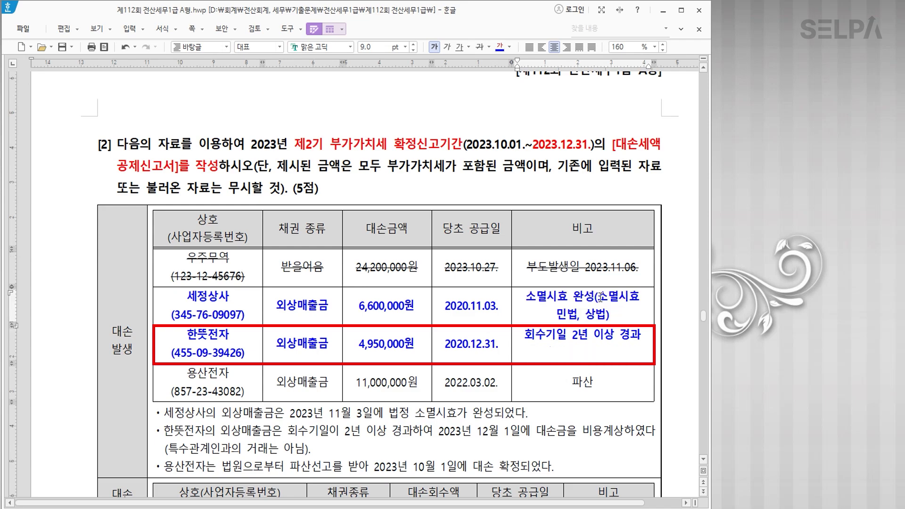
pyautogui.press('Return')
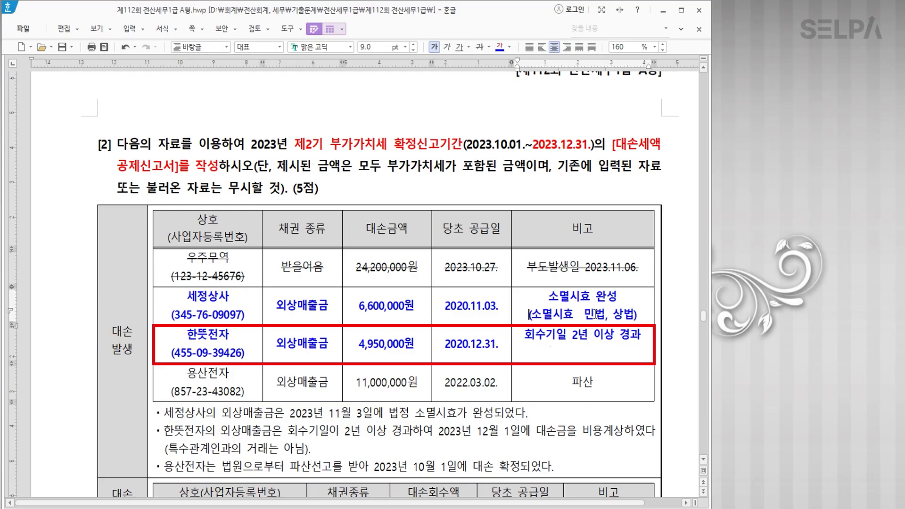
pyautogui.press('Hangul')
pyautogui.click(592, 351)
pyautogui.press('BackSpace')
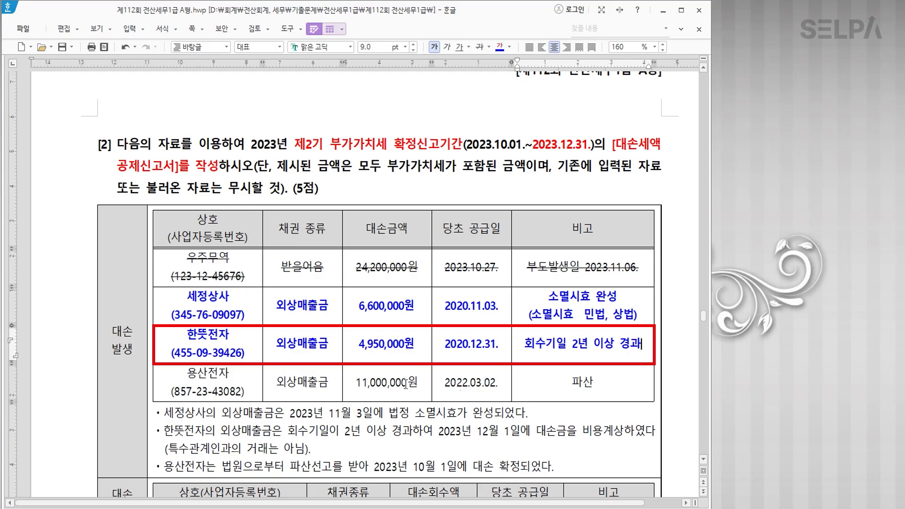
pyautogui.press('Hangul')
pyautogui.moveTo(447, 307); pyautogui.dragTo(498, 307)
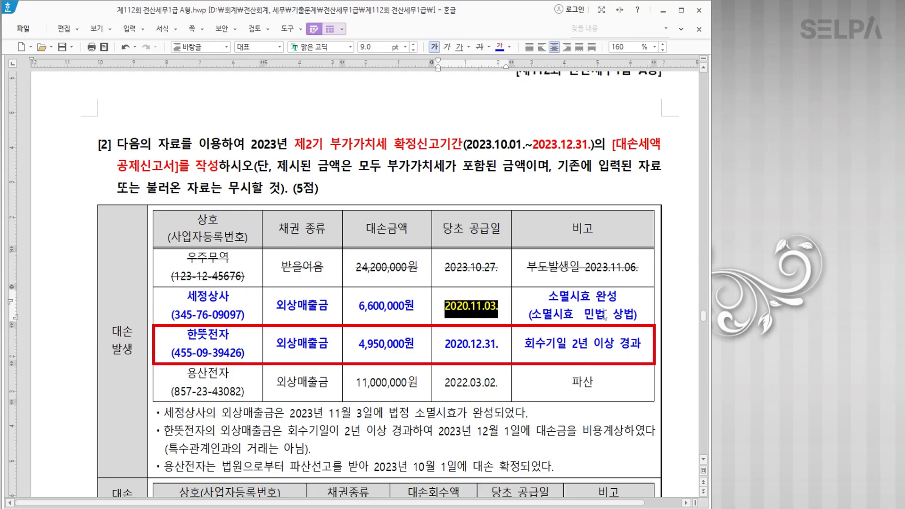
pyautogui.moveTo(548, 296); pyautogui.dragTo(625, 297)
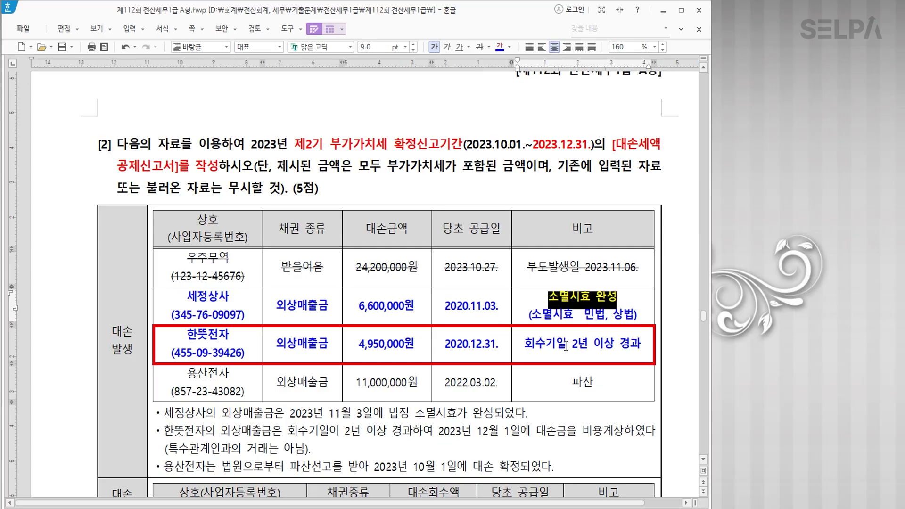
# Make the 용산전자 row bold.
pyautogui.click(566, 384)
pyautogui.moveTo(218, 389); pyautogui.dragTo(552, 389)
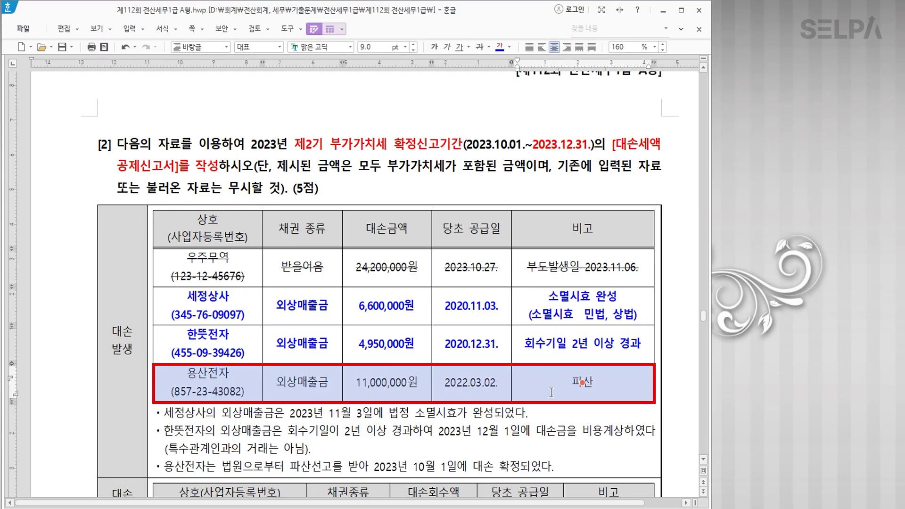
pyautogui.click(434, 47)
pyautogui.scroll(-2, 435, 358)
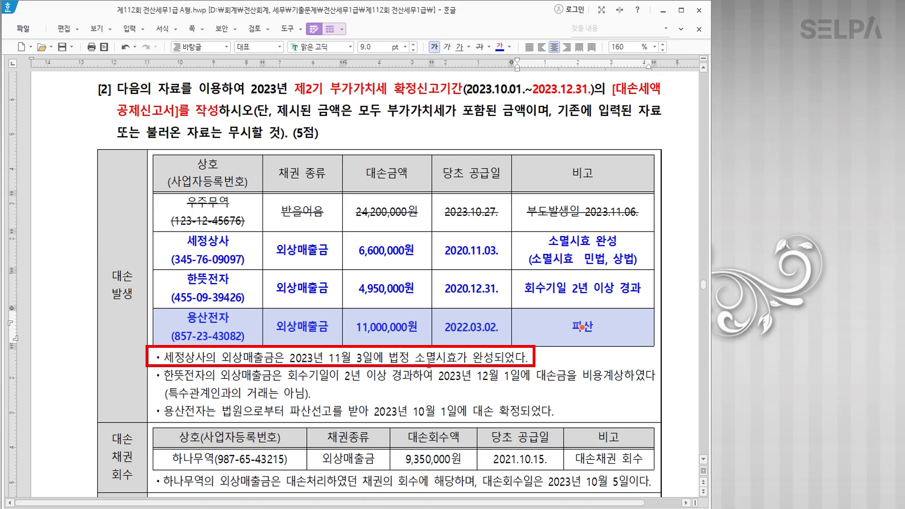
# Colour the 법정 소멸시효가 완성, 회수기일 and 파산선고 clauses of the three bullets blue.
pyautogui.moveTo(391, 357); pyautogui.dragTo(494, 357)
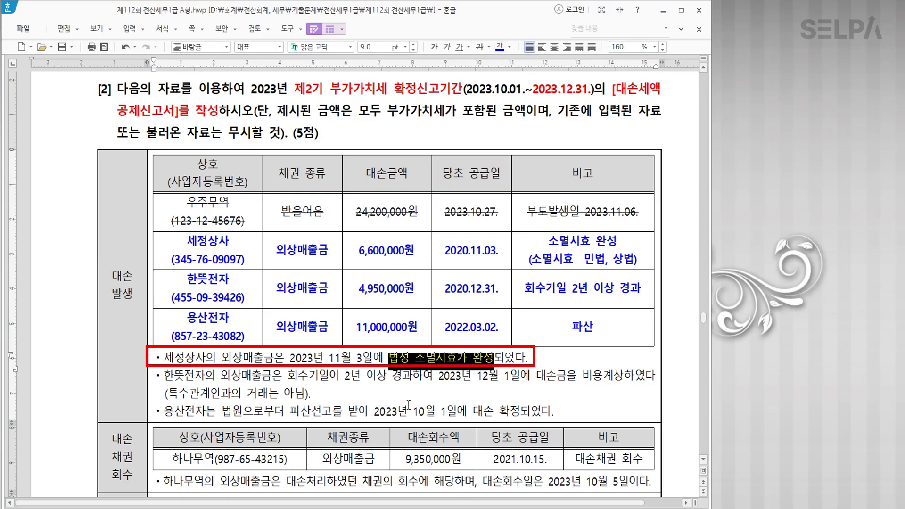
pyautogui.click(382, 384)
pyautogui.moveTo(290, 375); pyautogui.dragTo(629, 378)
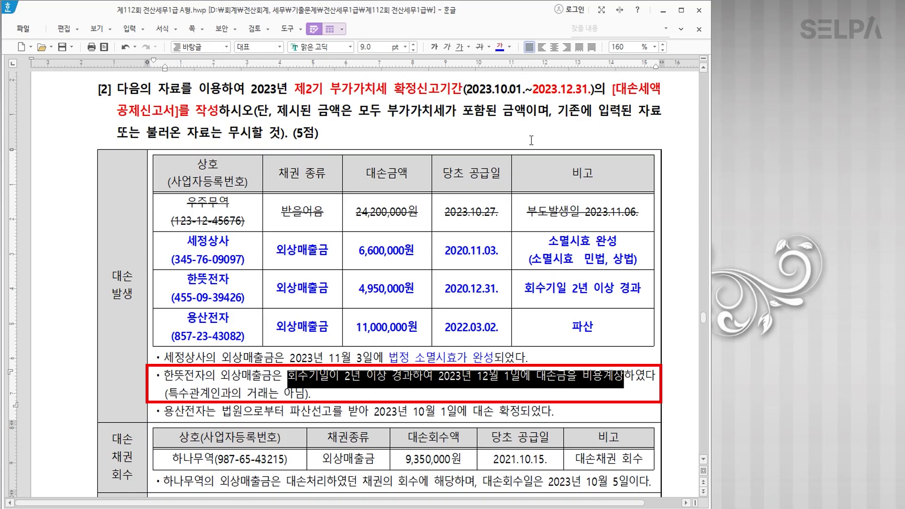
pyautogui.click(500, 46)
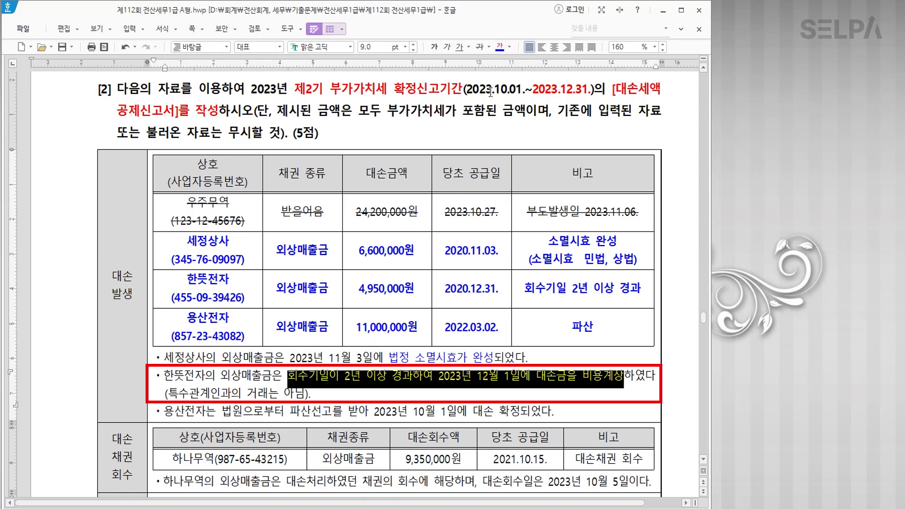
pyautogui.click(404, 383)
pyautogui.moveTo(290, 411); pyautogui.dragTo(520, 412)
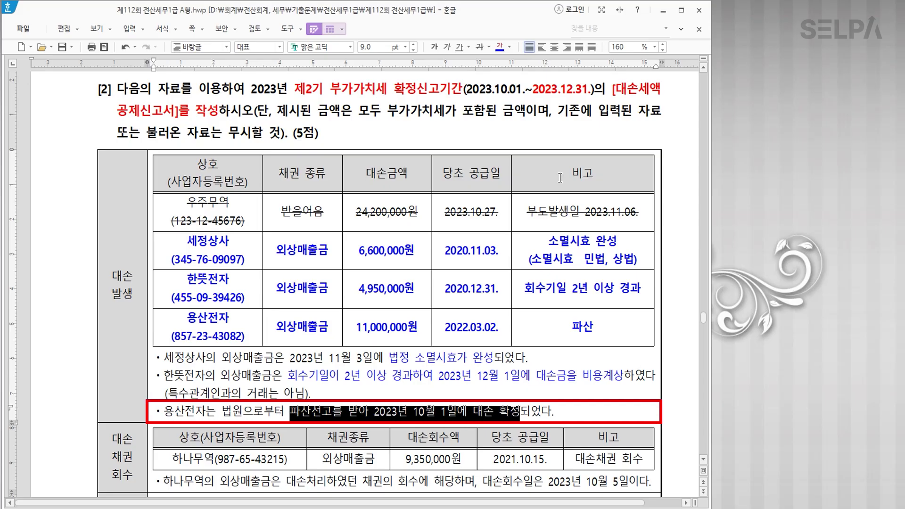
pyautogui.click(500, 50)
pyautogui.scroll(-2, 398, 398)
pyautogui.scroll(-2, 398, 398)
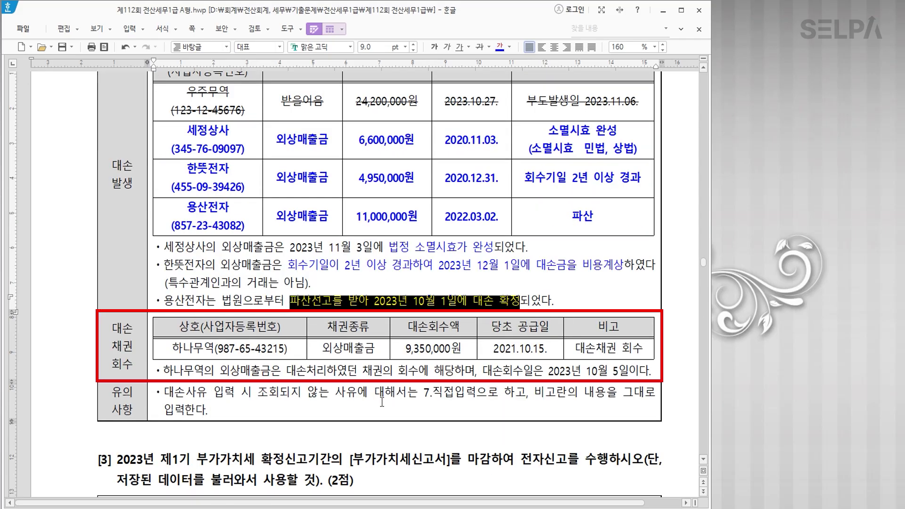
# Colour the phrase 채권의 회수 red in the bad-debt recovery note.
pyautogui.click(528, 355)
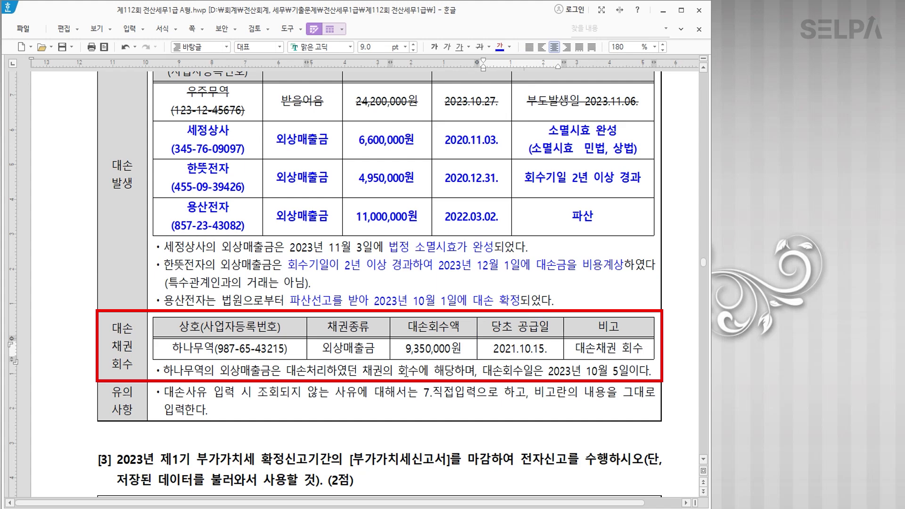
pyautogui.moveTo(362, 371); pyautogui.dragTo(416, 372)
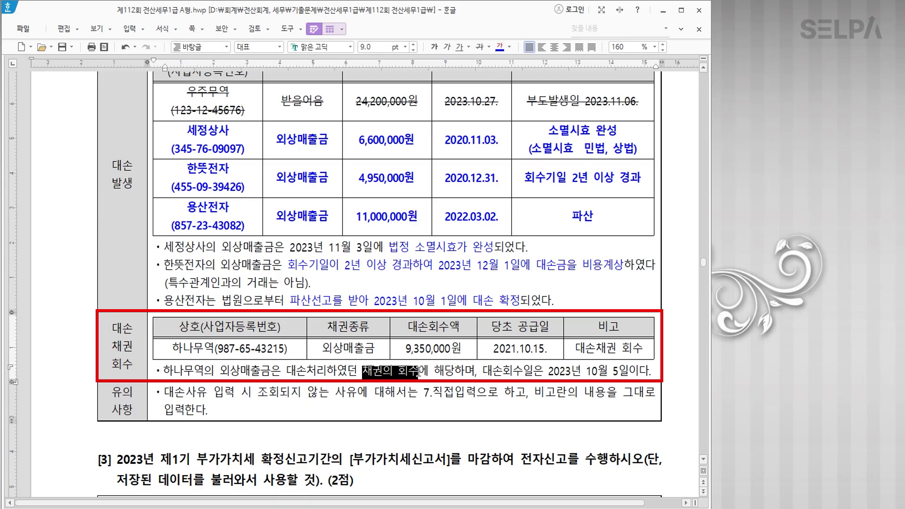
pyautogui.click(510, 47)
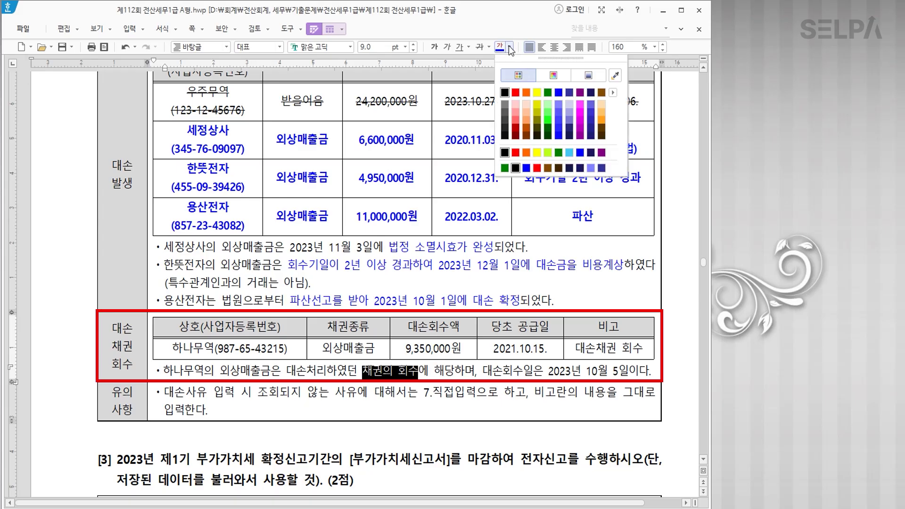
pyautogui.click(516, 93)
# Add a minus sign before 9,350,000원 and make the recovered amount red and bold.
pyautogui.click(405, 348)
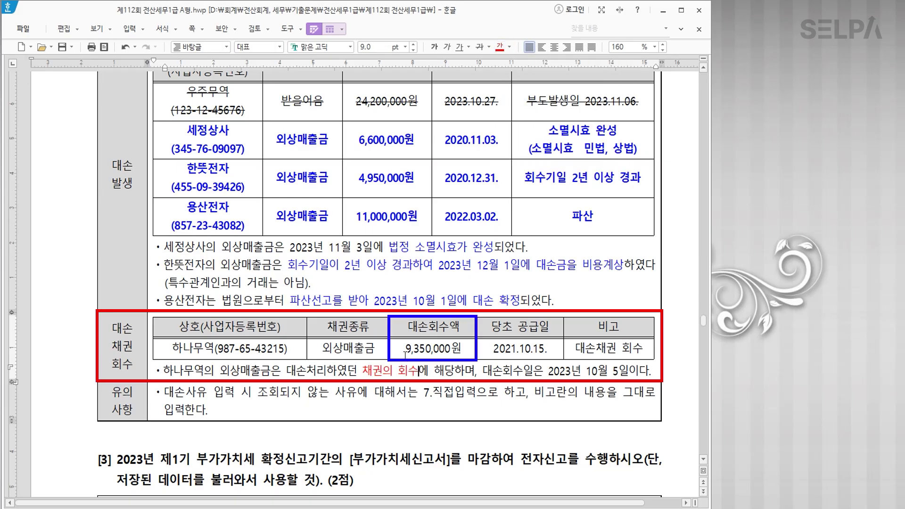
pyautogui.write('-')
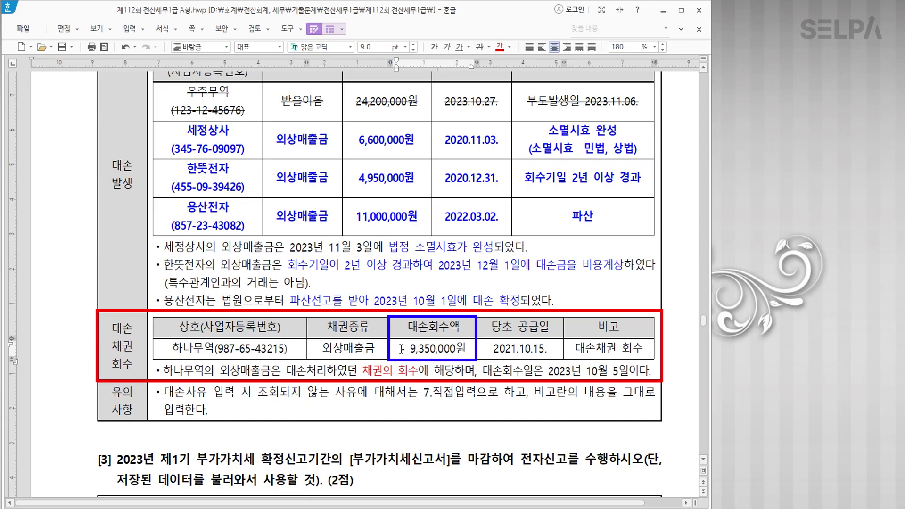
pyautogui.moveTo(401, 353); pyautogui.dragTo(467, 350)
pyautogui.click(499, 47)
pyautogui.click(434, 47)
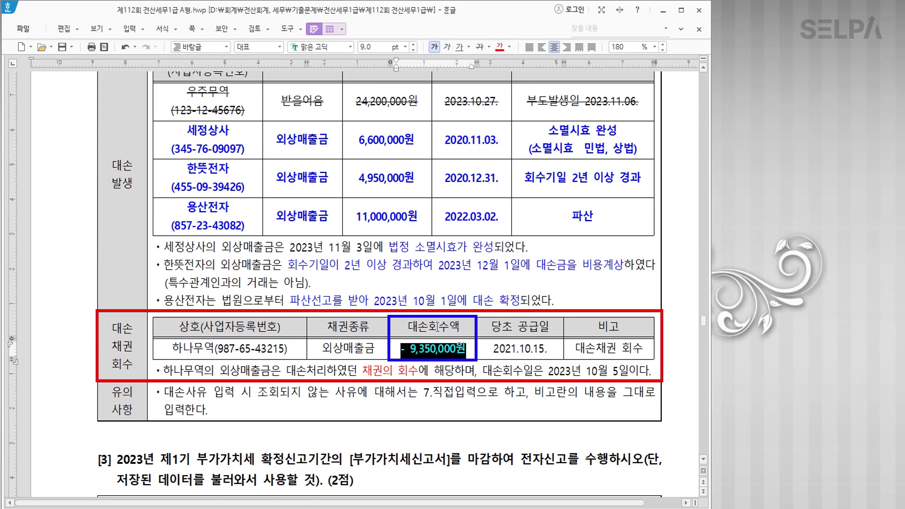
pyautogui.click(443, 392)
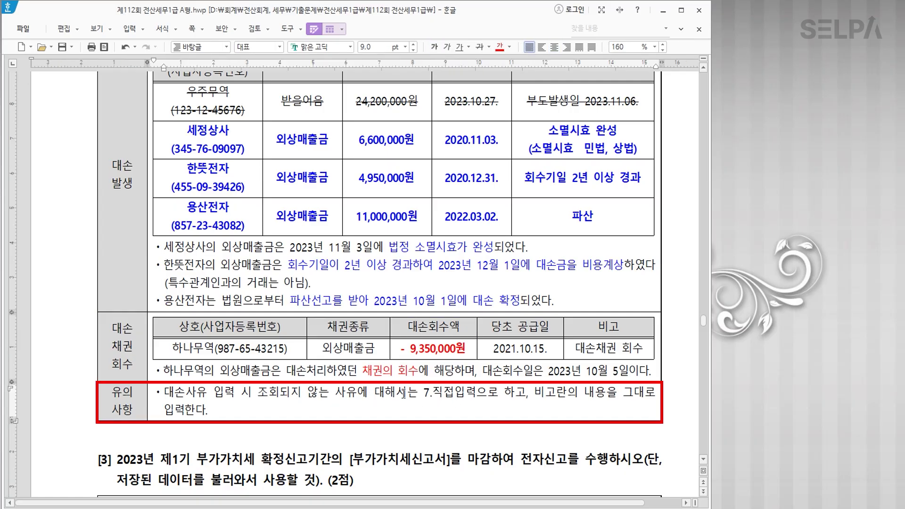
# Colour 7.직접입력 red in the 유의사항 note and bring KcLep forward.
pyautogui.moveTo(420, 393); pyautogui.dragTo(479, 396)
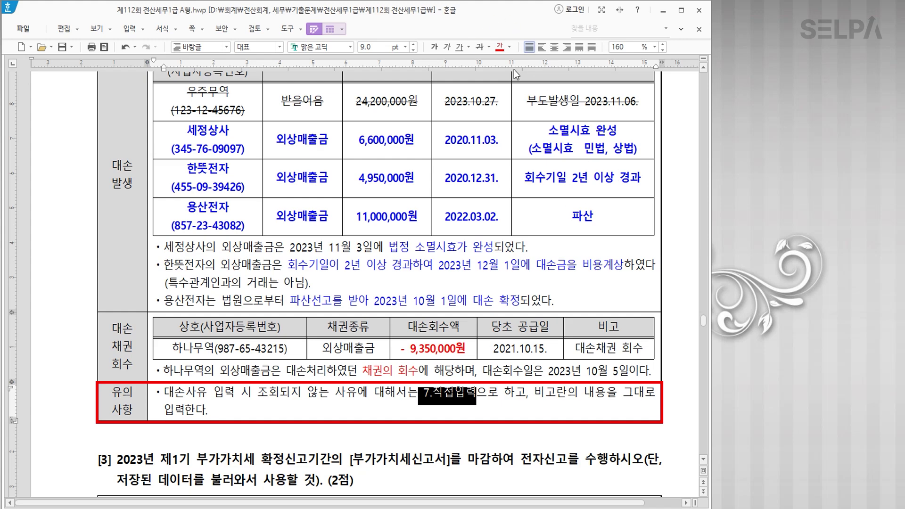
pyautogui.click(499, 47)
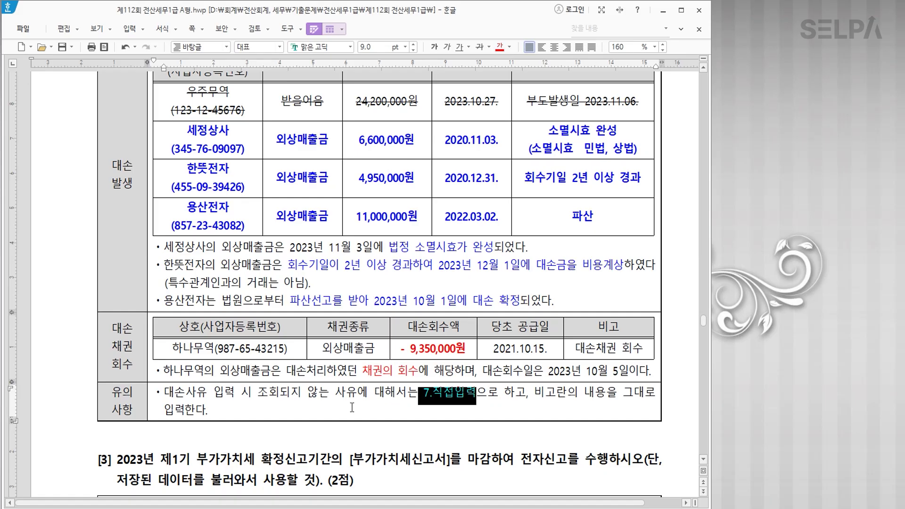
pyautogui.click(364, 507)
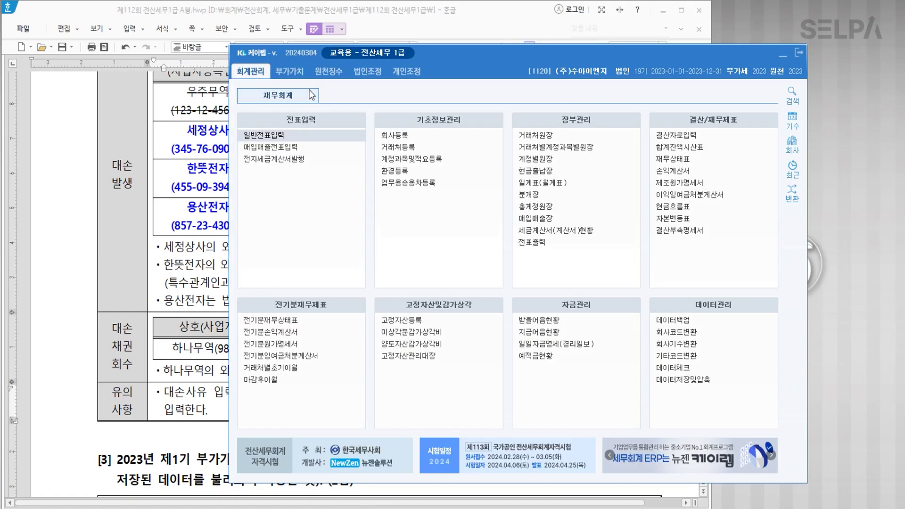
# Open the 대손세액공제신고서 under 부가가치 and set the period to months 10–12.
pyautogui.click(302, 74)
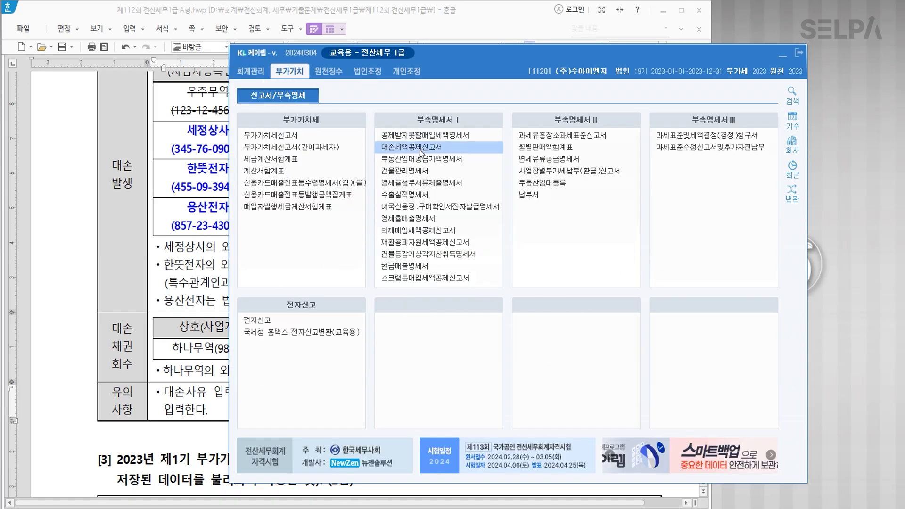
pyautogui.click(782, 55)
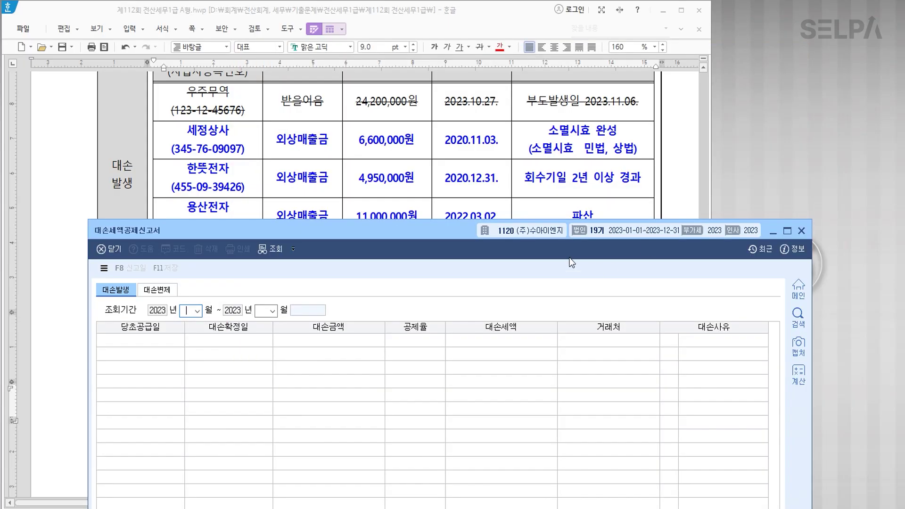
pyautogui.moveTo(448, 232); pyautogui.dragTo(494, 222)
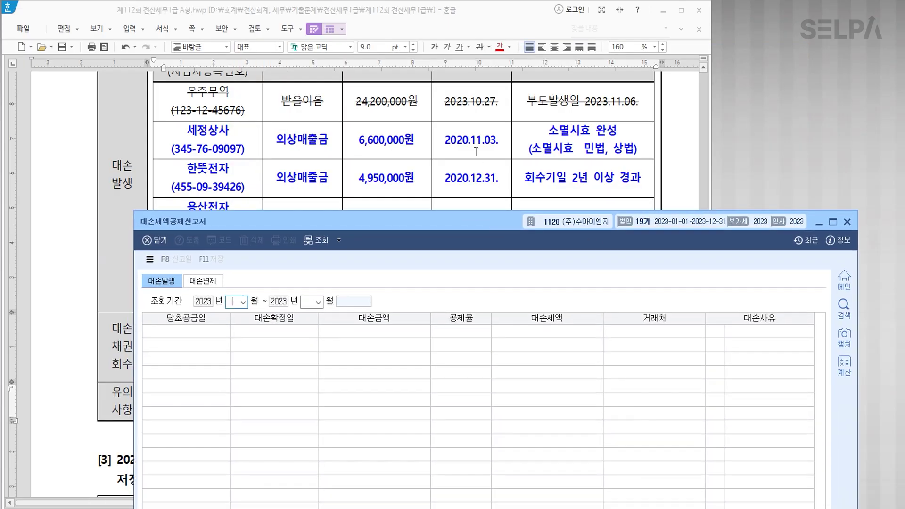
pyautogui.scroll(2, 476, 151)
pyautogui.scroll(2, 476, 151)
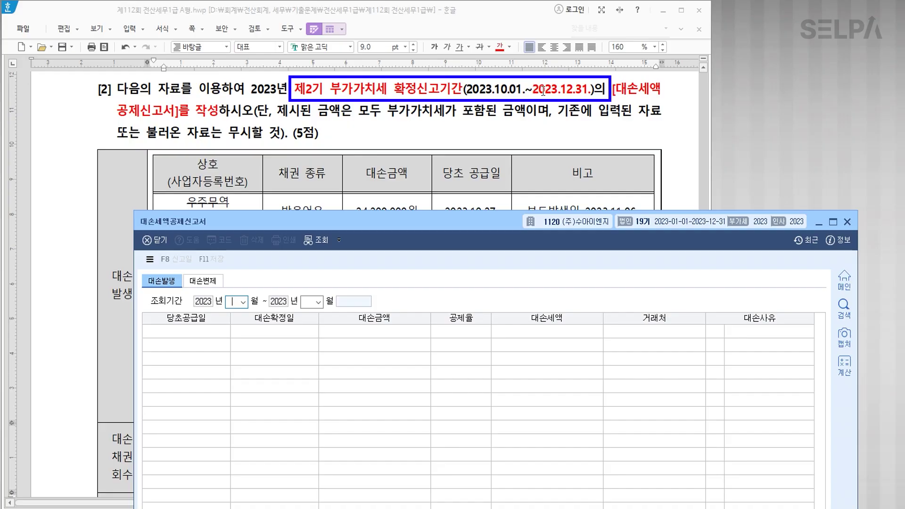
pyautogui.write('10')
pyautogui.press('Return')
pyautogui.write('12')
pyautogui.press('Return')
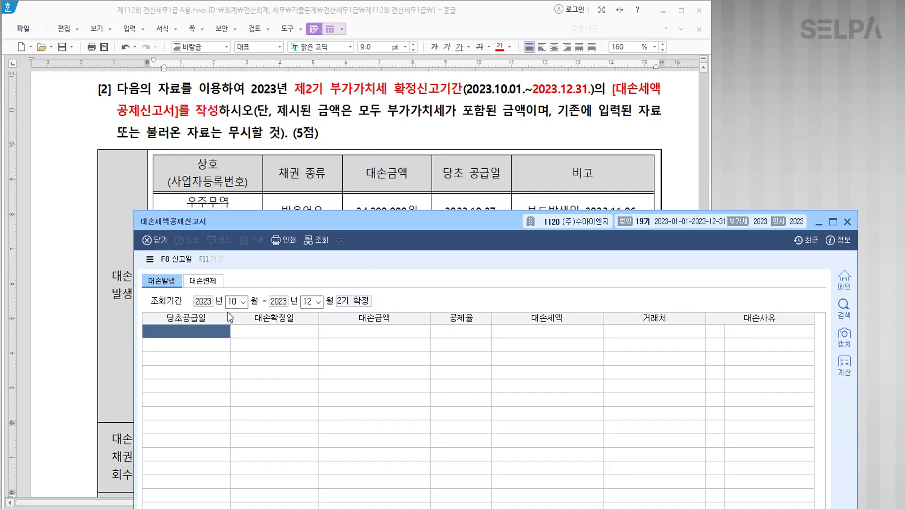
# Enter supply date 2020-11-03, confirmation date 2023-11-03 and bad-debt amount 6,600,000 (tax 600,000).
pyautogui.scroll(-4, 419, 181)
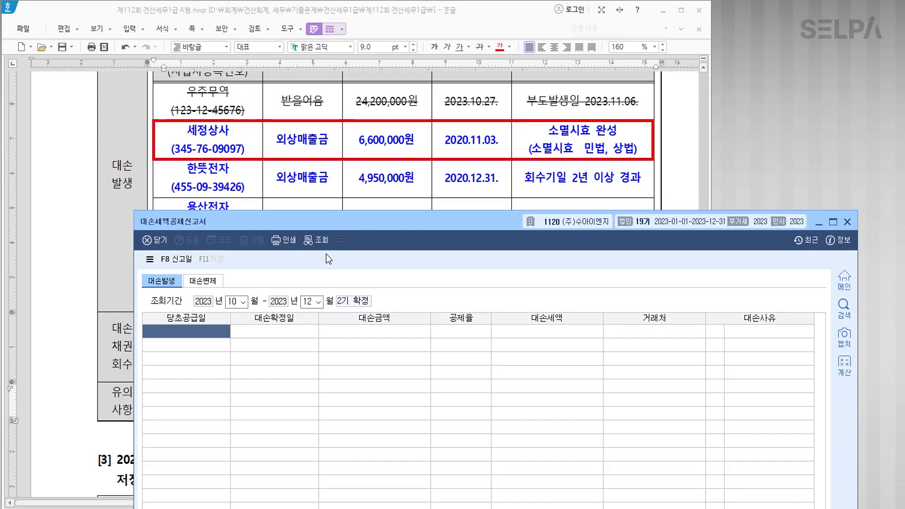
pyautogui.write('2020-')
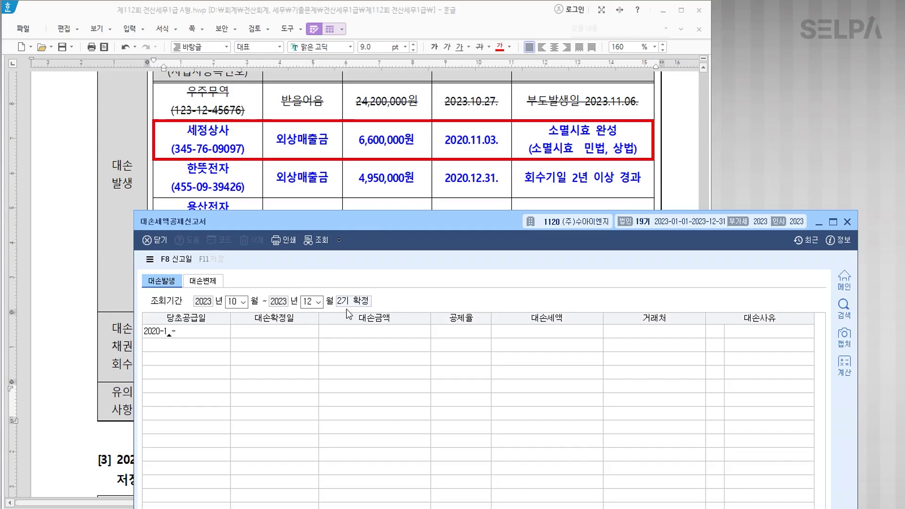
pyautogui.write('11-03')
pyautogui.press('Return')
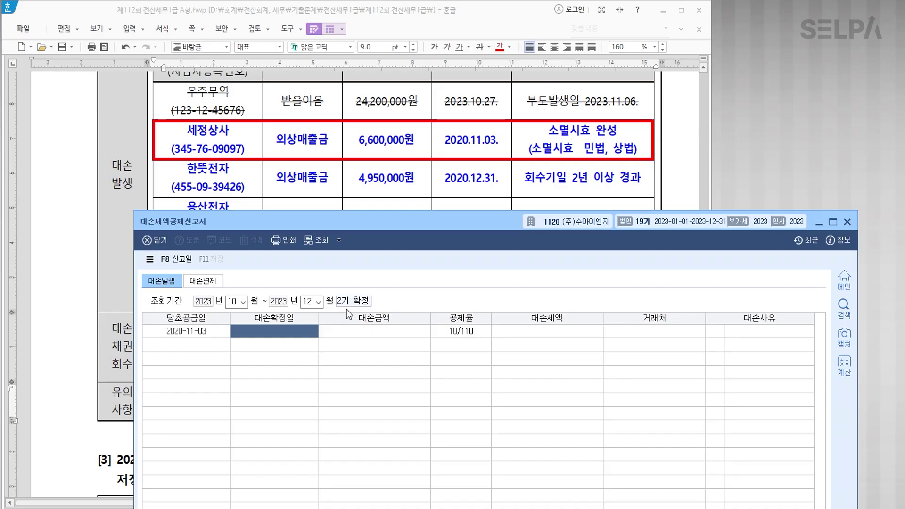
pyautogui.scroll(-5, 398, 201)
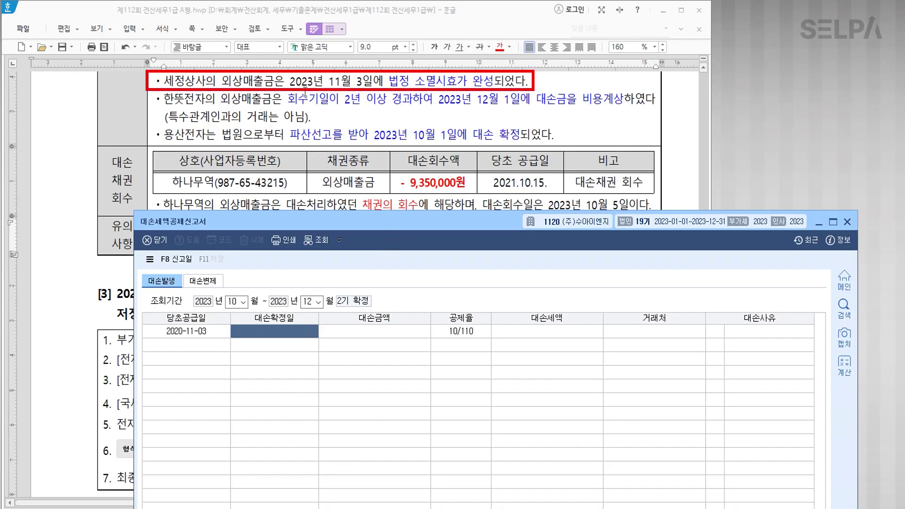
pyautogui.write('2023-11-03')
pyautogui.press('Return')
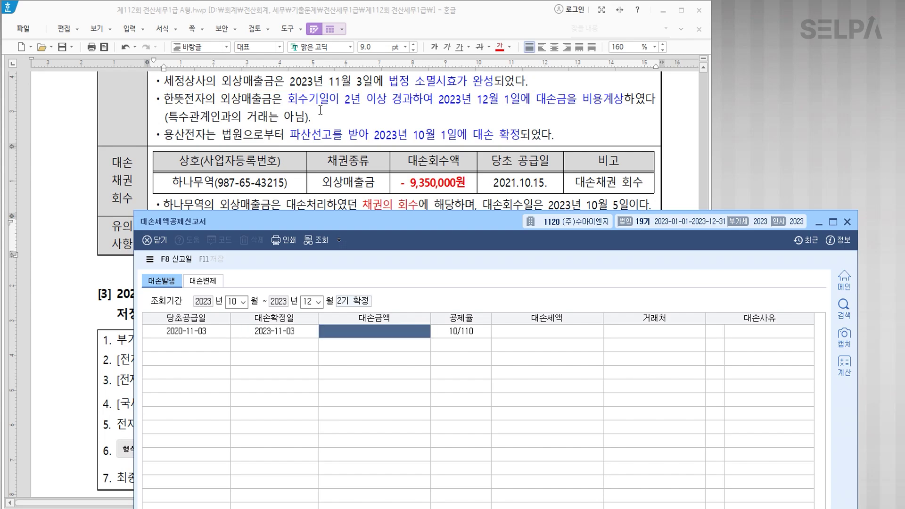
pyautogui.scroll(5, 358, 132)
pyautogui.scroll(-1, 393, 148)
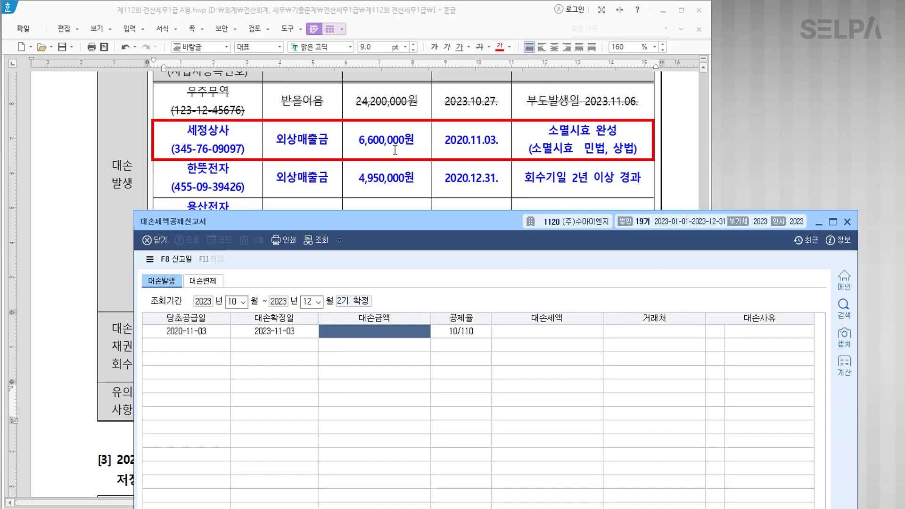
pyautogui.write('6600000')
pyautogui.press('Return')
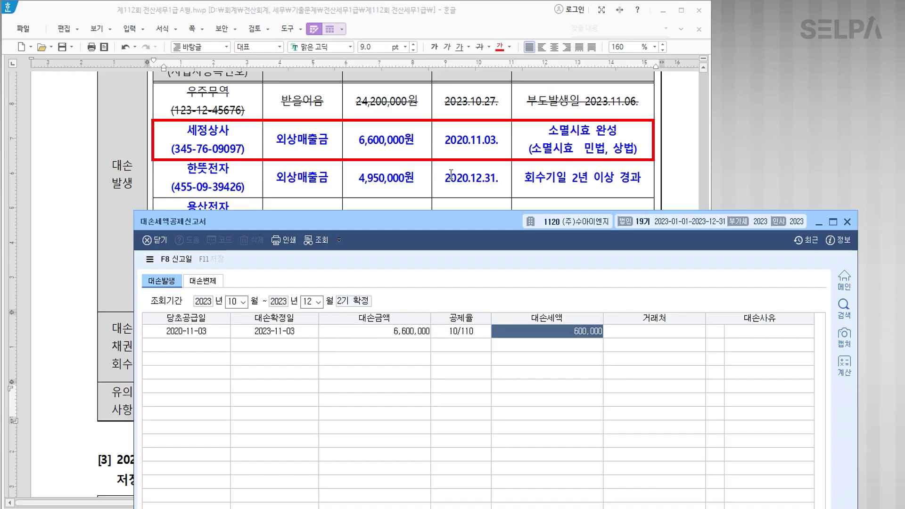
pyautogui.press('Return')
# Set the customer to 세정상사 via F2 and the reason to 6 소멸시효완성.
pyautogui.press('F2')
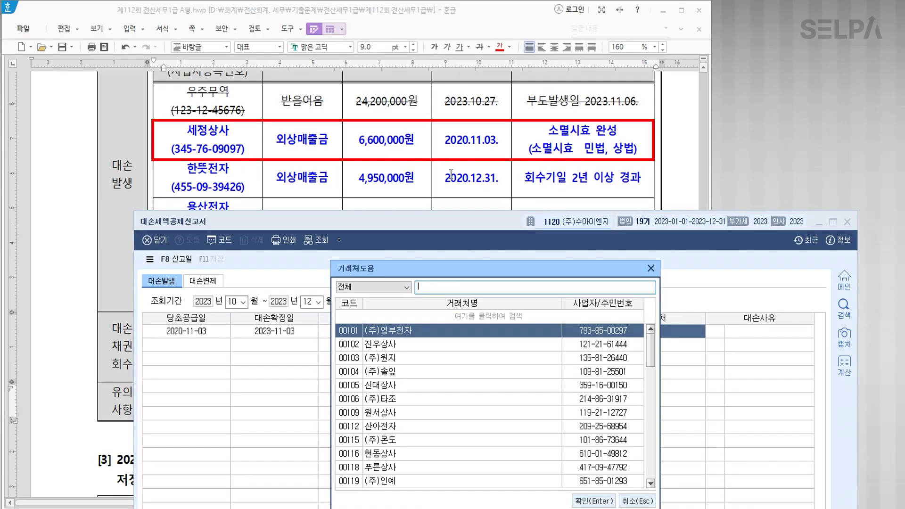
pyautogui.write('세정')
pyautogui.press('Return')
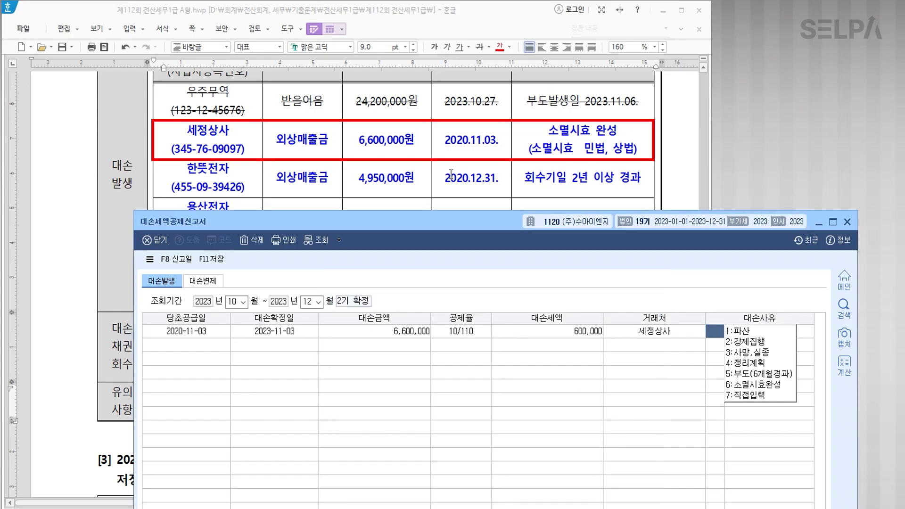
pyautogui.write('6')
pyautogui.press('Return')
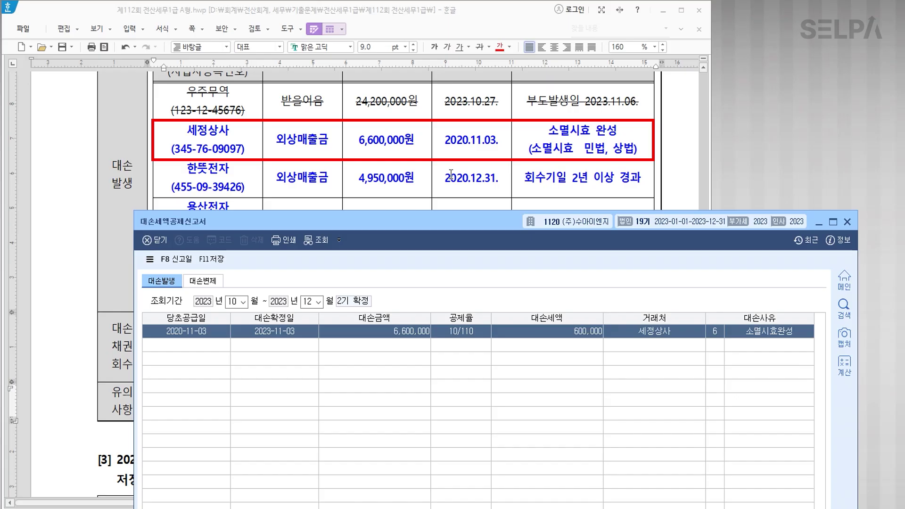
pyautogui.press('Return')
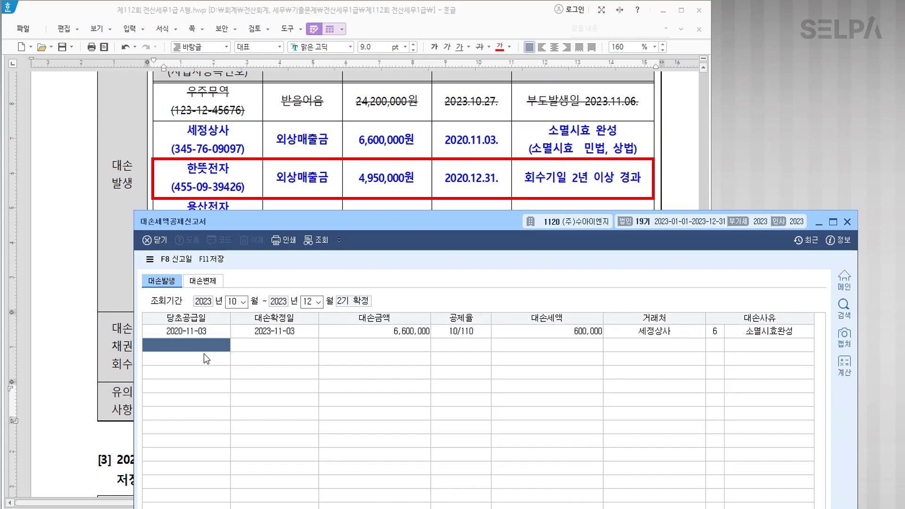
# Enter supply date 2020-12-31, confirmation date 2023-12-01 and amount 4,950,000 in row 2.
pyautogui.write('2020-12-31')
pyautogui.press('Return')
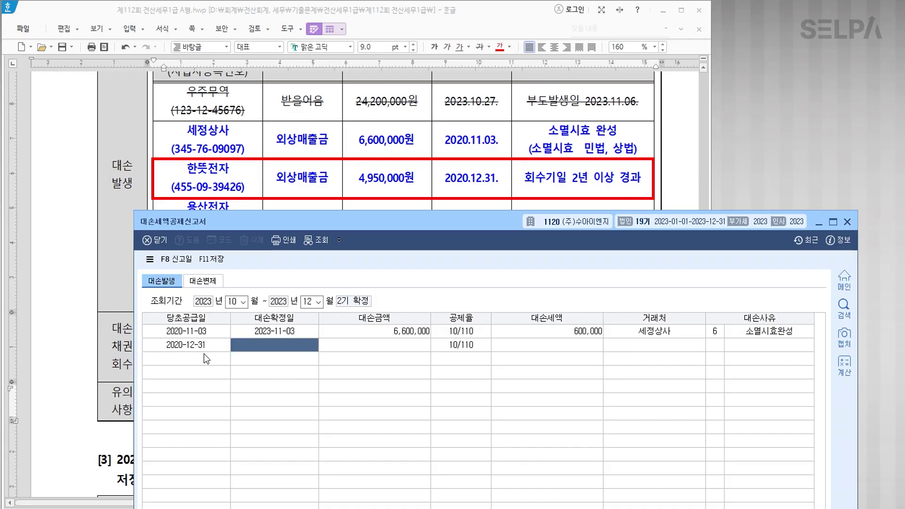
pyautogui.scroll(-5, 410, 169)
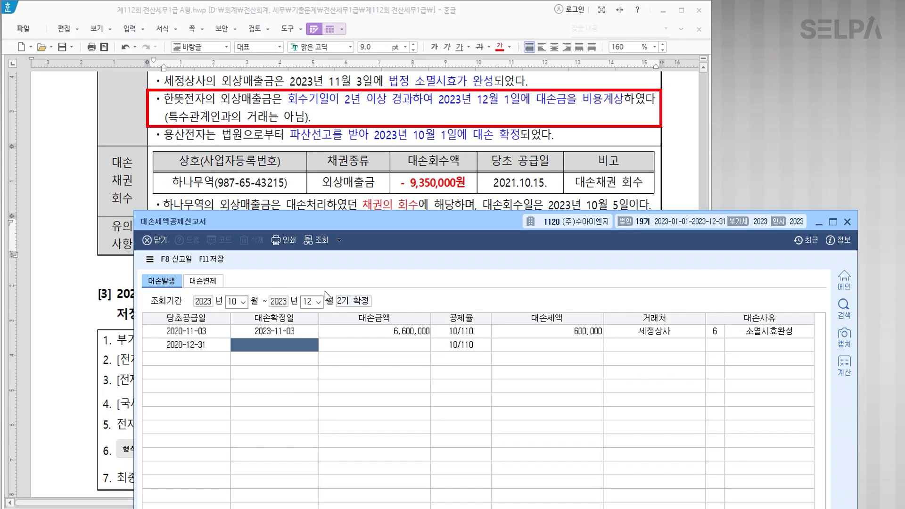
pyautogui.write('2023-12-01')
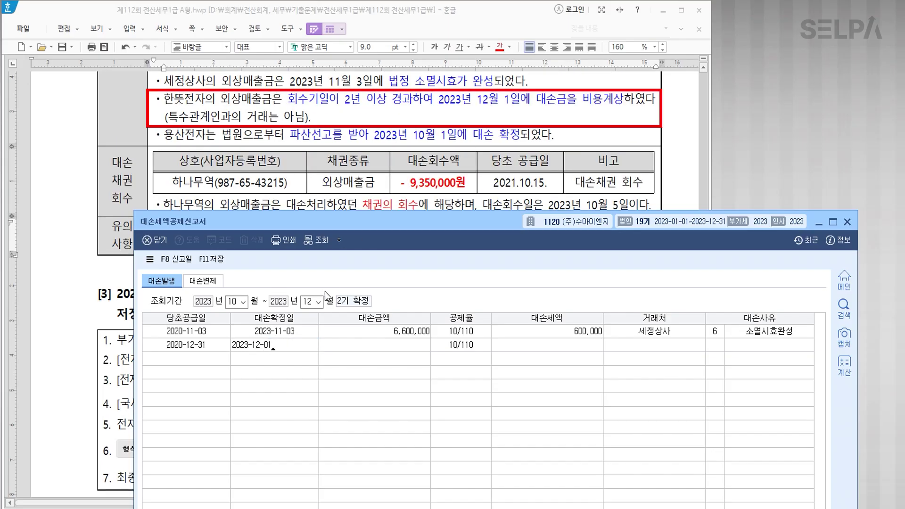
pyautogui.press('Return')
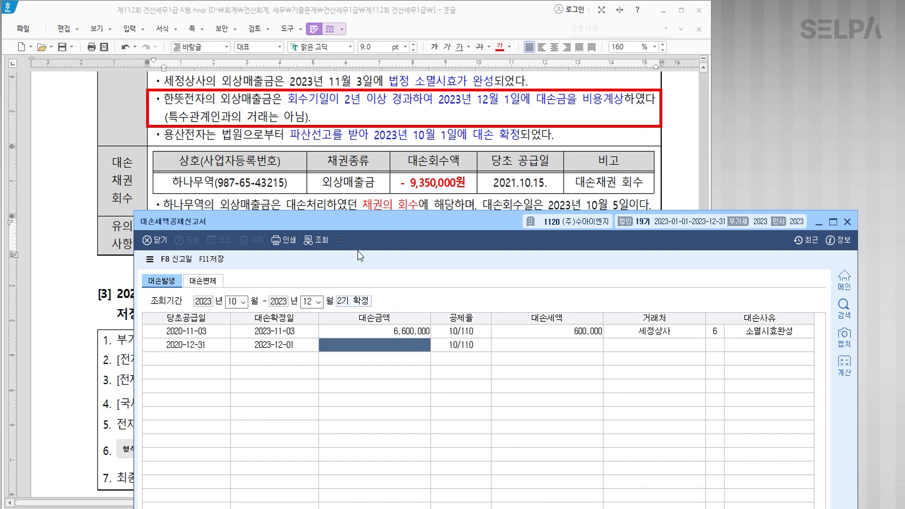
pyautogui.scroll(3, 516, 122)
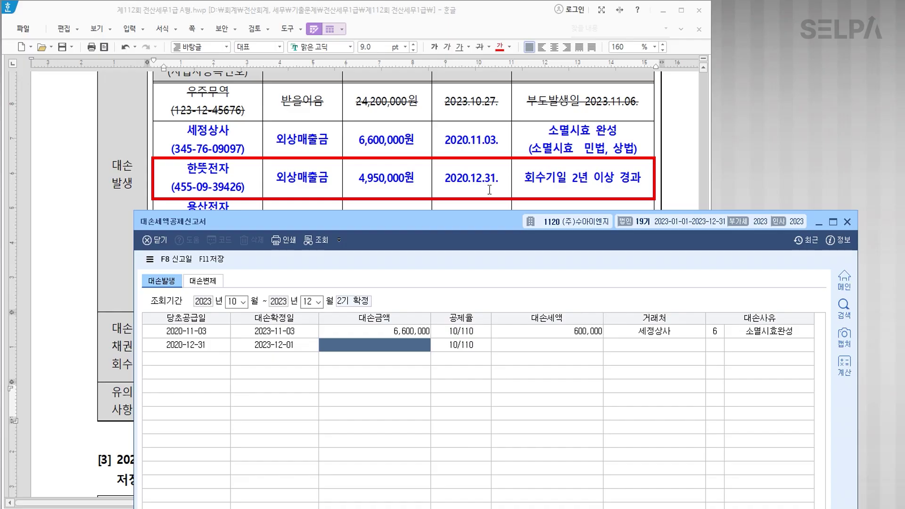
pyautogui.write('4950000')
pyautogui.press('Return')
pyautogui.press('Return')
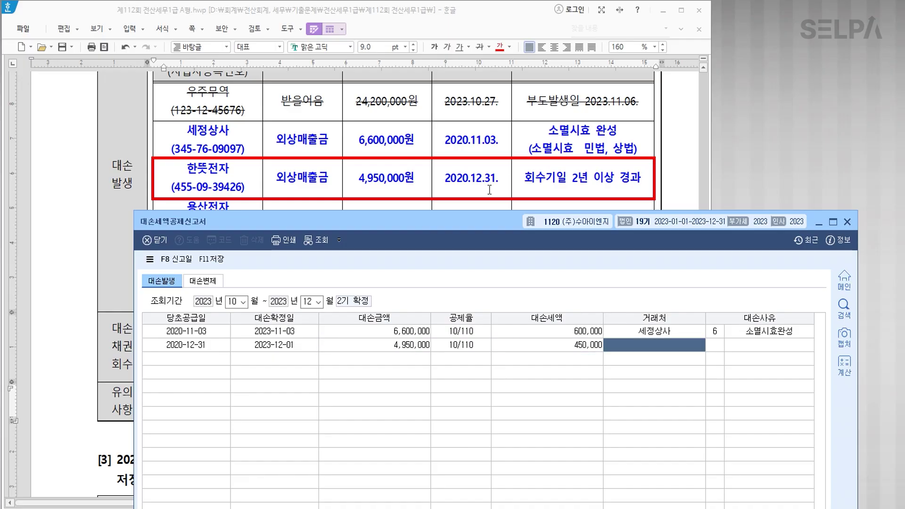
# Pick 한뜻전자 as customer and enter reason 7 직접입력 '회수기일 2년 이상 경과'.
pyautogui.write('한')
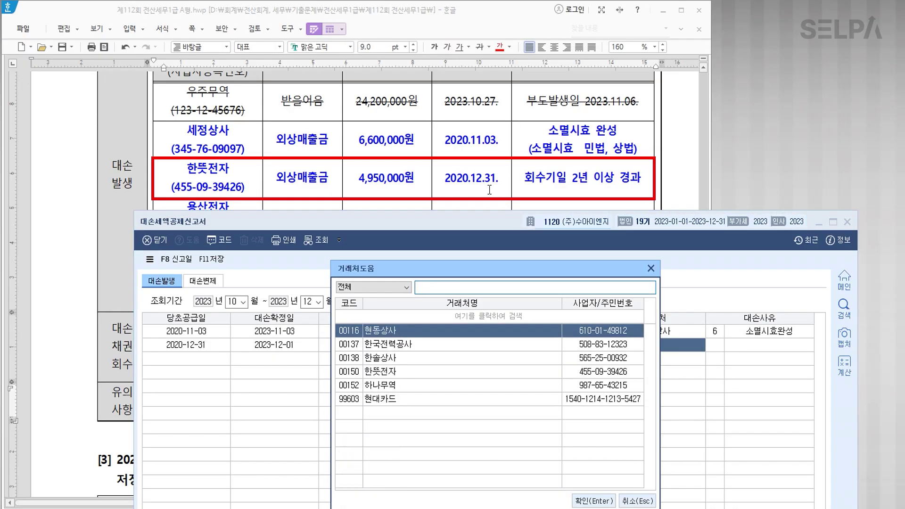
pyautogui.press('Down')
pyautogui.press('Down')
pyautogui.press('Return')
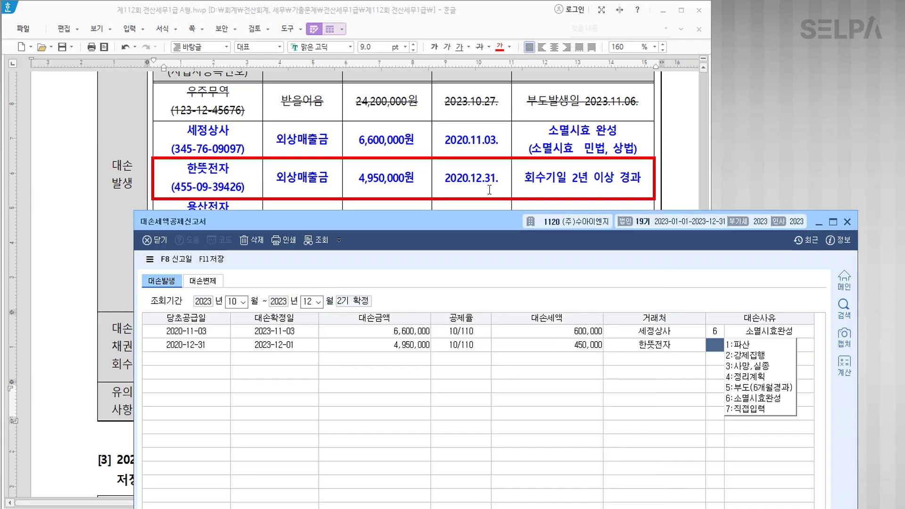
pyautogui.write('7')
pyautogui.press('Return')
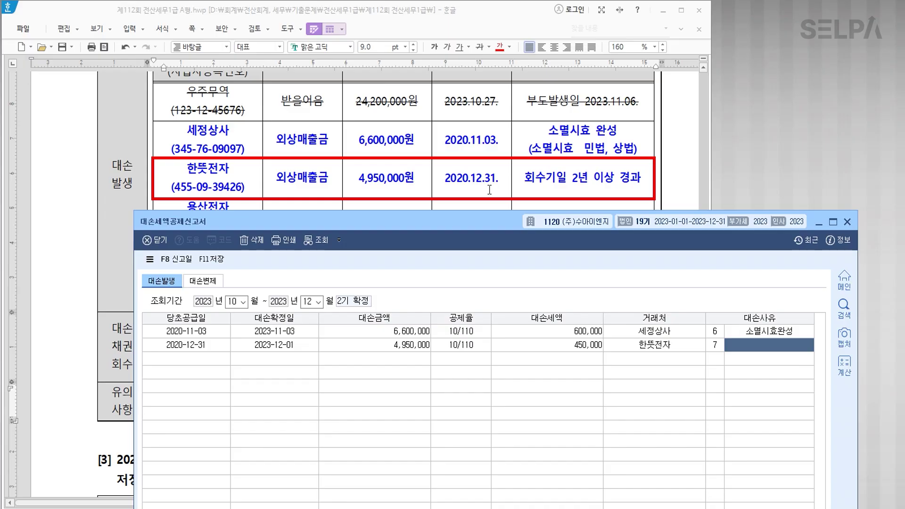
pyautogui.write('회수기')
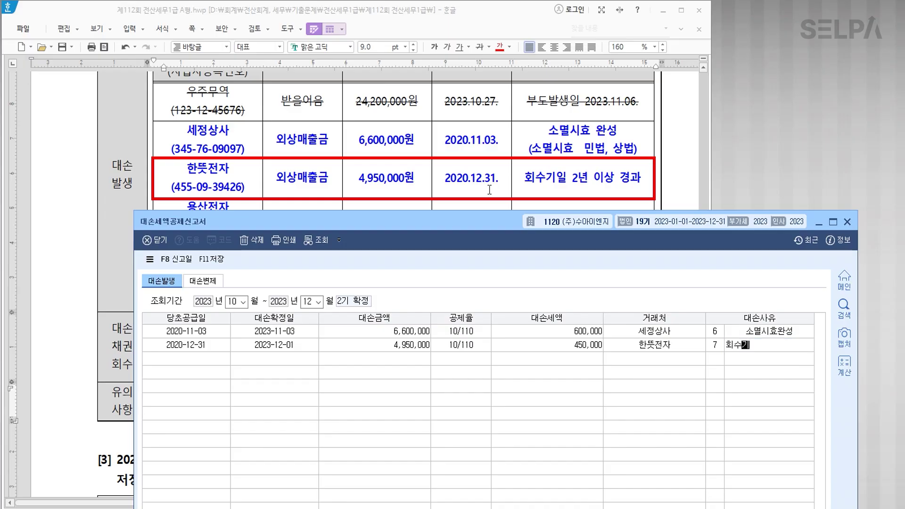
pyautogui.write('일 2년 이상')
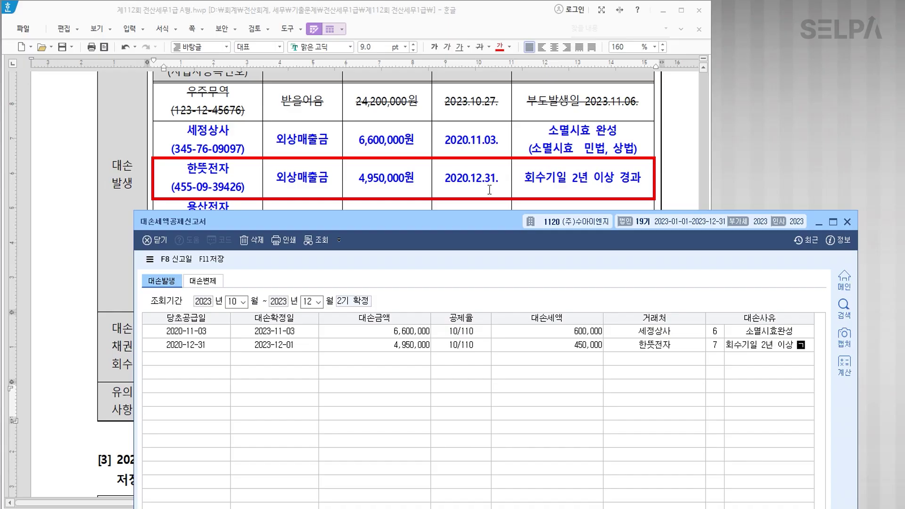
pyautogui.write(' 경과')
pyautogui.press('Return')
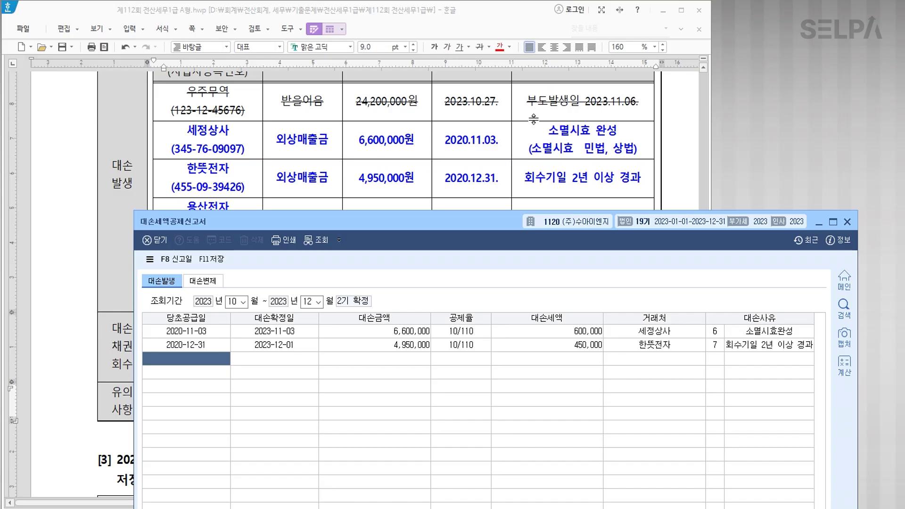
# Enter supply date 2022-03-02, confirmation date 2023-10-01 and amount 11,000,000 in row 3.
pyautogui.scroll(-2, 524, 138)
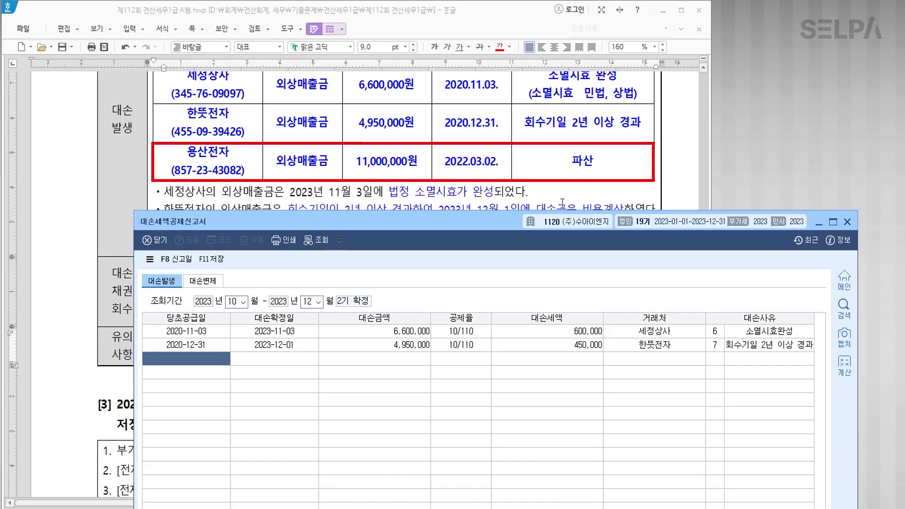
pyautogui.write('2022-03-')
pyautogui.write('0302')
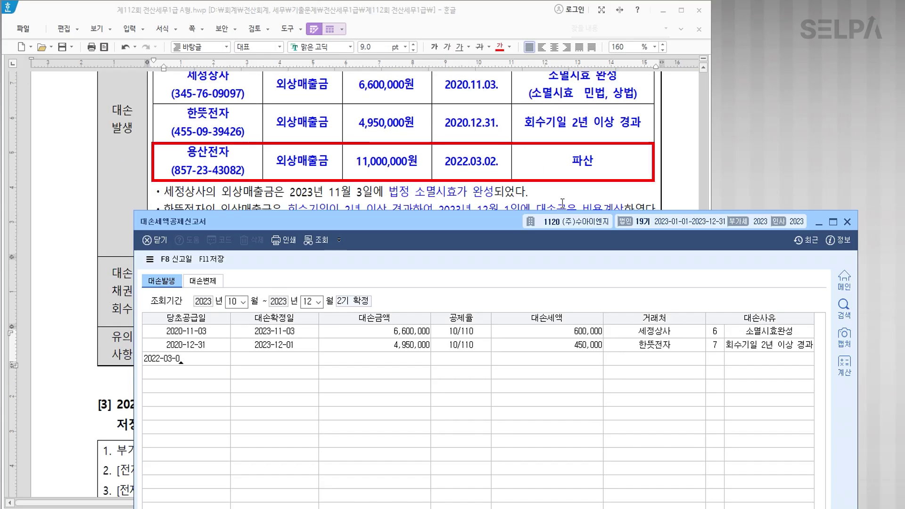
pyautogui.press('Return')
pyautogui.scroll(-2, 592, 194)
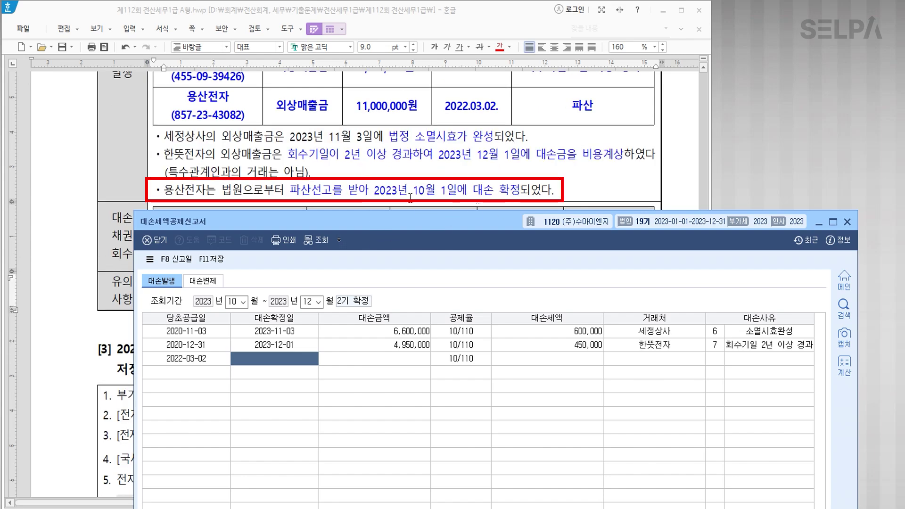
pyautogui.write('2023-10-01')
pyautogui.press('Return')
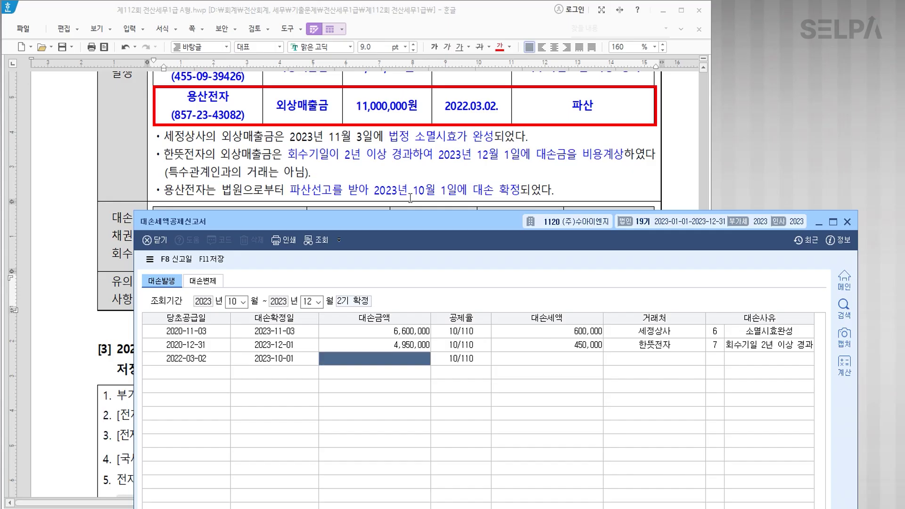
pyautogui.write('11000000')
pyautogui.press('Return')
pyautogui.press('Return')
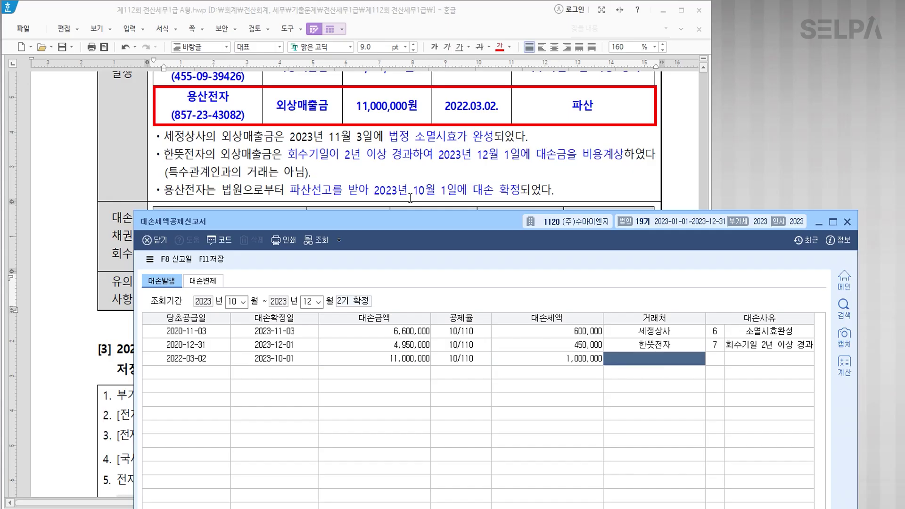
# Set the customer to 용산전자 via F2 and the reason to 1 파산.
pyautogui.press('F2')
pyautogui.write('용산전자')
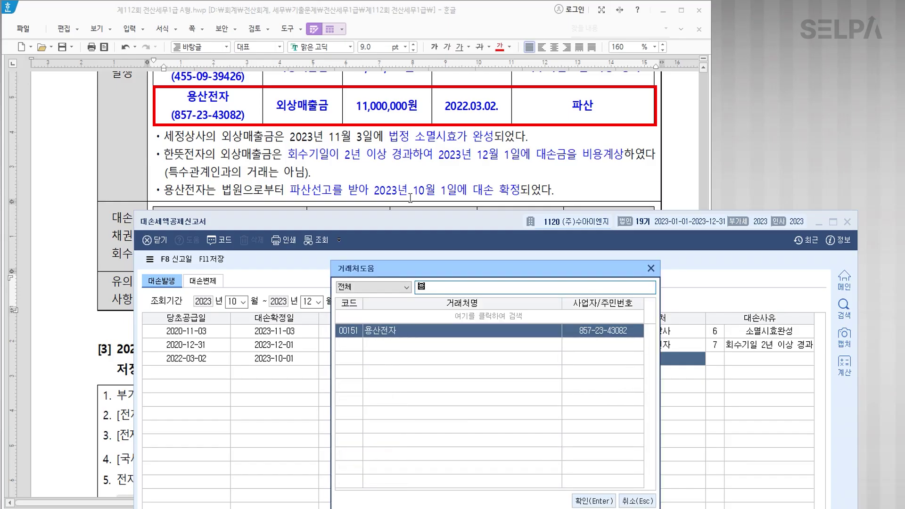
pyautogui.press('Return')
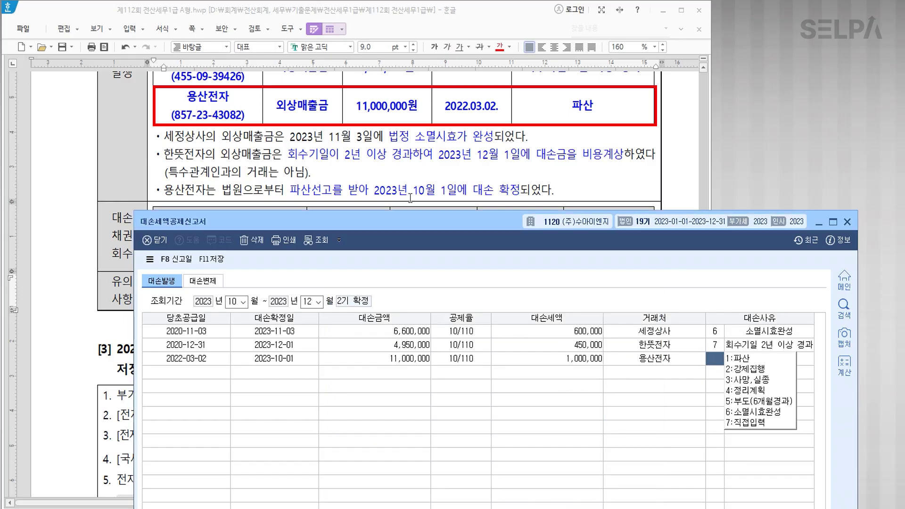
pyautogui.write('1')
pyautogui.press('Return')
pyautogui.press('Return')
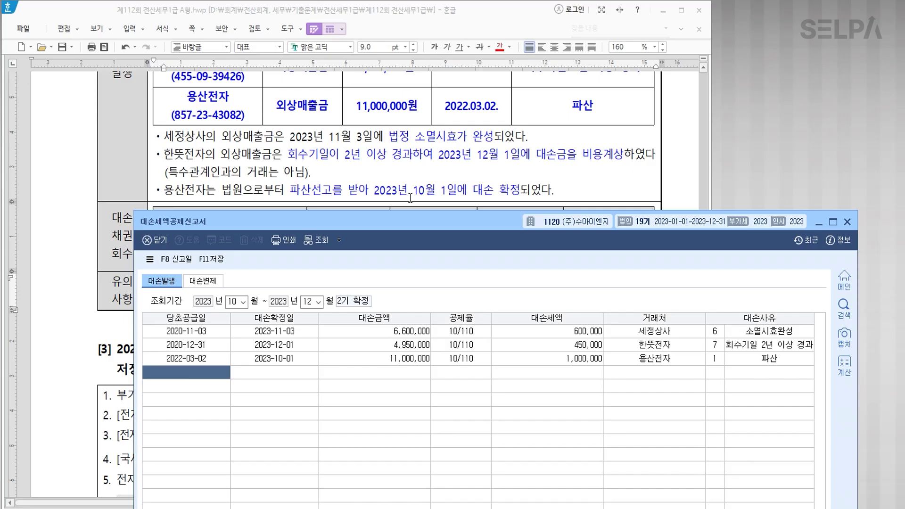
# Enter supply date 2021-10-15, confirmation date 2023-10-05 and recovered amount -9,350,000.
pyautogui.scroll(-2, 445, 147)
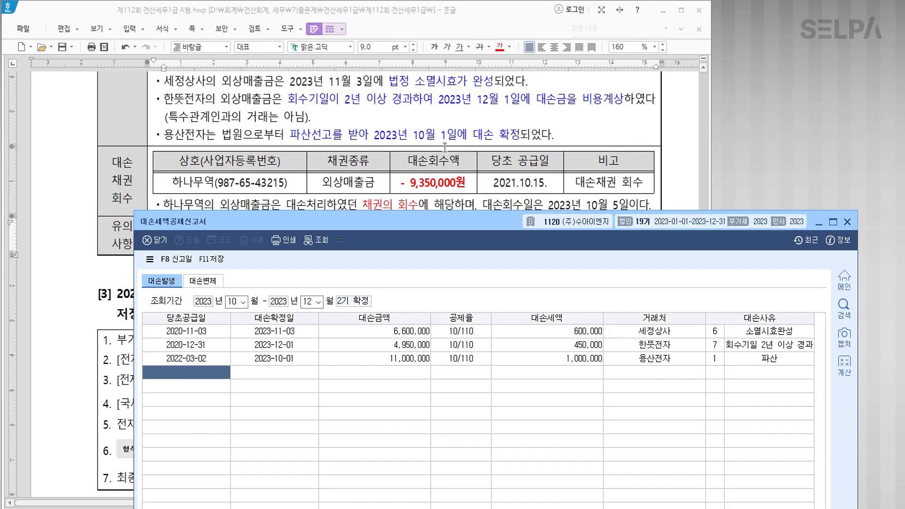
pyautogui.scroll(-2, 440, 170)
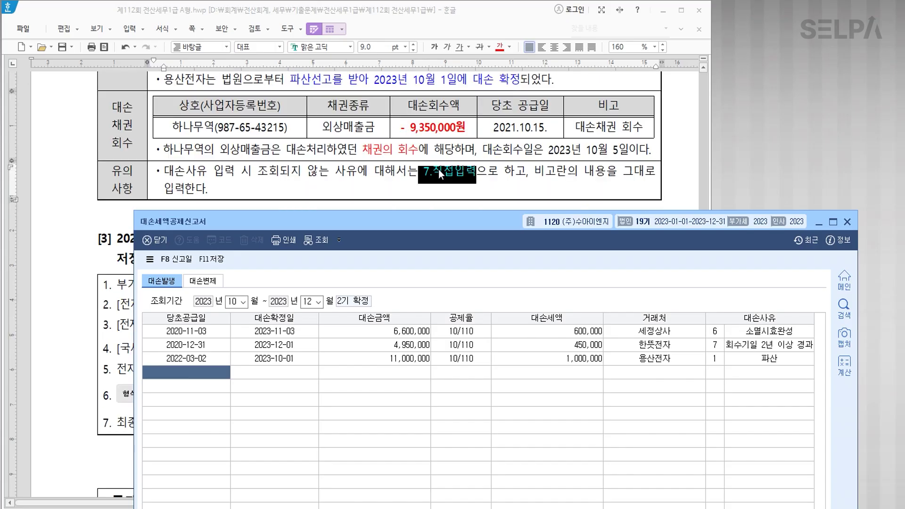
pyautogui.write('2021-10-15')
pyautogui.press('Return')
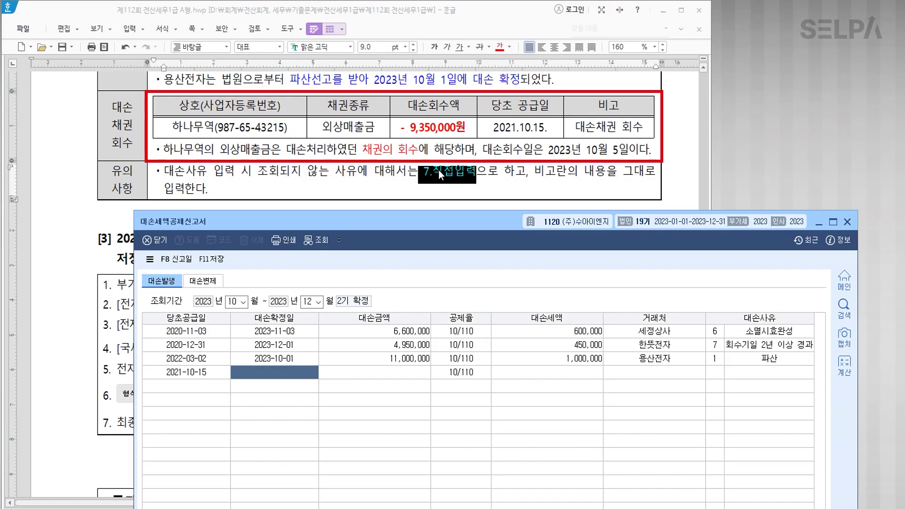
pyautogui.write('20')
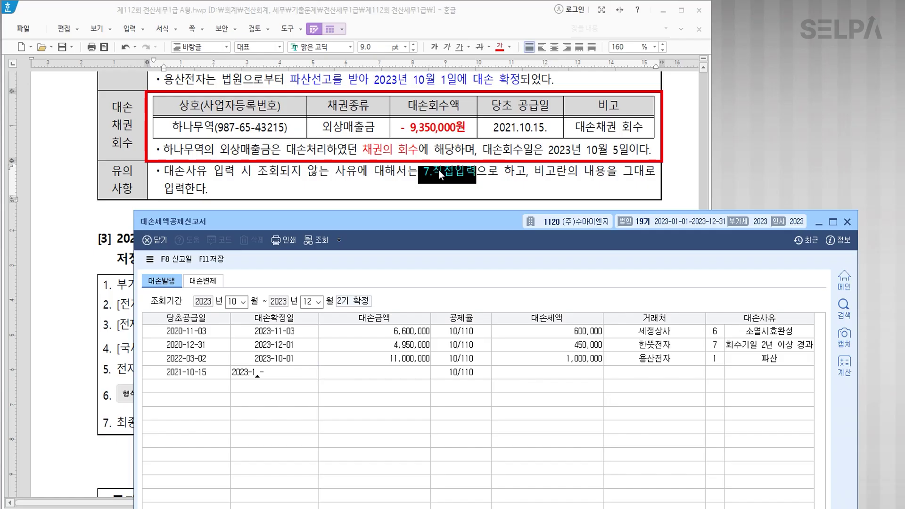
pyautogui.write('23-10-05')
pyautogui.press('Return')
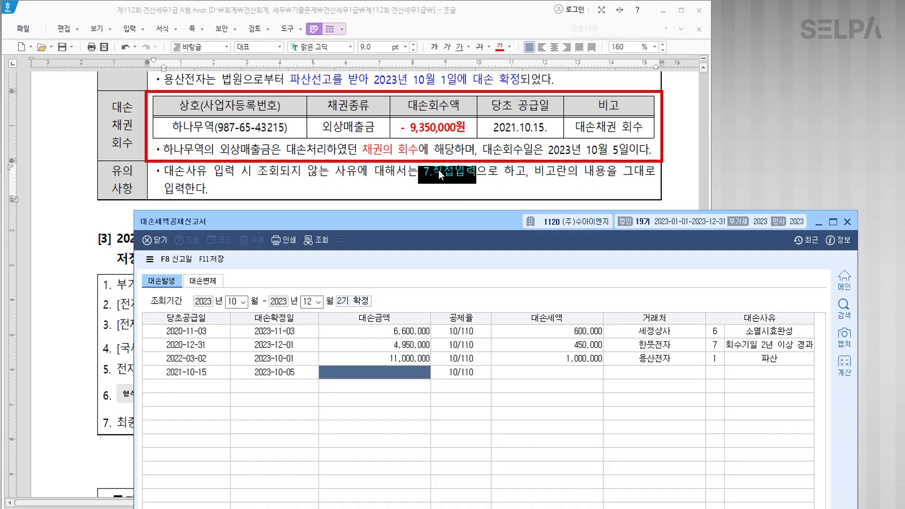
pyautogui.write('-9,350,000')
pyautogui.press('Return')
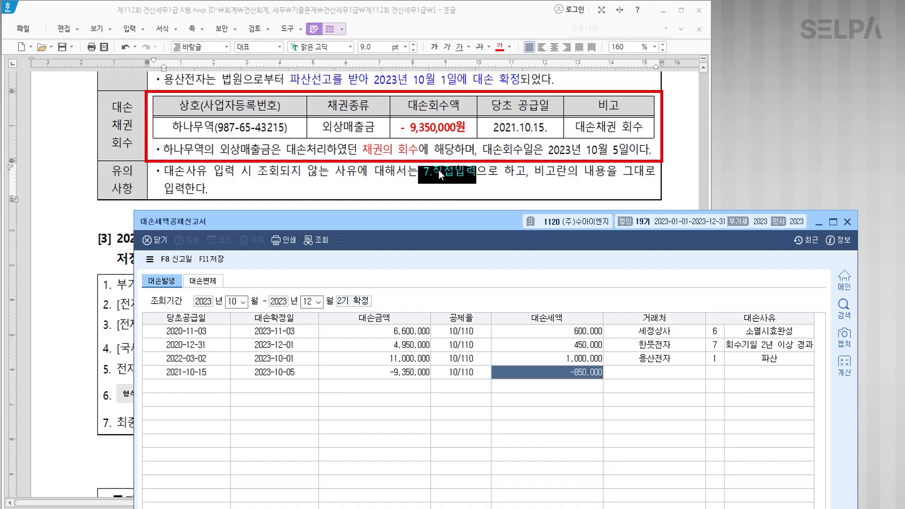
pyautogui.press('Return')
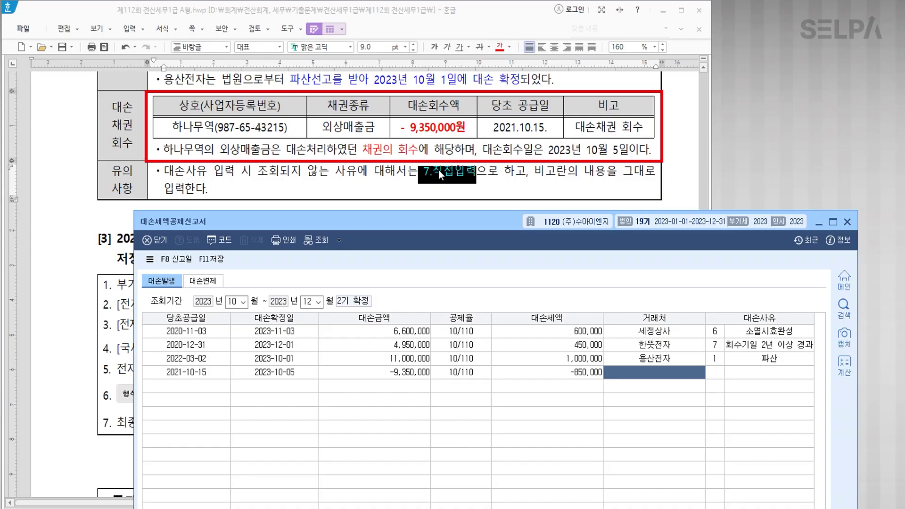
# Set the customer to 하나무역 and reason 7 직접입력 '대손채권 회수'.
pyautogui.press('F2')
pyautogui.write('하나')
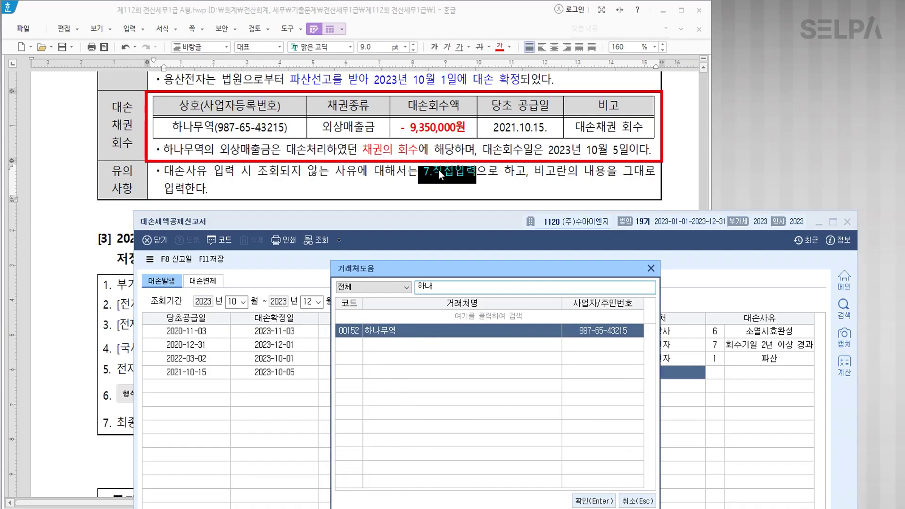
pyautogui.press('Return')
pyautogui.write('7')
pyautogui.press('Return')
pyautogui.write('대')
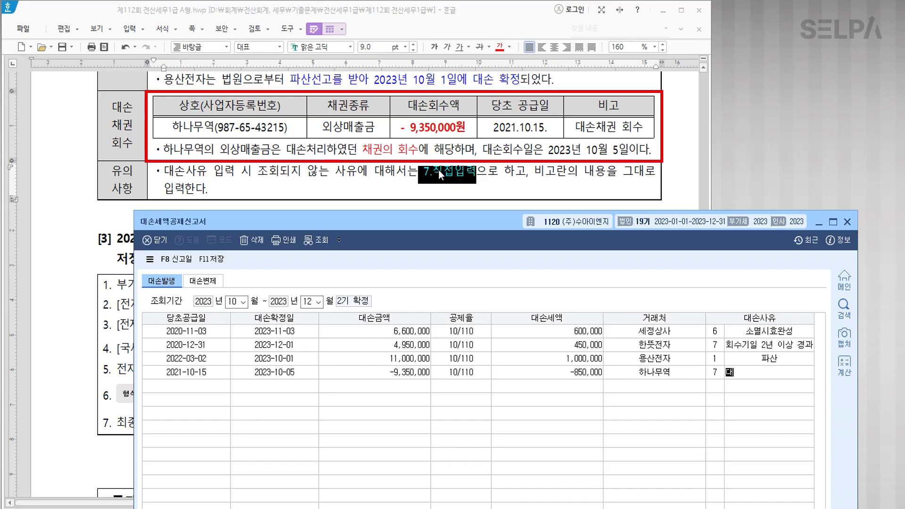
pyautogui.write('손채권 ㅎ회수')
pyautogui.press('Return')
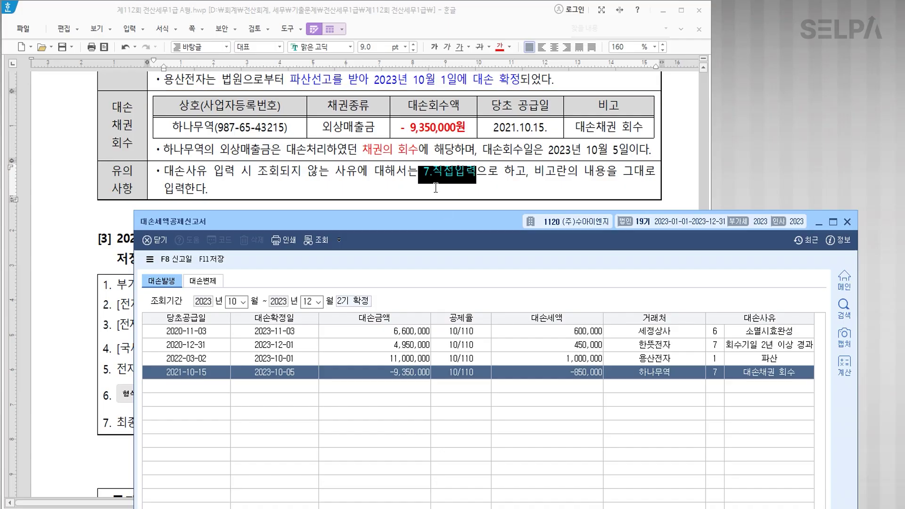
# Check the 13,200,000 total (tax 1,200,000) and save the report.
pyautogui.moveTo(458, 227); pyautogui.dragTo(432, 57)
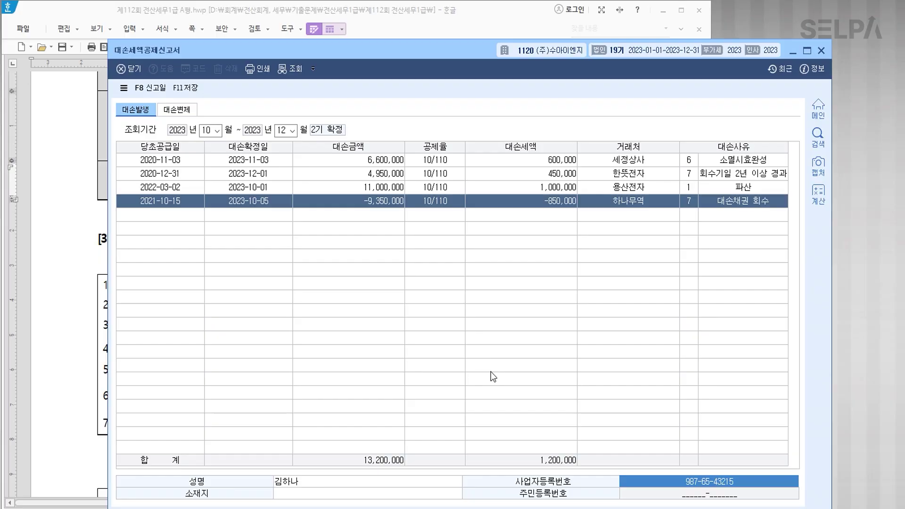
pyautogui.press('Return')
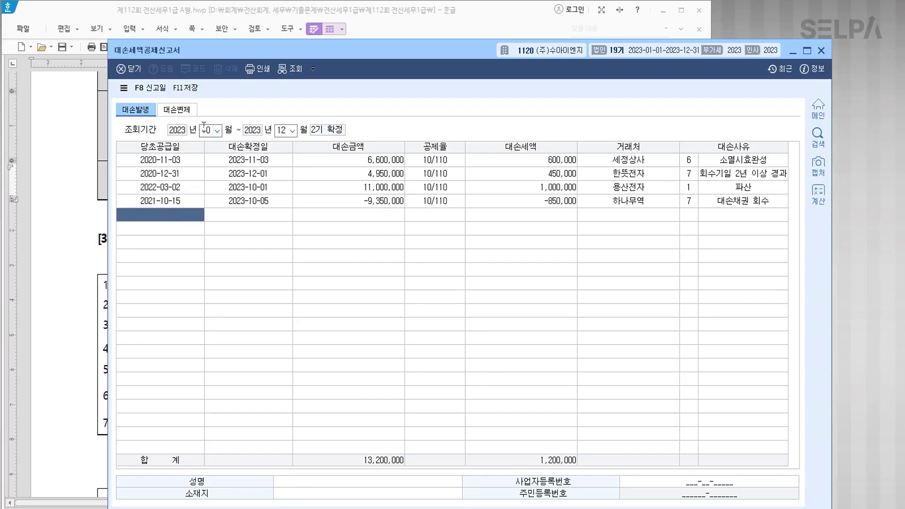
pyautogui.click(187, 88)
# Close the bad-debt report and colour item [3]'s e-filing phrase red in Hangul.
pyautogui.click(822, 51)
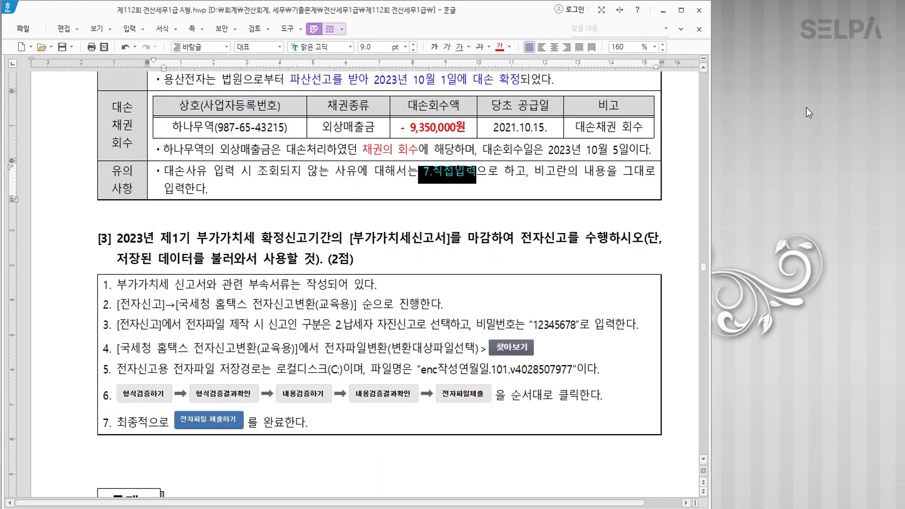
pyautogui.moveTo(353, 238); pyautogui.dragTo(613, 242)
pyautogui.click(500, 48)
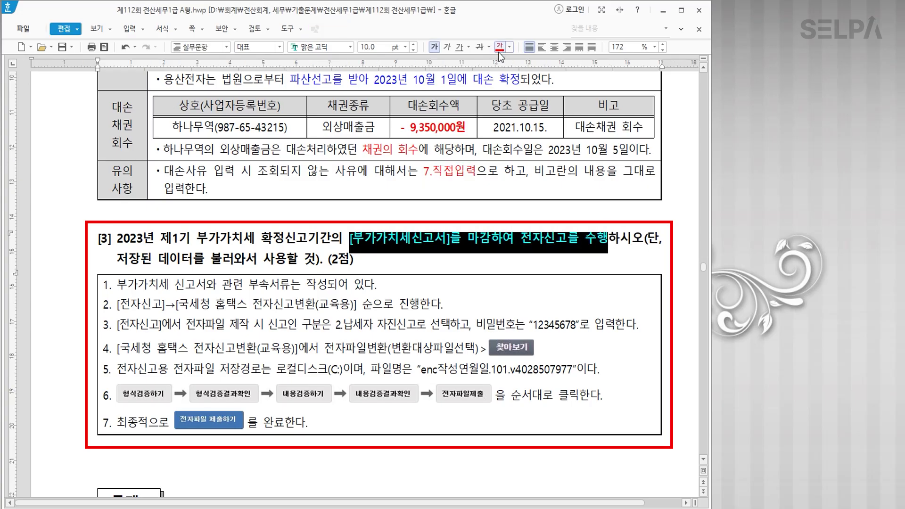
# Select 제1기 부가가치세 확정 in item [3], then return to KcLep and open menu search.
pyautogui.moveTo(160, 238); pyautogui.dragTo(279, 235)
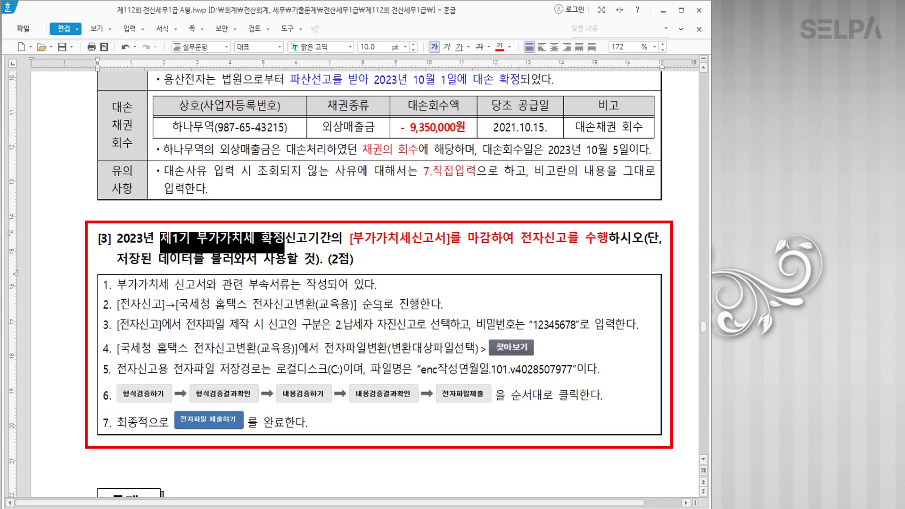
pyautogui.scroll(-2, 380, 306)
pyautogui.hotkey('alt', 'Tab')
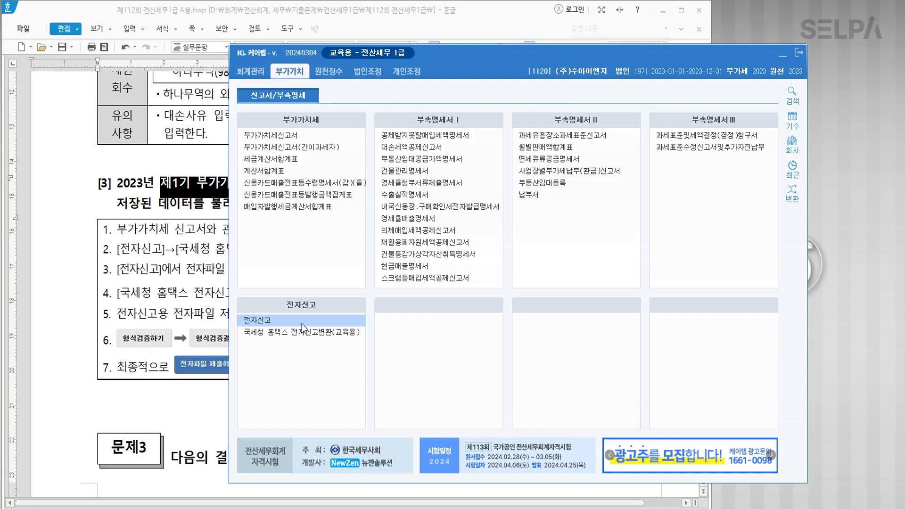
pyautogui.hotkey('ctrl', 'Return')
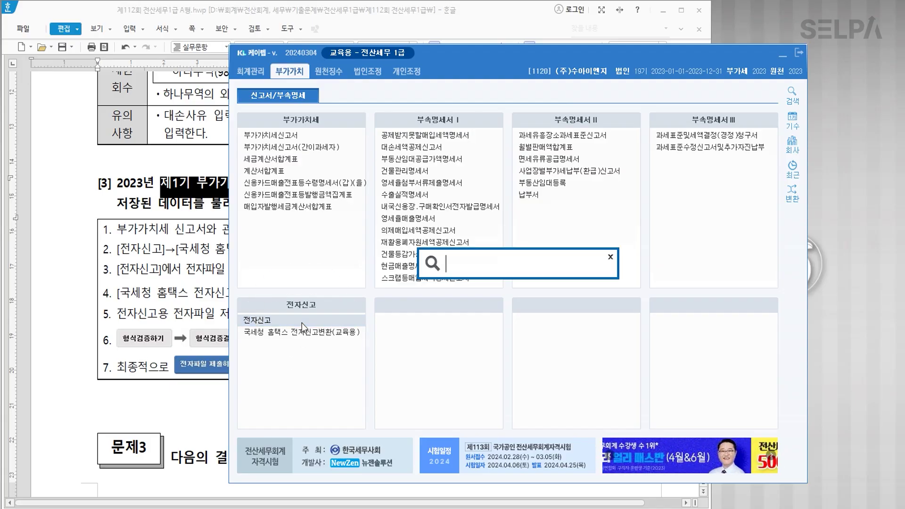
# Search menus for ㅈㅈㅅ (전자신고), cancel the results and return to the Hangul exam file.
pyautogui.write('ㅈㅈㅅ')
pyautogui.press('Return')
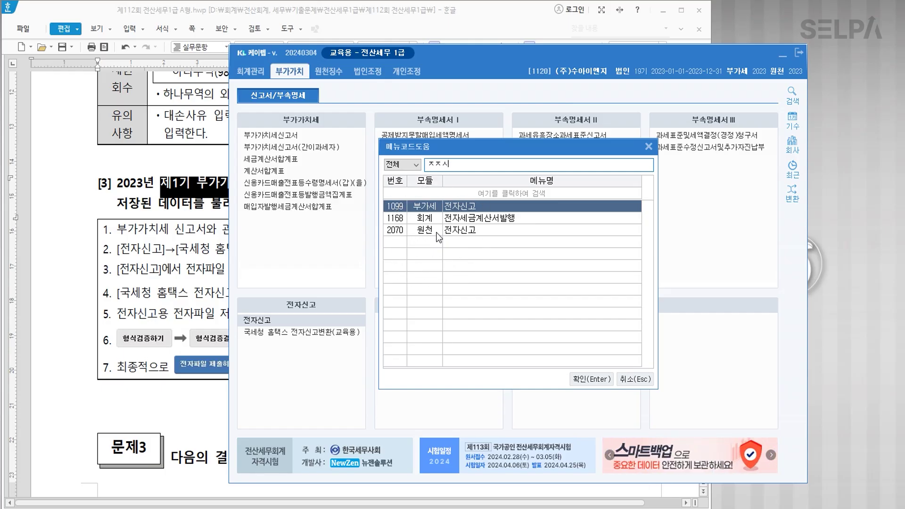
pyautogui.click(635, 379)
pyautogui.click(153, 197)
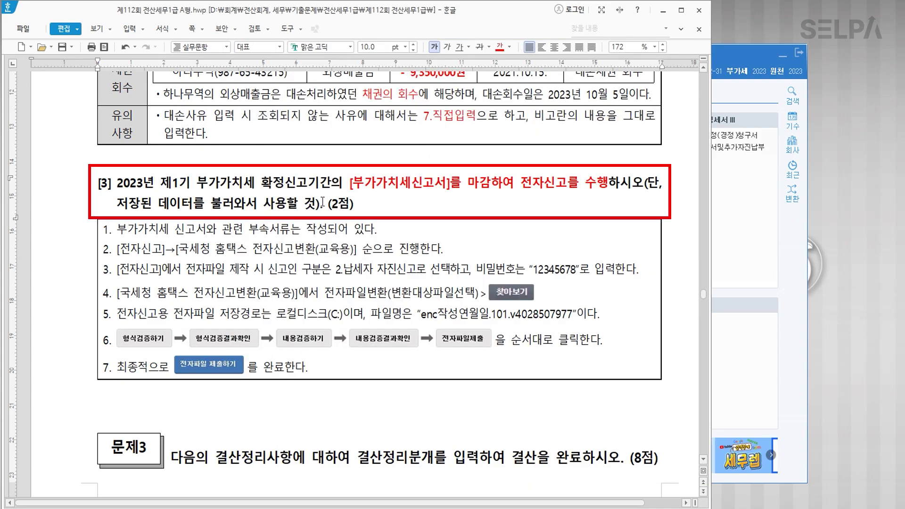
# Make the [부가가치세신고서]를 마감하여 phrase blue and 14 pt, then switch back to KcLep.
pyautogui.moveTo(349, 183); pyautogui.dragTo(514, 184)
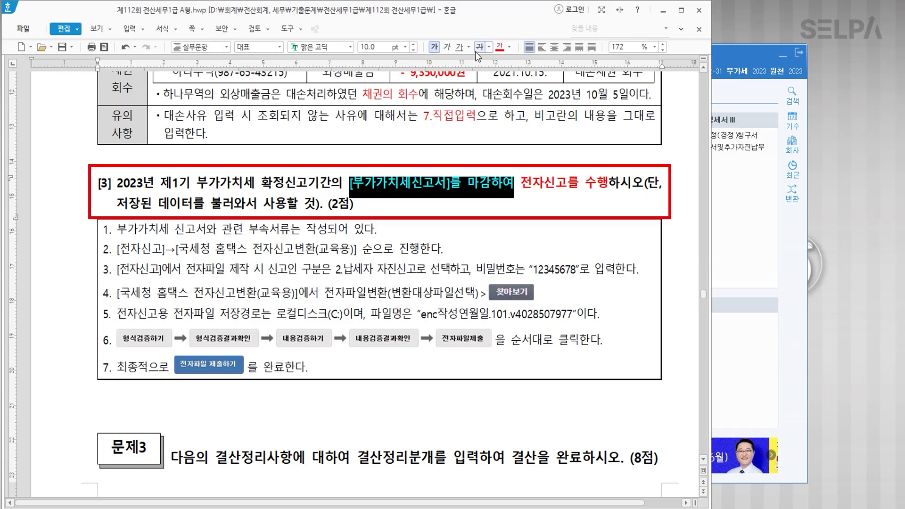
pyautogui.click(509, 47)
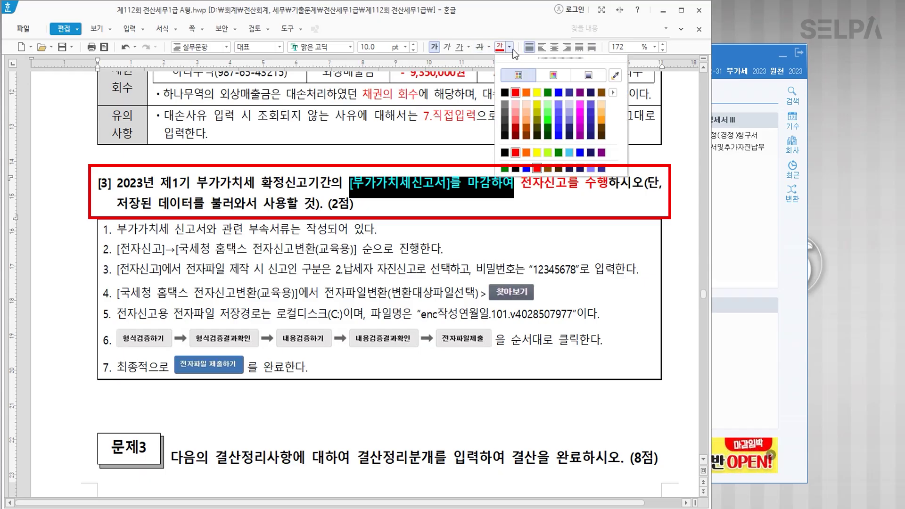
pyautogui.click(559, 93)
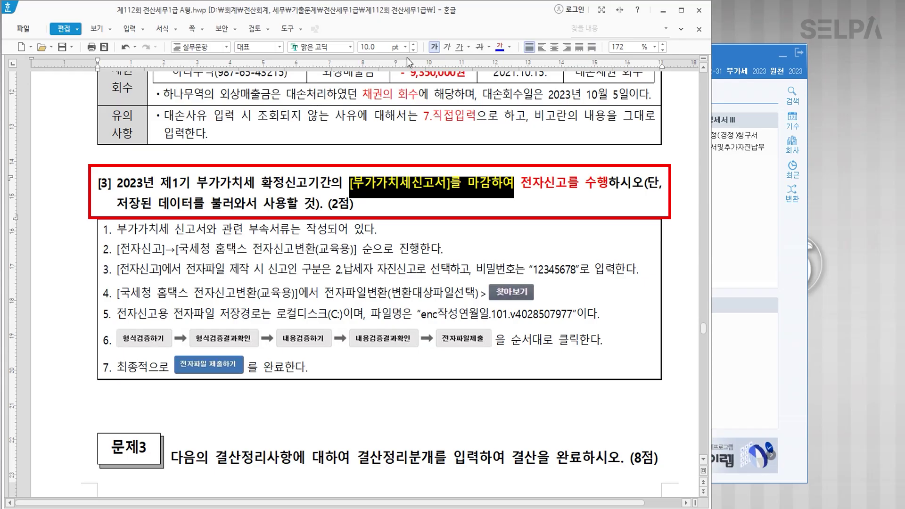
pyautogui.click(406, 48)
pyautogui.click(375, 136)
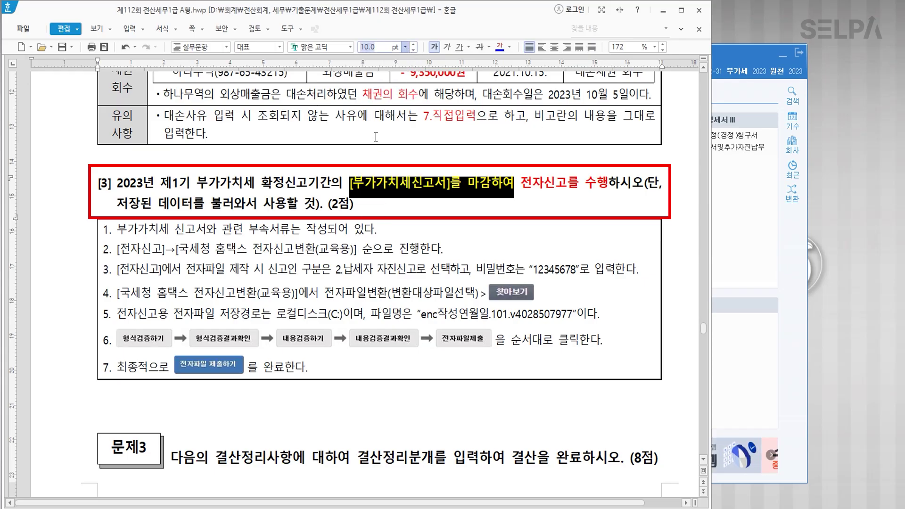
pyautogui.click(488, 234)
pyautogui.hotkey('alt', 'Tab')
pyautogui.click(261, 322)
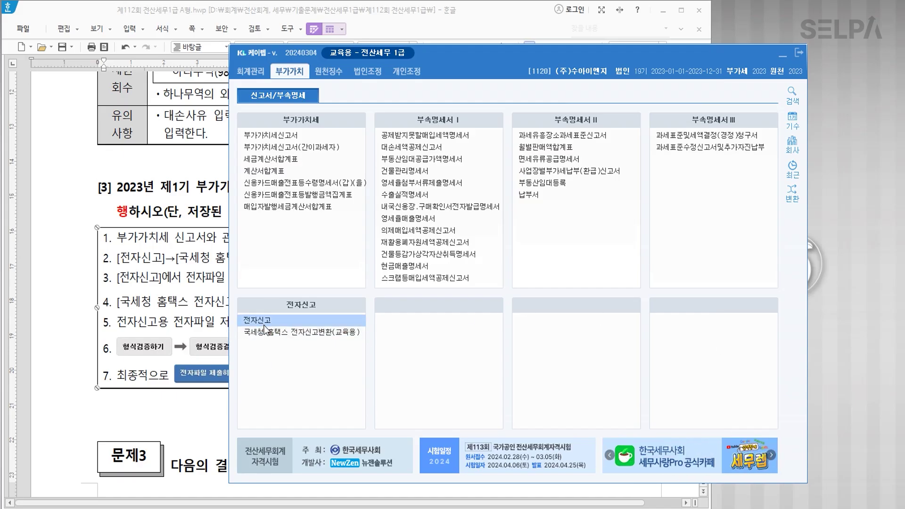
pyautogui.write('04')
pyautogui.press('Return')
pyautogui.write('06')
pyautogui.press('Return')
pyautogui.press('Return')
pyautogui.press('Return')
pyautogui.press('Return')
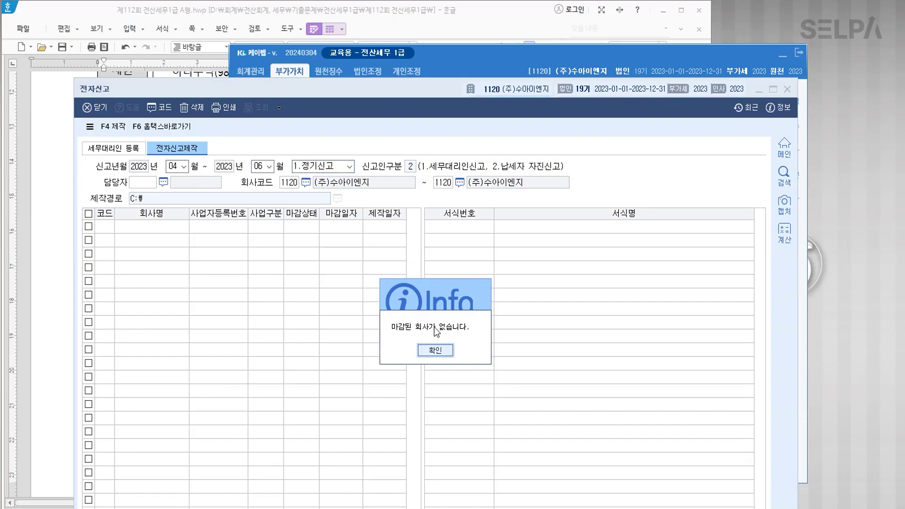
pyautogui.click(437, 349)
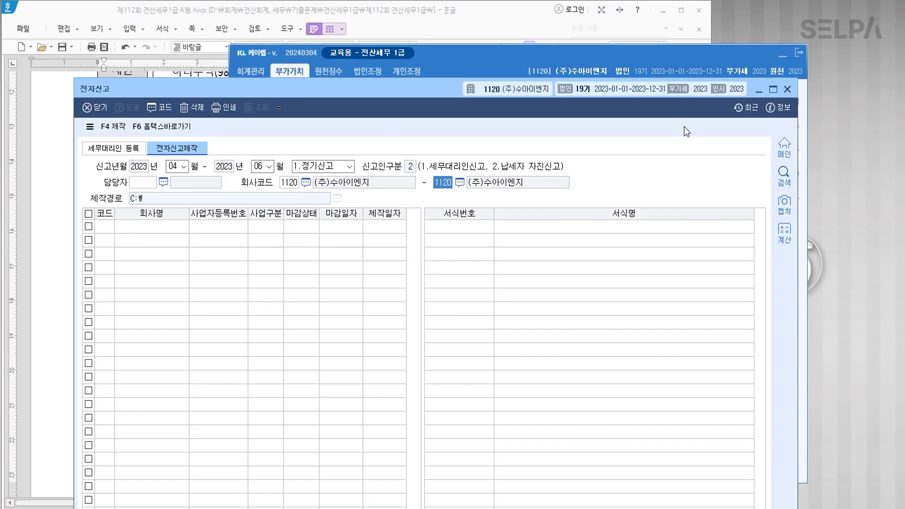
pyautogui.click(787, 89)
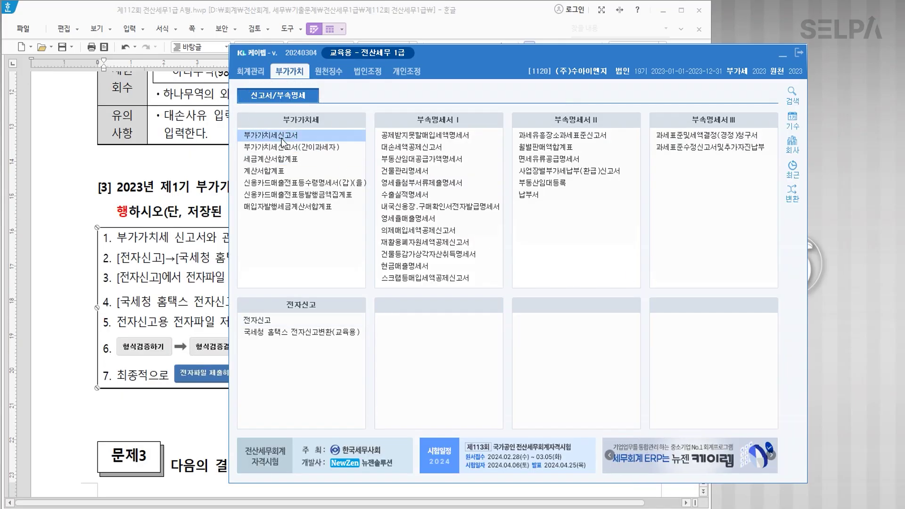
pyautogui.click(281, 138)
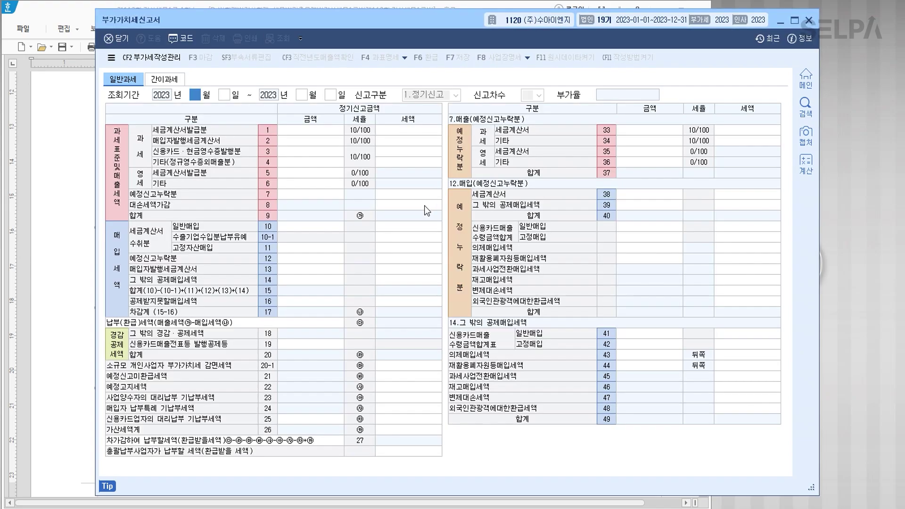
# Load the saved April–June (4–6) 2023 VAT return, close it with 마감 F3, and exit.
pyautogui.write('4')
pyautogui.press('Return')
pyautogui.press('Return')
pyautogui.write('6')
pyautogui.press('Return')
pyautogui.press('Return')
pyautogui.press('Return')
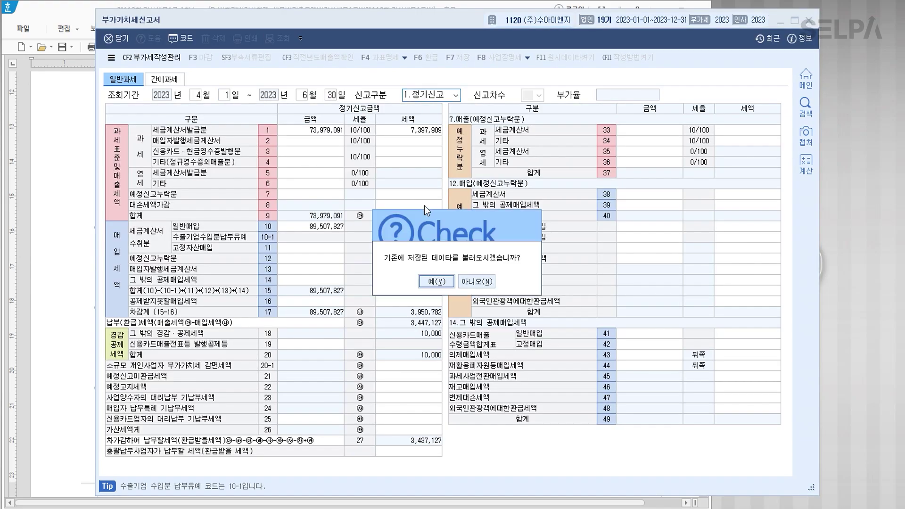
pyautogui.click(427, 279)
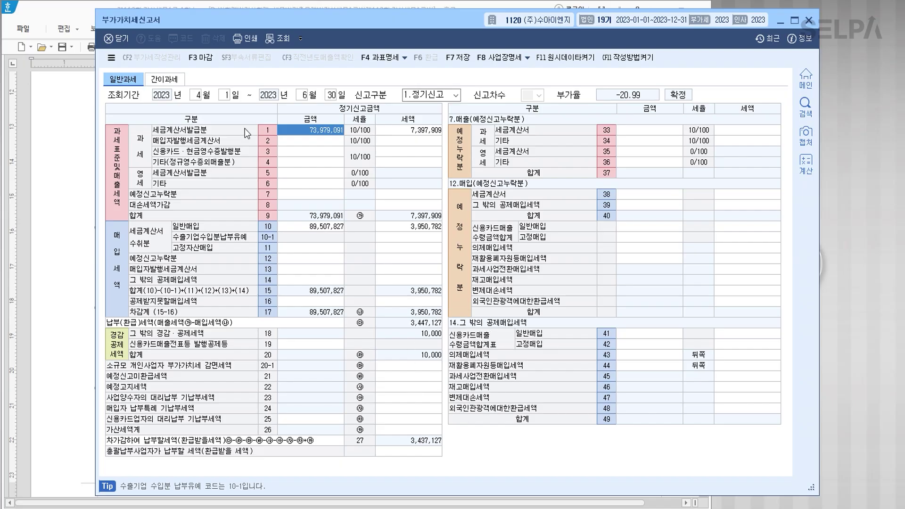
pyautogui.click(206, 58)
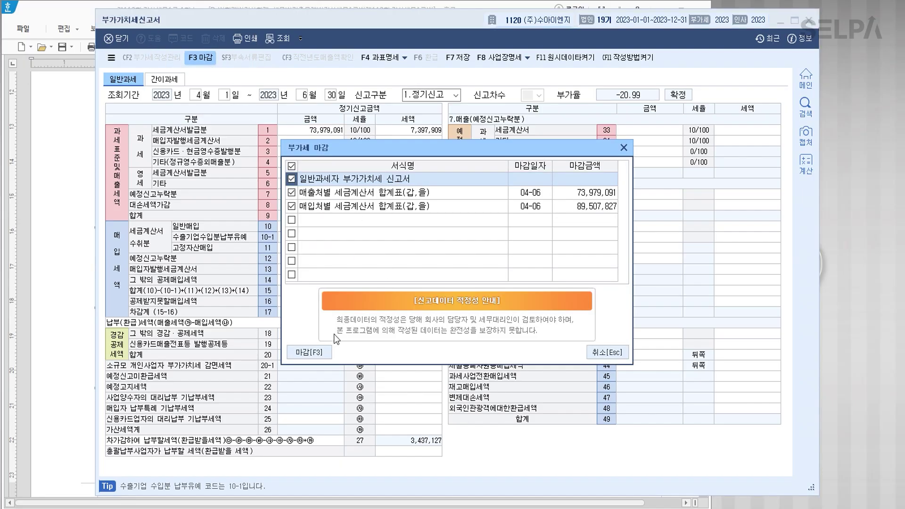
pyautogui.click(313, 352)
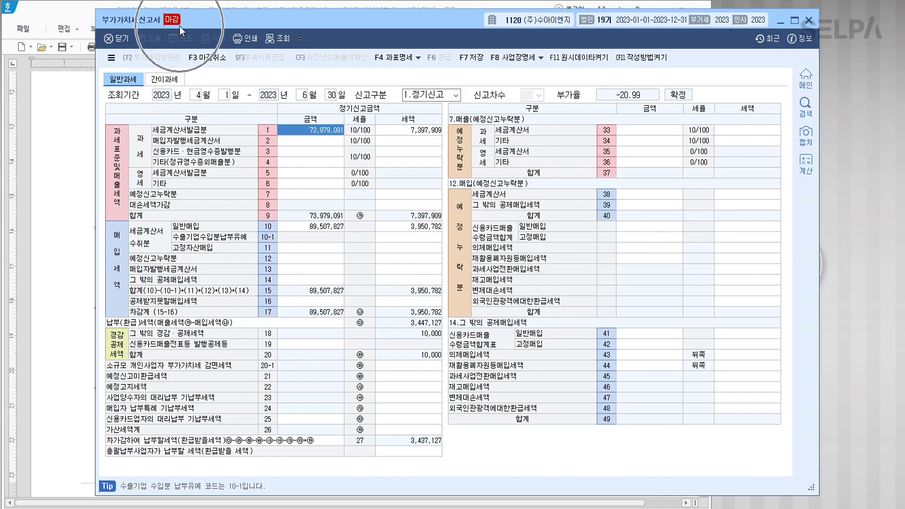
pyautogui.click(809, 20)
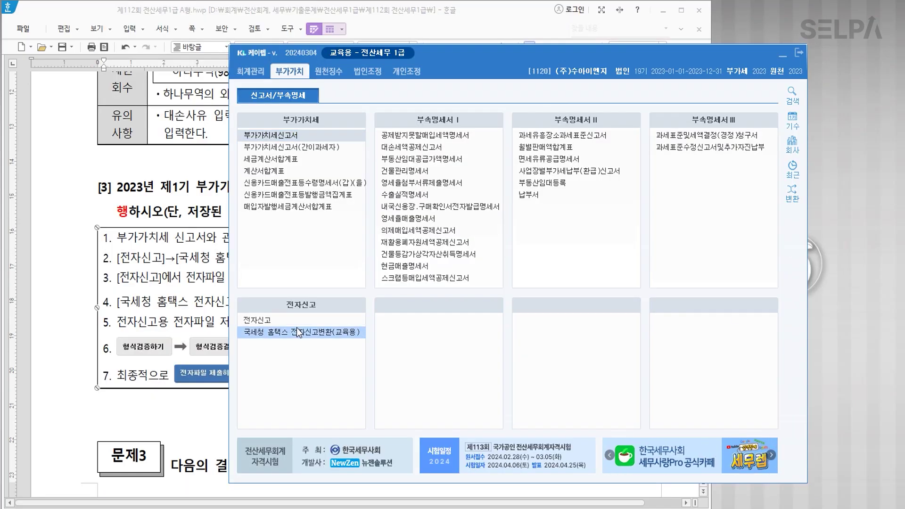
# Create the e-filing file for end month 06 with F4 제작, entering the file password twice.
pyautogui.click(271, 319)
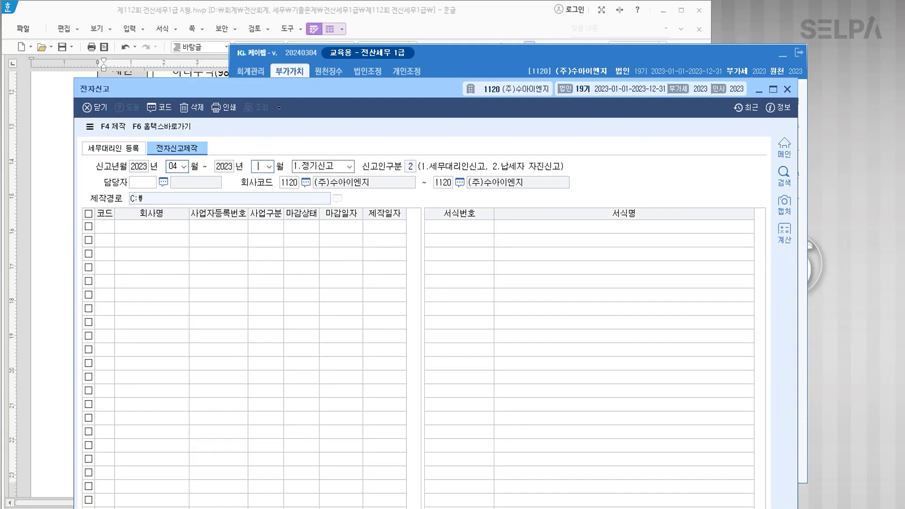
pyautogui.write('06')
pyautogui.press('Return')
pyautogui.press('Return')
pyautogui.press('Return')
pyautogui.press('Return')
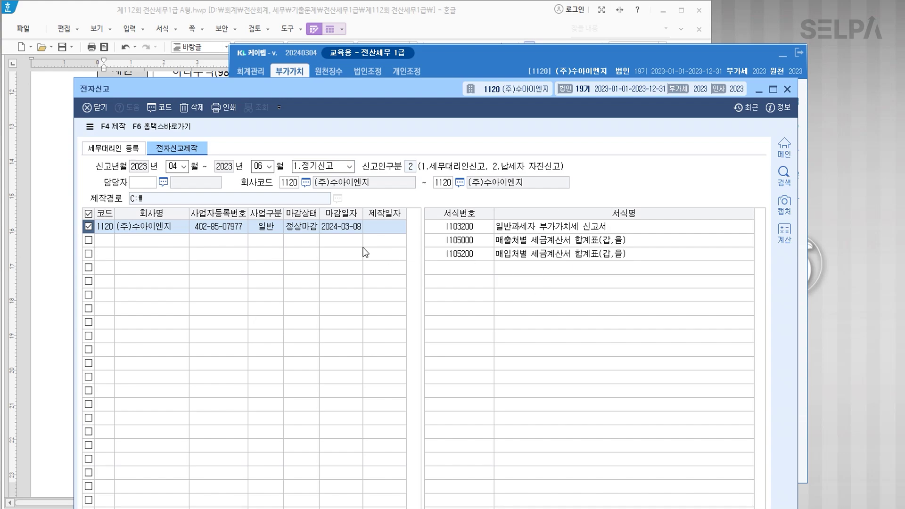
pyautogui.click(119, 127)
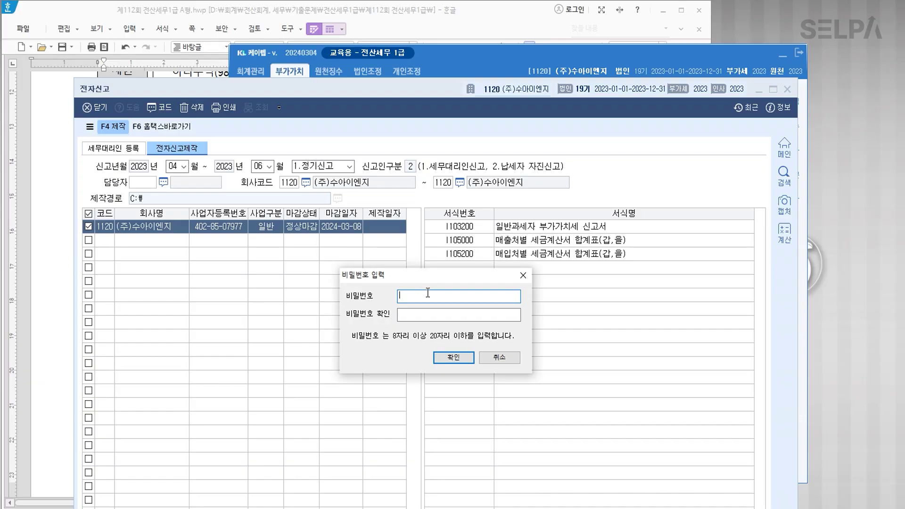
pyautogui.write('123456789')
pyautogui.press('Tab')
pyautogui.write('1234567')
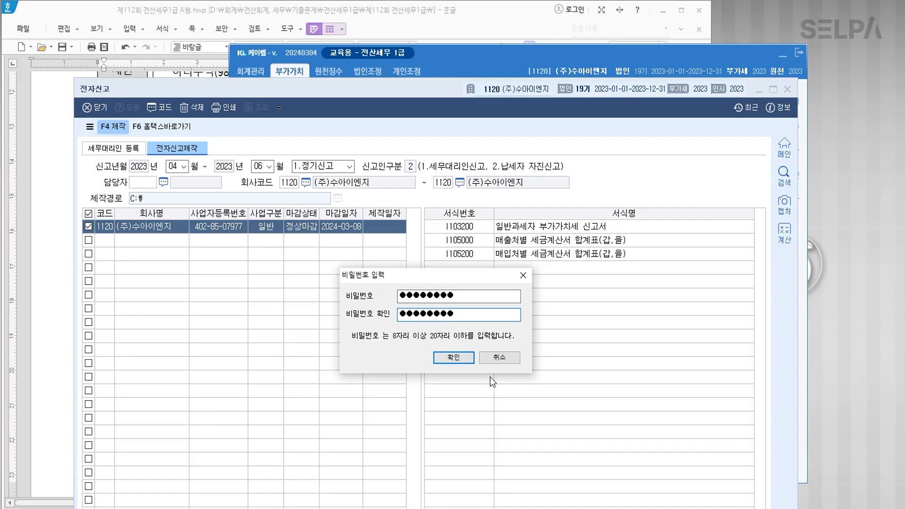
pyautogui.click(456, 357)
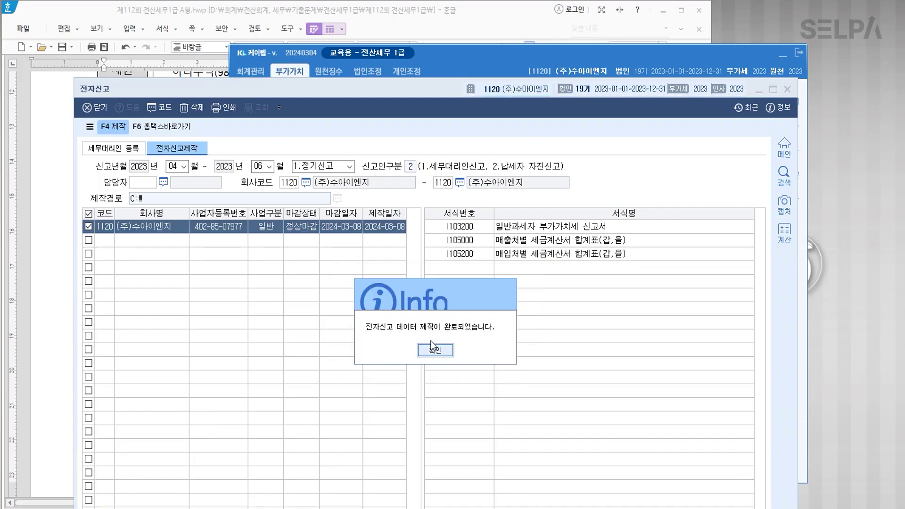
pyautogui.click(435, 349)
# Highlight the password value in the problem sheet, then open KcLep's Hometax submission guide.
pyautogui.click(60, 298)
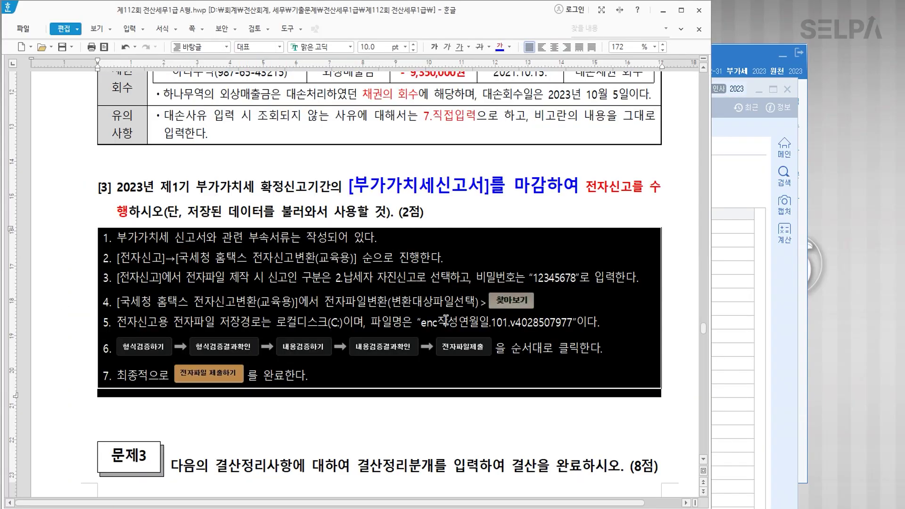
pyautogui.moveTo(532, 278); pyautogui.dragTo(576, 279)
pyautogui.click(500, 47)
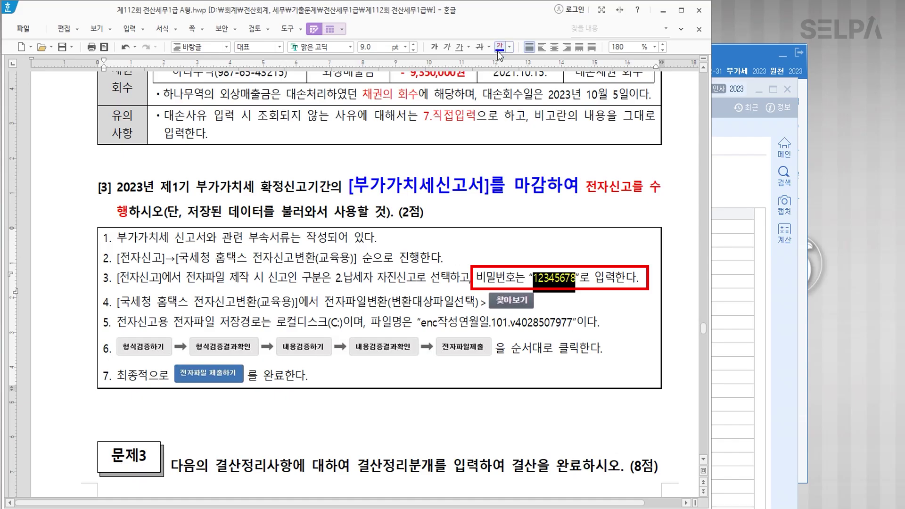
pyautogui.hotkey('alt', 'Tab')
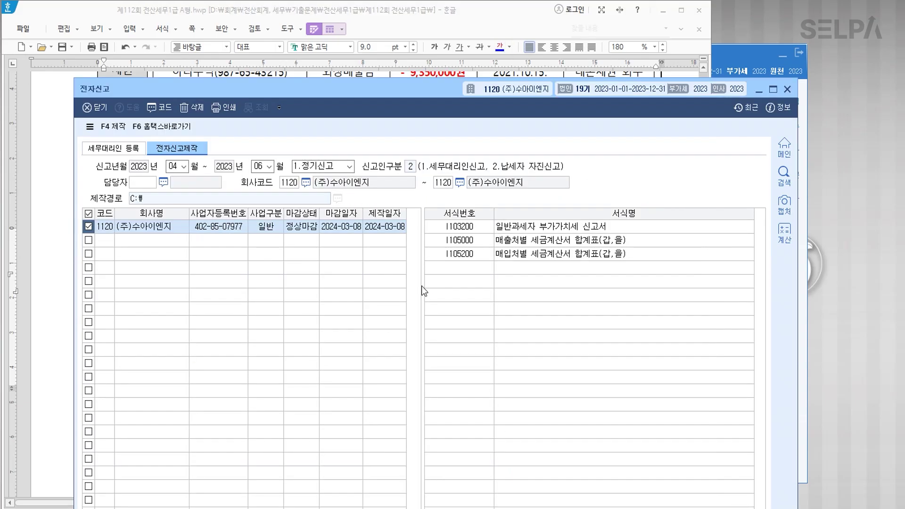
pyautogui.click(168, 129)
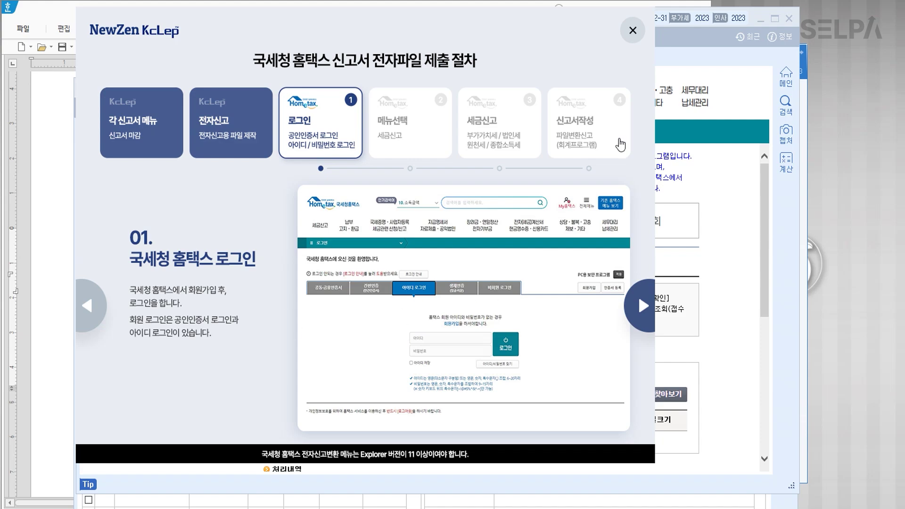
pyautogui.click(633, 32)
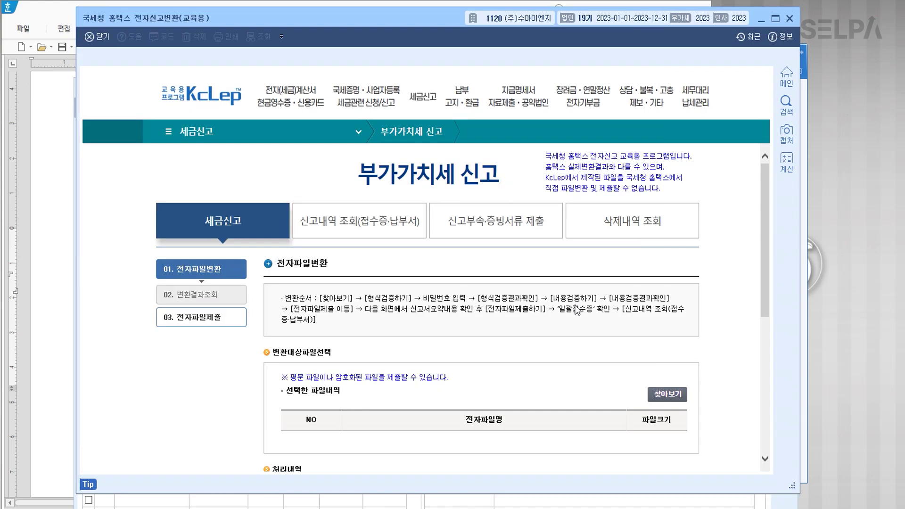
pyautogui.scroll(-2, 576, 310)
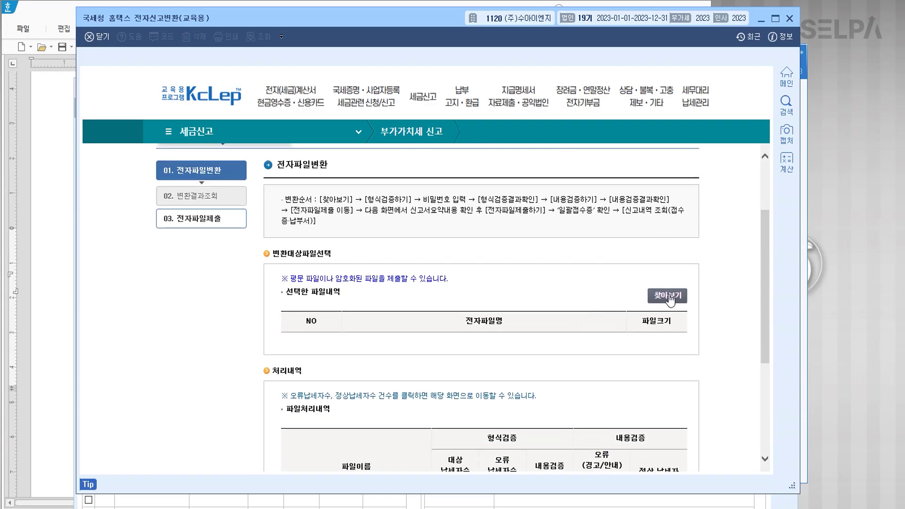
pyautogui.click(666, 300)
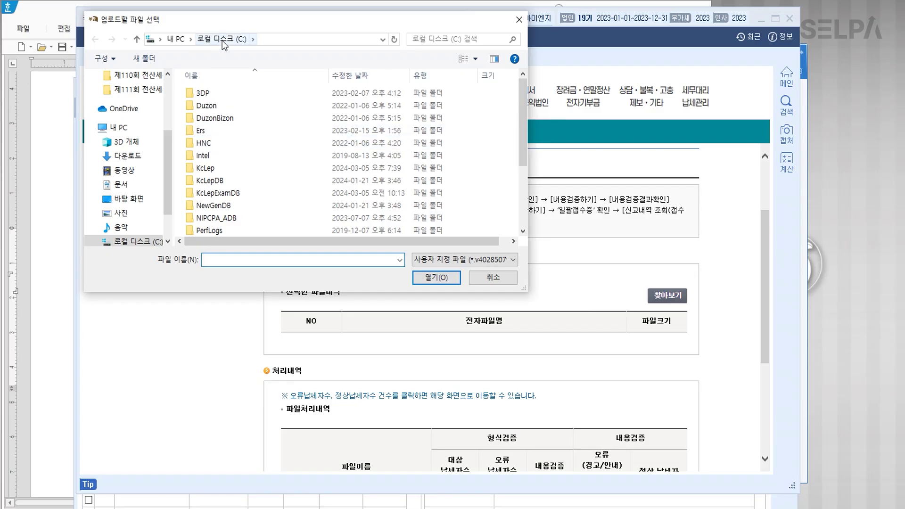
pyautogui.scroll(-3, 351, 140)
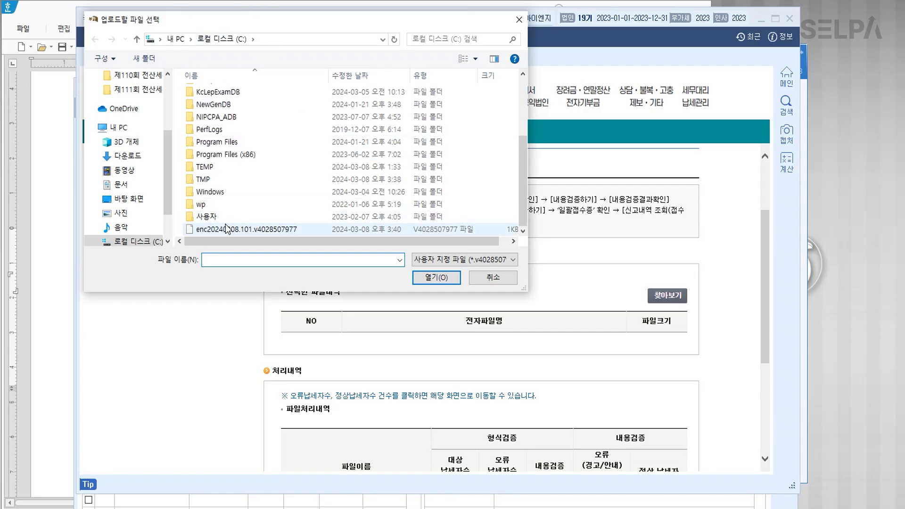
pyautogui.click(225, 230)
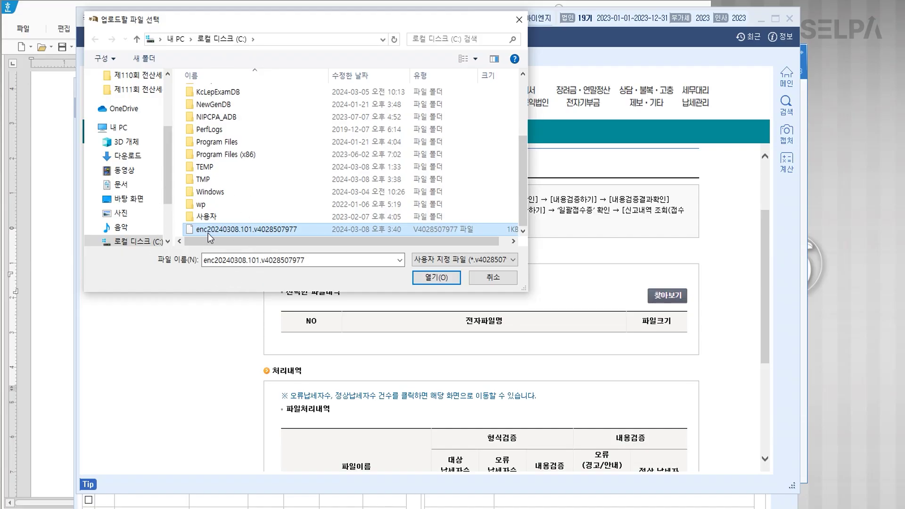
pyautogui.click(426, 279)
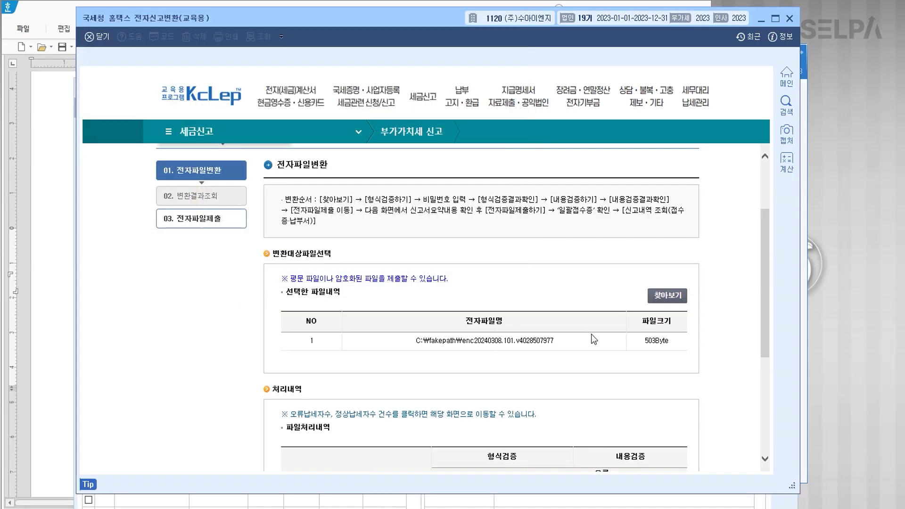
pyautogui.scroll(-4, 529, 310)
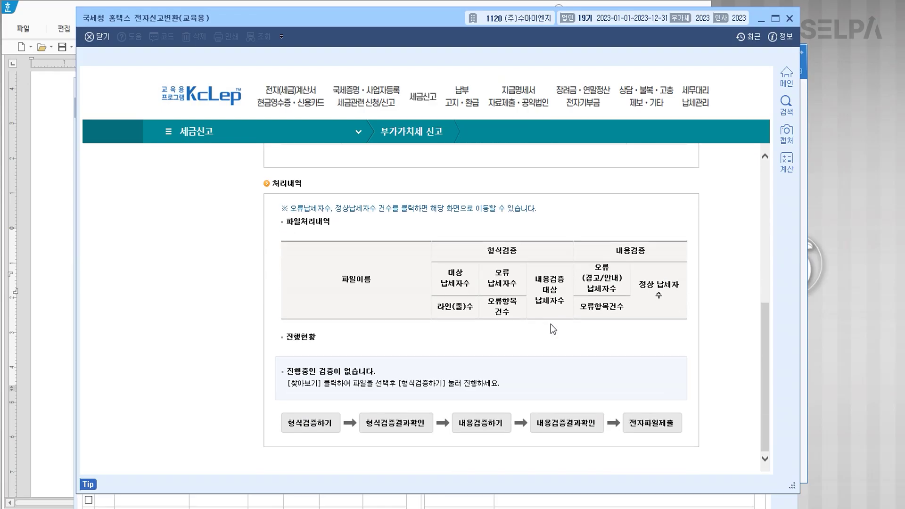
pyautogui.scroll(-1, 551, 324)
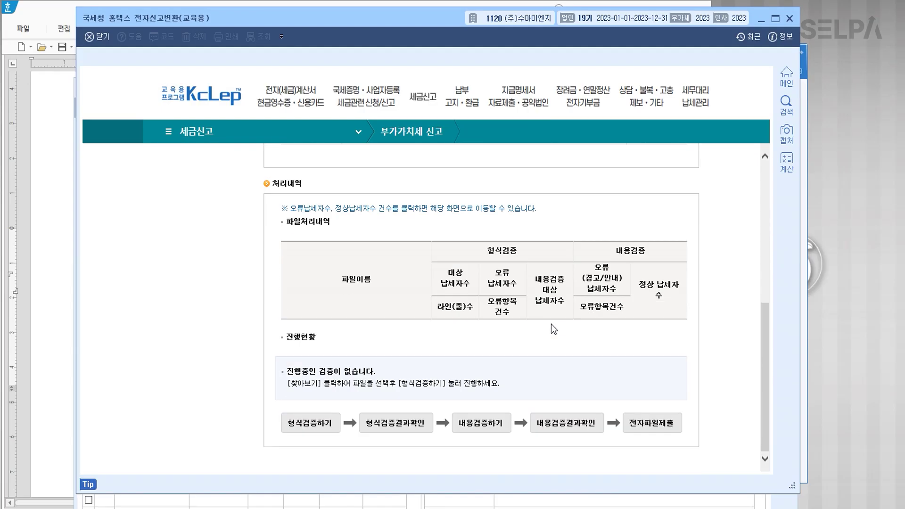
# Run format verification with the file password, then content verification, reviewing both results.
pyautogui.click(313, 424)
pyautogui.write('123456')
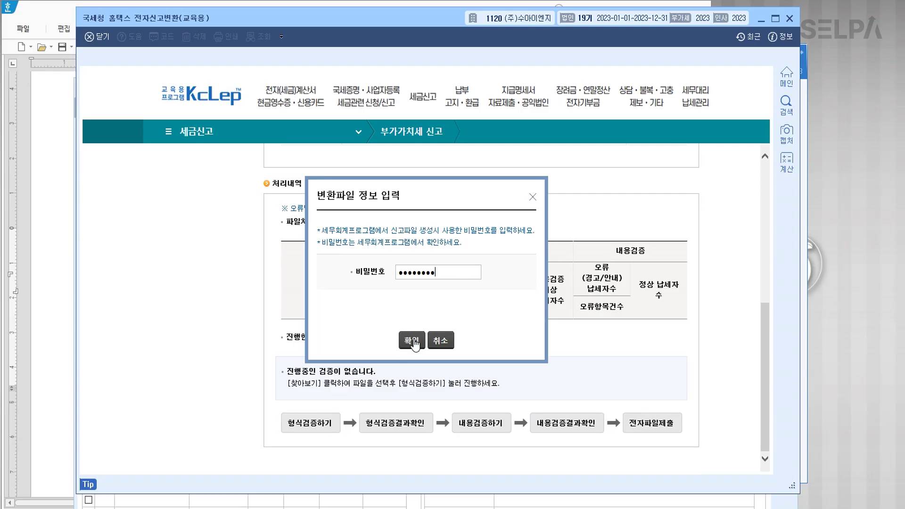
pyautogui.click(413, 341)
pyautogui.click(400, 442)
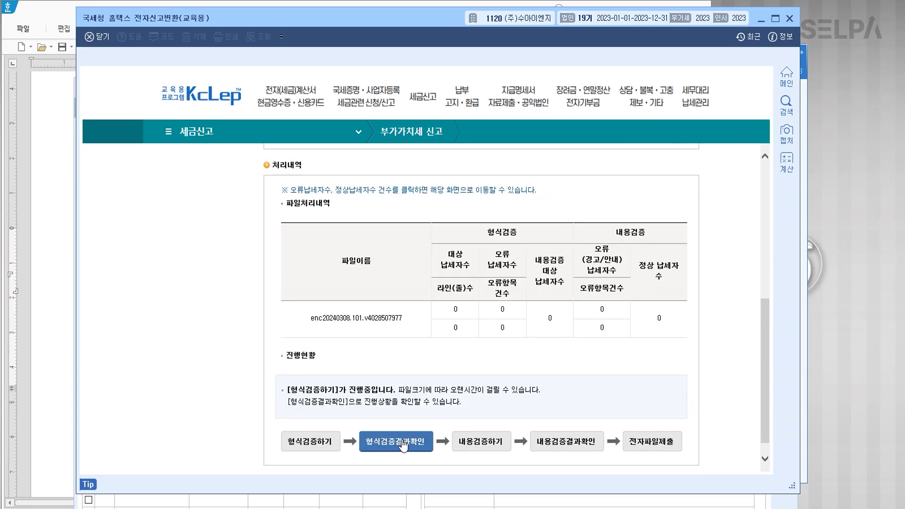
pyautogui.click(479, 447)
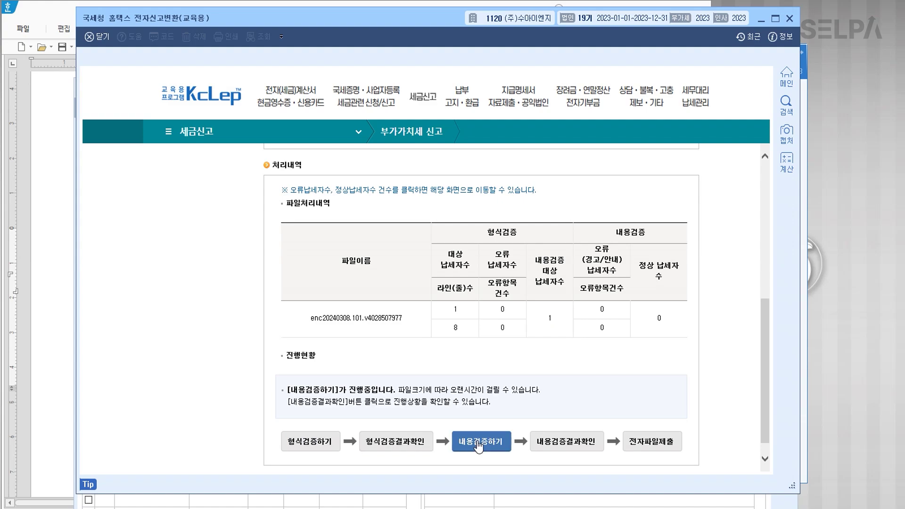
pyautogui.click(561, 448)
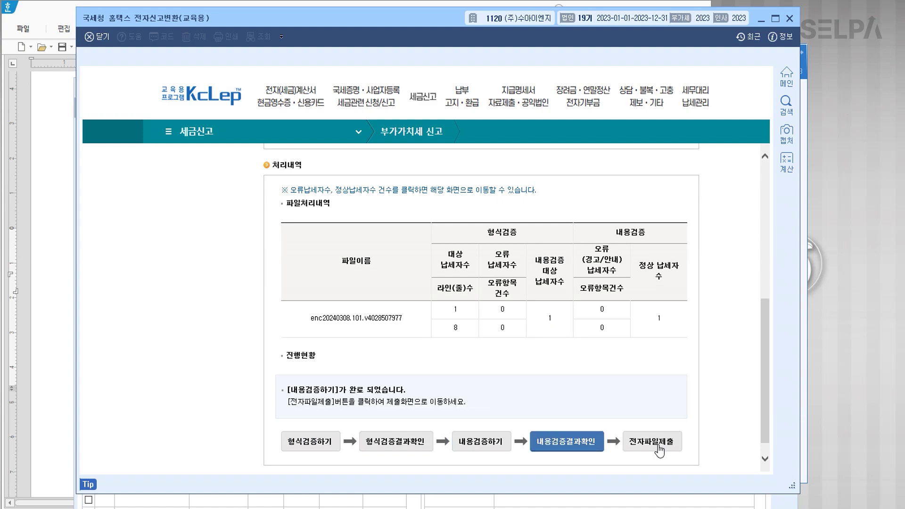
# Submit the converted VAT file, confirm, then close the receipt and conversion window.
pyautogui.click(655, 447)
pyautogui.click(361, 447)
pyautogui.click(434, 281)
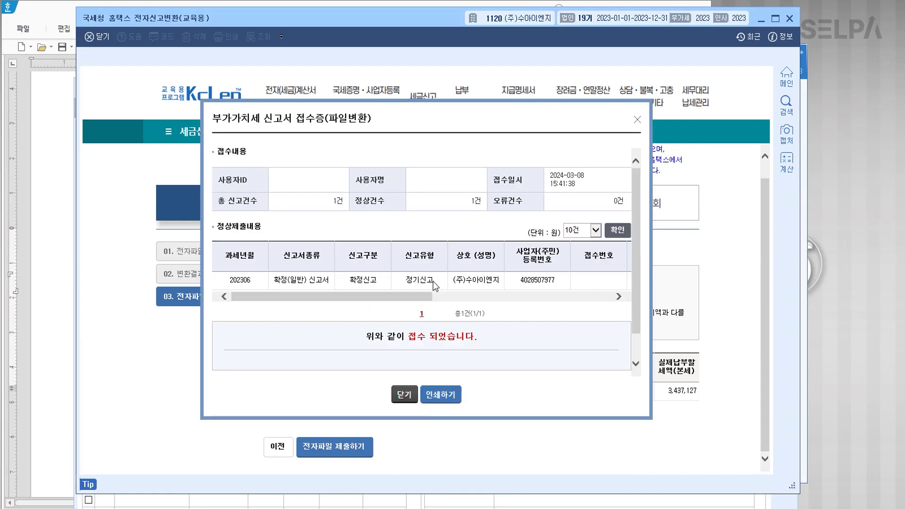
pyautogui.click(399, 396)
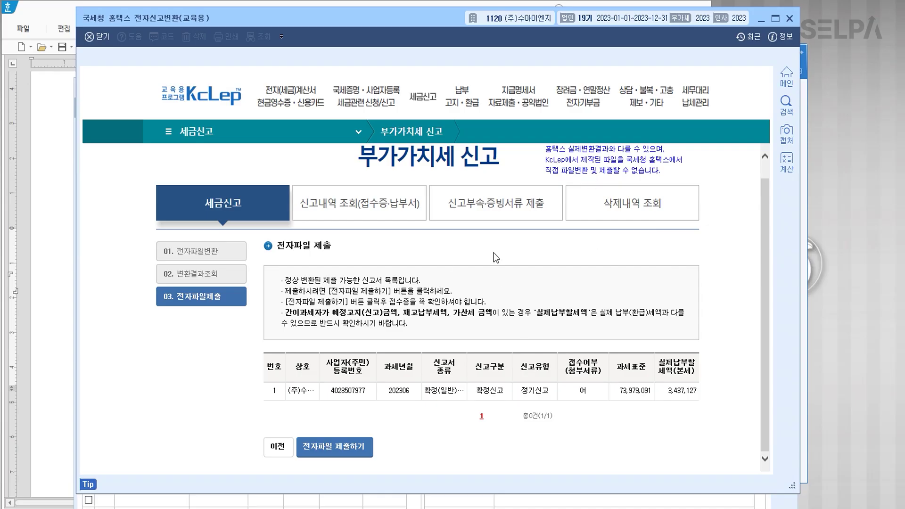
pyautogui.click(791, 18)
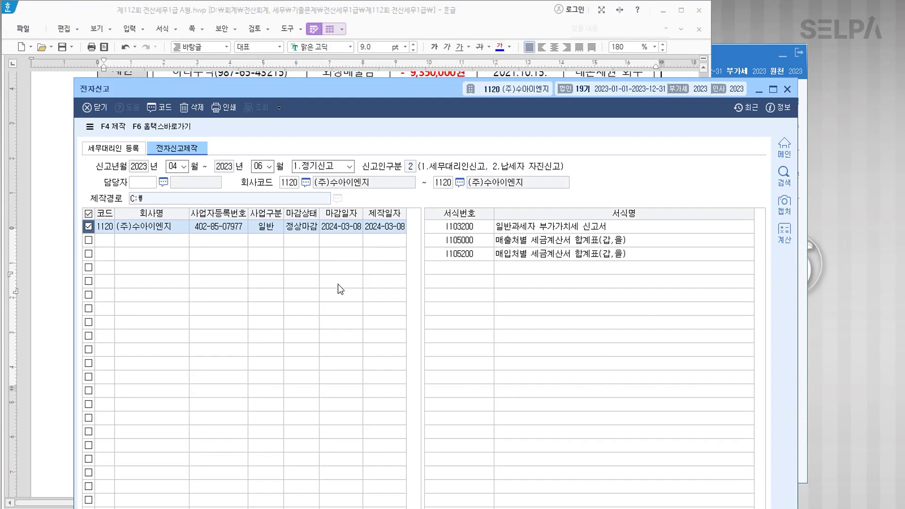
# Insert a page break so 문제3 starts on a new page.
pyautogui.click(788, 89)
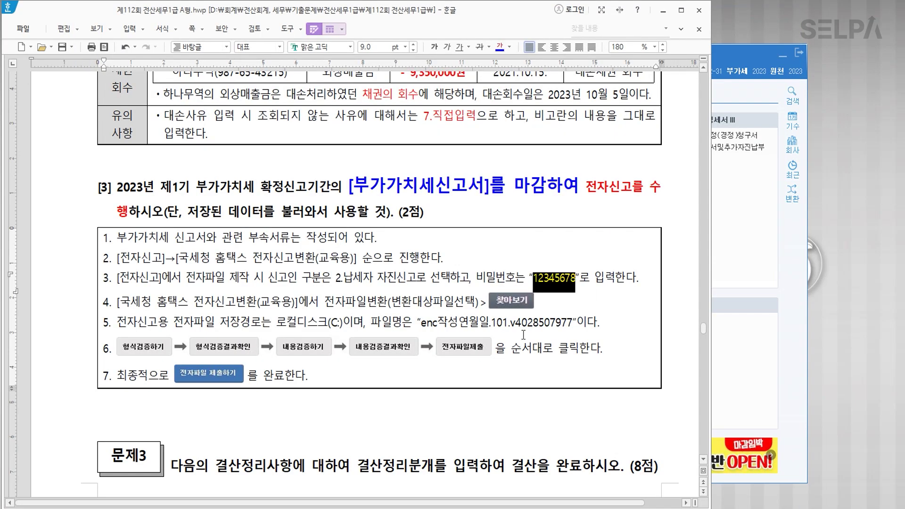
pyautogui.scroll(-2, 267, 322)
pyautogui.scroll(-6, 269, 326)
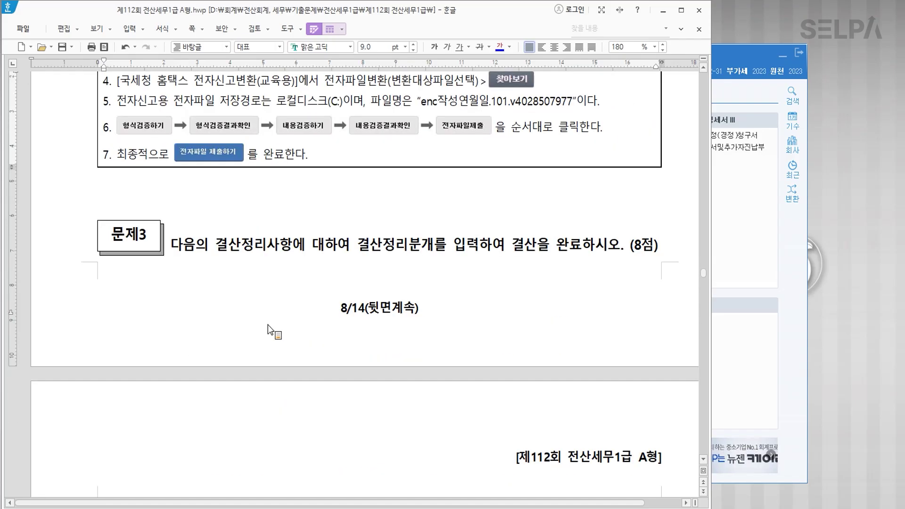
pyautogui.click(229, 202)
pyautogui.hotkey('ctrl', 'Return')
# Make 외화예금 and ¥2,300,000 blue and bold, and the rate ¥100 = 930원 red.
pyautogui.scroll(-10, 229, 203)
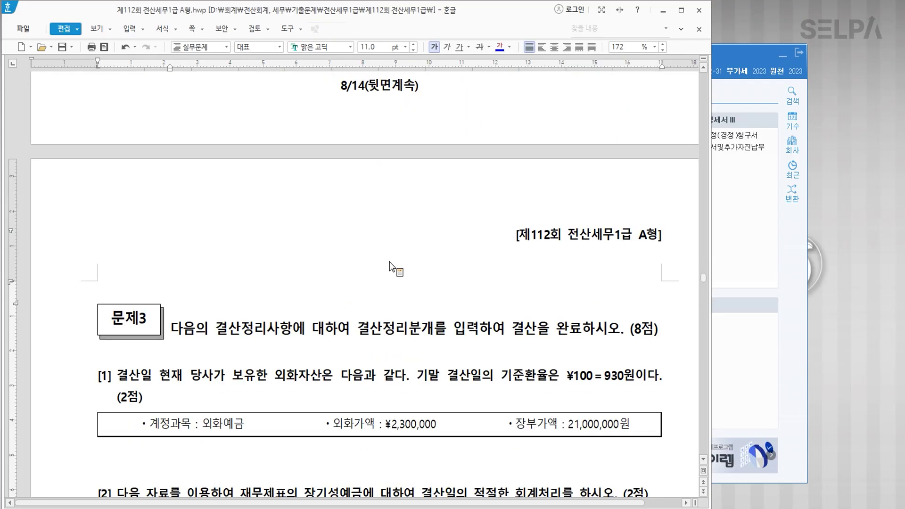
pyautogui.scroll(-4, 373, 294)
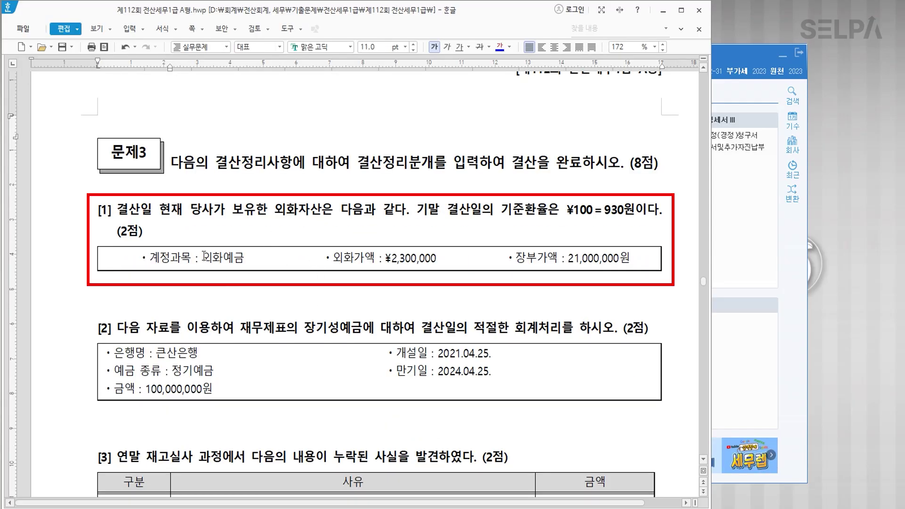
pyautogui.moveTo(203, 259); pyautogui.dragTo(243, 259)
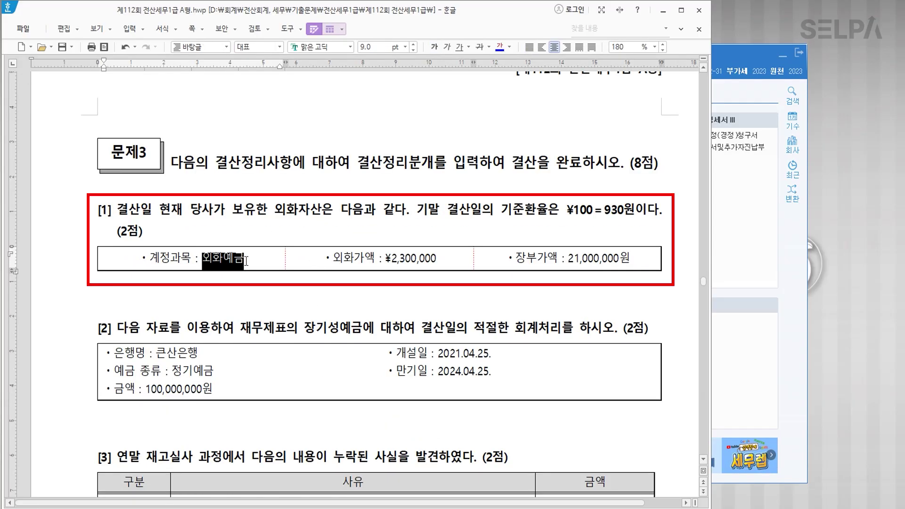
pyautogui.click(497, 46)
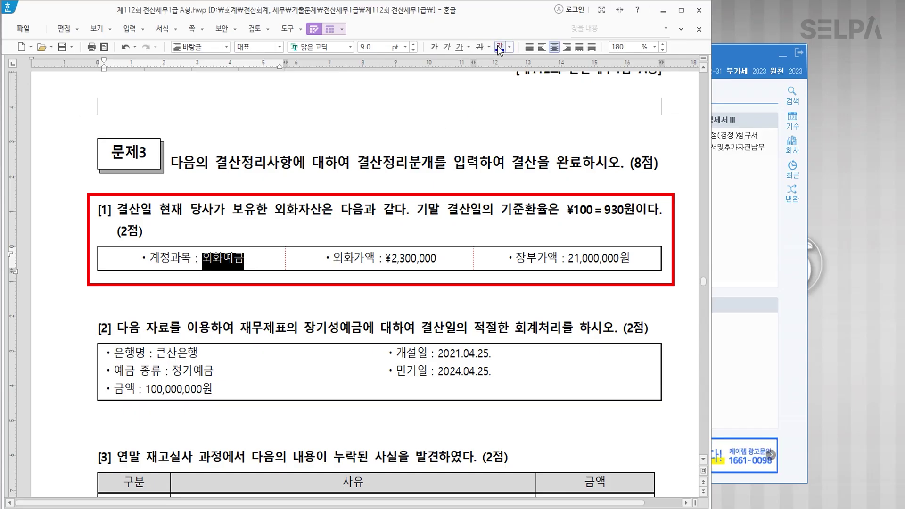
pyautogui.click(435, 47)
pyautogui.moveTo(386, 258); pyautogui.dragTo(439, 257)
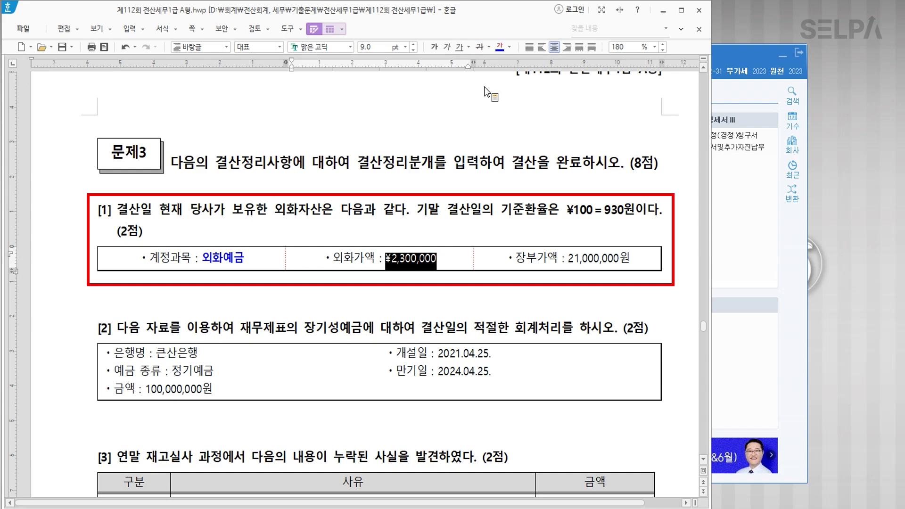
pyautogui.click(498, 46)
pyautogui.click(434, 48)
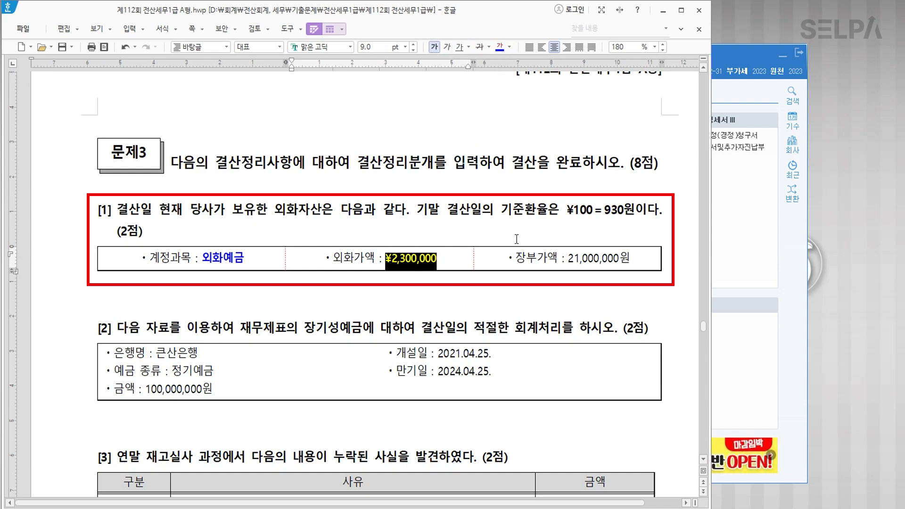
pyautogui.moveTo(567, 212); pyautogui.dragTo(634, 209)
pyautogui.click(509, 46)
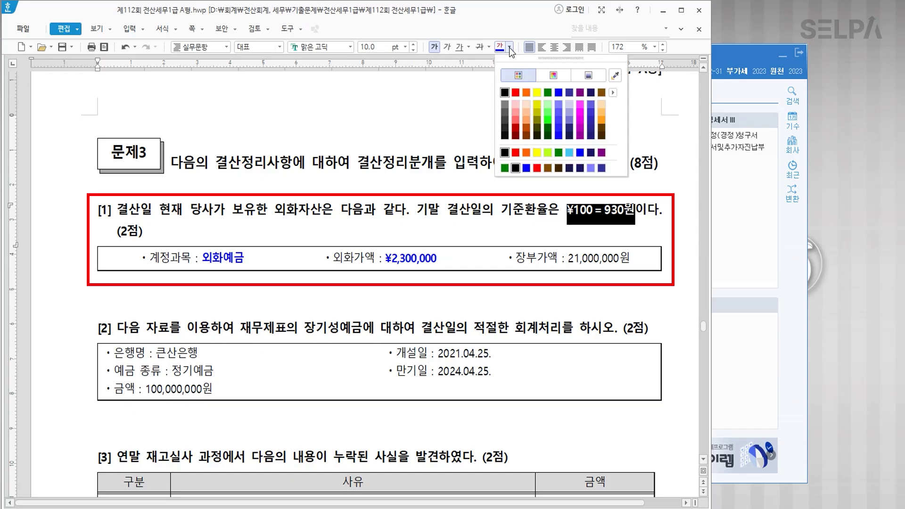
pyautogui.click(519, 96)
pyautogui.click(584, 222)
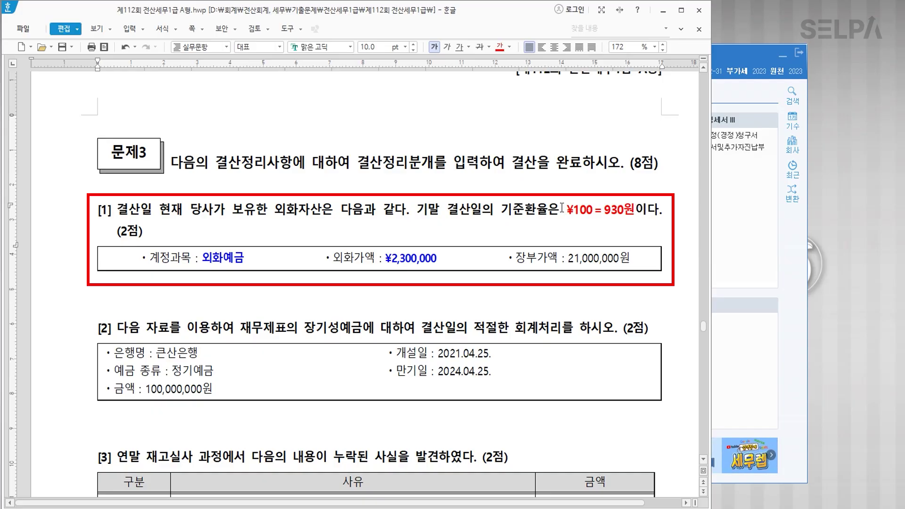
# Put the rate on its own line, extended with '>>> ¥1 = 9.3원'.
pyautogui.click(419, 207)
pyautogui.press('Return')
pyautogui.press('BackSpace')
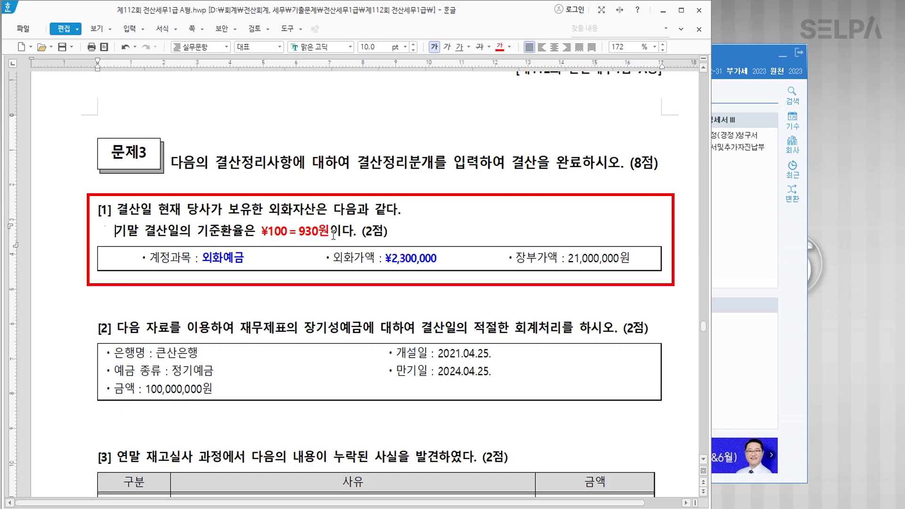
pyautogui.write('>>>')
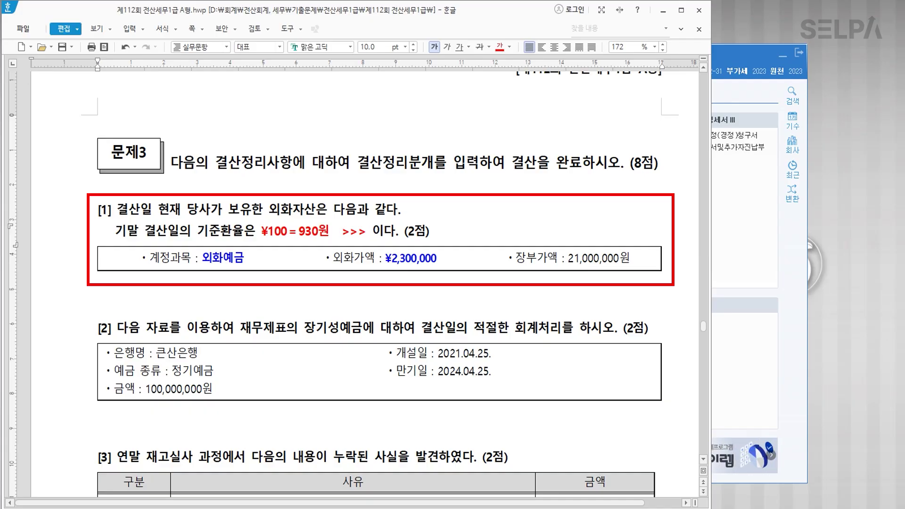
pyautogui.moveTo(262, 231); pyautogui.dragTo(272, 232)
pyautogui.hotkey('ctrl', 'c')
pyautogui.click(373, 231)
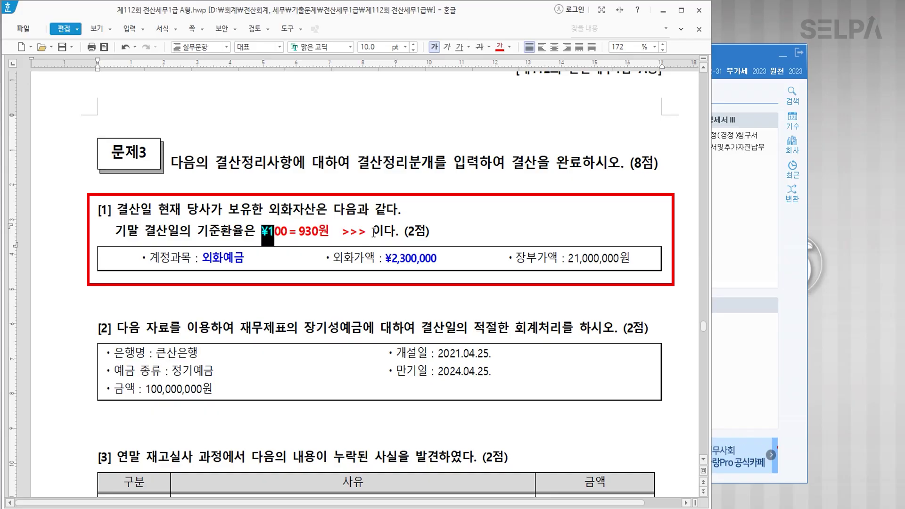
pyautogui.hotkey('ctrl', 'v')
pyautogui.write('=')
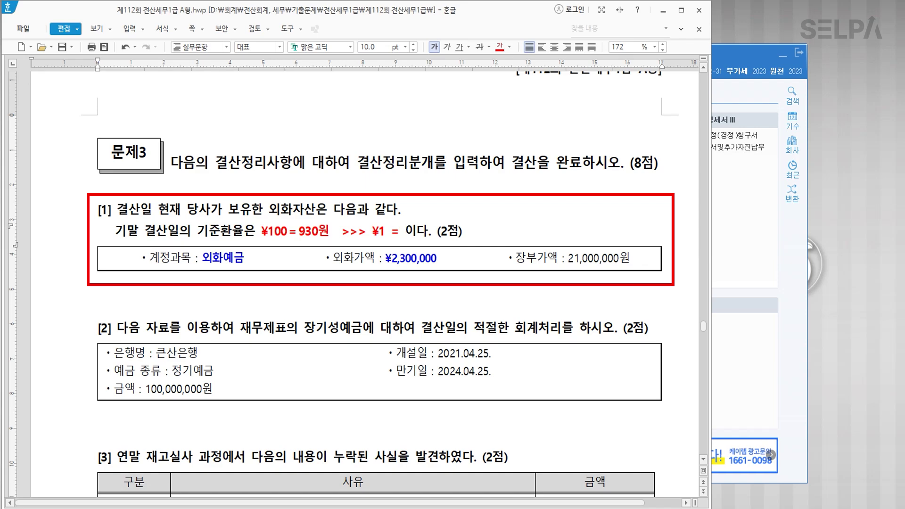
pyautogui.write(' 9.3원')
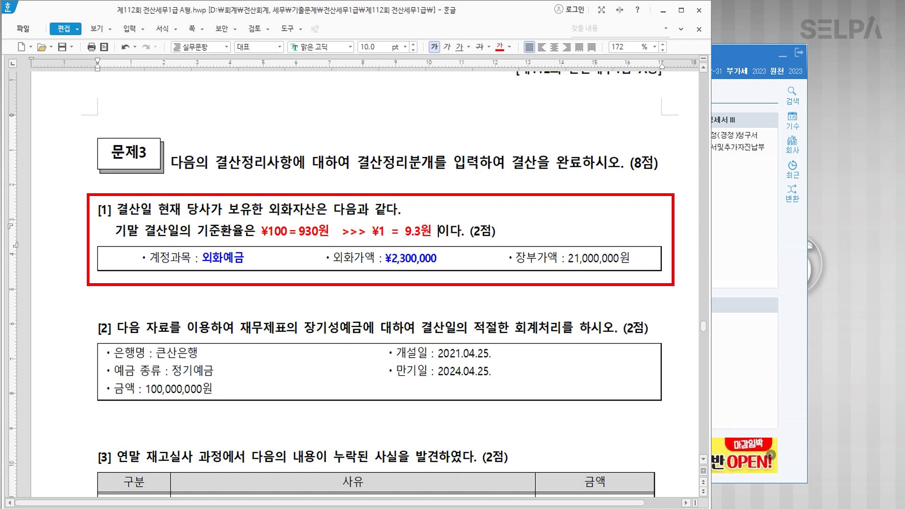
pyautogui.moveTo(433, 232); pyautogui.dragTo(404, 232)
pyautogui.click(471, 267)
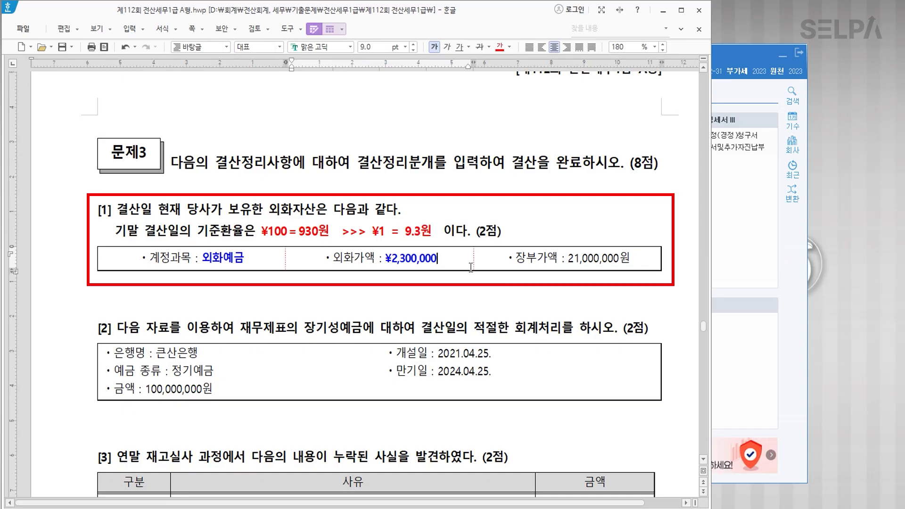
# Write '¥2,300,000 * 9.3' with 21,390,000 on the line beneath it in the 외화가액 cell.
pyautogui.write('* 9.3')
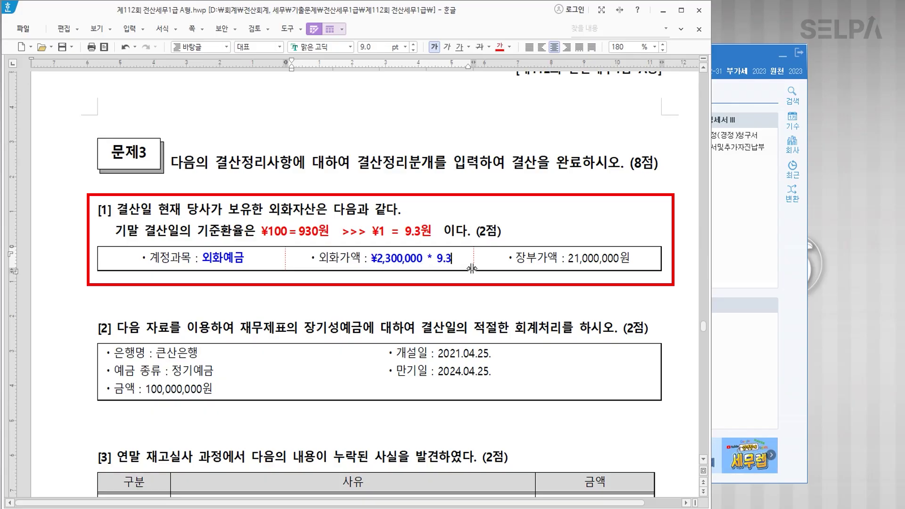
pyautogui.press('Return')
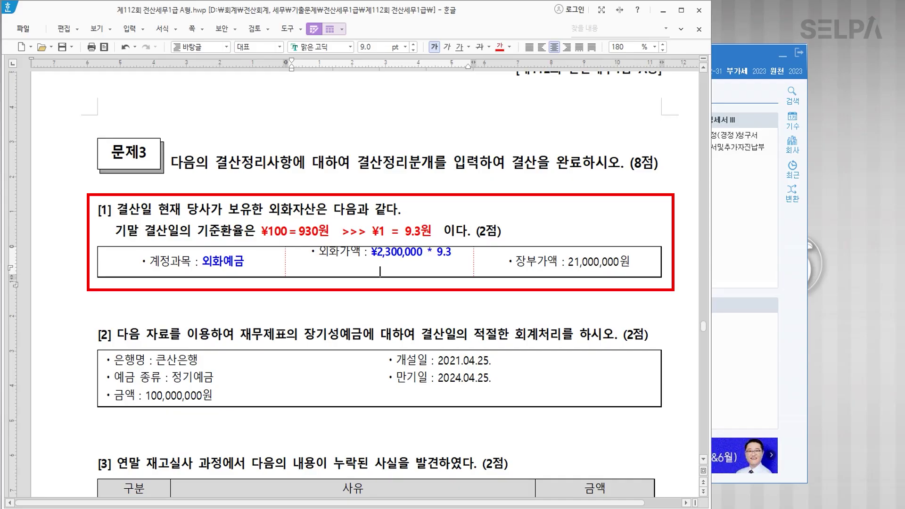
pyautogui.press('Hangul')
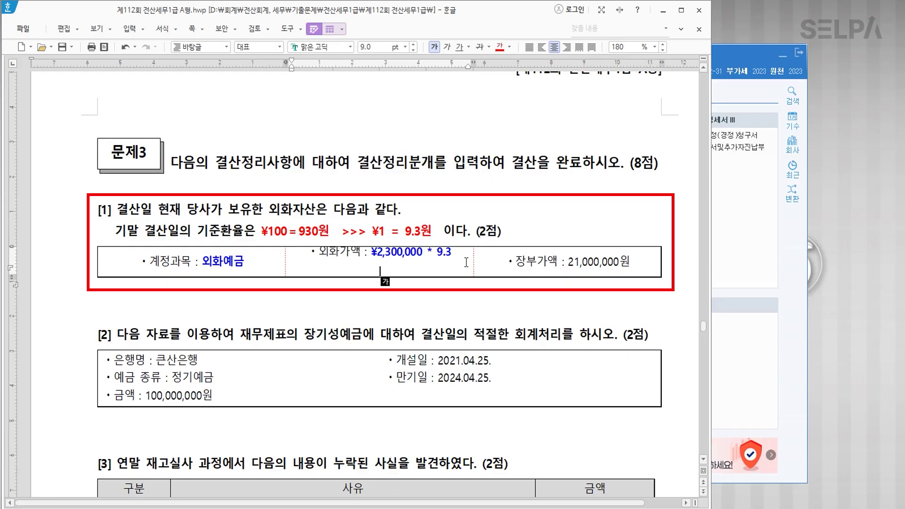
pyautogui.write('21')
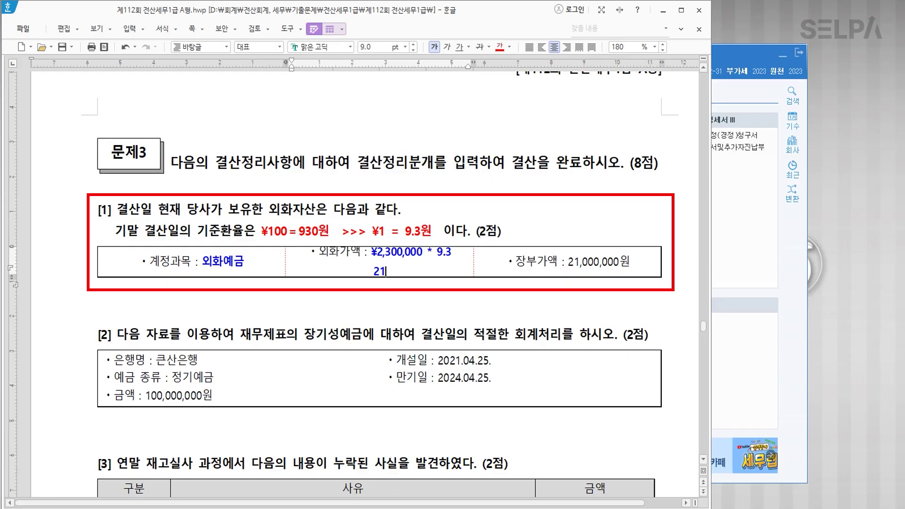
pyautogui.write(',39')
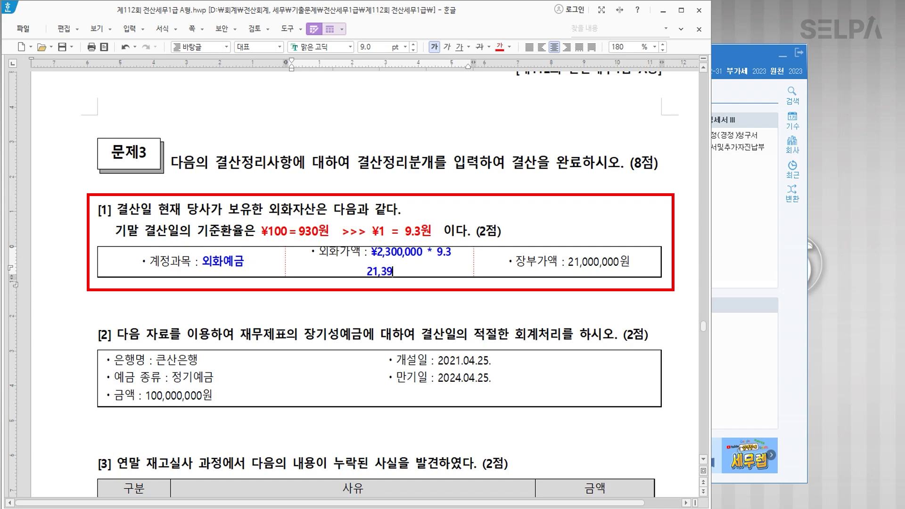
pyautogui.write('0,000')
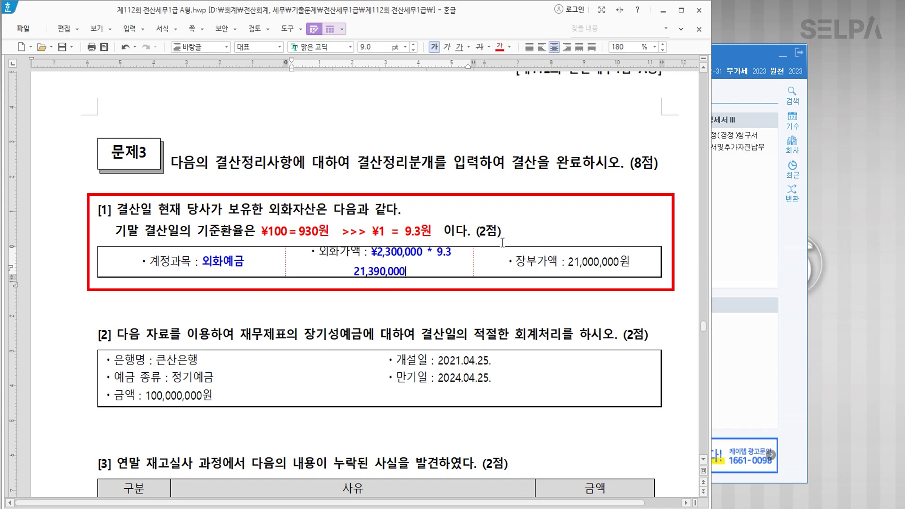
pyautogui.click(587, 264)
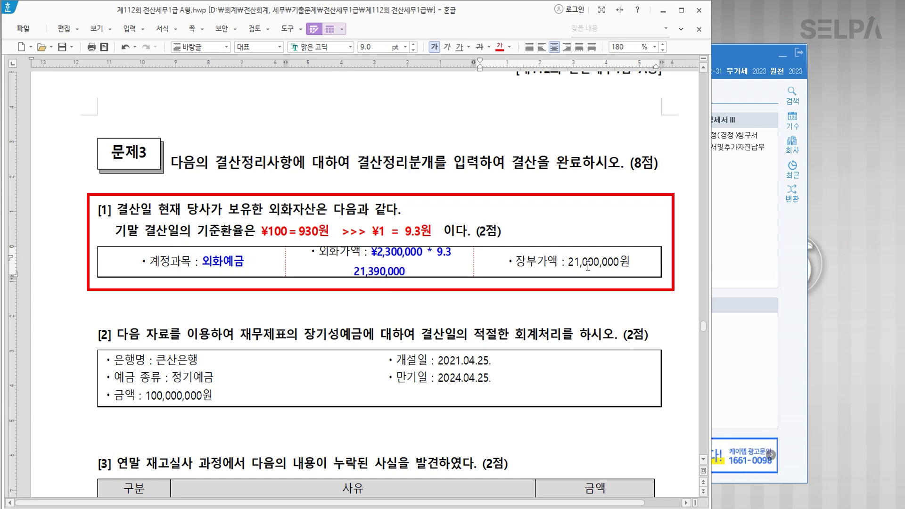
pyautogui.click(398, 270)
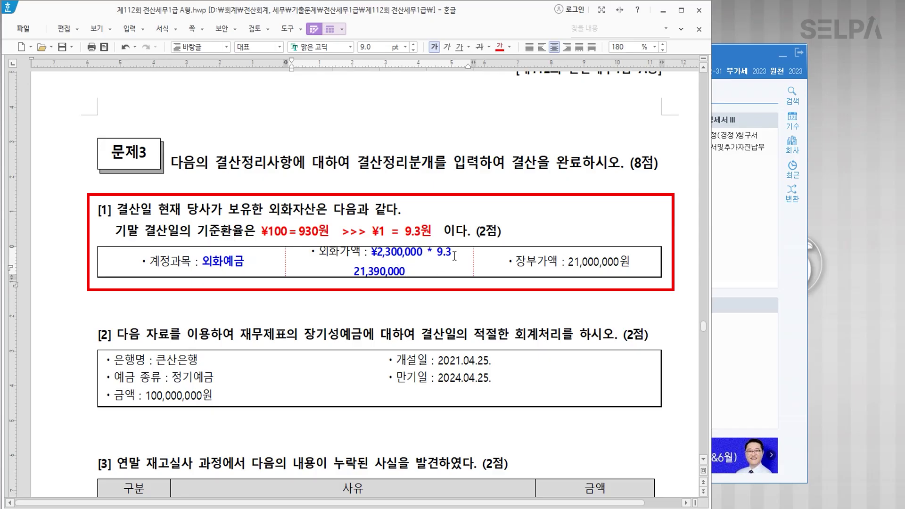
pyautogui.click(409, 290)
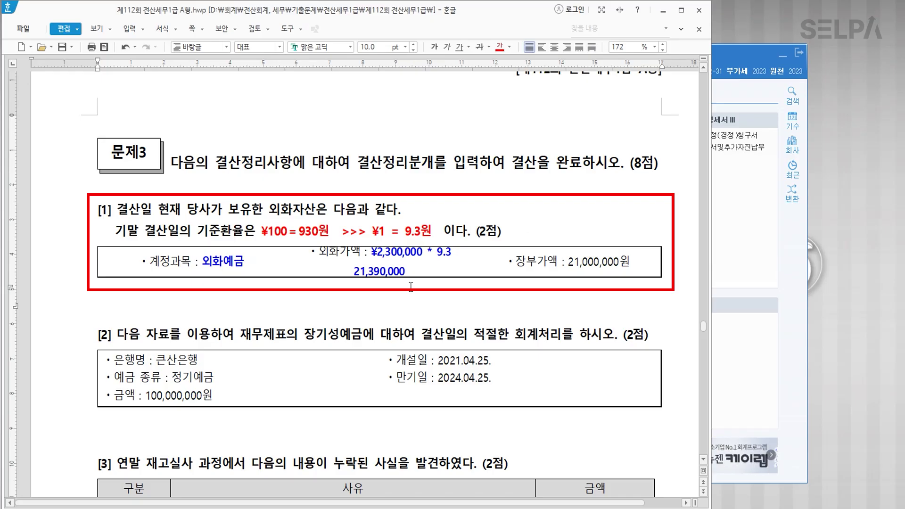
# Start a new 일반전표입력 entry dated December 31.
pyautogui.click(746, 357)
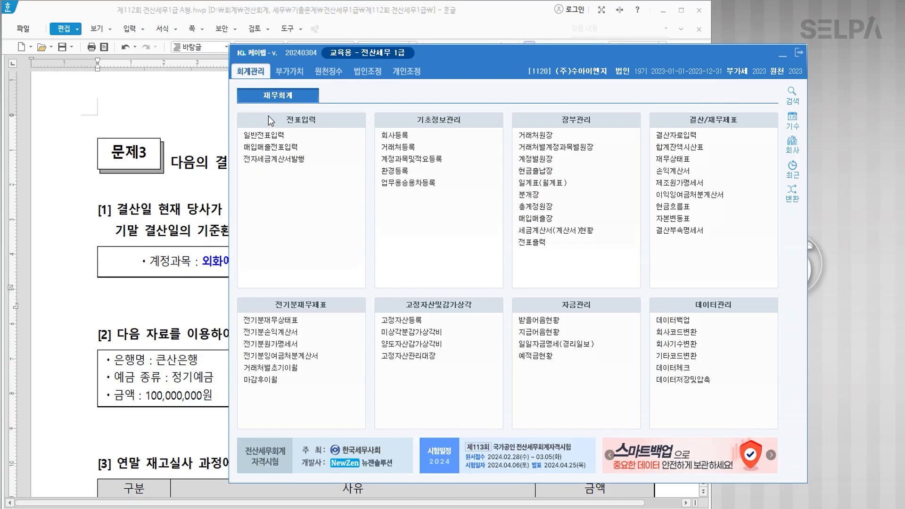
pyautogui.click(275, 137)
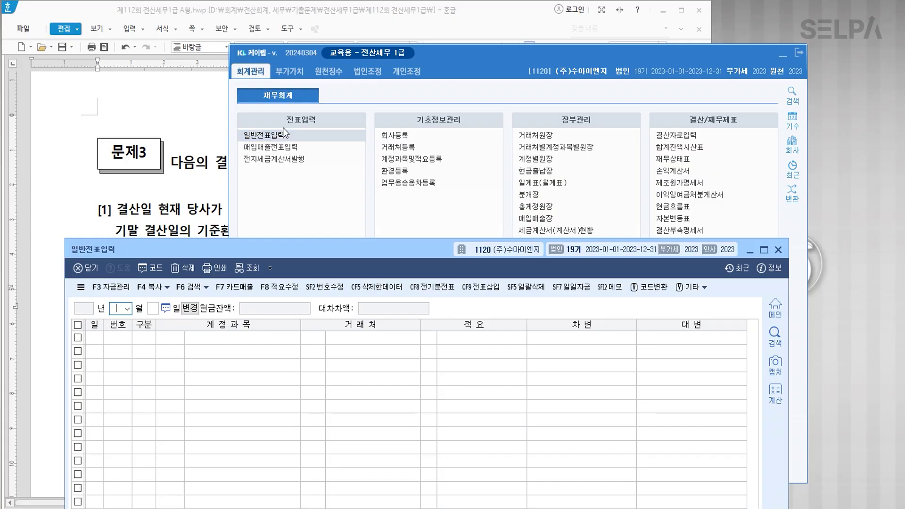
pyautogui.write('12')
pyautogui.press('Return')
pyautogui.write('31')
pyautogui.press('Return')
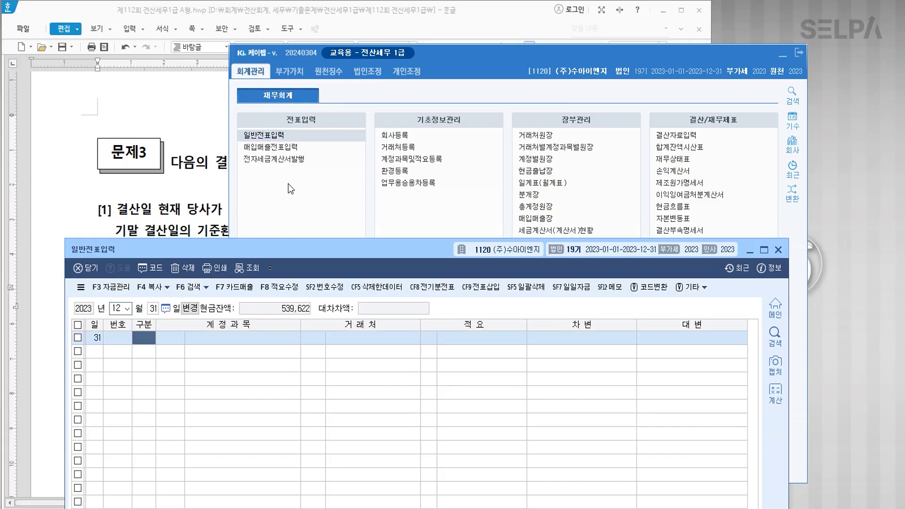
pyautogui.click(207, 162)
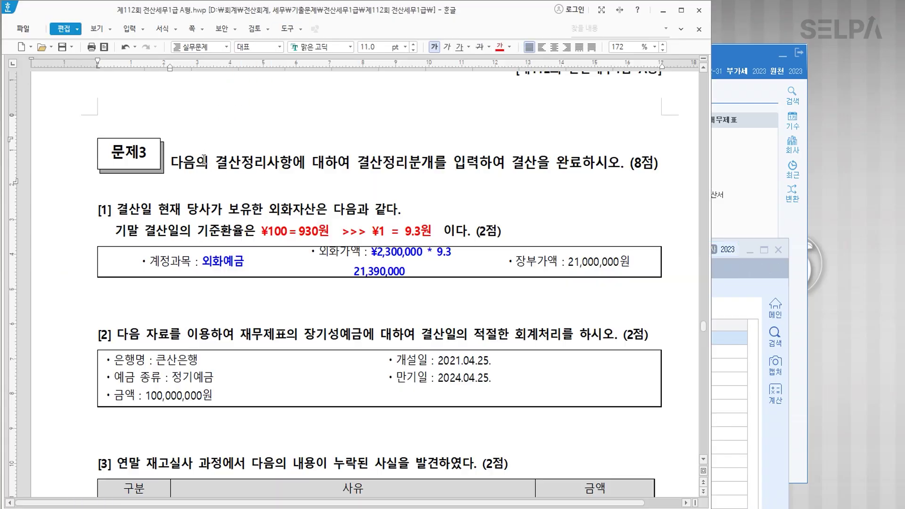
pyautogui.scroll(-3, 358, 253)
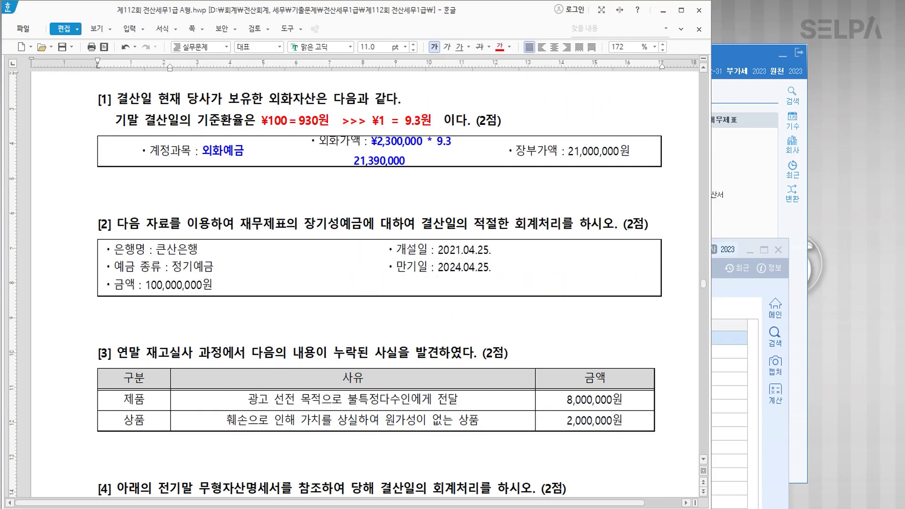
pyautogui.hotkey('alt', 'Tab')
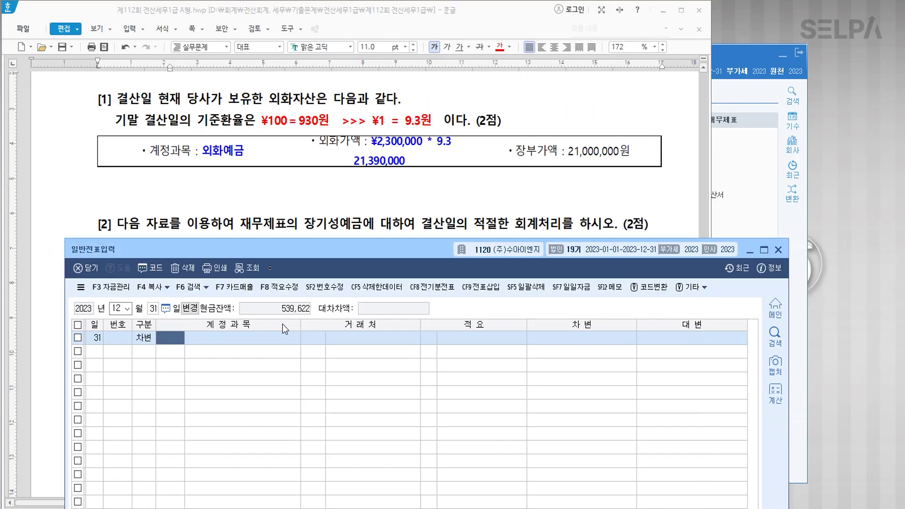
# Debit 외화예금 390,000 and credit 외화환산이익 390,000.
pyautogui.write('외화')
pyautogui.press('Return')
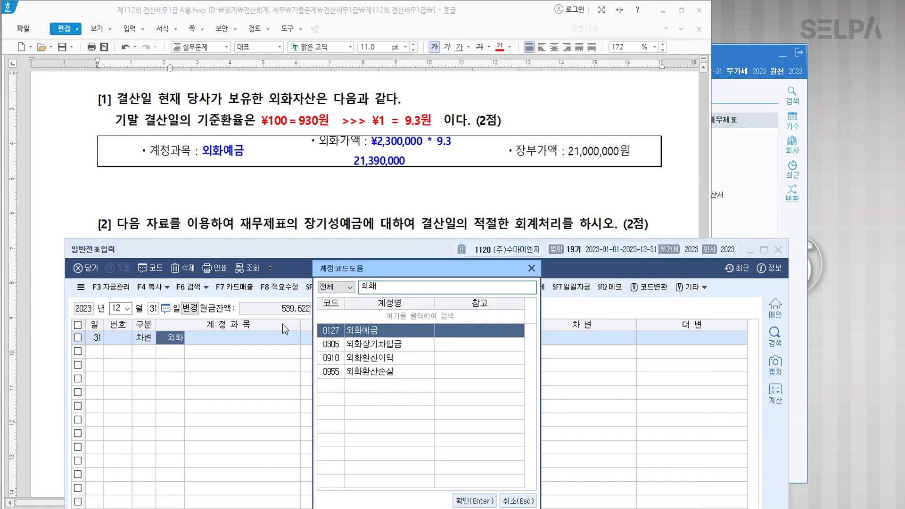
pyautogui.press('Return')
pyautogui.press('Return')
pyautogui.press('Return')
pyautogui.press('Return')
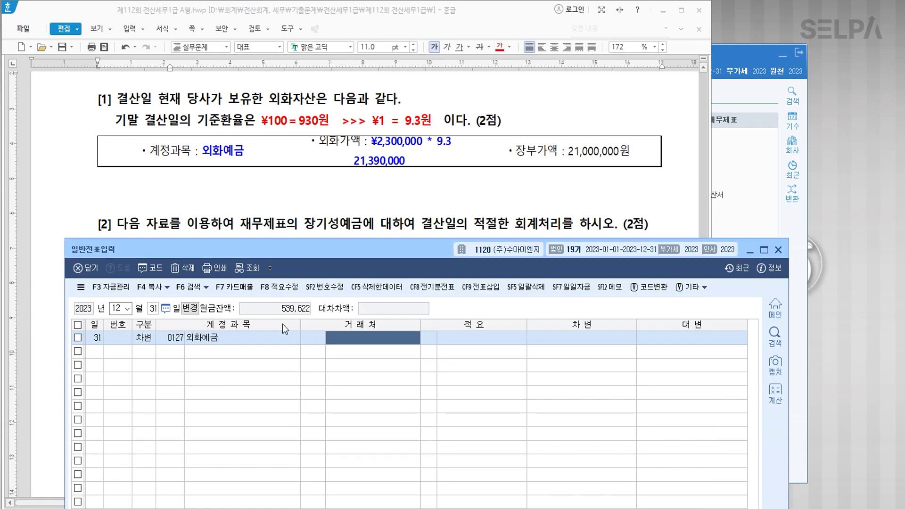
pyautogui.write('390')
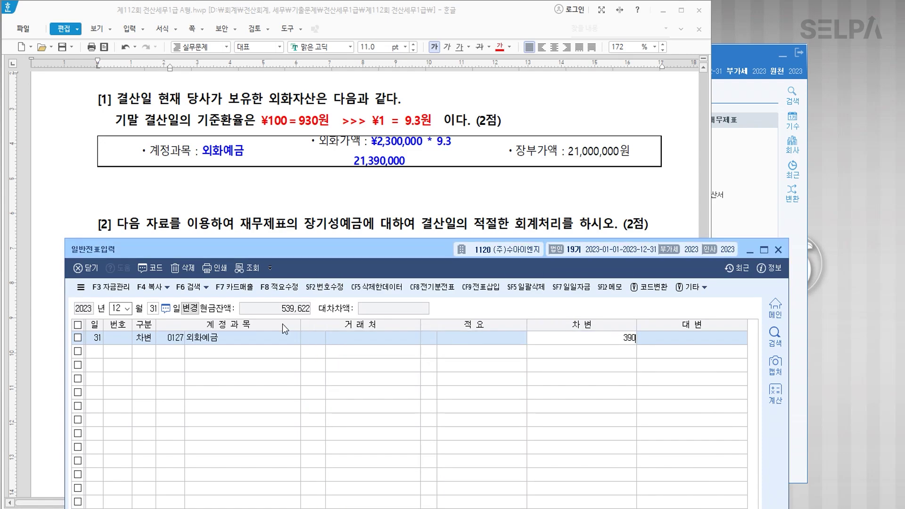
pyautogui.write(',000')
pyautogui.press('Return')
pyautogui.write('4')
pyautogui.press('Return')
pyautogui.write('외화')
pyautogui.press('Return')
pyautogui.press('Down')
pyautogui.press('Down')
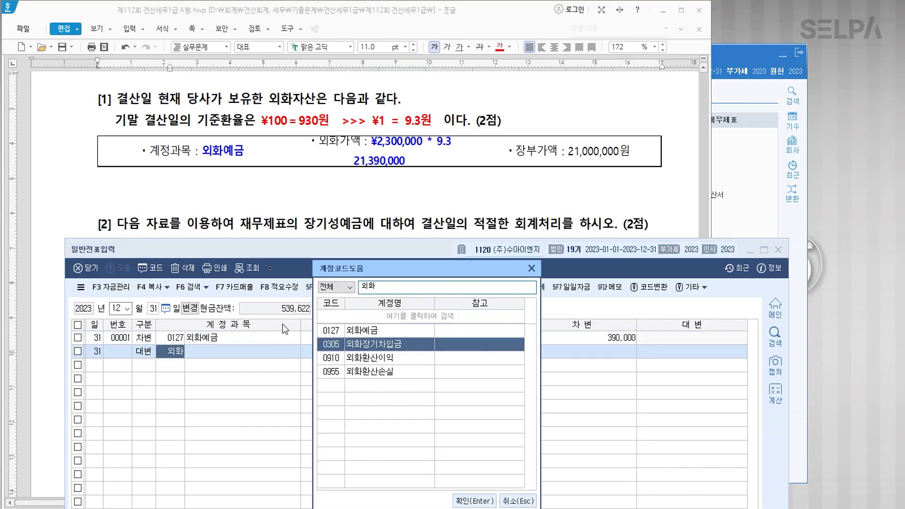
pyautogui.press('Return')
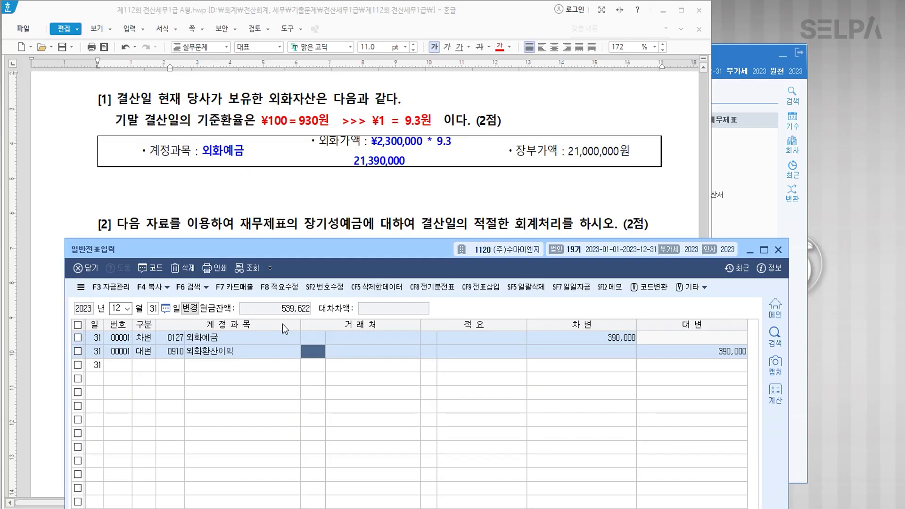
pyautogui.press('Return')
pyautogui.press('Return')
pyautogui.press('Return')
pyautogui.press('Return')
pyautogui.press('Return')
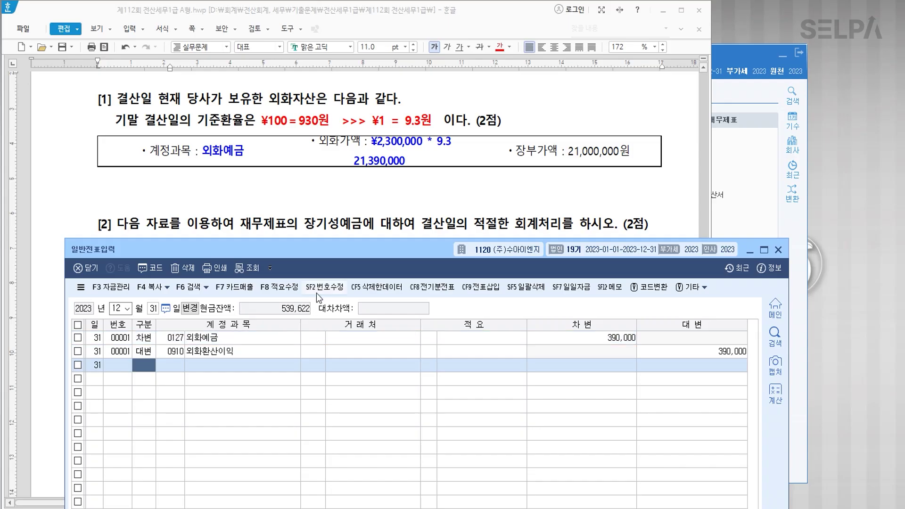
# Colour 장기성예금 and '만기일 : 2024.04.25.' red, and add '>> 정기예금' after 장기성예금.
pyautogui.click(350, 222)
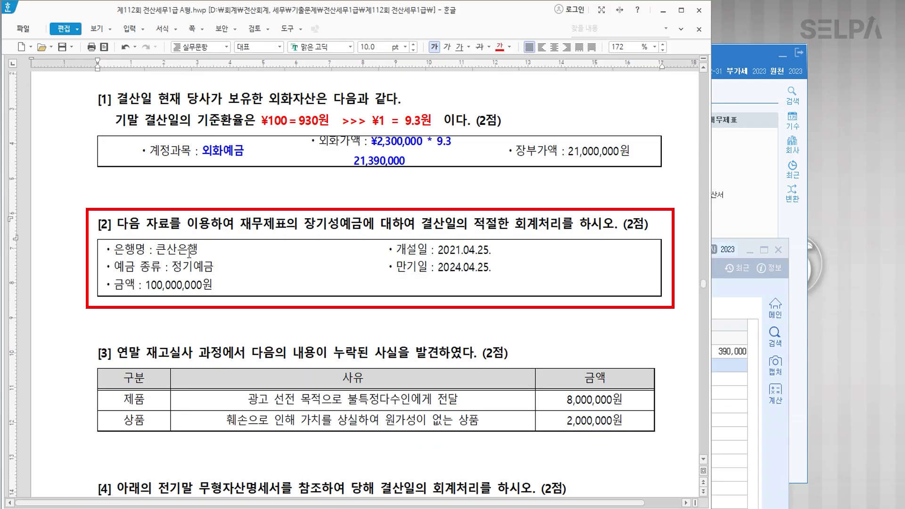
pyautogui.moveTo(304, 222); pyautogui.dragTo(359, 222)
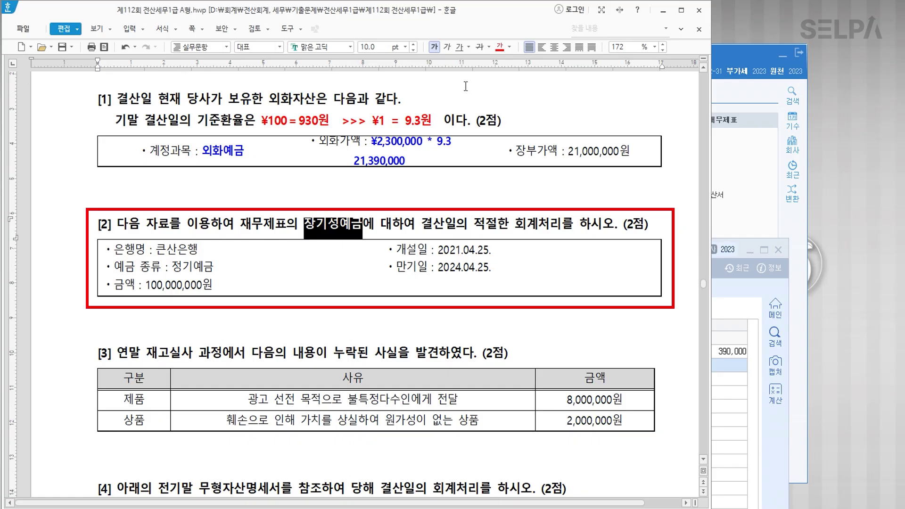
pyautogui.click(499, 47)
pyautogui.moveTo(395, 267); pyautogui.dragTo(493, 267)
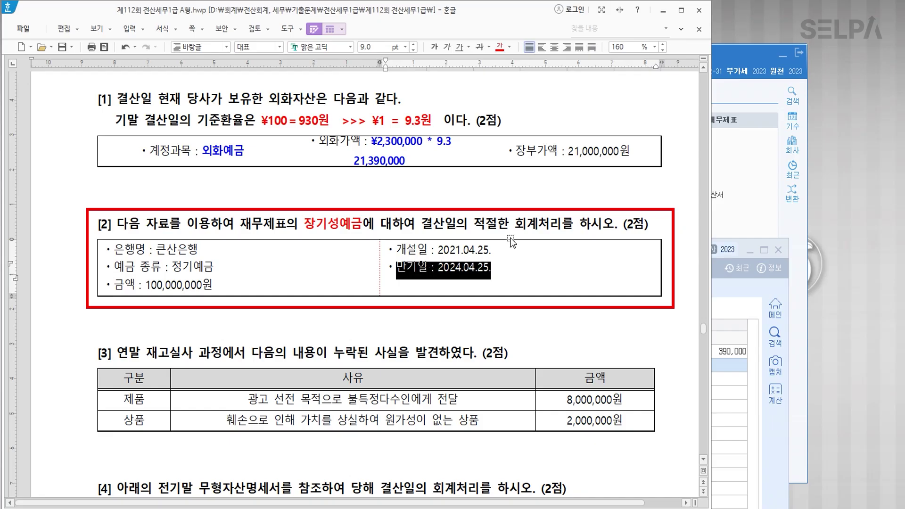
pyautogui.click(500, 47)
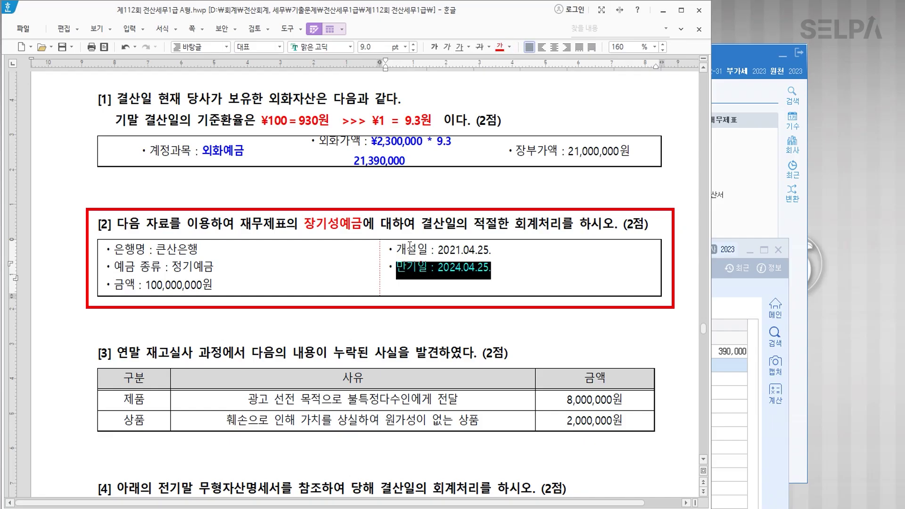
pyautogui.click(363, 226)
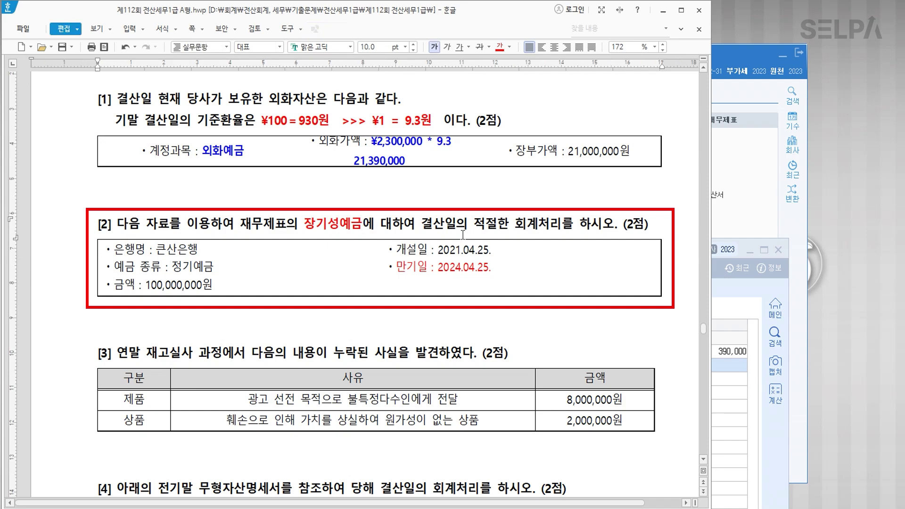
pyautogui.write('>> ')
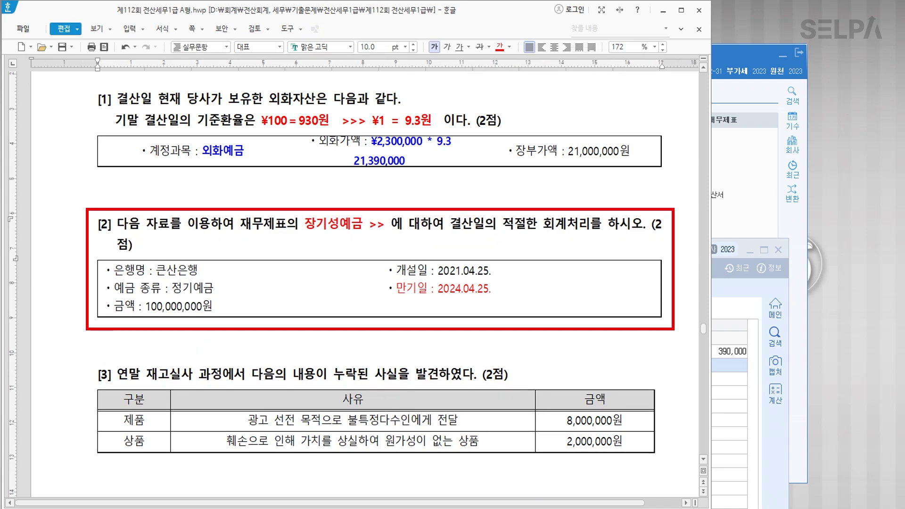
pyautogui.write('정기예')
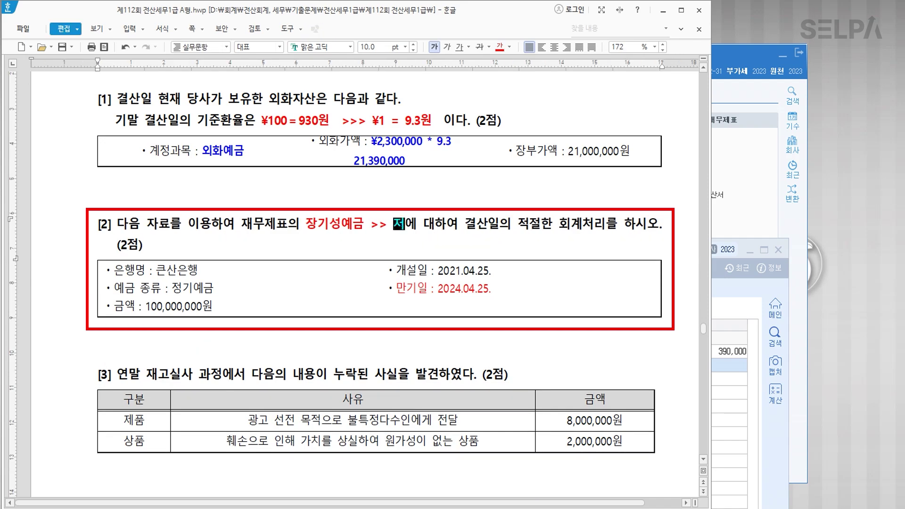
pyautogui.write('금')
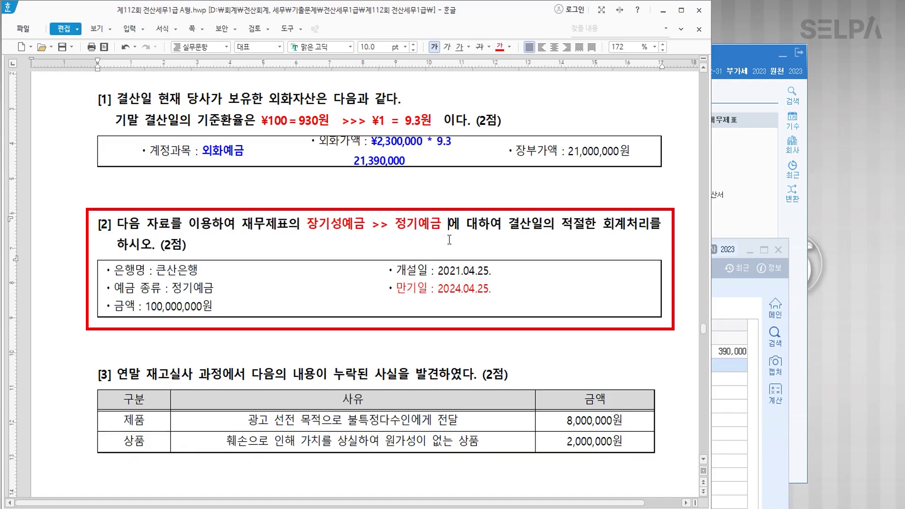
pyautogui.moveTo(146, 307); pyautogui.dragTo(214, 307)
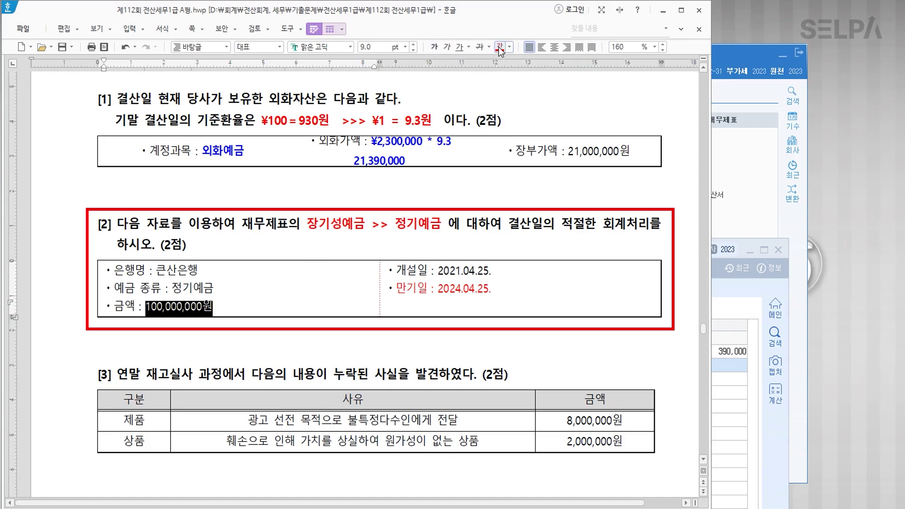
pyautogui.scroll(-3, 463, 283)
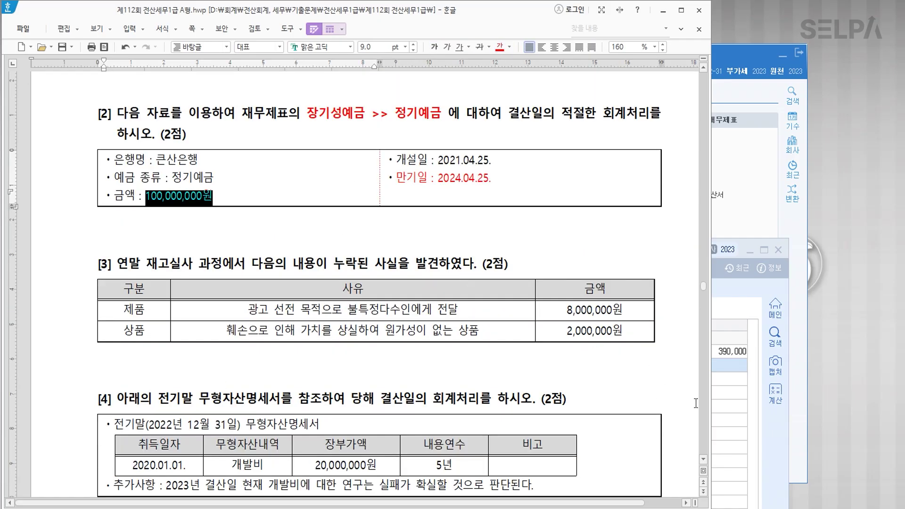
pyautogui.click(726, 425)
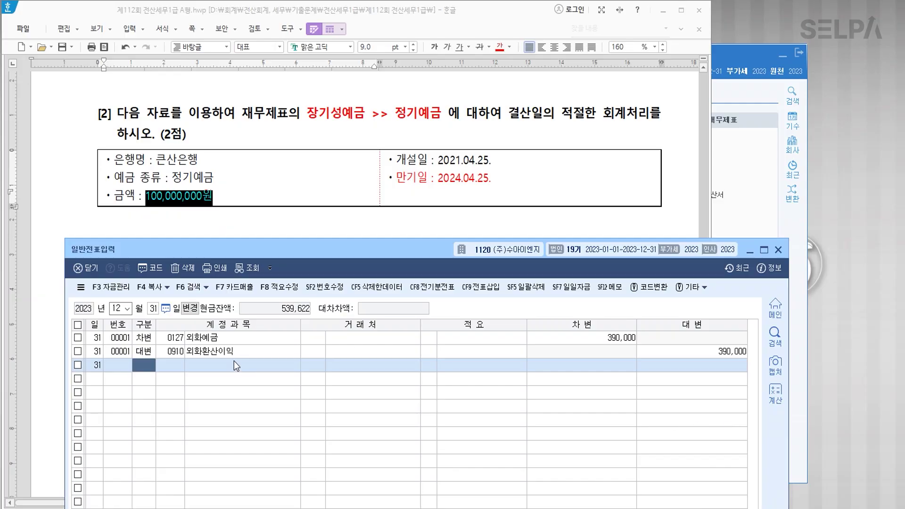
# Enter a 장기성예금 credit of 100,000,000 and a matching 정기예금 debit line.
pyautogui.write('4장기')
pyautogui.press('Return')
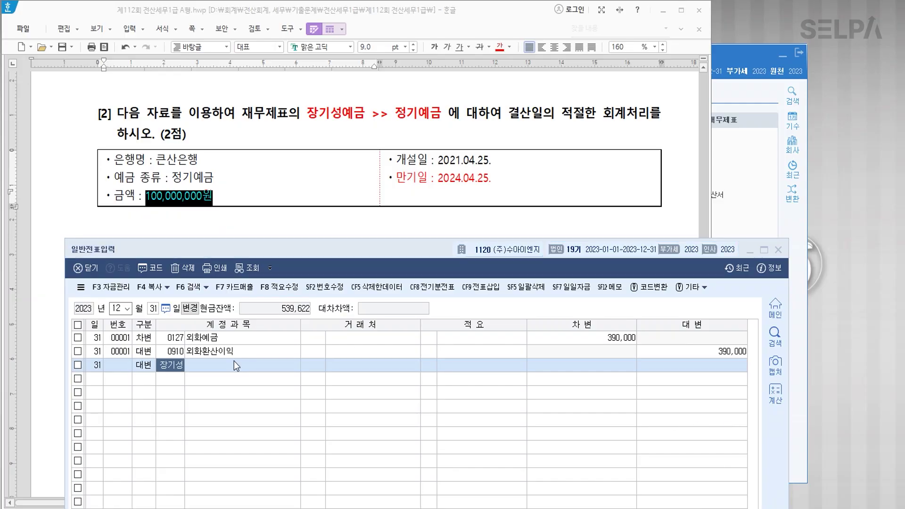
pyautogui.press('Return')
pyautogui.press('Return')
pyautogui.press('Return')
pyautogui.press('Return')
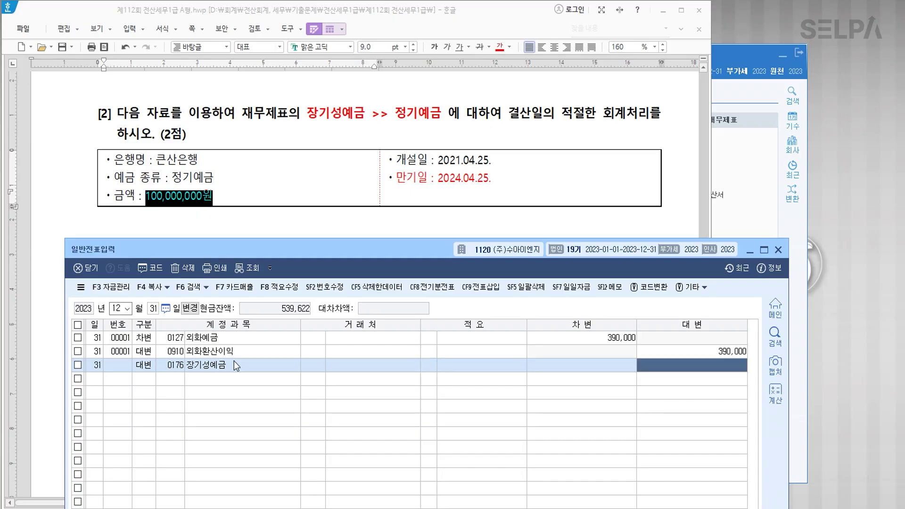
pyautogui.write('100000000')
pyautogui.press('Return')
pyautogui.press('3')
pyautogui.write('정기')
pyautogui.press('Return')
pyautogui.press('Return')
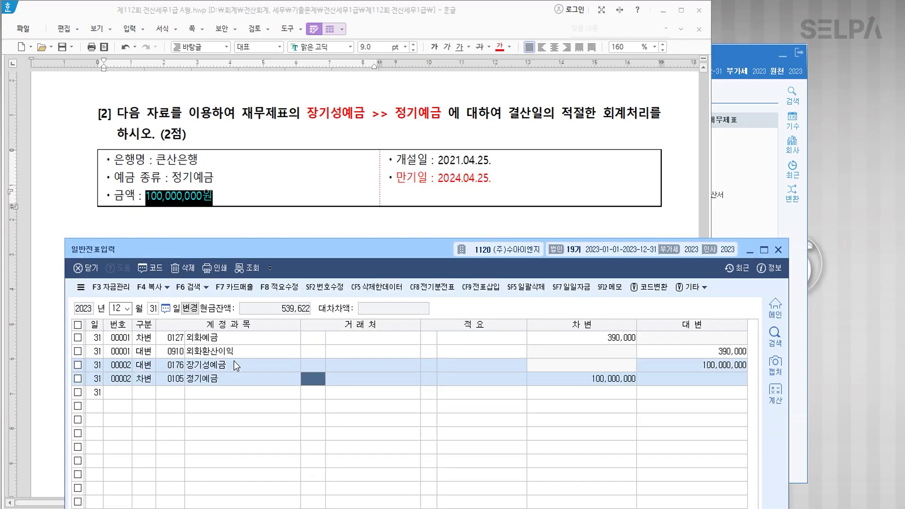
# Set 큰산은행 as the partner on the 장기성예금 and 정기예금 lines.
pyautogui.press('Up')
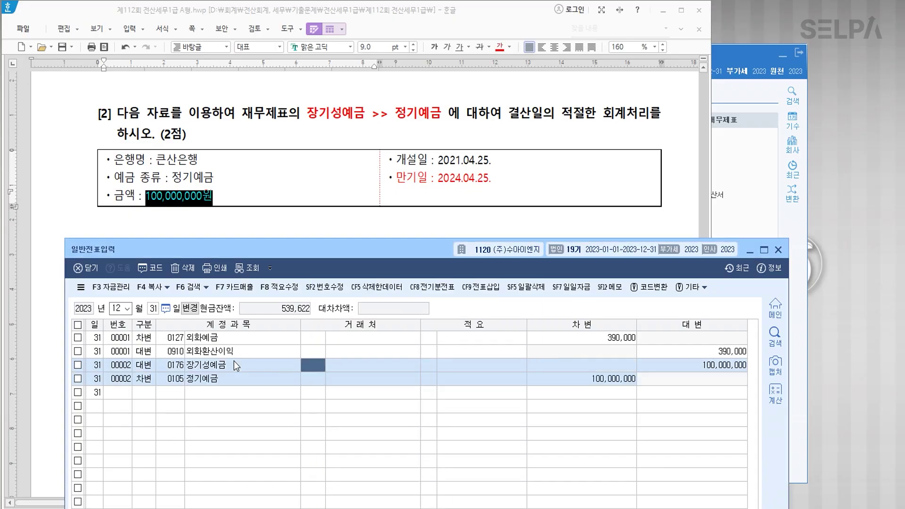
pyautogui.write('큰산')
pyautogui.press('Return')
pyautogui.press('Return')
pyautogui.press('Down')
pyautogui.write('큰산')
pyautogui.press('Return')
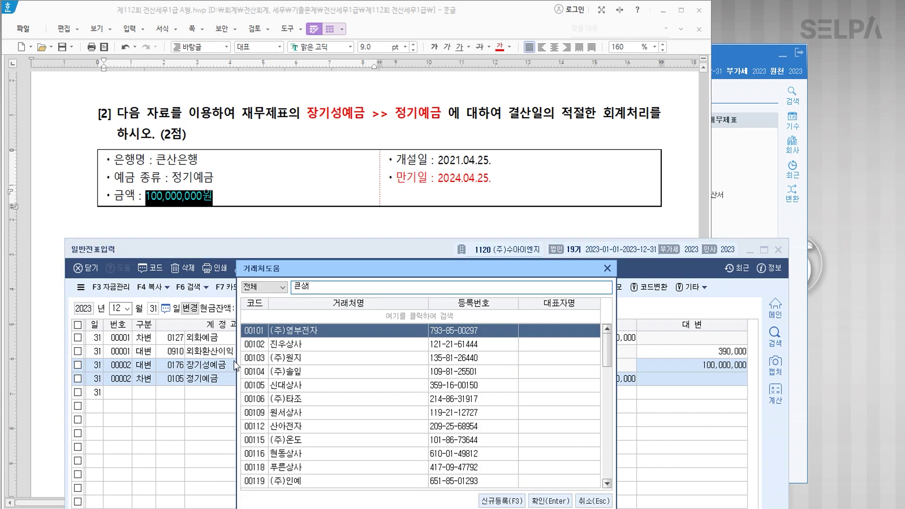
pyautogui.press('Return')
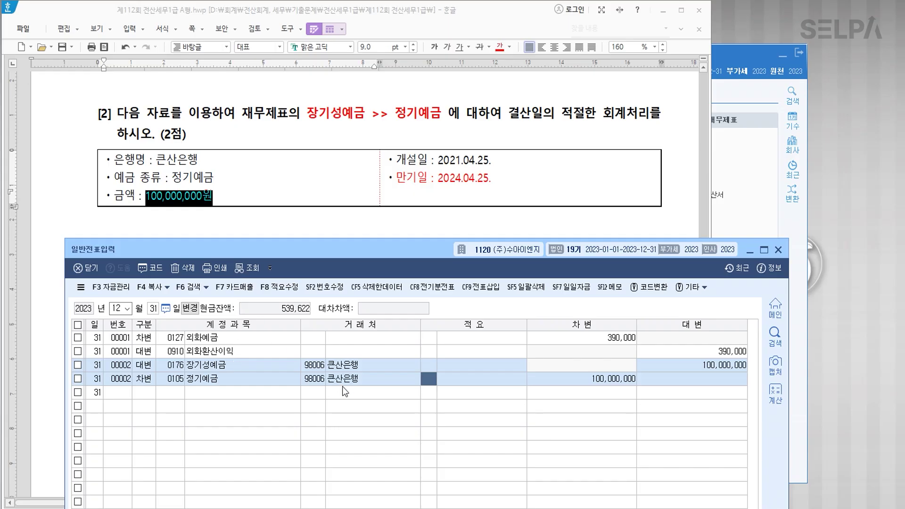
# Commit the 100,000,000 정기예금 line and bring up question [3] on inventory shortages.
pyautogui.press('Return')
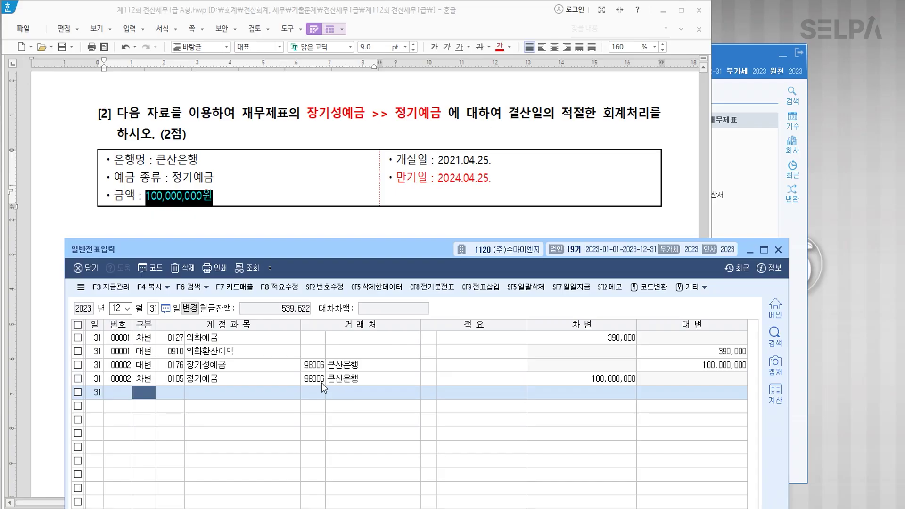
pyautogui.click(299, 196)
pyautogui.scroll(-5, 352, 236)
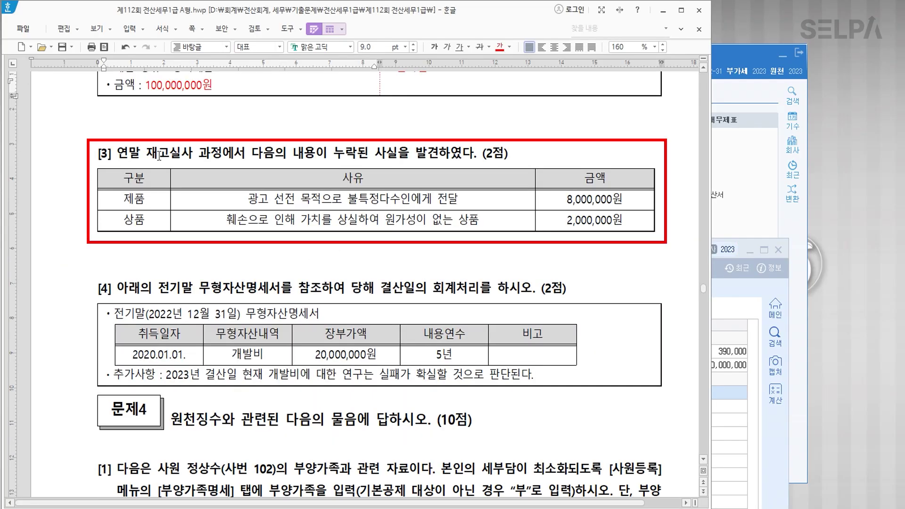
# Colour 누락된 사실을 발견, 제품, 8,000,000원 and 광고 선전 목적 red in question [3].
pyautogui.moveTo(334, 153); pyautogui.dragTo(438, 153)
pyautogui.click(503, 50)
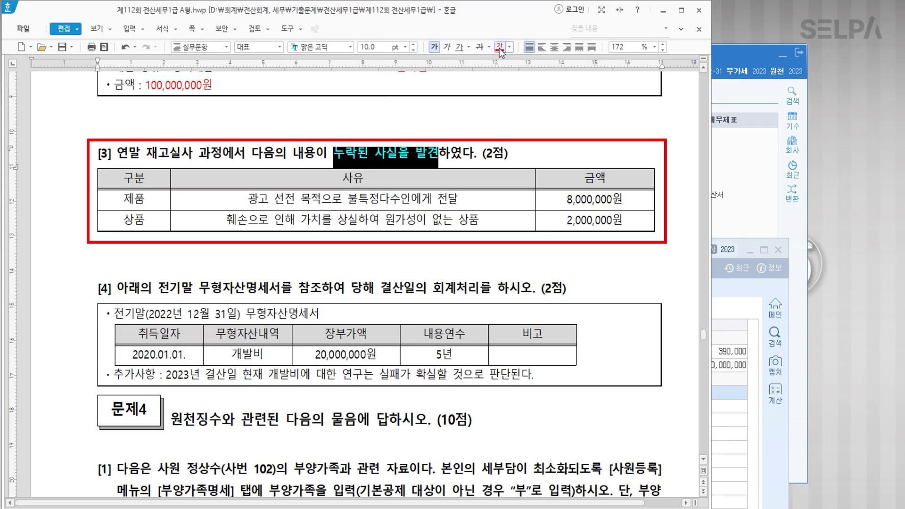
pyautogui.moveTo(121, 199); pyautogui.dragTo(170, 200)
pyautogui.click(500, 49)
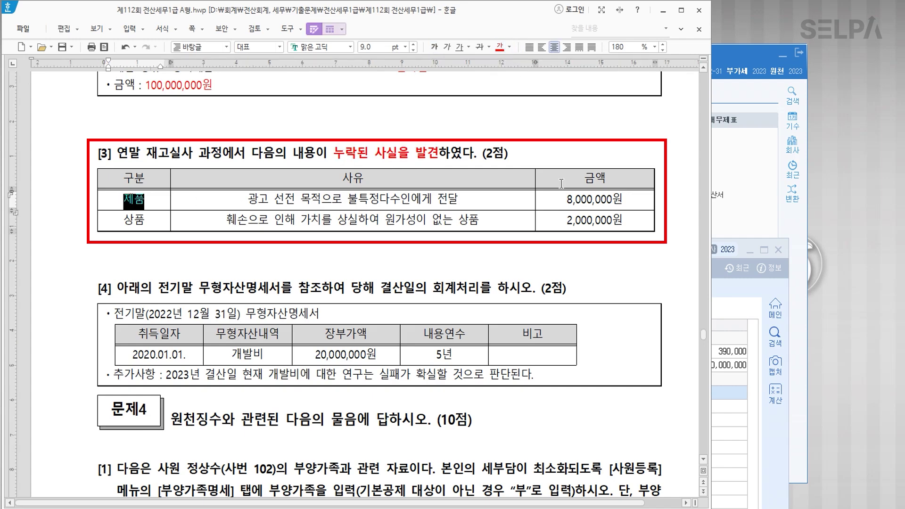
pyautogui.moveTo(566, 199); pyautogui.dragTo(623, 200)
pyautogui.click(501, 49)
pyautogui.moveTo(251, 199); pyautogui.dragTo(323, 200)
pyautogui.click(500, 49)
pyautogui.scroll(-1, 603, 375)
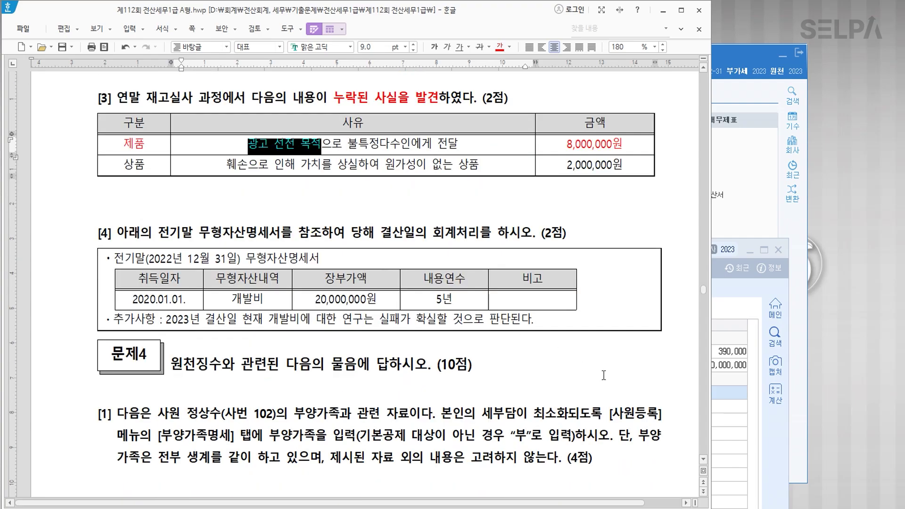
pyautogui.click(720, 429)
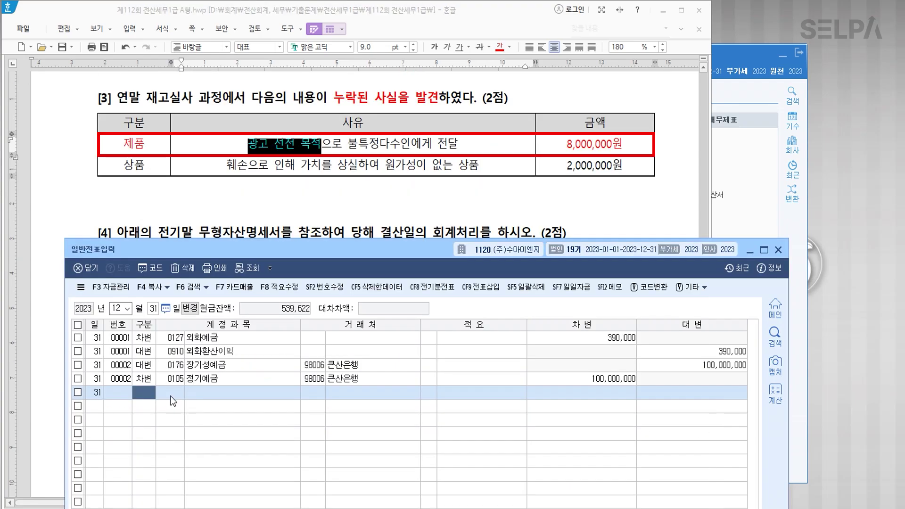
# Credit 0150 제품 8,000,000 with description code 8.
pyautogui.write('4')
pyautogui.press('Return')
pyautogui.write('150')
pyautogui.press('Return')
pyautogui.press('Return')
pyautogui.press('Return')
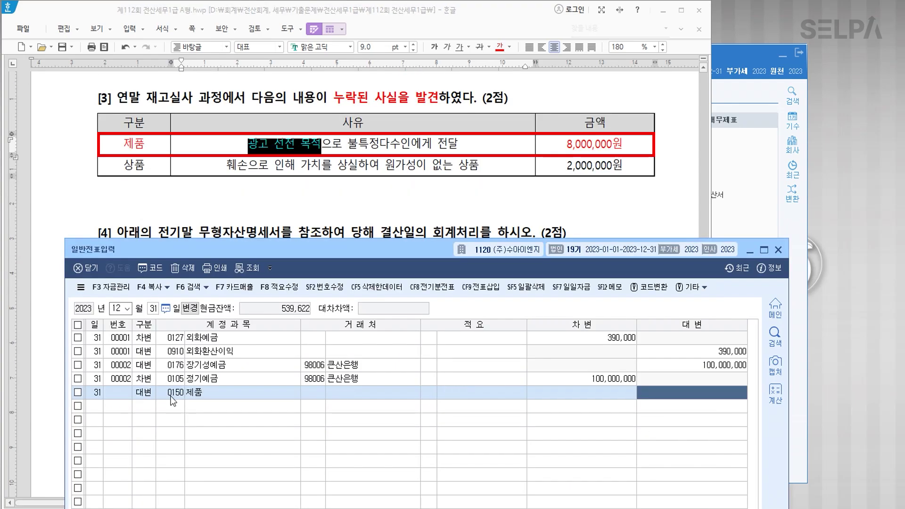
pyautogui.write('8000000')
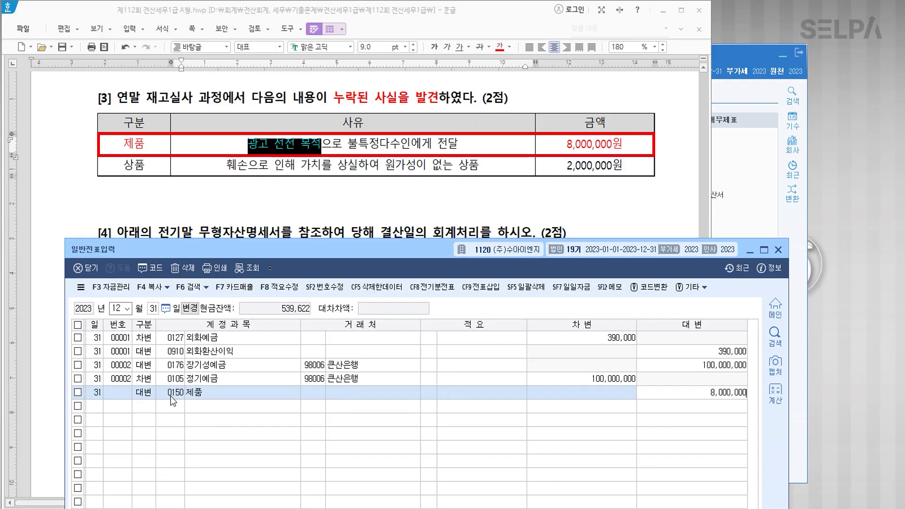
pyautogui.press('Return')
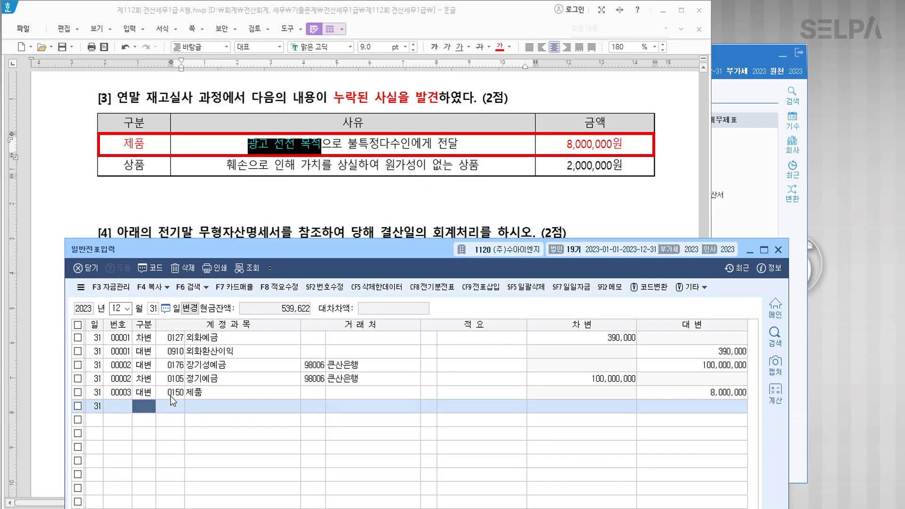
pyautogui.press('Up')
pyautogui.press('Return')
pyautogui.press('Return')
pyautogui.write('8')
pyautogui.press('Return')
# Add the matching debit line to 0833 광고선전비, found by searching 광고.
pyautogui.press('Return')
pyautogui.press('Return')
pyautogui.write('3')
pyautogui.press('Return')
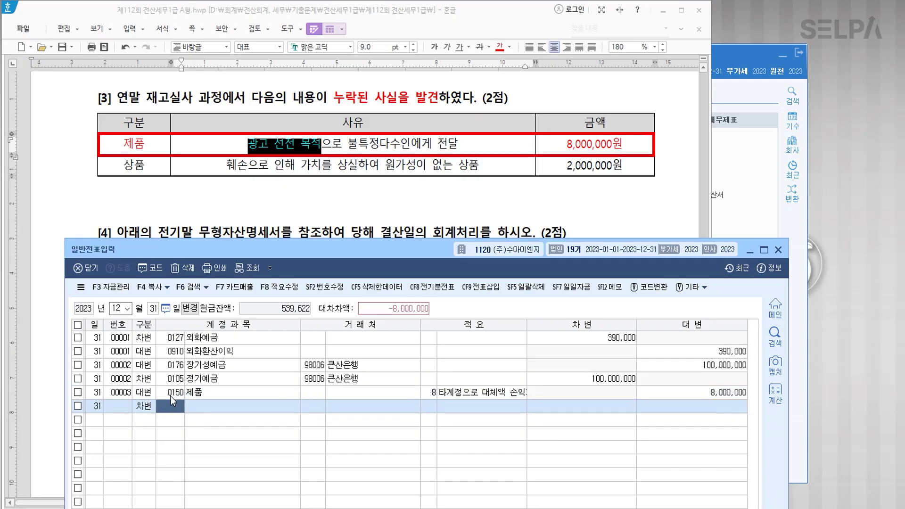
pyautogui.write('광고')
pyautogui.press('Return')
pyautogui.press('Down')
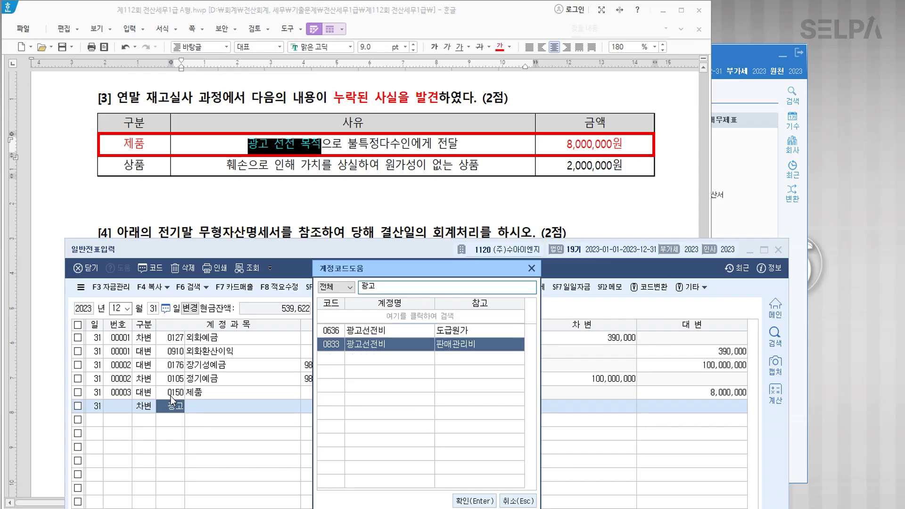
pyautogui.press('Return')
pyautogui.press('Return')
pyautogui.press('Return')
pyautogui.press('Return')
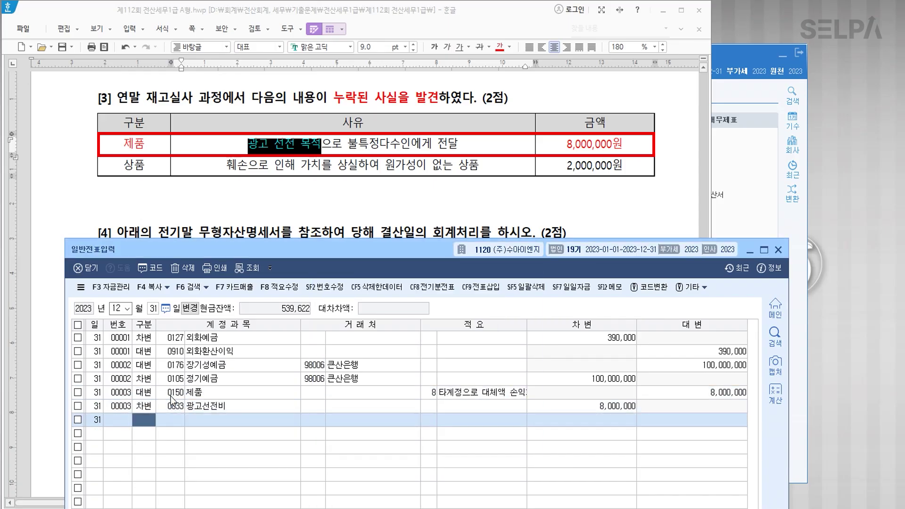
pyautogui.click(156, 169)
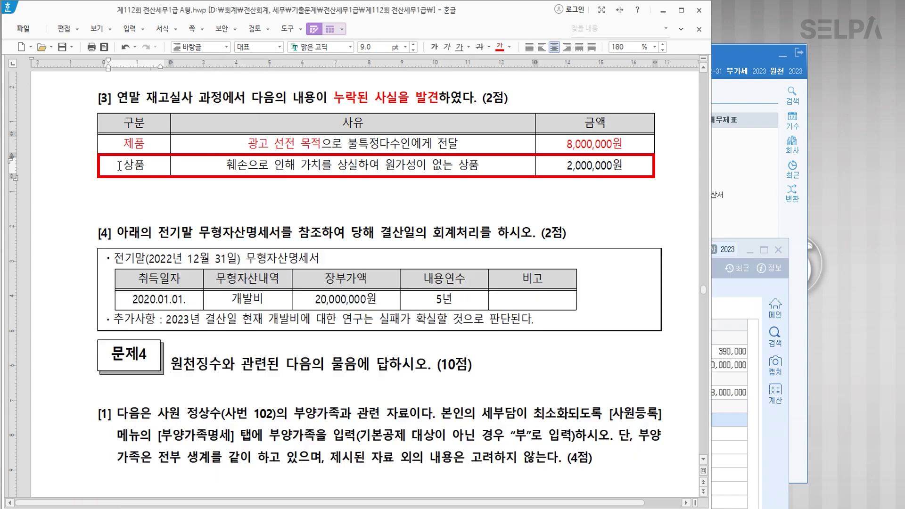
# Colour 상품, 2,000,000원 and 원가성이 없는 red in question [3]'s second row.
pyautogui.moveTo(123, 165); pyautogui.dragTo(156, 168)
pyautogui.click(502, 48)
pyautogui.moveTo(566, 166); pyautogui.dragTo(627, 167)
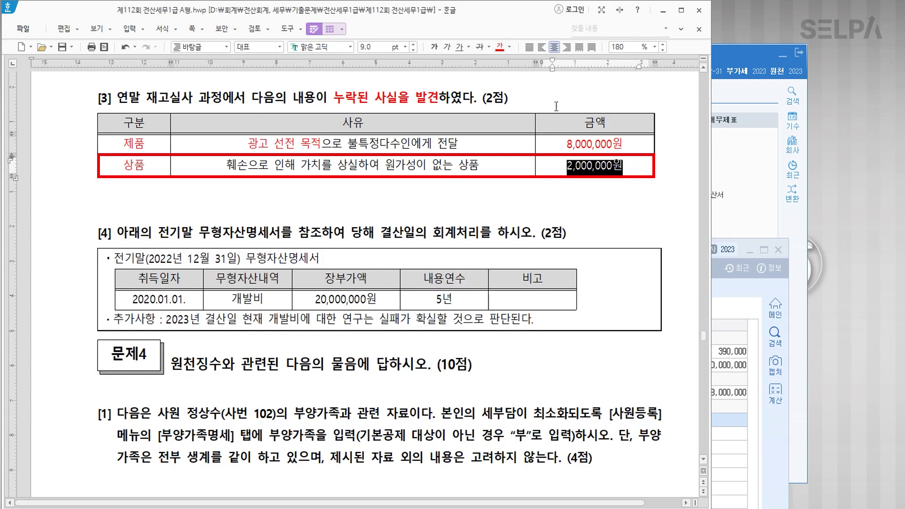
pyautogui.click(501, 48)
pyautogui.moveTo(386, 166); pyautogui.dragTo(452, 169)
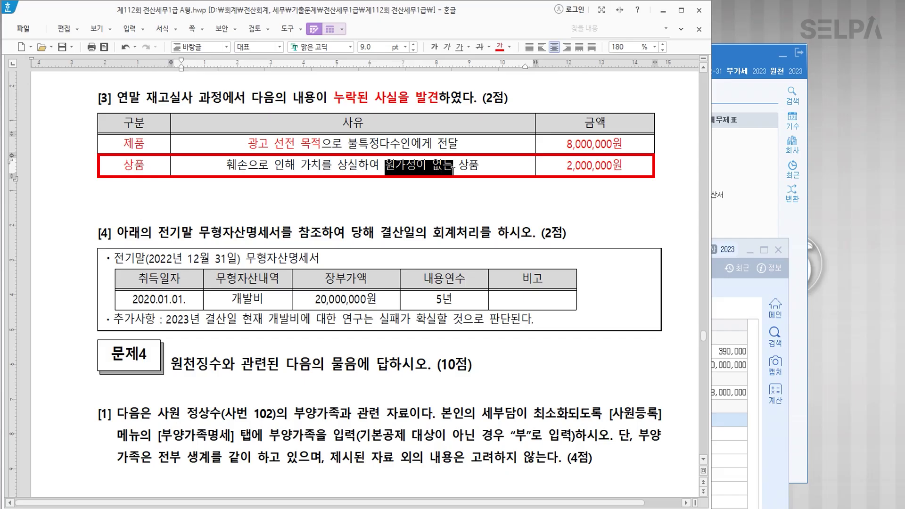
pyautogui.click(500, 48)
# Add the note '>. 비정상적' after 원가성이 없는.
pyautogui.click(453, 166)
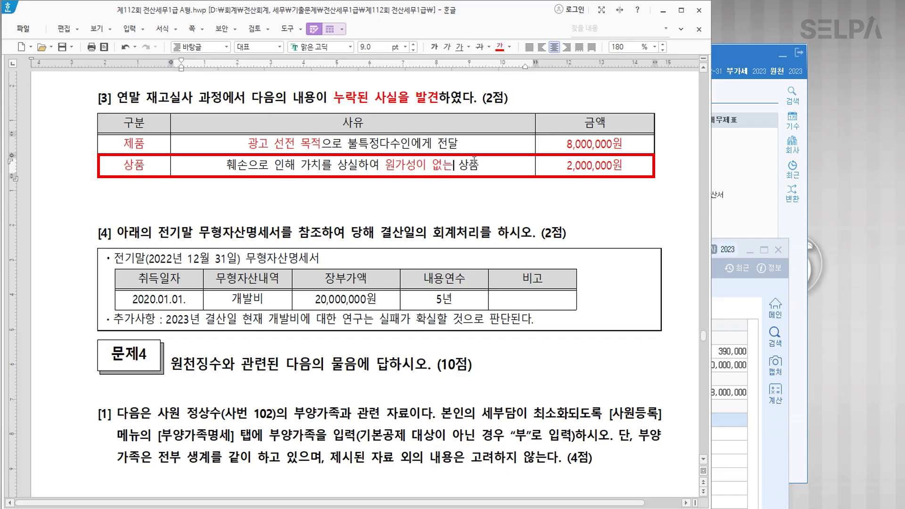
pyautogui.write('>. 비')
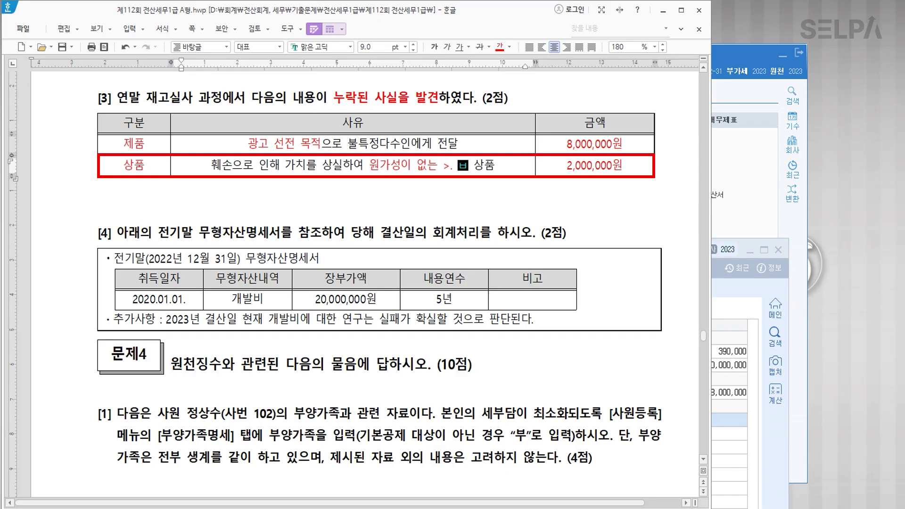
pyautogui.write('정상저')
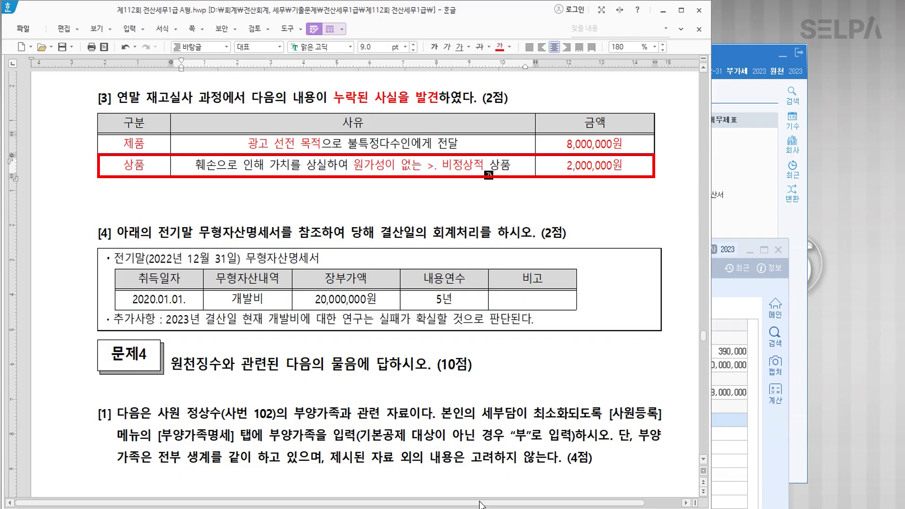
pyautogui.hotkey('alt', 'Tab')
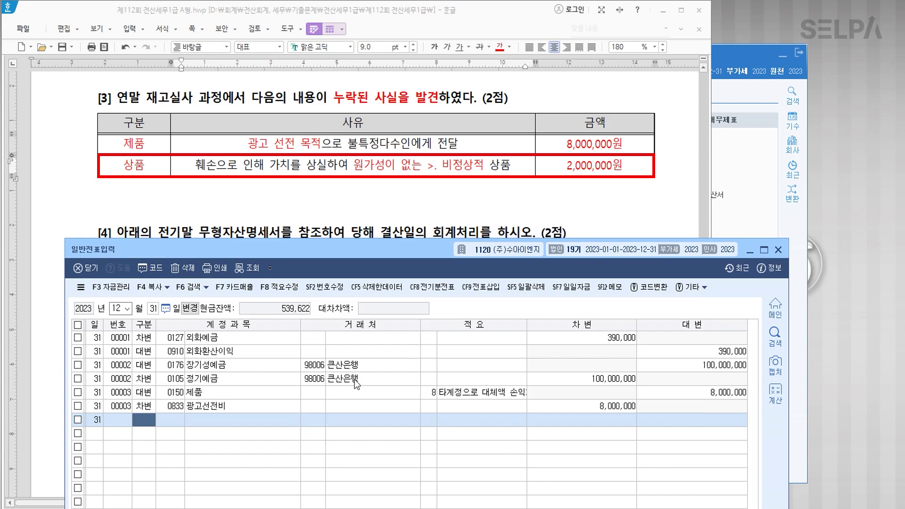
# Credit 0146 상품 2,000,000 with 적요 8 and look up 재고 accounts for the debit line.
pyautogui.write('4146')
pyautogui.press('Return')
pyautogui.press('Return')
pyautogui.write('8')
pyautogui.press('Return')
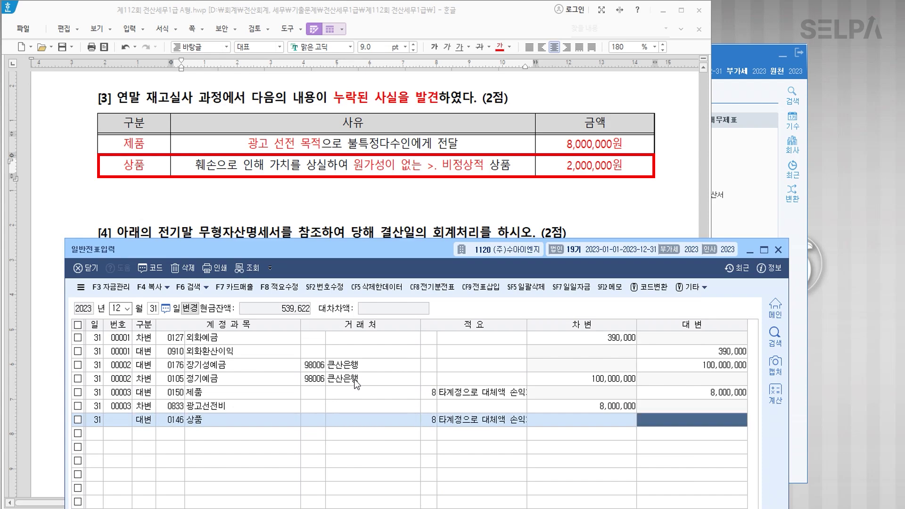
pyautogui.write('2000000')
pyautogui.press('Return')
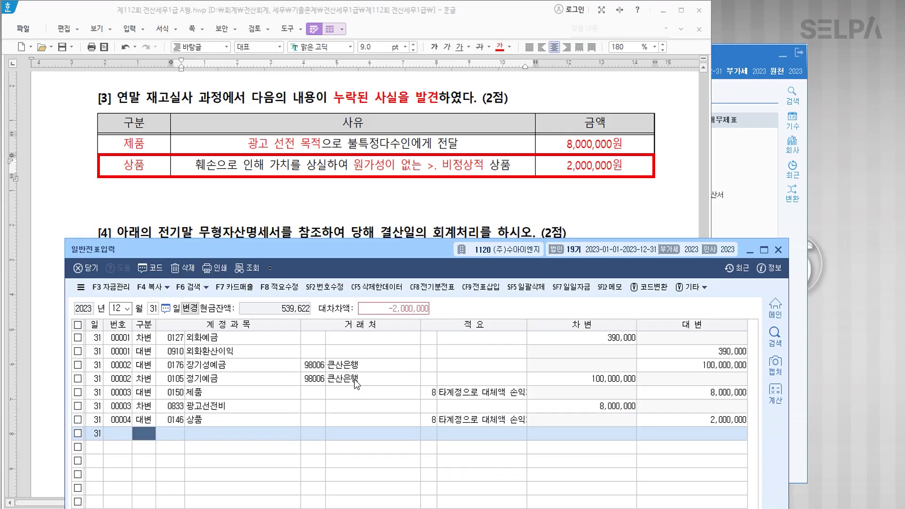
pyautogui.write('3')
pyautogui.write('재고')
pyautogui.press('Return')
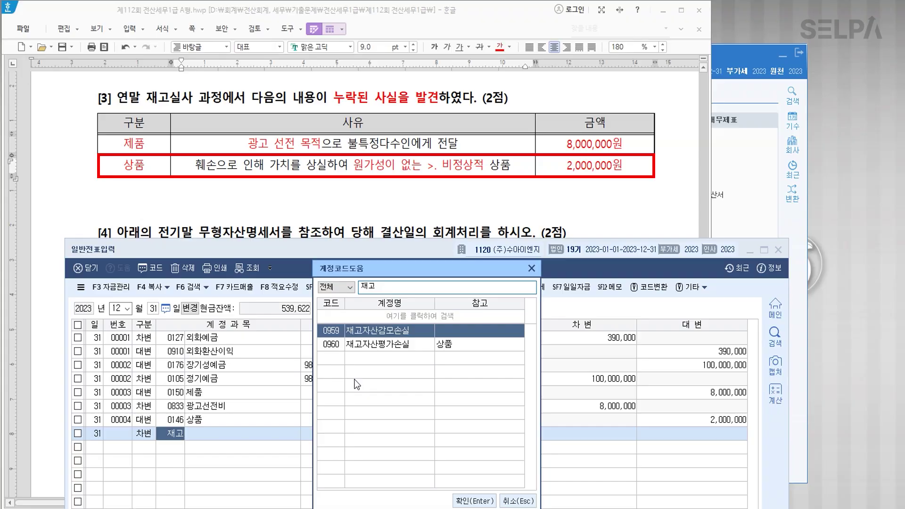
pyautogui.press('Return')
pyautogui.press('Return')
pyautogui.press('Return')
pyautogui.press('Return')
pyautogui.press('Return')
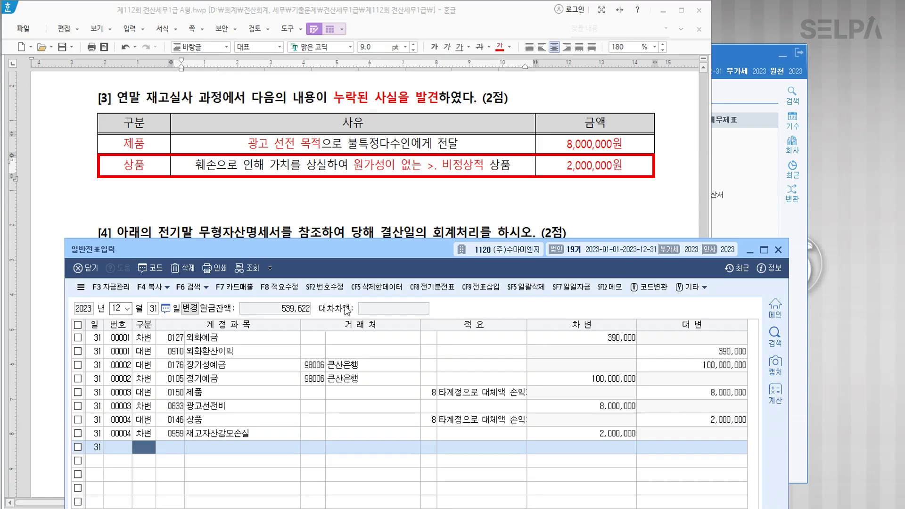
# Move 문제4 onto a new page with a page break.
pyautogui.click(370, 215)
pyautogui.scroll(-1, 427, 247)
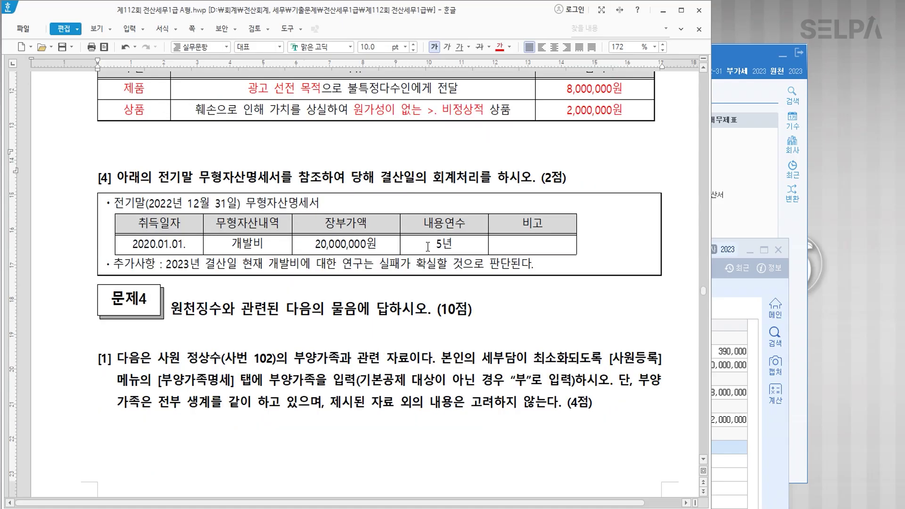
pyautogui.click(675, 263)
pyautogui.hotkey('ctrl', 'Return')
pyautogui.scroll(7, 651, 247)
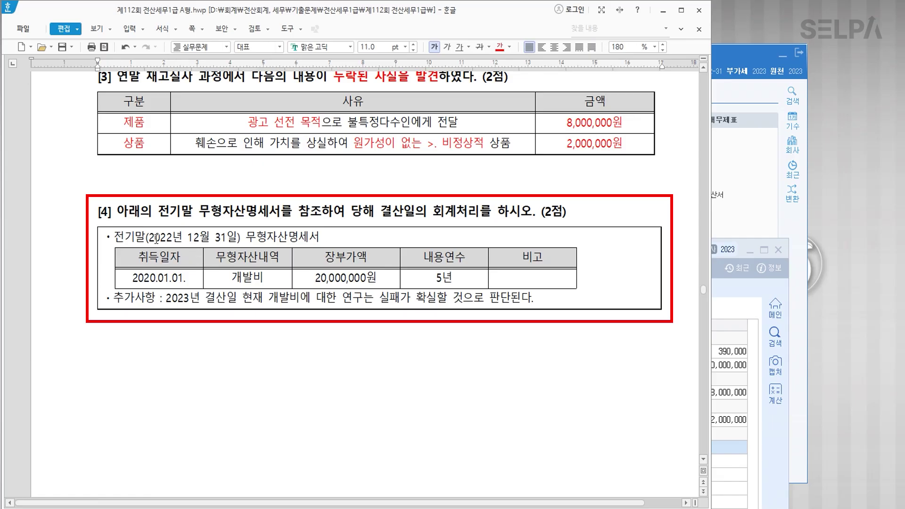
# Colour 전기말(2022년 12월 31일) red and make 20,000,000원 red and bold.
pyautogui.moveTo(115, 236); pyautogui.dragTo(241, 238)
pyautogui.click(500, 47)
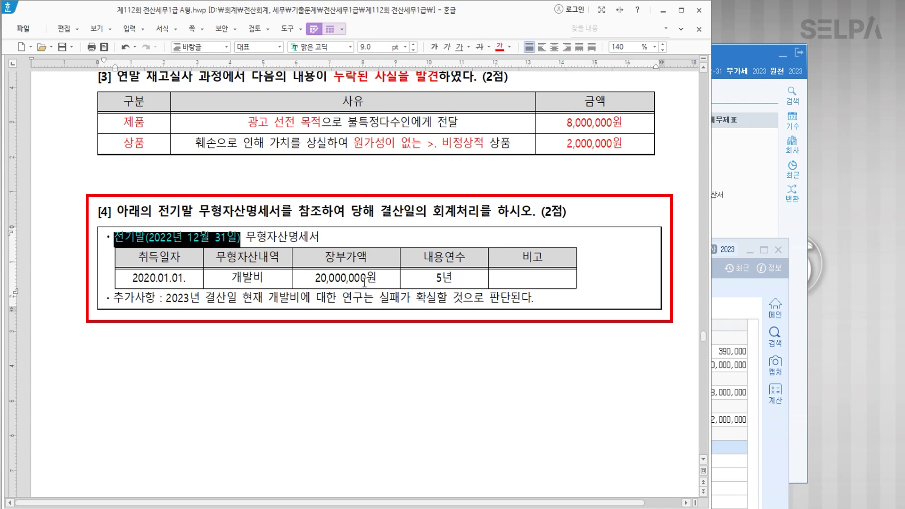
pyautogui.moveTo(311, 279); pyautogui.dragTo(390, 277)
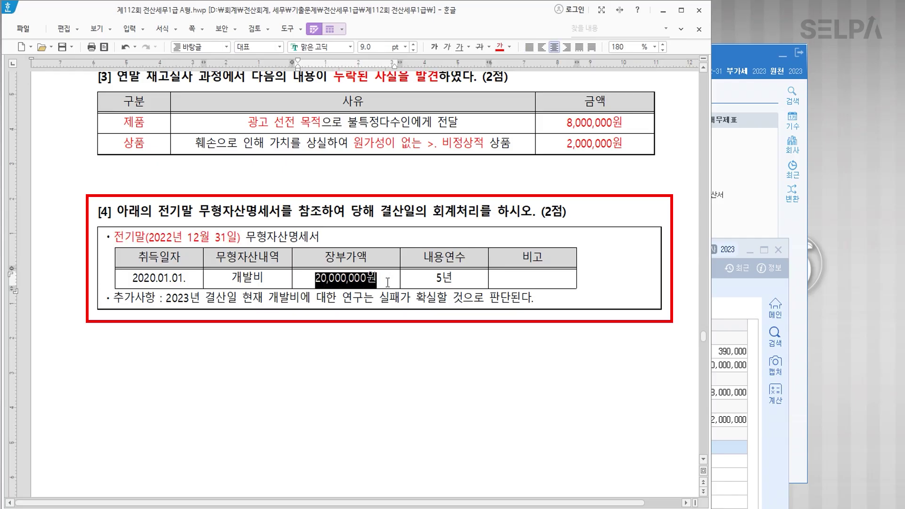
pyautogui.click(500, 48)
pyautogui.click(435, 46)
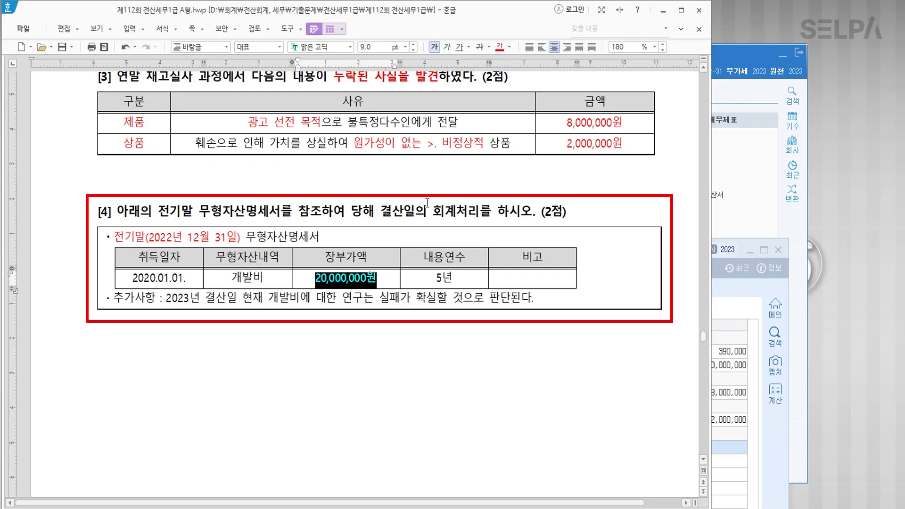
pyautogui.click(451, 279)
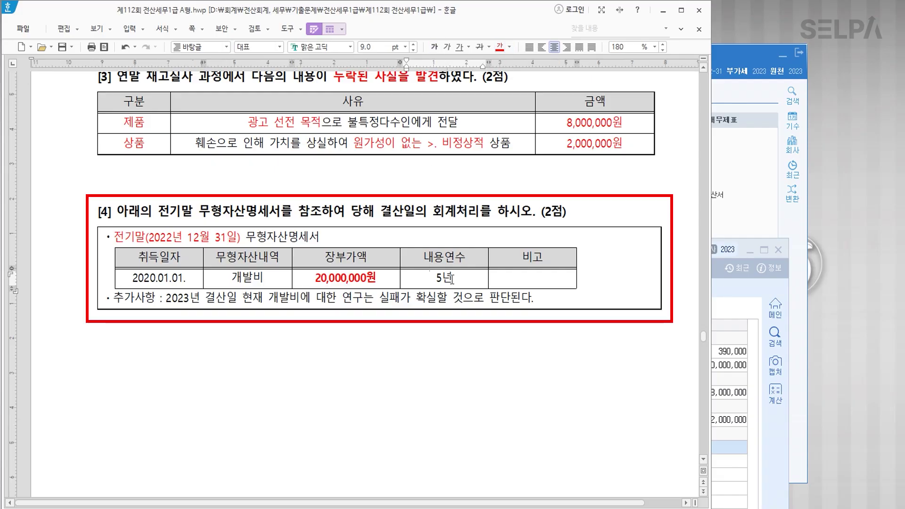
pyautogui.click(587, 284)
pyautogui.click(679, 296)
# Insert a 2-row, 5-column table with centred years 20, 21, 22, 23, 24.
pyautogui.hotkey('ctrl', 'n')
pyautogui.write('t')
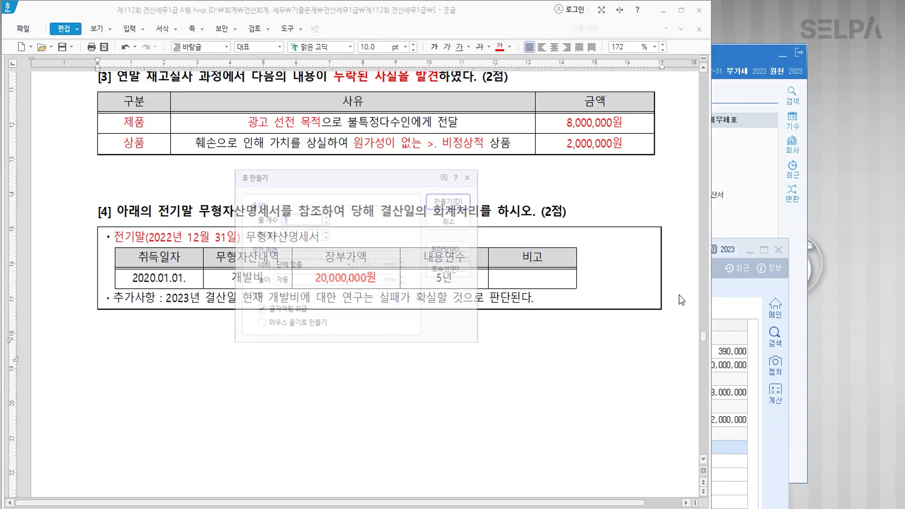
pyautogui.write('2')
pyautogui.press('Return')
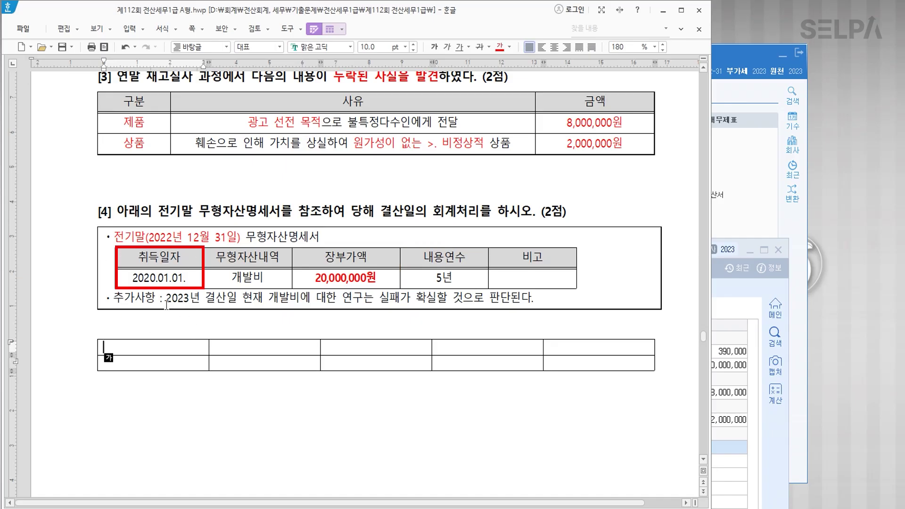
pyautogui.write('20')
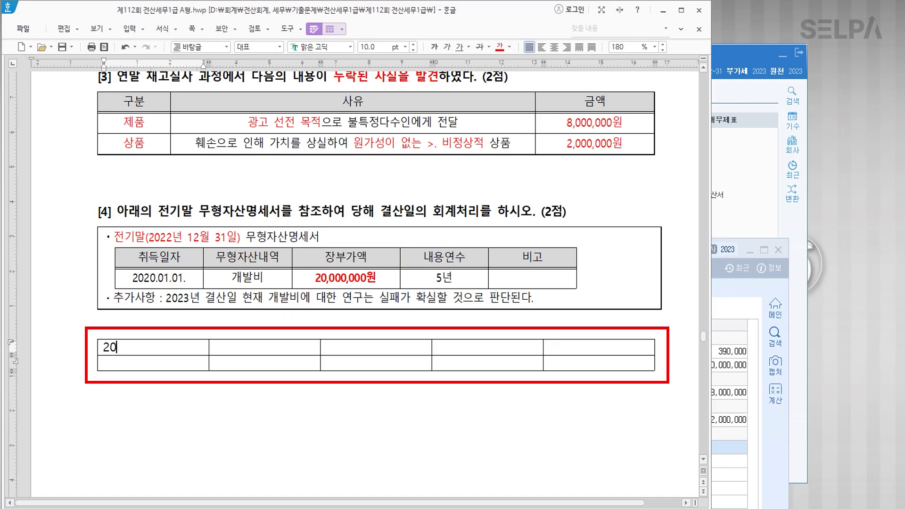
pyautogui.press('Tab')
pyautogui.write('21')
pyautogui.press('Tab')
pyautogui.write('22')
pyautogui.press('Tab')
pyautogui.write('23')
pyautogui.press('Tab')
pyautogui.write('24')
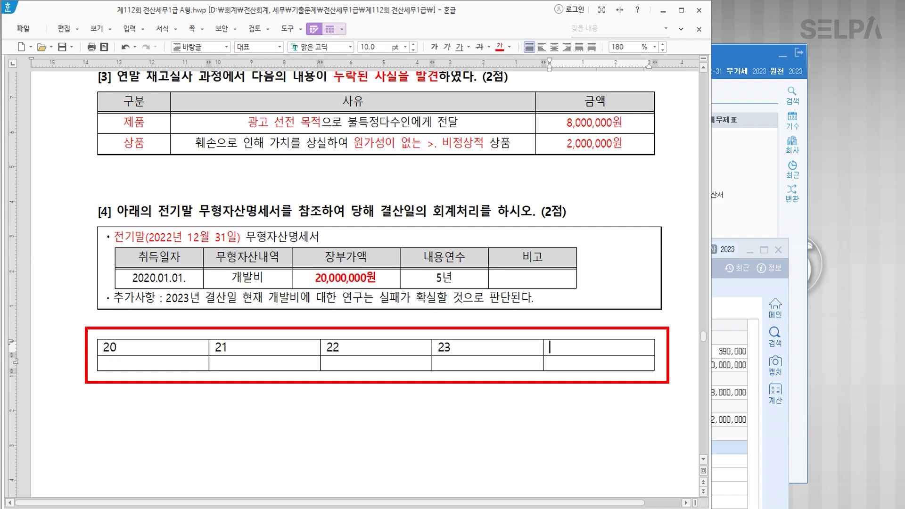
pyautogui.moveTo(172, 345); pyautogui.dragTo(598, 347)
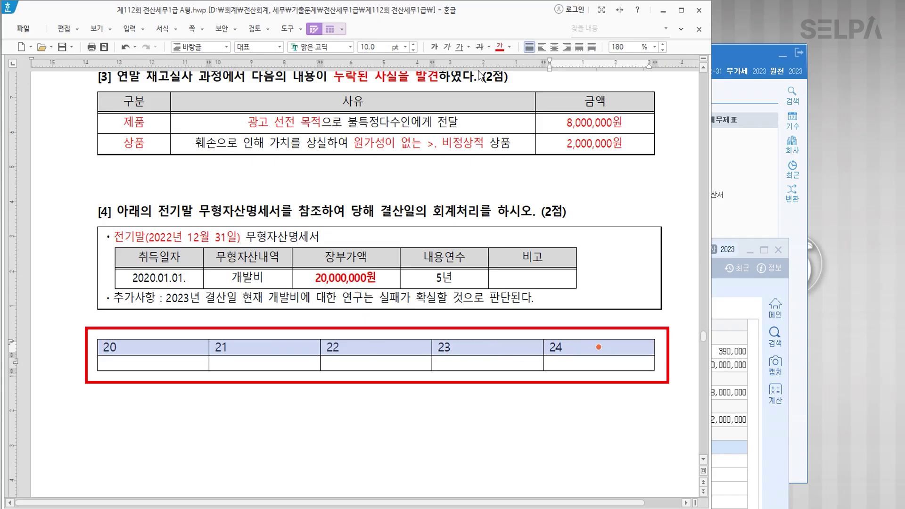
pyautogui.click(557, 47)
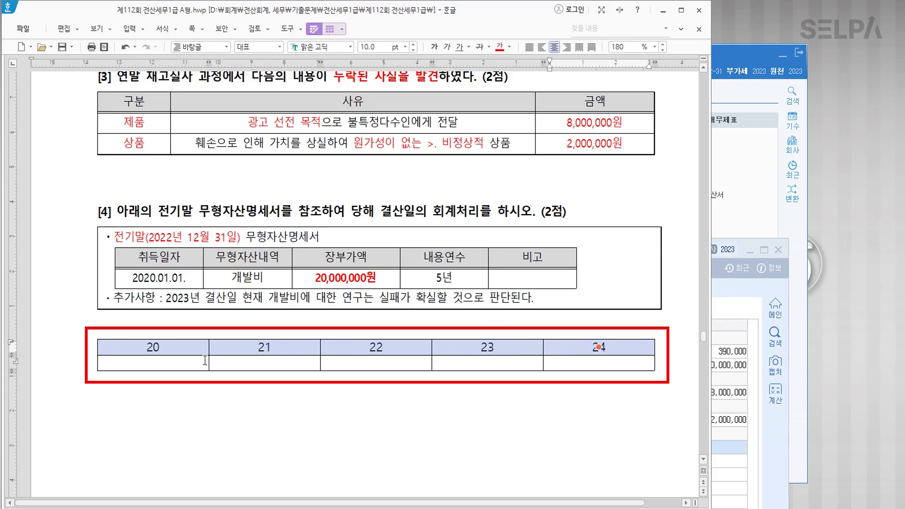
# Split the second row into two rows and merge the cells under 23 and 24.
pyautogui.click(153, 363)
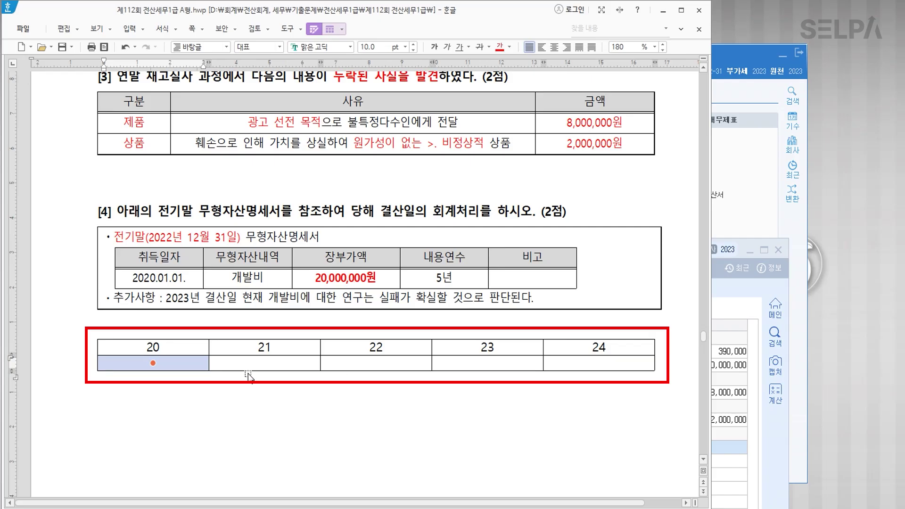
pyautogui.keyDown('shift'); pyautogui.click(376, 364); pyautogui.keyUp('shift')
pyautogui.keyDown('shift'); pyautogui.click(598, 363); pyautogui.keyUp('shift')
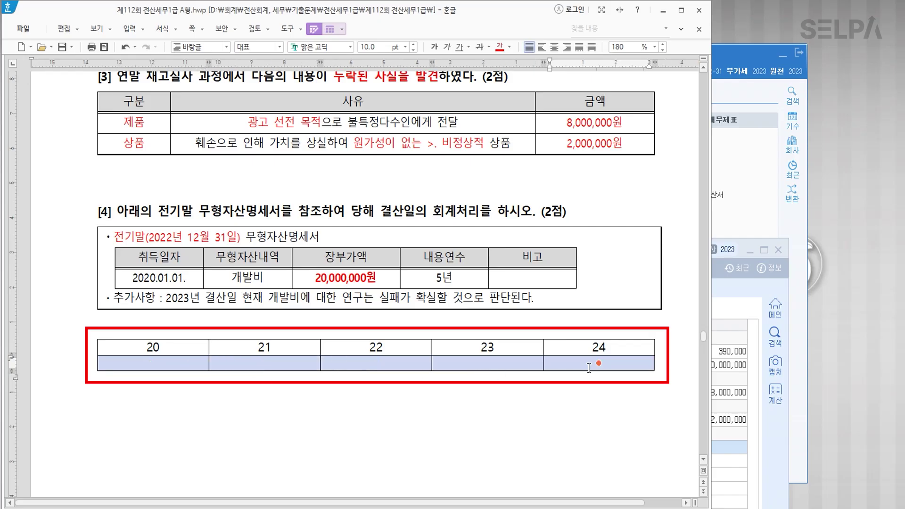
pyautogui.press('s')
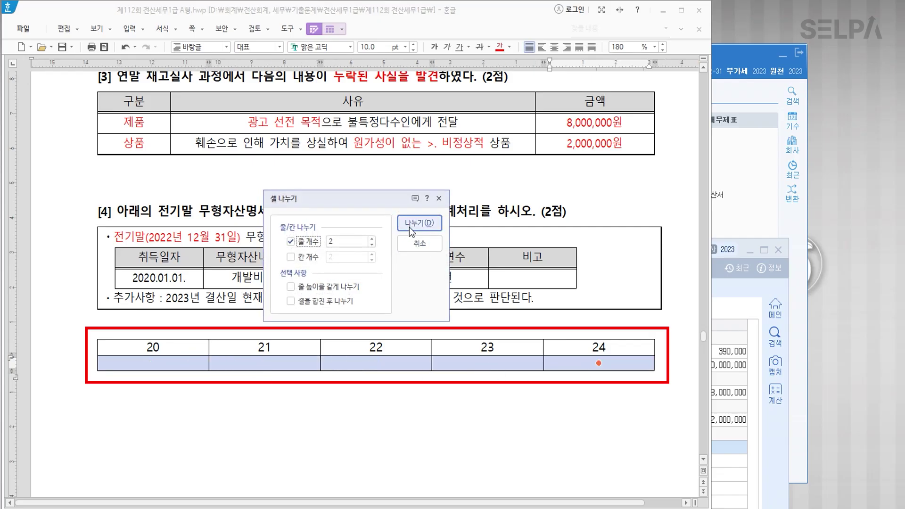
pyautogui.click(420, 229)
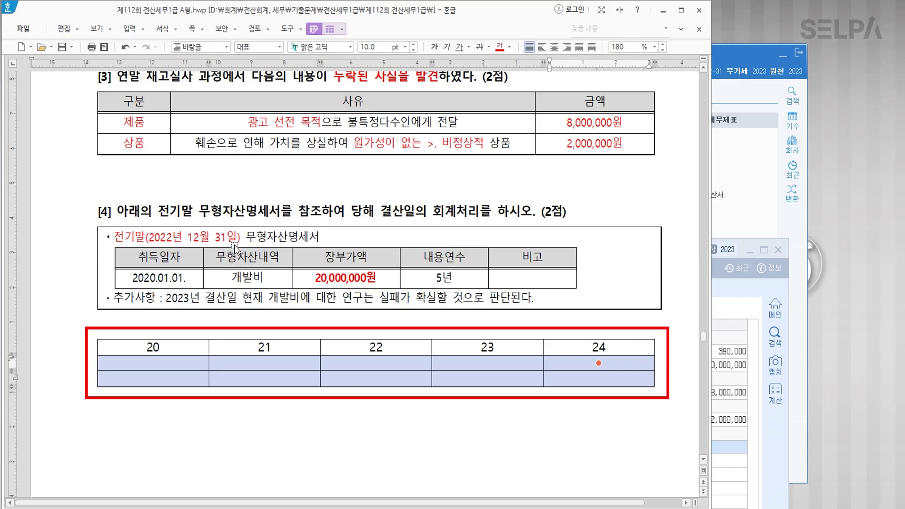
pyautogui.click(396, 364)
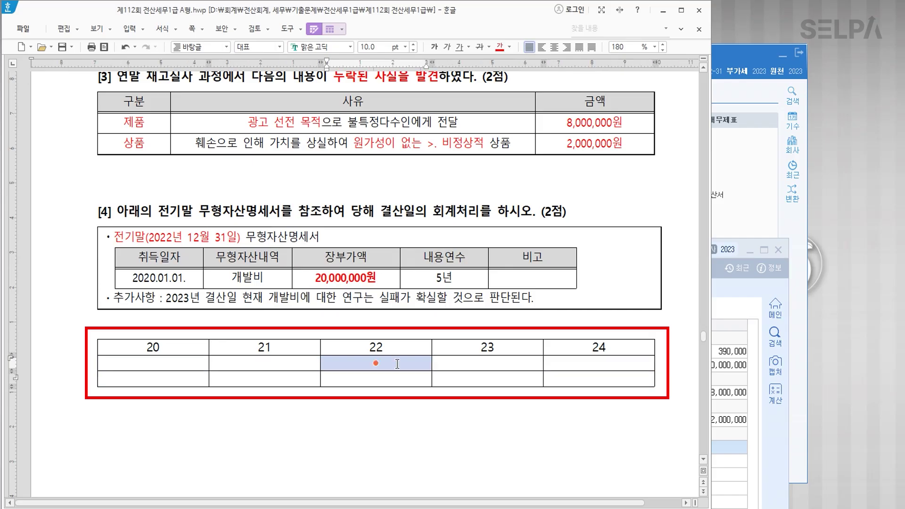
pyautogui.click(495, 363)
pyautogui.keyDown('shift'); pyautogui.click(599, 363); pyautogui.keyUp('shift')
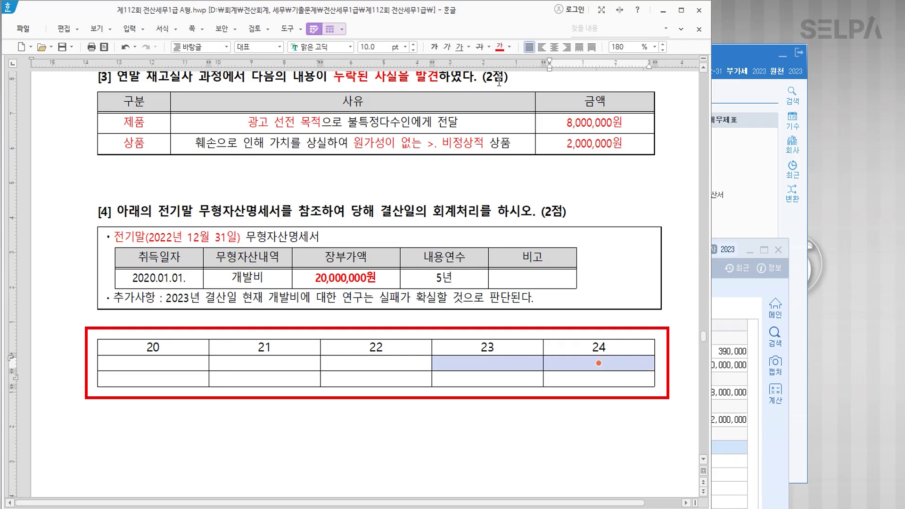
pyautogui.press('m')
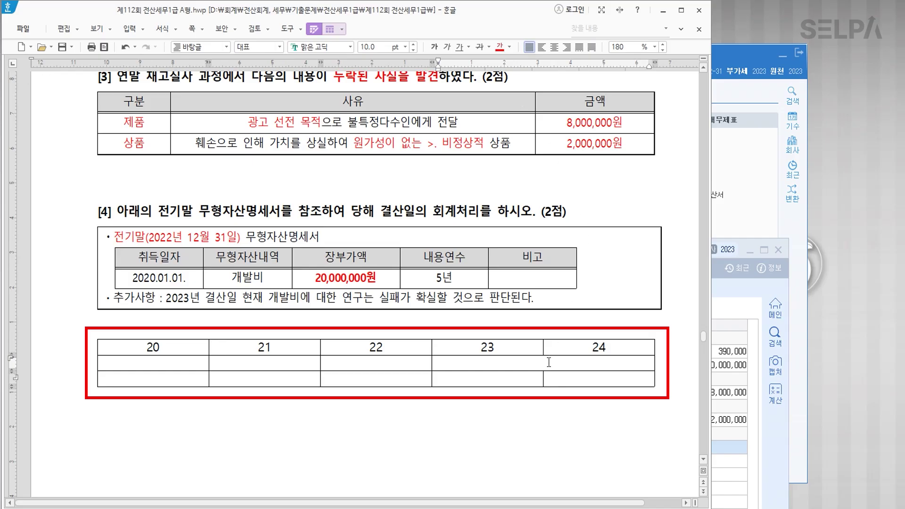
# Enter 상각 under years 20–22 and a centred 20,000,000 in the merged 23–24 cell.
pyautogui.write('20,0000')
pyautogui.write('000')
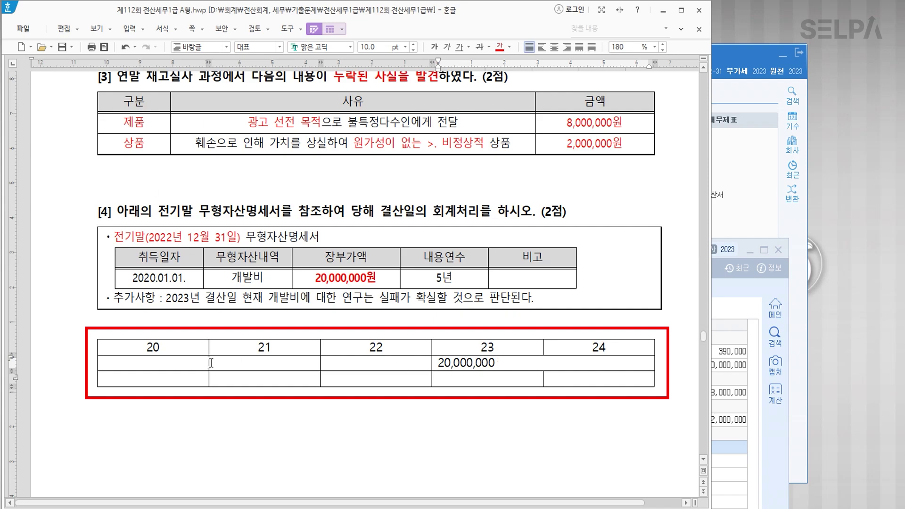
pyautogui.write('상각')
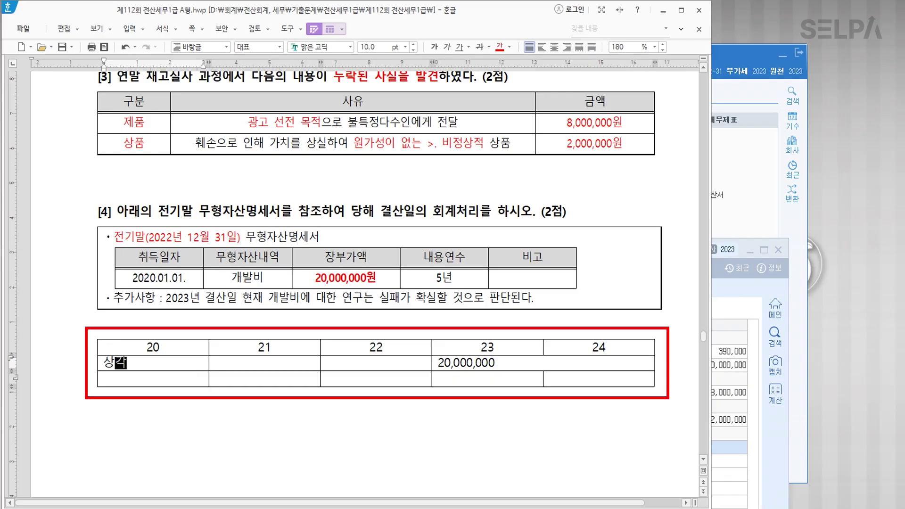
pyautogui.press('Tab')
pyautogui.write('상각')
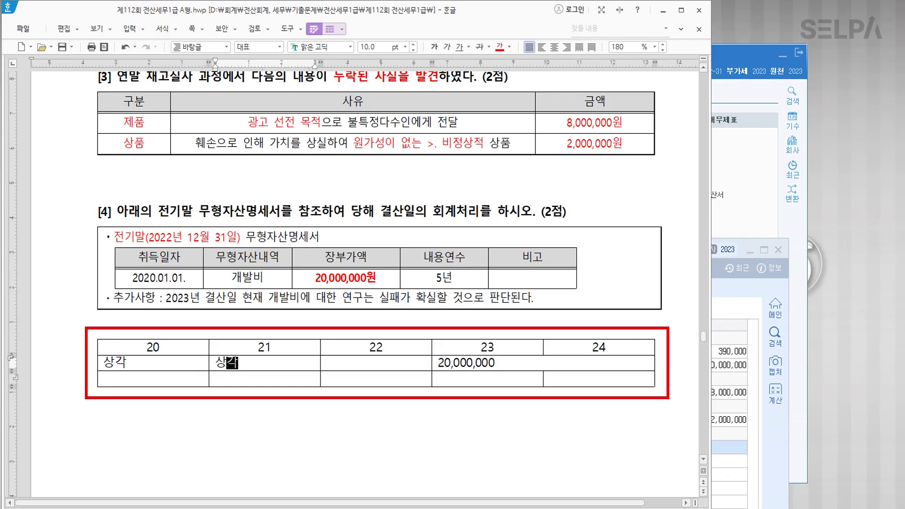
pyautogui.press('Tab')
pyautogui.write('상각')
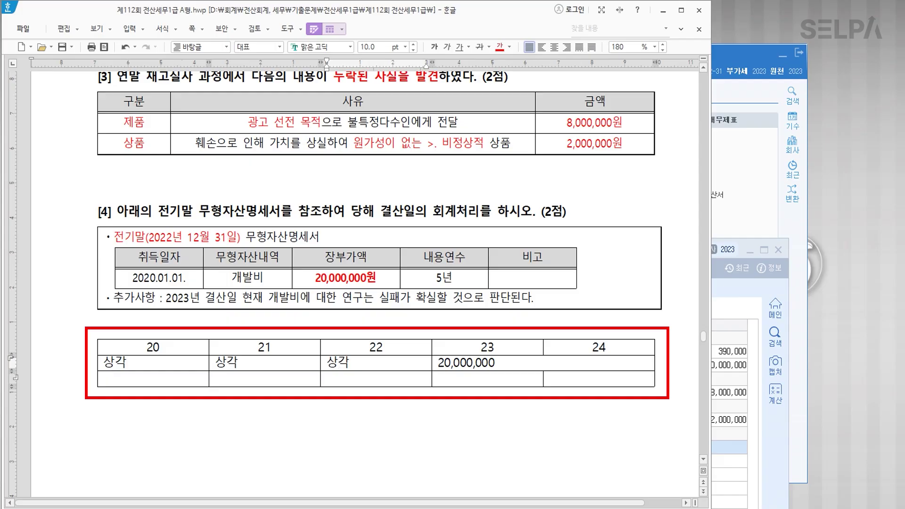
pyautogui.click(505, 362)
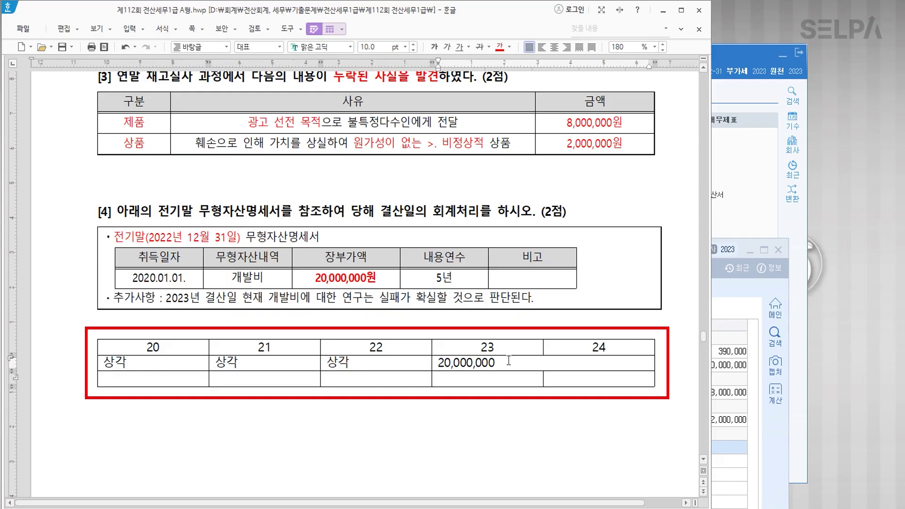
pyautogui.click(555, 47)
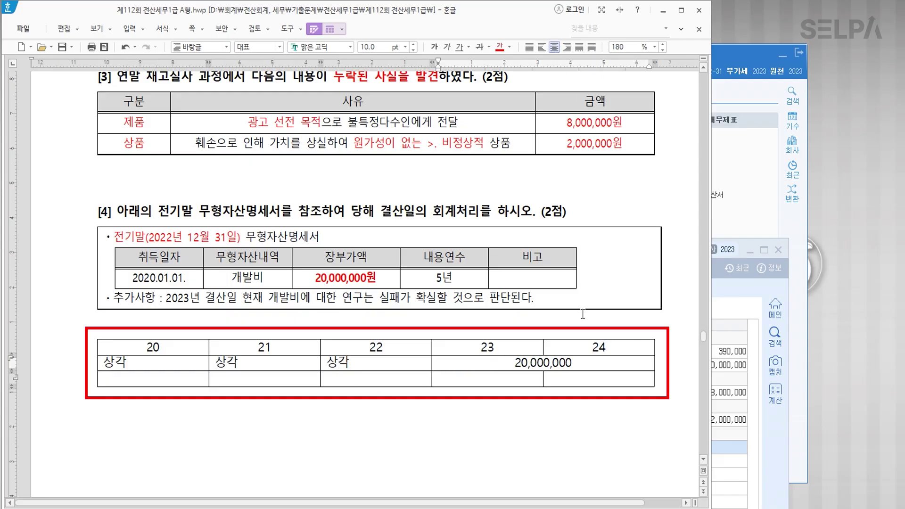
# Enter 10,000,000 under year 23 and make it red, bold and centred.
pyautogui.click(515, 376)
pyautogui.click(594, 383)
pyautogui.click(494, 376)
pyautogui.write('10,000,000')
pyautogui.click(585, 381)
pyautogui.write('10,000,000')
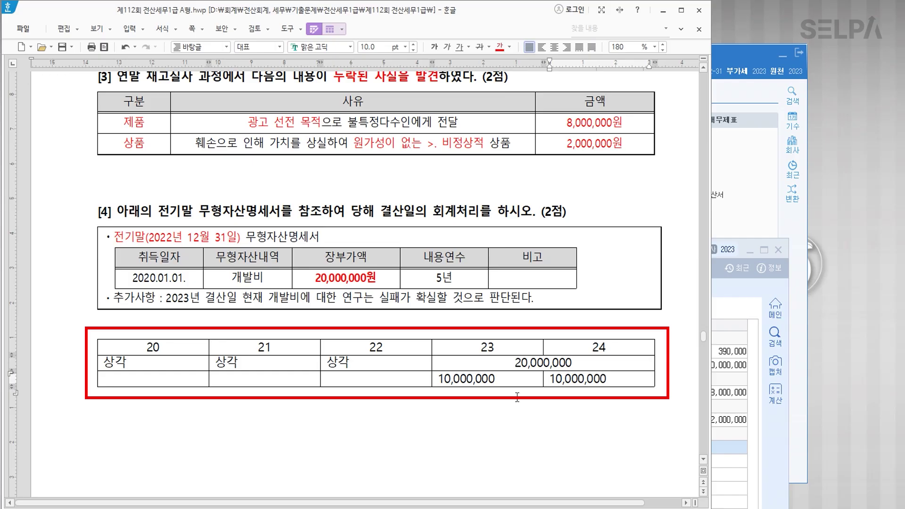
pyautogui.moveTo(504, 379); pyautogui.dragTo(457, 375)
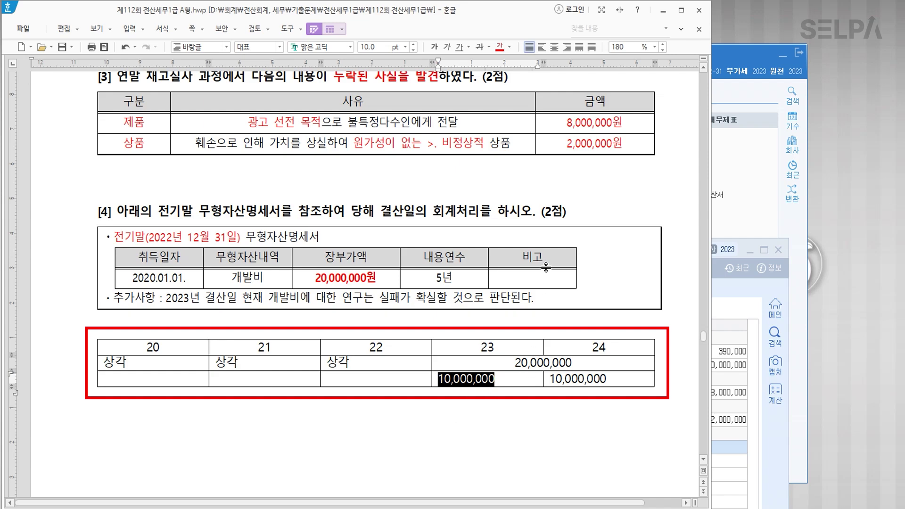
pyautogui.click(502, 51)
pyautogui.click(434, 47)
pyautogui.click(555, 47)
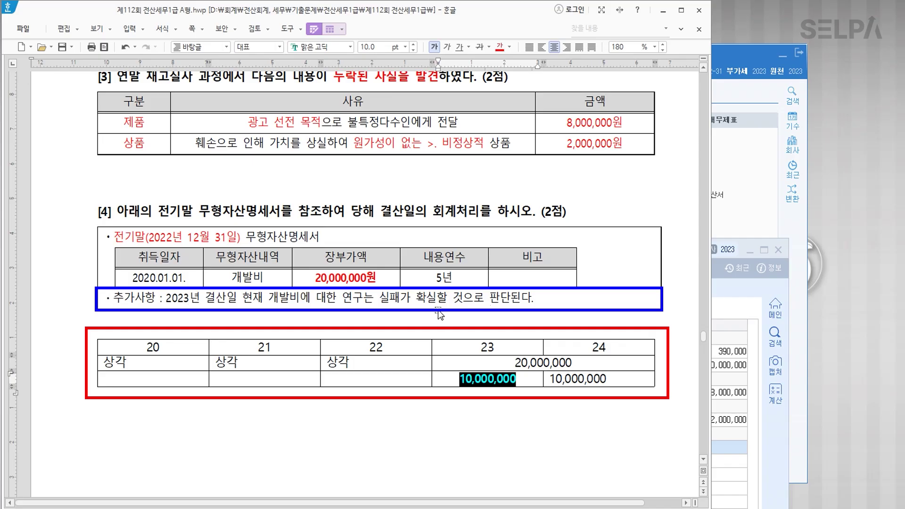
# Colour the 추가사항 conclusion blue and append '> 손상차손'.
pyautogui.moveTo(378, 298); pyautogui.dragTo(536, 299)
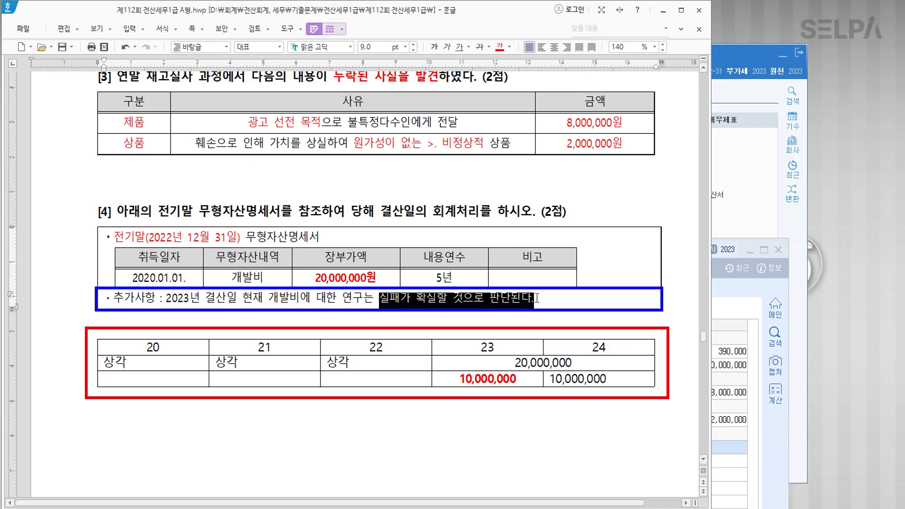
pyautogui.click(500, 47)
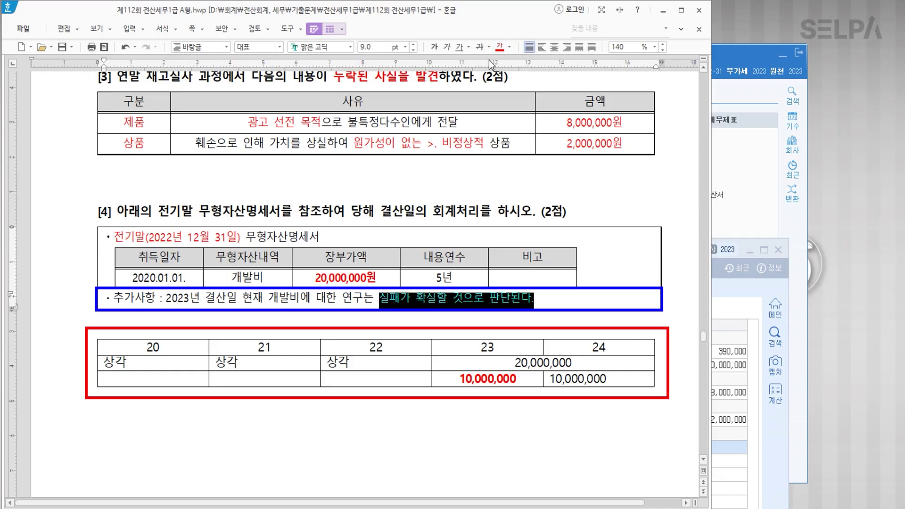
pyautogui.click(510, 47)
pyautogui.click(562, 91)
pyautogui.click(551, 303)
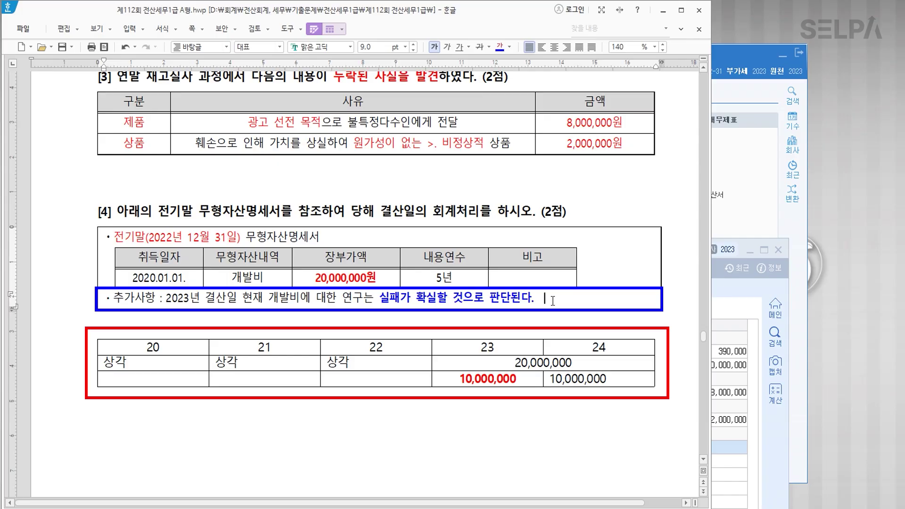
pyautogui.write('>.thsl')
pyautogui.press('BackSpace')
pyautogui.press('BackSpace')
pyautogui.press('BackSpace')
pyautogui.press('BackSpace')
pyautogui.press('BackSpace')
pyautogui.write('손상차손')
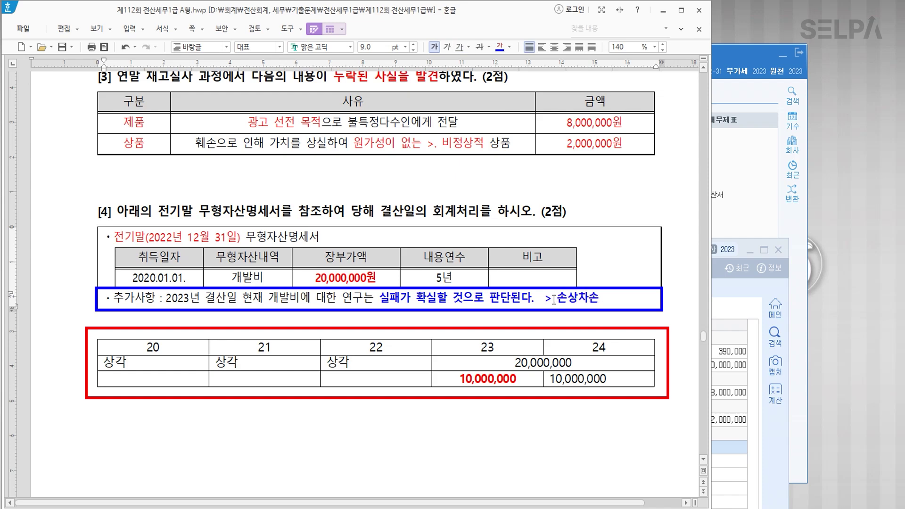
# Add the label 무형자산상각비 under the year-23 amount.
pyautogui.click(525, 379)
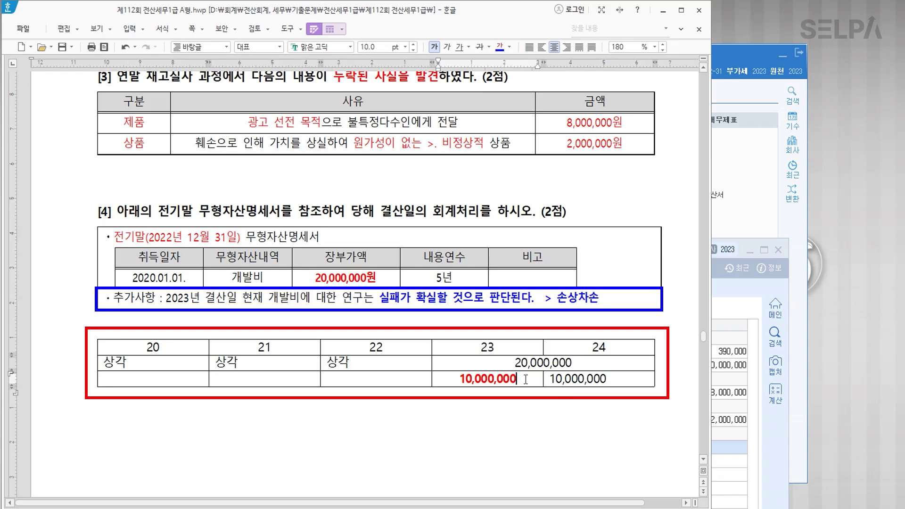
pyautogui.click(550, 379)
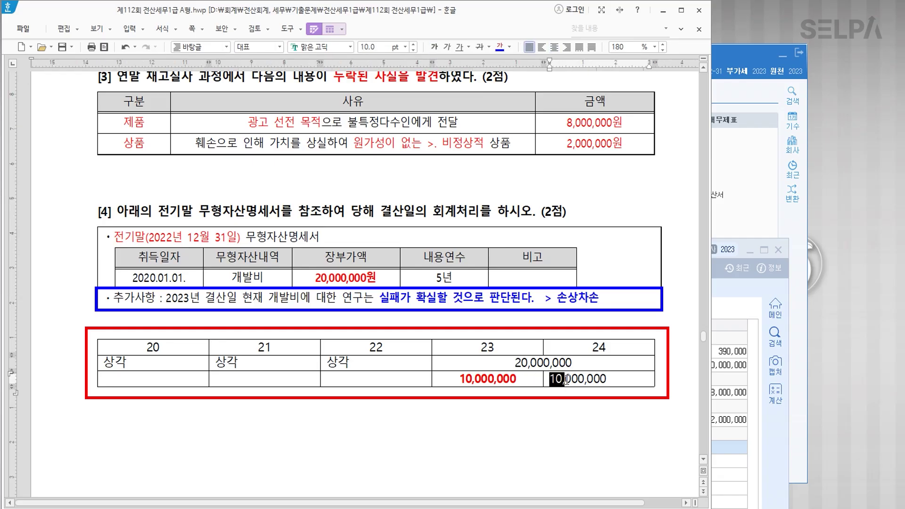
pyautogui.click(534, 380)
pyautogui.press('Return')
pyautogui.write('감가상')
pyautogui.press('BackSpace')
pyautogui.press('BackSpace')
pyautogui.press('BackSpace')
pyautogui.press('BackSpace')
pyautogui.press('BackSpace')
pyautogui.write('무형자산')
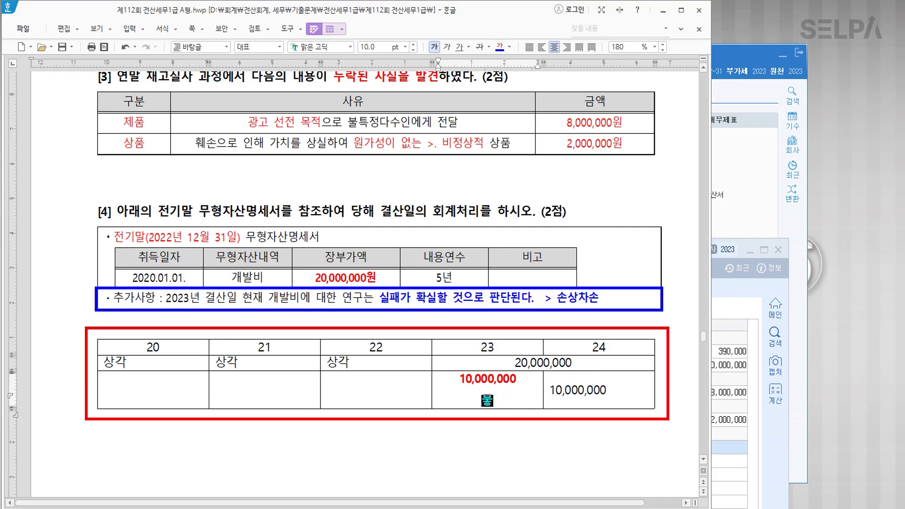
pyautogui.write('상각비')
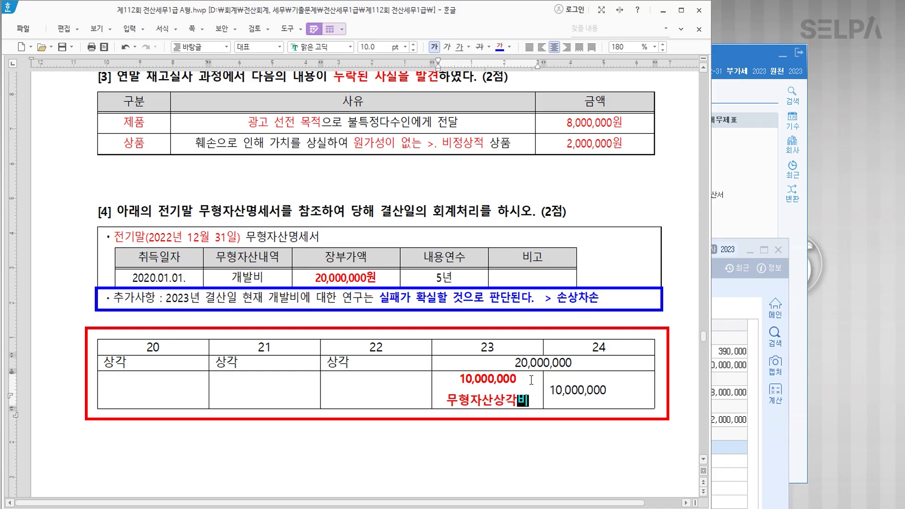
# Make the year-24 10,000,000 bold blue and label it 무형자산손상차손.
pyautogui.moveTo(608, 390); pyautogui.dragTo(551, 390)
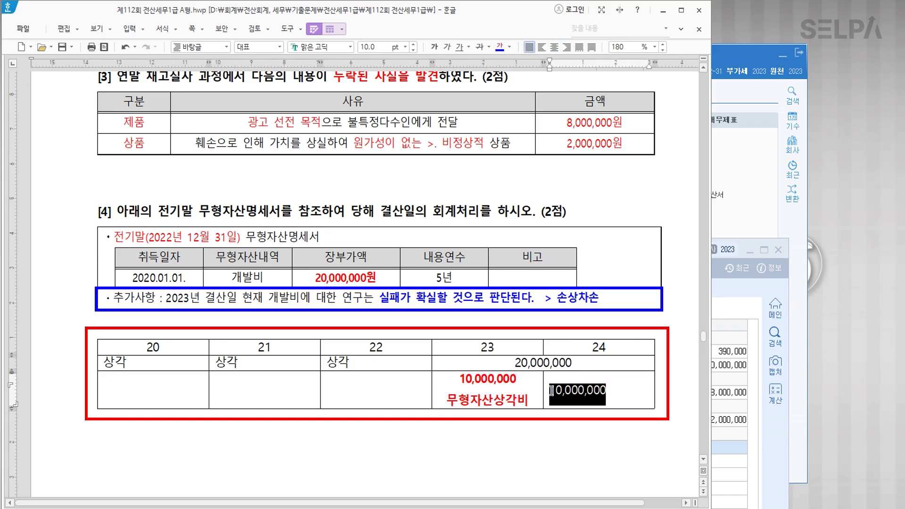
pyautogui.hotkey('ctrl', 'b')
pyautogui.click(499, 49)
pyautogui.click(619, 384)
pyautogui.press('Return')
pyautogui.write('ㅅ')
pyautogui.press('BackSpace')
pyautogui.write('무형자산손상차손')
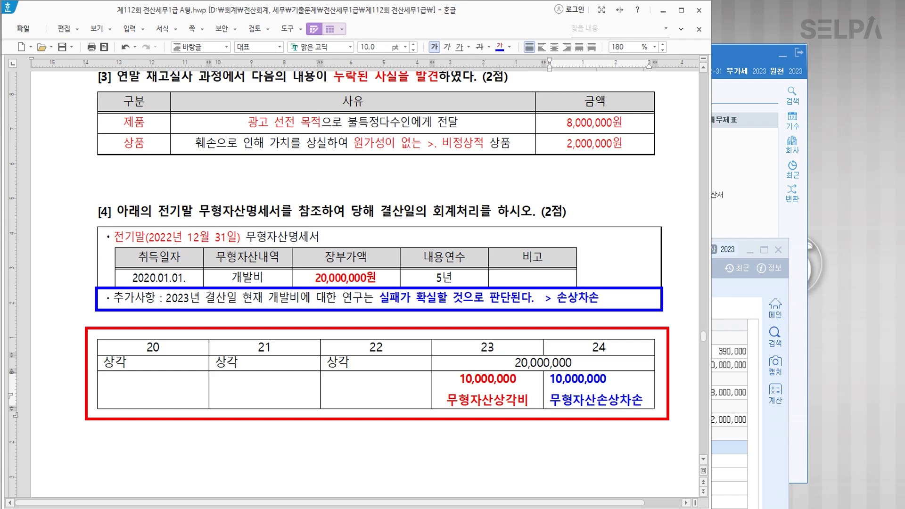
pyautogui.click(532, 418)
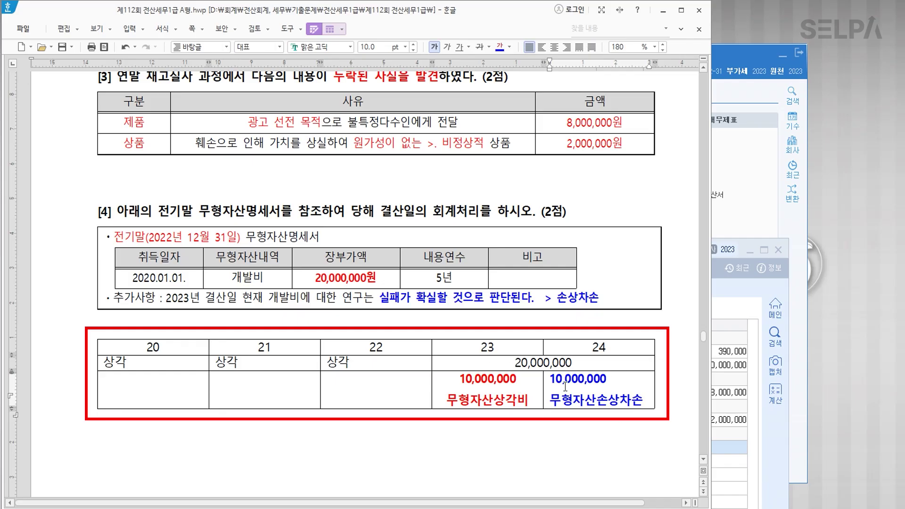
pyautogui.click(738, 419)
pyautogui.scroll(-5, 369, 205)
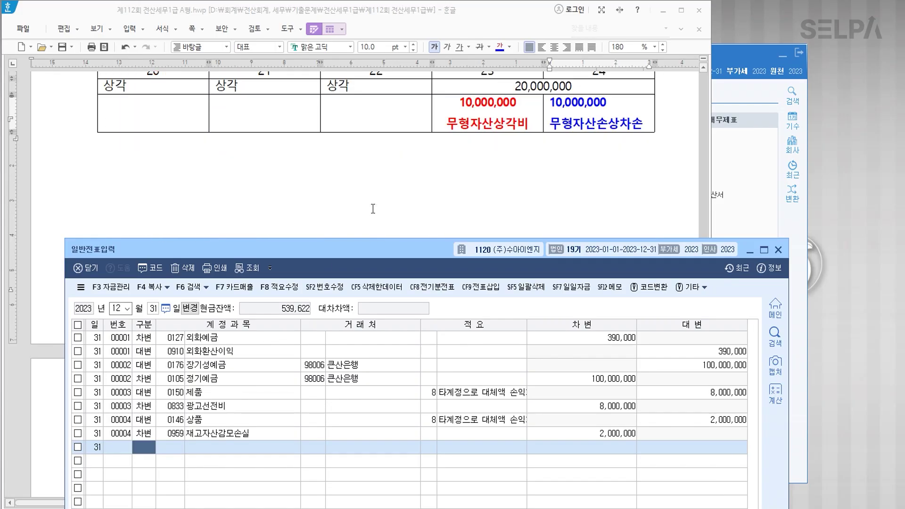
# Enter the credit line for 0226 개발비 at 20,000,000 on voucher 00005.
pyautogui.write('4개발비')
pyautogui.press('Return')
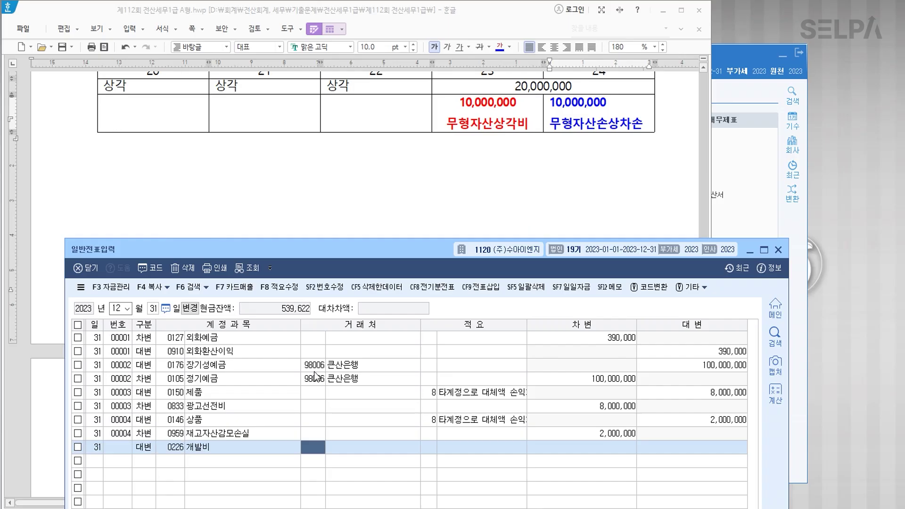
pyautogui.press('Return')
pyautogui.press('Return')
pyautogui.press('Return')
pyautogui.write('20000000')
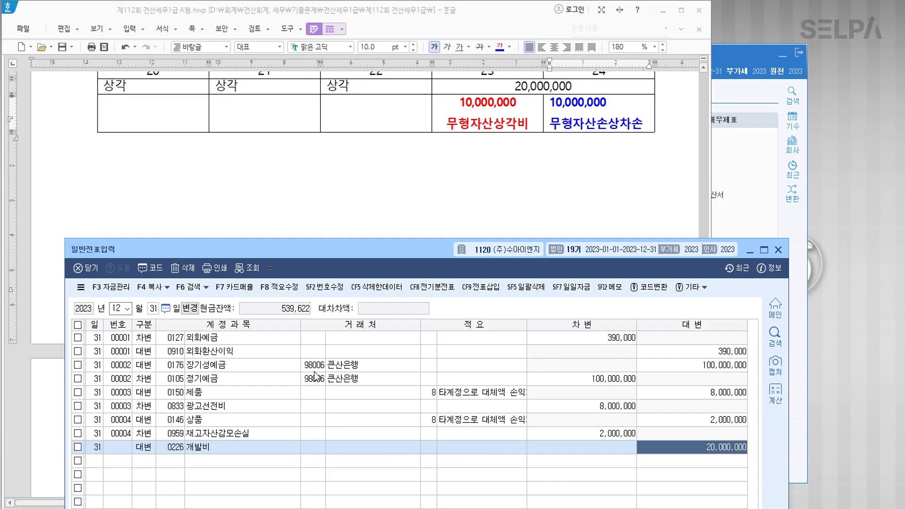
pyautogui.press('Return')
# Add debit lines for 무형자산상각비 at 10,000,000 and for 무형자산손상차손, using the 무형 account search.
pyautogui.write('3')
pyautogui.press('Return')
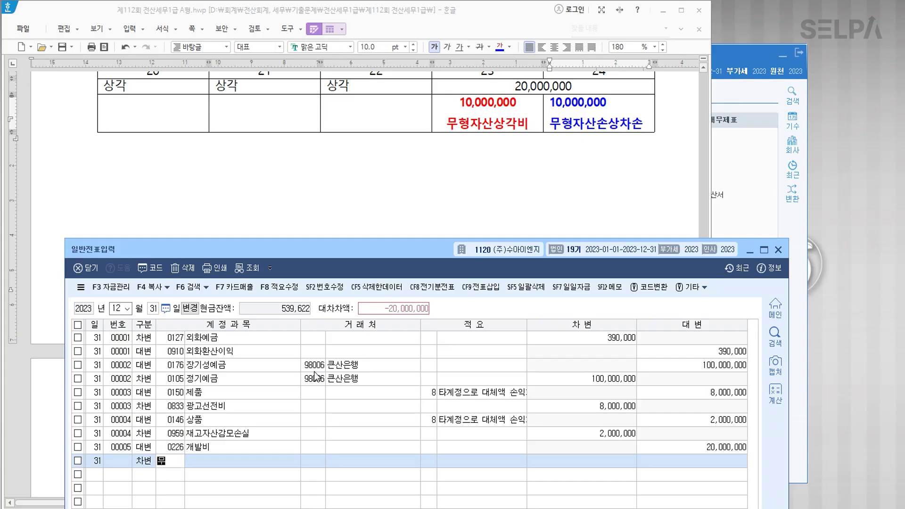
pyautogui.write('무형')
pyautogui.press('Return')
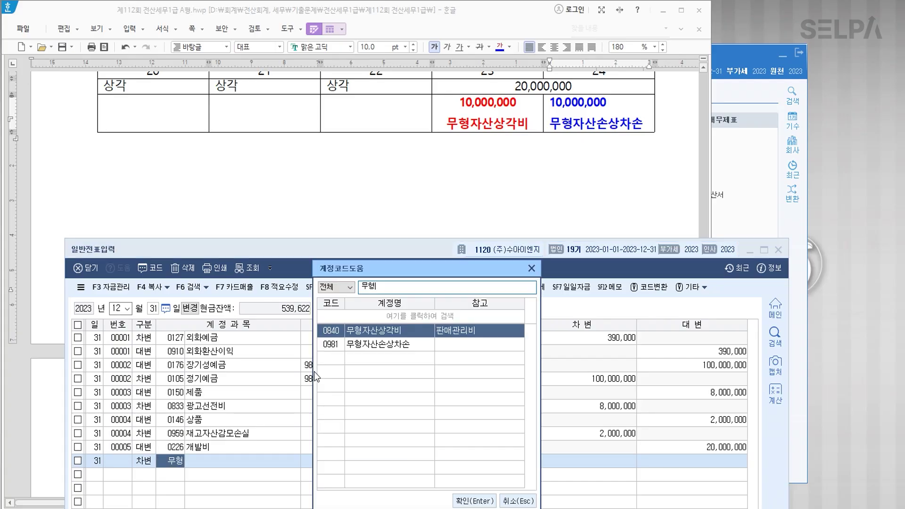
pyautogui.press('Return')
pyautogui.press('Return')
pyautogui.press('Return')
pyautogui.press('Return')
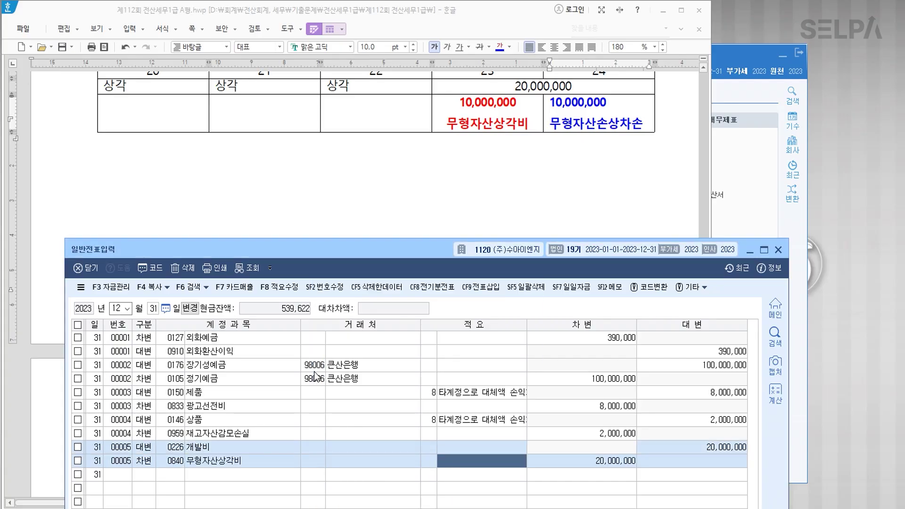
pyautogui.write('10000000')
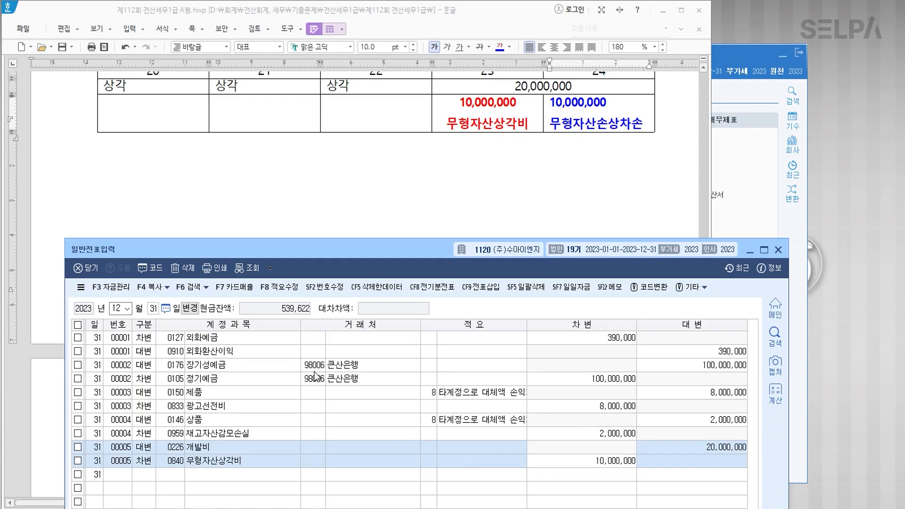
pyautogui.press('Return')
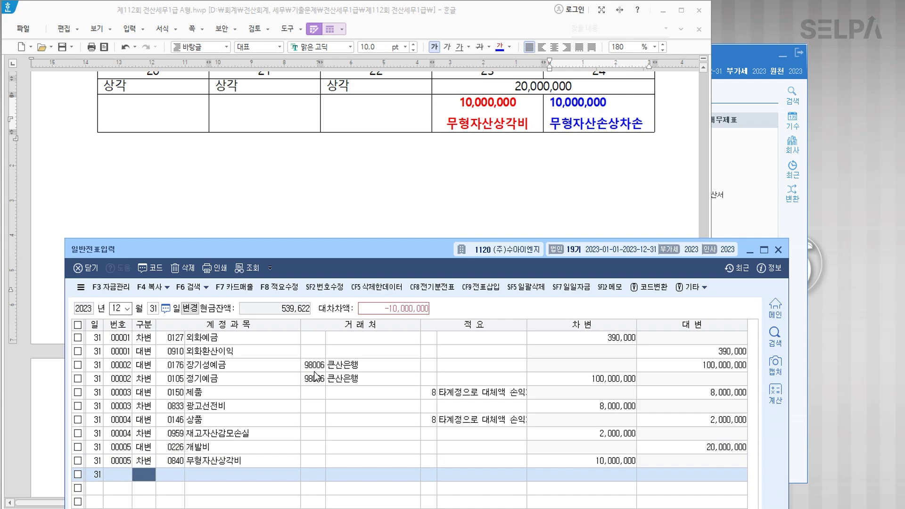
pyautogui.write('3')
pyautogui.press('Return')
pyautogui.write('무형')
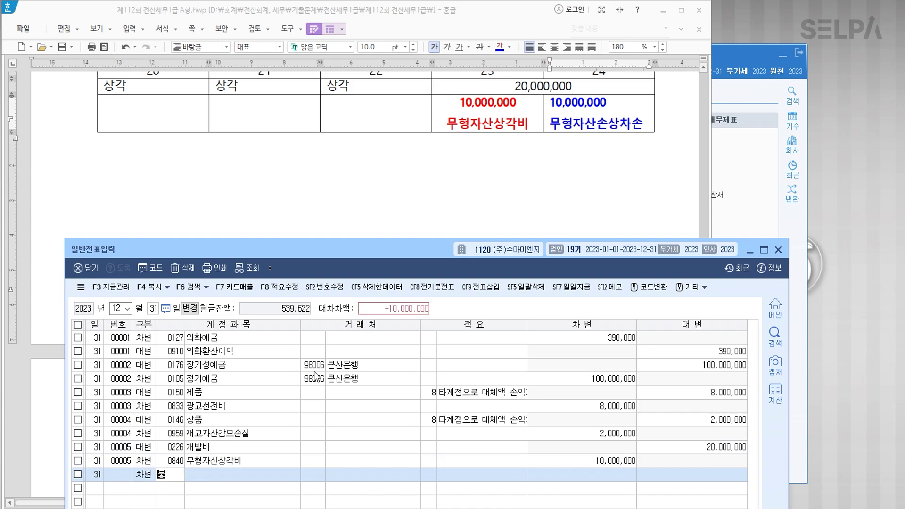
pyautogui.press('Return')
pyautogui.press('Down')
pyautogui.press('Return')
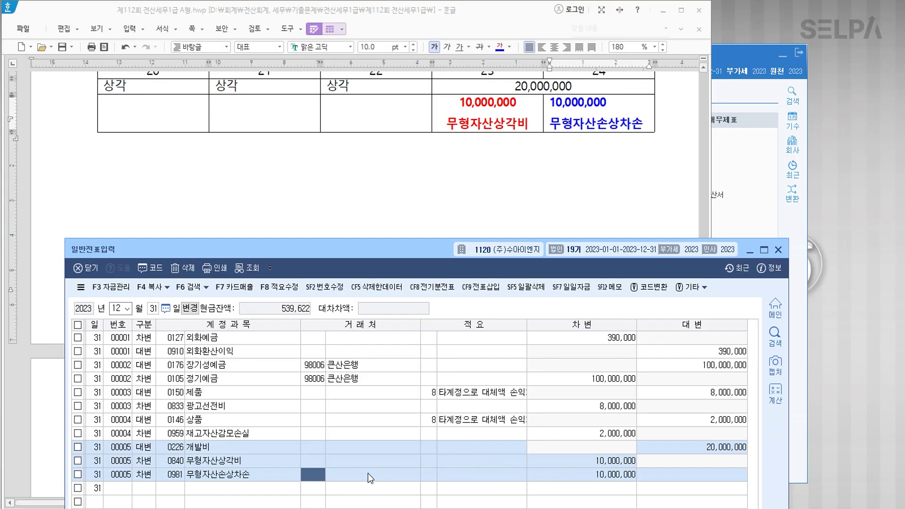
# Fill the 적요 descriptions 판관비 and 영업외 비용 on the two debit lines.
pyautogui.click(480, 463)
pyautogui.write('판관ㅂ')
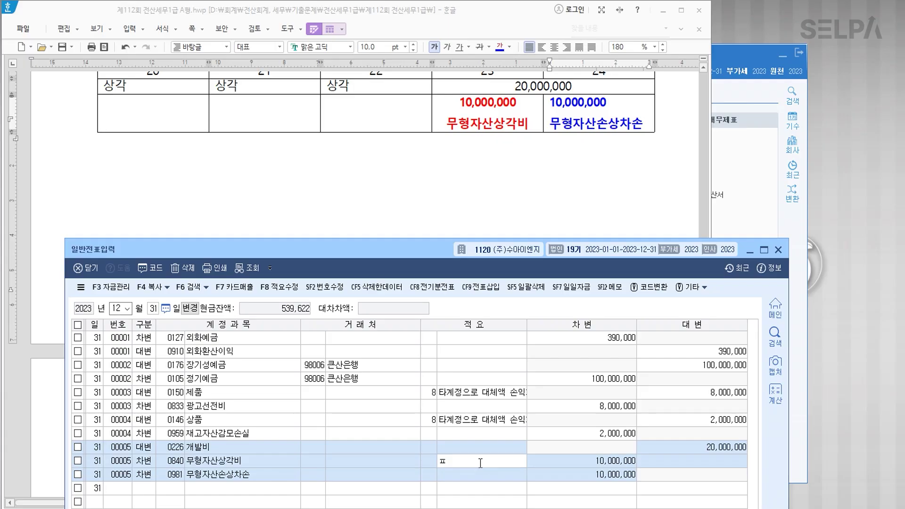
pyautogui.press('Down')
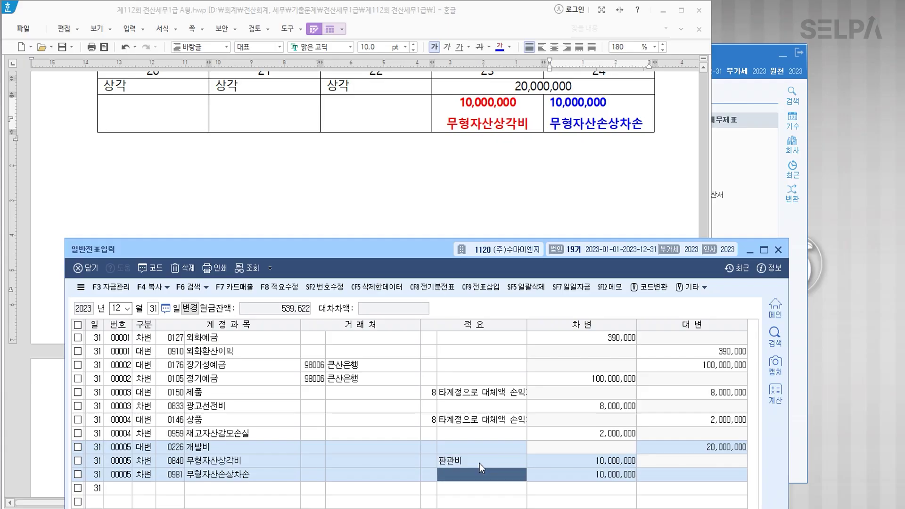
pyautogui.write('영업외 ')
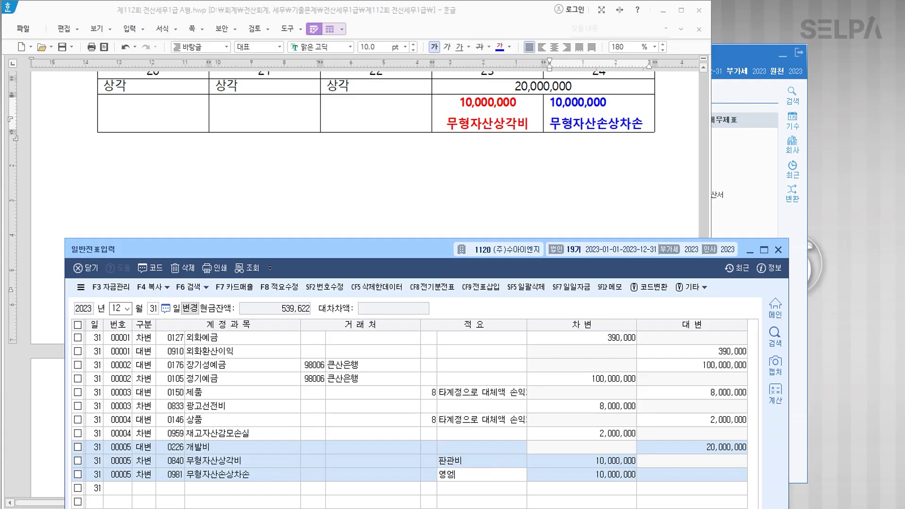
pyautogui.write('비용')
pyautogui.press('Return')
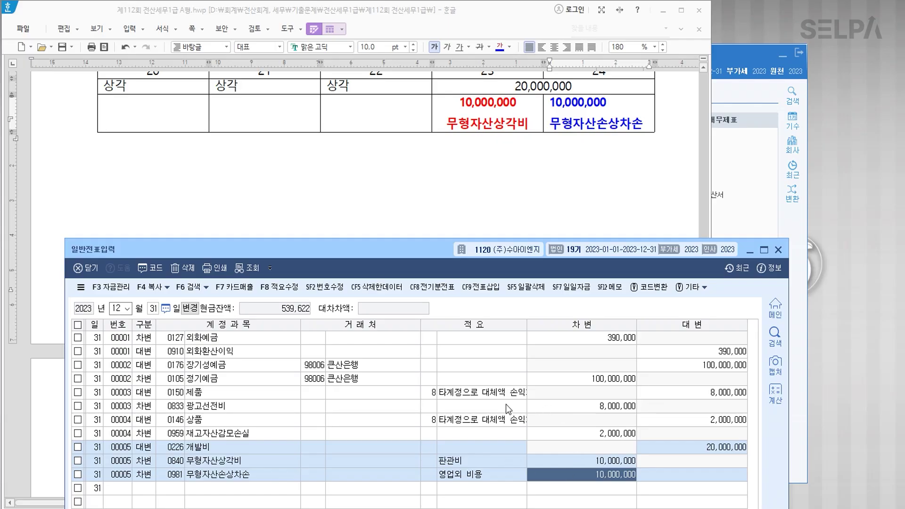
pyautogui.click(426, 232)
pyautogui.scroll(-5, 439, 247)
pyautogui.scroll(-3, 439, 255)
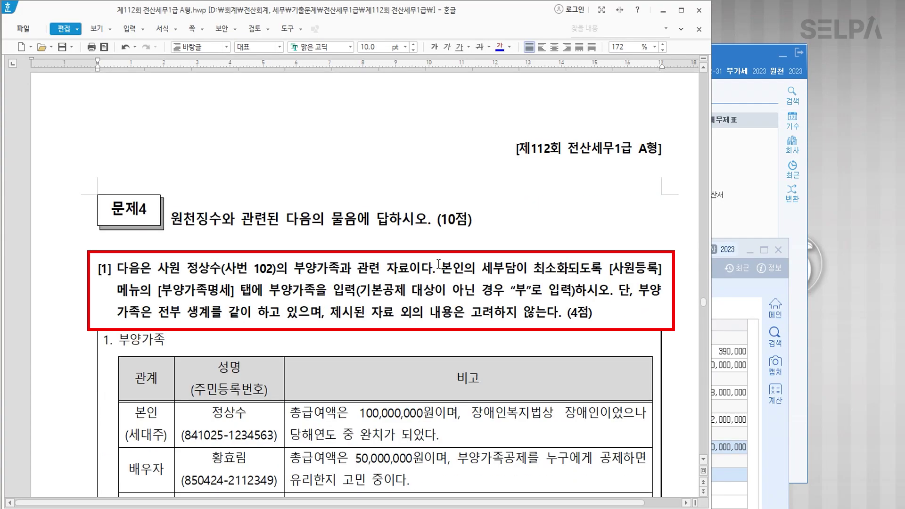
# Colour the employee reference, 부양가족을 입력 and “부”로 입력 blue in question 4.
pyautogui.moveTo(187, 268); pyautogui.dragTo(276, 269)
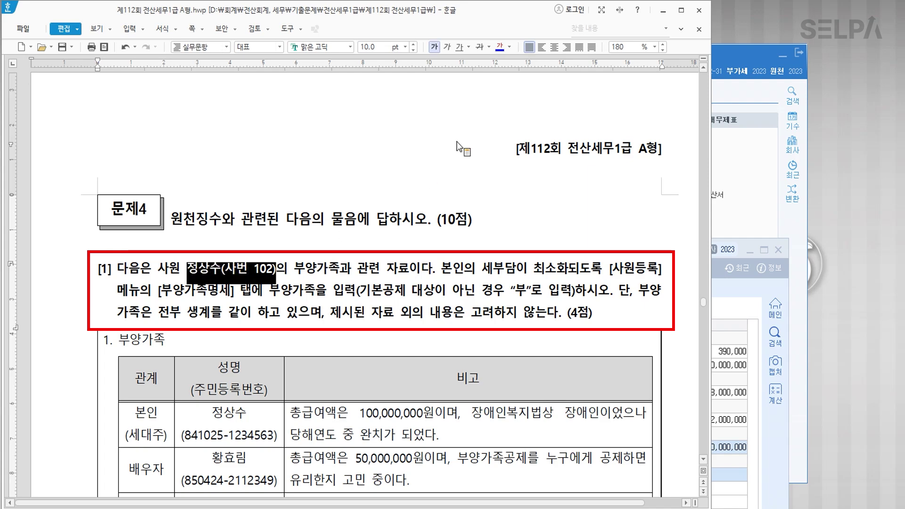
pyautogui.click(499, 45)
pyautogui.click(442, 272)
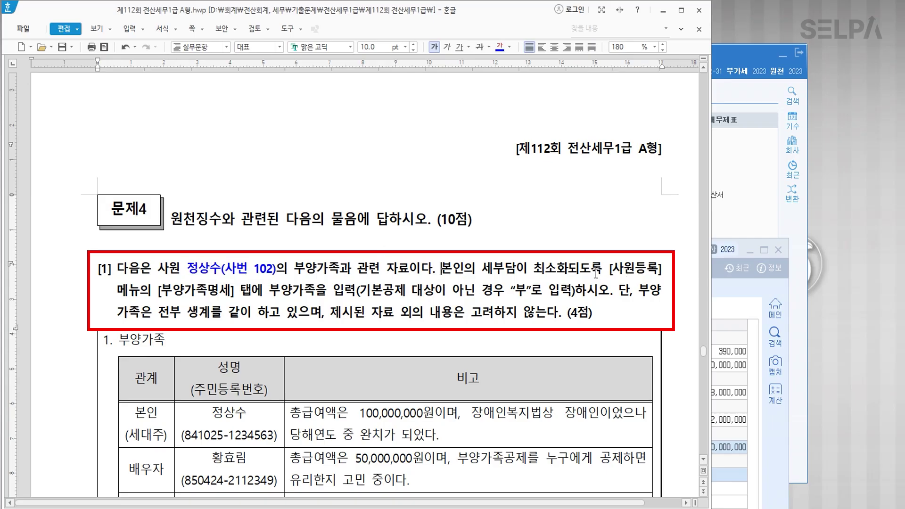
pyautogui.moveTo(272, 291); pyautogui.dragTo(357, 291)
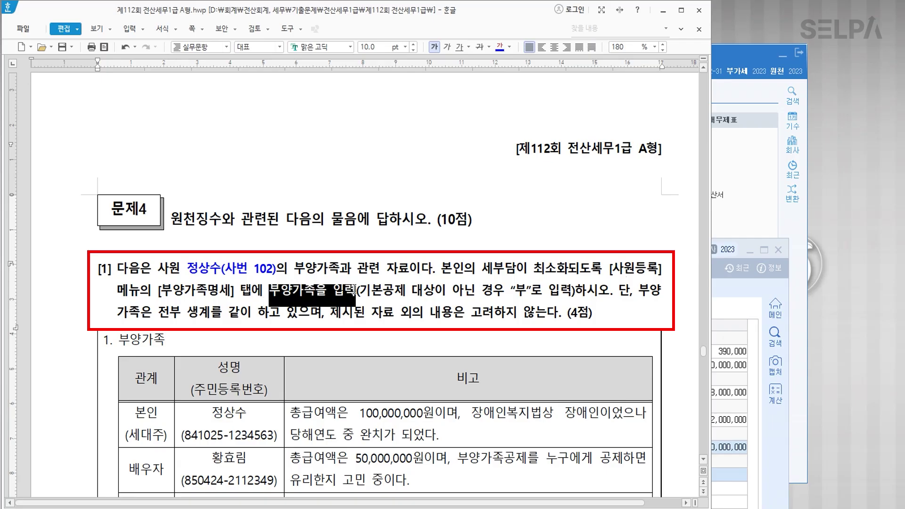
pyautogui.click(500, 48)
pyautogui.moveTo(510, 291); pyautogui.dragTo(571, 291)
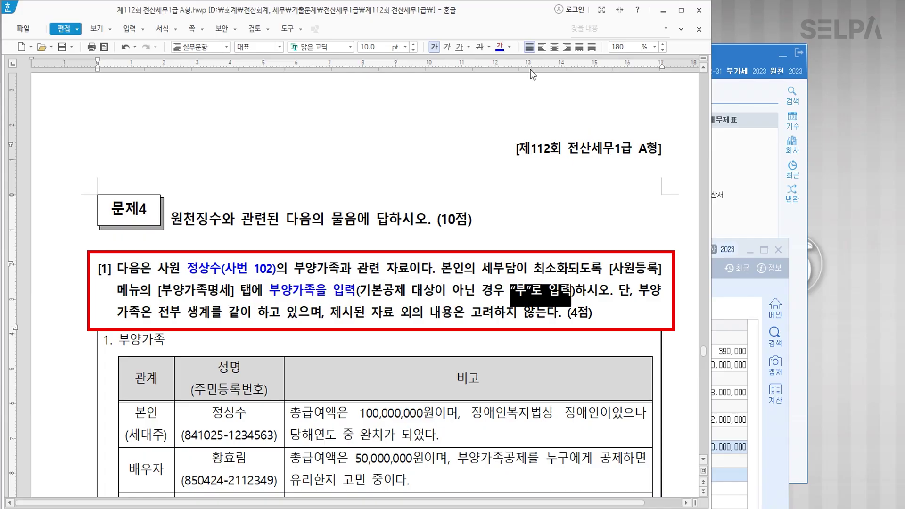
pyautogui.click(499, 48)
pyautogui.click(340, 315)
pyautogui.scroll(-3, 340, 317)
pyautogui.scroll(-2, 340, 317)
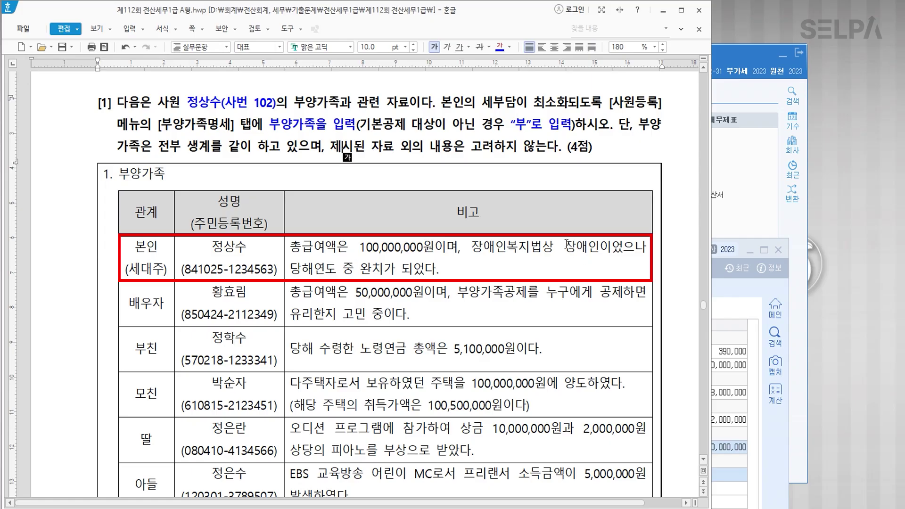
# Colour the self row's recovery sentence blue, add a '>> 장애인' note, and colour 장애인복지법 blue.
pyautogui.moveTo(291, 269); pyautogui.dragTo(442, 271)
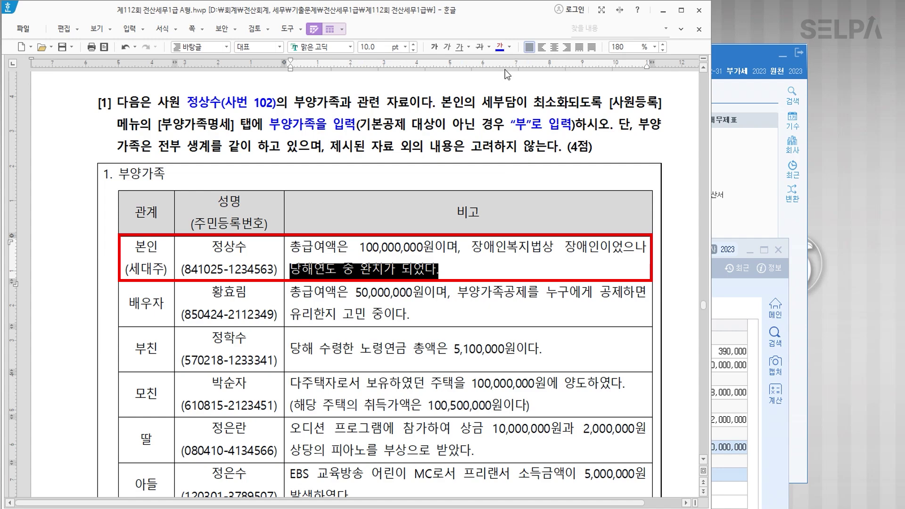
pyautogui.click(500, 48)
pyautogui.click(457, 274)
pyautogui.write('> ')
pyautogui.write('wk')
pyautogui.press('BackSpace')
pyautogui.press('BackSpace')
pyautogui.write('상애이')
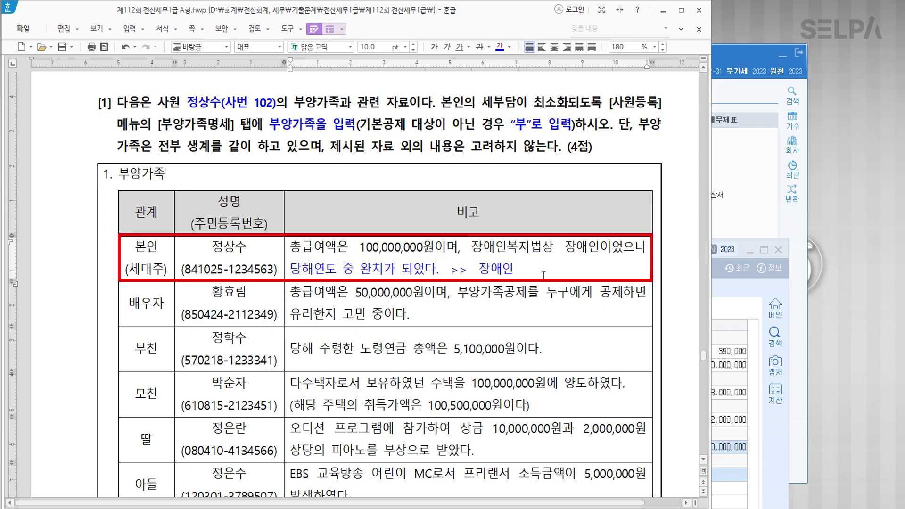
pyautogui.moveTo(541, 247); pyautogui.dragTo(471, 248)
pyautogui.click(499, 47)
pyautogui.click(445, 321)
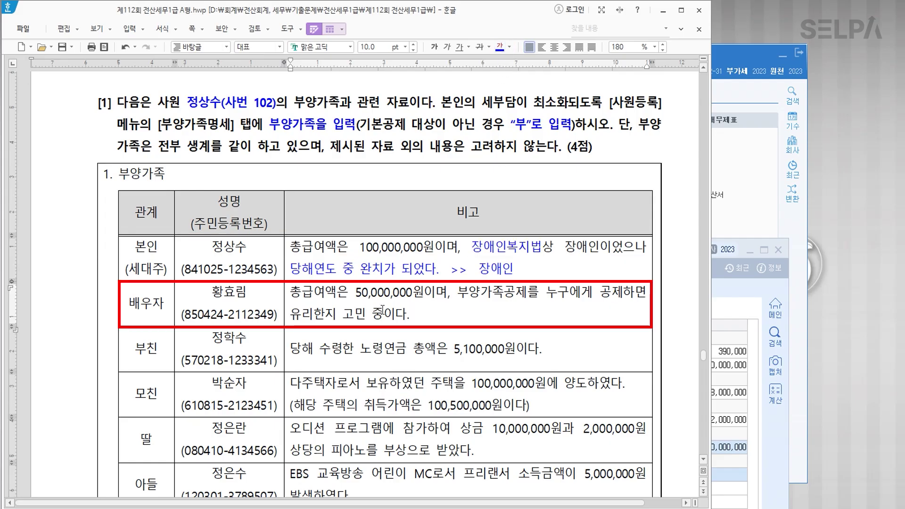
# Strike through the entire spouse (배우자) row of the dependants table.
pyautogui.click(161, 304)
pyautogui.moveTo(161, 304); pyautogui.dragTo(468, 303)
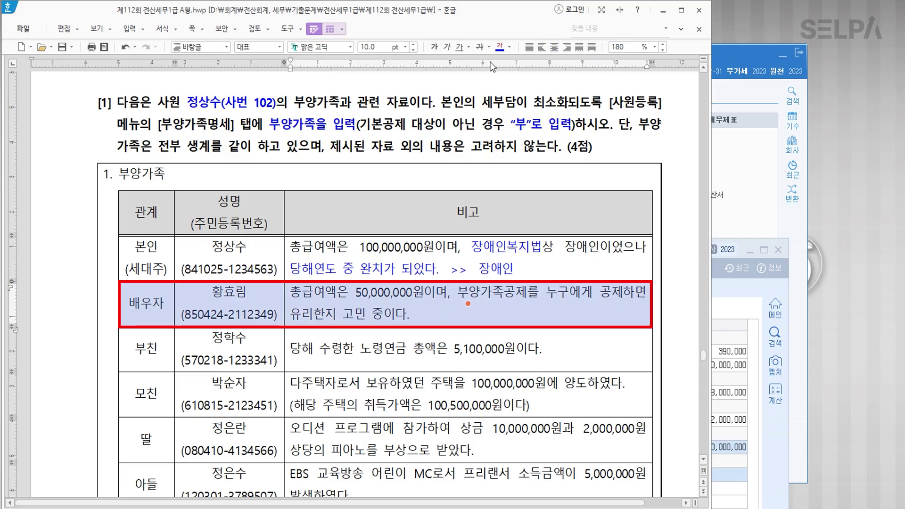
pyautogui.click(480, 47)
pyautogui.click(288, 314)
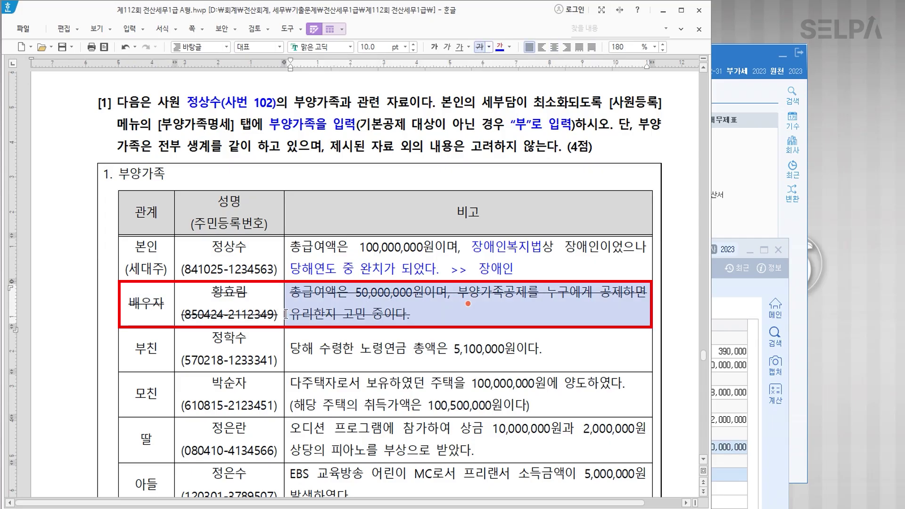
pyautogui.scroll(-1, 348, 319)
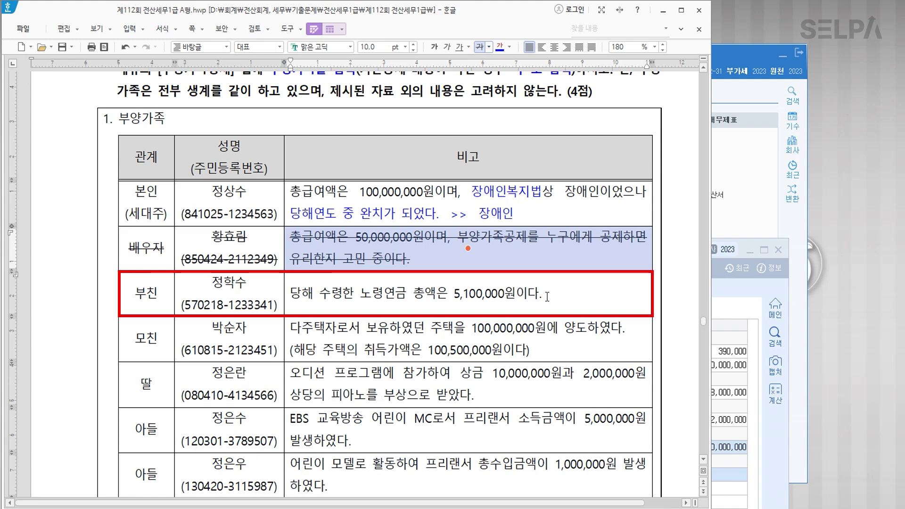
# Add a red bold note '공제연금 >> 5,160,000 이하' on a new line in the father's remarks.
pyautogui.click(565, 294)
pyautogui.click(562, 294)
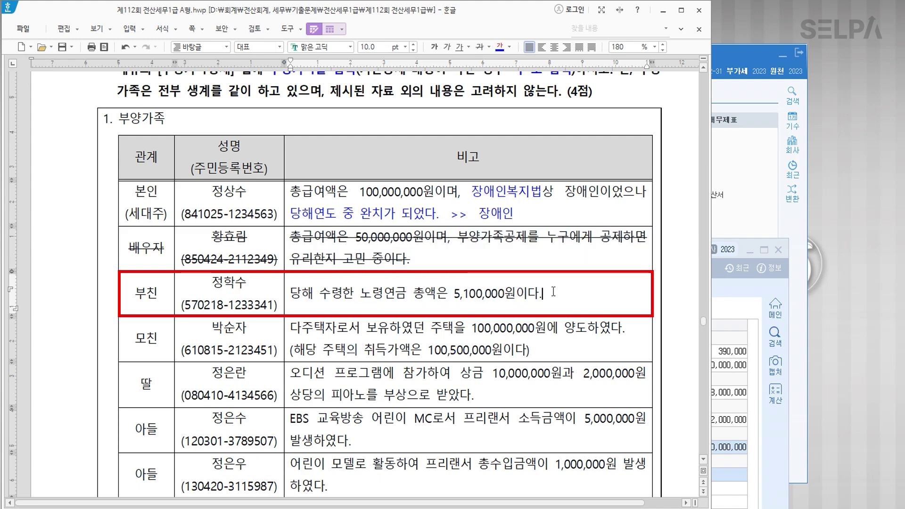
pyautogui.press('Return')
pyautogui.write('공제')
pyautogui.write('연금 ')
pyautogui.write('>> 5,16')
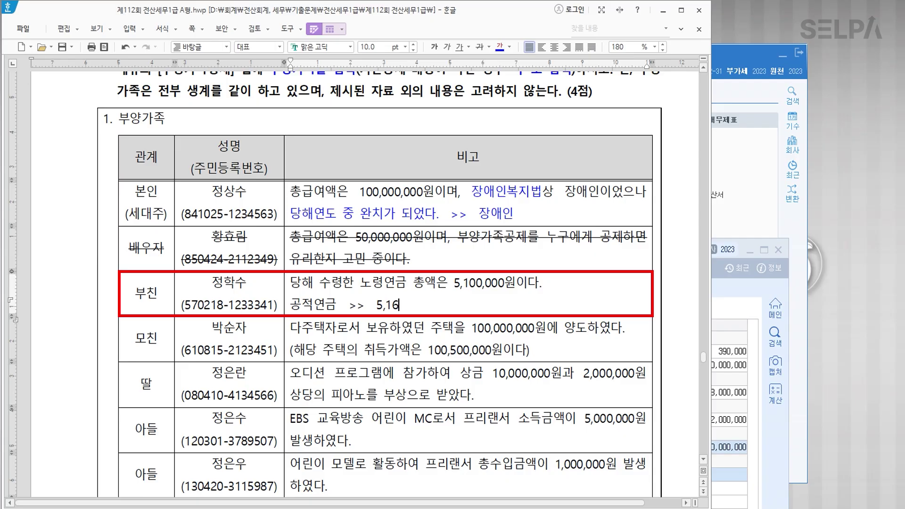
pyautogui.write('0,000 이하')
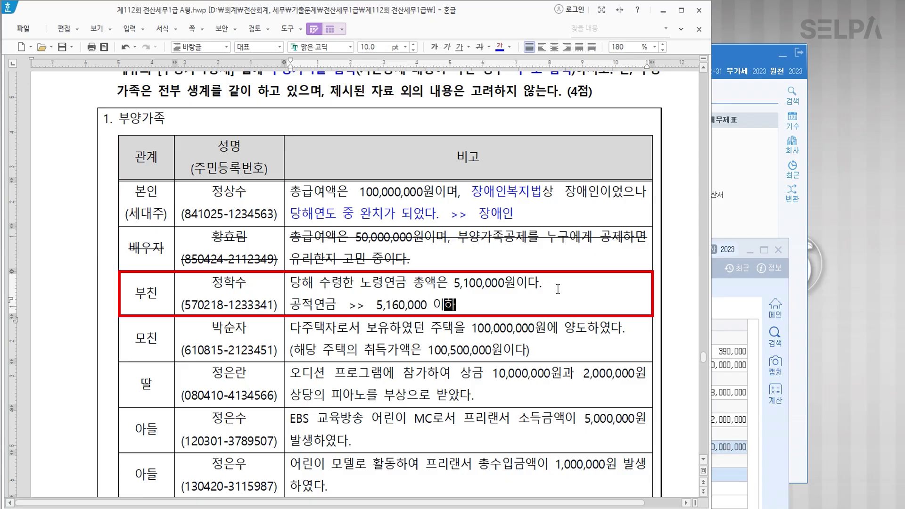
pyautogui.moveTo(477, 305); pyautogui.dragTo(291, 304)
pyautogui.click(509, 47)
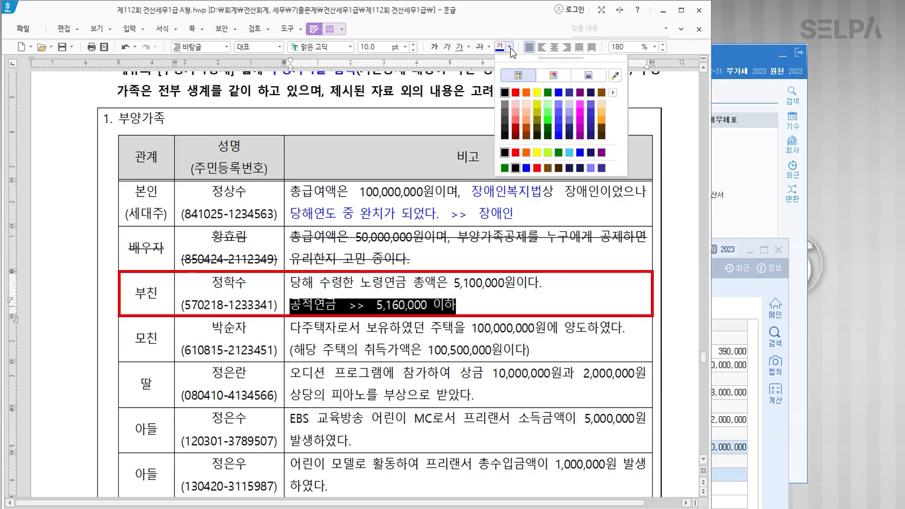
pyautogui.click(519, 93)
pyautogui.click(434, 47)
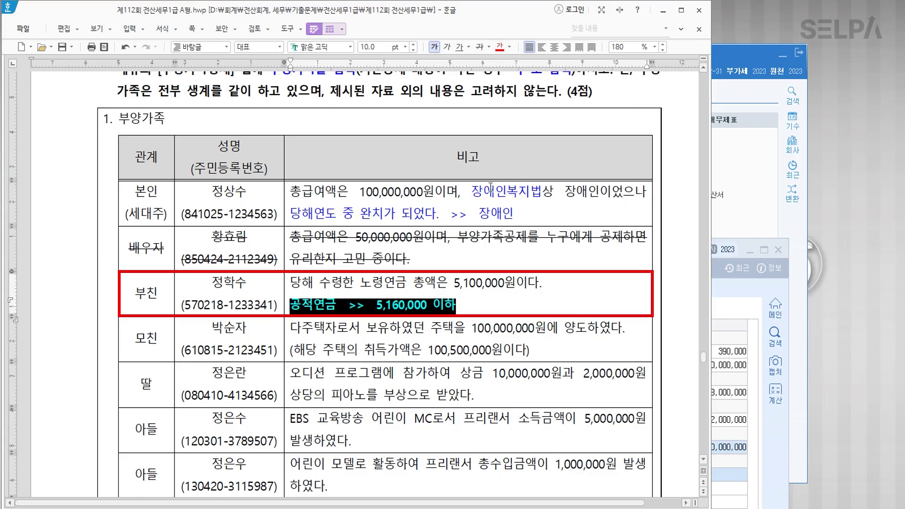
pyautogui.click(504, 305)
# Move into the mother's row about the house sale to box it red.
pyautogui.click(465, 281)
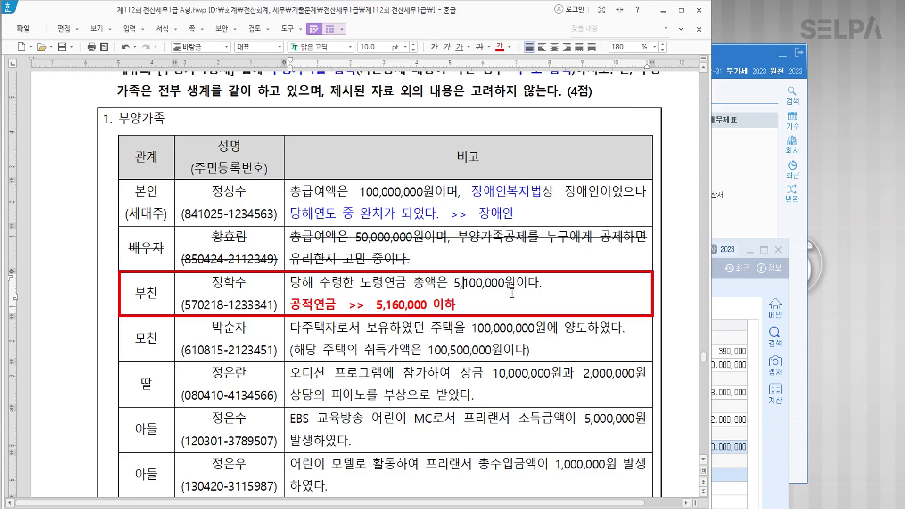
pyautogui.click(250, 291)
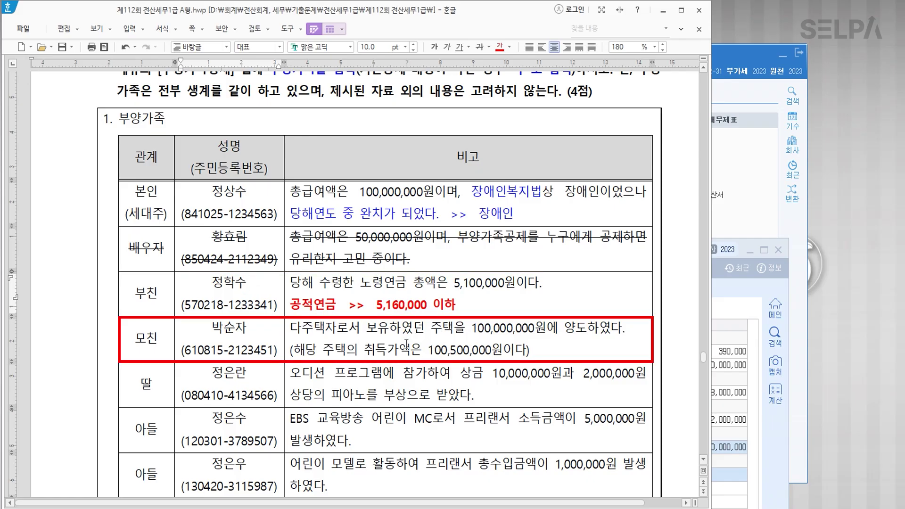
pyautogui.click(463, 349)
# Point out the 100,000,000원 sale, then make the daughter's audition prize phrase red and bold.
pyautogui.click(520, 330)
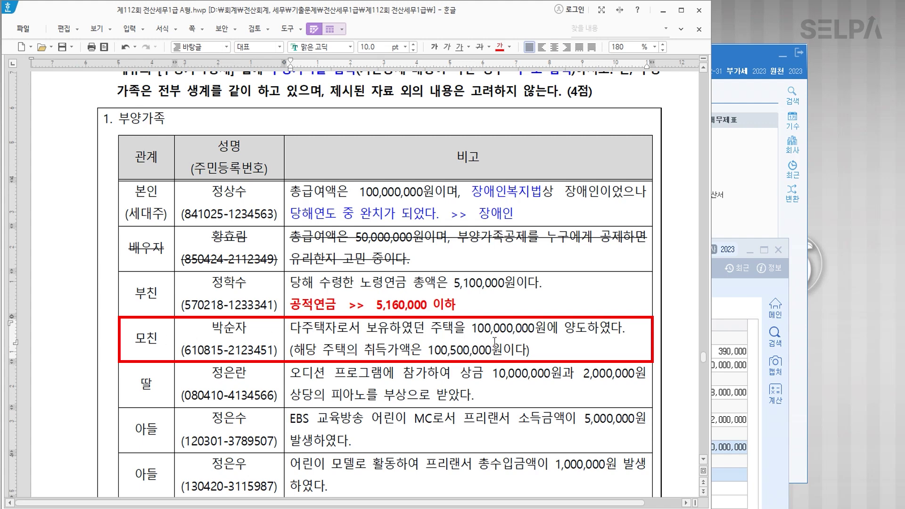
pyautogui.scroll(-2, 494, 341)
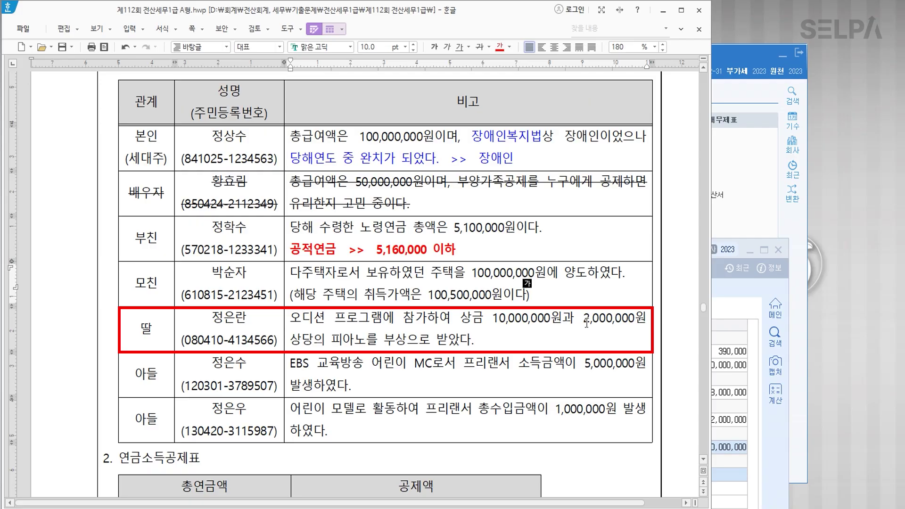
pyautogui.click(492, 341)
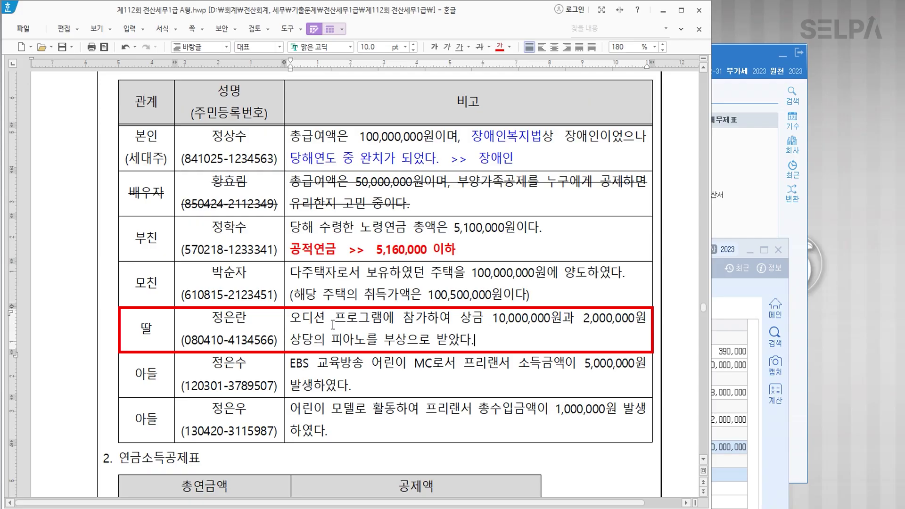
pyautogui.moveTo(290, 318); pyautogui.dragTo(483, 324)
pyautogui.click(499, 46)
pyautogui.click(435, 47)
# Type '기타소득 12,000,000 - 80%(9,600,000) = 2,400,000 소득금액' on a new line in the daughter's remarks.
pyautogui.click(492, 344)
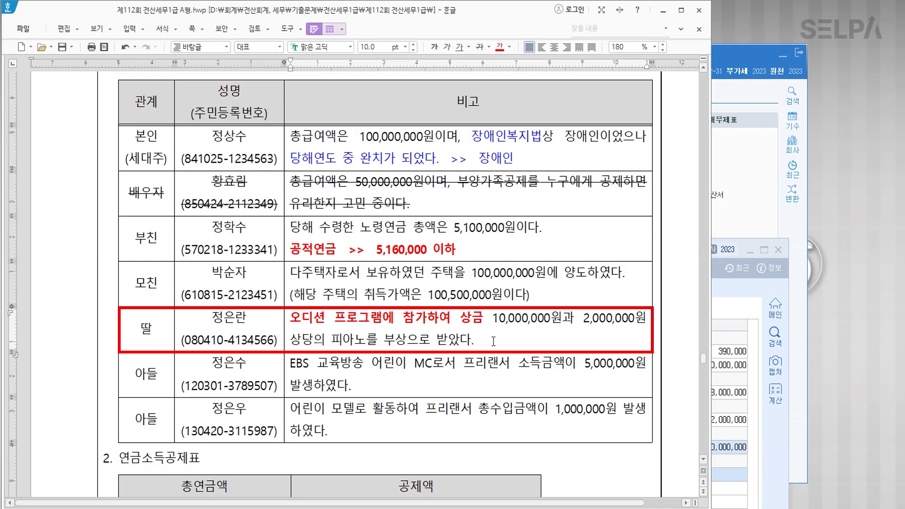
pyautogui.press('Return')
pyautogui.write('기타소')
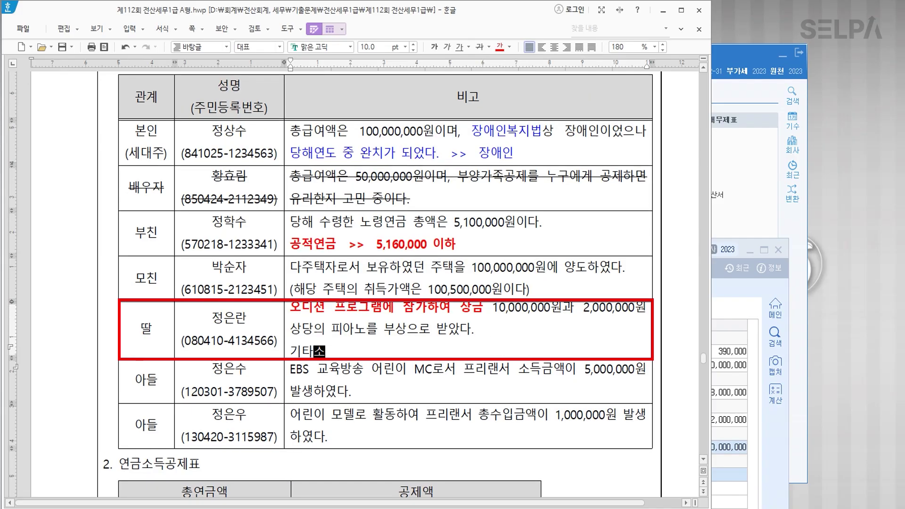
pyautogui.write('득 12,000')
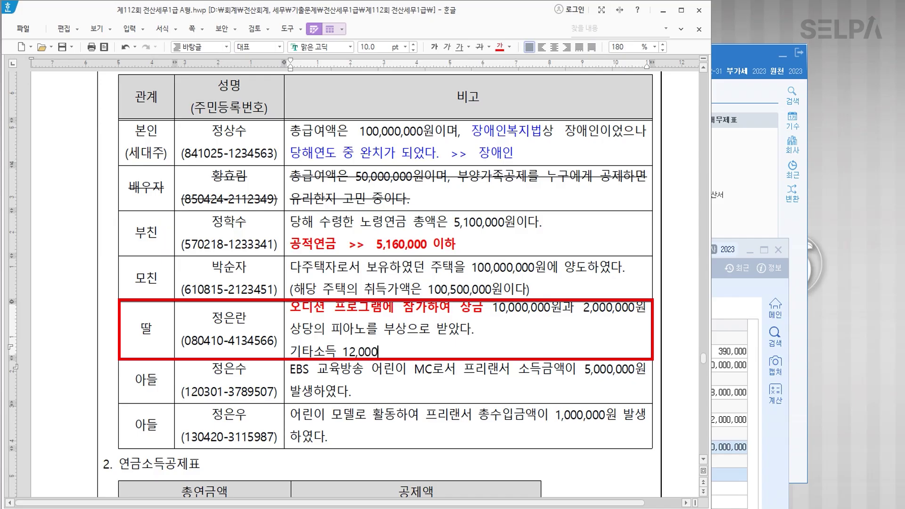
pyautogui.write(',000 - 80%')
pyautogui.press('Hangul')
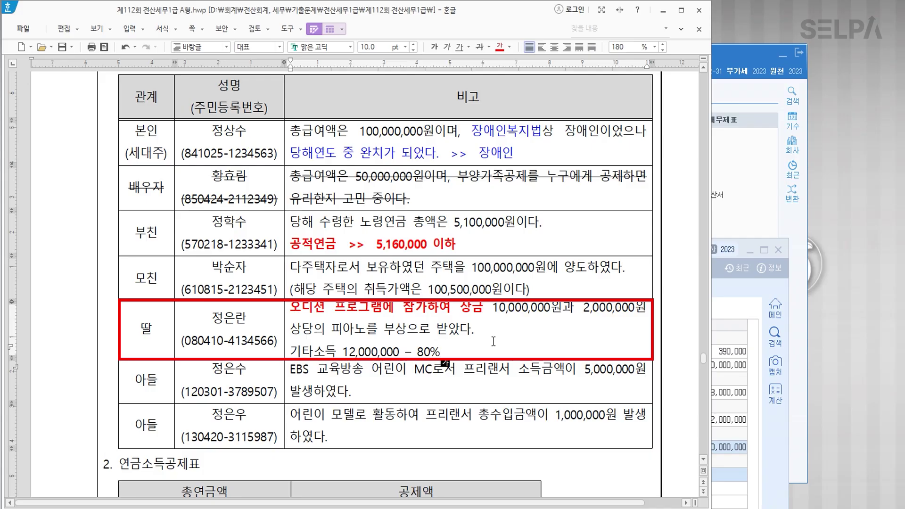
pyautogui.write('(9,600,000')
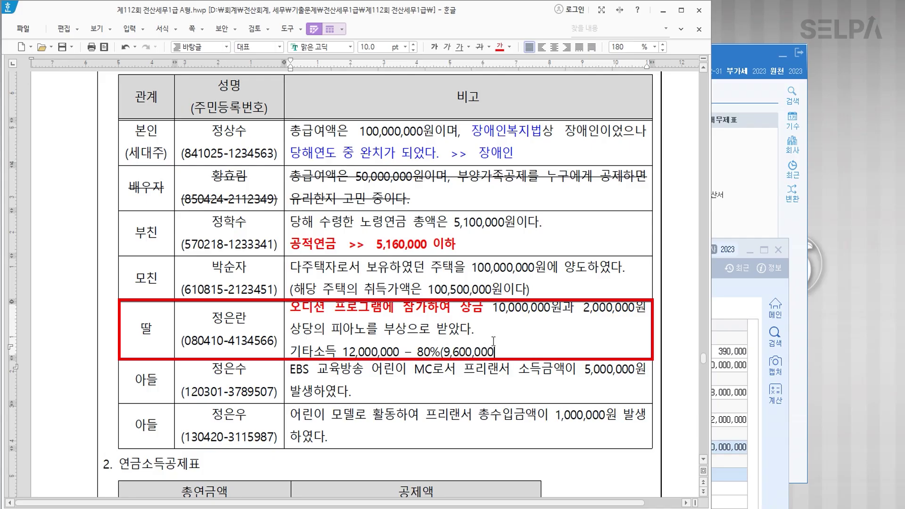
pyautogui.write(')  = 2,400,000 소득금액')
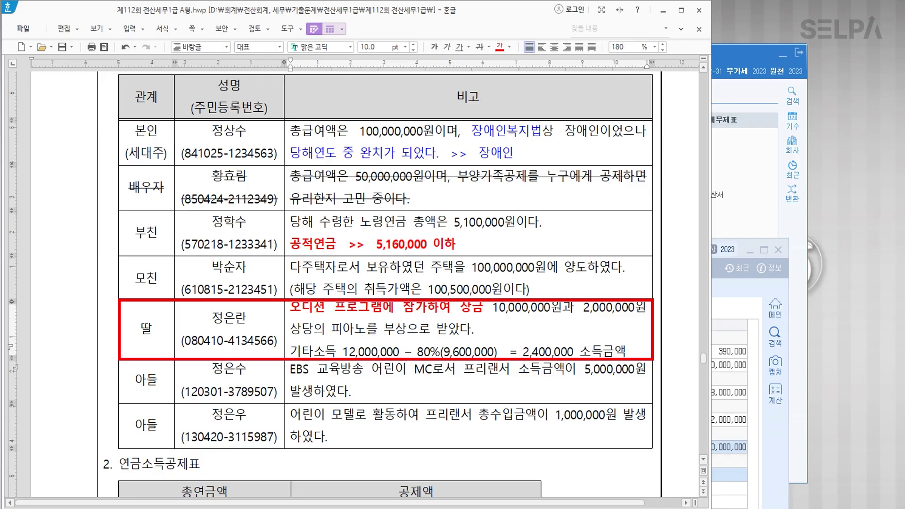
# Make 기타소득 and 2,400,000 소득금액 red and bold in the new line.
pyautogui.moveTo(291, 351); pyautogui.dragTo(336, 351)
pyautogui.click(499, 47)
pyautogui.hotkey('ctrl', 'b')
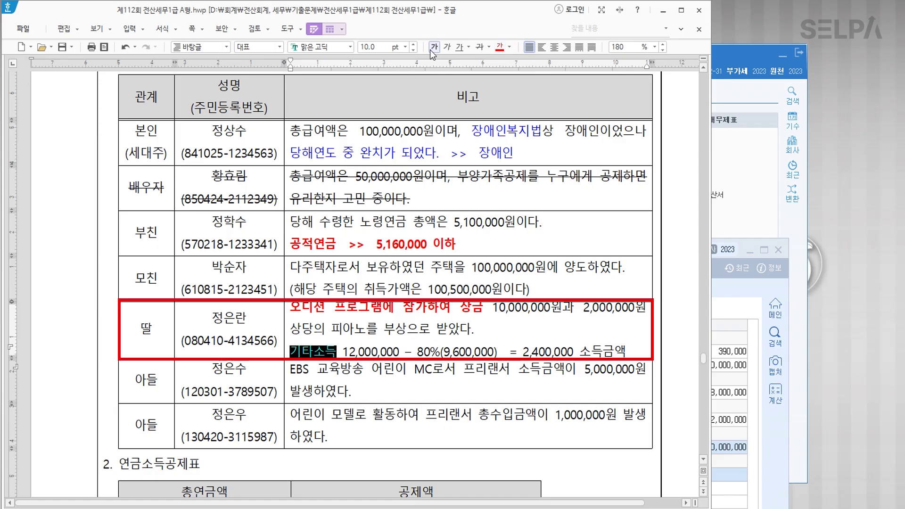
pyautogui.click(615, 350)
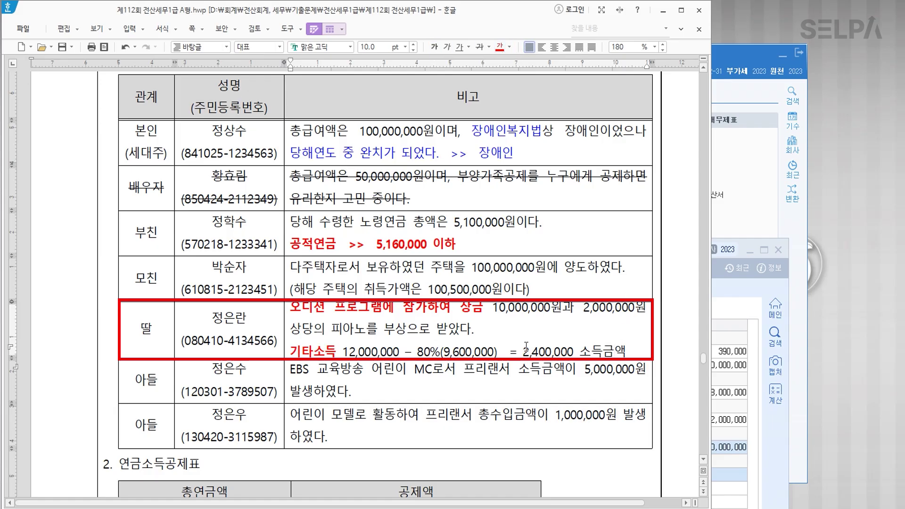
pyautogui.moveTo(523, 352); pyautogui.dragTo(626, 352)
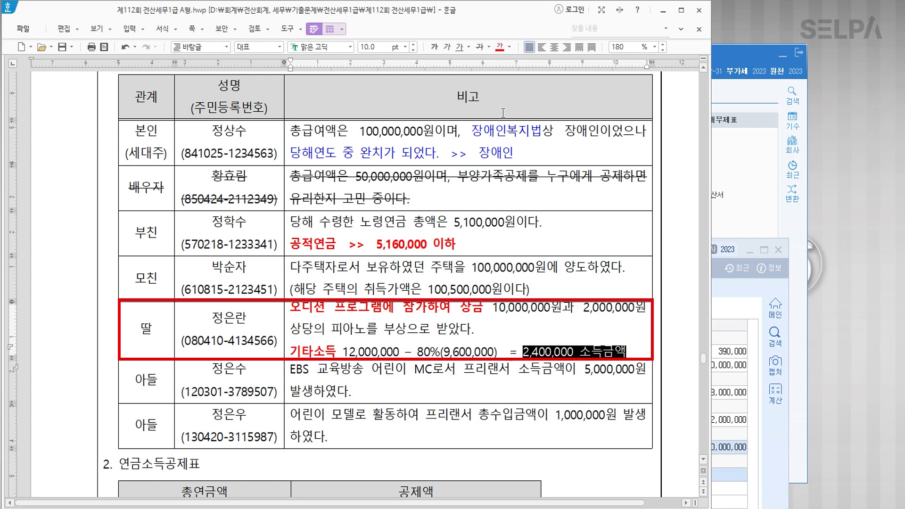
pyautogui.click(503, 49)
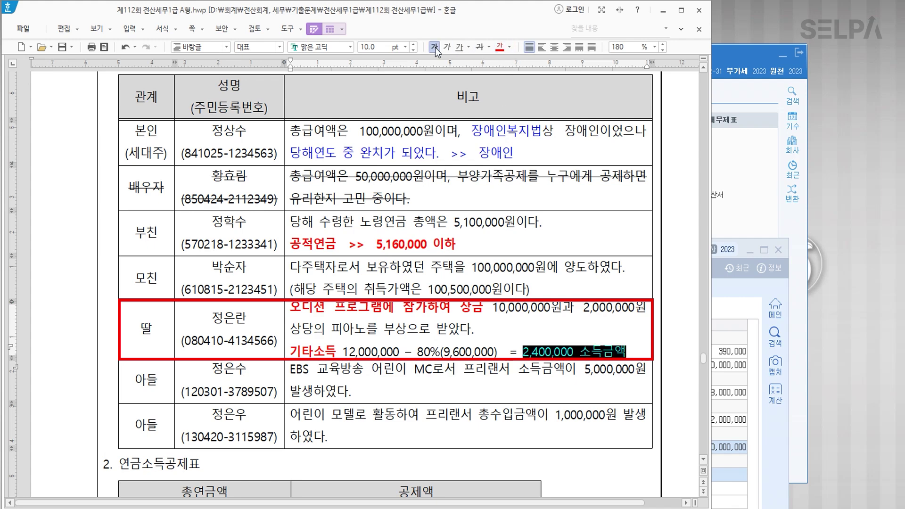
pyautogui.click(434, 47)
pyautogui.click(210, 328)
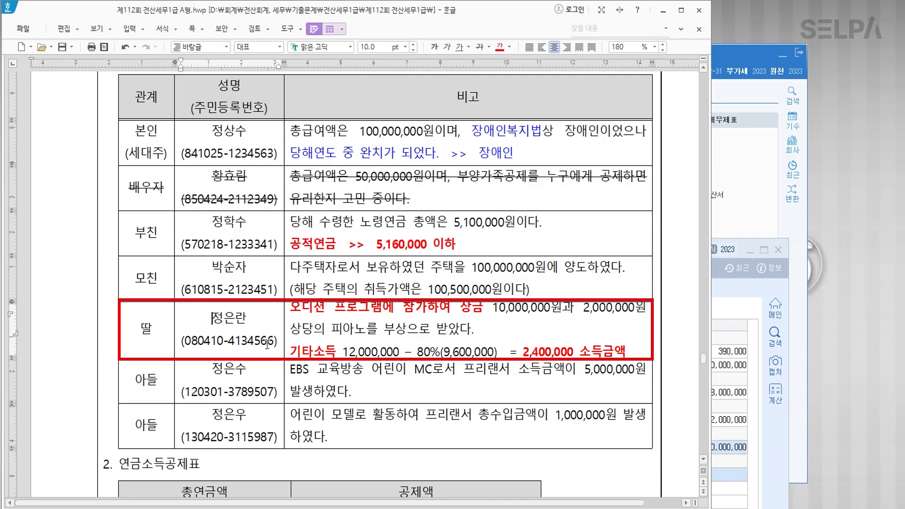
pyautogui.click(445, 370)
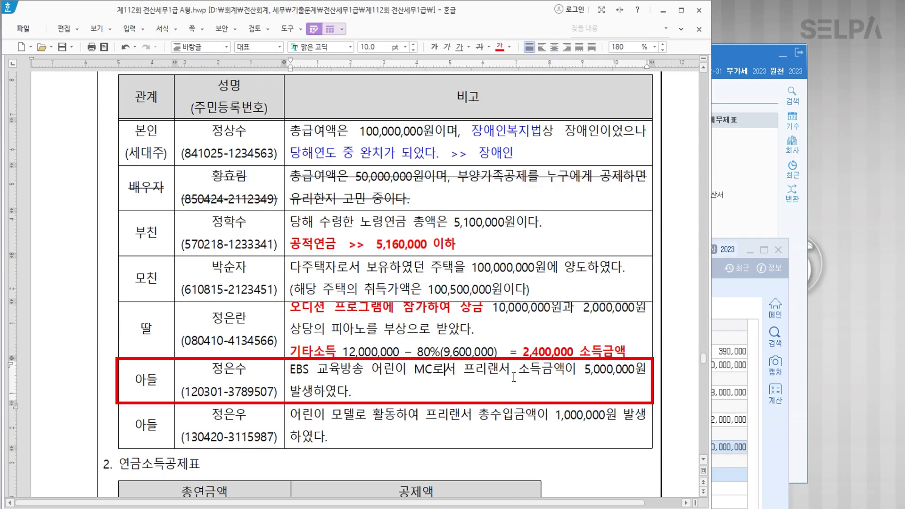
# Make 프리랜서 bold and red and append '>> 사업소득' in the first son's remarks.
pyautogui.moveTo(510, 370); pyautogui.dragTo(464, 370)
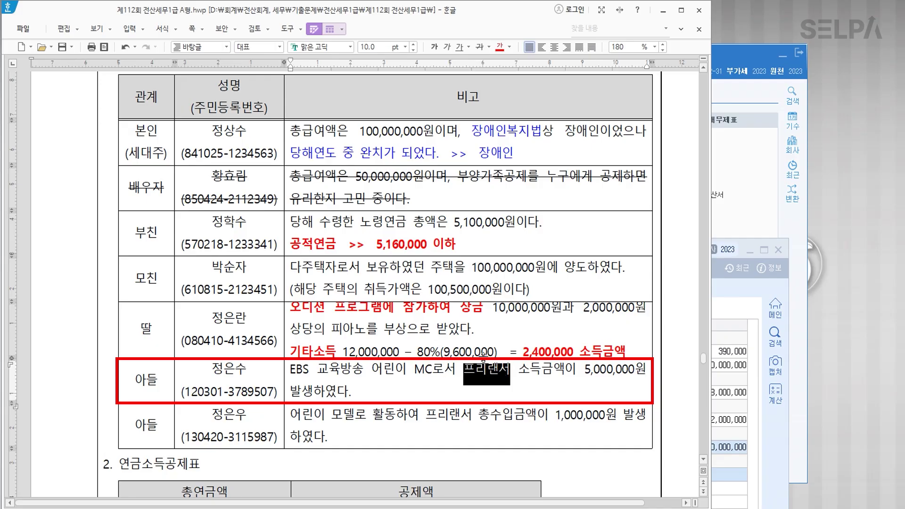
pyautogui.click(435, 46)
pyautogui.click(512, 370)
pyautogui.write('>> ')
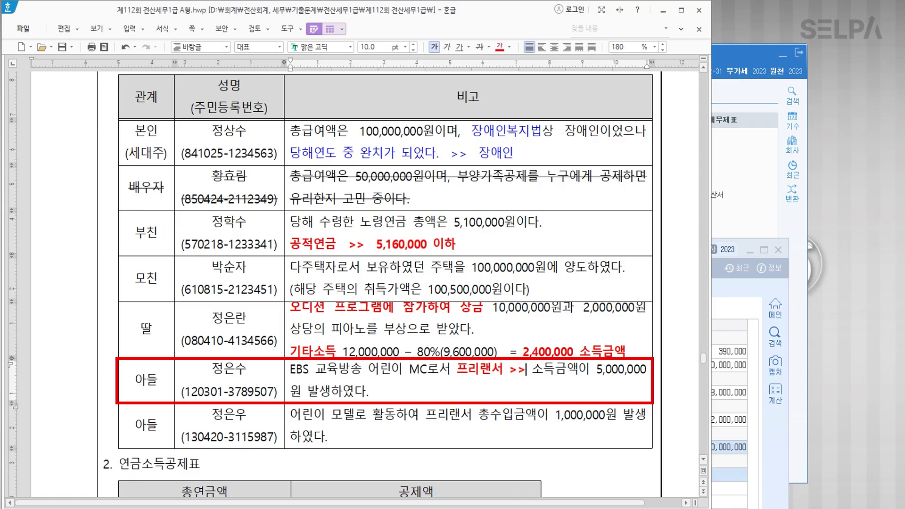
pyautogui.write('사업소득')
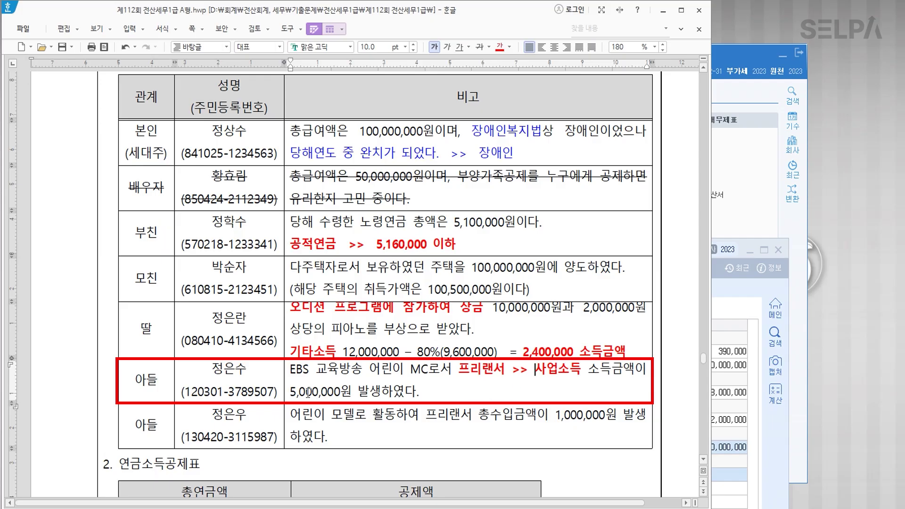
# Strike through the whole first son's row.
pyautogui.moveTo(129, 384); pyautogui.dragTo(354, 397)
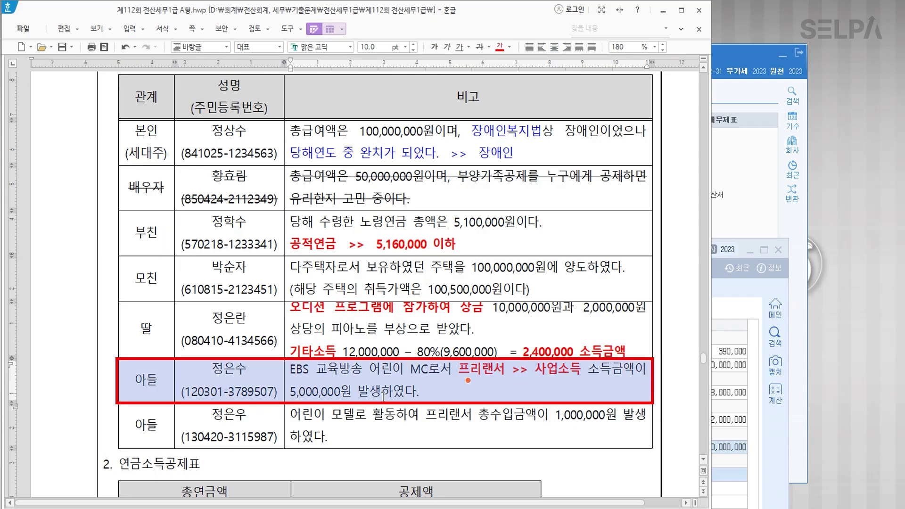
pyautogui.click(479, 47)
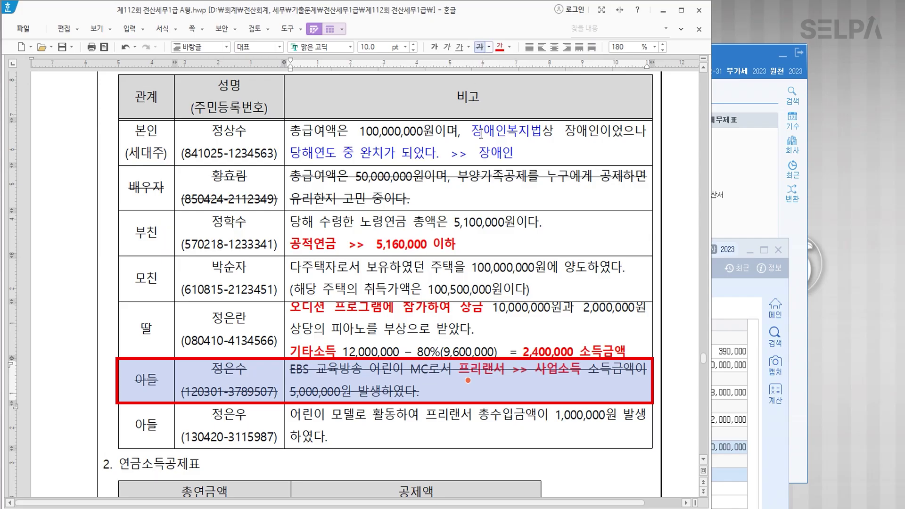
pyautogui.click(381, 394)
# Make 1,000,000원 in the second son's remarks red and bold.
pyautogui.click(389, 414)
pyautogui.press('Escape')
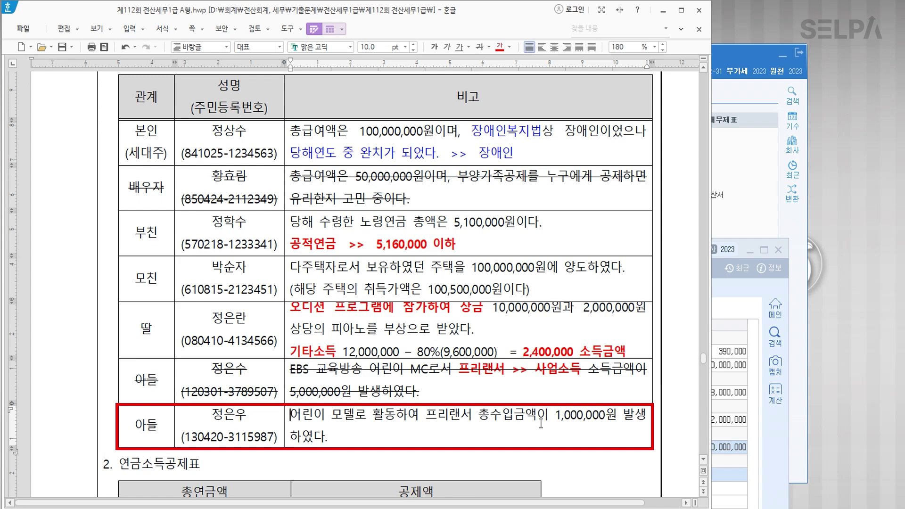
pyautogui.moveTo(555, 415); pyautogui.dragTo(614, 415)
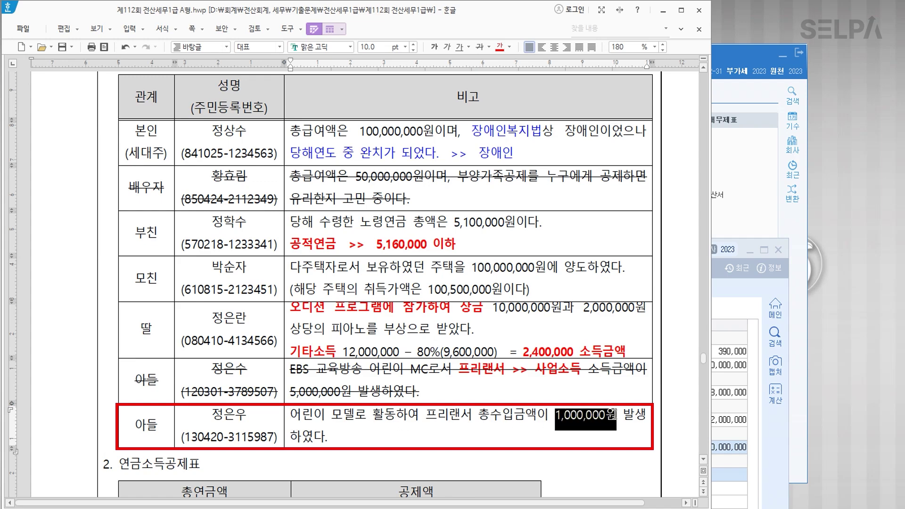
pyautogui.click(499, 46)
pyautogui.click(434, 47)
pyautogui.click(377, 427)
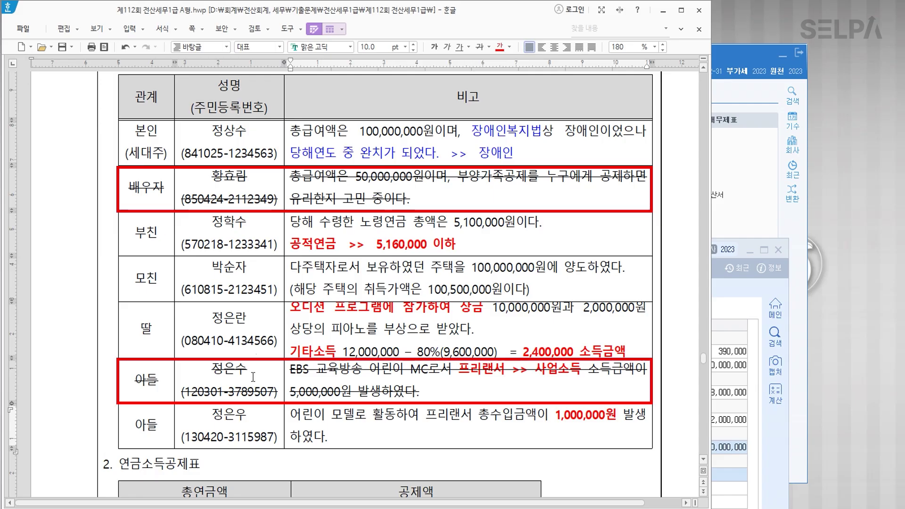
pyautogui.press('Hangul')
pyautogui.scroll(-3, 259, 373)
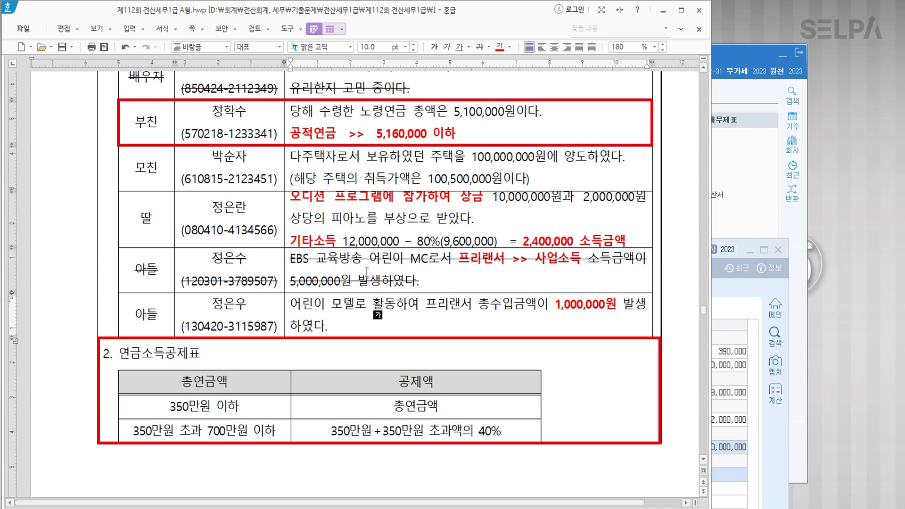
pyautogui.scroll(2, 362, 274)
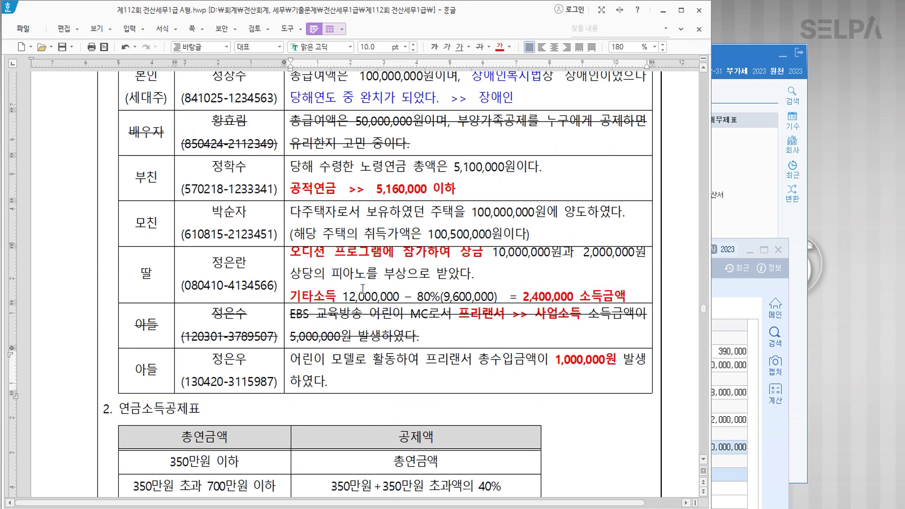
pyautogui.scroll(2, 448, 344)
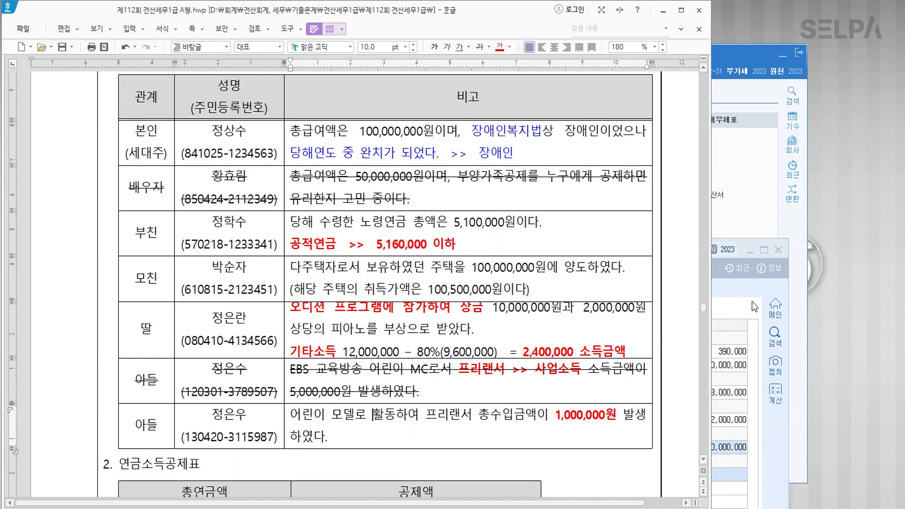
pyautogui.click(745, 308)
# Open 사원등록 via the ㅅㅇ menu search and show employee 102's 부양가족명세 list.
pyautogui.write('ㅅㅇ')
pyautogui.press('Return')
pyautogui.write('ㄷ')
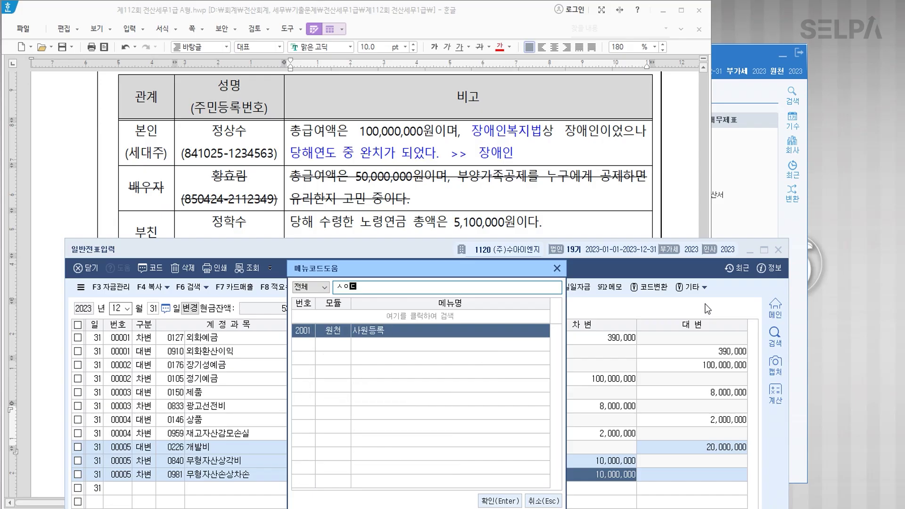
pyautogui.press('Return')
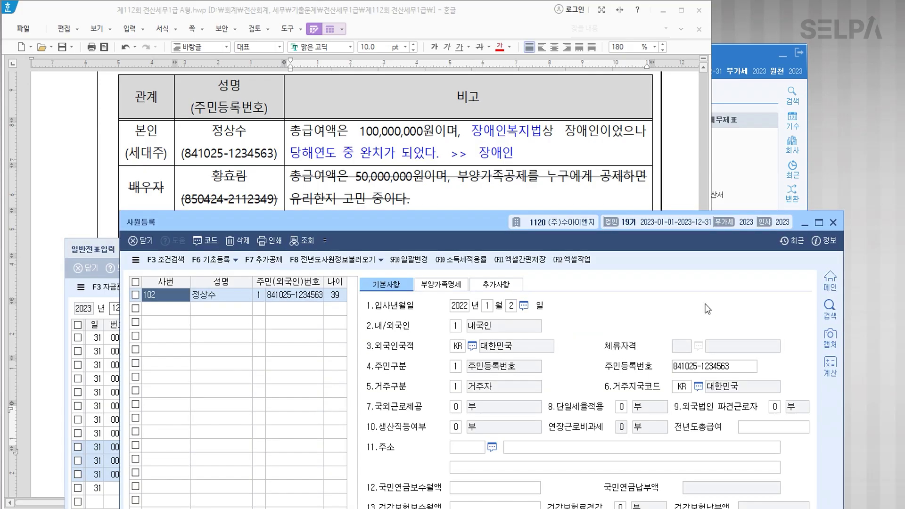
pyautogui.click(441, 284)
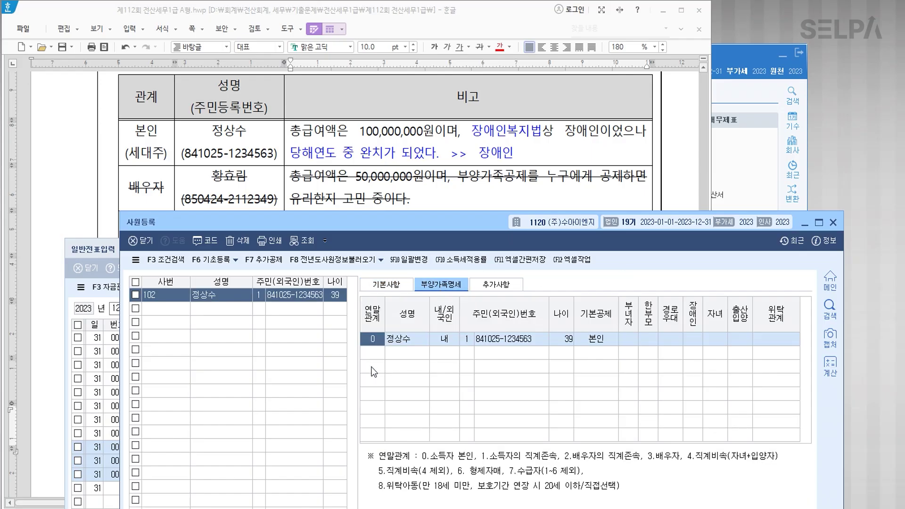
pyautogui.click(377, 355)
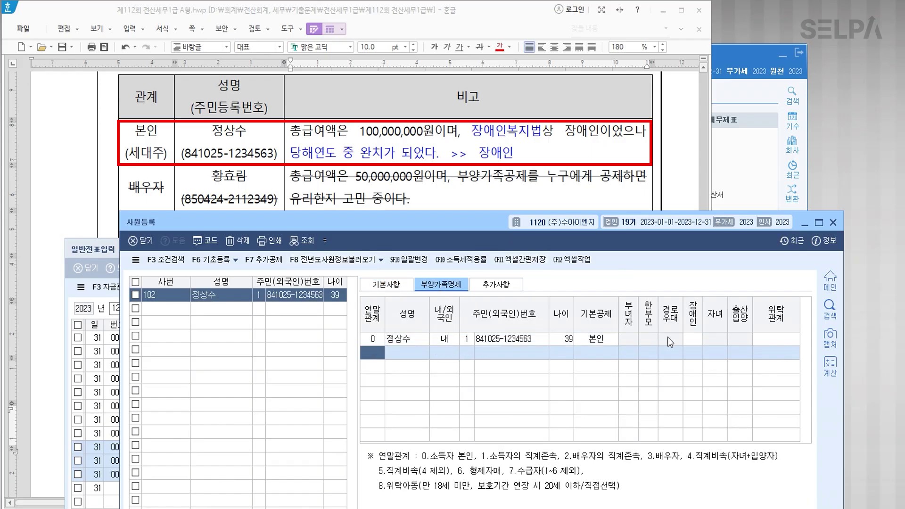
# Mark the taxpayer (본인) as disabled under 장애인복지법.
pyautogui.click(693, 343)
pyautogui.click(726, 349)
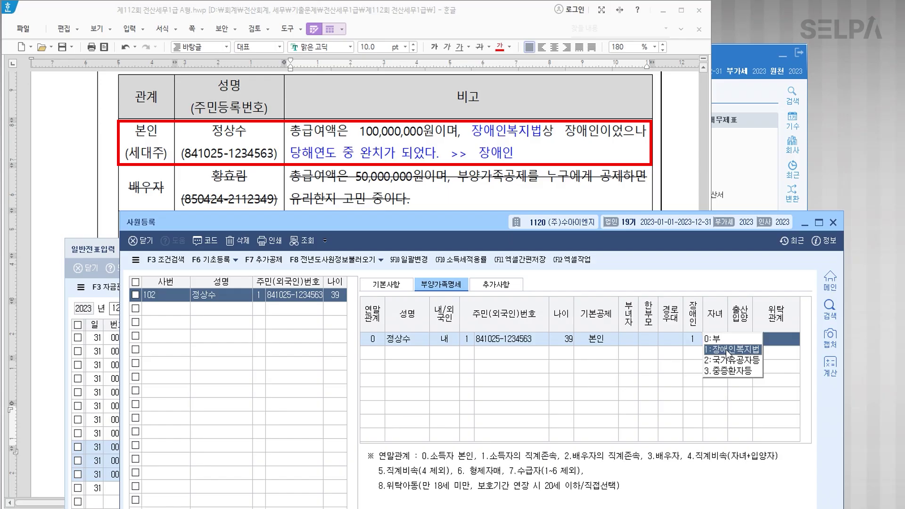
pyautogui.click(381, 355)
# Add the father as a relation 1 resident dependant with his registration number, under 60세이상.
pyautogui.scroll(-3, 348, 190)
pyautogui.scroll(-3, 348, 189)
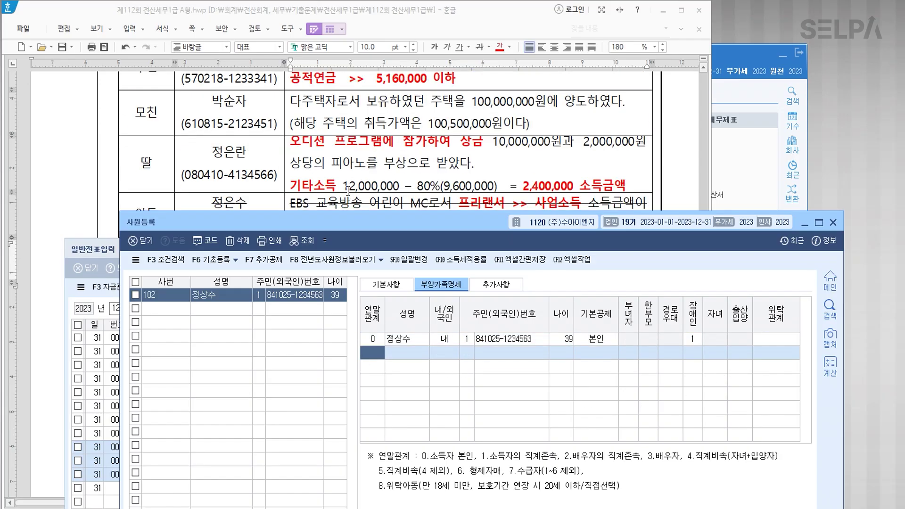
pyautogui.scroll(2, 352, 190)
pyautogui.write('1')
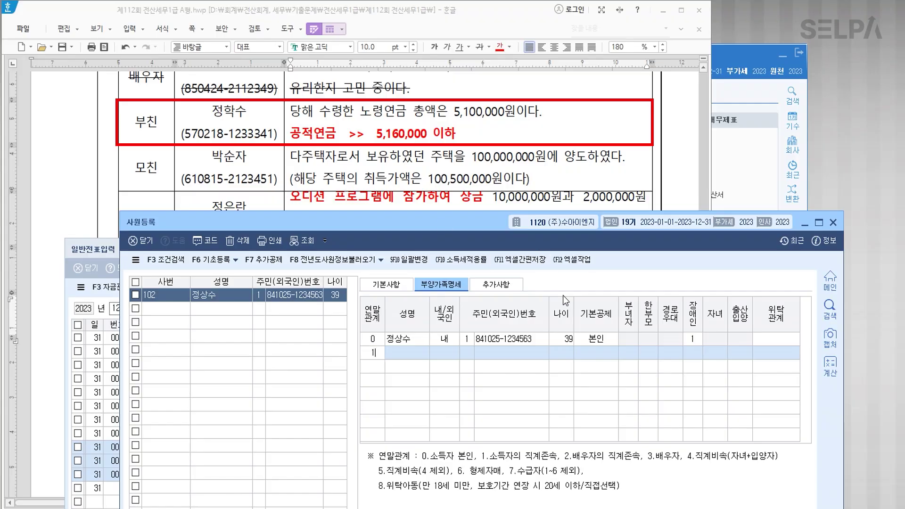
pyautogui.press('Return')
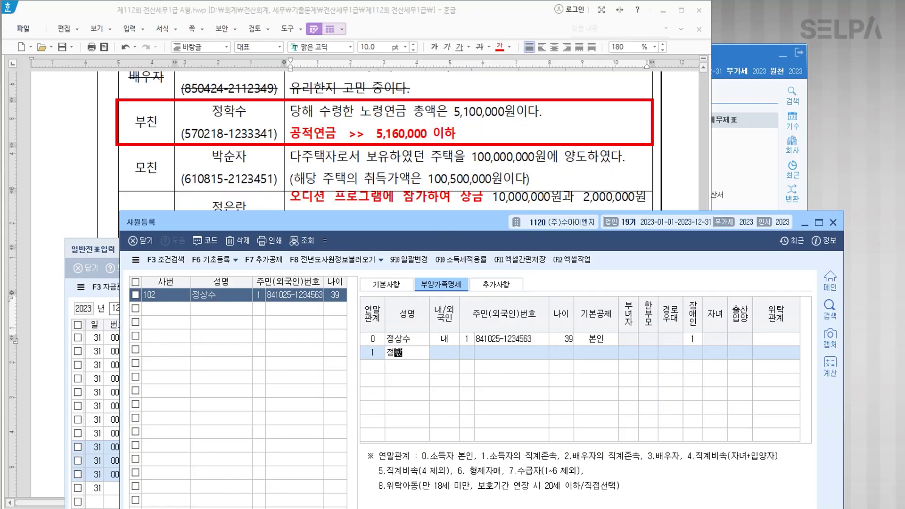
pyautogui.press('Return')
pyautogui.write('1')
pyautogui.press('Return')
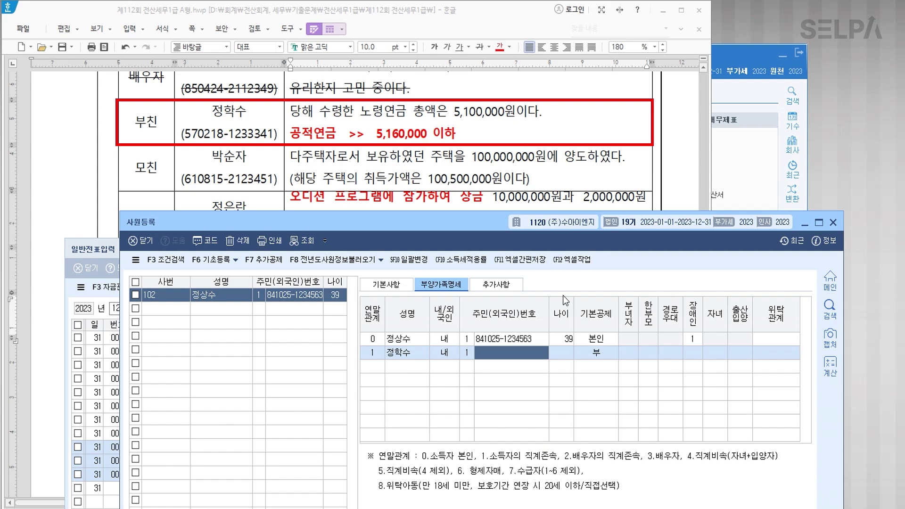
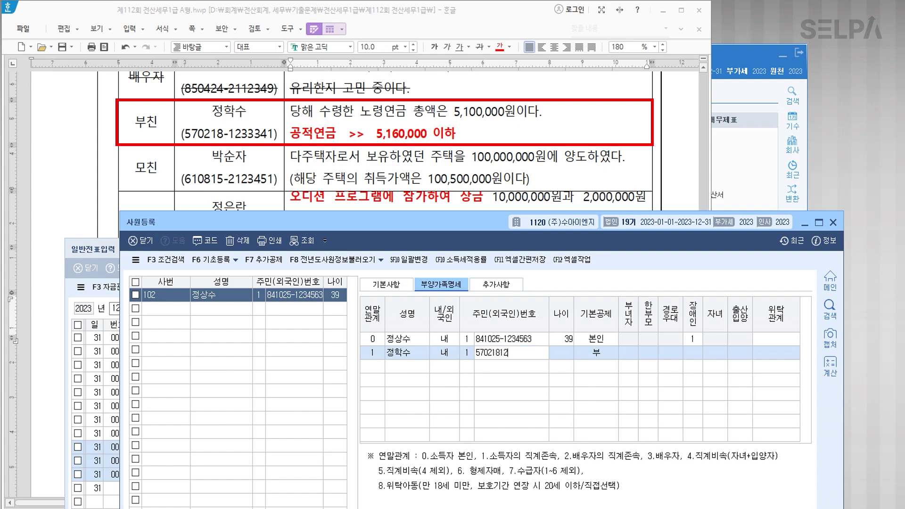
pyautogui.press('Return')
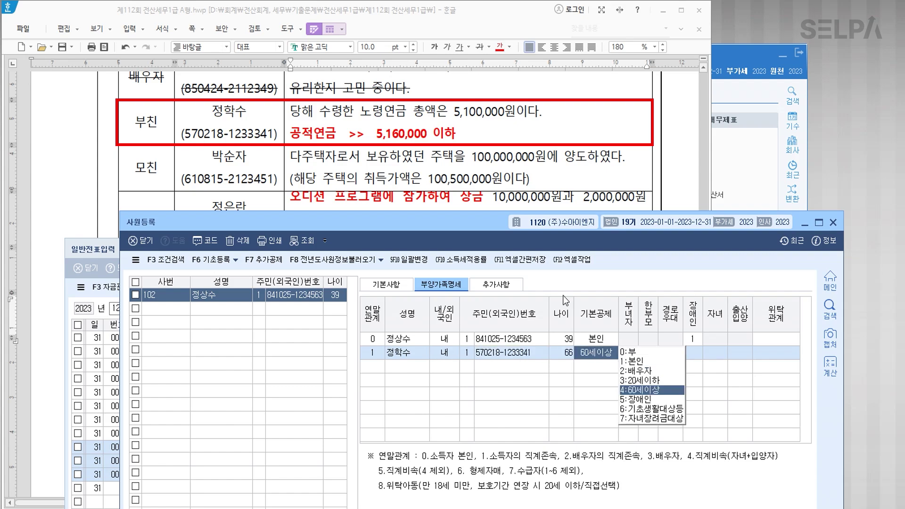
pyautogui.press('Return')
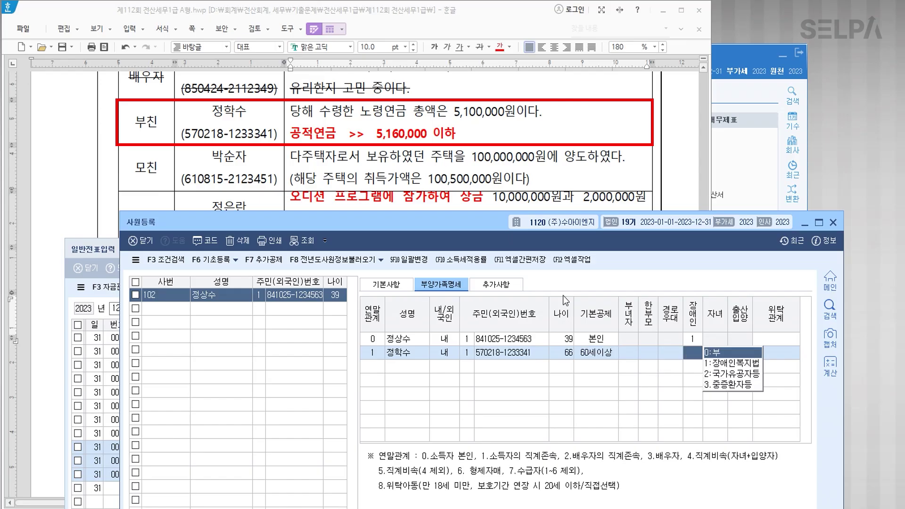
pyautogui.press('Return')
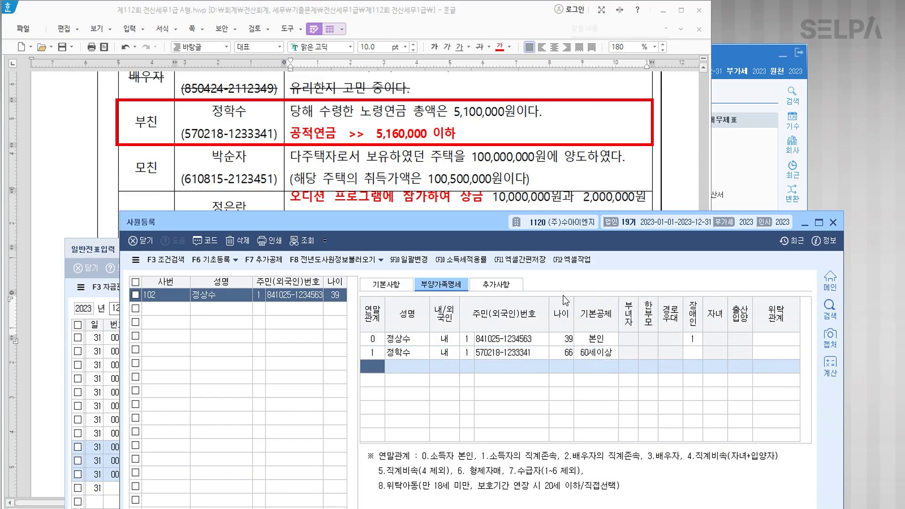
# Add the mother as a relation 1 dependant with her registration number.
pyautogui.write('1')
pyautogui.press('Return')
pyautogui.press('Return')
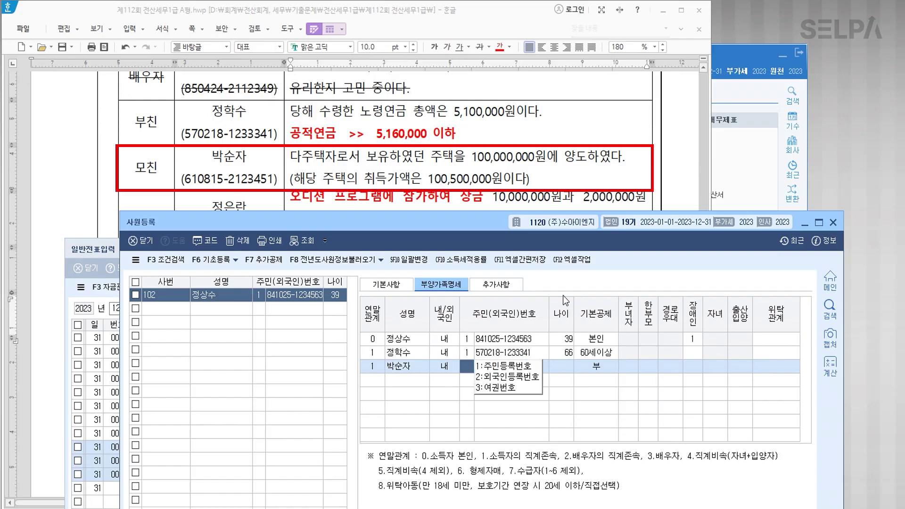
pyautogui.write('1')
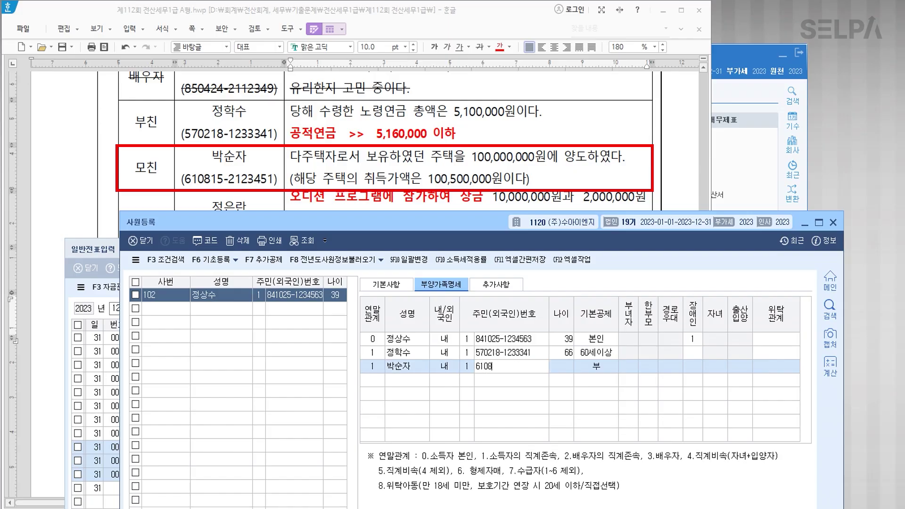
pyautogui.press('Return')
pyautogui.press('Return')
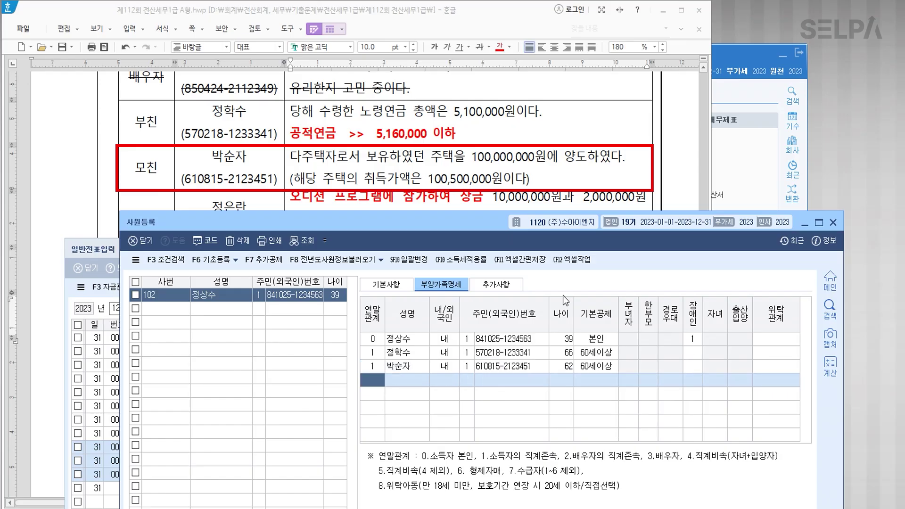
pyautogui.scroll(-2, 426, 141)
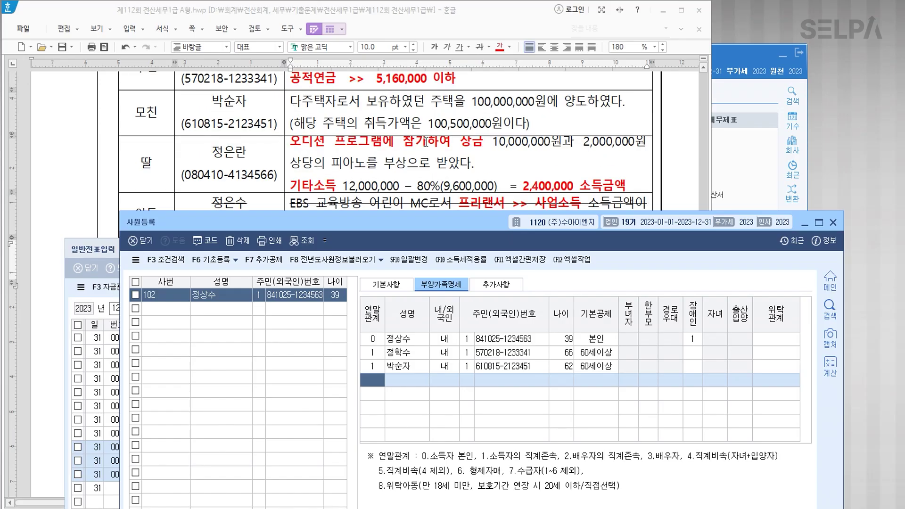
pyautogui.scroll(-2, 426, 141)
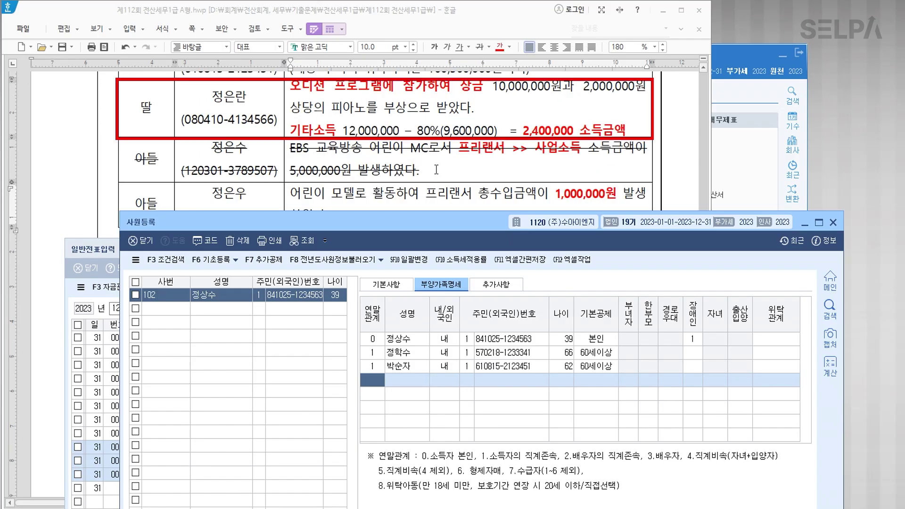
# Add the daughter as relation 4 with her registration number, keeping 20세이하 and 자녀.
pyautogui.write('4')
pyautogui.press('Return')
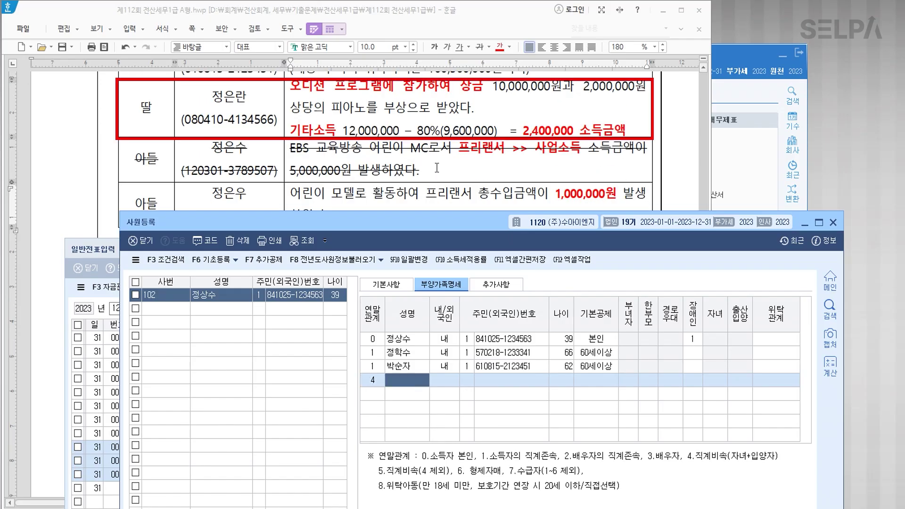
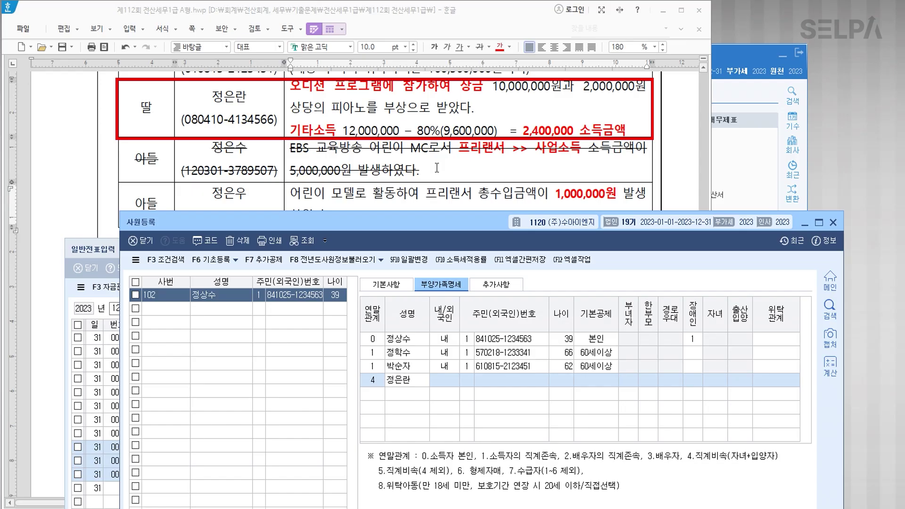
pyautogui.press('Return')
pyautogui.press('Return')
pyautogui.press('Return')
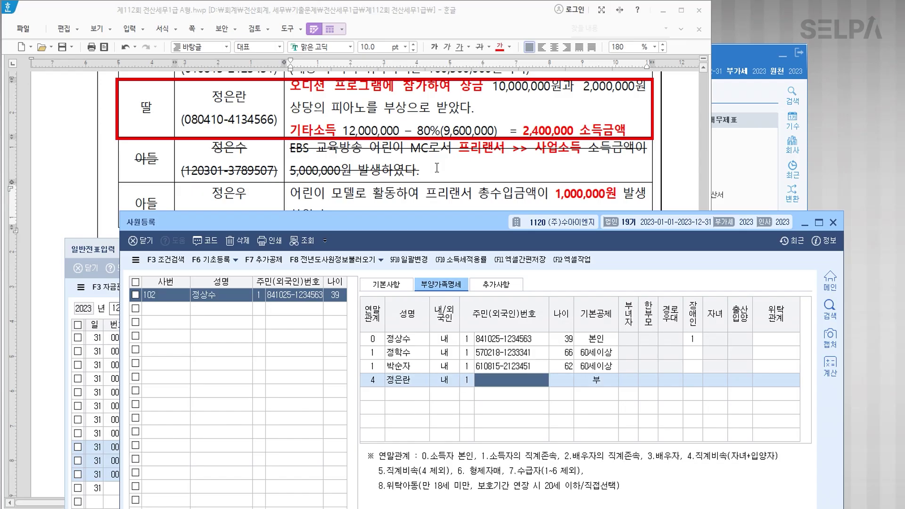
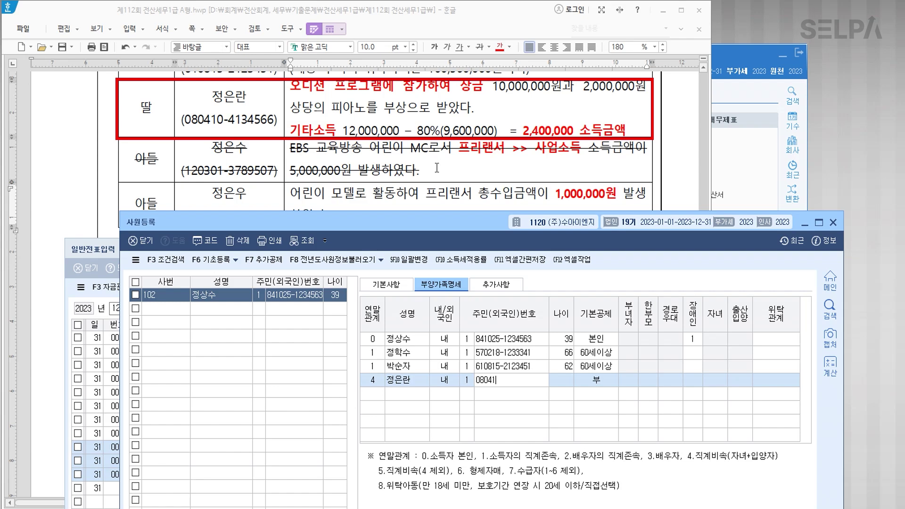
pyautogui.press('Return')
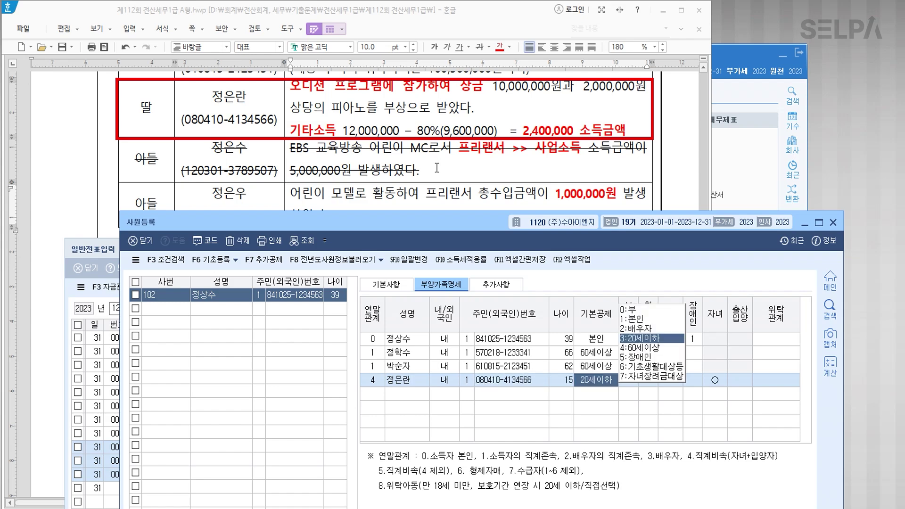
pyautogui.press('Return')
pyautogui.press('ctrl')
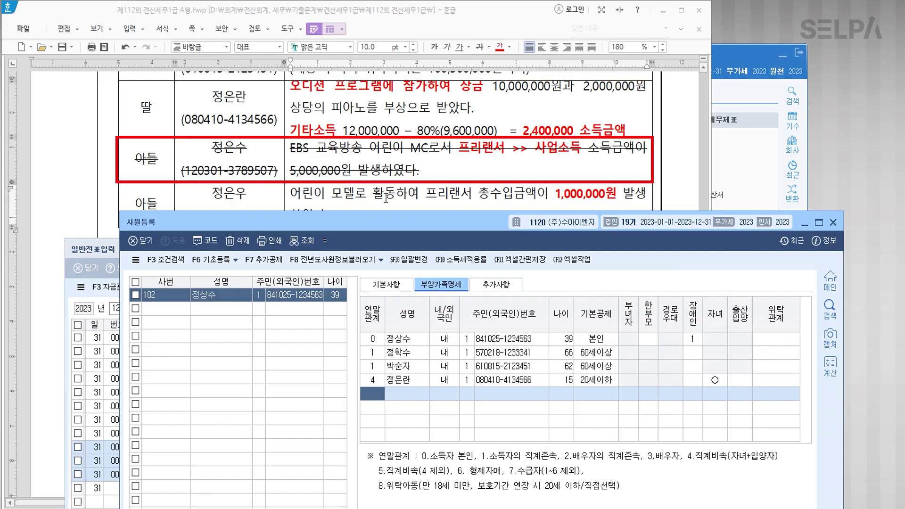
pyautogui.scroll(-3, 361, 173)
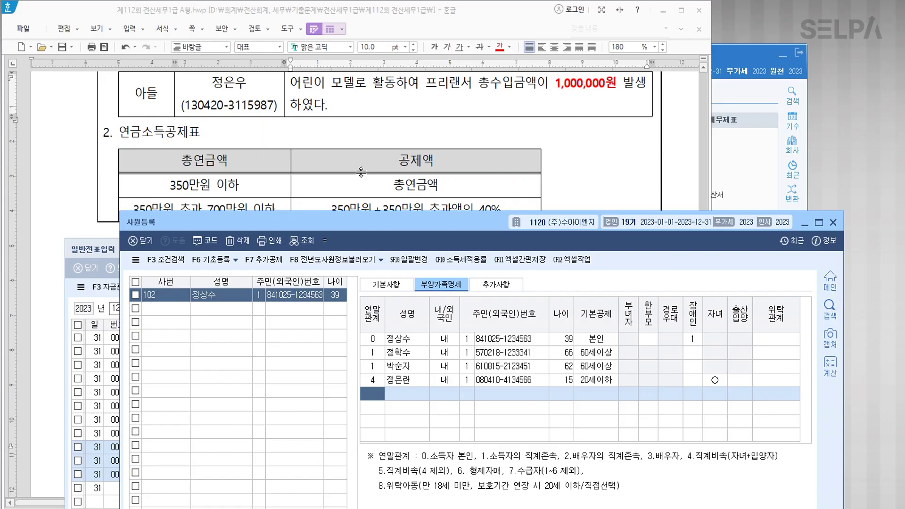
pyautogui.scroll(2, 361, 172)
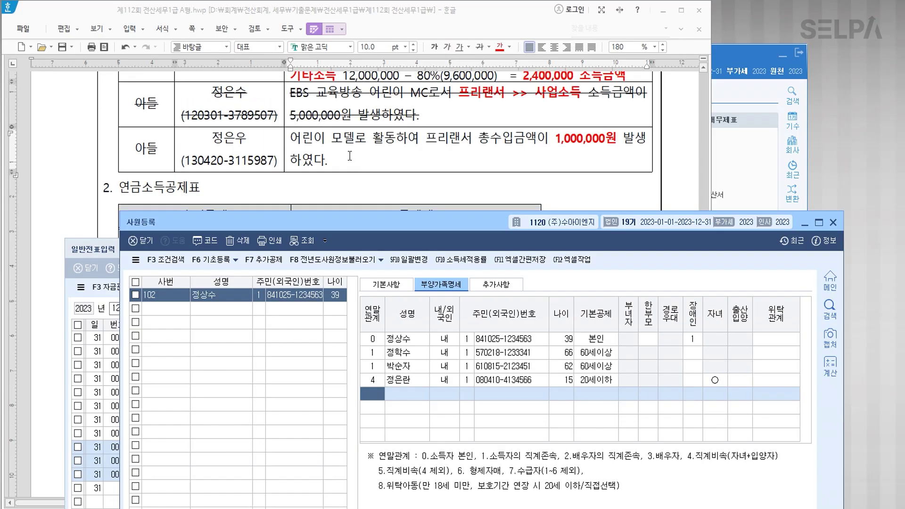
pyautogui.scroll(5, 363, 176)
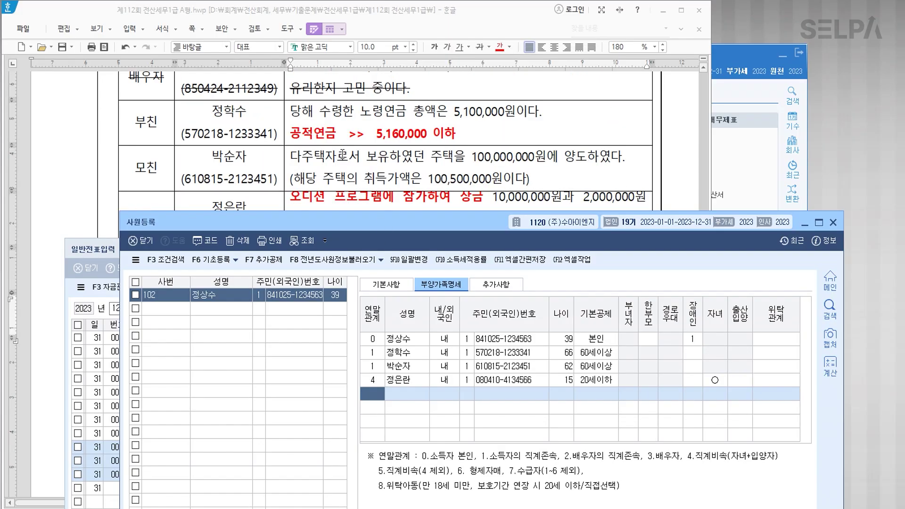
# Add the spouse as relation 3 with her name and resident number, basic deduction 0:부, then start a relation 4 row.
pyautogui.write('3')
pyautogui.press('Return')
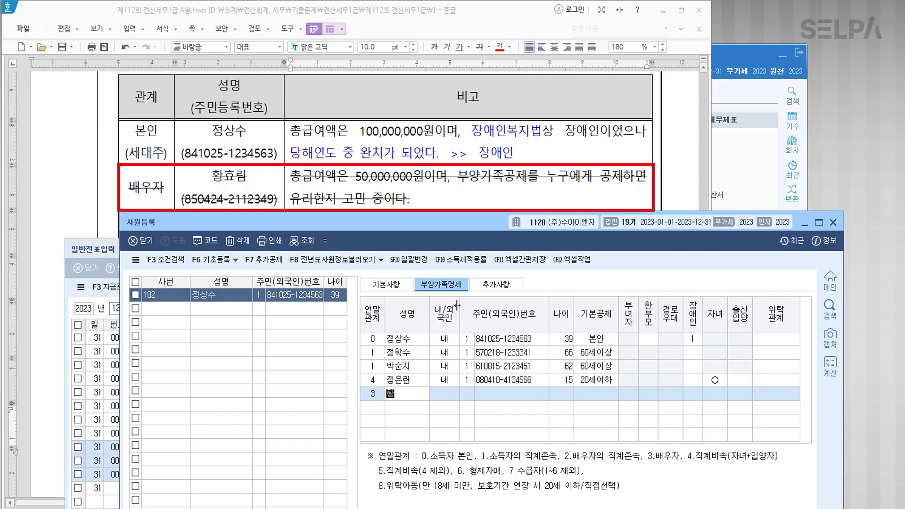
pyautogui.press('Return')
pyautogui.press('Return')
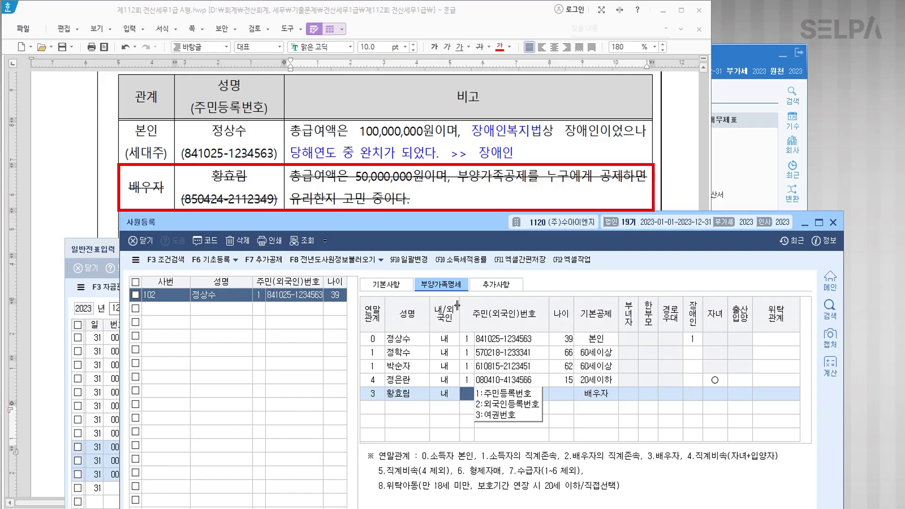
pyautogui.press('Return')
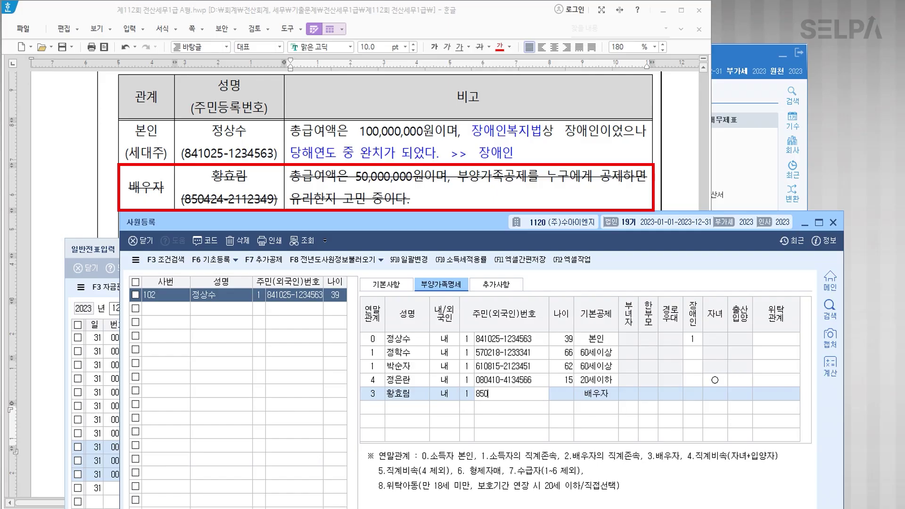
pyautogui.press('Return')
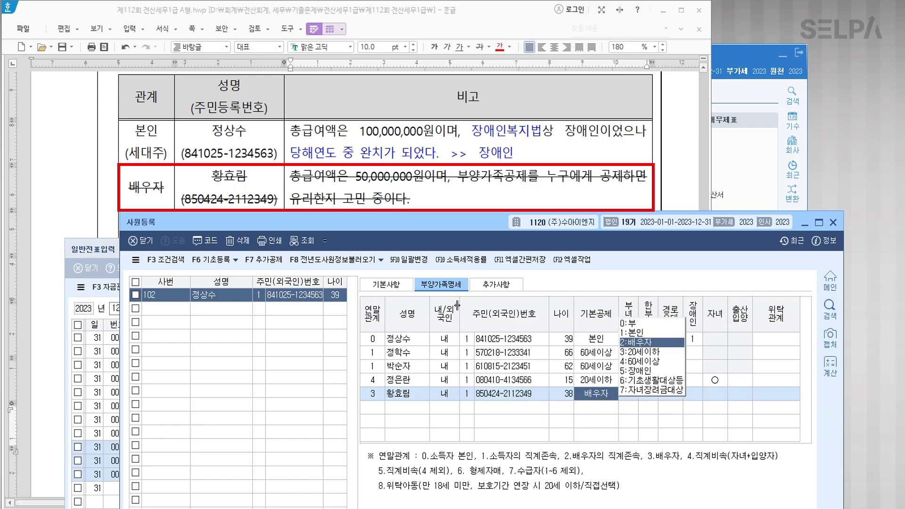
pyautogui.press('0')
pyautogui.press('Return')
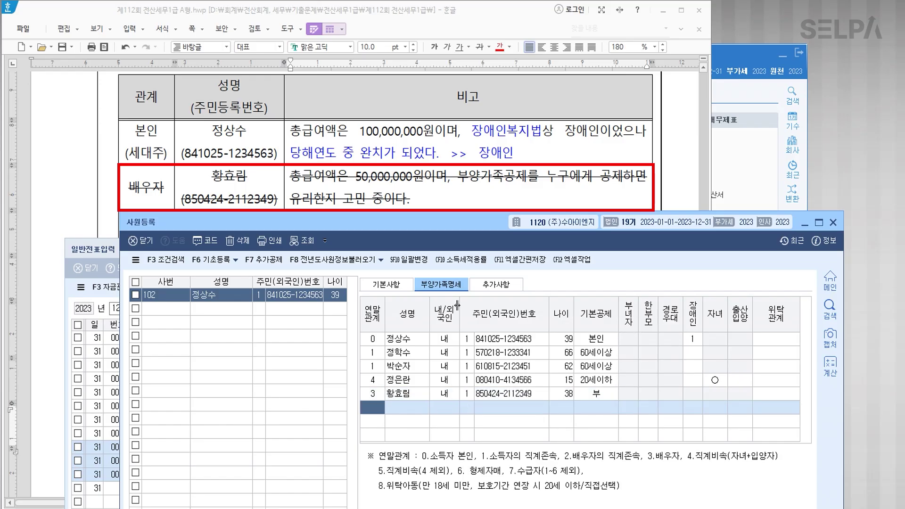
pyautogui.write('4')
pyautogui.press('Return')
# Enter the older son's name and resident number with basic deduction set to 0:부.
pyautogui.scroll(-5, 379, 96)
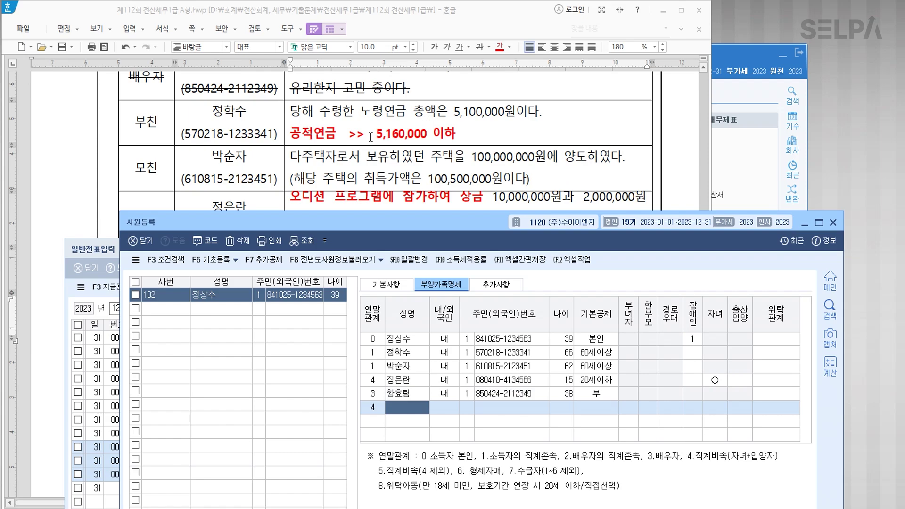
pyautogui.scroll(-6, 372, 137)
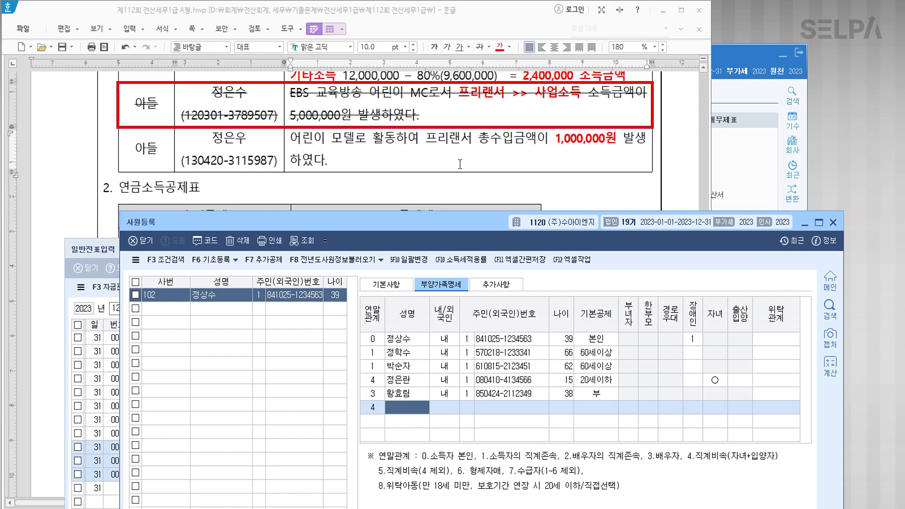
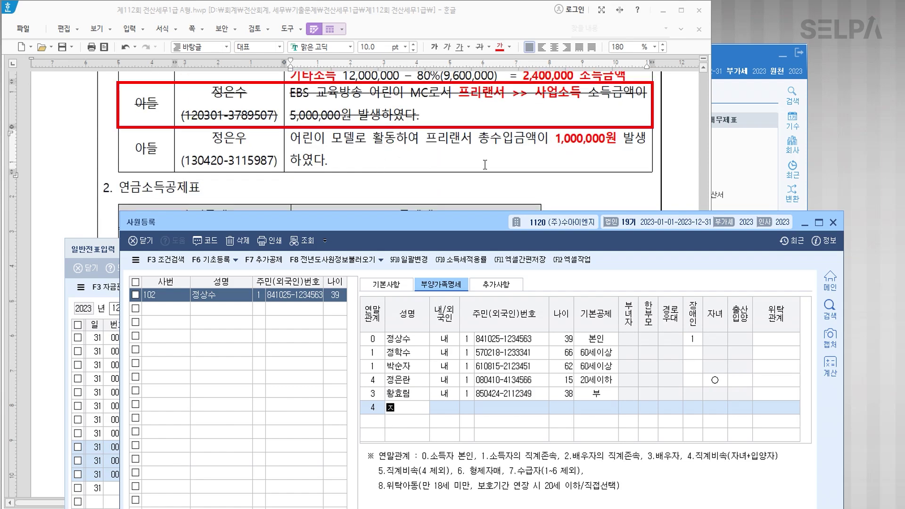
pyautogui.press('Return')
pyautogui.press('Return')
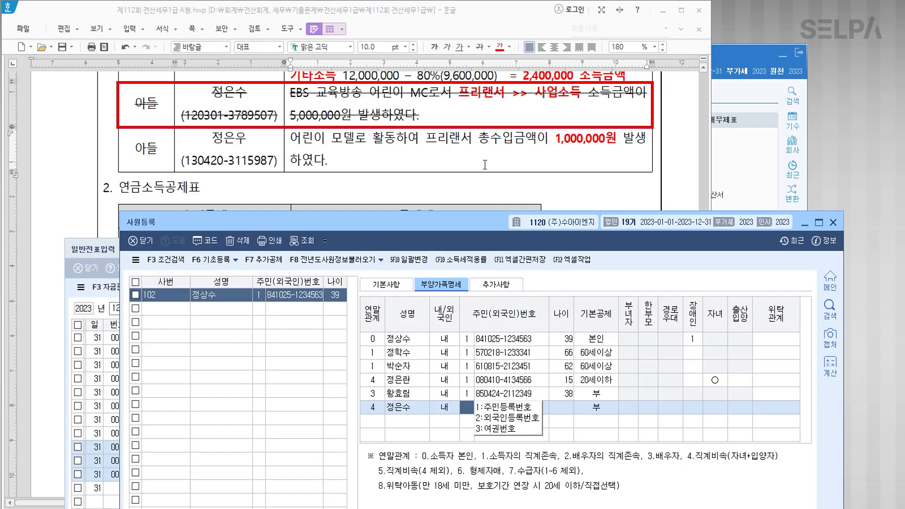
pyautogui.write('1')
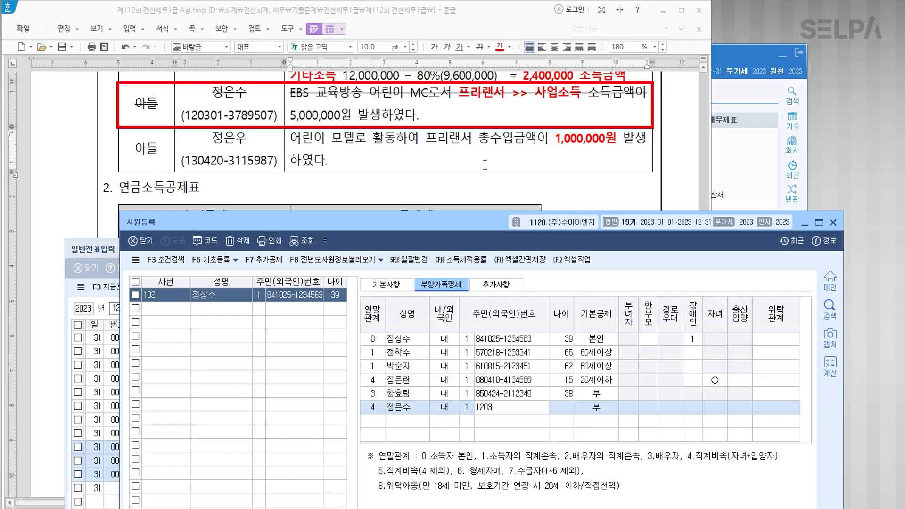
pyautogui.press('Return')
pyautogui.write('0')
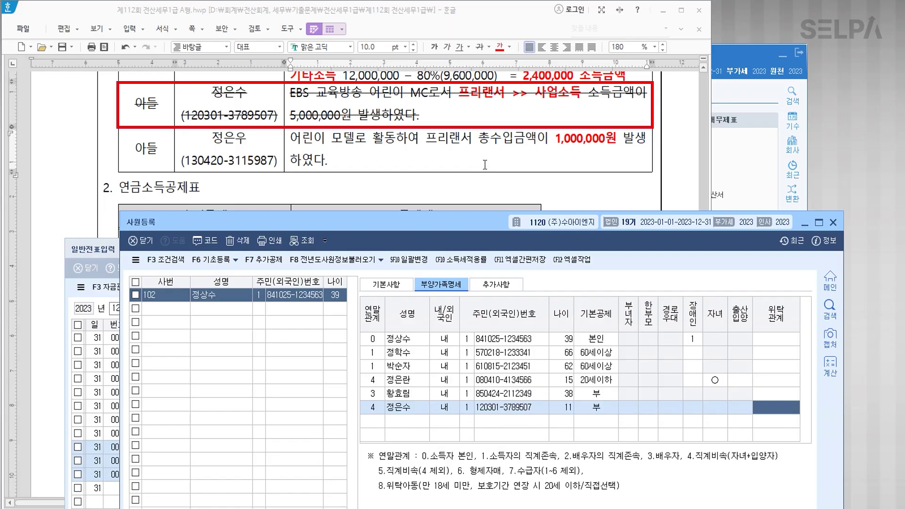
pyautogui.press('Return')
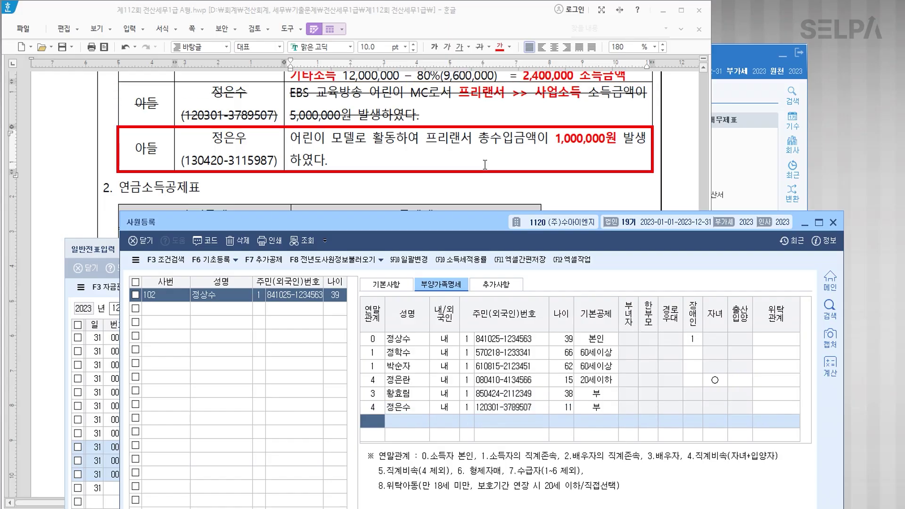
# Add the younger son as a relation 4 child with his name and resident number.
pyautogui.write('4')
pyautogui.press('Return')
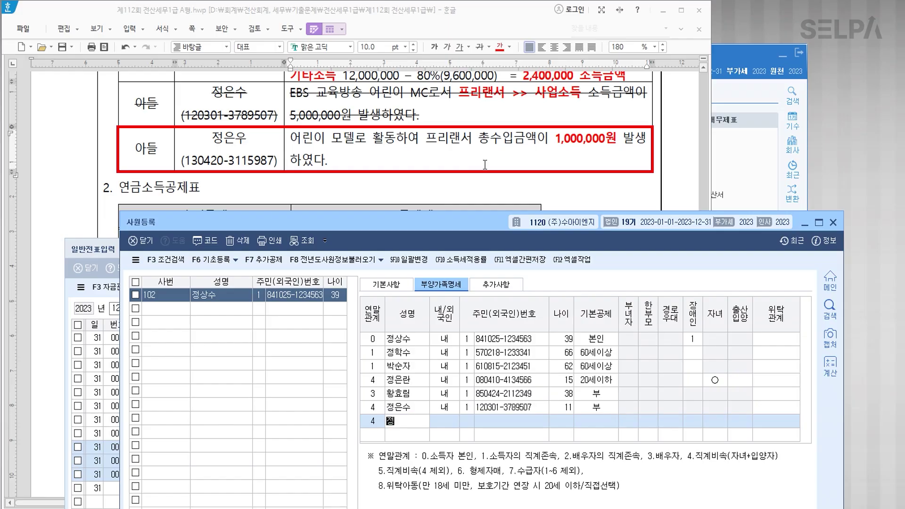
pyautogui.press('Return')
pyautogui.press('Return')
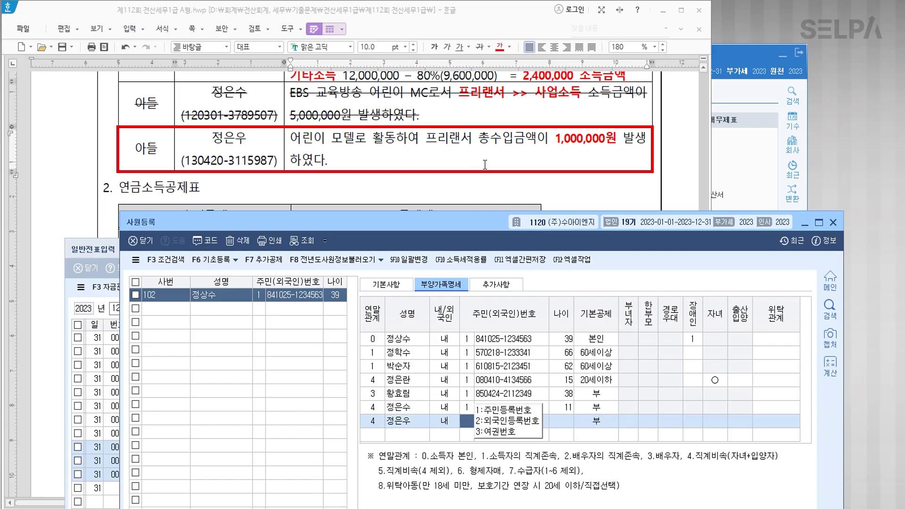
pyautogui.press('Return')
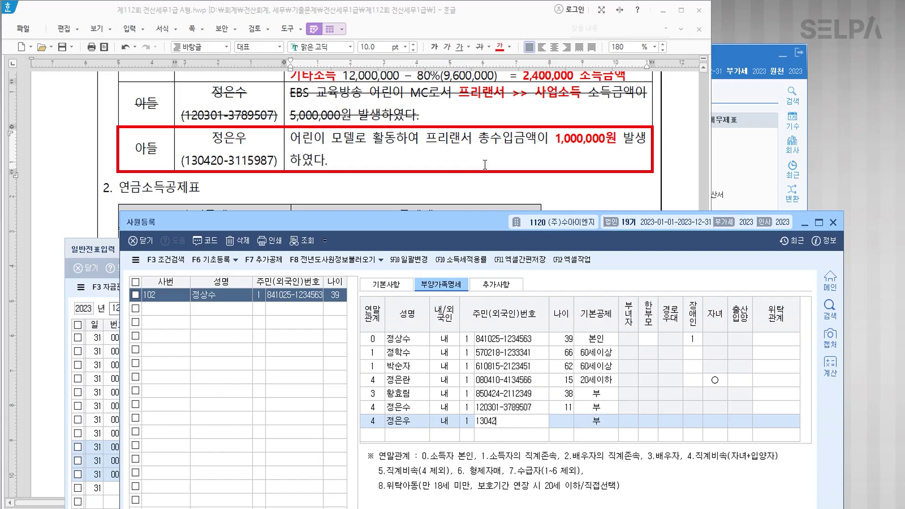
pyautogui.press('Return')
pyautogui.press('Return')
pyautogui.press('Return')
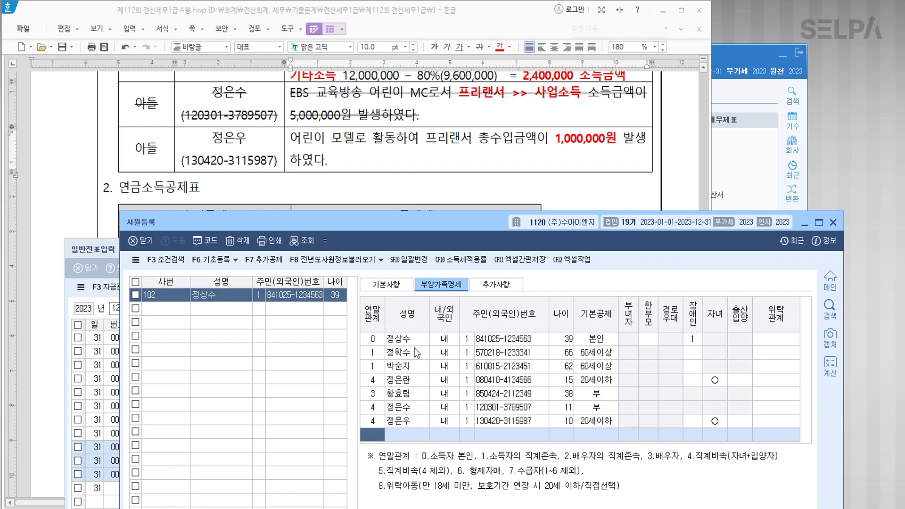
# After checking the exam document, close the 사원등록 screen.
pyautogui.click(410, 147)
pyautogui.scroll(-10, 468, 244)
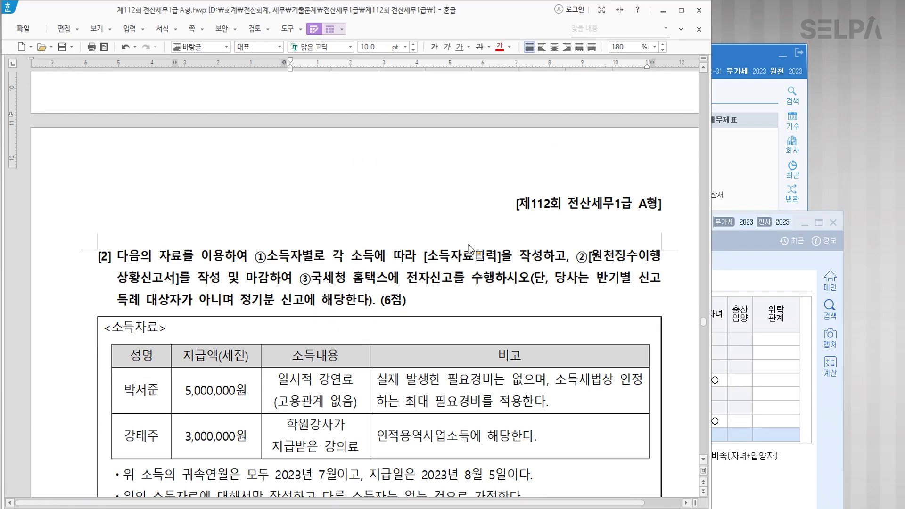
pyautogui.click(732, 329)
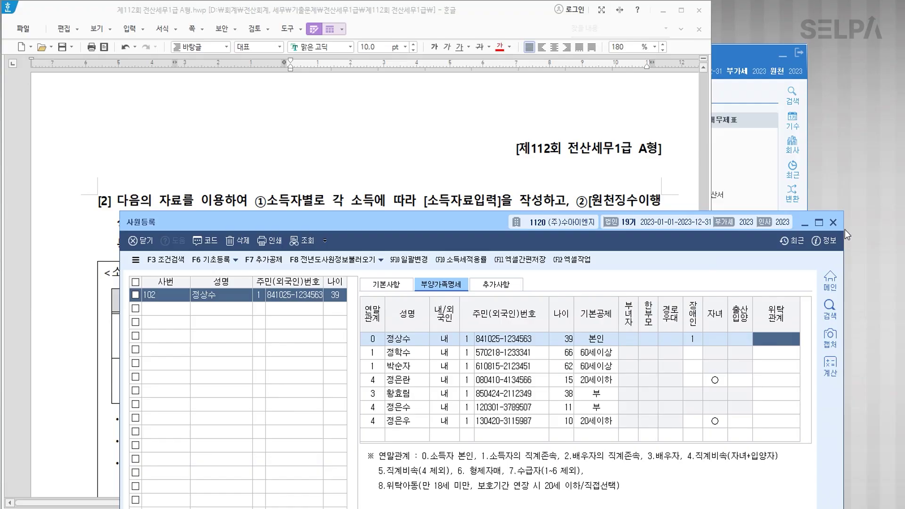
pyautogui.click(833, 222)
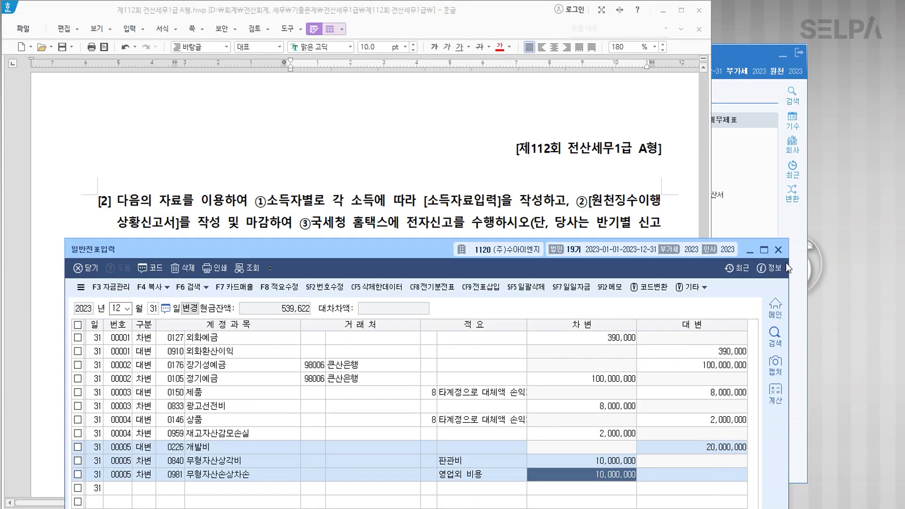
# Close 일반전표입력 and colour the [소득자료입력], [원천징수이행상황신고서] and Hometax e-filing task phrases red.
pyautogui.click(779, 254)
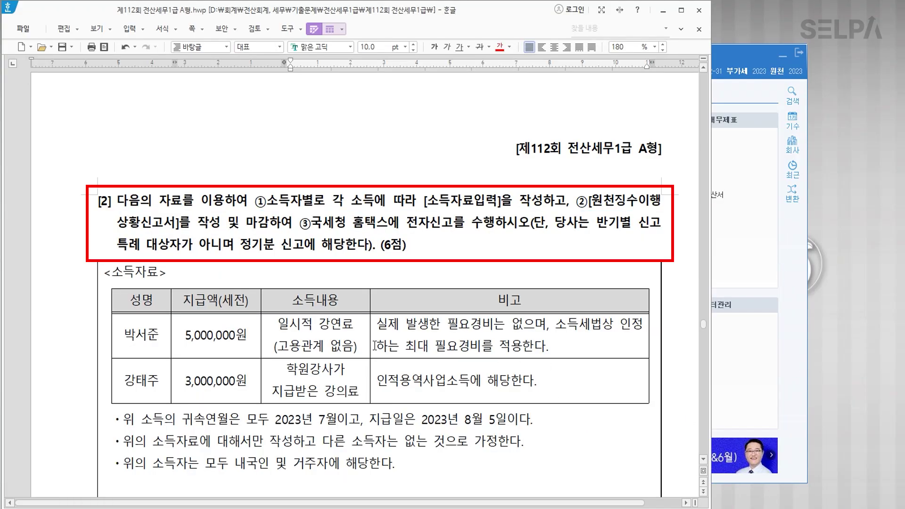
pyautogui.click(260, 202)
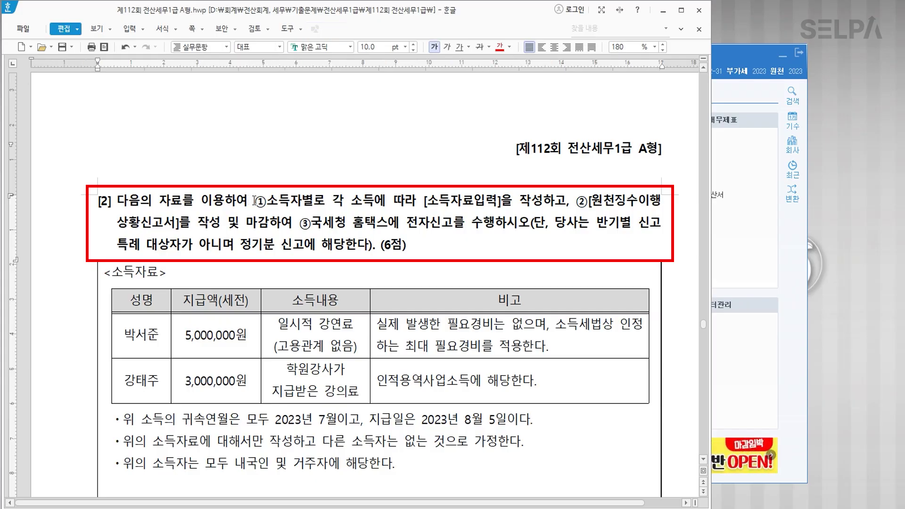
pyautogui.moveTo(259, 203); pyautogui.dragTo(538, 199)
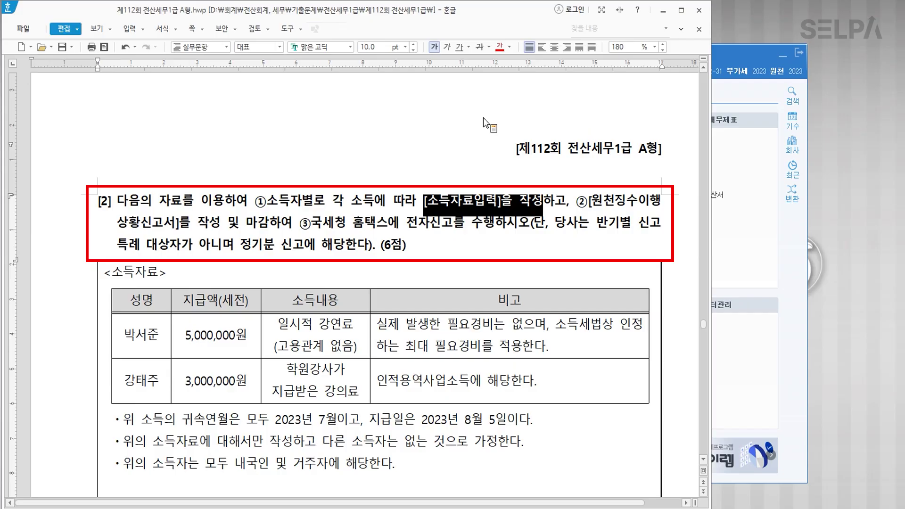
pyautogui.click(501, 48)
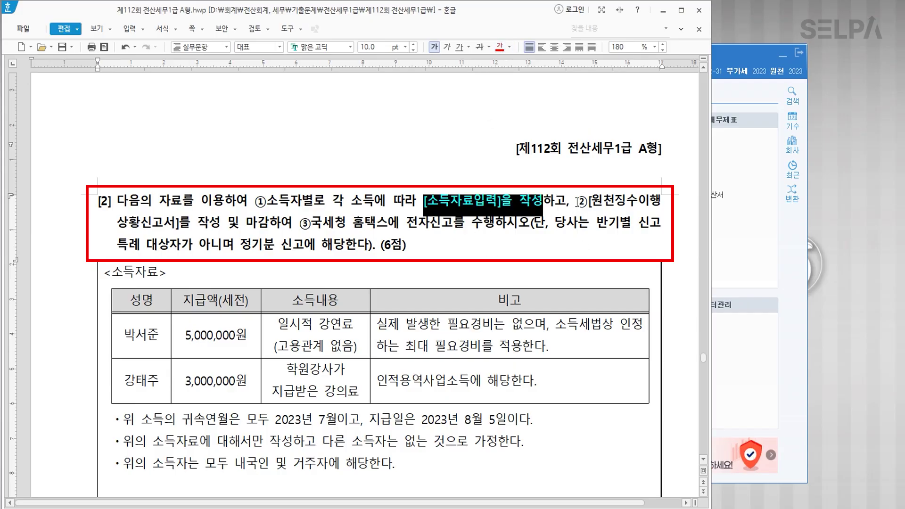
pyautogui.moveTo(577, 202); pyautogui.dragTo(274, 225)
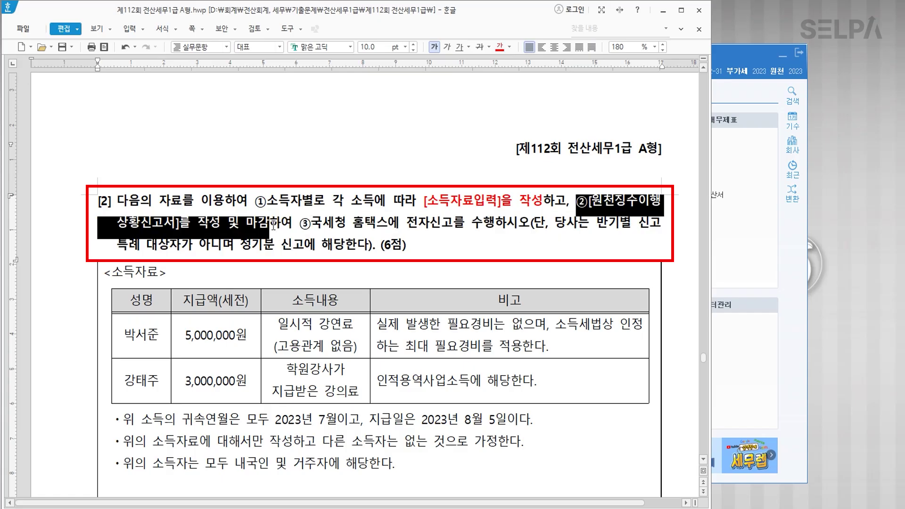
pyautogui.click(501, 48)
pyautogui.moveTo(313, 223); pyautogui.dragTo(495, 225)
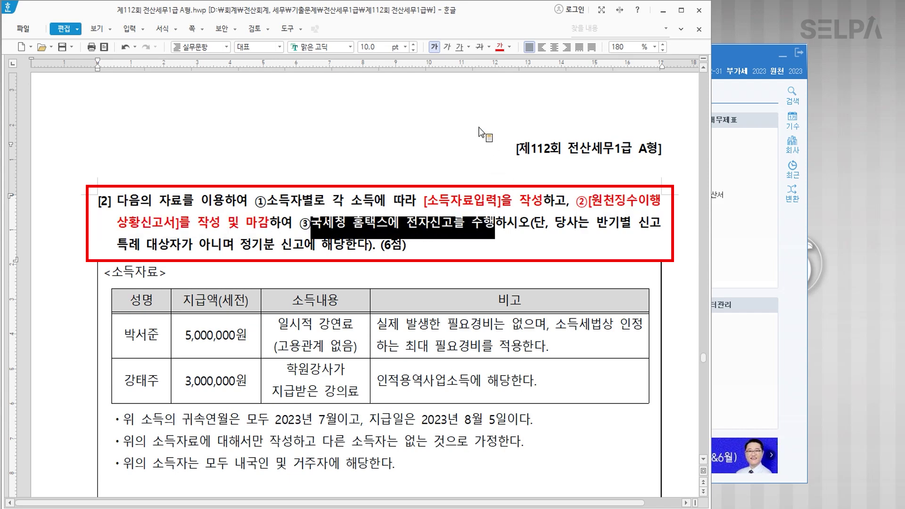
pyautogui.click(501, 48)
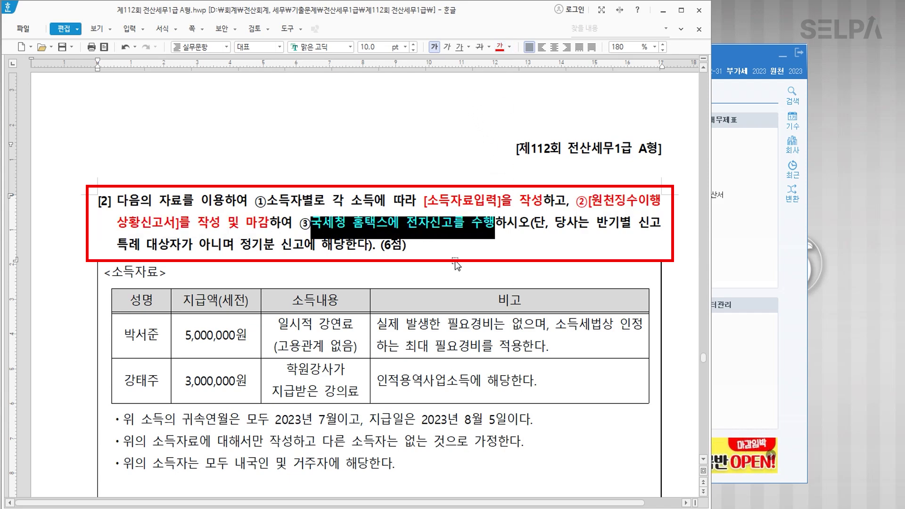
pyautogui.click(442, 255)
pyautogui.scroll(-5, 365, 325)
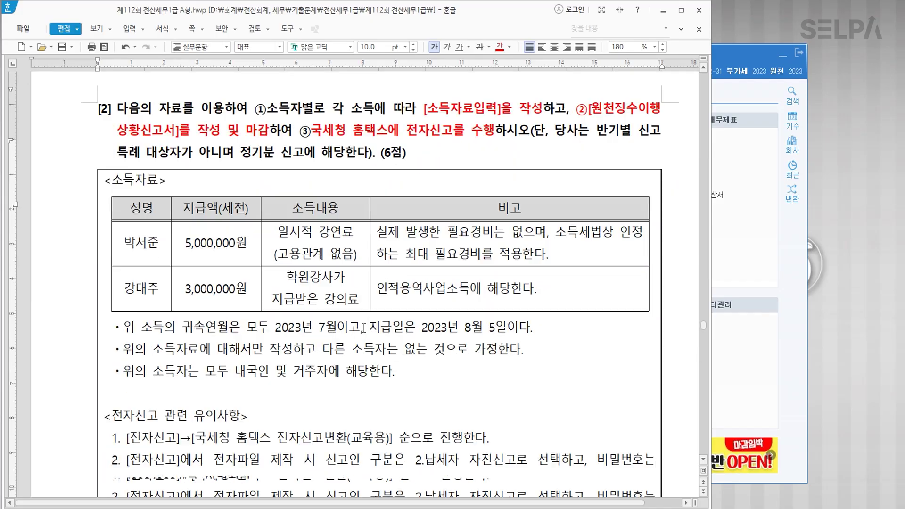
# Colour the one-off lecture fee description red and add '기타소득' on a new line.
pyautogui.scroll(1, 230, 264)
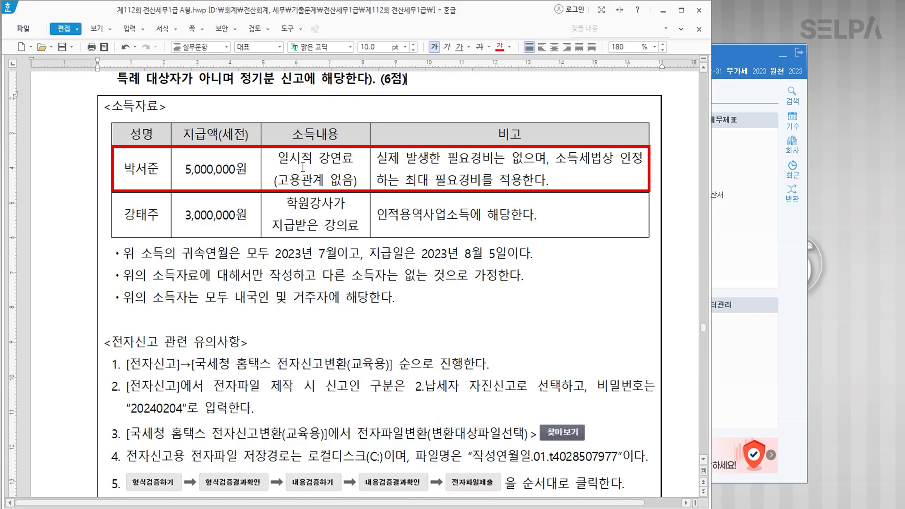
pyautogui.moveTo(280, 157); pyautogui.dragTo(357, 182)
pyautogui.click(500, 46)
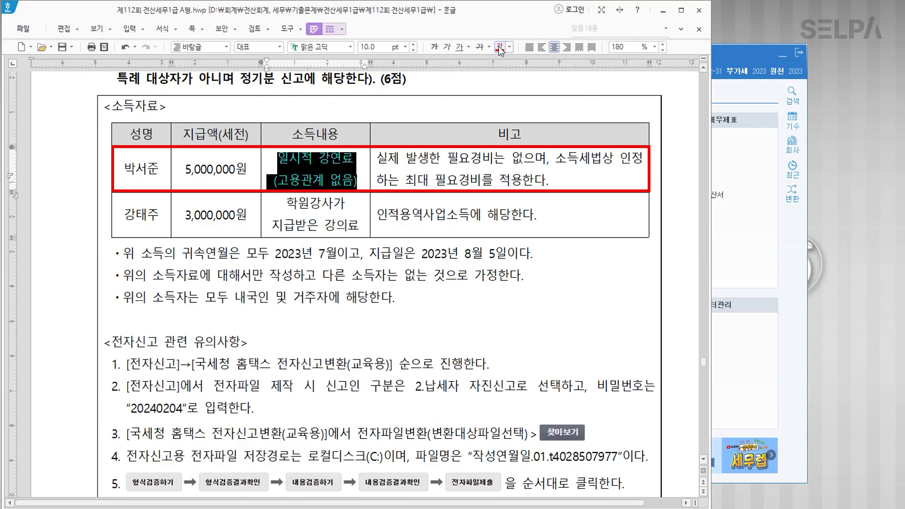
pyautogui.click(363, 184)
pyautogui.press('Return')
pyautogui.write('기타소득')
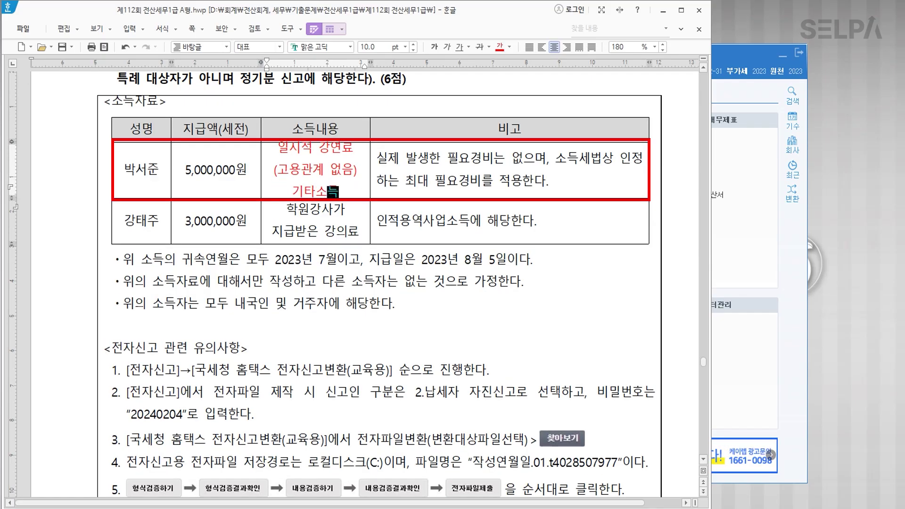
# Colour the academy lecturer fee description blue and add '사업소득' beneath it.
pyautogui.moveTo(286, 209); pyautogui.dragTo(360, 236)
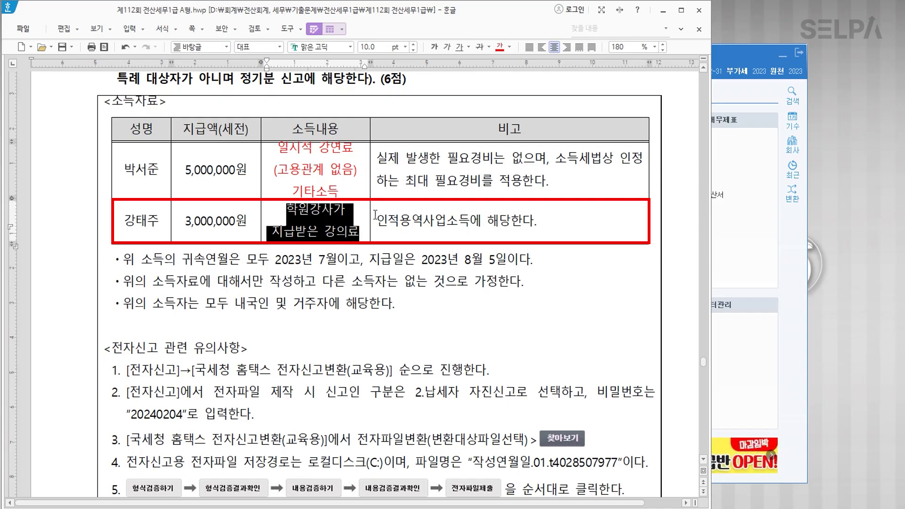
pyautogui.click(510, 47)
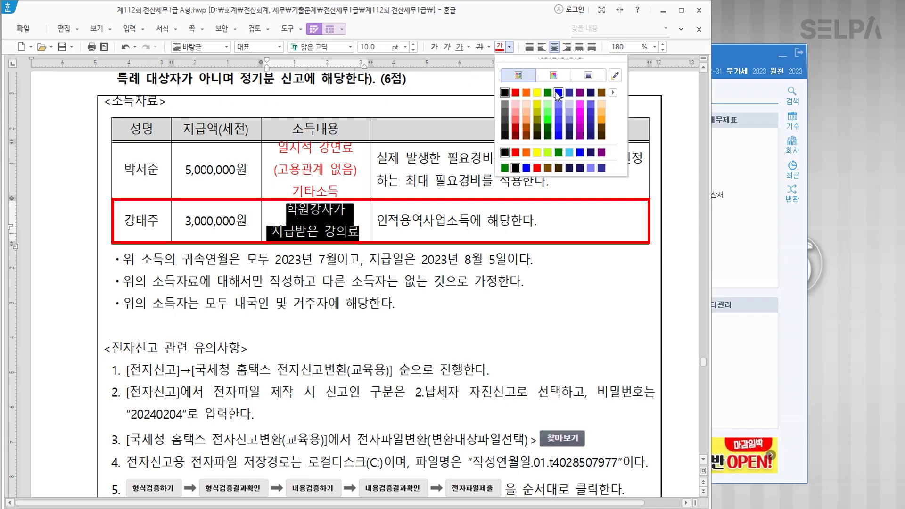
pyautogui.click(555, 91)
pyautogui.click(364, 232)
pyautogui.press('Return')
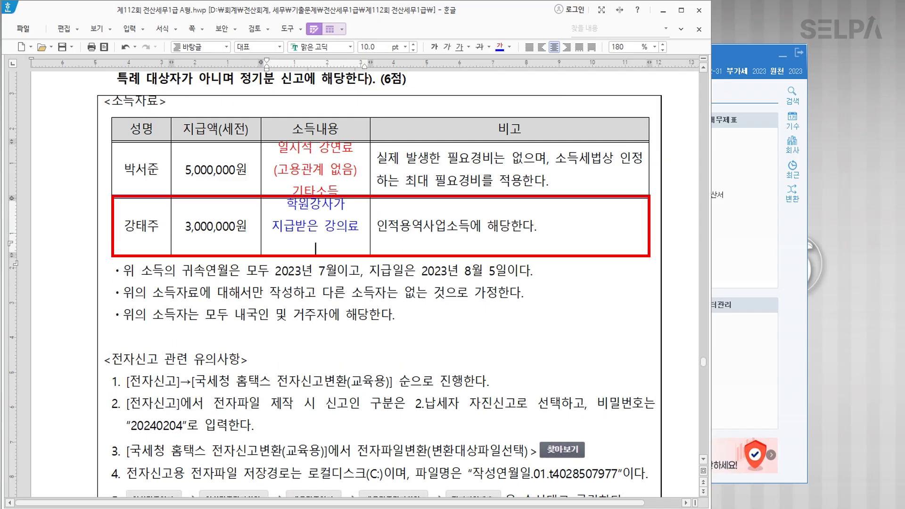
pyautogui.write('사업')
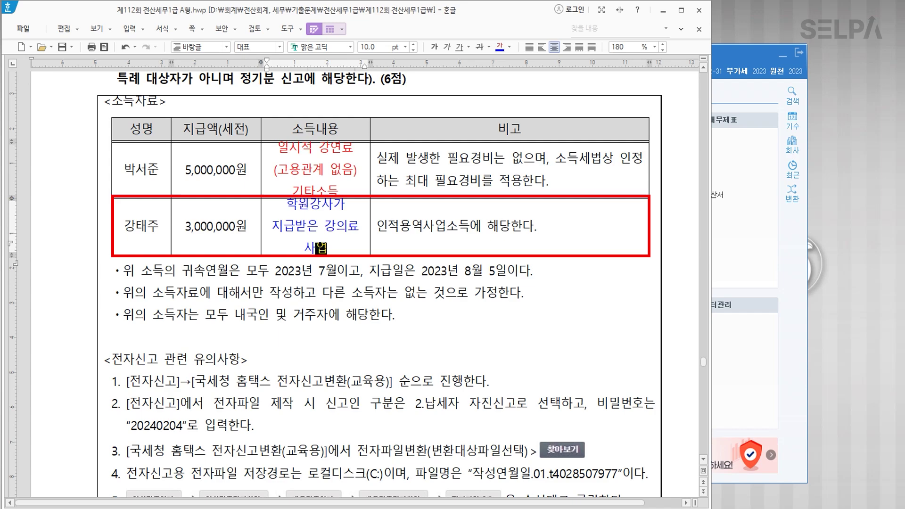
pyautogui.write('소득')
# Make both income description cells bold.
pyautogui.click(326, 176)
pyautogui.moveTo(329, 183); pyautogui.dragTo(331, 215)
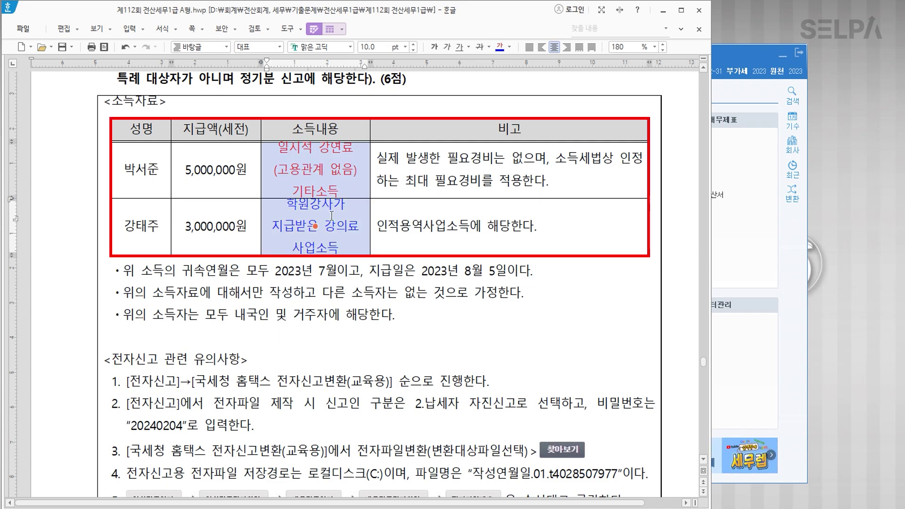
pyautogui.click(435, 48)
pyautogui.click(391, 292)
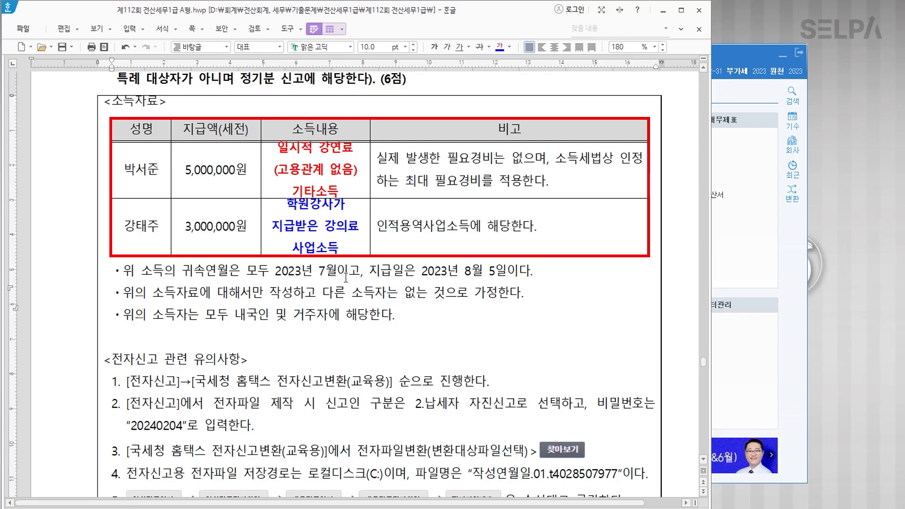
pyautogui.click(765, 245)
# On the 원천징수 tab, check 기타소득자등록 and 사업소득자등록, then open 기타소득자자료입력.
pyautogui.click(336, 74)
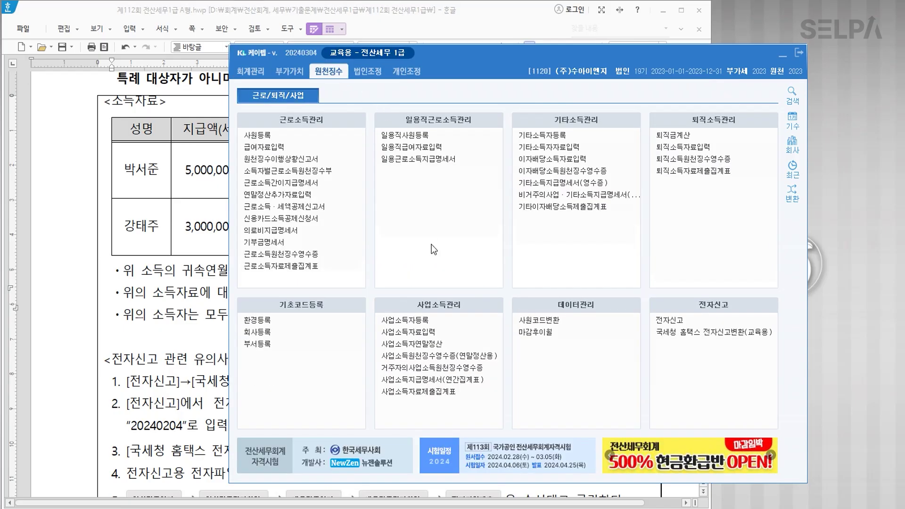
pyautogui.click(555, 136)
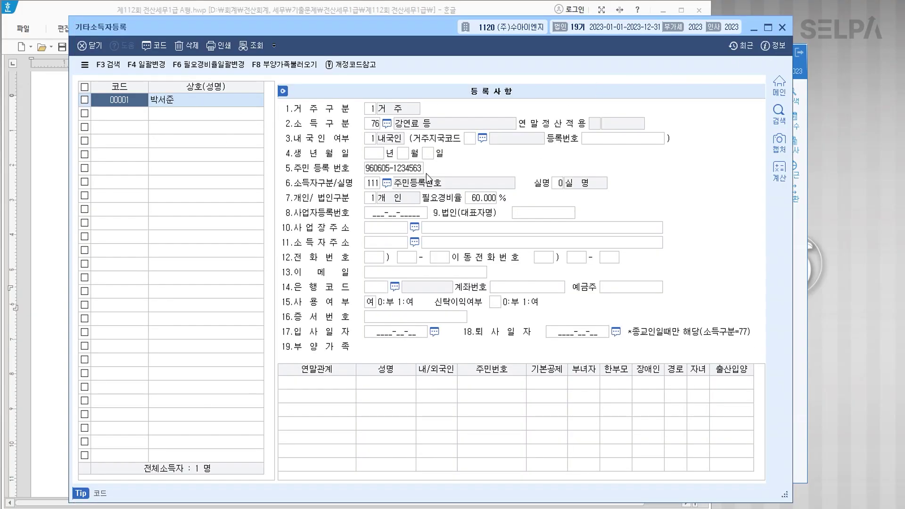
pyautogui.click(782, 29)
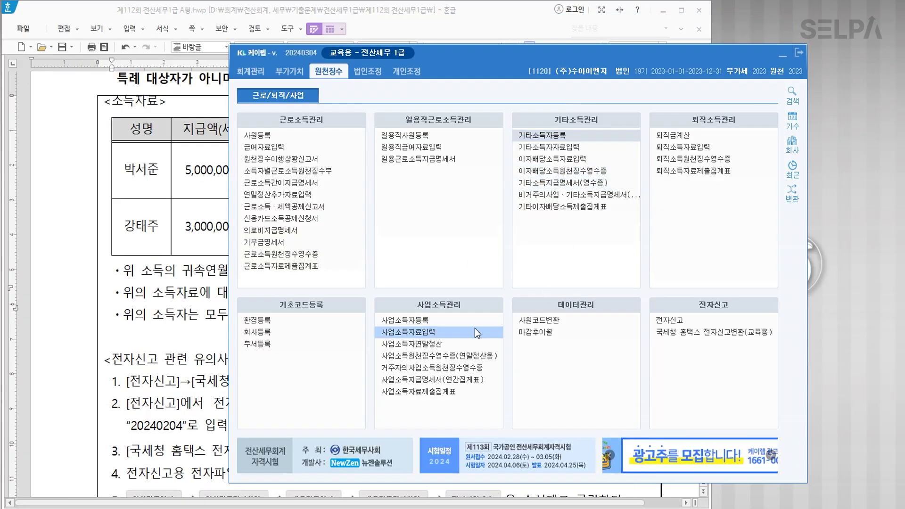
pyautogui.click(435, 321)
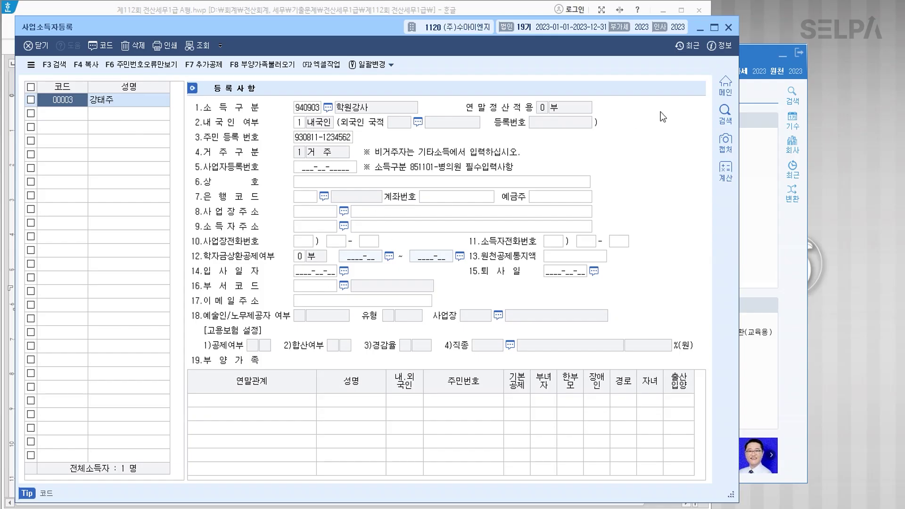
pyautogui.click(729, 27)
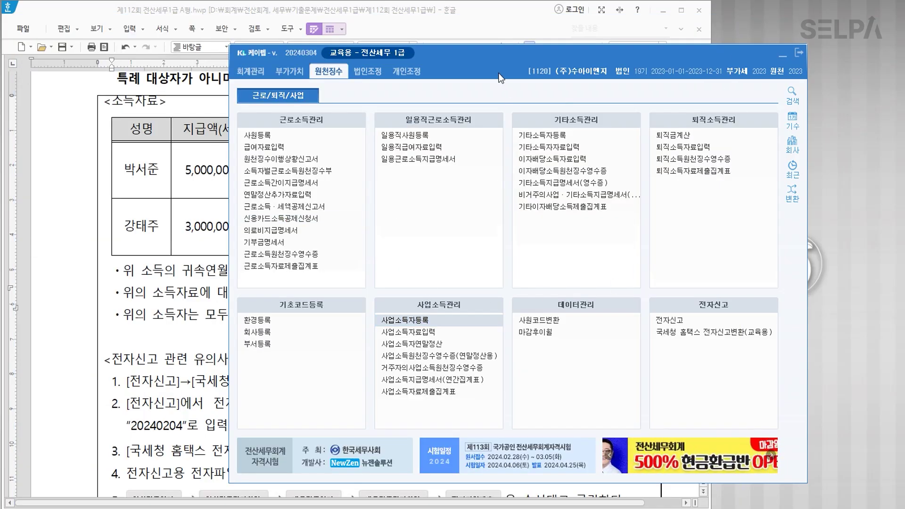
pyautogui.click(561, 149)
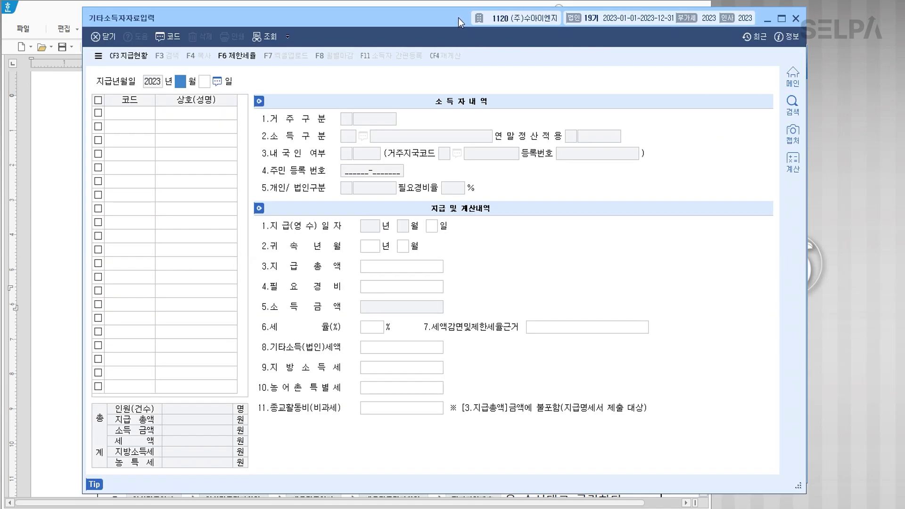
pyautogui.moveTo(458, 18); pyautogui.dragTo(421, 205)
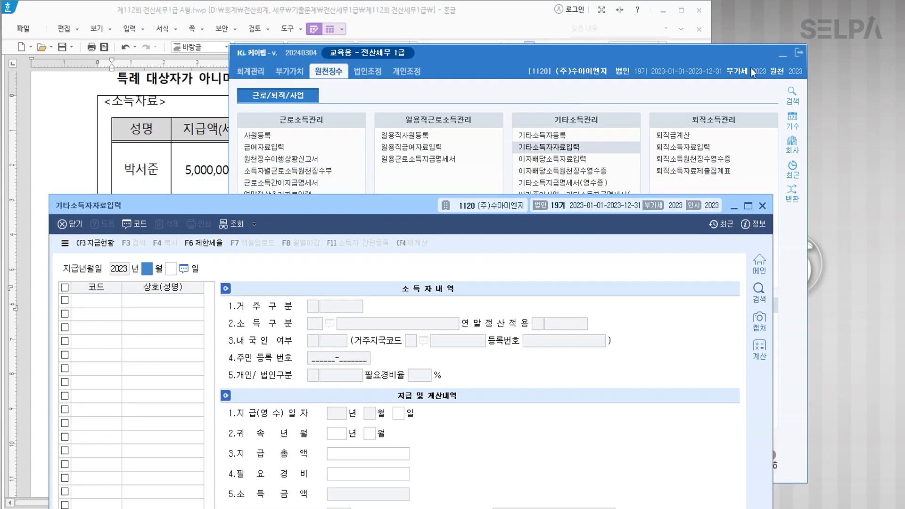
pyautogui.click(779, 56)
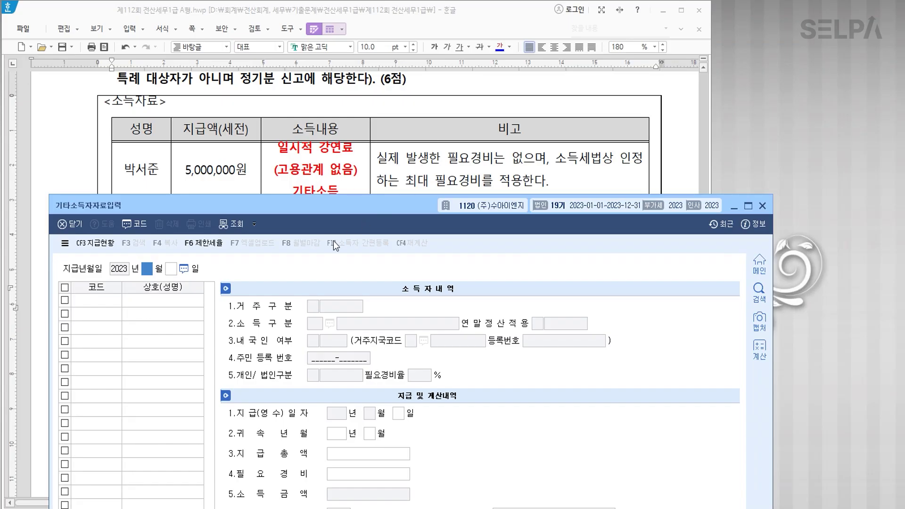
# Set payment date 08/05, choose earner 00001 via F2 code help, and attribution month 07.
pyautogui.scroll(-3, 374, 149)
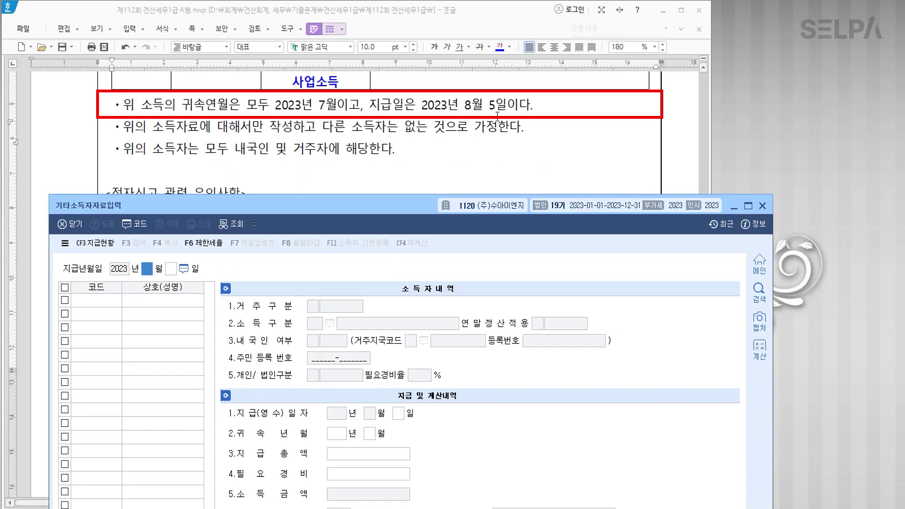
pyautogui.write('08')
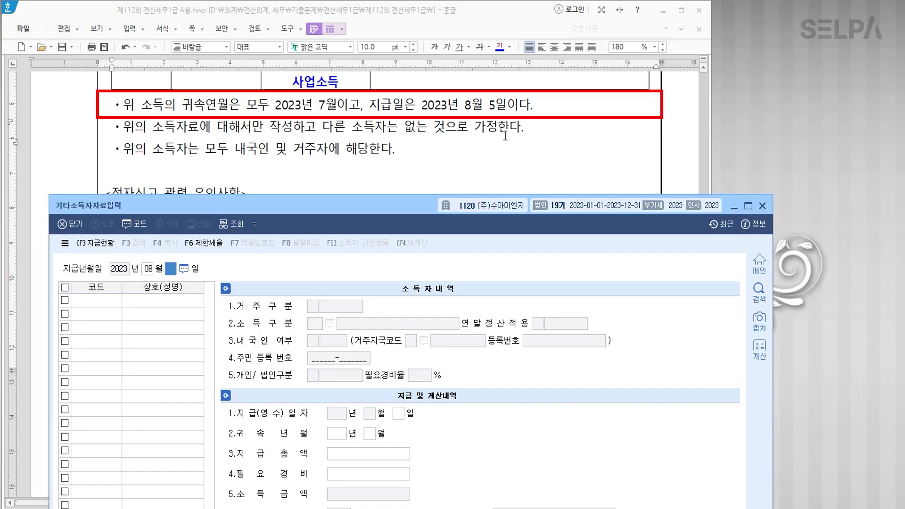
pyautogui.write(' 월 05')
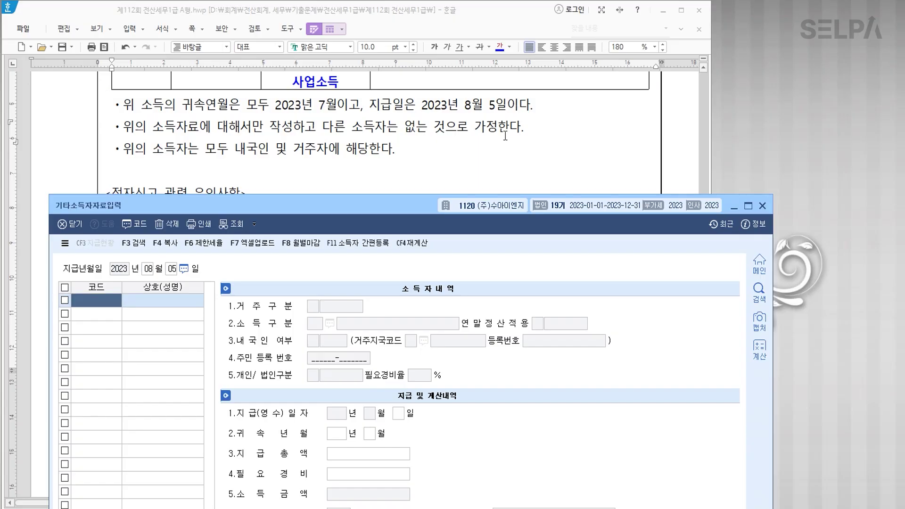
pyautogui.press('F2')
pyautogui.press('Return')
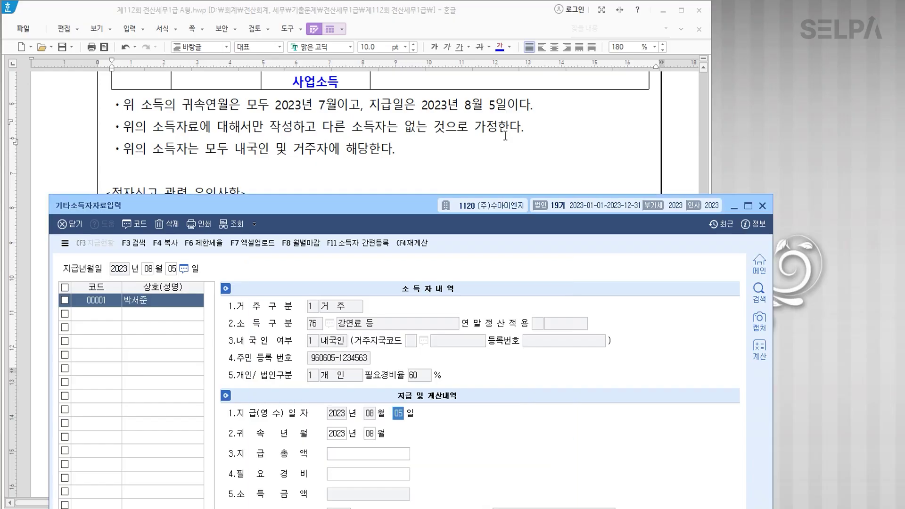
pyautogui.click(373, 437)
pyautogui.press('BackSpace')
pyautogui.write('07')
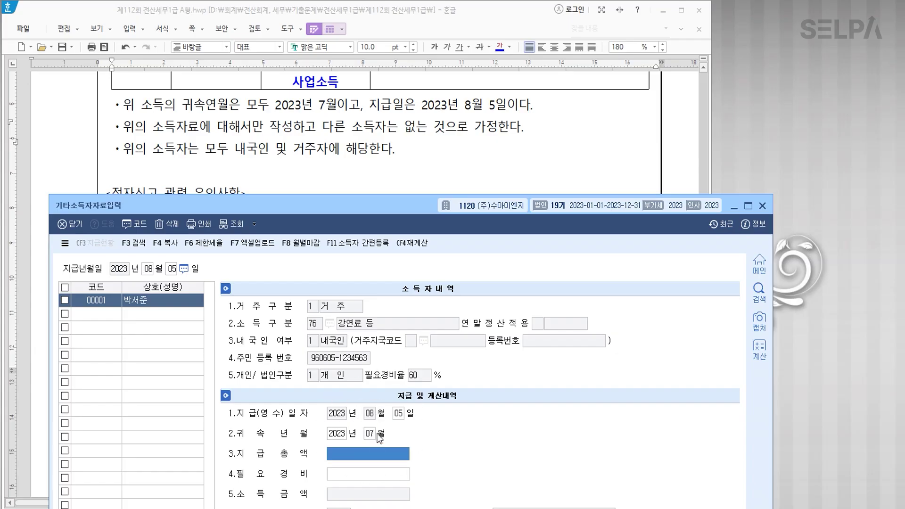
# Enter the 5,000,000 payment total, yielding 400,000 tax and 40,000 local tax, and close the screen.
pyautogui.scroll(-3, 408, 153)
pyautogui.scroll(10, 409, 153)
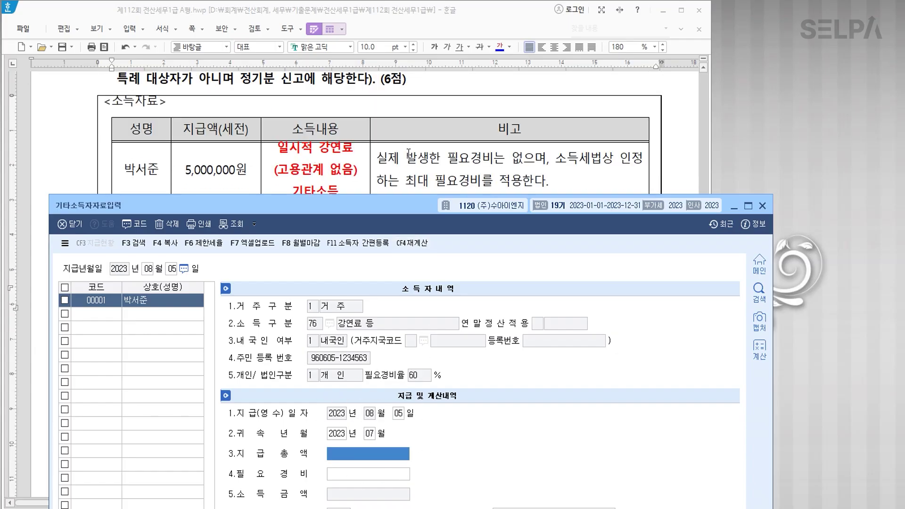
pyautogui.write('5000000')
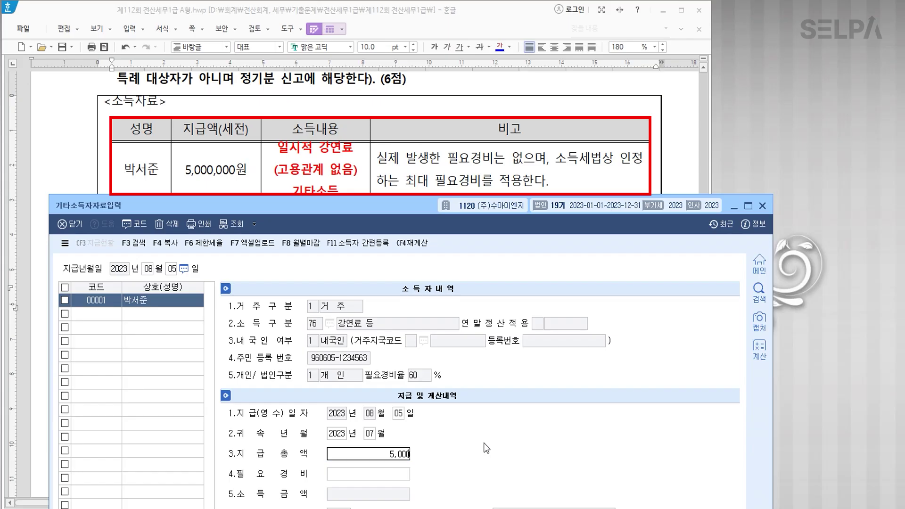
pyautogui.press('Return')
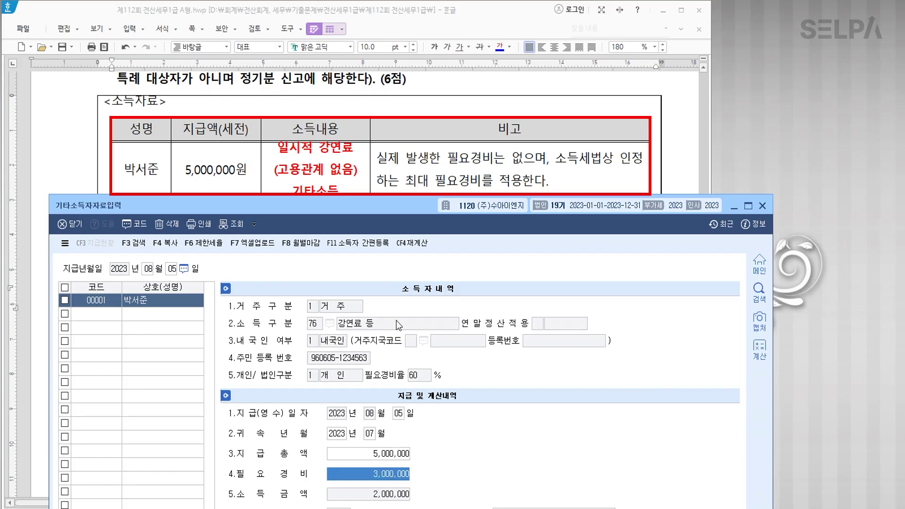
pyautogui.moveTo(401, 205); pyautogui.dragTo(439, 34)
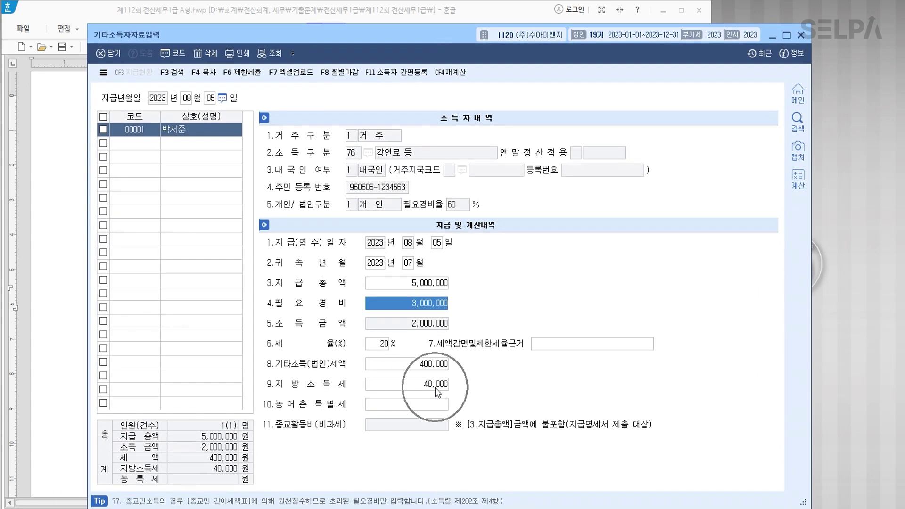
pyautogui.click(146, 144)
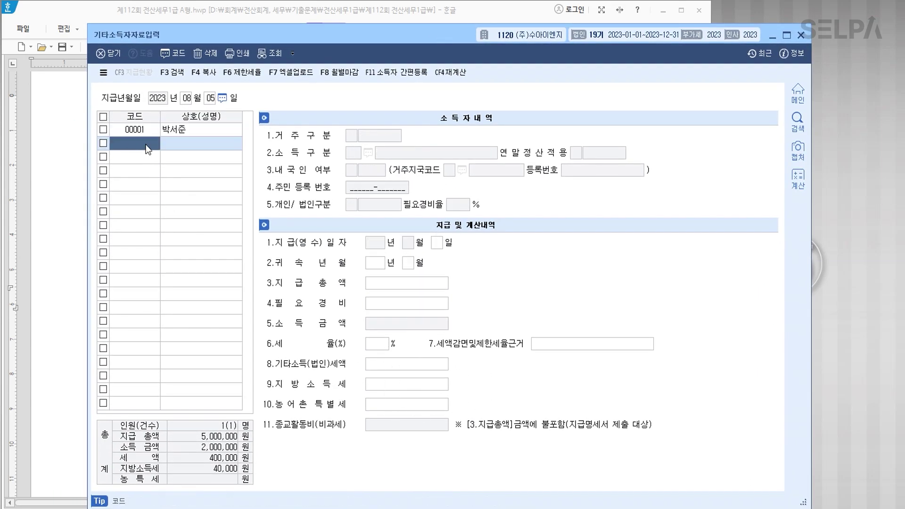
pyautogui.click(801, 35)
# Open 사업소득자료입력 from the KcLep main menu and bring its window forward.
pyautogui.scroll(-1, 326, 287)
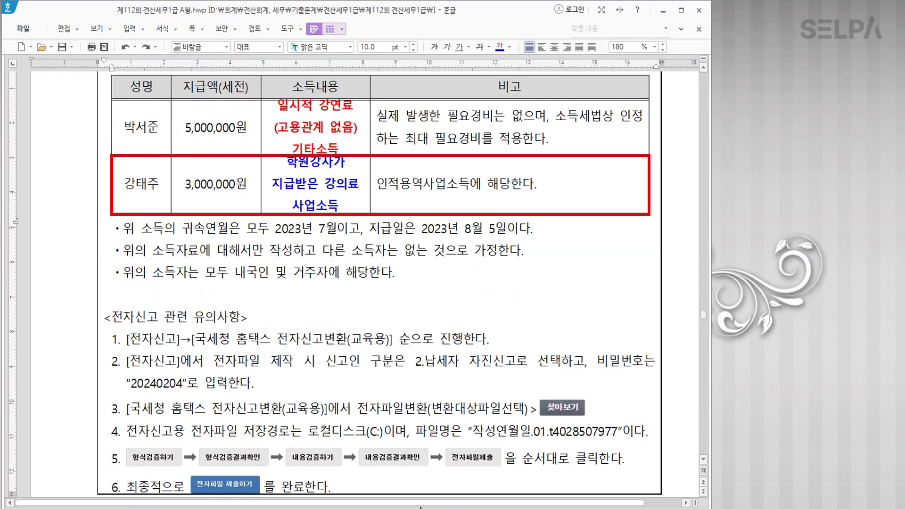
pyautogui.hotkey('alt', 'Tab')
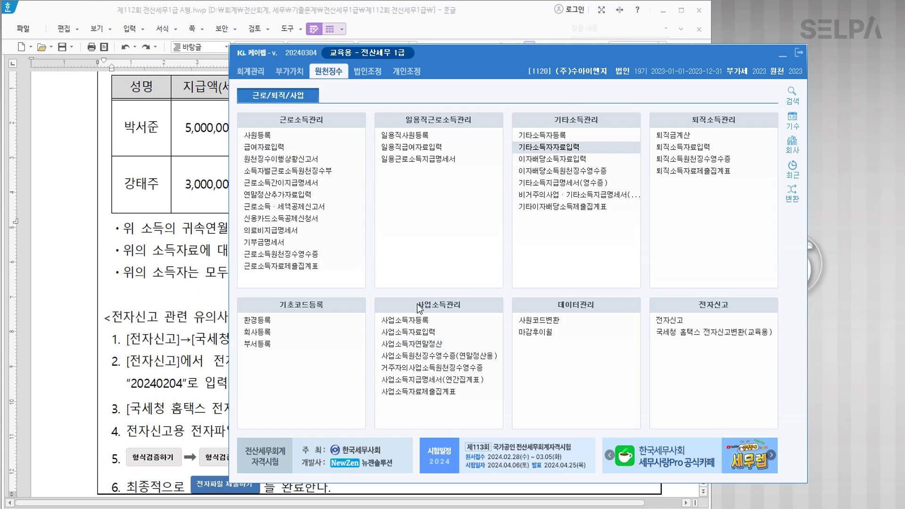
pyautogui.click(437, 331)
pyautogui.click(781, 56)
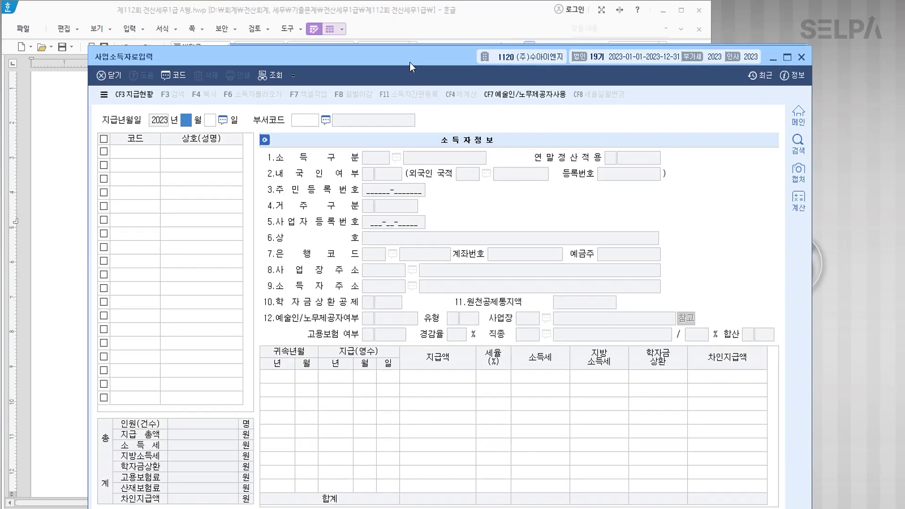
pyautogui.click(785, 59)
pyautogui.click(784, 58)
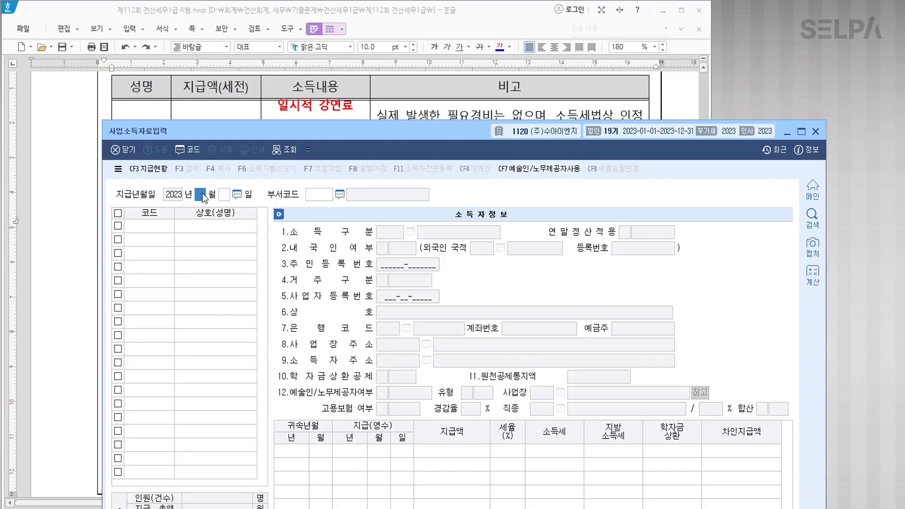
# Set payment date 08/05 and pick earner 00003, the academy instructor, via F2.
pyautogui.write('08')
pyautogui.press('Return')
pyautogui.write('05')
pyautogui.press('Return')
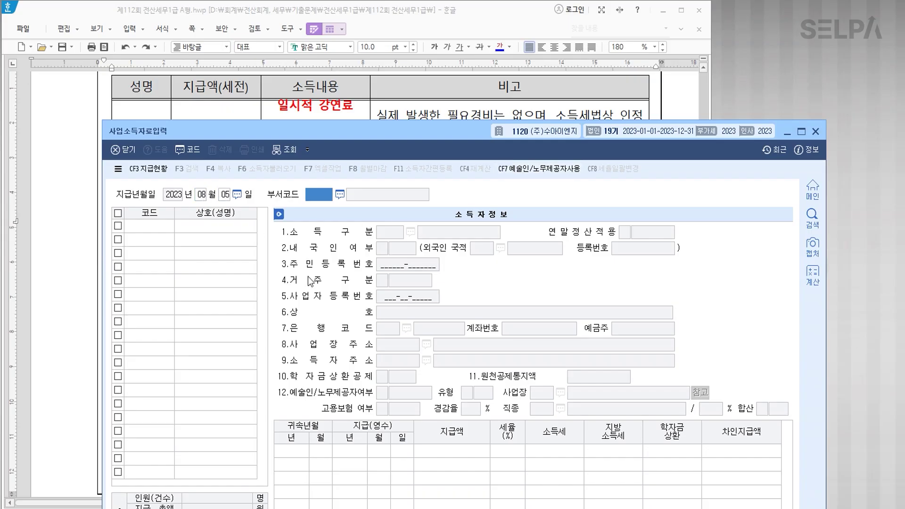
pyautogui.press('Return')
pyautogui.press('F2')
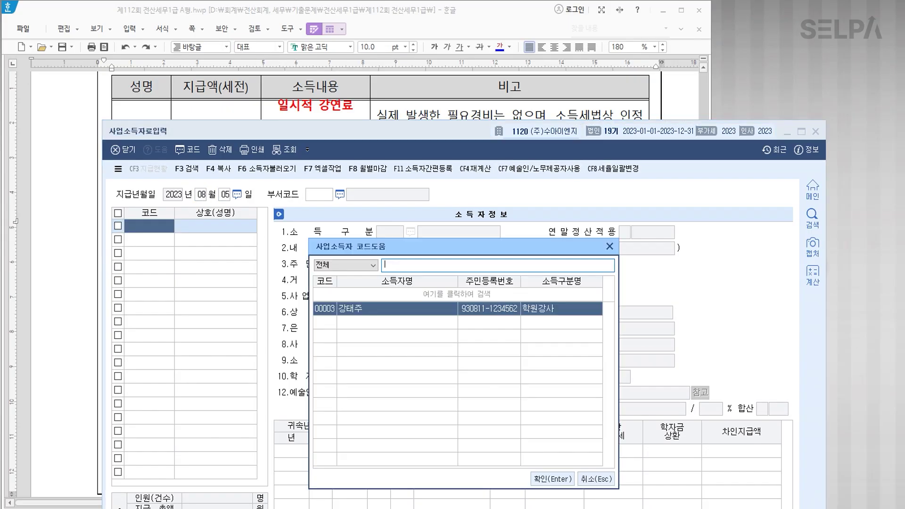
pyautogui.press('Return')
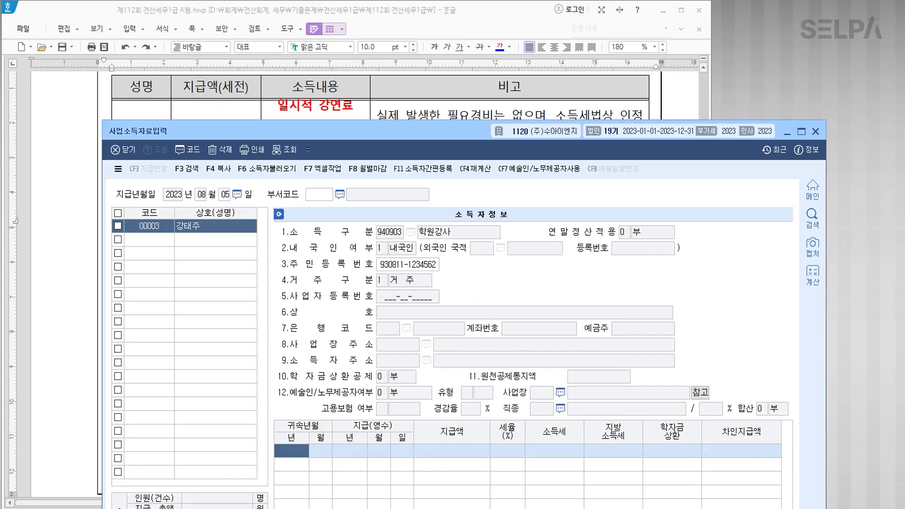
# Set attribution 2023/07, completing the 3,000,000 entry at 3% with 90,000 tax and 9,000 local tax.
pyautogui.write('2023')
pyautogui.press('Return')
pyautogui.write('07')
pyautogui.press('Return')
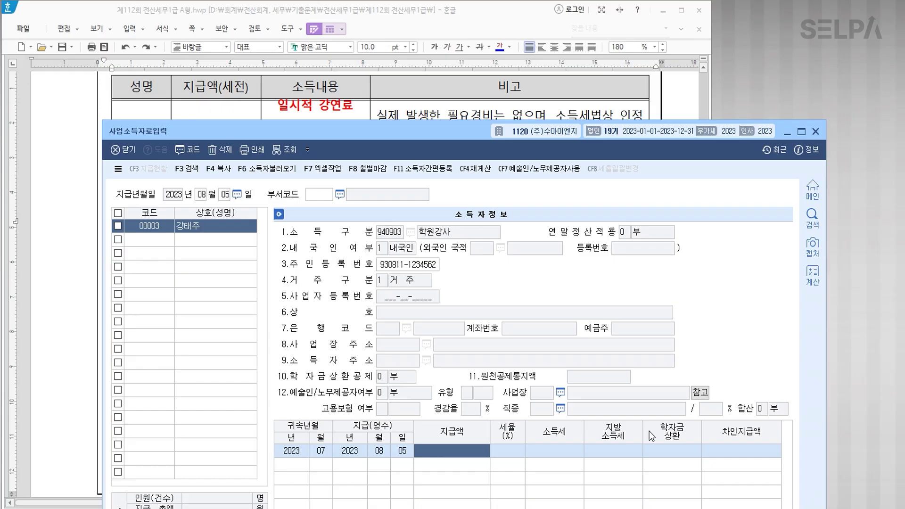
pyautogui.moveTo(467, 137); pyautogui.dragTo(462, 217)
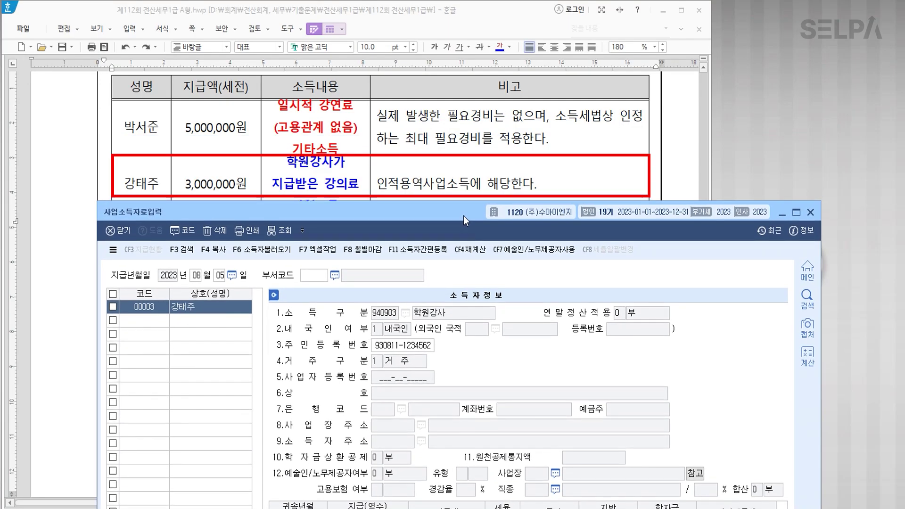
pyautogui.moveTo(463, 215); pyautogui.dragTo(465, 109)
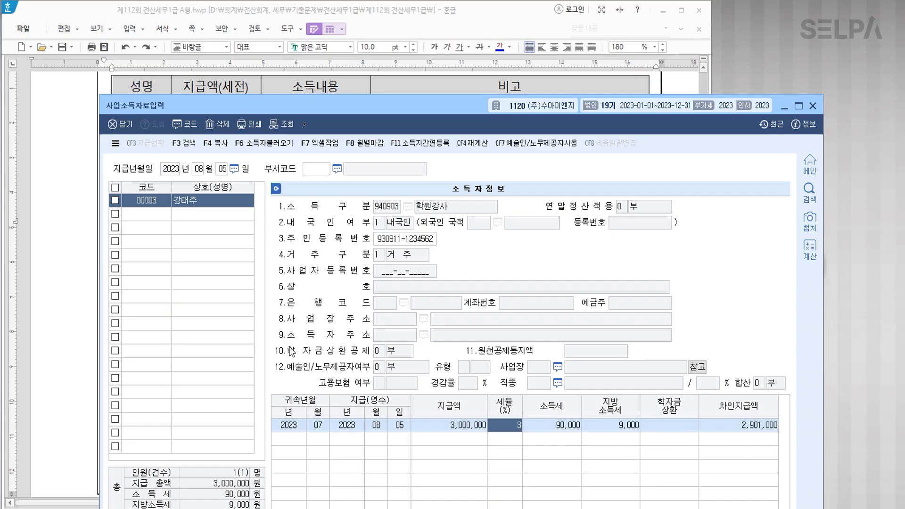
pyautogui.click(159, 215)
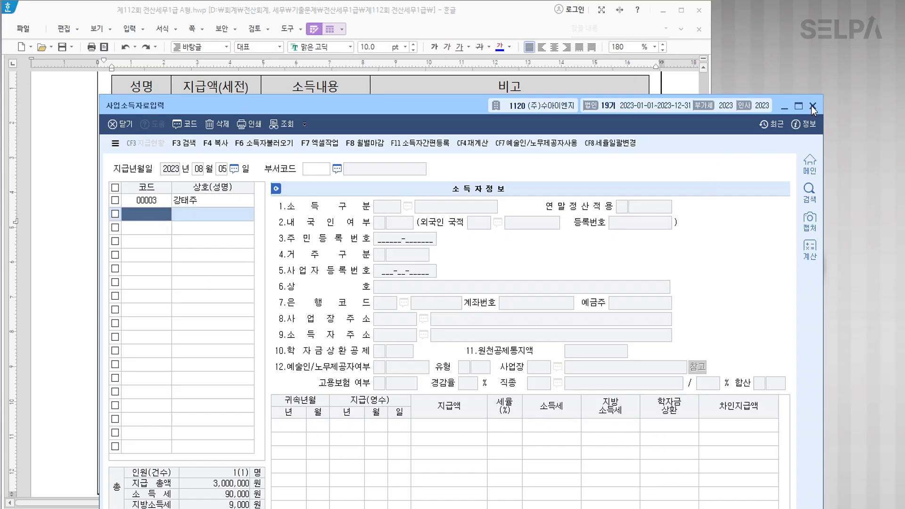
# Open 원천징수이행상황신고서 through the menu search with ㅇㅊㅈ.
pyautogui.hotkey('ctrl', 'f')
pyautogui.write('ㅇㅊㅈ')
pyautogui.press('Return')
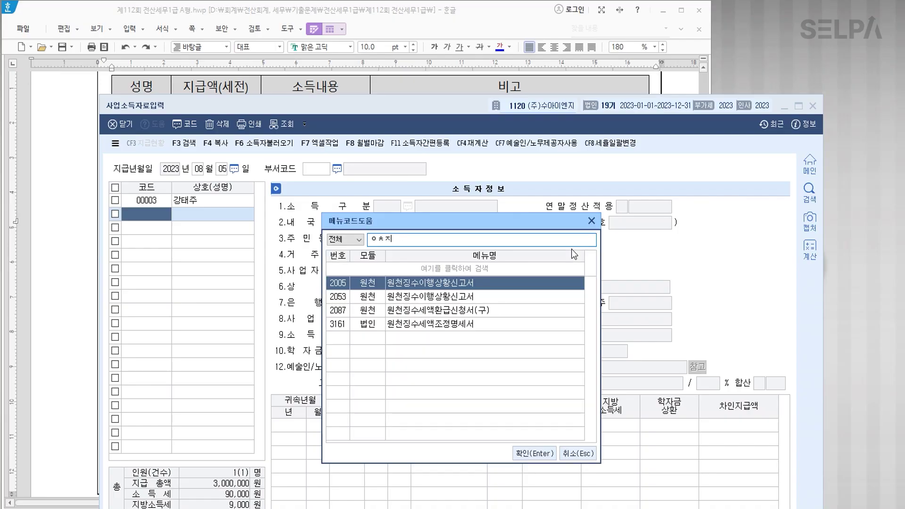
pyautogui.press('Return')
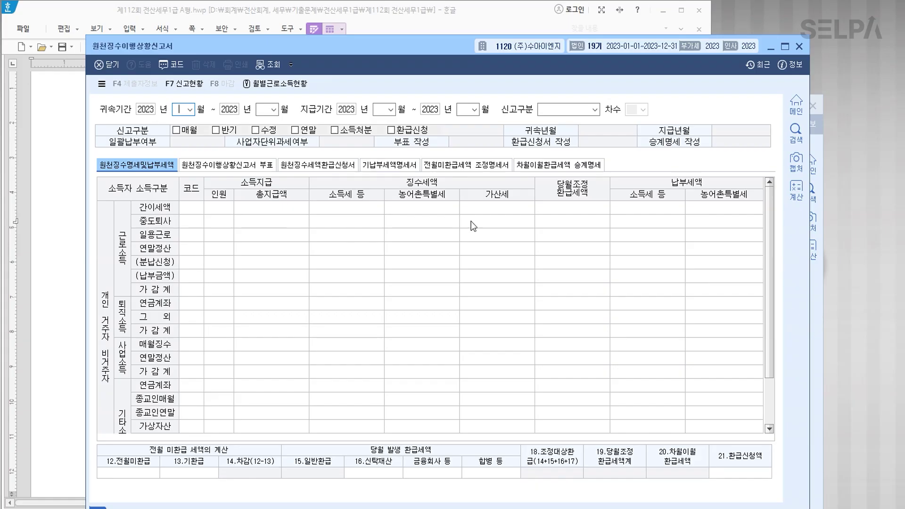
# Load the report for attribution 07~07, payment 08~08, 신고구분 정기신고.
pyautogui.write('07')
pyautogui.press('Return')
pyautogui.write('07')
pyautogui.press('Return')
pyautogui.write('08')
pyautogui.press('Return')
pyautogui.press('Return')
pyautogui.write('08')
pyautogui.press('Return')
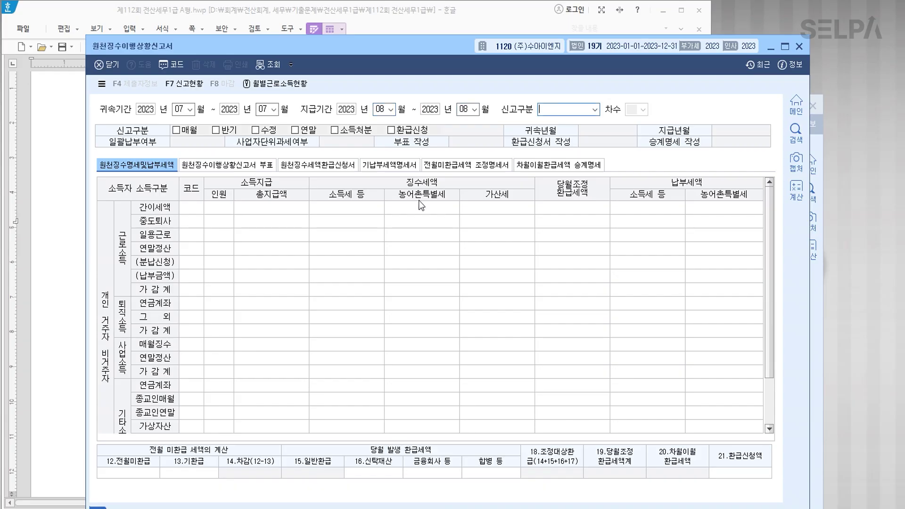
pyautogui.press('1')
pyautogui.press('Return')
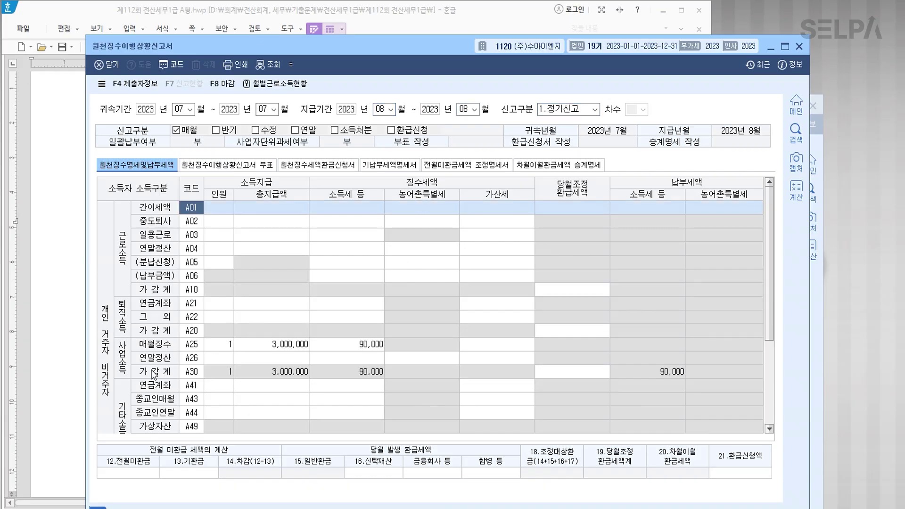
# Close (마감) the July report showing 90,000 business and 400,000 other-income tax.
pyautogui.scroll(-1, 156, 377)
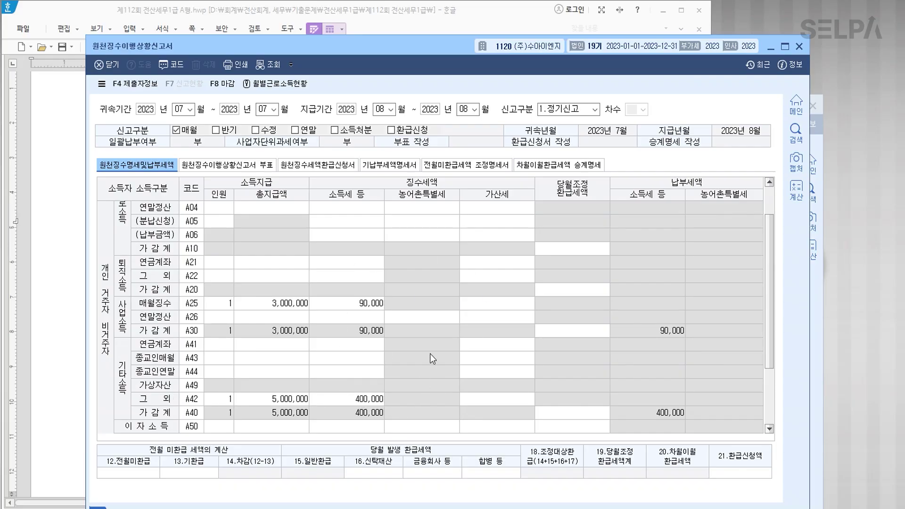
pyautogui.click(229, 89)
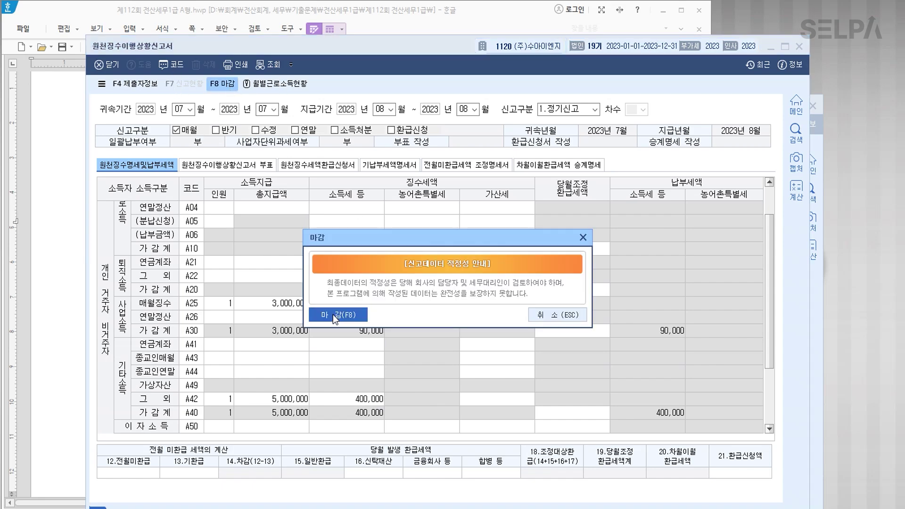
pyautogui.click(333, 315)
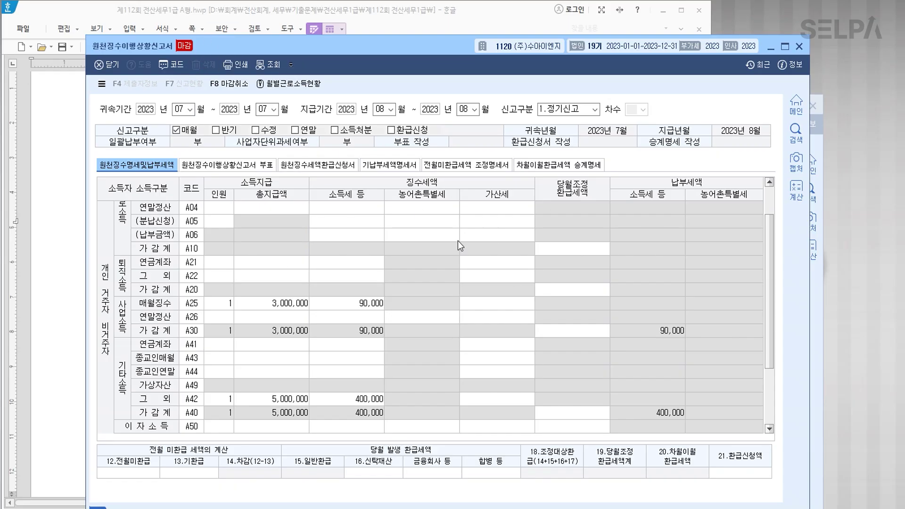
pyautogui.click(67, 288)
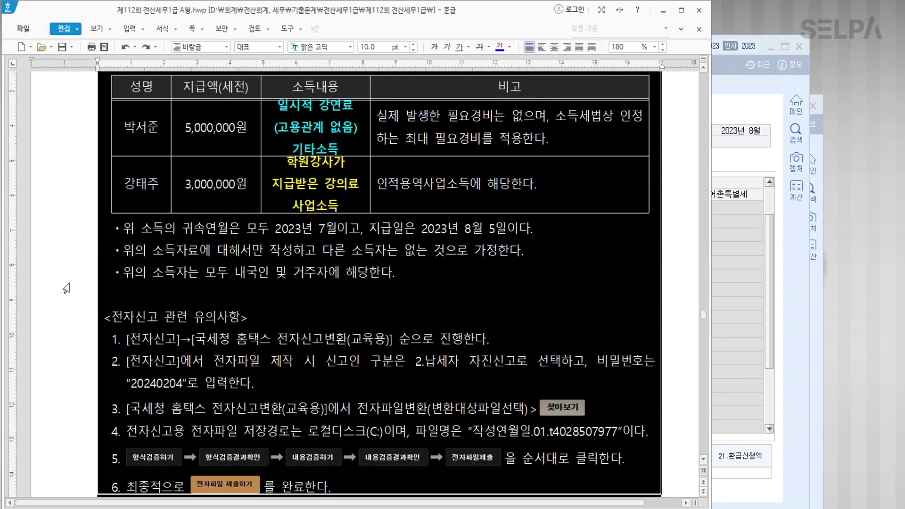
# Make '2.납세자 자진신고' blue and bold, and colour note 2's password figure blue.
pyautogui.scroll(-2, 331, 287)
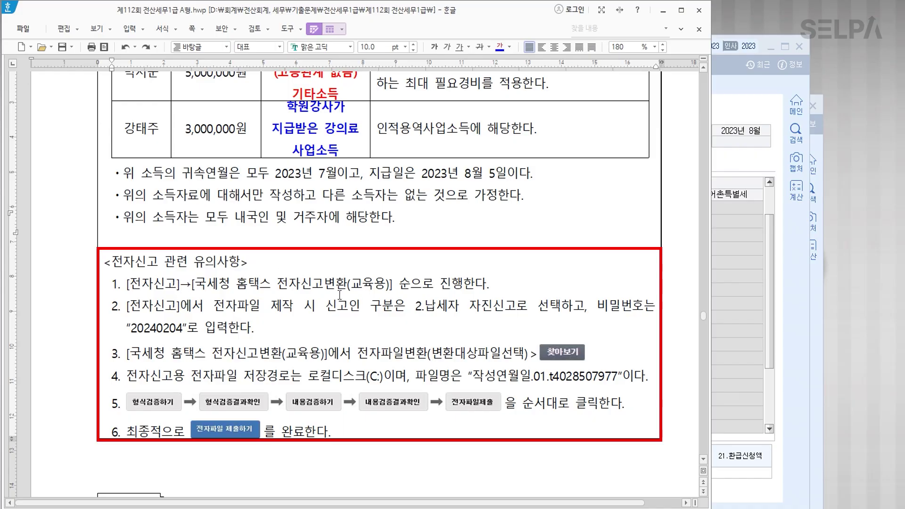
pyautogui.press('Hangul')
pyautogui.moveTo(414, 307); pyautogui.dragTo(513, 306)
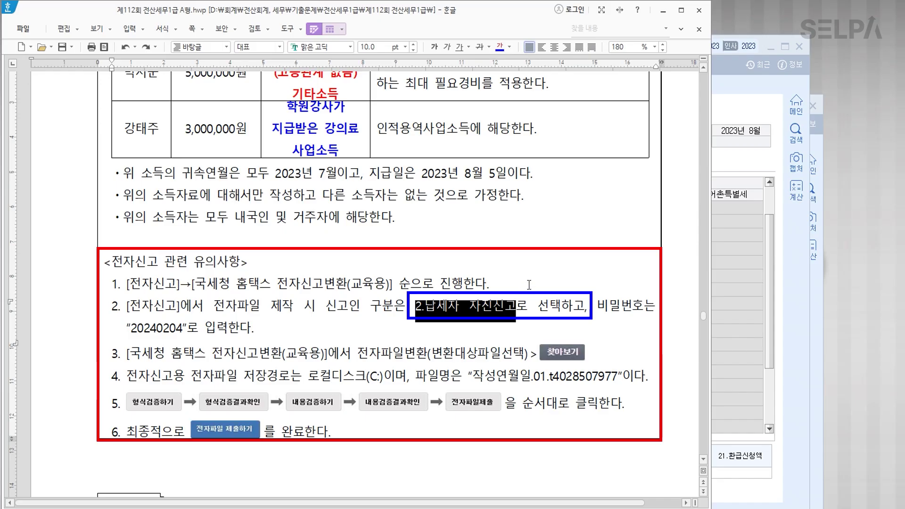
pyautogui.click(499, 49)
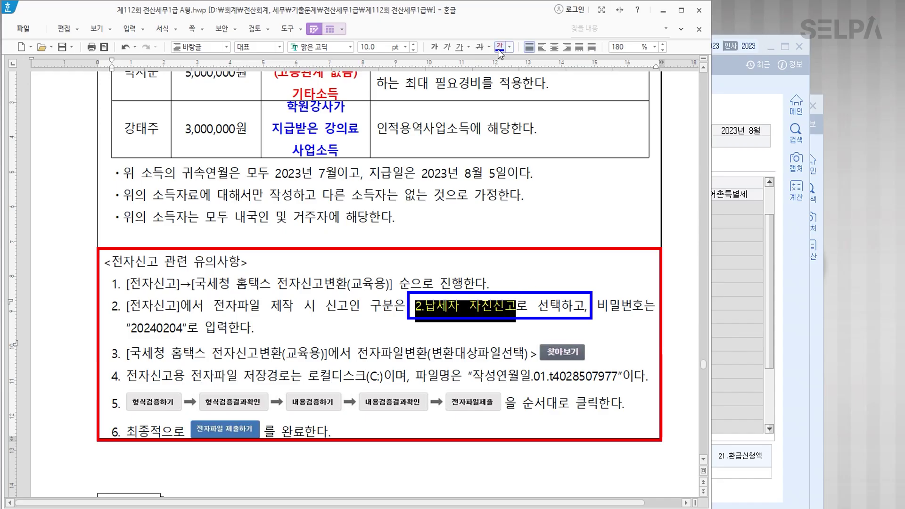
pyautogui.click(434, 47)
pyautogui.click(558, 308)
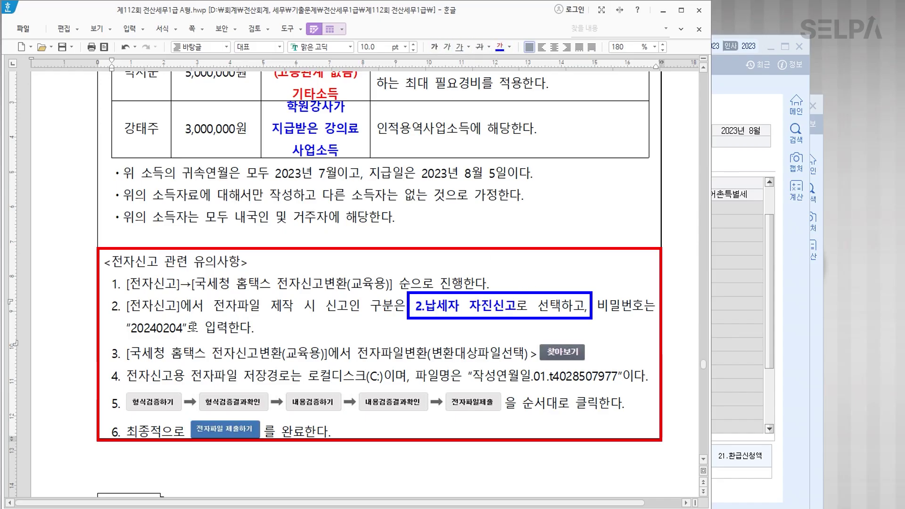
pyautogui.moveTo(133, 328); pyautogui.dragTo(183, 330)
pyautogui.click(499, 47)
# Search the menu for 원천 전자신고 and open the withholding e-filing screen.
pyautogui.click(751, 278)
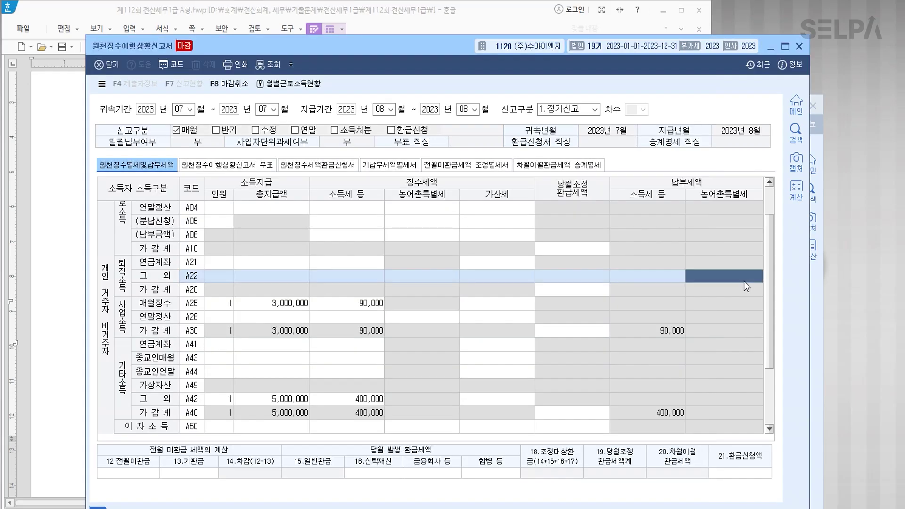
pyautogui.hotkey('ctrl', 'Return')
pyautogui.write('ㅈㅈ쇼')
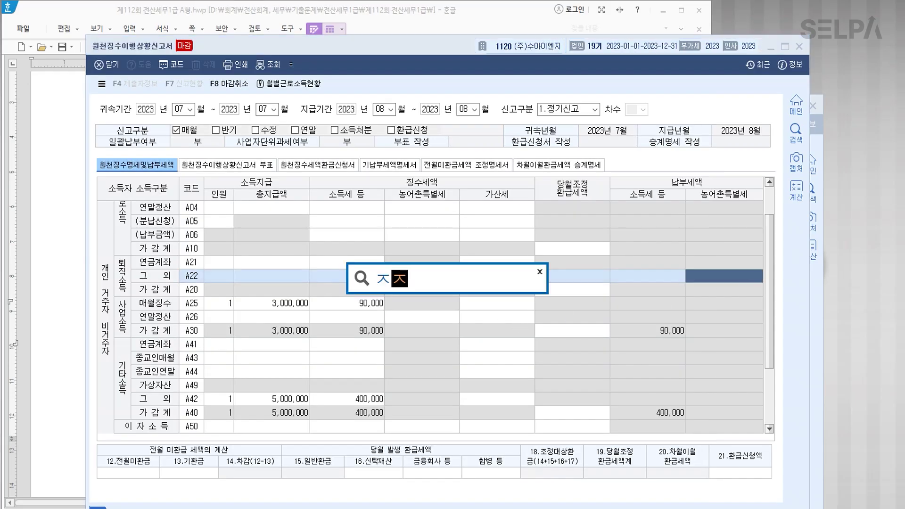
pyautogui.press('BackSpace')
pyautogui.write('ㄱ')
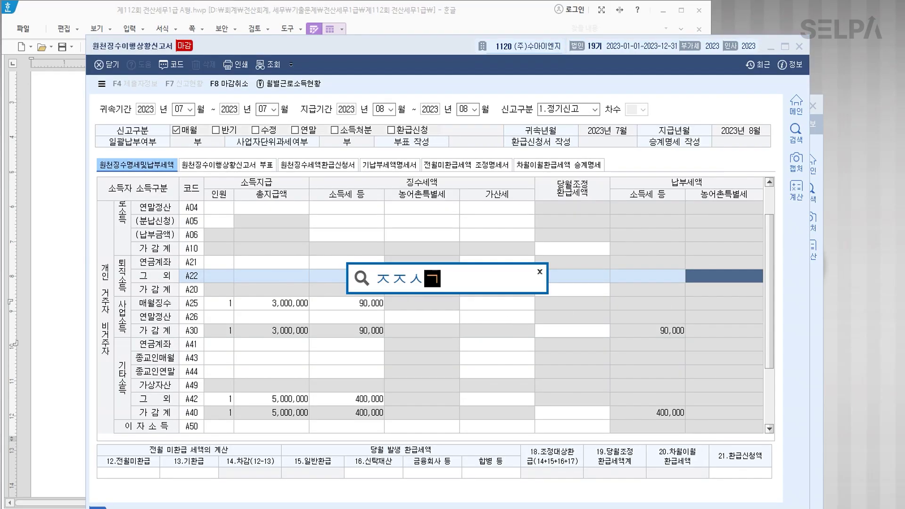
pyautogui.press('Return')
pyautogui.press('Down')
pyautogui.press('Down')
pyautogui.press('Down')
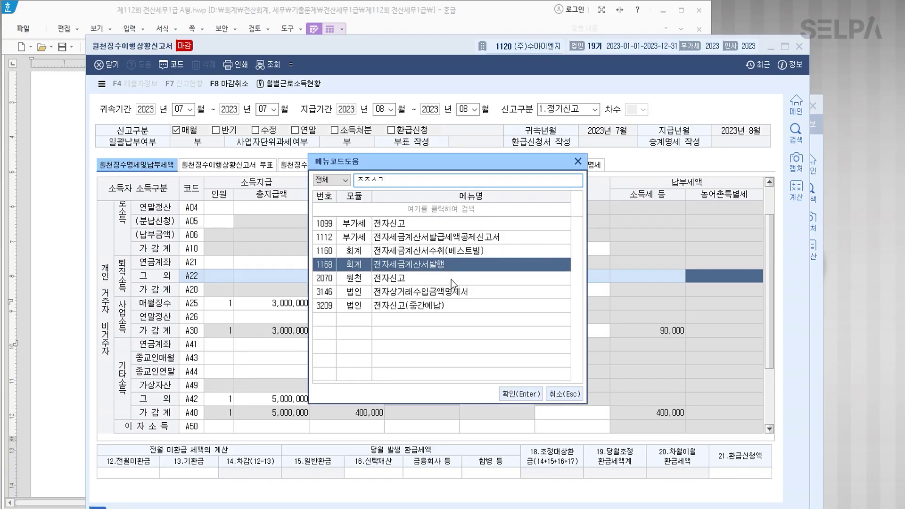
pyautogui.press('Return')
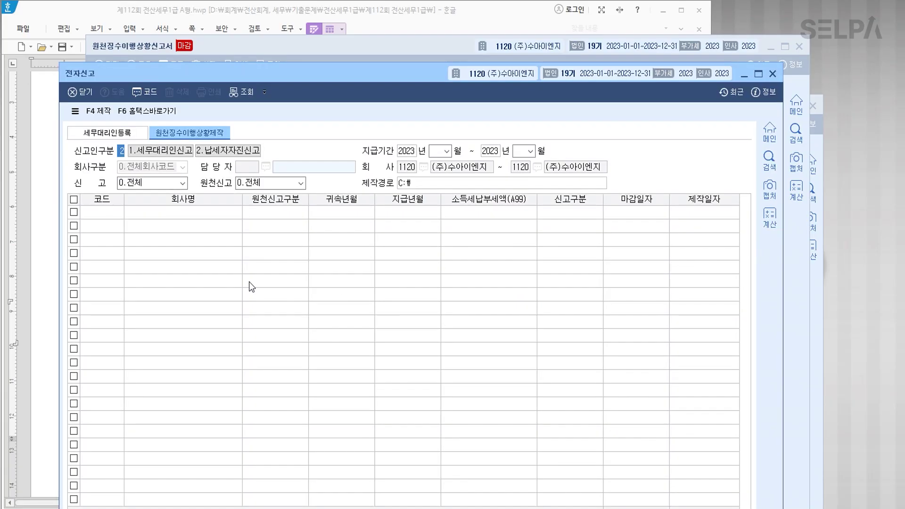
# Choose 2.납세자자진신고 as the filer type and set the 지급기간 to 08–08.
pyautogui.click(224, 155)
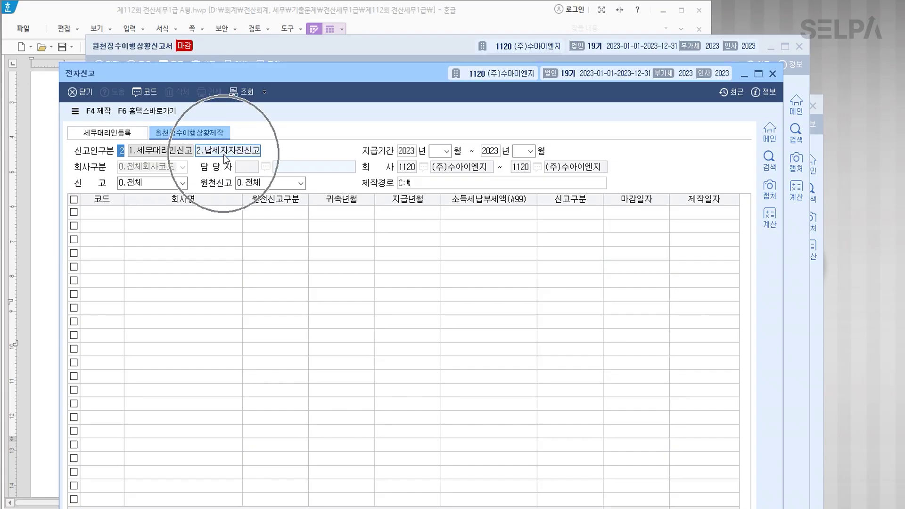
pyautogui.press('Return')
pyautogui.write('08')
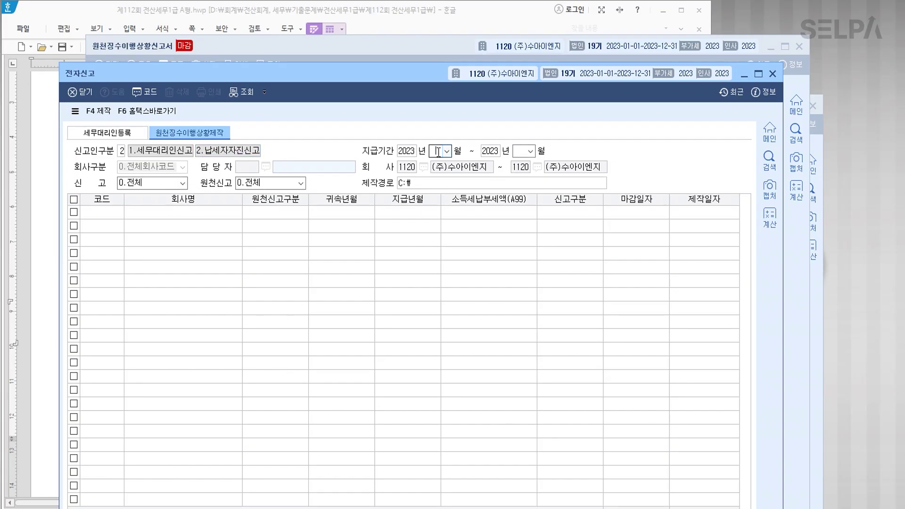
pyautogui.press('Return')
pyautogui.press('Return')
pyautogui.write('08')
pyautogui.press('Return')
pyautogui.press('Return')
pyautogui.press('Return')
pyautogui.press('Return')
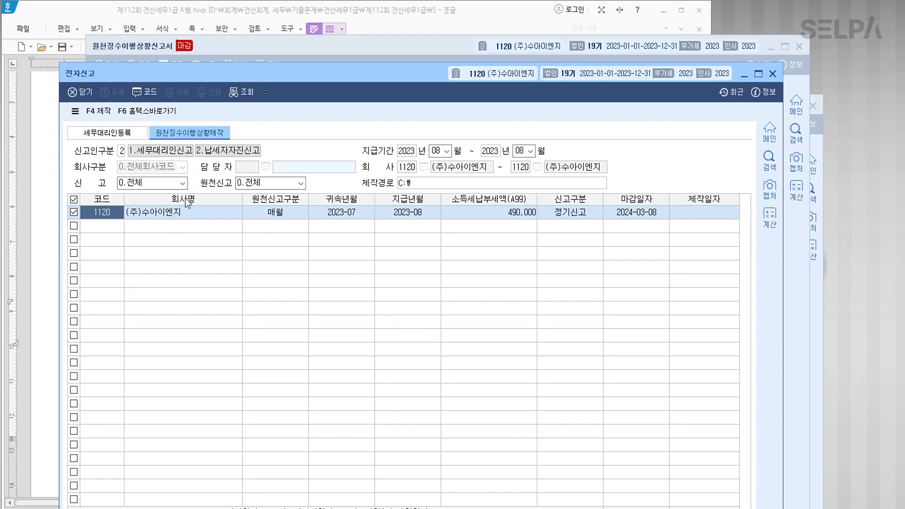
# Create the e-filing file with F4 제작, encrypt it with a password, and go to 홈택스바로가기.
pyautogui.click(98, 111)
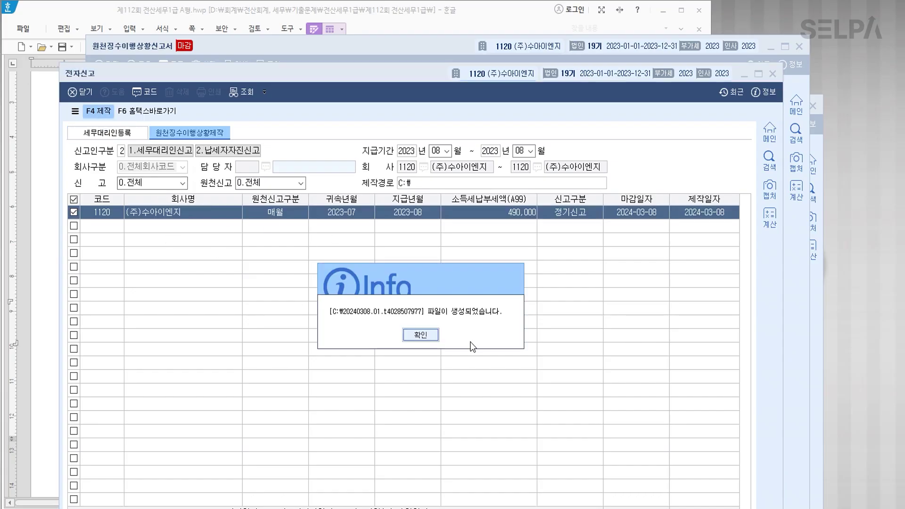
pyautogui.click(429, 334)
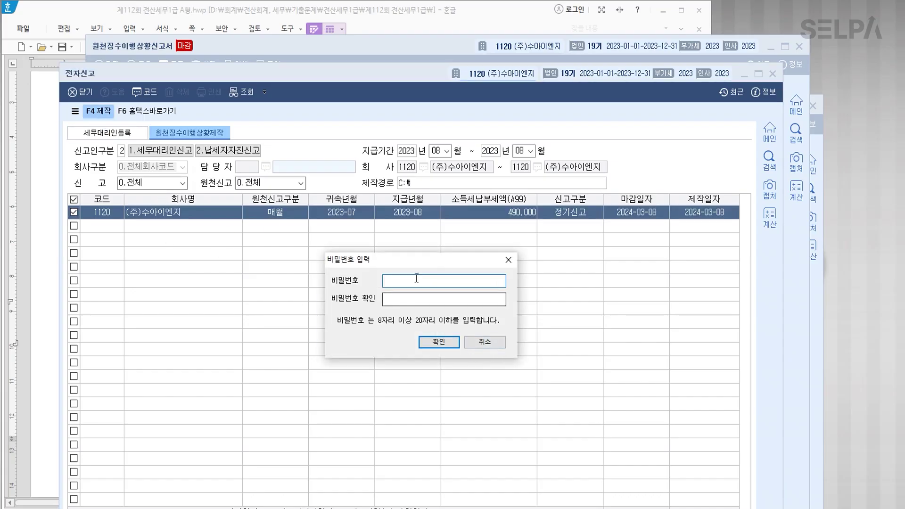
pyautogui.write('123')
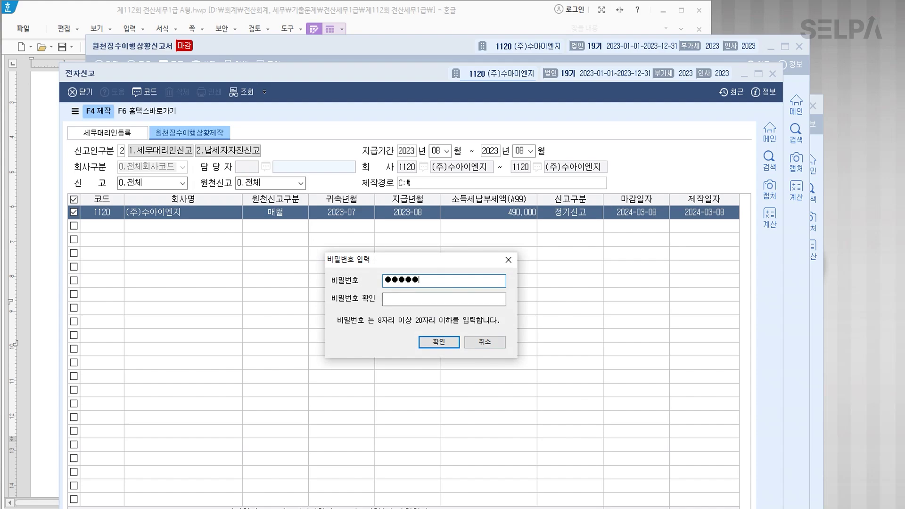
pyautogui.press('Tab')
pyautogui.write('123456')
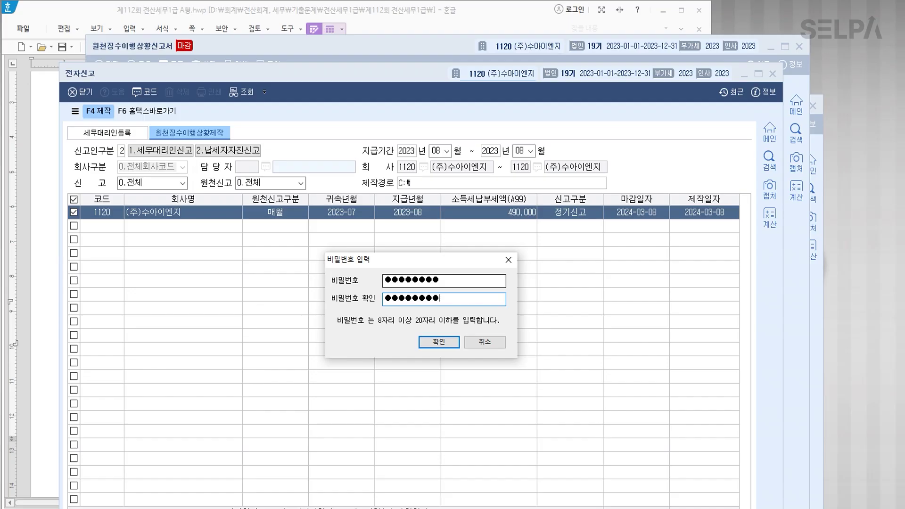
pyautogui.click(438, 343)
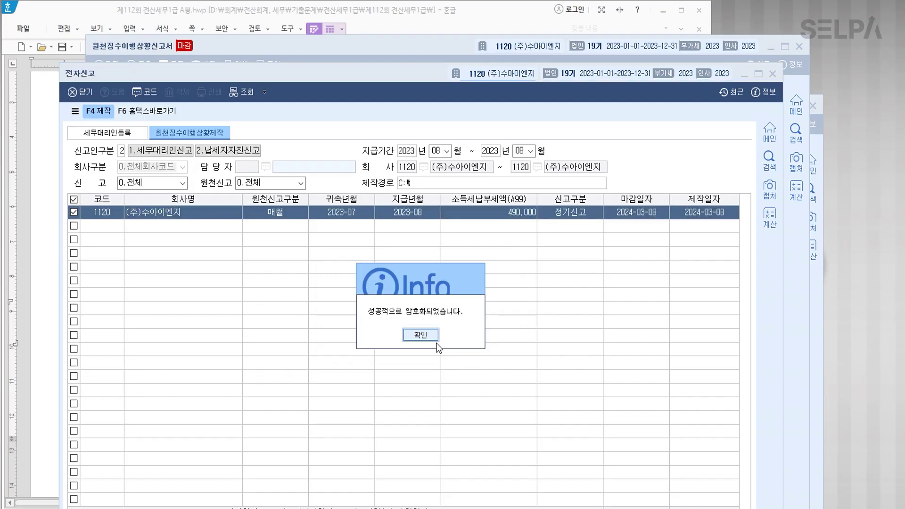
pyautogui.click(432, 333)
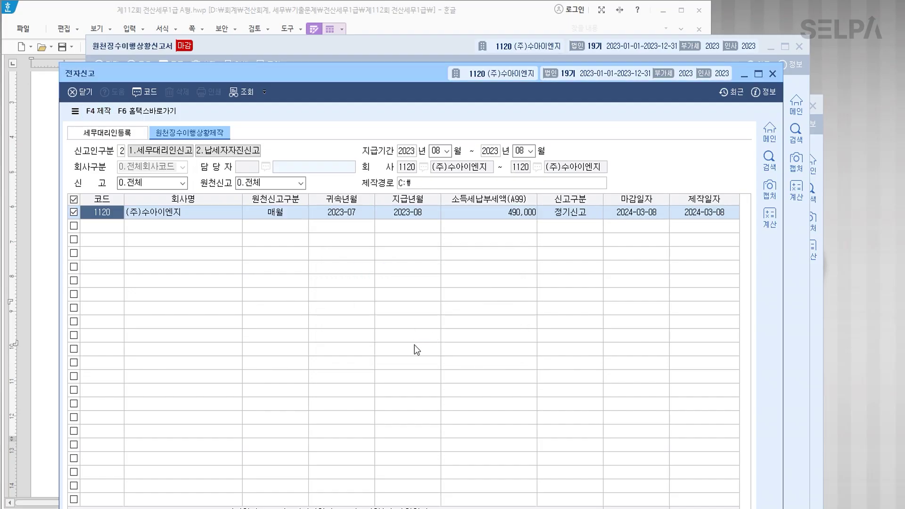
pyautogui.click(157, 113)
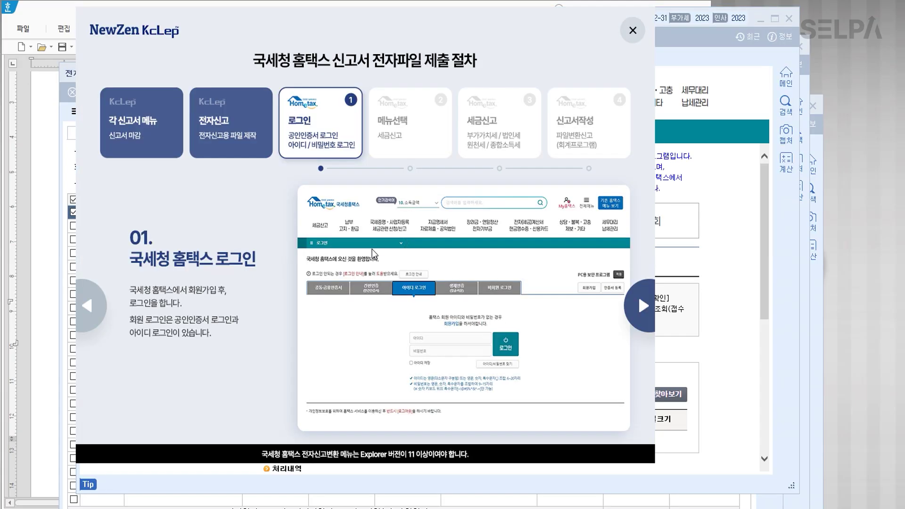
# Close the filing guide and load the generated withholding e-filing file through 찾아보기.
pyautogui.click(633, 31)
pyautogui.scroll(-1, 604, 351)
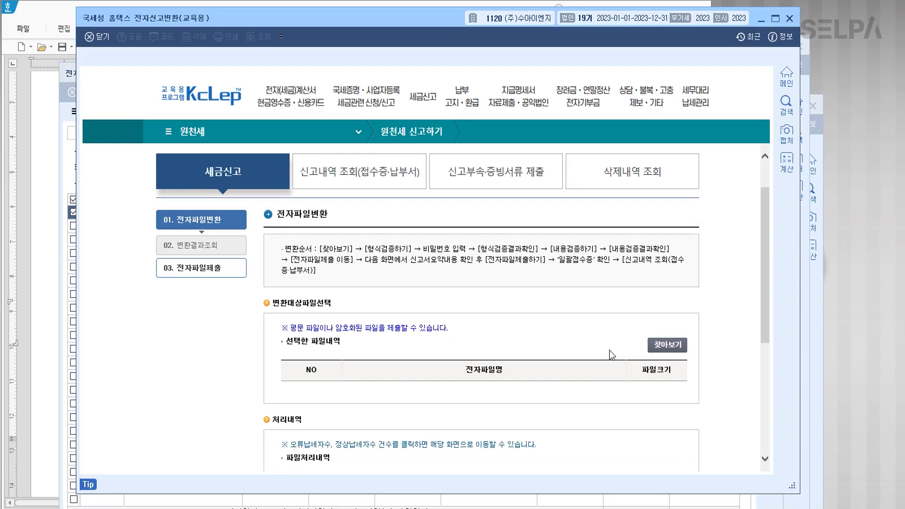
pyautogui.click(655, 348)
pyautogui.scroll(-3, 317, 161)
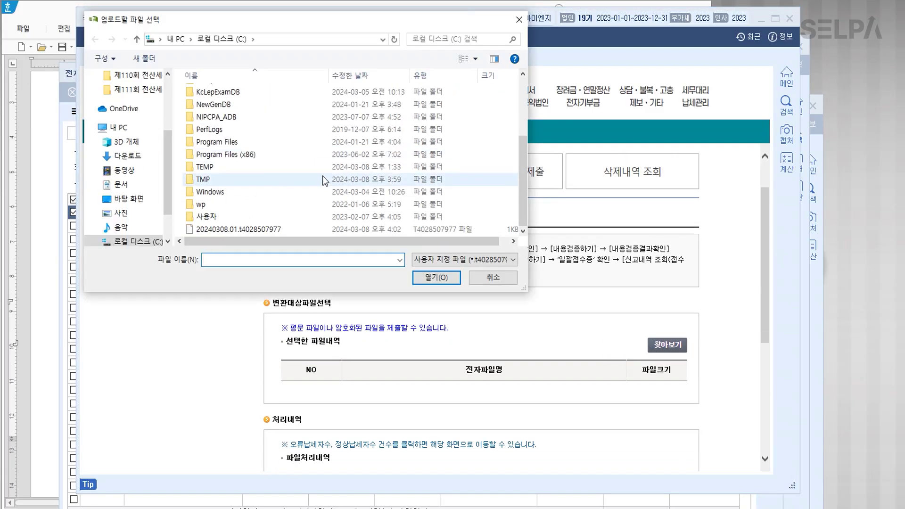
pyautogui.click(265, 230)
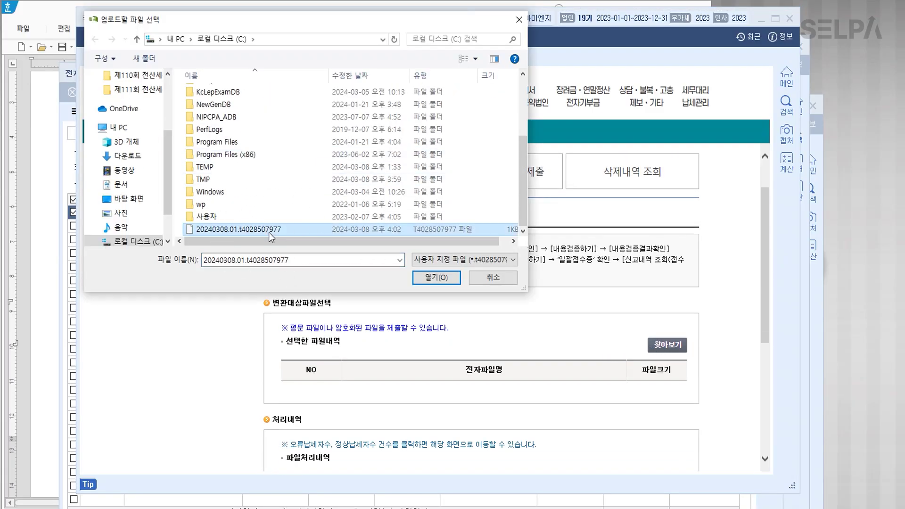
pyautogui.click(427, 278)
# Run 형식검증하기 with the file password, then 내용검증, checking both result lists.
pyautogui.scroll(-5, 576, 360)
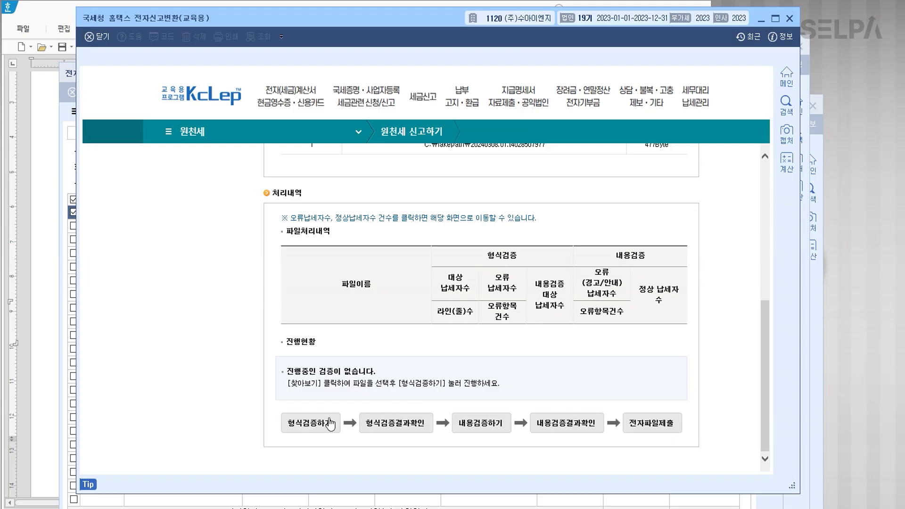
pyautogui.click(331, 423)
pyautogui.write('123456')
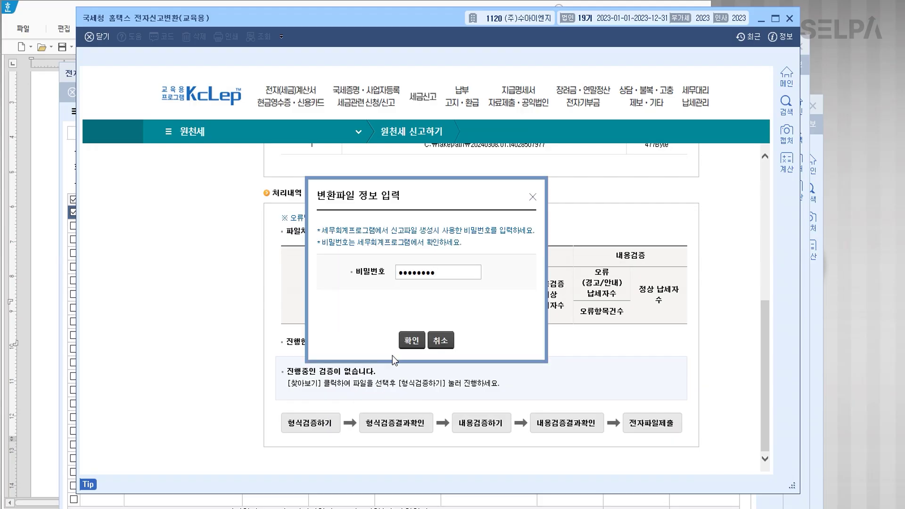
pyautogui.click(412, 341)
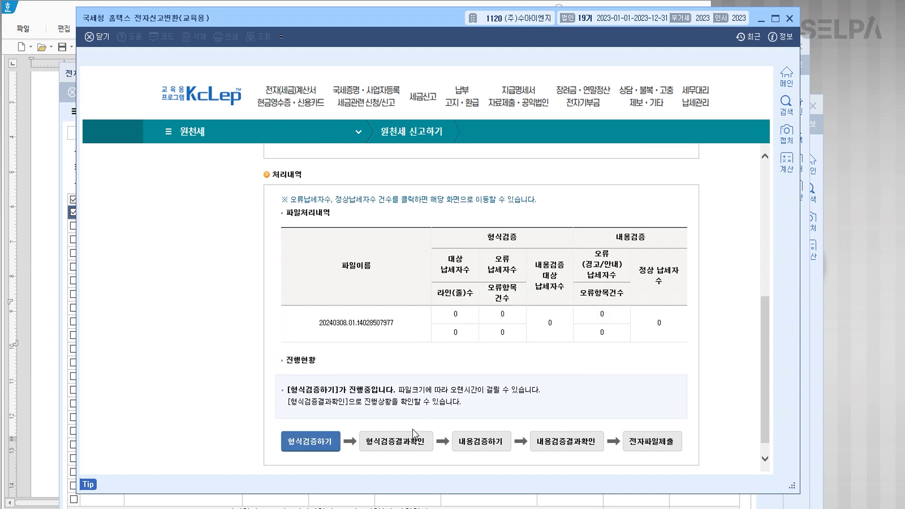
pyautogui.click(408, 448)
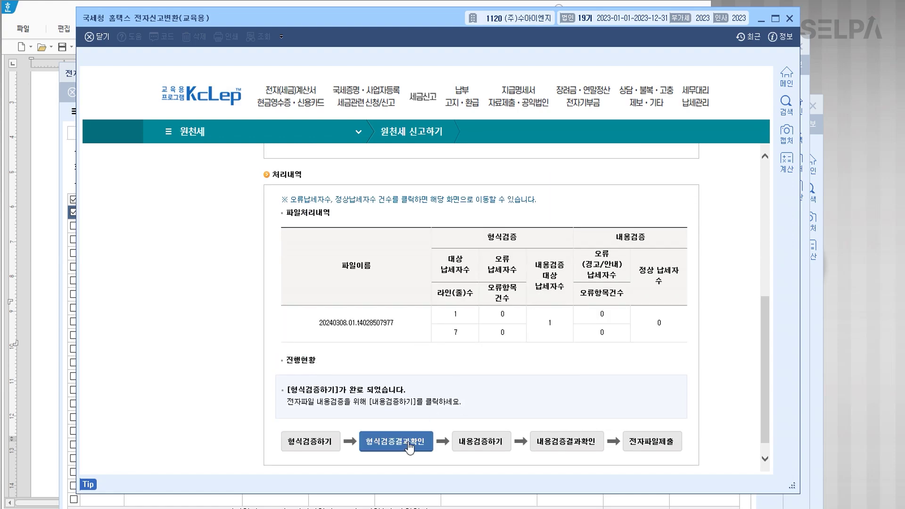
pyautogui.click(503, 448)
pyautogui.click(565, 449)
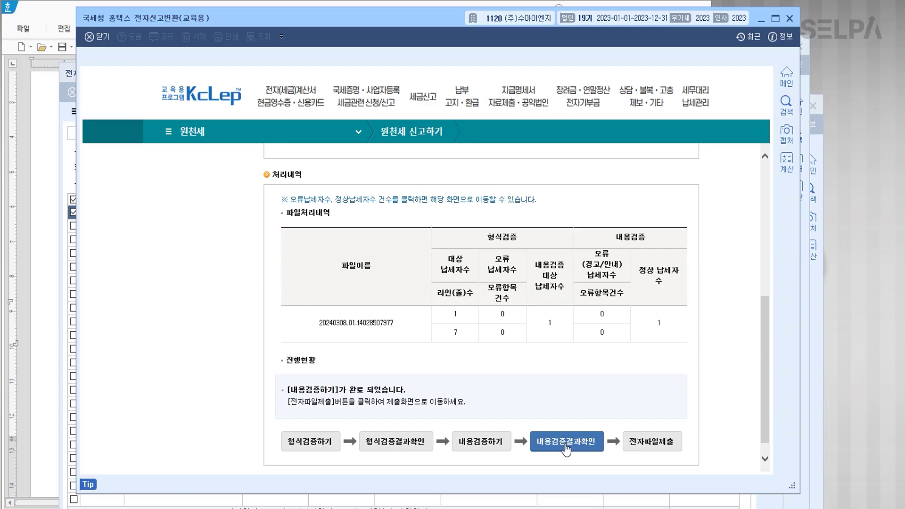
# Submit the file via 전자파일 제출하기, close the receipt and exit the Hometax converter.
pyautogui.click(658, 446)
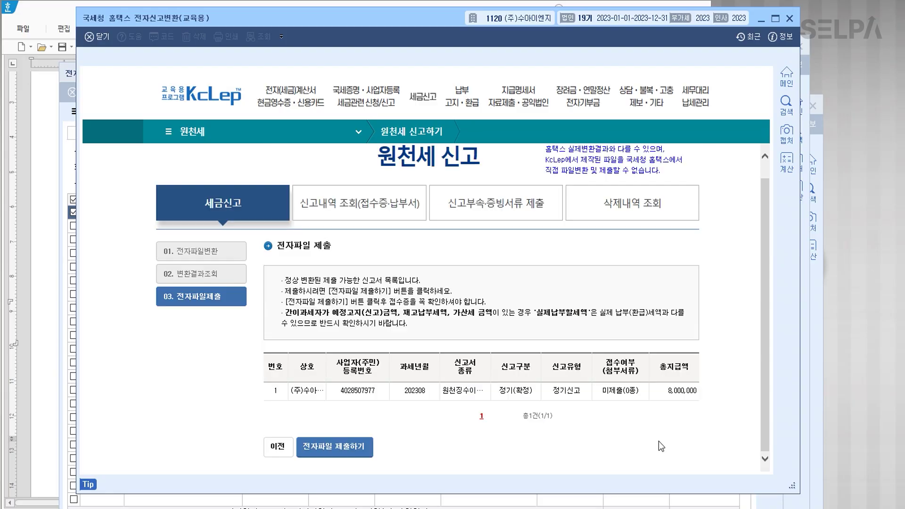
pyautogui.click(361, 451)
pyautogui.click(444, 280)
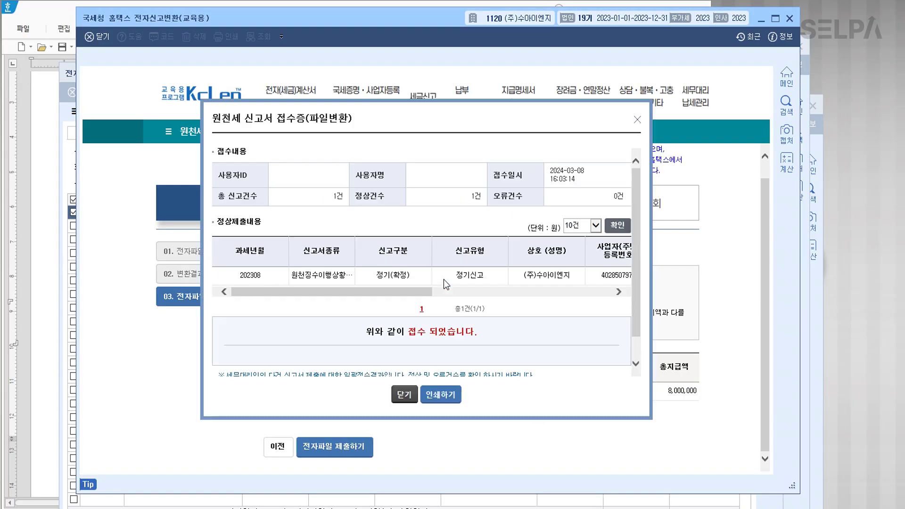
pyautogui.click(404, 396)
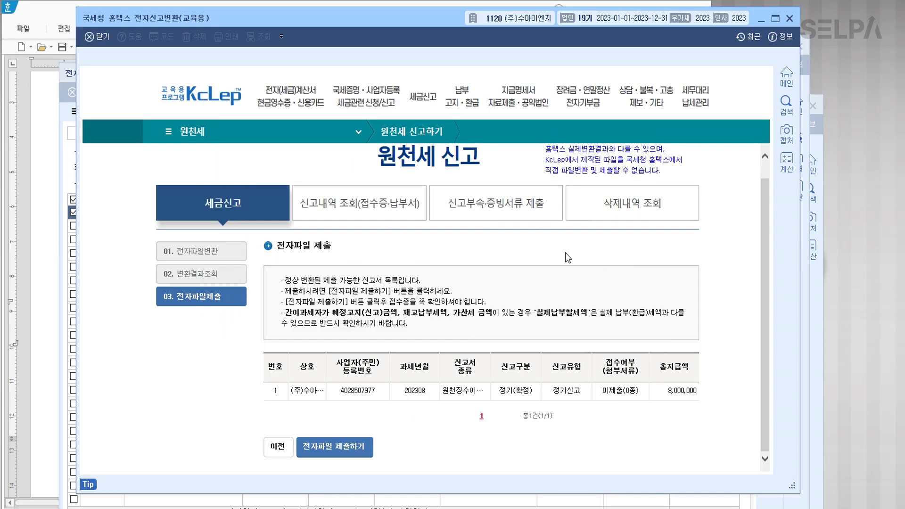
pyautogui.click(790, 20)
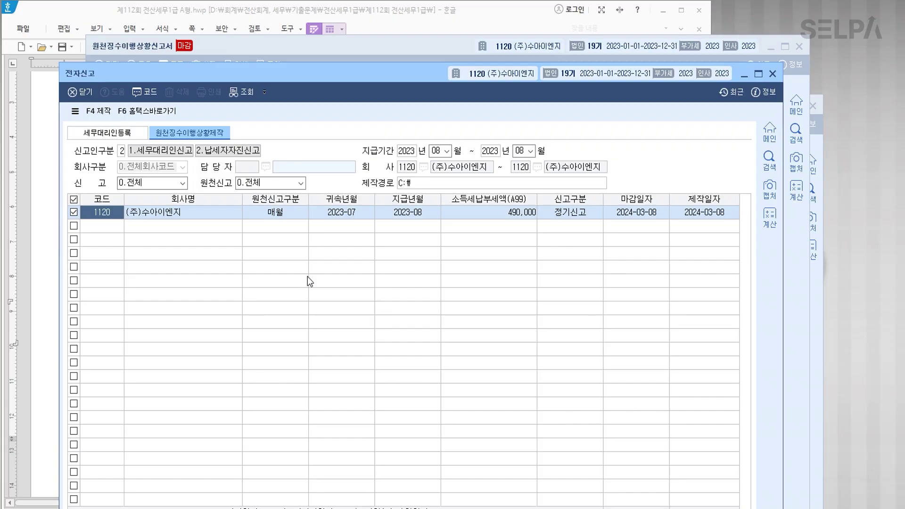
# Close KcLep's 전자신고 and 원천징수이행상황신고서 windows and scroll the exam document toward Problem 5.
pyautogui.press('Escape')
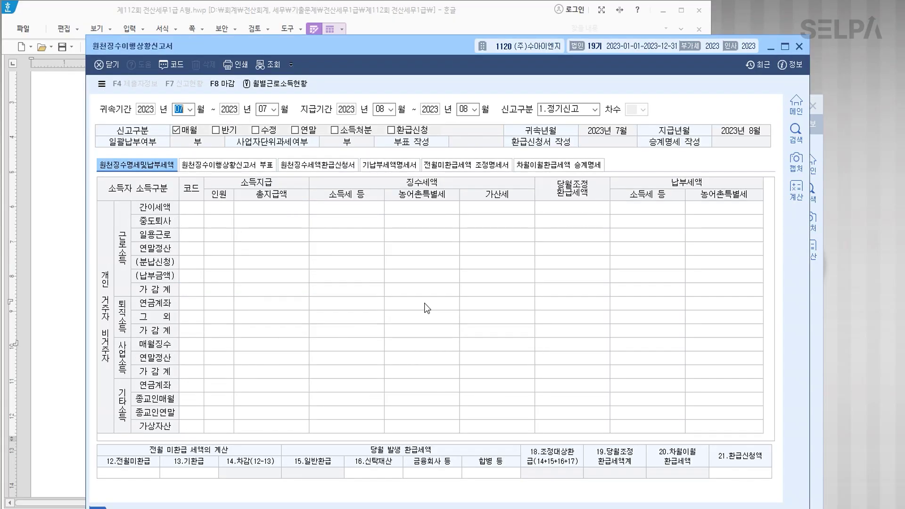
pyautogui.hotkey('alt', 'Tab')
pyautogui.scroll(-10, 368, 353)
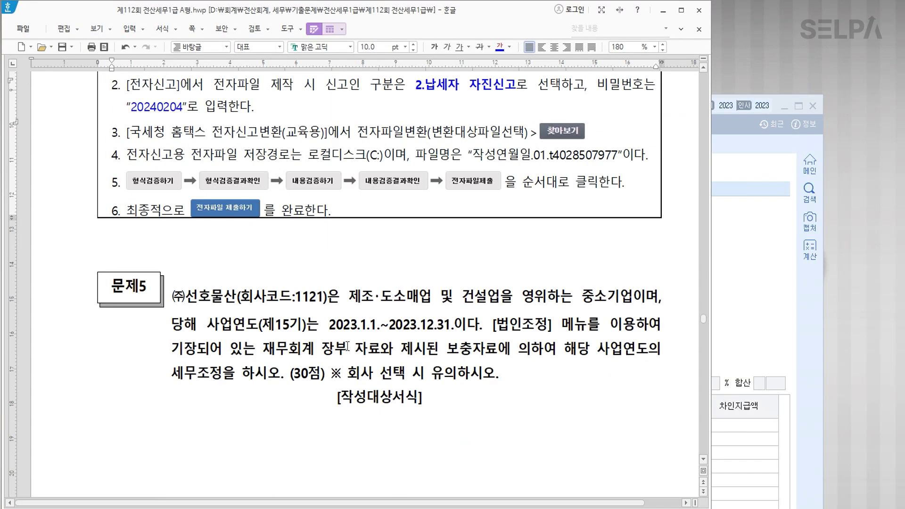
# Colour Problem 5's company name and code 1121 blue in the exam document.
pyautogui.scroll(1, 233, 105)
pyautogui.click(213, 98)
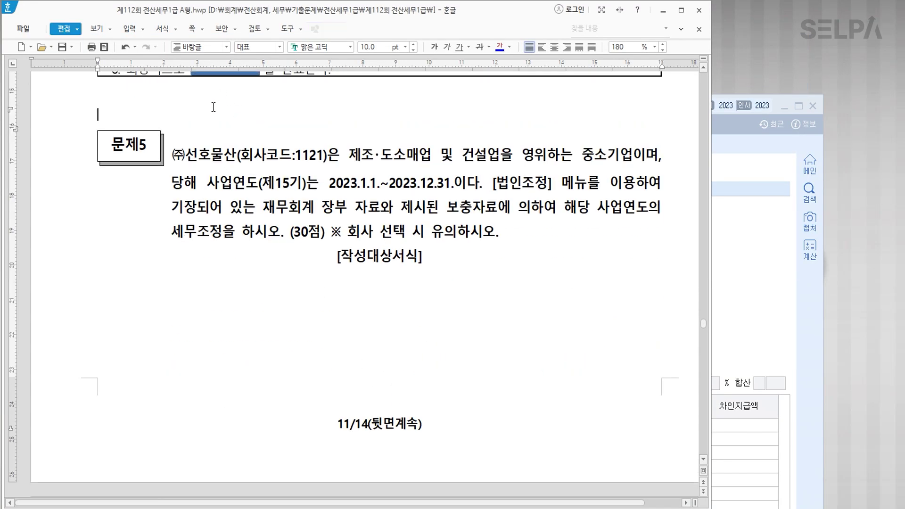
pyautogui.scroll(-20, 240, 135)
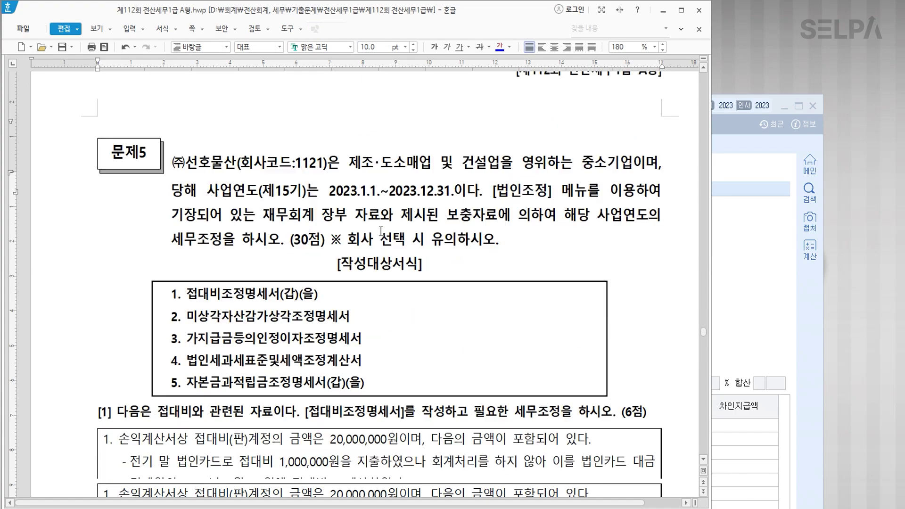
pyautogui.scroll(2, 378, 235)
pyautogui.moveTo(173, 109); pyautogui.dragTo(349, 112)
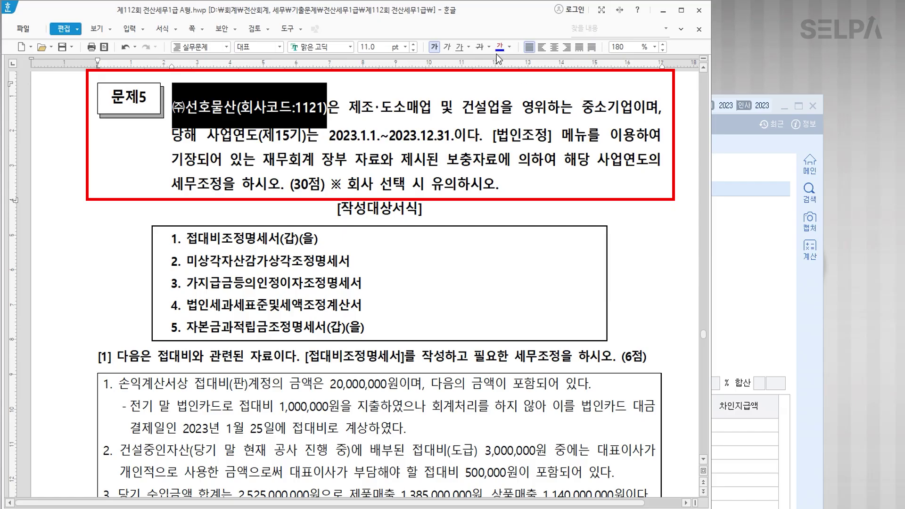
pyautogui.click(500, 47)
pyautogui.scroll(1, 377, 236)
pyautogui.click(389, 160)
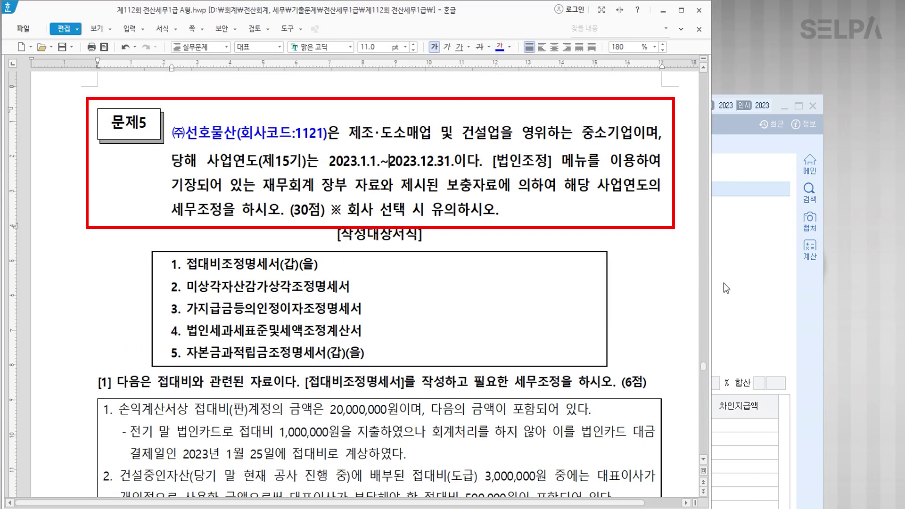
# Bring the KcLep window back in front of the document.
pyautogui.click(781, 256)
pyautogui.click(816, 107)
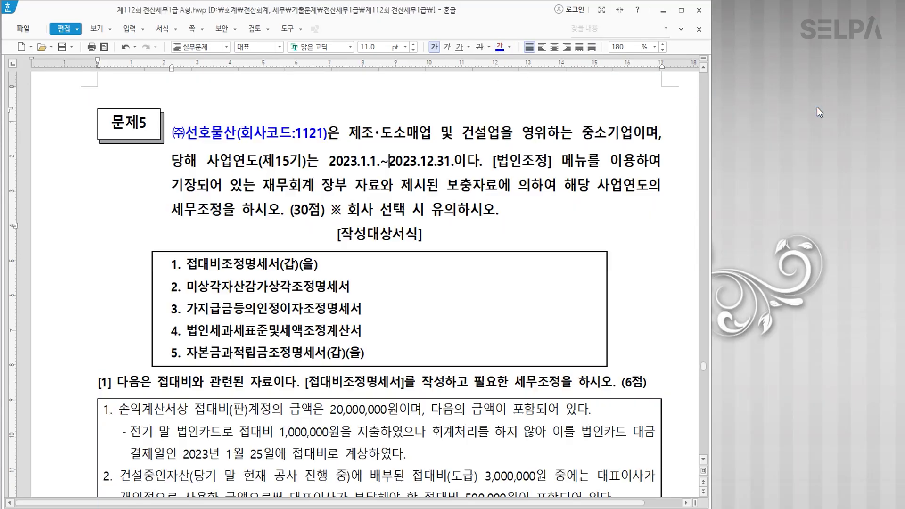
pyautogui.hotkey('alt', 'Tab')
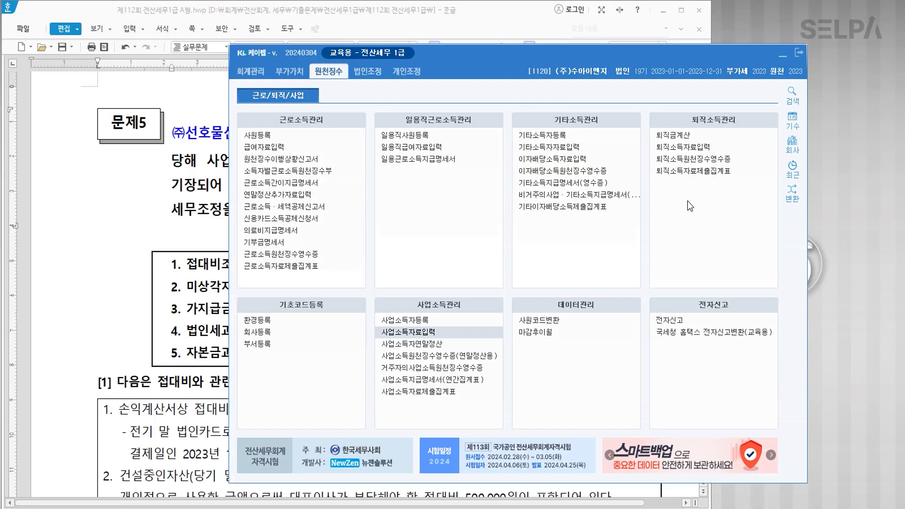
# Switch KcLep's working company to 1121 through 회사변경.
pyautogui.click(794, 152)
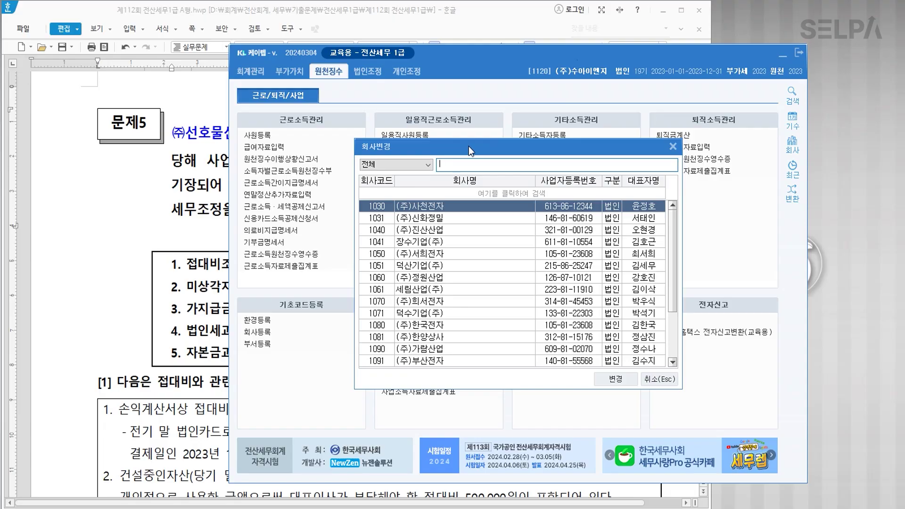
pyautogui.write('1120')
pyautogui.press('Return')
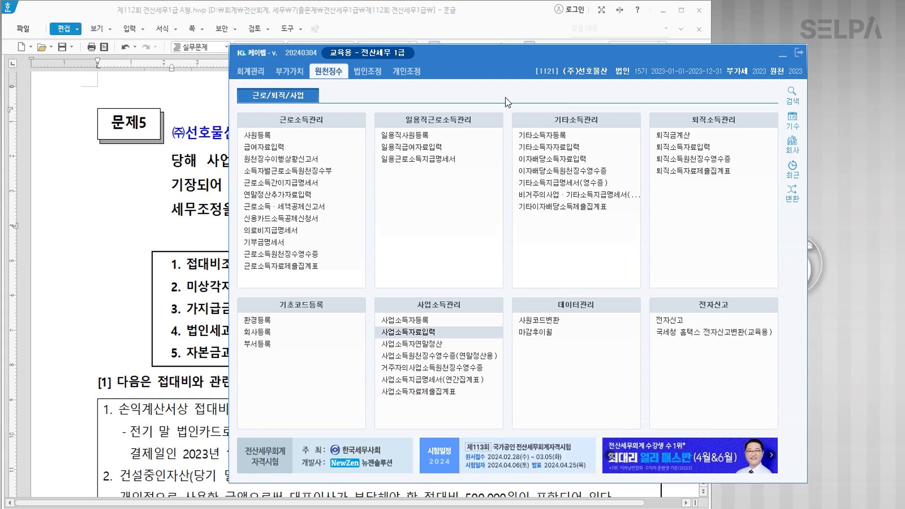
# Show the 법인조정 menus, then bring the exam document's form list back to the front.
pyautogui.moveTo(509, 55); pyautogui.dragTo(508, 285)
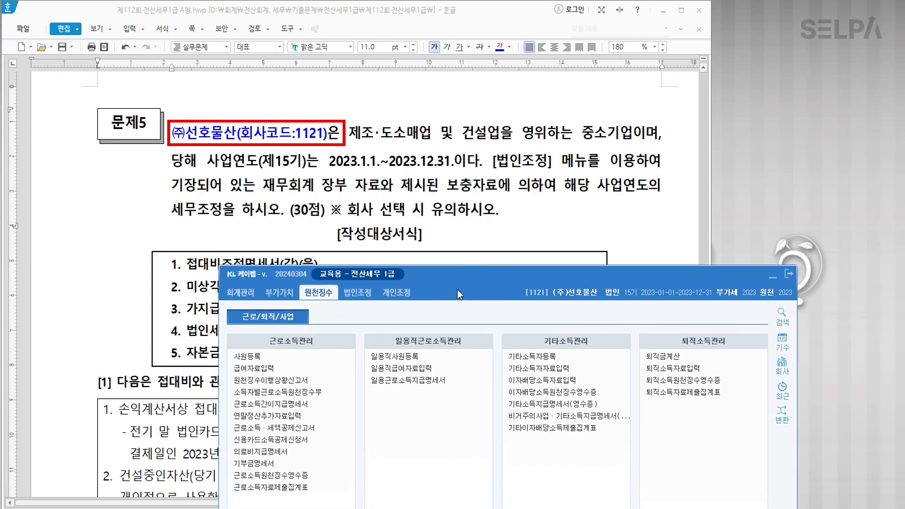
pyautogui.moveTo(481, 271); pyautogui.dragTo(470, 33)
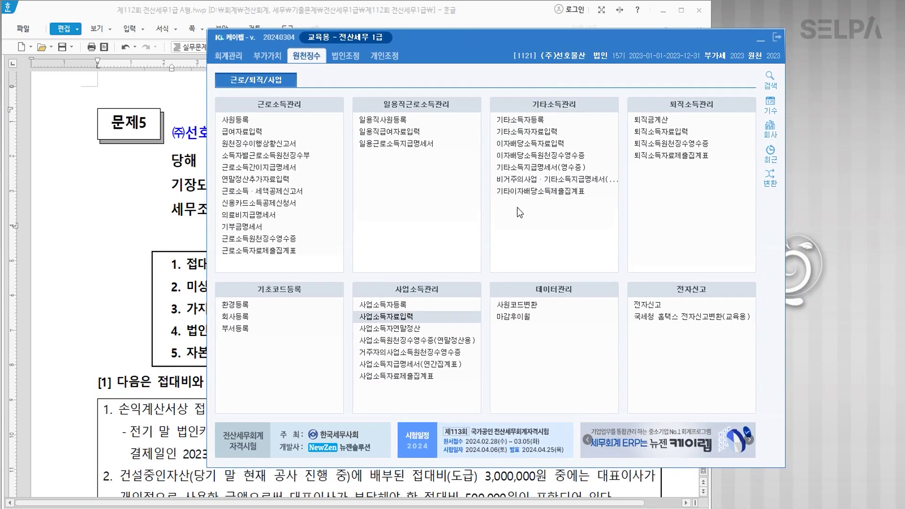
pyautogui.click(348, 57)
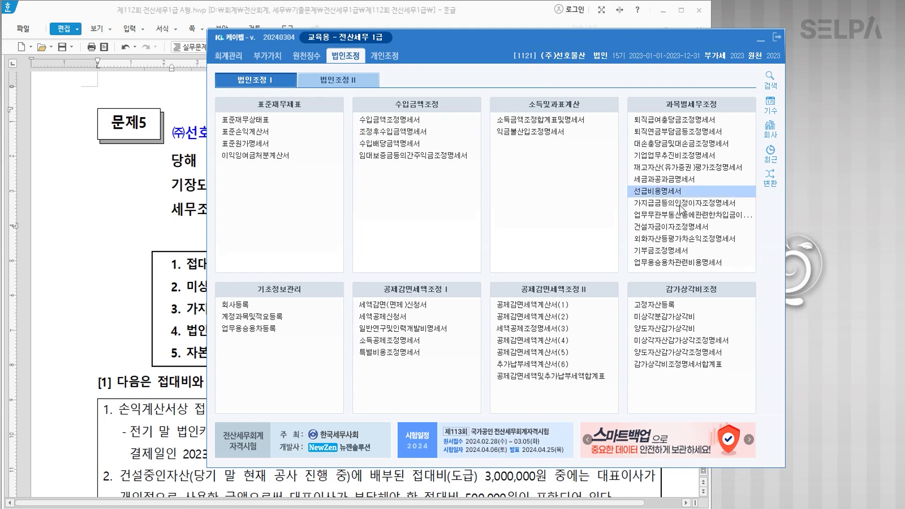
pyautogui.click(85, 304)
pyautogui.click(301, 271)
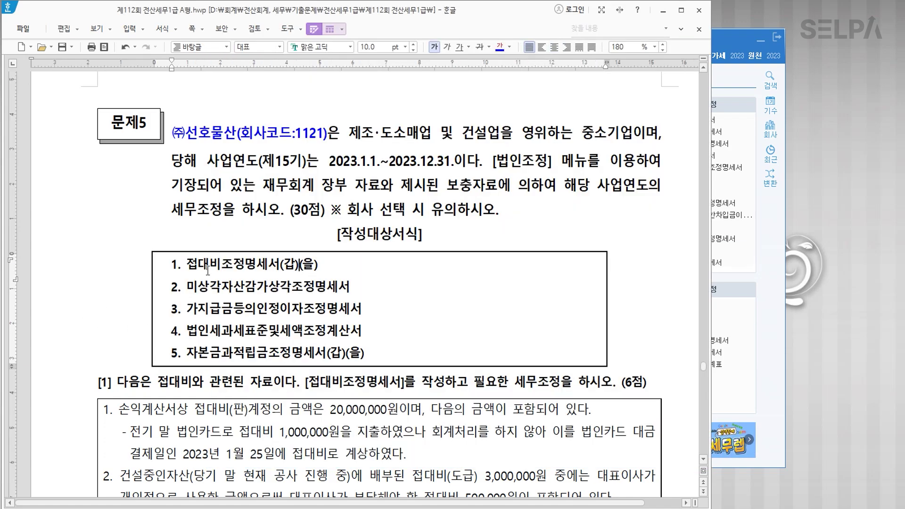
# Colour question [1]'s form name [접대비조정명세서] blue, checking the current name in KcLep.
pyautogui.scroll(-3, 406, 282)
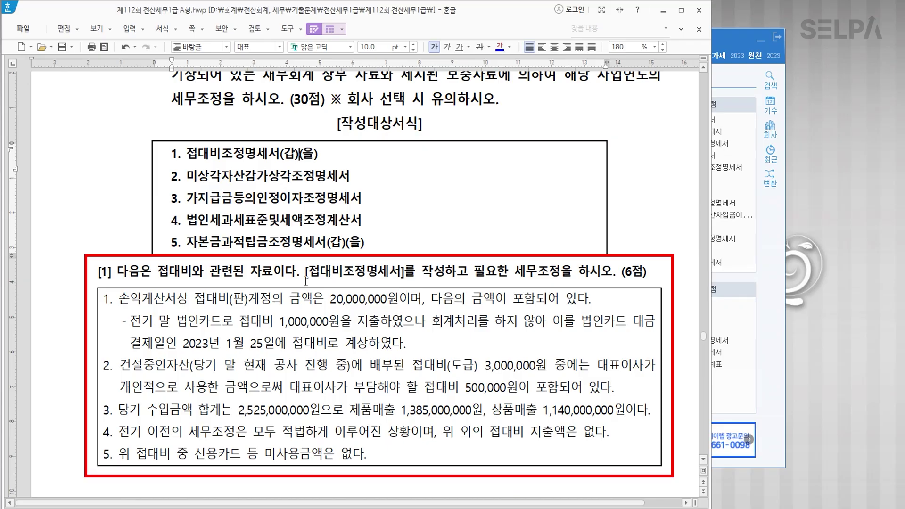
pyautogui.moveTo(301, 272); pyautogui.dragTo(404, 274)
pyautogui.click(499, 47)
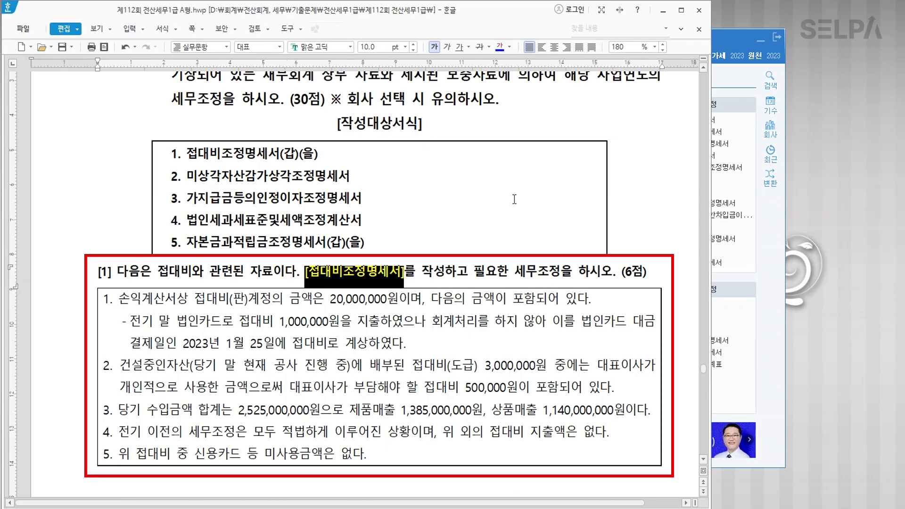
pyautogui.click(418, 281)
pyautogui.click(729, 77)
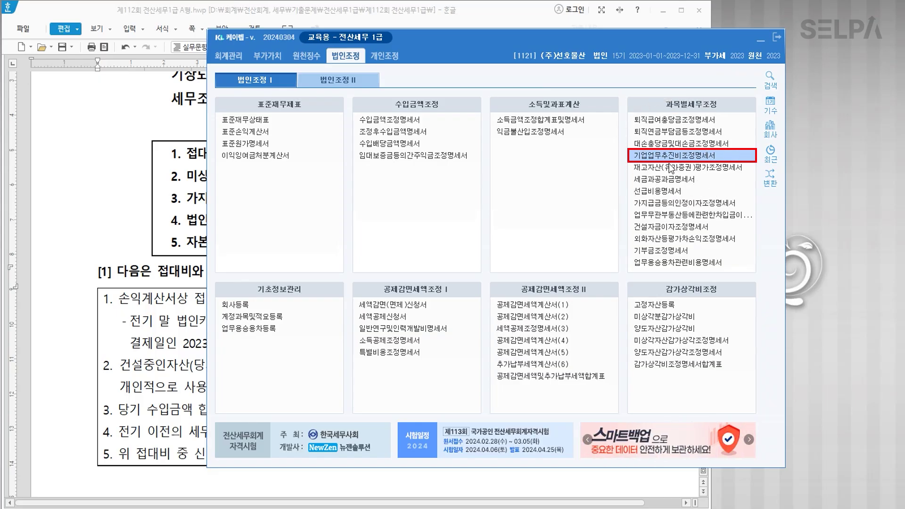
pyautogui.click(194, 282)
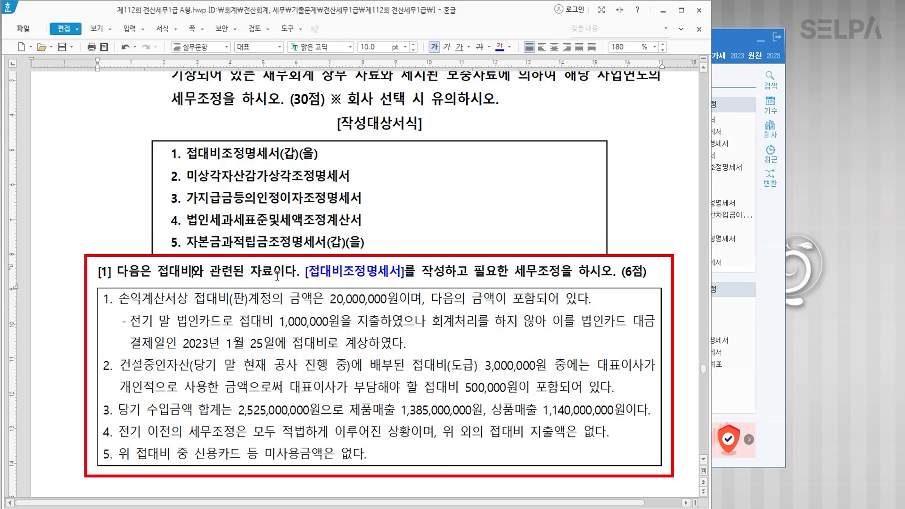
# Append '>> 기업업무추진비조정명세서' after the form name, then bring KcLep forward.
pyautogui.click(405, 272)
pyautogui.write('>> ')
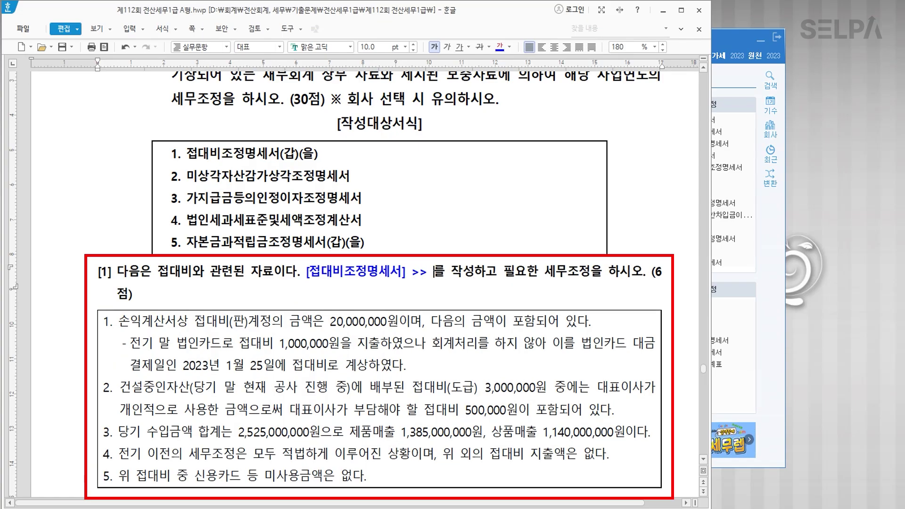
pyautogui.write('기업업무추')
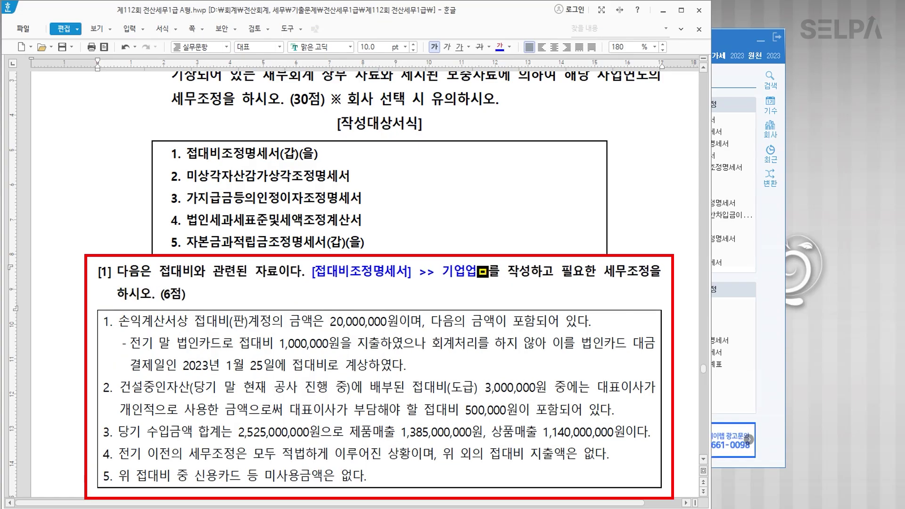
pyautogui.write('진비조정')
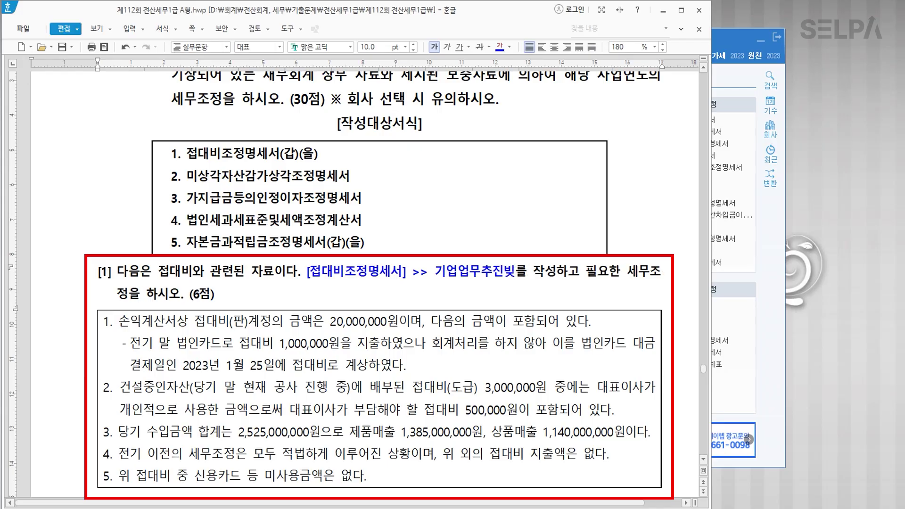
pyautogui.write('명세서')
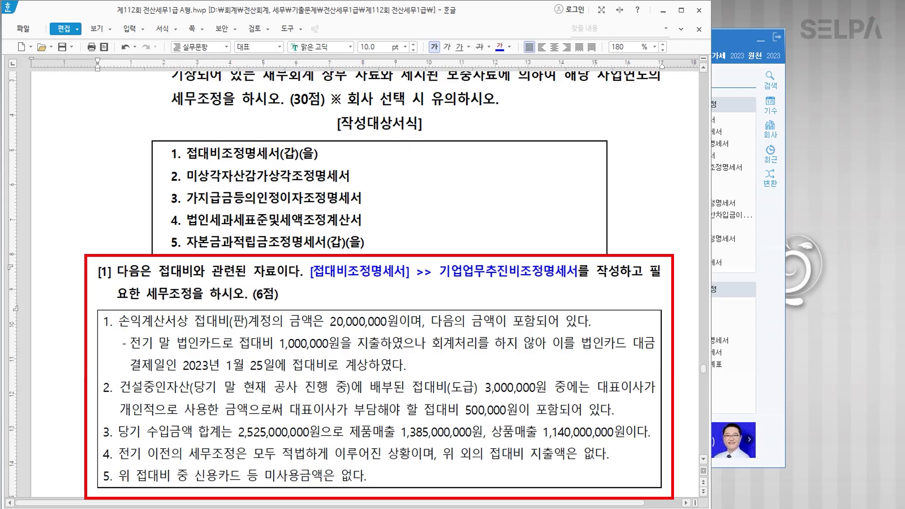
pyautogui.click(780, 210)
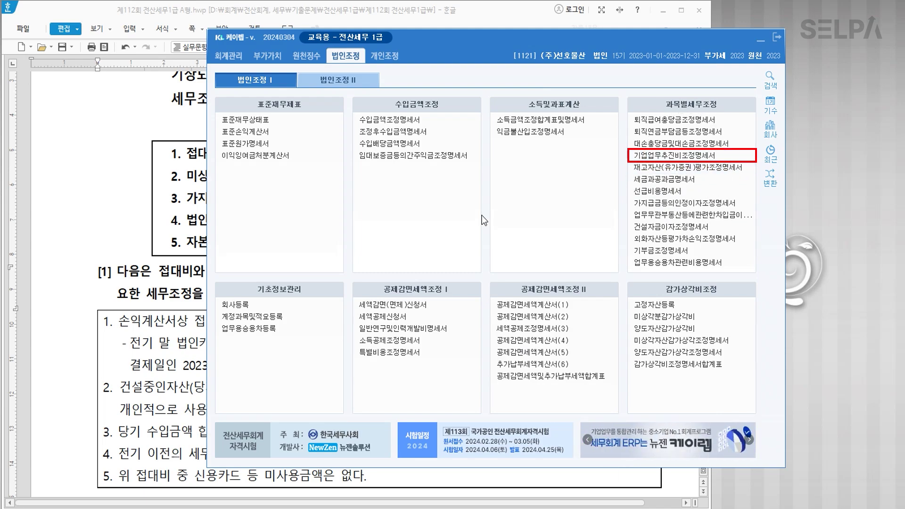
pyautogui.click(83, 268)
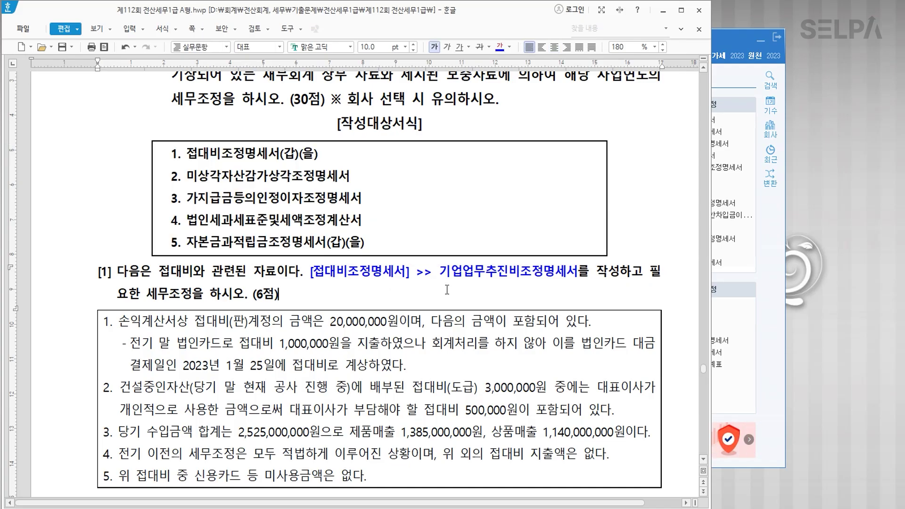
pyautogui.scroll(-5, 448, 292)
pyautogui.scroll(3, 468, 309)
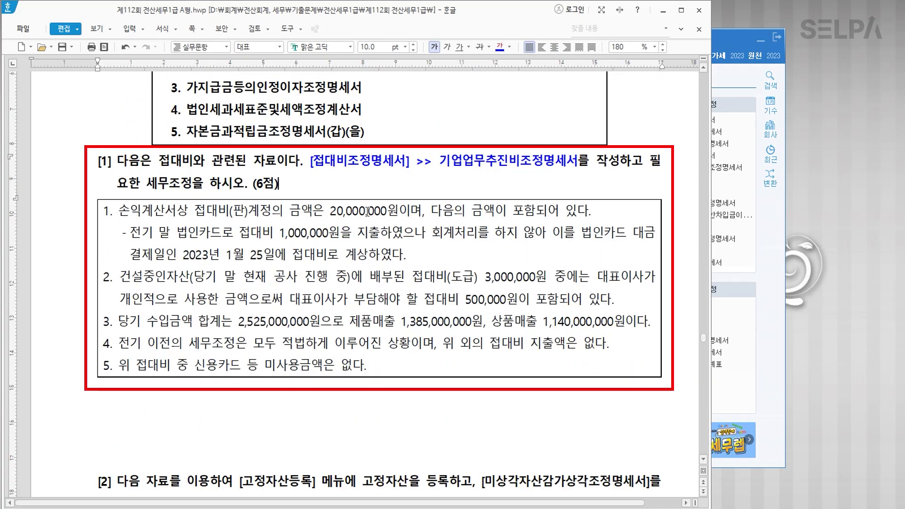
pyautogui.click(774, 316)
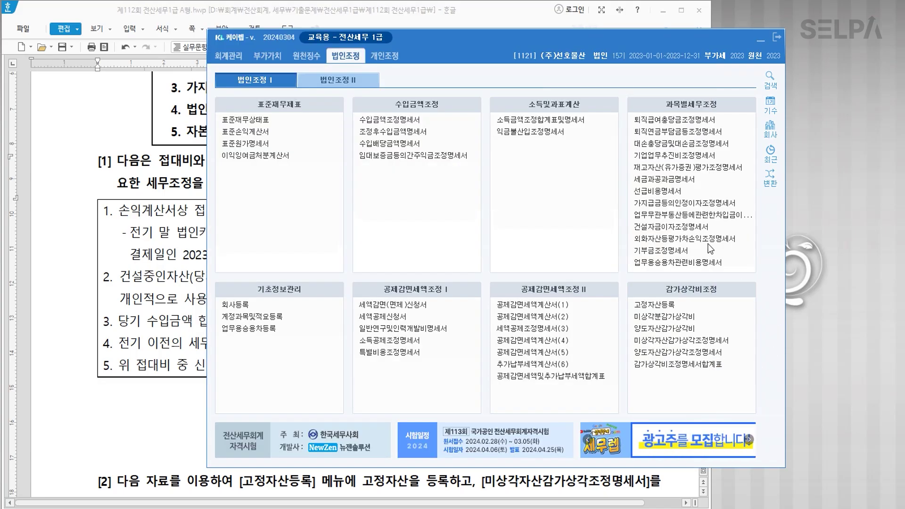
# Open 기업업무추진비조정명세서 under 과목별세무조정, drag it low on screen and minimise the main menu.
pyautogui.click(689, 159)
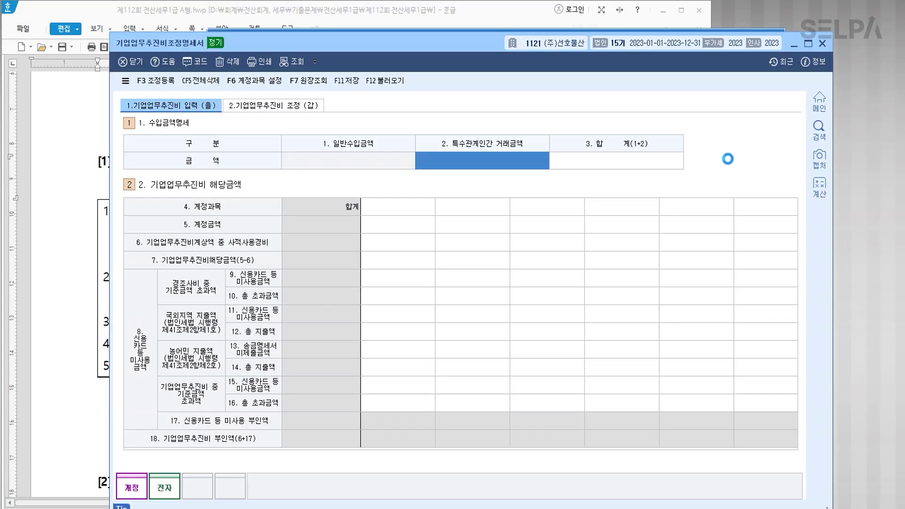
pyautogui.moveTo(471, 47); pyautogui.dragTo(468, 225)
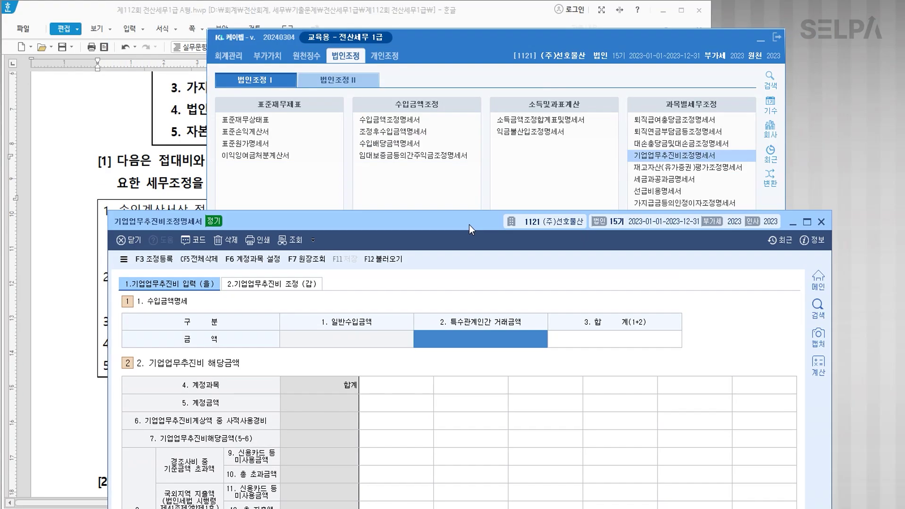
pyautogui.click(758, 42)
pyautogui.moveTo(469, 222); pyautogui.dragTo(449, 410)
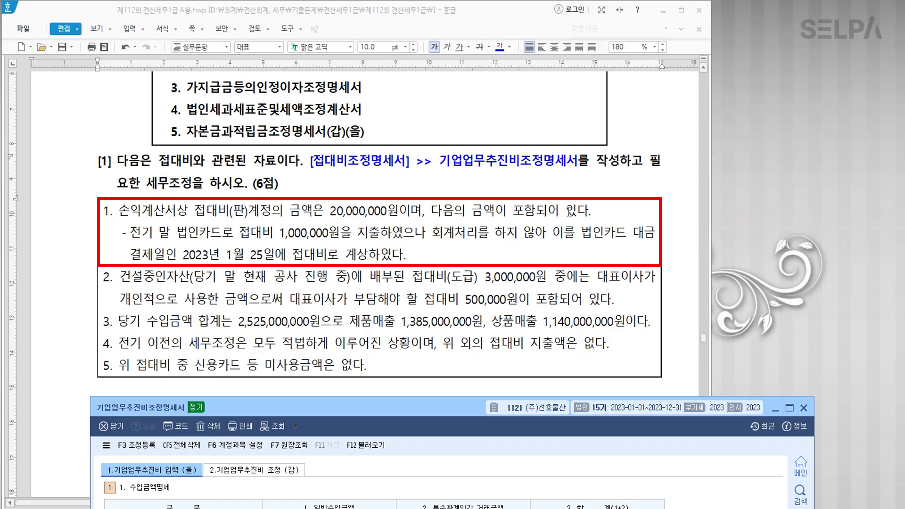
# Colour item 1's corporate card expense sentence and the 2023년 1월 25일 접대비 phrase blue.
pyautogui.moveTo(130, 234); pyautogui.dragTo(379, 235)
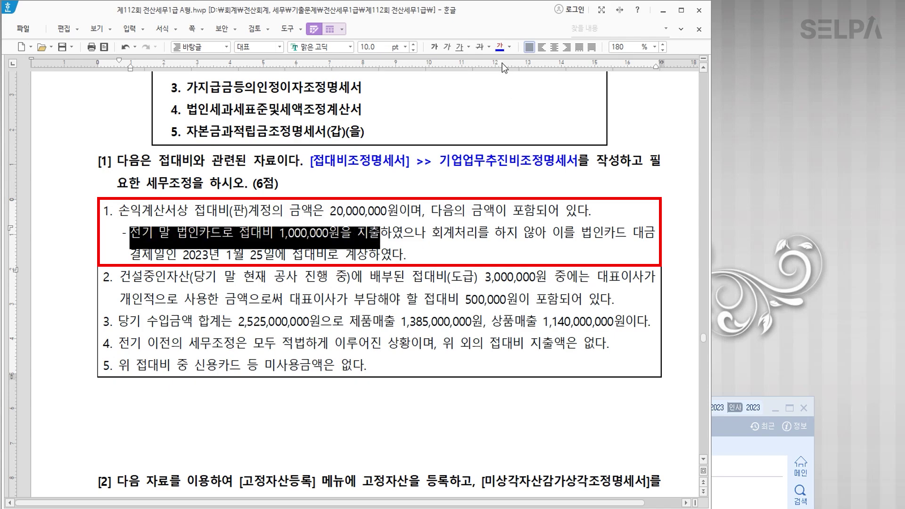
pyautogui.click(499, 48)
pyautogui.moveTo(185, 255); pyautogui.dragTo(368, 255)
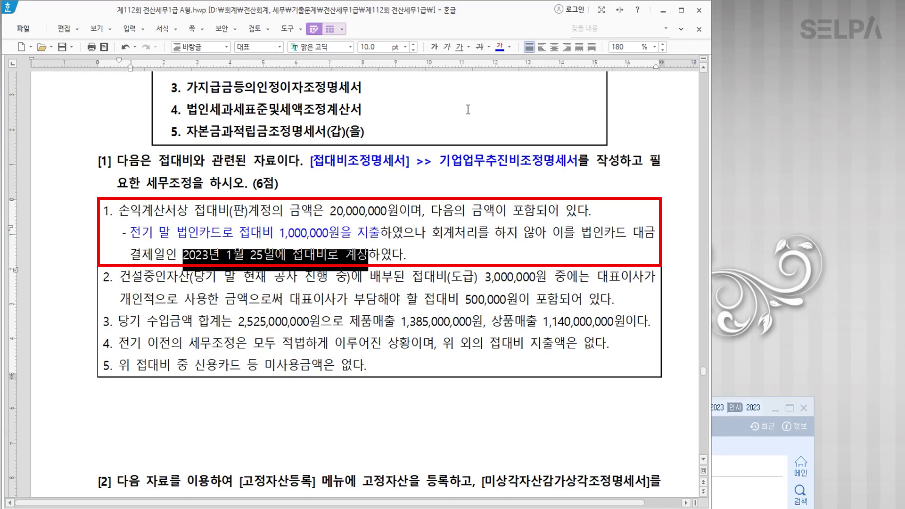
pyautogui.click(499, 47)
pyautogui.click(272, 233)
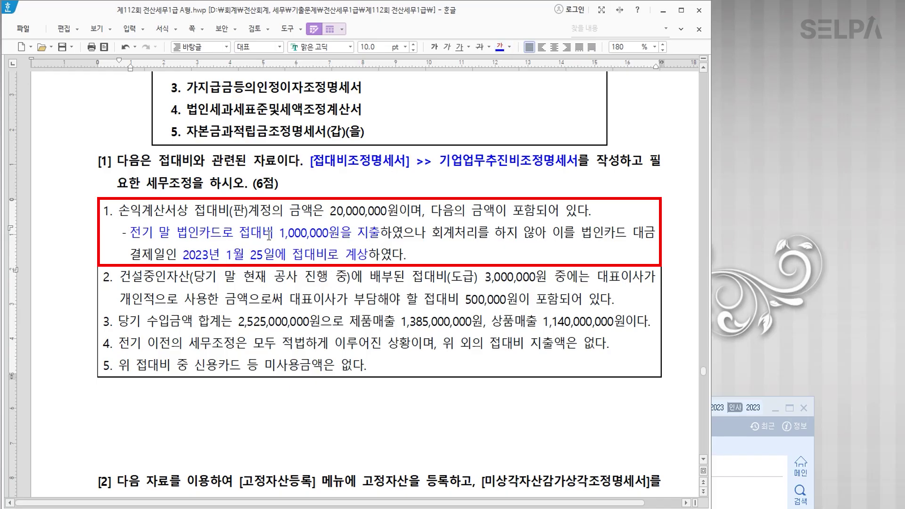
# Add a bold red note '>>> 당기분에서 차감' after 계상 in item 1.
pyautogui.click(303, 257)
pyautogui.write('>>> 다')
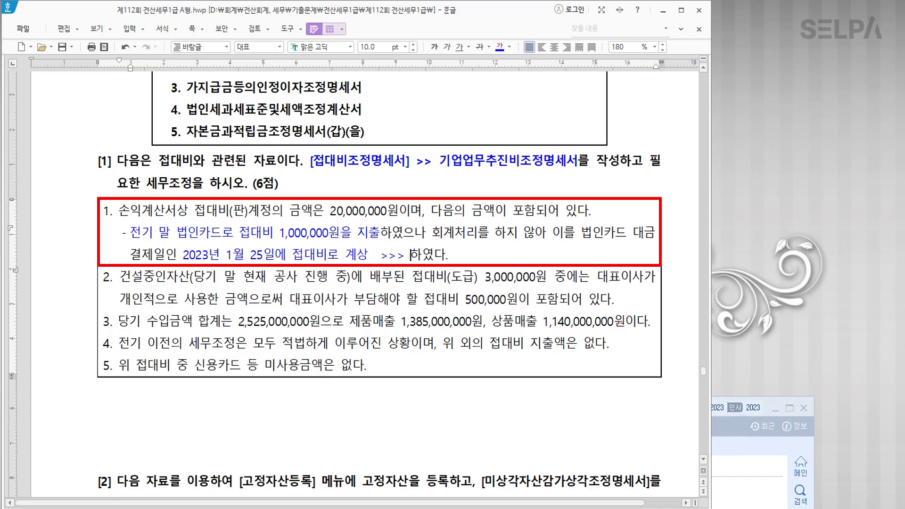
pyautogui.write('기분에서')
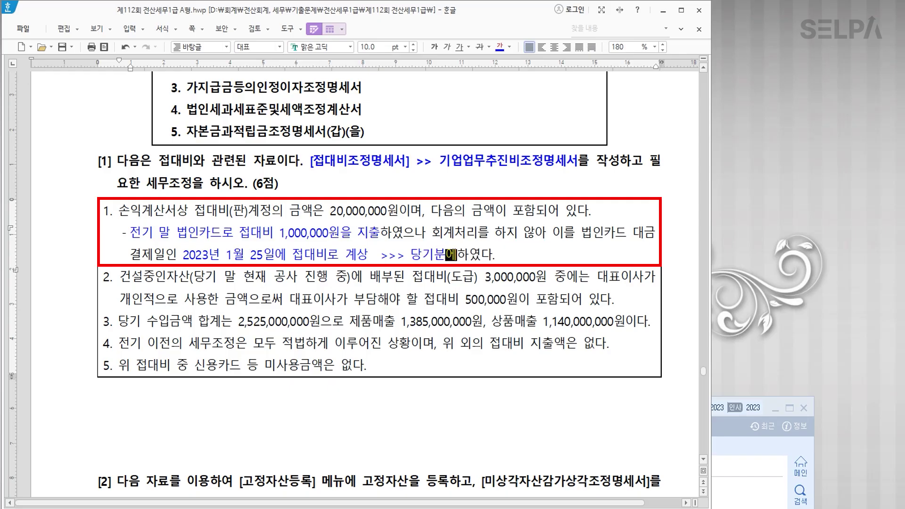
pyautogui.write(' 차감')
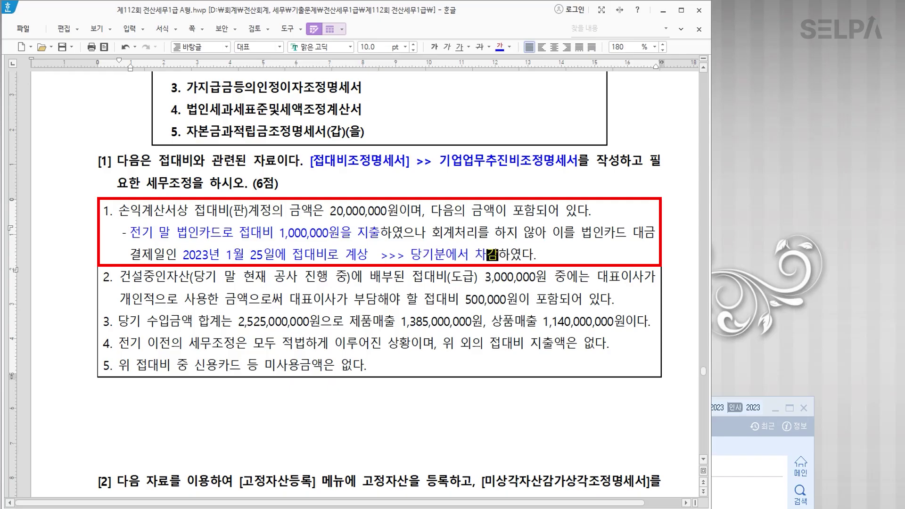
pyautogui.hotkey('shift', 'Left')
pyautogui.hotkey('shift', 'Left')
pyautogui.hotkey('shift', 'Left')
pyautogui.hotkey('shift', 'Left')
pyautogui.hotkey('shift', 'Left')
pyautogui.hotkey('shift', 'Left')
pyautogui.hotkey('shift', 'Left')
pyautogui.hotkey('shift', 'Left')
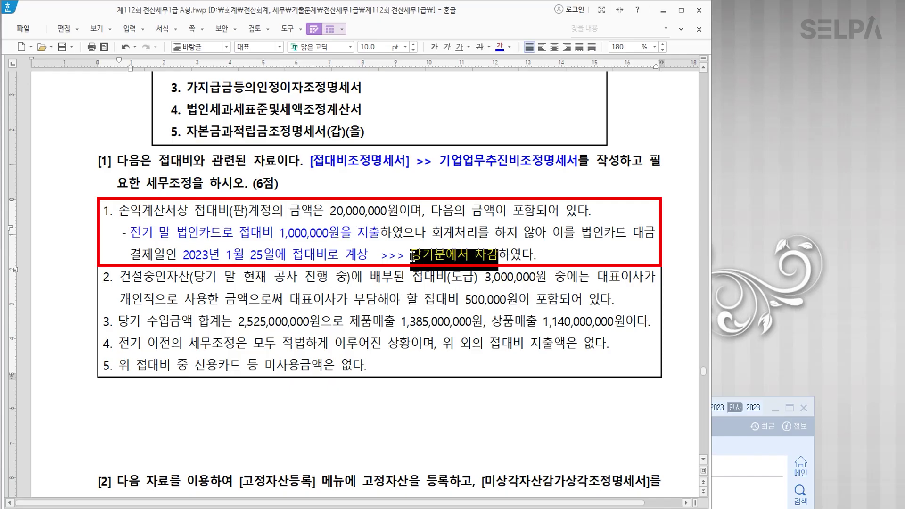
pyautogui.click(434, 47)
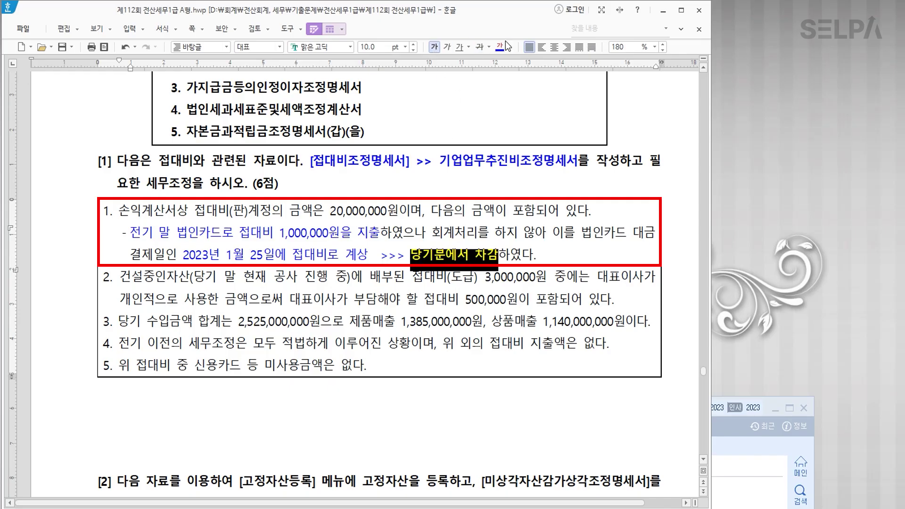
pyautogui.click(509, 47)
pyautogui.click(515, 92)
pyautogui.click(522, 277)
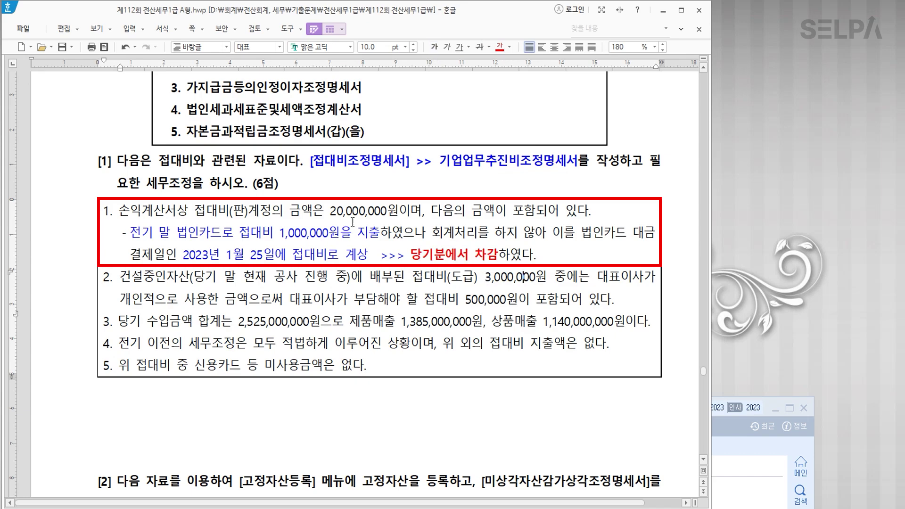
# Colour 20,000,000원 red and add '>>> 19,000,000원' after it.
pyautogui.moveTo(325, 211); pyautogui.dragTo(398, 212)
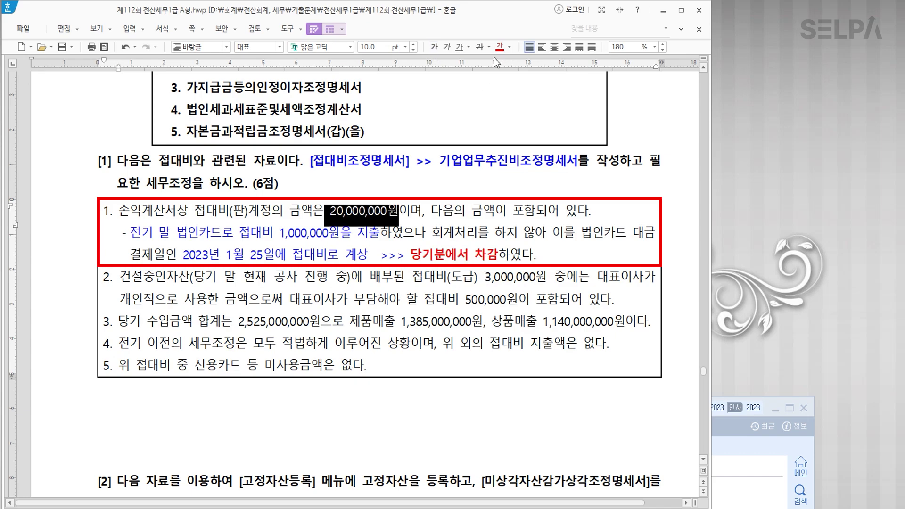
pyautogui.click(499, 47)
pyautogui.click(401, 209)
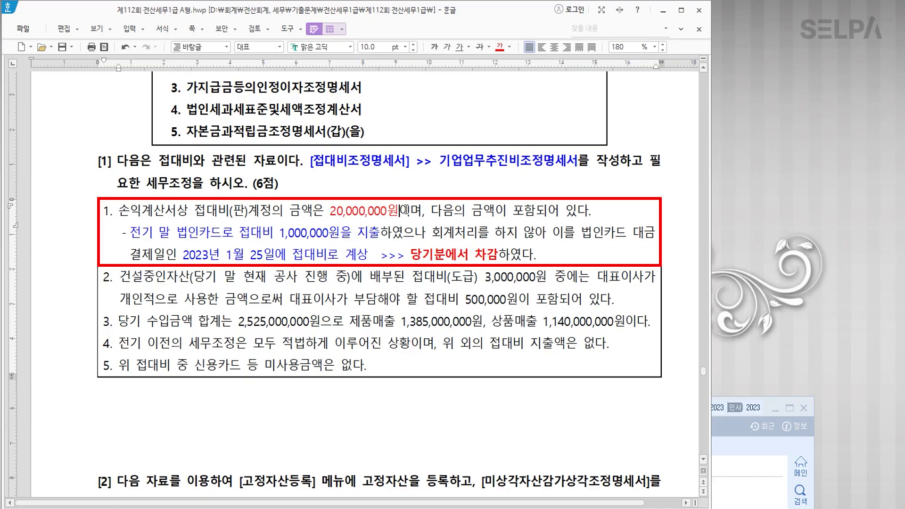
pyautogui.write('>>> ')
pyautogui.write('19,000,0')
pyautogui.write('0')
pyautogui.write('0원')
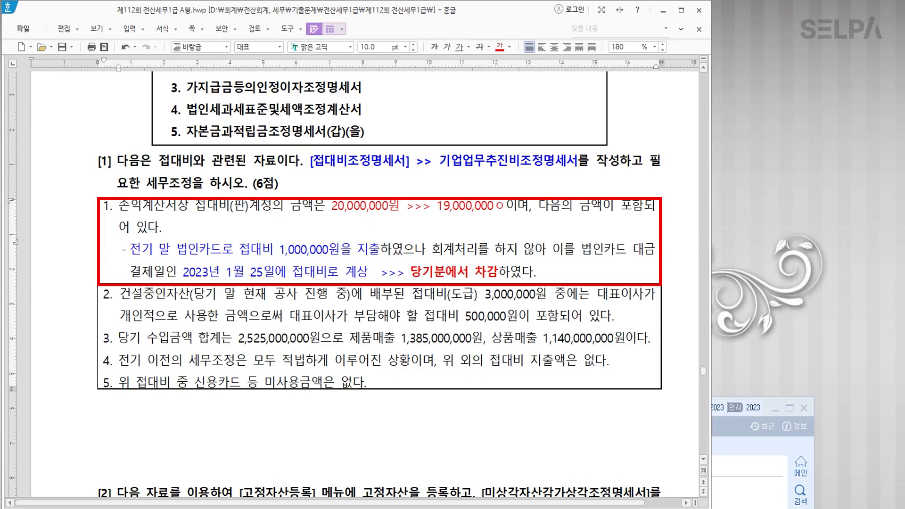
# Merge the passage's two table cells, then undo the merge.
pyautogui.hotkey('shift', 'Left')
pyautogui.moveTo(355, 221); pyautogui.dragTo(379, 294)
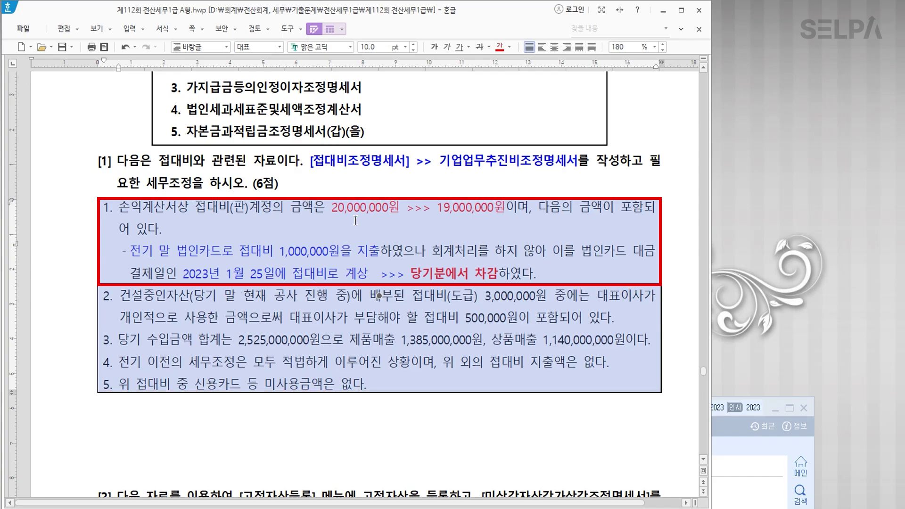
pyautogui.press('m')
pyautogui.scroll(-2, 356, 220)
pyautogui.scroll(1, 368, 224)
pyautogui.scroll(-4, 401, 231)
pyautogui.scroll(3, 420, 234)
pyautogui.hotkey('ctrl', 'z')
pyautogui.click(462, 150)
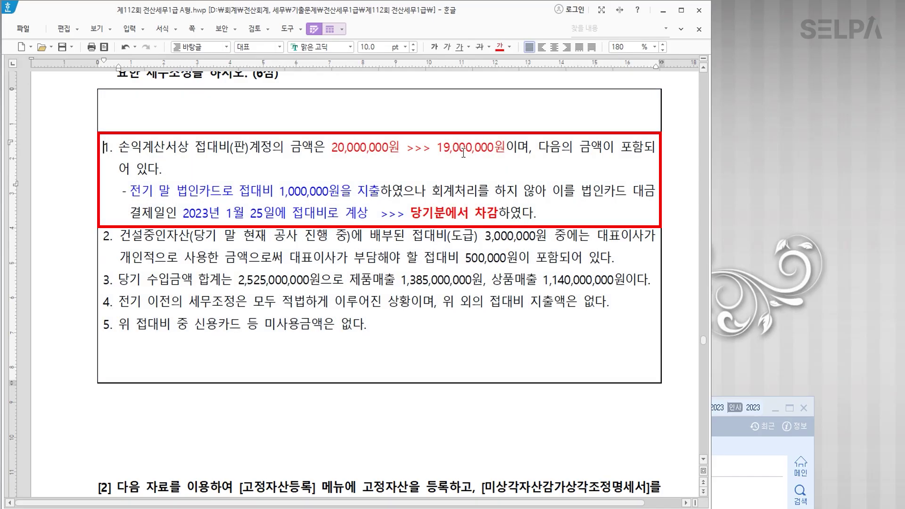
# Strike through 20,000,000원, bold 19,000,000원, and add blank lines after item 1.
pyautogui.moveTo(331, 147); pyautogui.dragTo(506, 148)
pyautogui.click(481, 49)
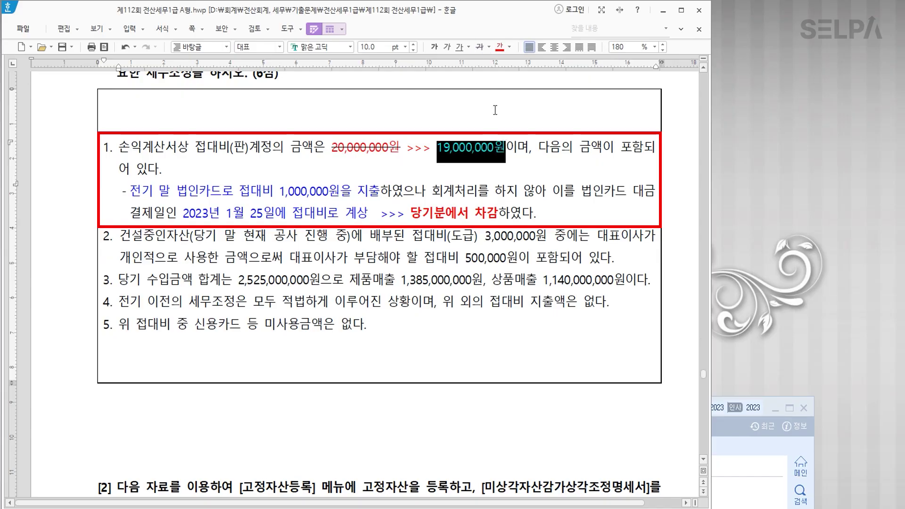
pyautogui.click(434, 47)
pyautogui.click(459, 226)
pyautogui.click(458, 213)
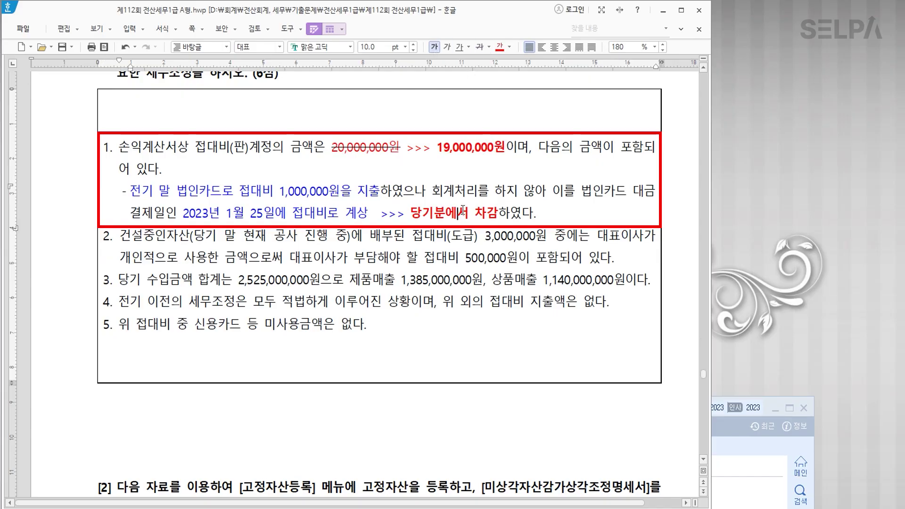
pyautogui.click(578, 213)
pyautogui.press('Return')
pyautogui.press('Return')
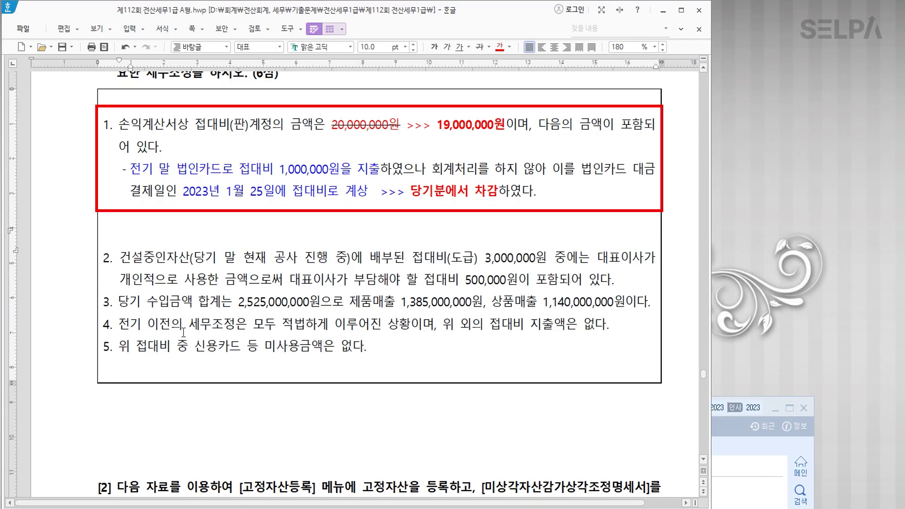
# Make item 4's opening phrase bold blue, then select 회계처리를 하지 않아 in item 1.
pyautogui.moveTo(119, 324); pyautogui.dragTo(409, 330)
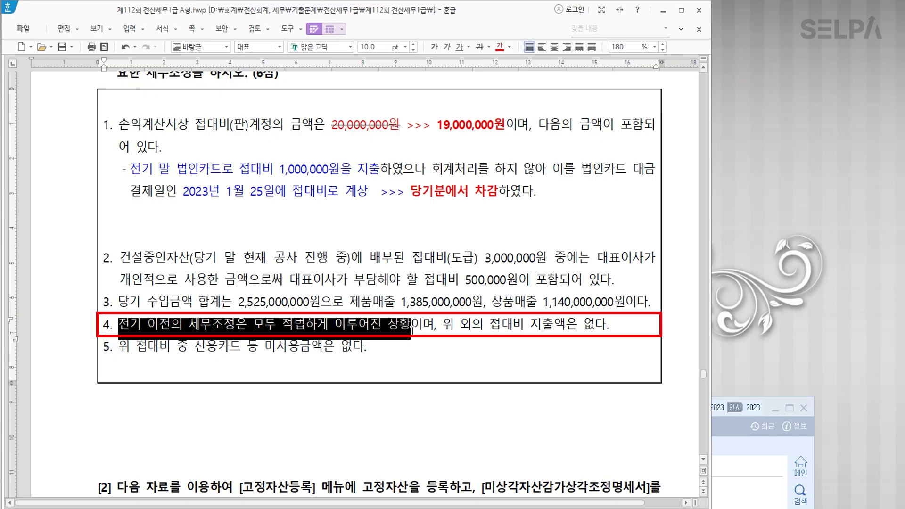
pyautogui.click(510, 49)
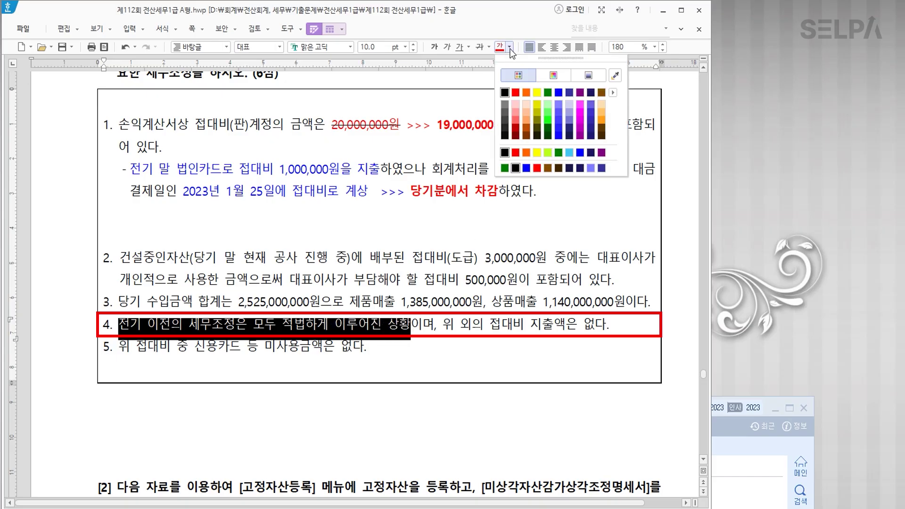
pyautogui.click(556, 95)
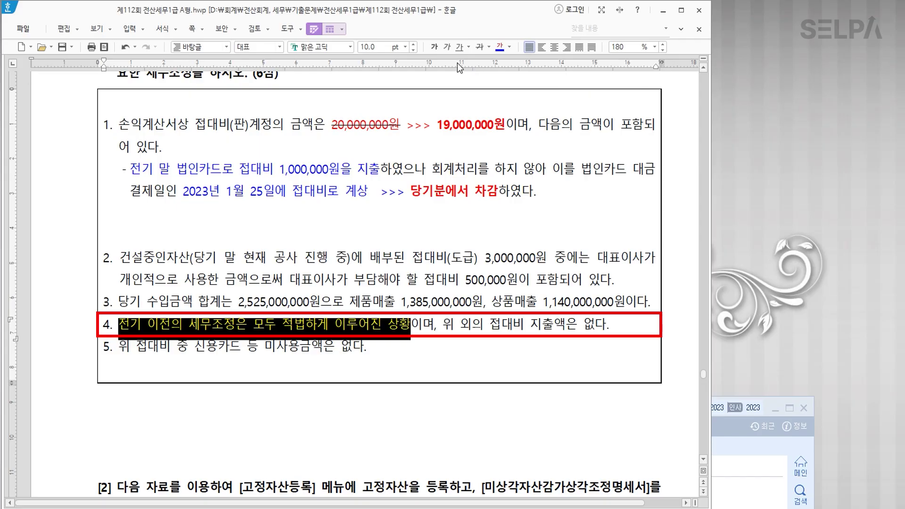
pyautogui.click(435, 50)
pyautogui.click(402, 325)
pyautogui.click(350, 181)
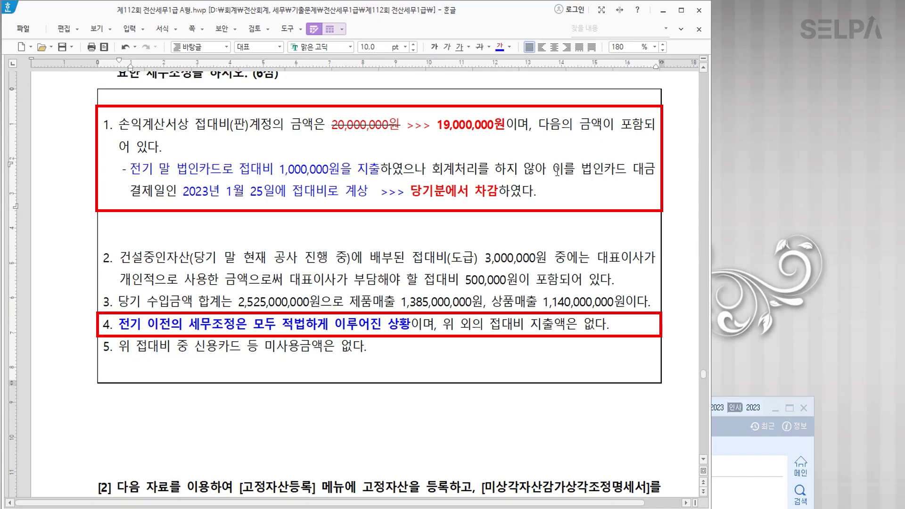
pyautogui.moveTo(548, 168); pyautogui.dragTo(428, 168)
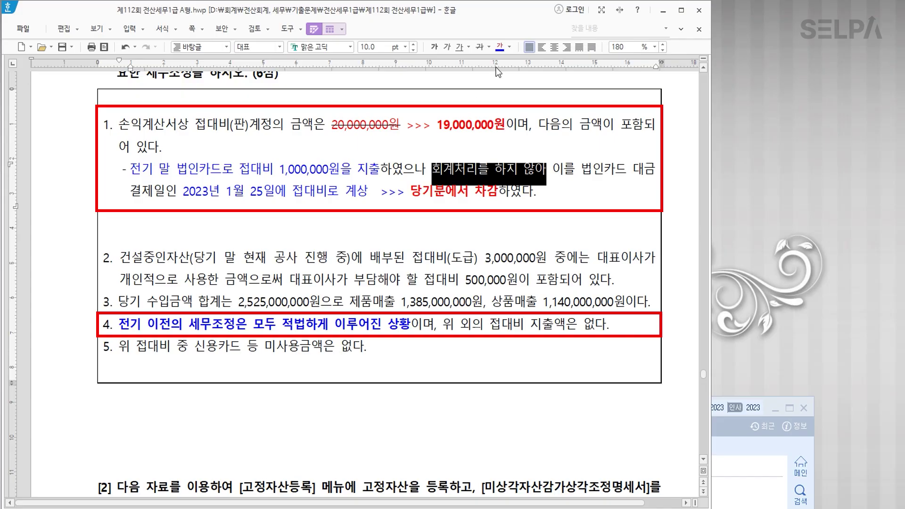
# Colour 회계처리를 하지 않아 blue and add bold '세무조정은 정상적으로 처리 >> 손금산입(유보발생)'.
pyautogui.click(499, 46)
pyautogui.click(548, 171)
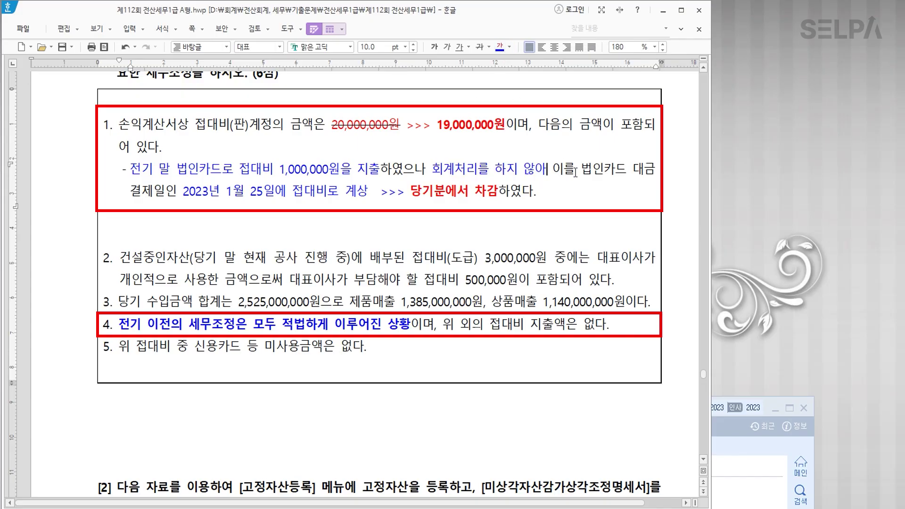
pyautogui.write('세무조정은')
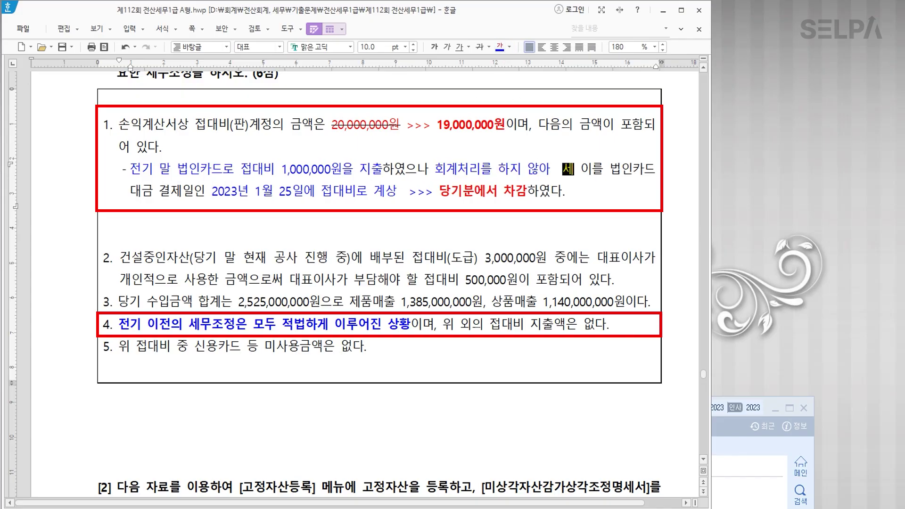
pyautogui.write(' 정상')
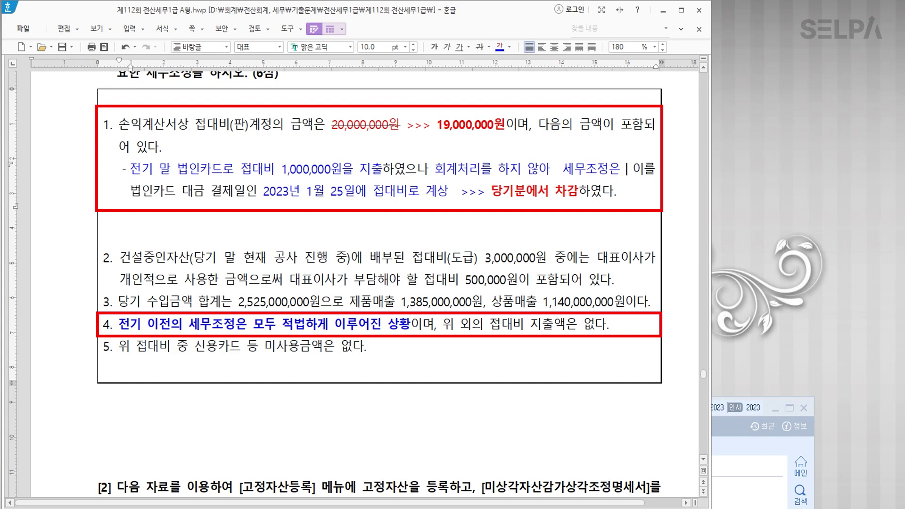
pyautogui.write('적으로')
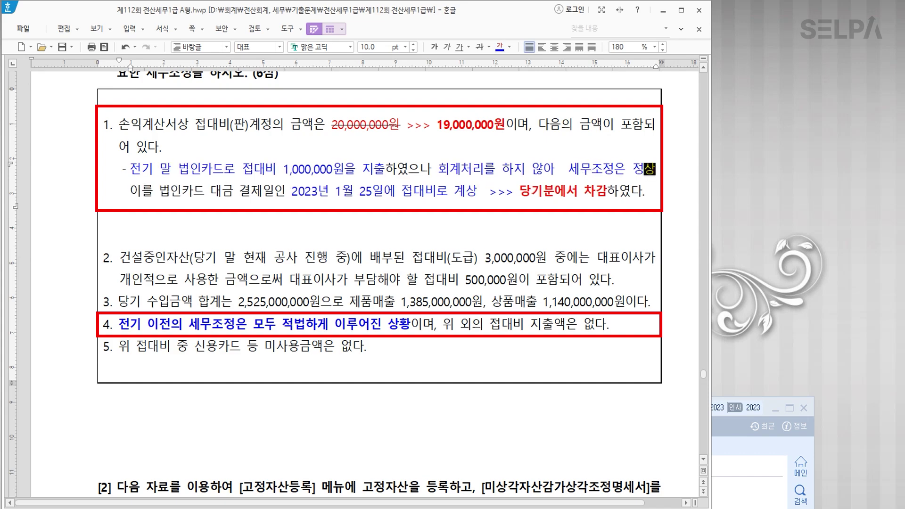
pyautogui.write(' 처리')
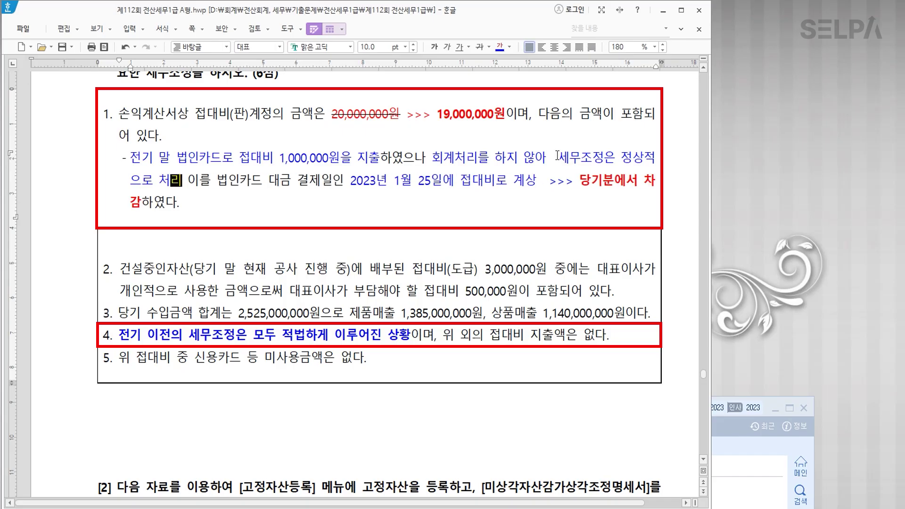
pyautogui.moveTo(557, 159); pyautogui.dragTo(183, 187)
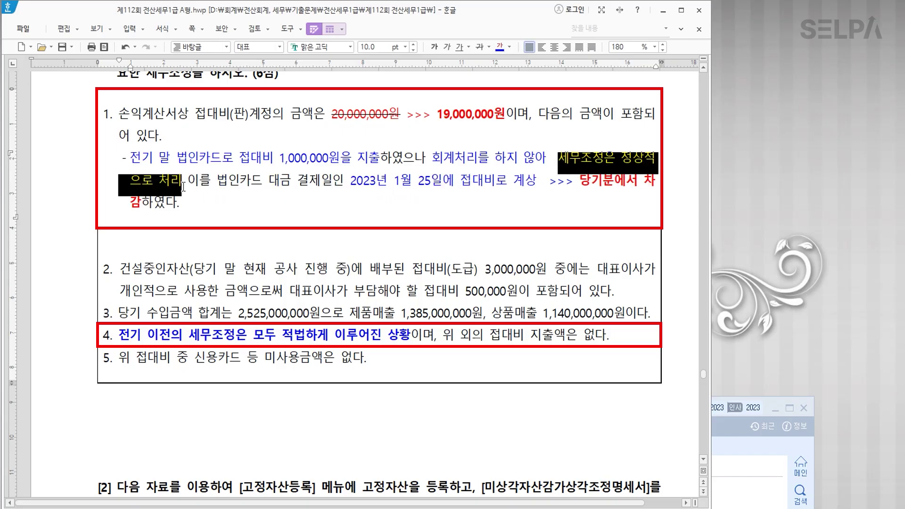
pyautogui.click(434, 48)
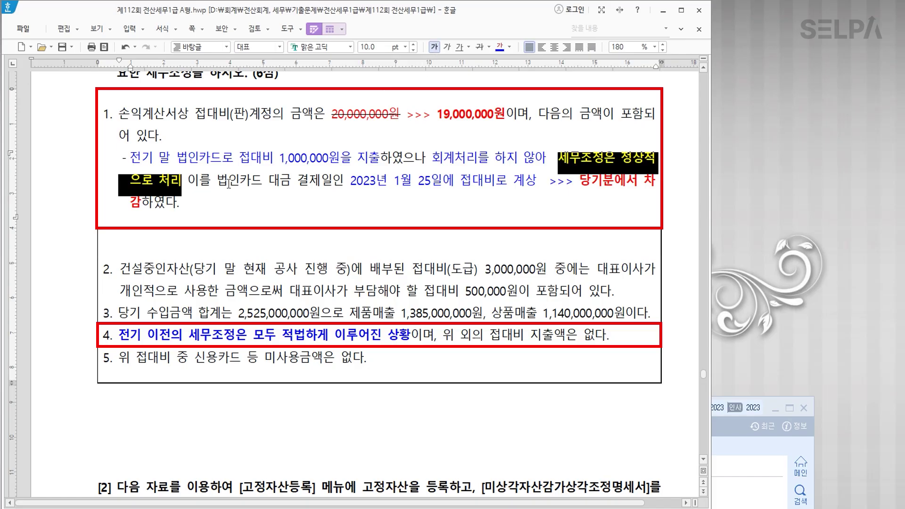
pyautogui.click(192, 180)
pyautogui.write('>> 소')
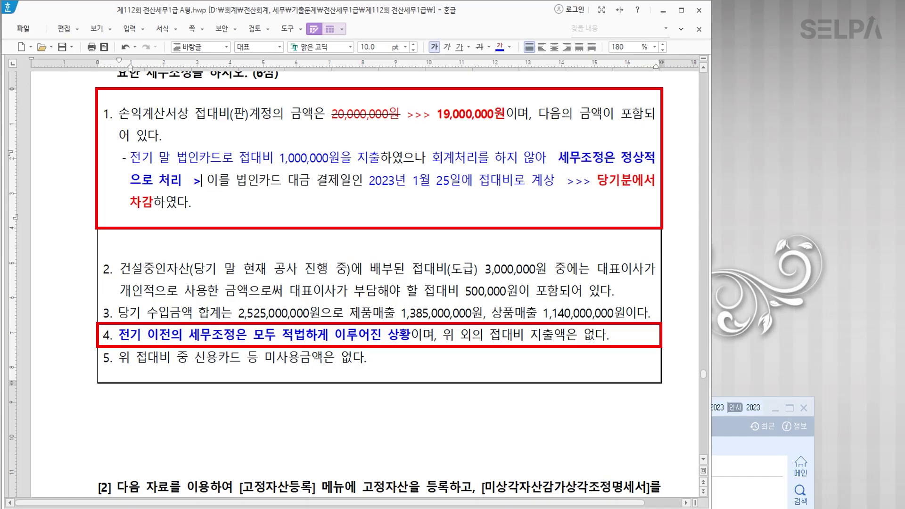
pyautogui.write('ㄴ금산입')
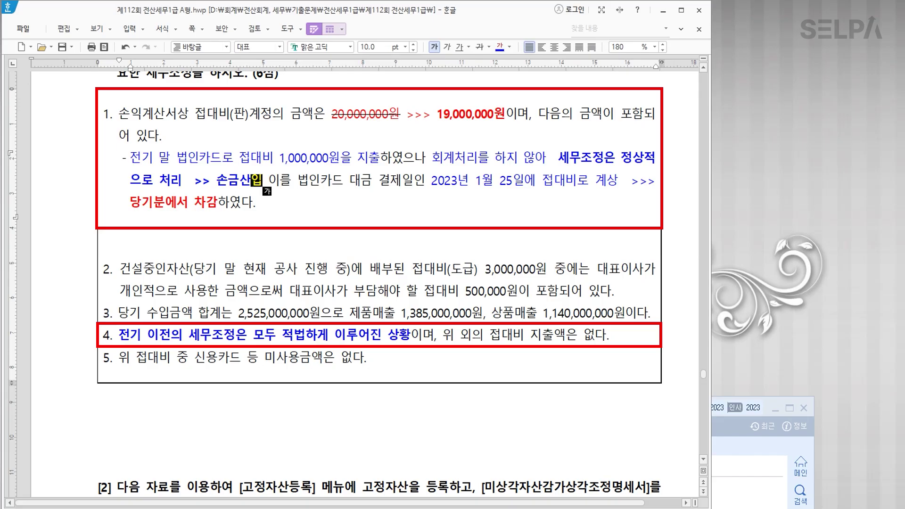
pyautogui.write('(유보발생')
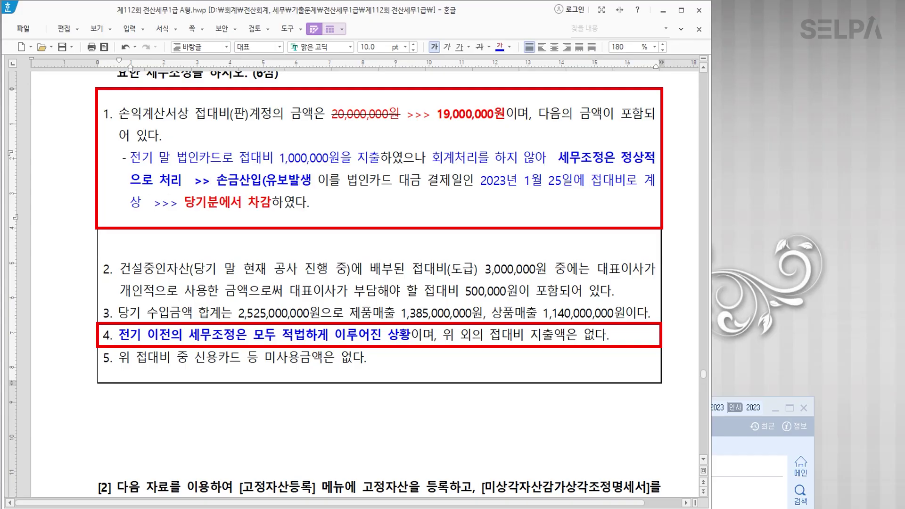
pyautogui.write(')')
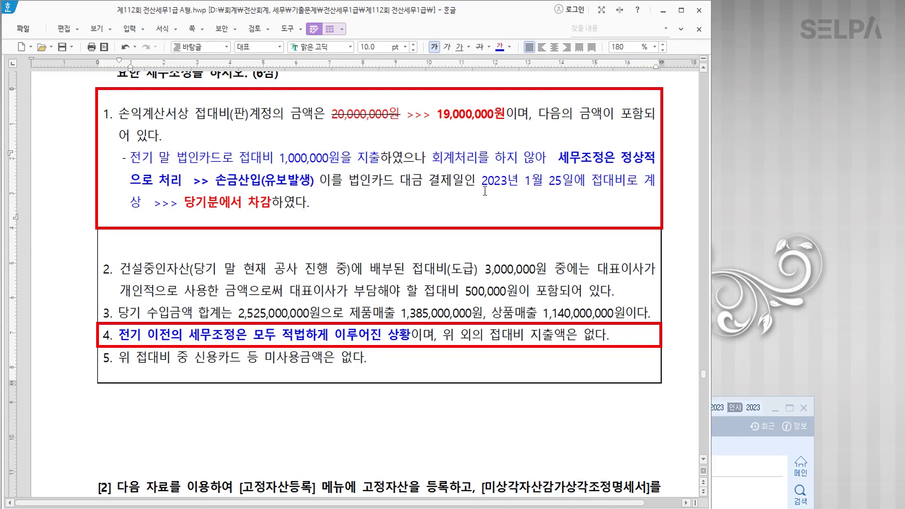
# Add '>> 손금불산입(유보감소)' after 당기분에서 차감 and delete the empty line below item 1.
pyautogui.click(273, 202)
pyautogui.write('>>')
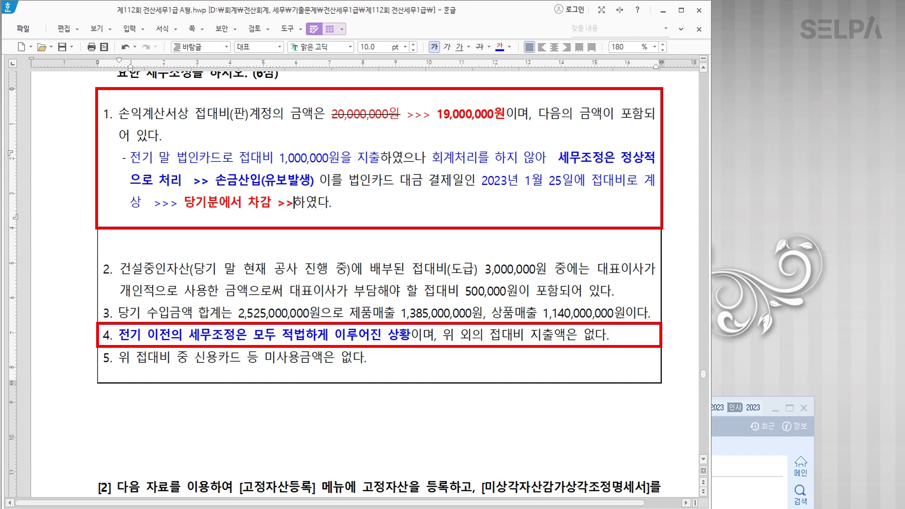
pyautogui.write(' 손')
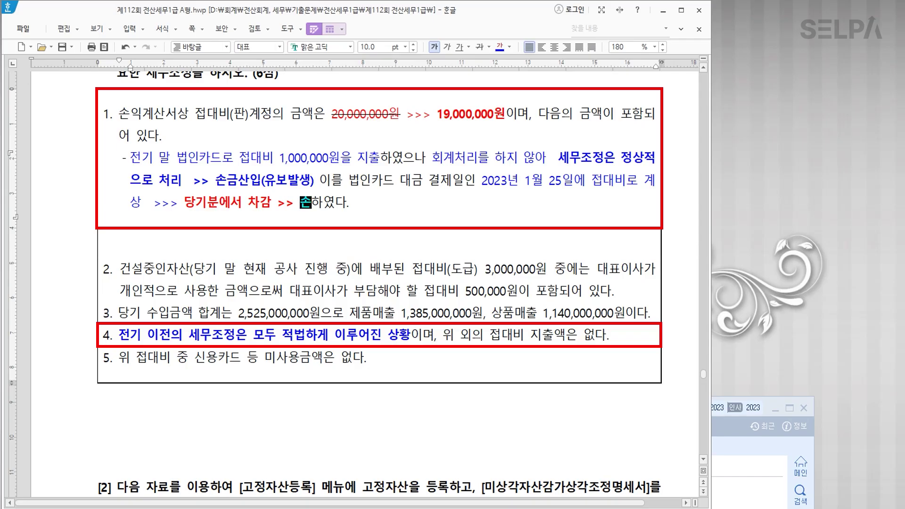
pyautogui.write('금불산입')
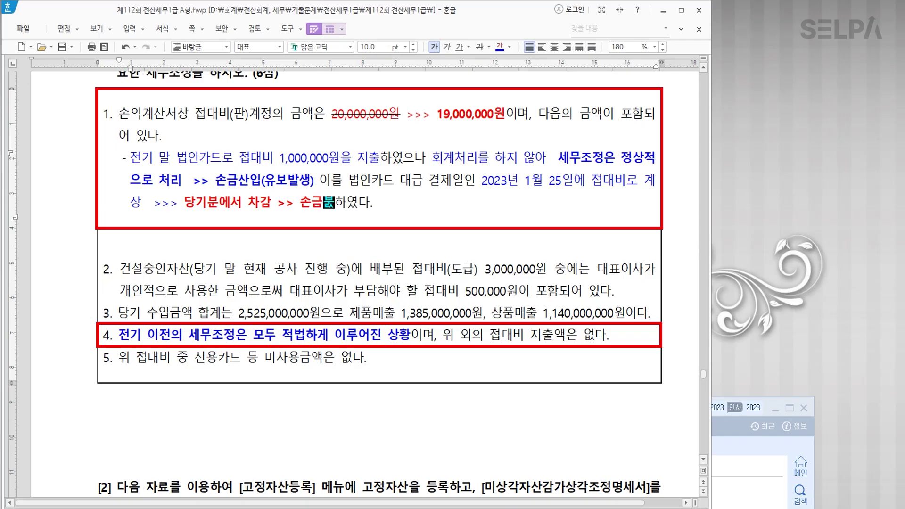
pyautogui.write('(유보')
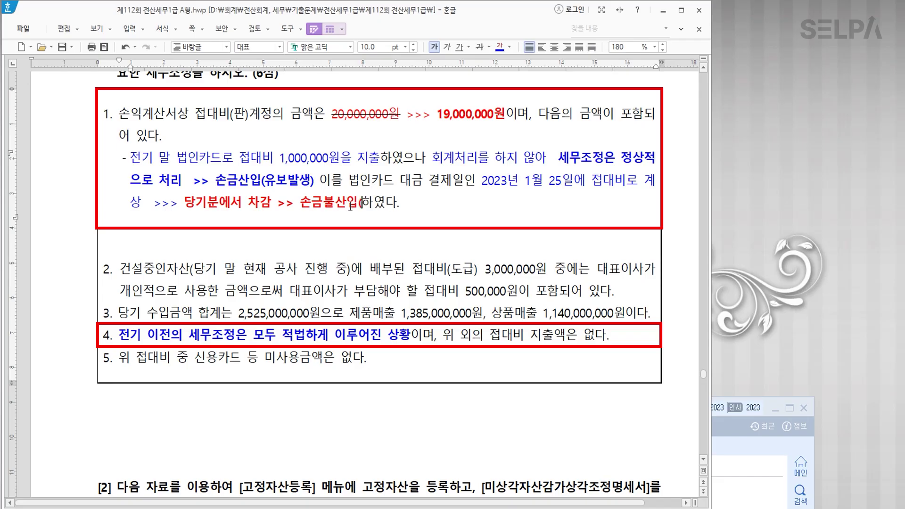
pyautogui.write('감소')
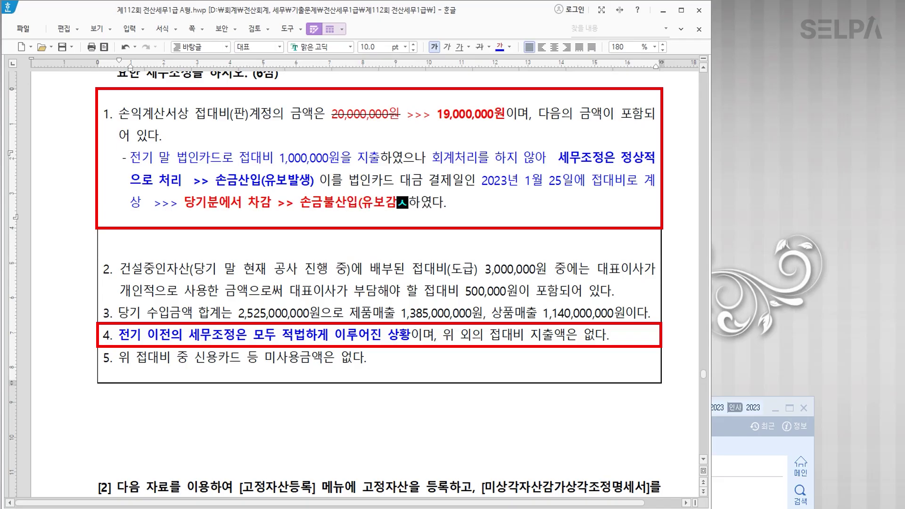
pyautogui.write(')')
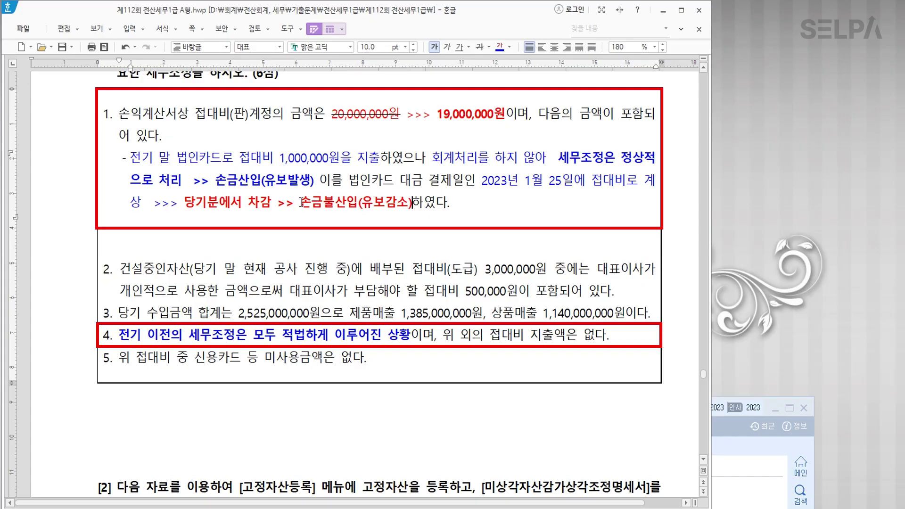
pyautogui.click(325, 233)
pyautogui.press('BackSpace')
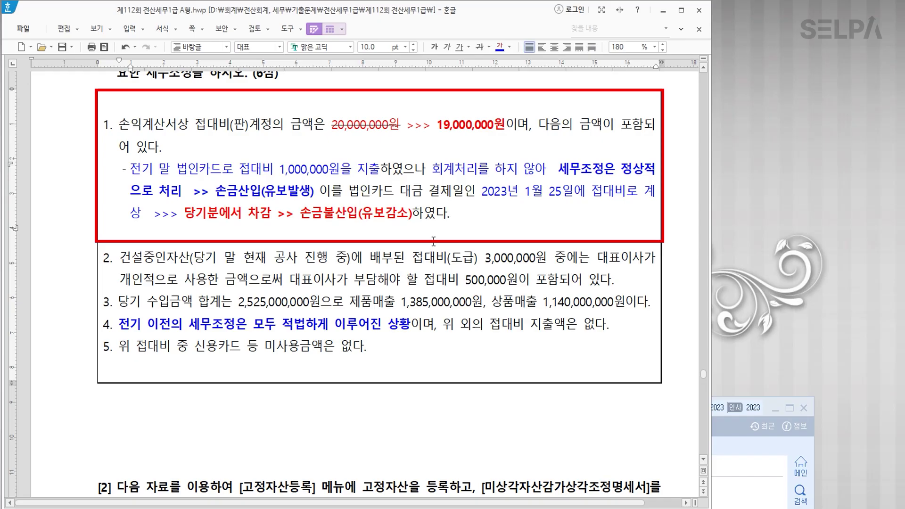
pyautogui.press('Hangul')
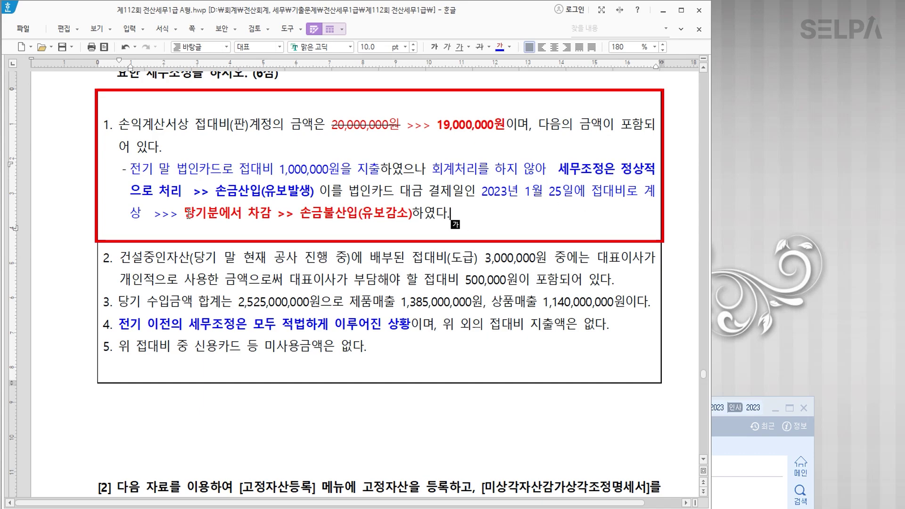
pyautogui.moveTo(215, 190); pyautogui.dragTo(315, 191)
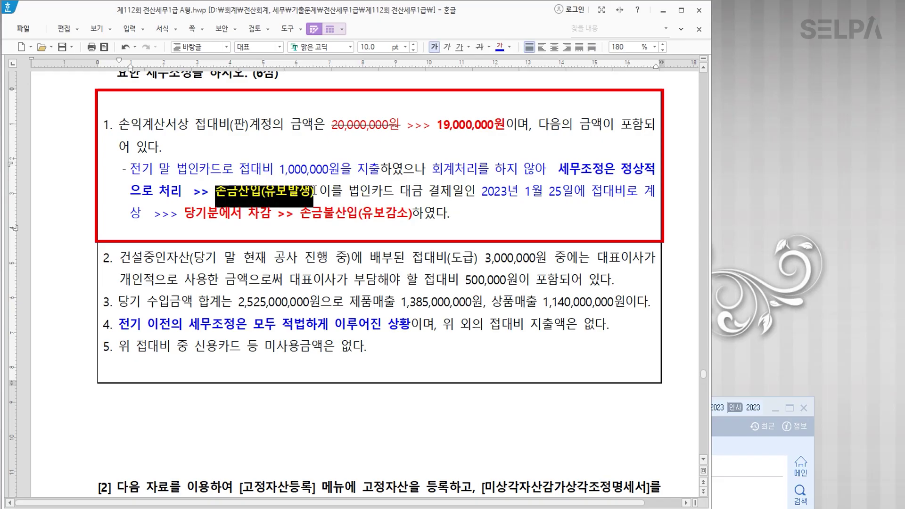
pyautogui.click(289, 205)
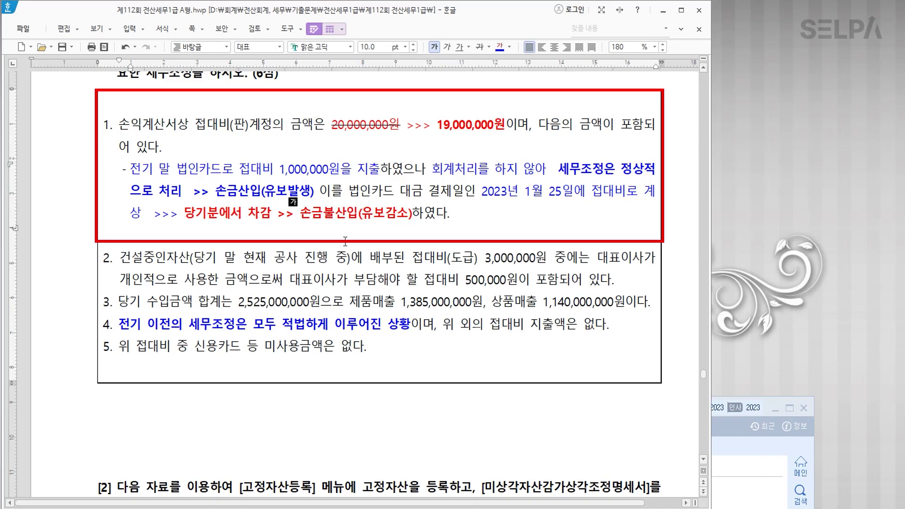
pyautogui.click(235, 258)
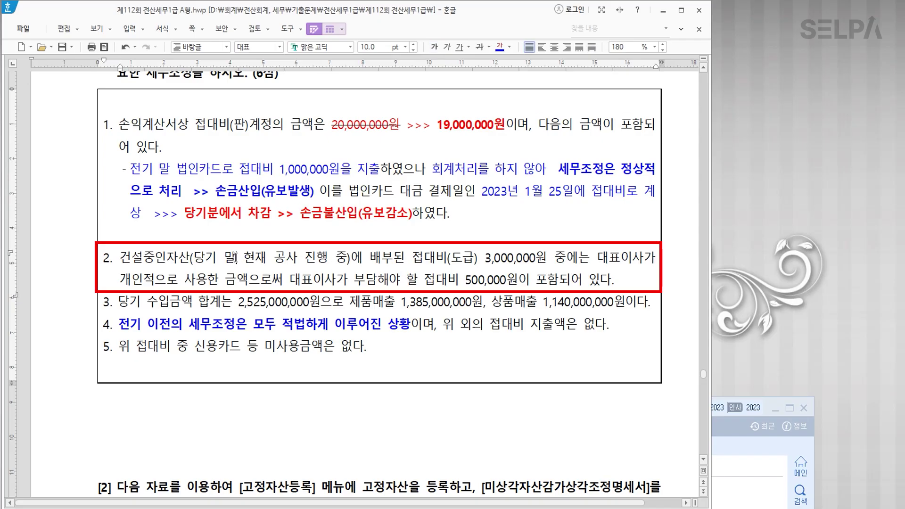
# Colour 건설중인자산 and 접대비(도급) 3,000,000원 blue, and bold 대표이사가 개인적으로 사용한 금액.
pyautogui.moveTo(120, 257); pyautogui.dragTo(190, 259)
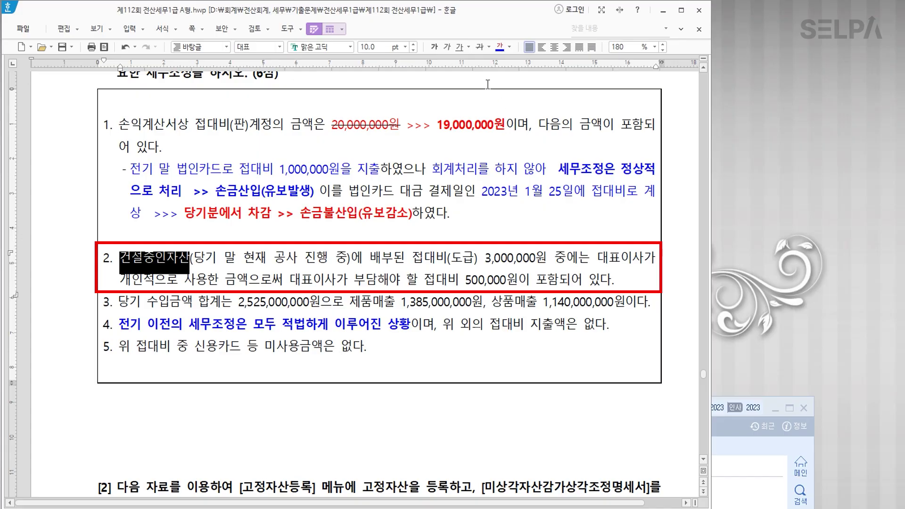
pyautogui.click(501, 47)
pyautogui.moveTo(415, 257); pyautogui.dragTo(546, 260)
pyautogui.click(500, 48)
pyautogui.moveTo(598, 258); pyautogui.dragTo(248, 283)
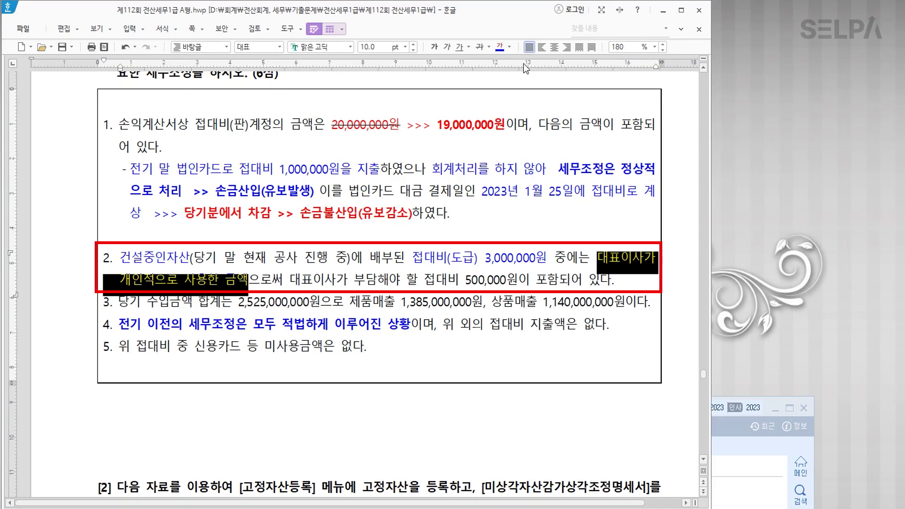
pyautogui.click(435, 47)
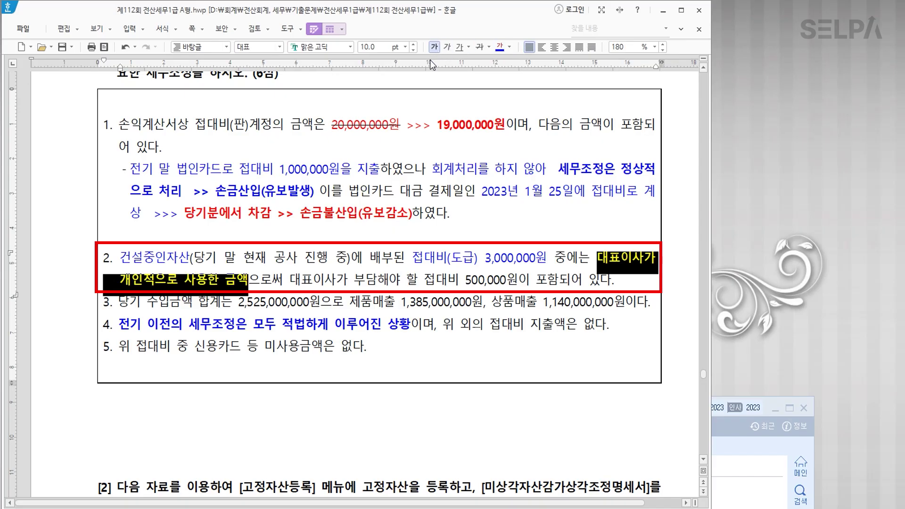
# Add '>> 손금불산입(상여)' after 금액 and colour 500,000원 red.
pyautogui.click(249, 284)
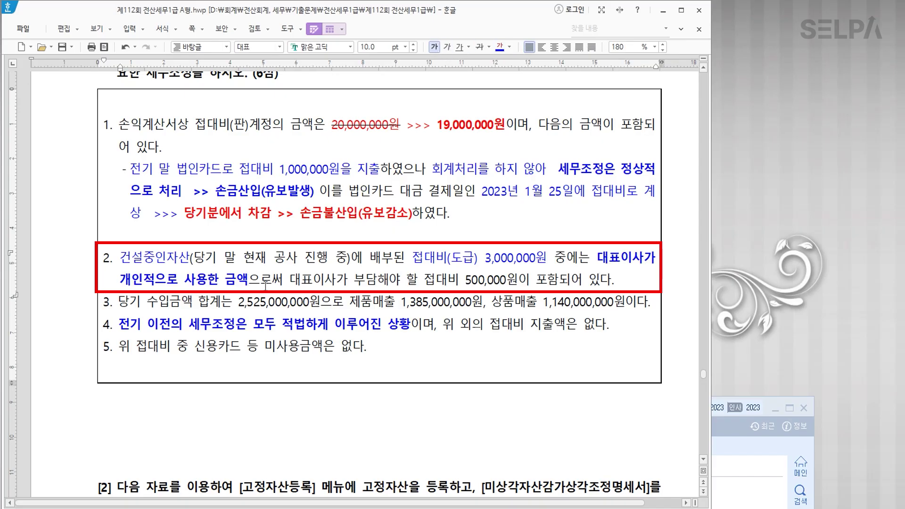
pyautogui.write('>>')
pyautogui.write(' 손금불산')
pyautogui.write('입')
pyautogui.write('(상여')
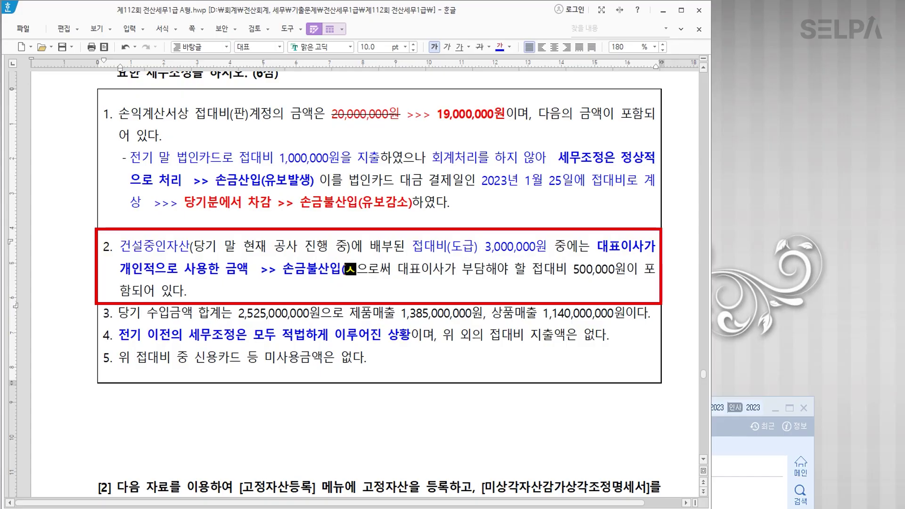
pyautogui.write(')')
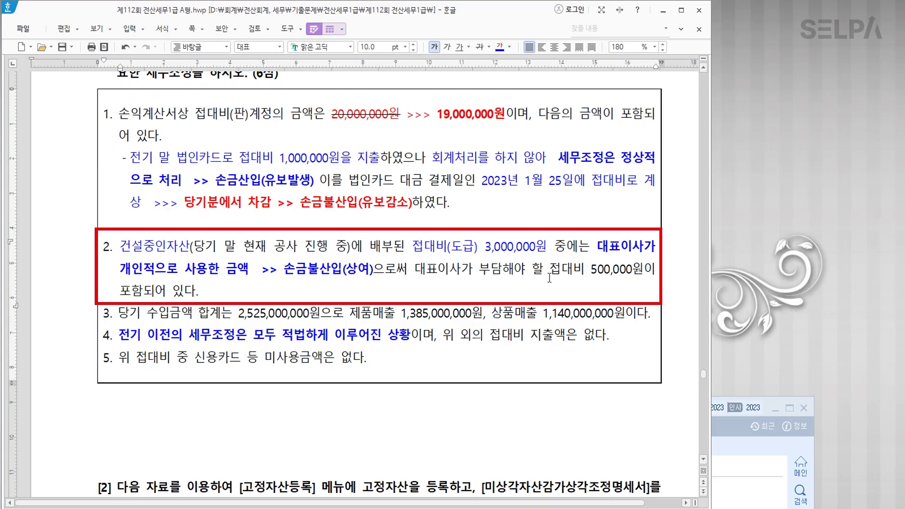
pyautogui.moveTo(589, 274); pyautogui.dragTo(644, 271)
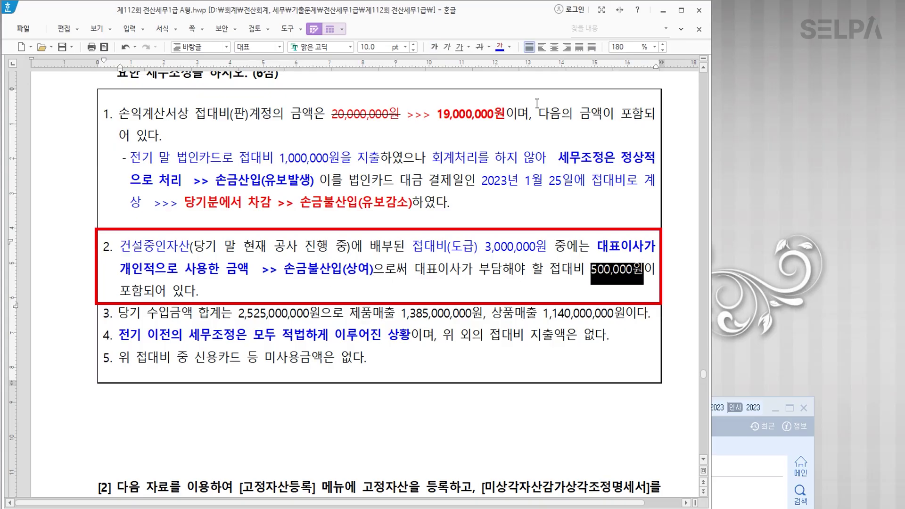
pyautogui.click(509, 46)
pyautogui.click(519, 97)
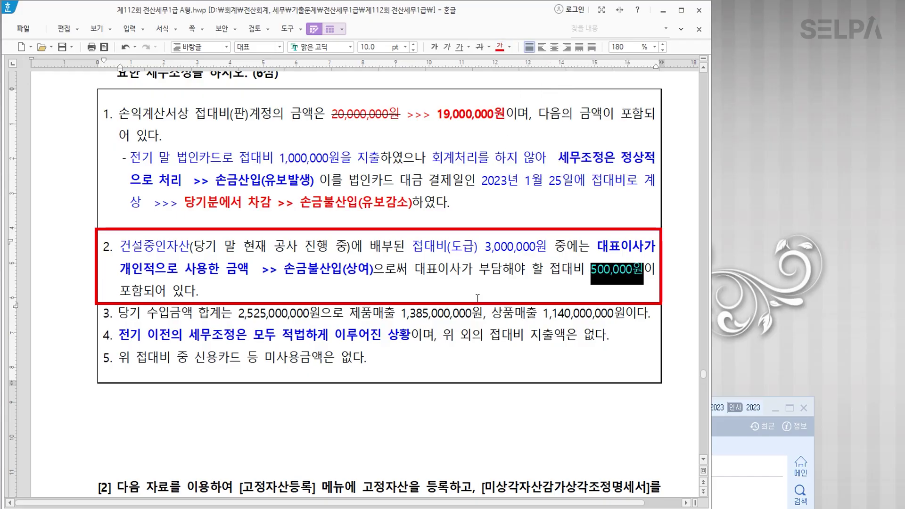
pyautogui.click(452, 289)
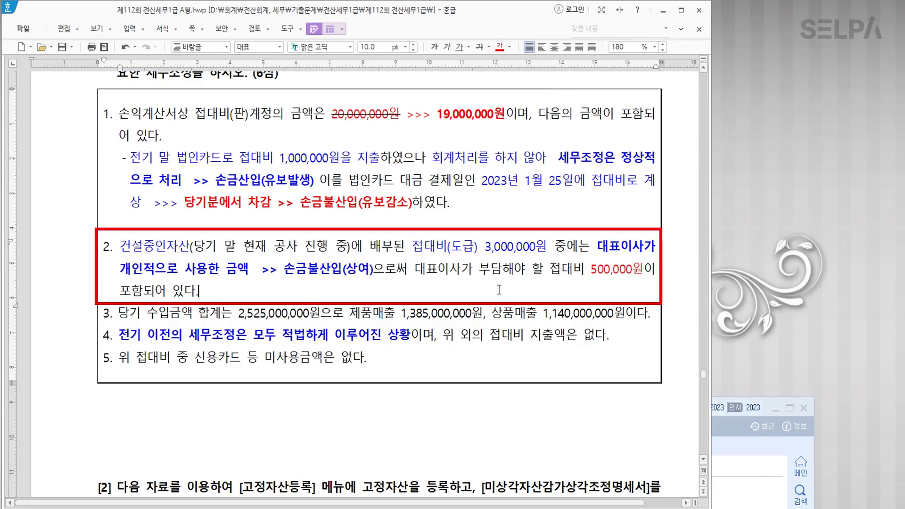
# Make item 2's opening phrase through 배부 bold blue.
pyautogui.moveTo(413, 246); pyautogui.dragTo(549, 249)
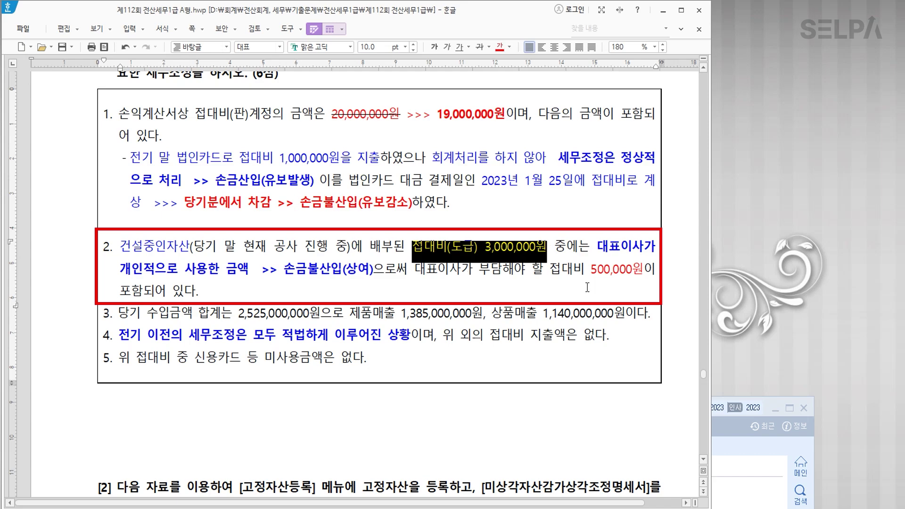
pyautogui.click(609, 279)
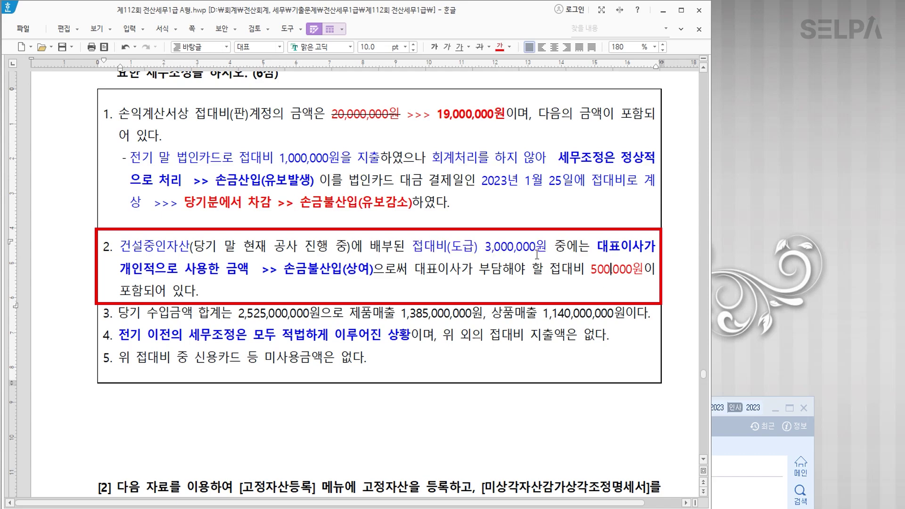
pyautogui.moveTo(128, 253); pyautogui.dragTo(391, 253)
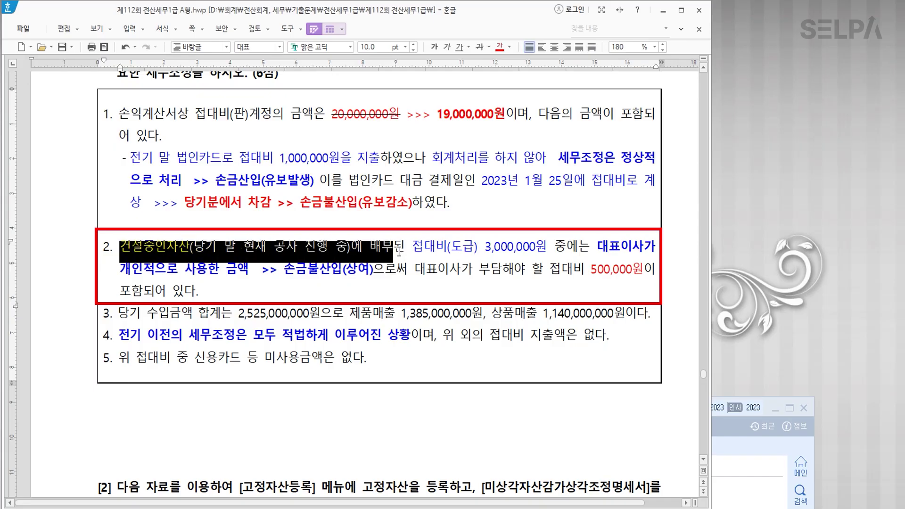
pyautogui.click(510, 48)
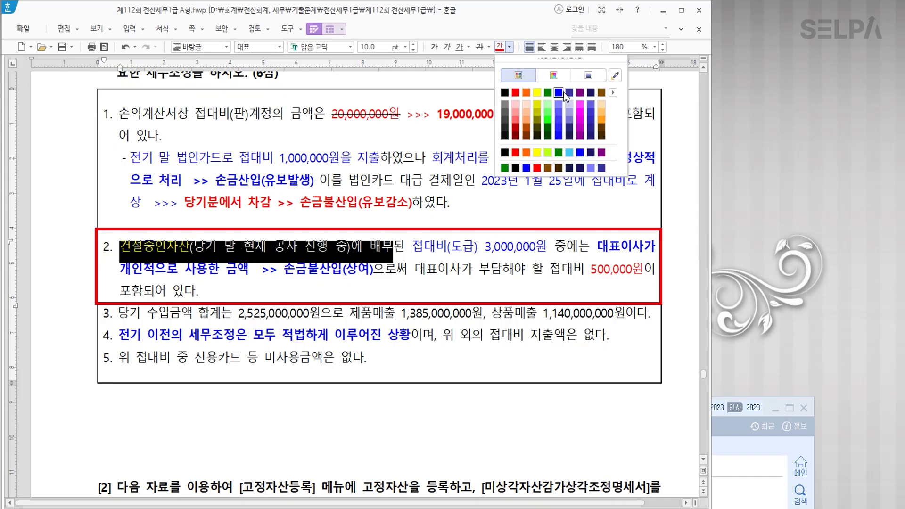
pyautogui.click(563, 93)
pyautogui.click(434, 47)
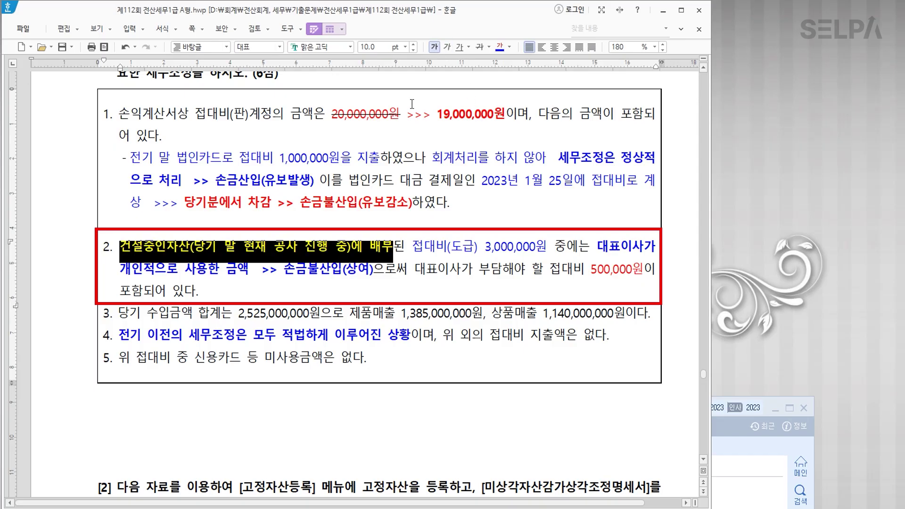
pyautogui.click(267, 254)
# Type '>> 손금산입(유보발생)' after 배부 and add two blank lines below item 2.
pyautogui.moveTo(591, 273); pyautogui.dragTo(643, 276)
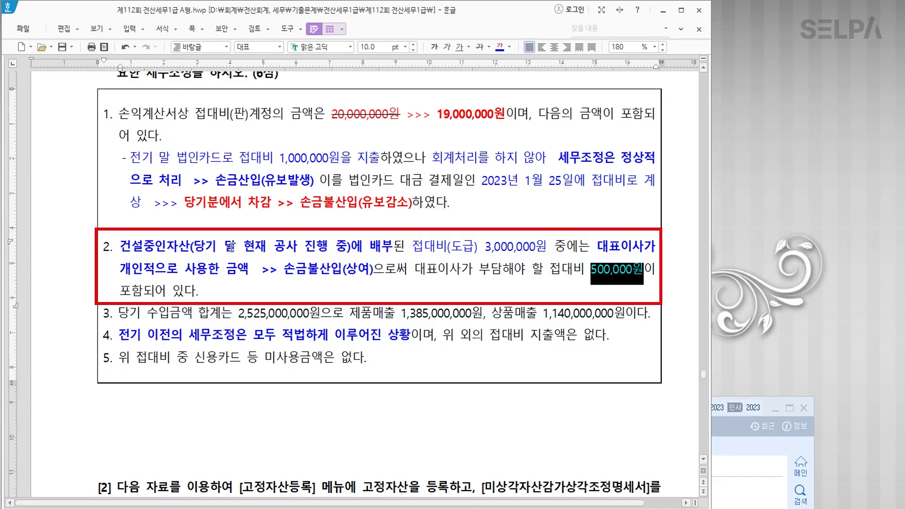
pyautogui.click(387, 246)
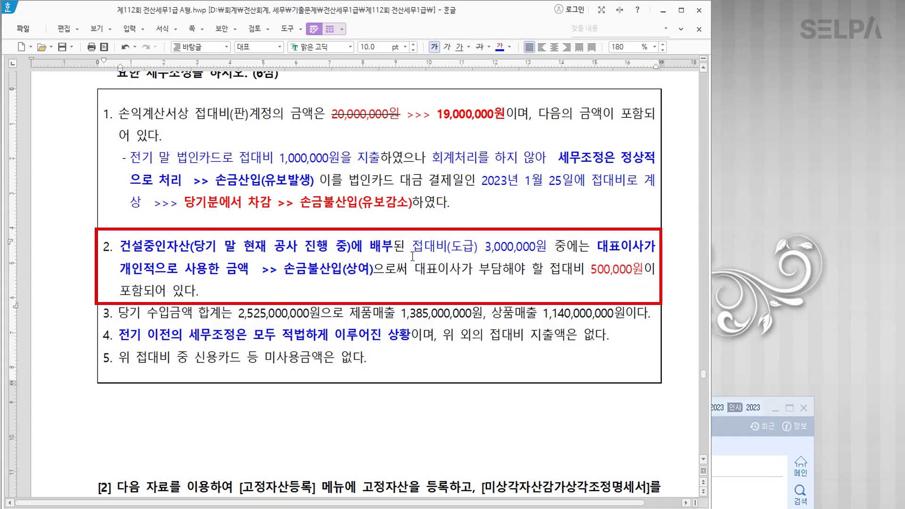
pyautogui.write('>>')
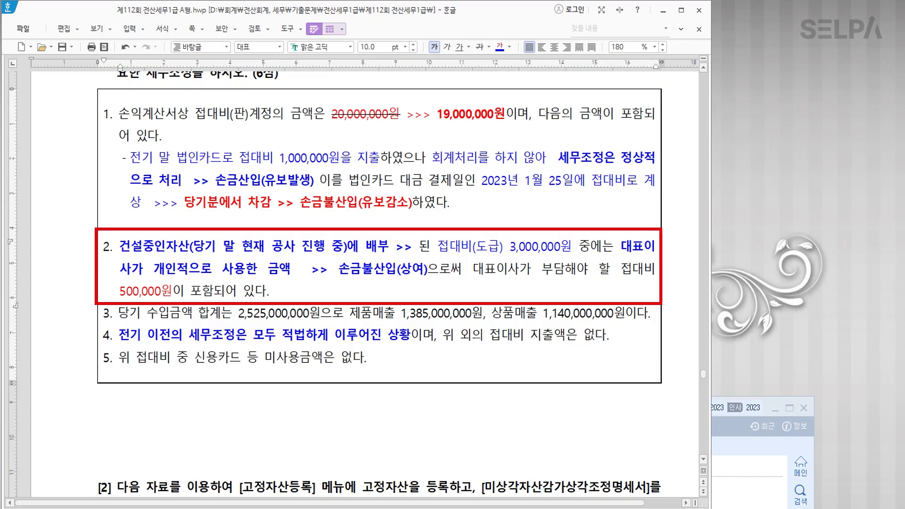
pyautogui.press('Hangul')
pyautogui.write('손금산')
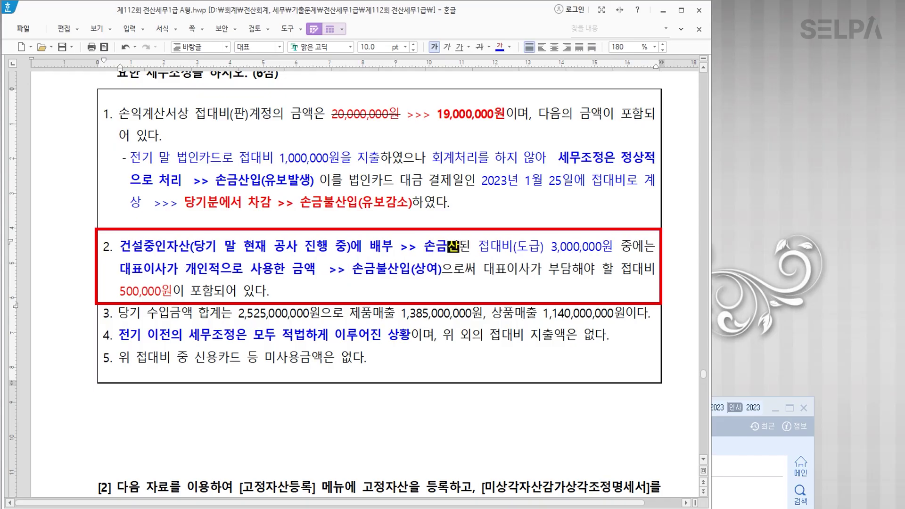
pyautogui.write('입')
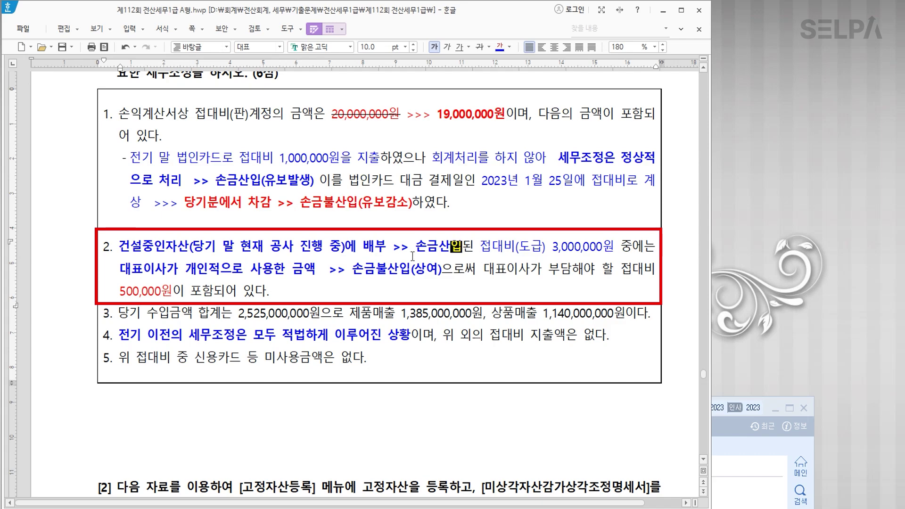
pyautogui.write('(')
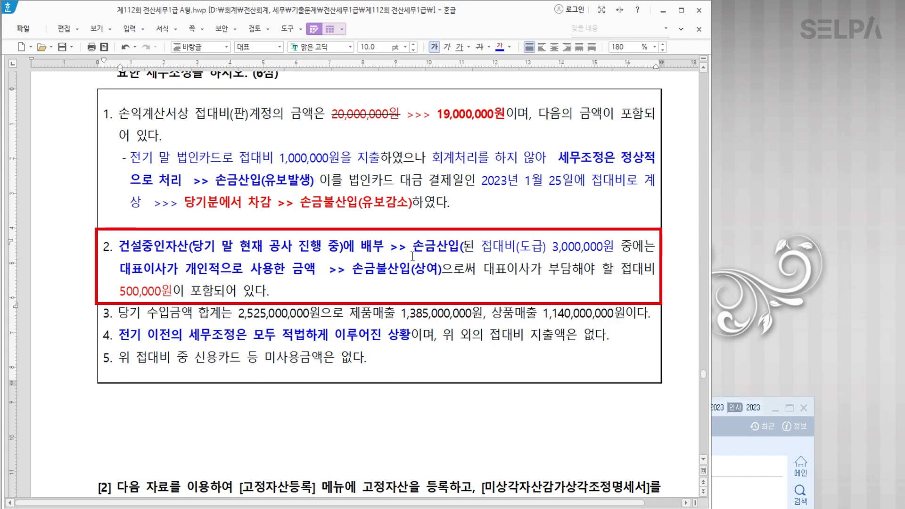
pyautogui.write('유보발생')
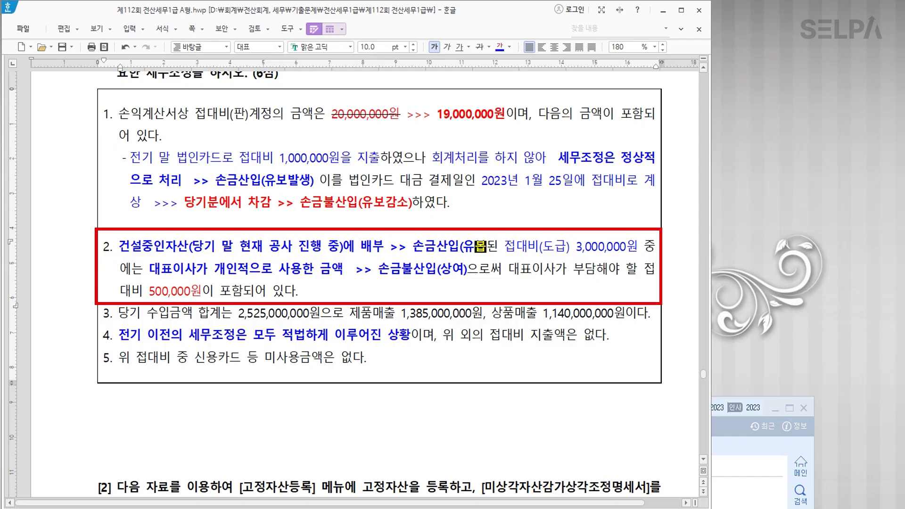
pyautogui.write(')')
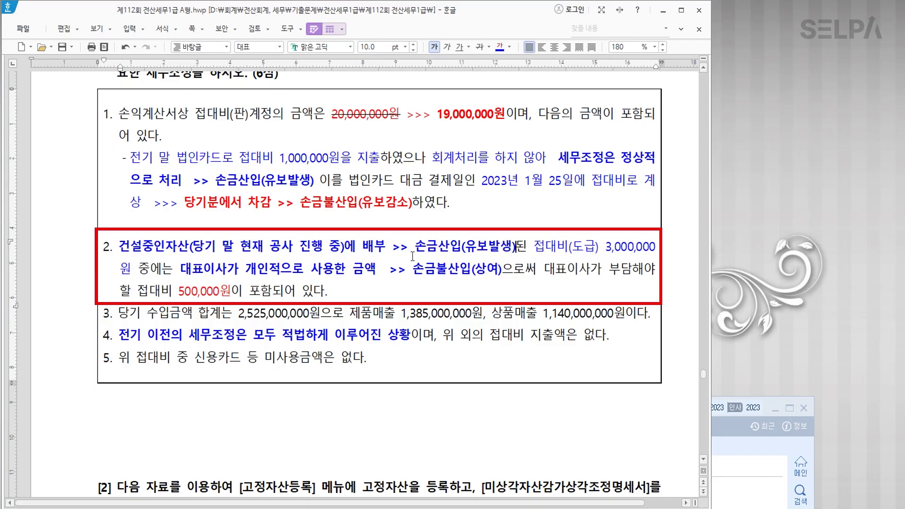
pyautogui.click(328, 291)
pyautogui.press('Return')
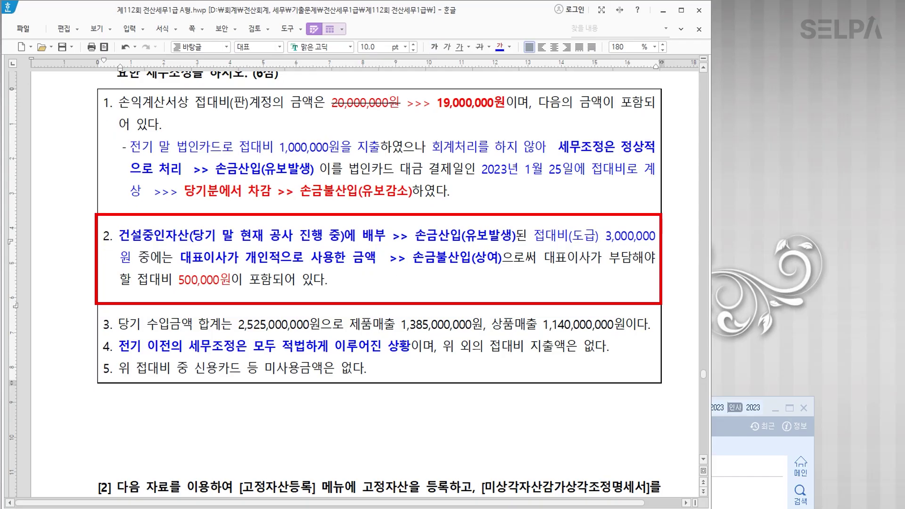
pyautogui.press('Return')
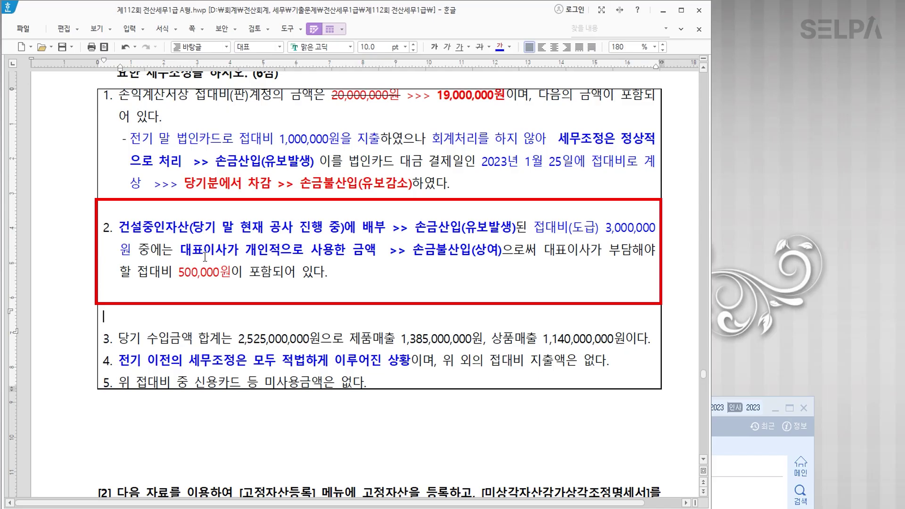
# Colour the 손금불산입(상여) note in item 2 red.
pyautogui.click(183, 252)
pyautogui.moveTo(183, 252); pyautogui.dragTo(368, 254)
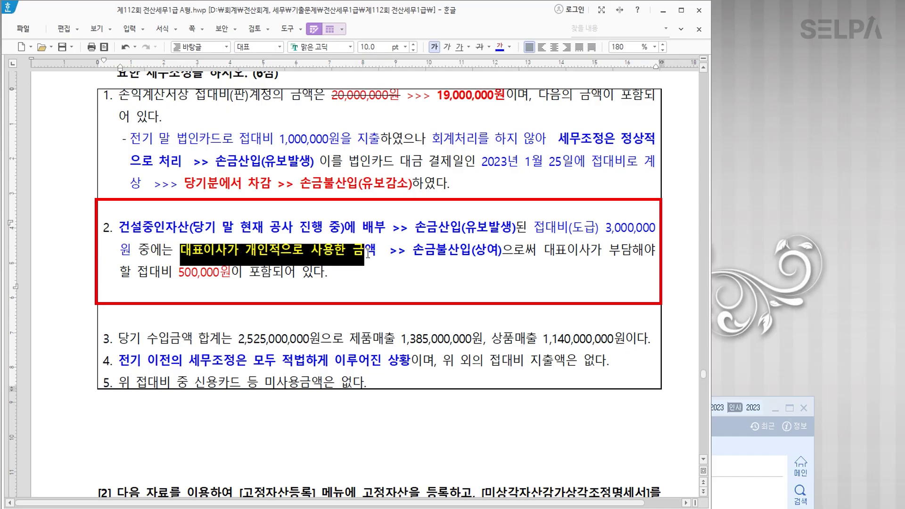
pyautogui.click(219, 279)
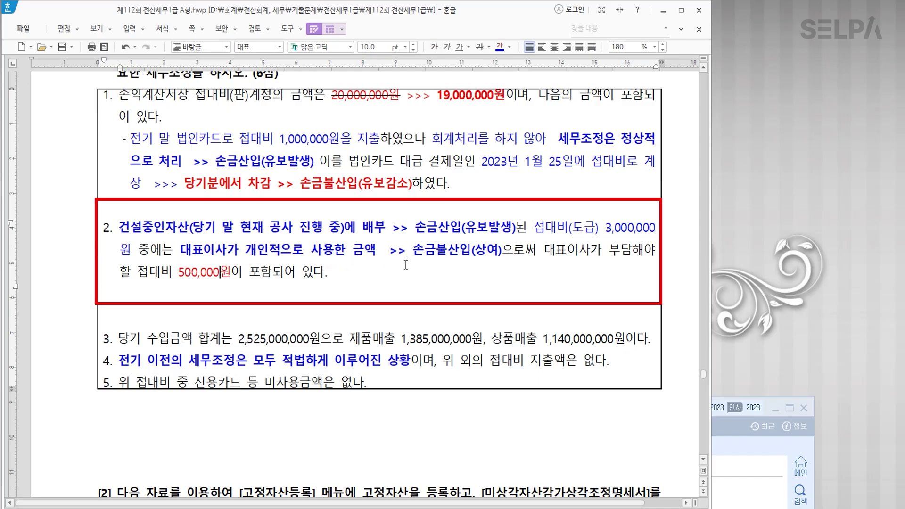
pyautogui.moveTo(407, 254); pyautogui.dragTo(507, 258)
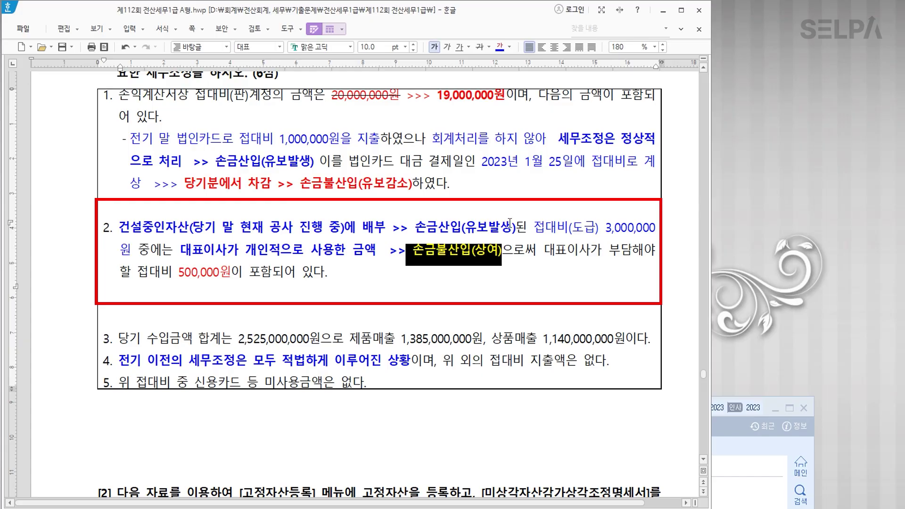
pyautogui.click(509, 46)
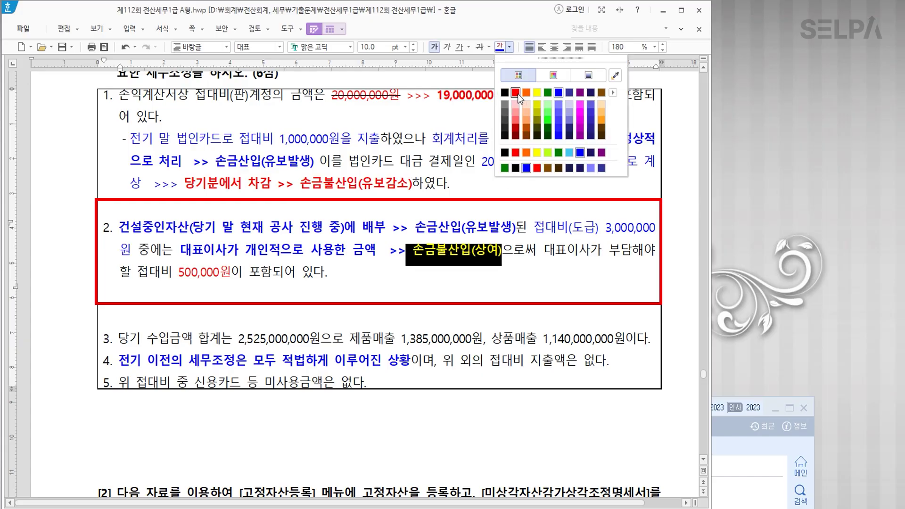
pyautogui.click(518, 95)
pyautogui.click(475, 288)
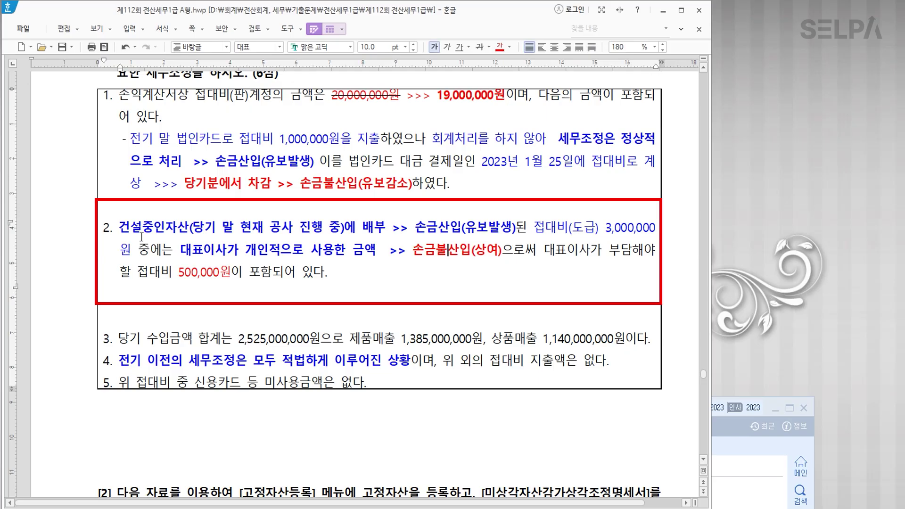
# Colour the 손금산입(유보발생) note in item 2 red.
pyautogui.moveTo(119, 227); pyautogui.dragTo(191, 228)
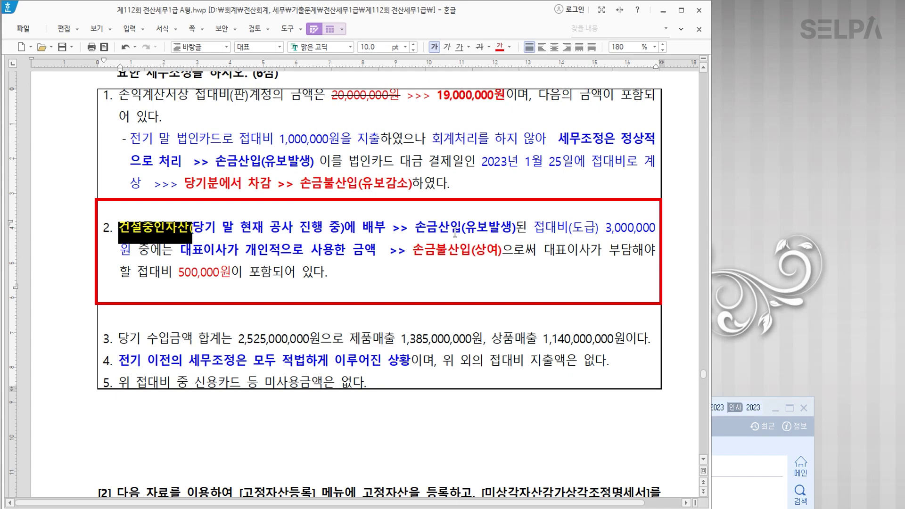
pyautogui.moveTo(415, 229); pyautogui.dragTo(457, 224)
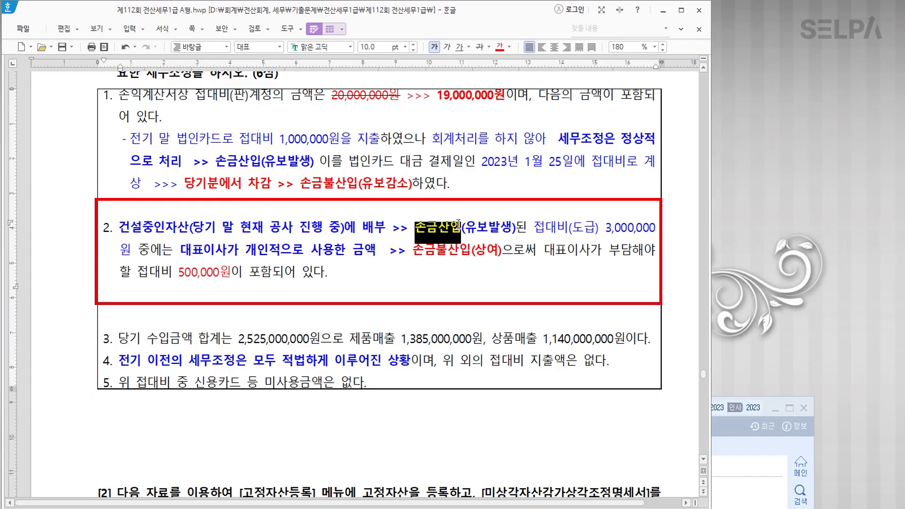
pyautogui.moveTo(458, 224); pyautogui.dragTo(520, 226)
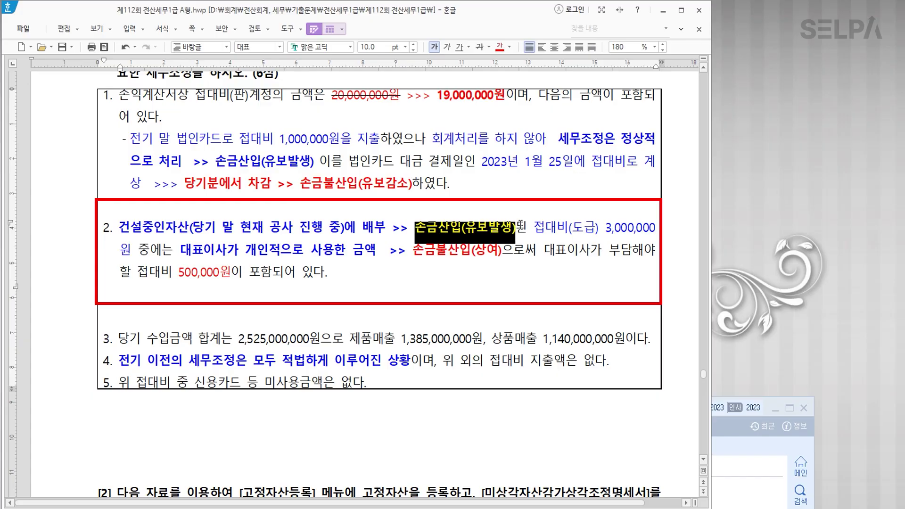
pyautogui.click(500, 48)
pyautogui.click(471, 297)
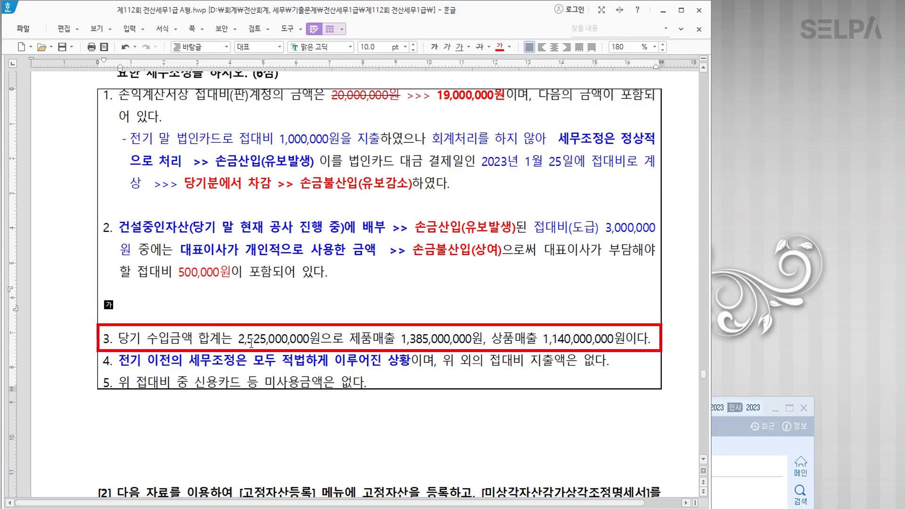
# Add a new line reading '한도초과 >>> 손금불산입' below item 5.
pyautogui.click(398, 341)
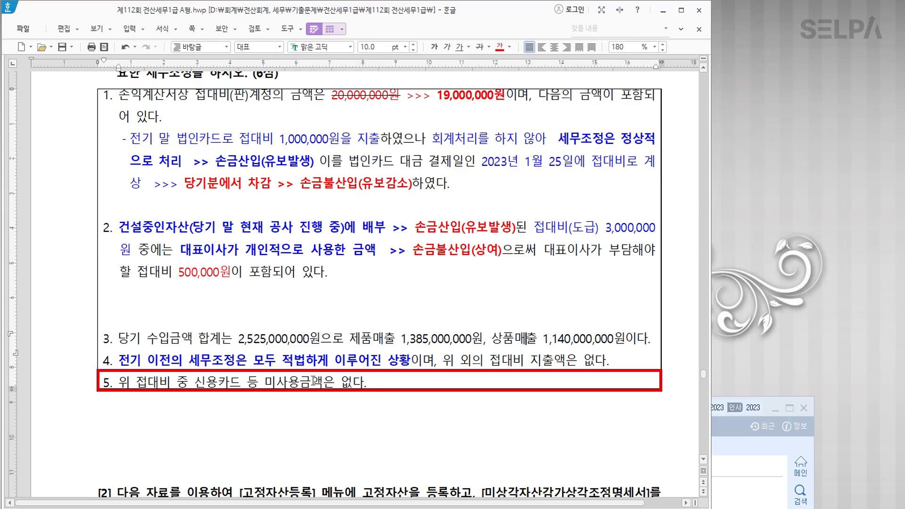
pyautogui.click(386, 383)
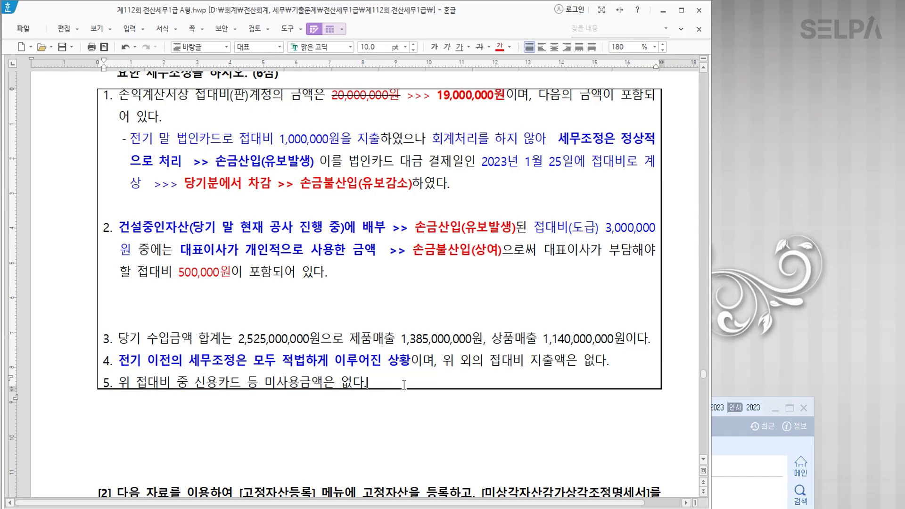
pyautogui.press('Return')
pyautogui.press('Return')
pyautogui.write('한도초과  >>>ths')
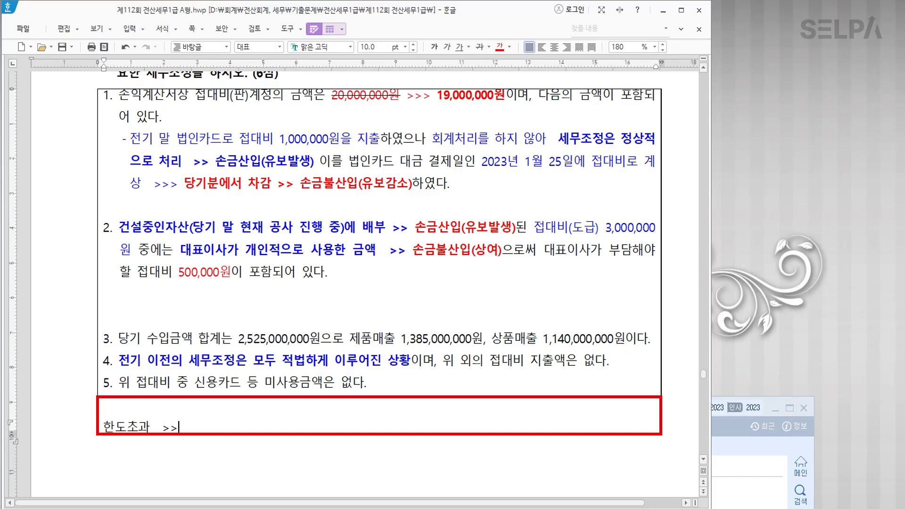
pyautogui.press('BackSpace')
pyautogui.press('BackSpace')
pyautogui.press('BackSpace')
pyautogui.write('손금불산입')
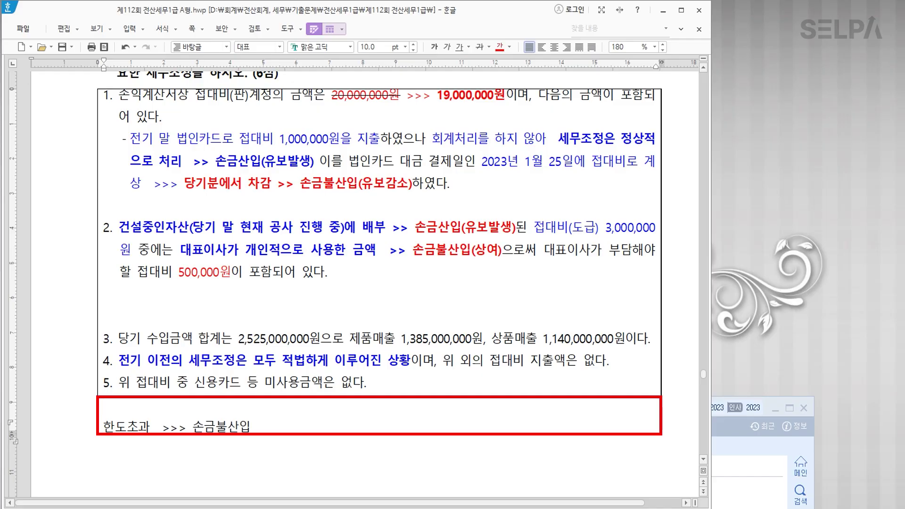
pyautogui.press('Return')
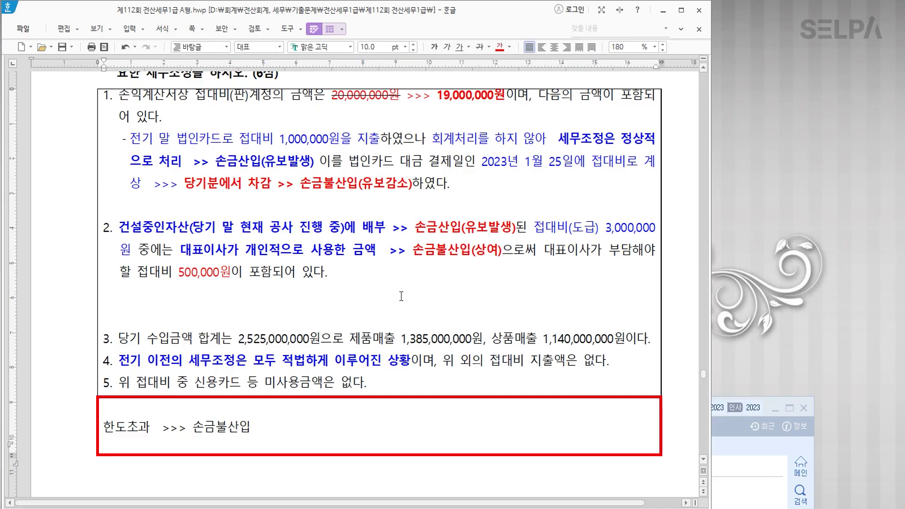
# Colour the new 한도초과 >>> 손금불산입 note blue.
pyautogui.moveTo(257, 426); pyautogui.dragTo(109, 417)
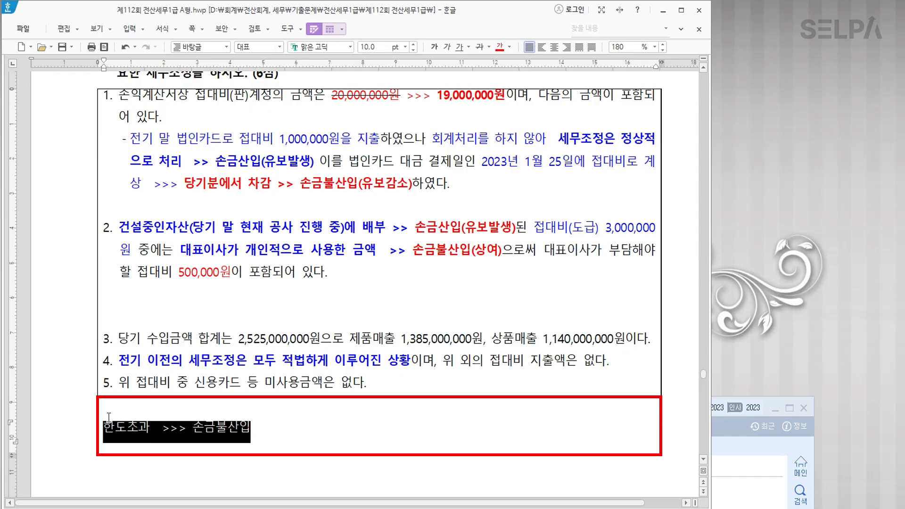
pyautogui.click(512, 47)
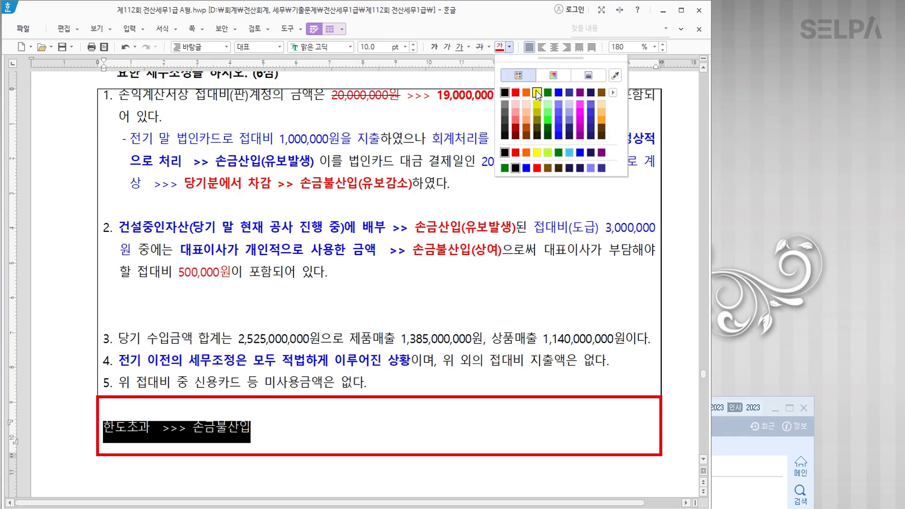
pyautogui.click(559, 93)
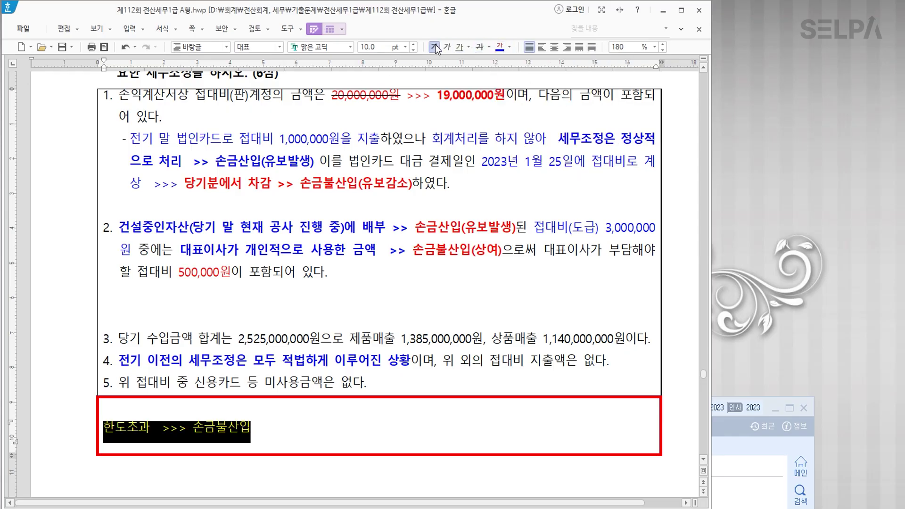
pyautogui.click(496, 295)
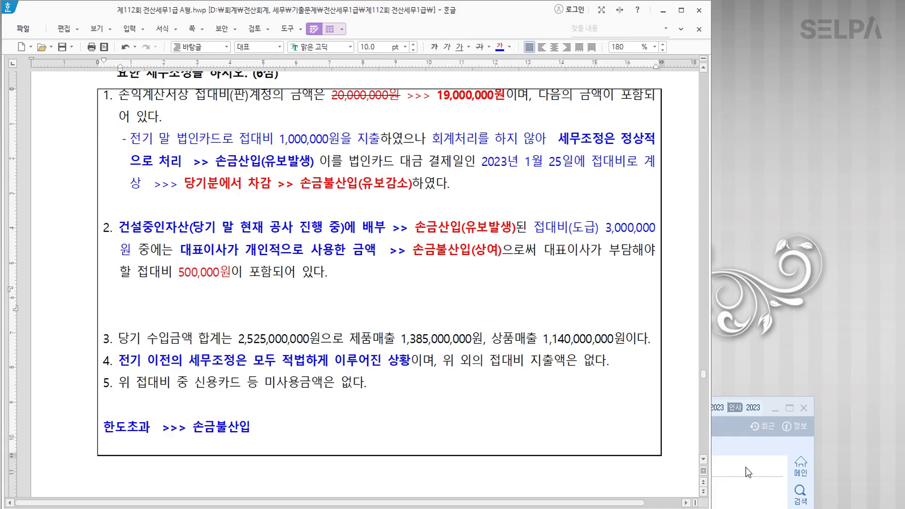
pyautogui.click(746, 468)
# Reload the book amounts into the statement and confirm the 2,525,000,000 revenue total.
pyautogui.moveTo(420, 406); pyautogui.dragTo(405, 154)
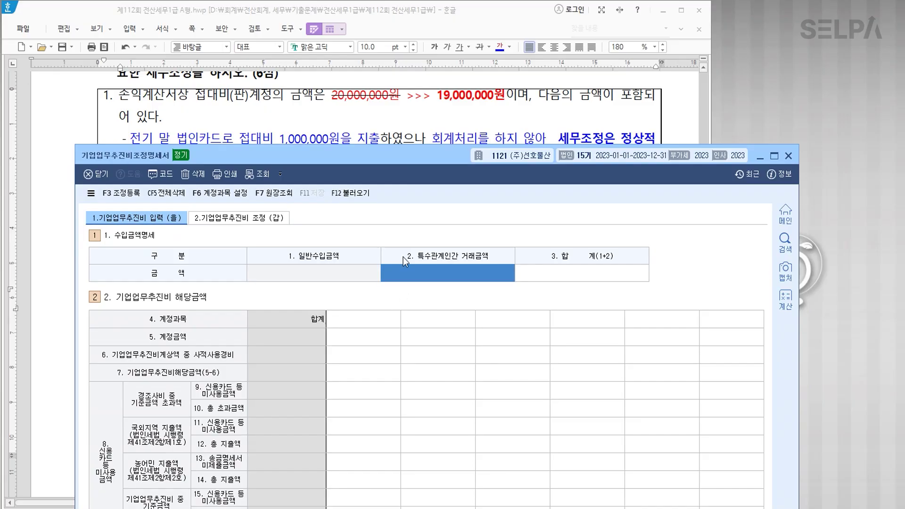
pyautogui.click(358, 196)
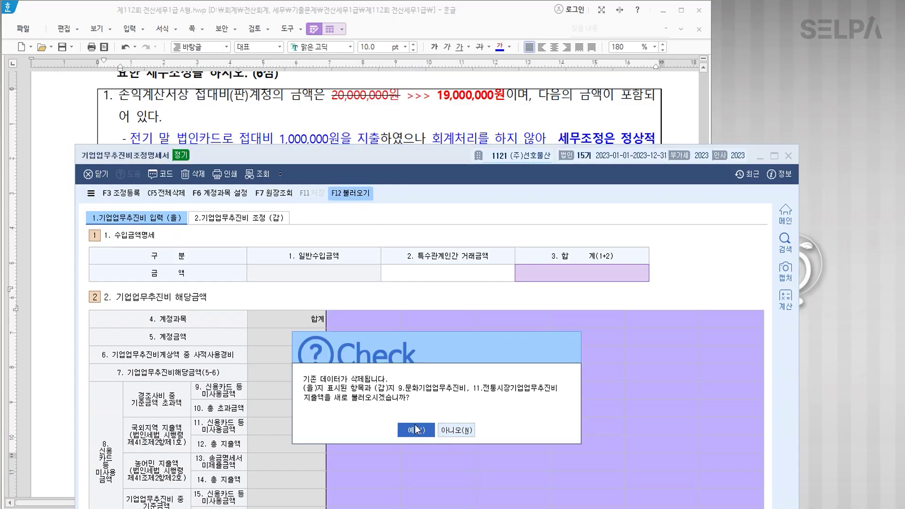
pyautogui.click(525, 427)
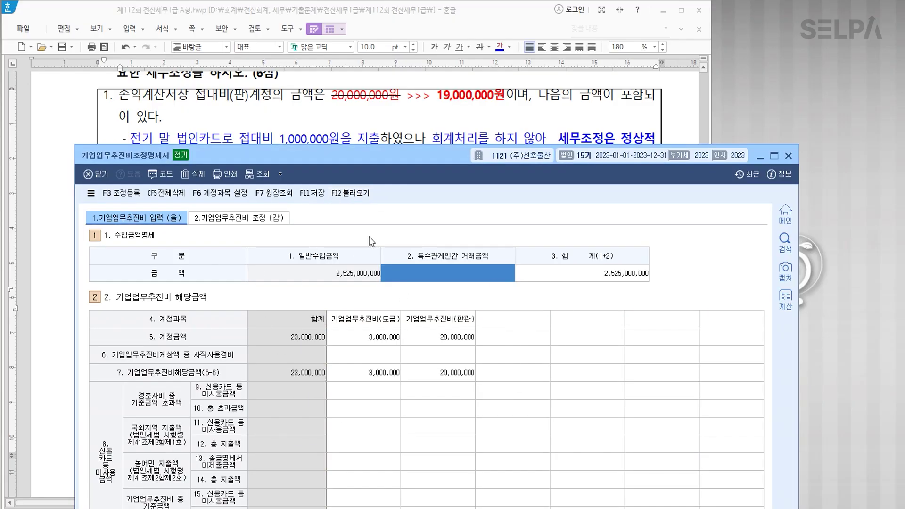
pyautogui.moveTo(367, 155); pyautogui.dragTo(358, 379)
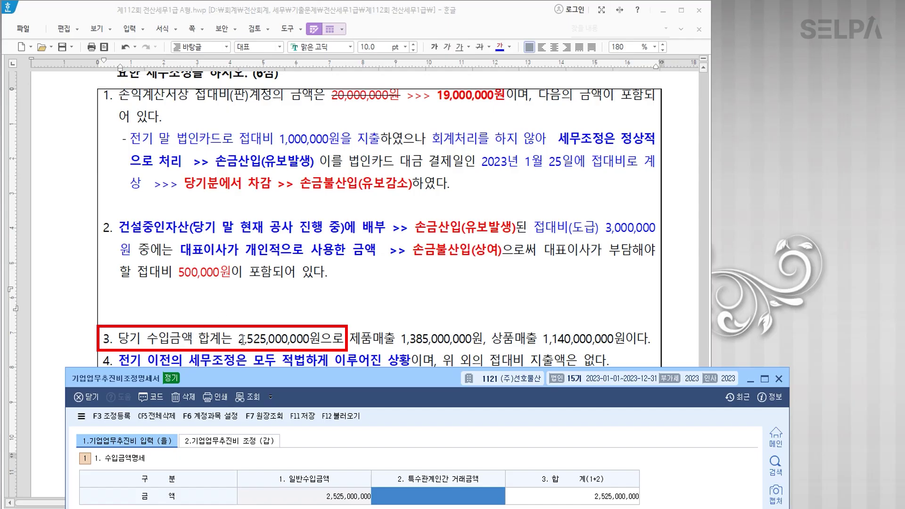
pyautogui.moveTo(392, 379); pyautogui.dragTo(365, 114)
pyautogui.click(593, 244)
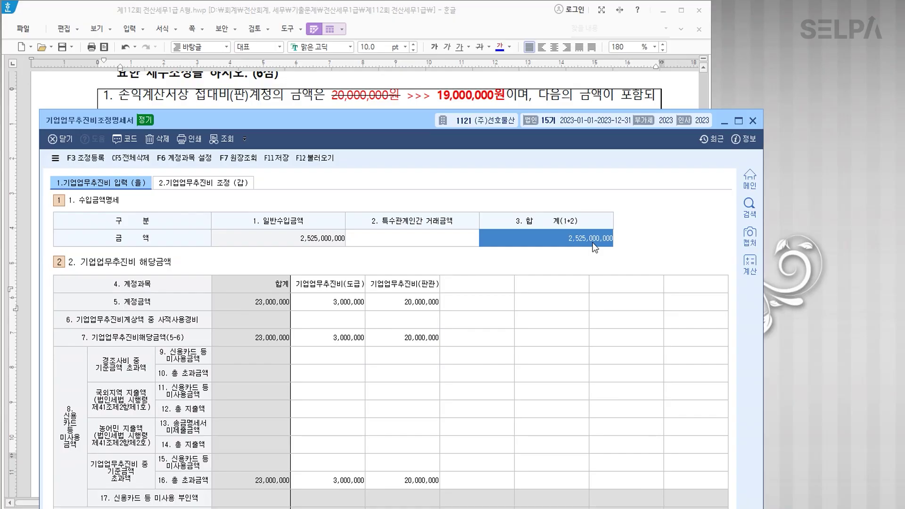
pyautogui.moveTo(385, 127); pyautogui.dragTo(408, 286)
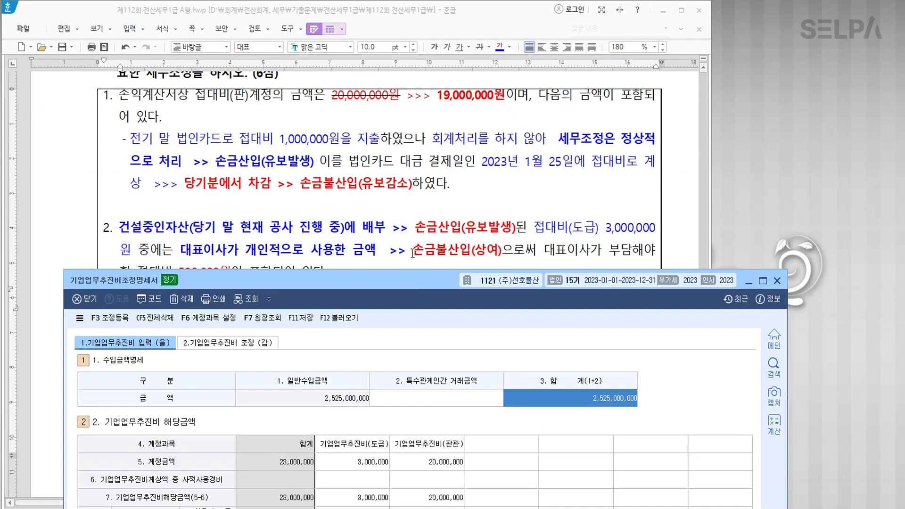
pyautogui.scroll(-1, 436, 231)
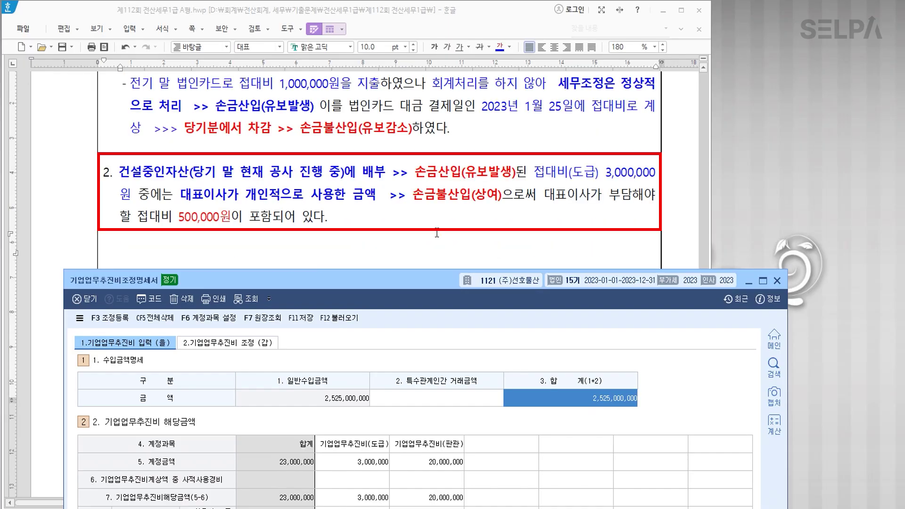
# Under 도급, enter 500,000 private use in row 6 and 2,500,000 in row 16.
pyautogui.click(378, 468)
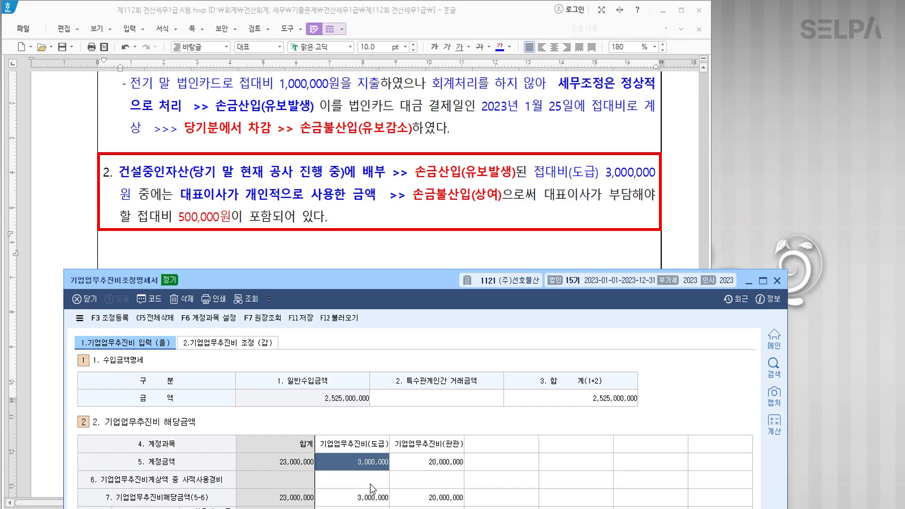
pyautogui.click(370, 481)
pyautogui.write('0000')
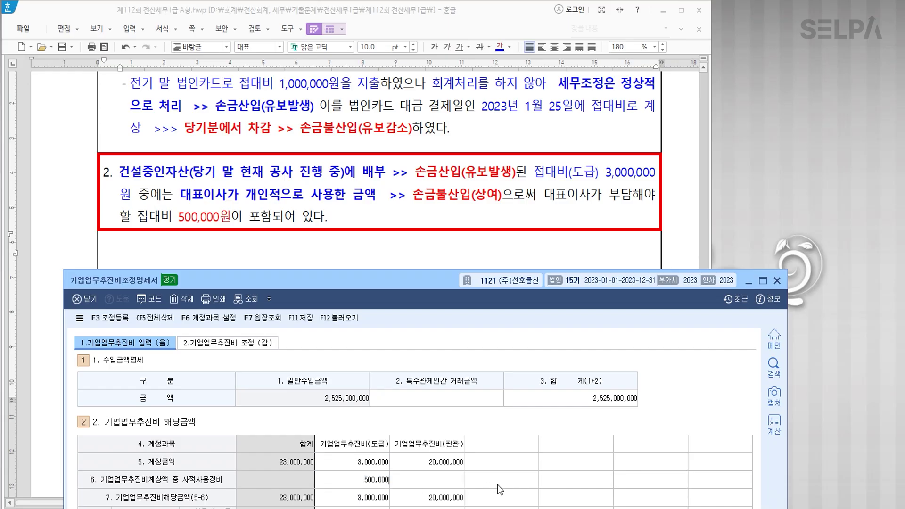
pyautogui.press('Return')
pyautogui.moveTo(383, 282); pyautogui.dragTo(371, 39)
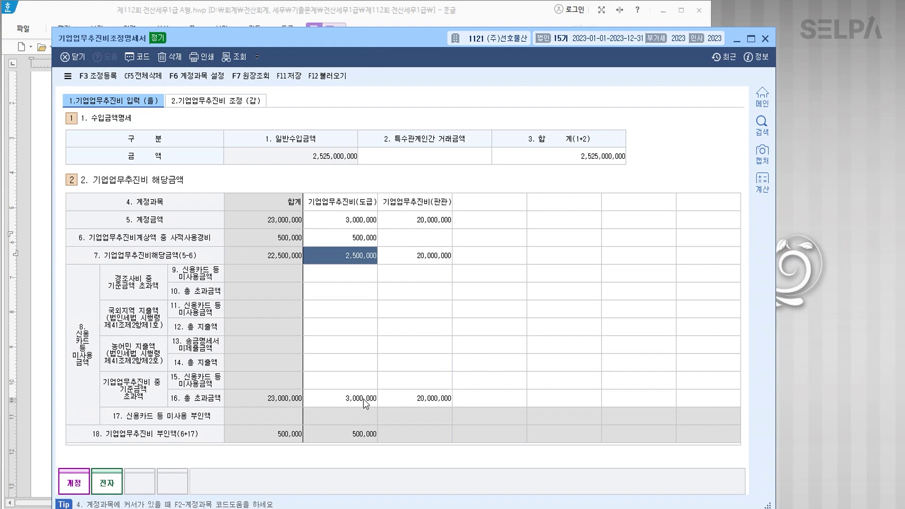
pyautogui.click(365, 398)
pyautogui.write('2500000')
pyautogui.press('Return')
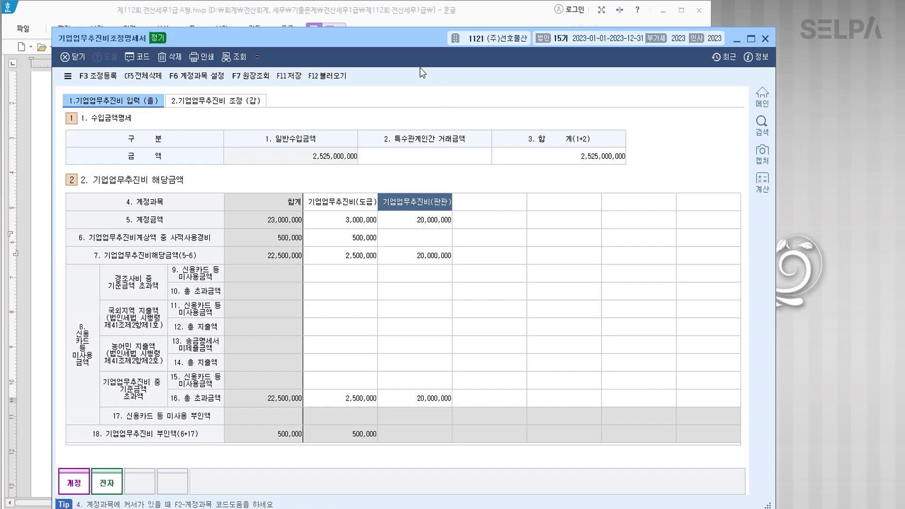
# Change the 판관 account amount and its row 16 amount to 19,000,000.
pyautogui.moveTo(404, 43); pyautogui.dragTo(410, 310)
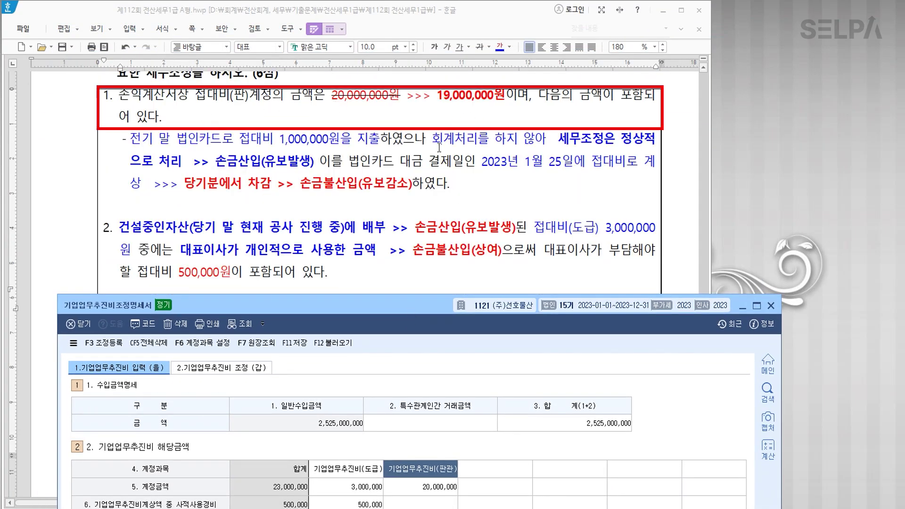
pyautogui.moveTo(408, 305); pyautogui.dragTo(403, 149)
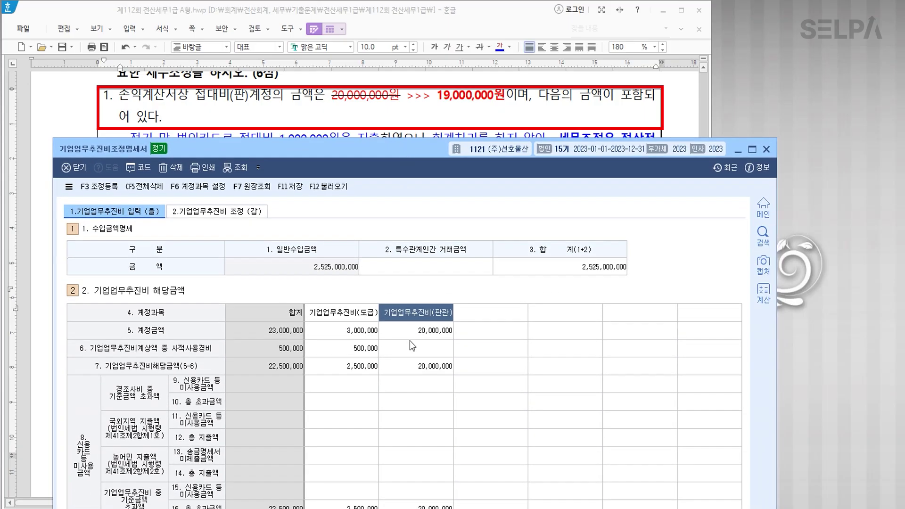
pyautogui.click(424, 349)
pyautogui.click(429, 330)
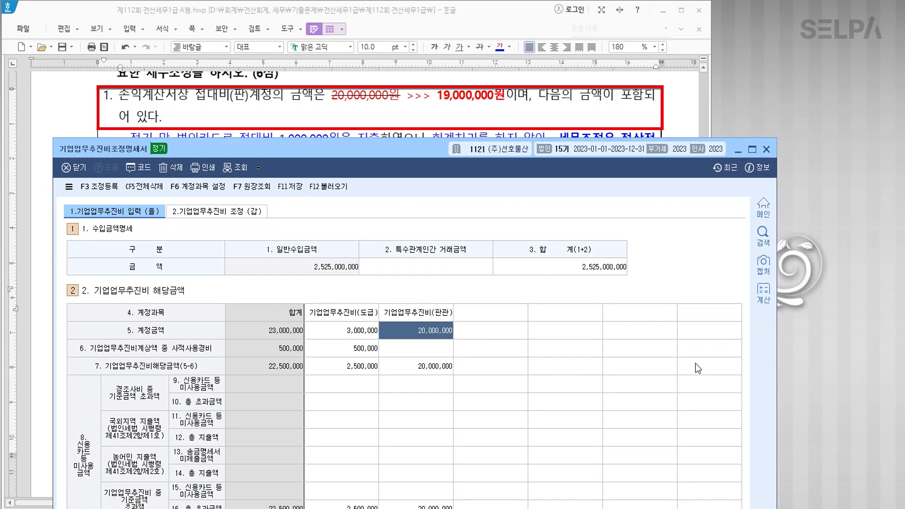
pyautogui.write('19000000')
pyautogui.press('Return')
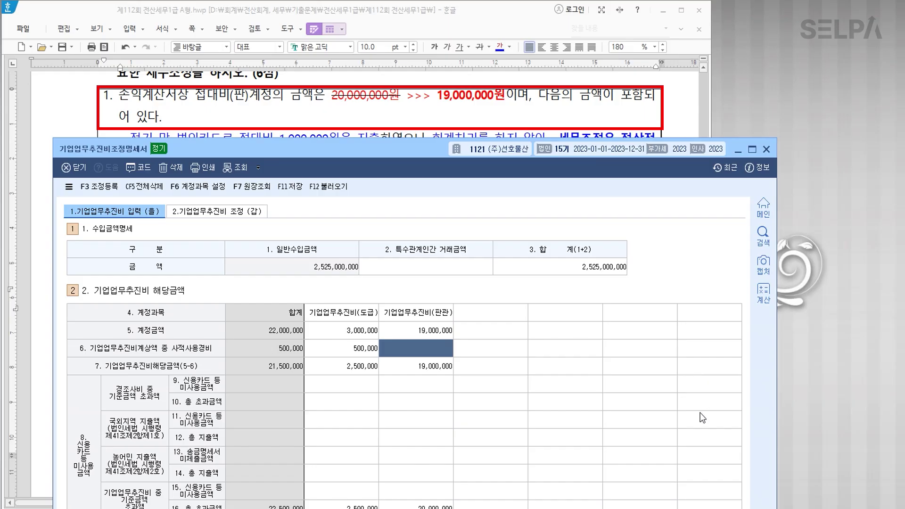
pyautogui.moveTo(405, 157); pyautogui.dragTo(406, 63)
pyautogui.click(428, 412)
pyautogui.write('19000000')
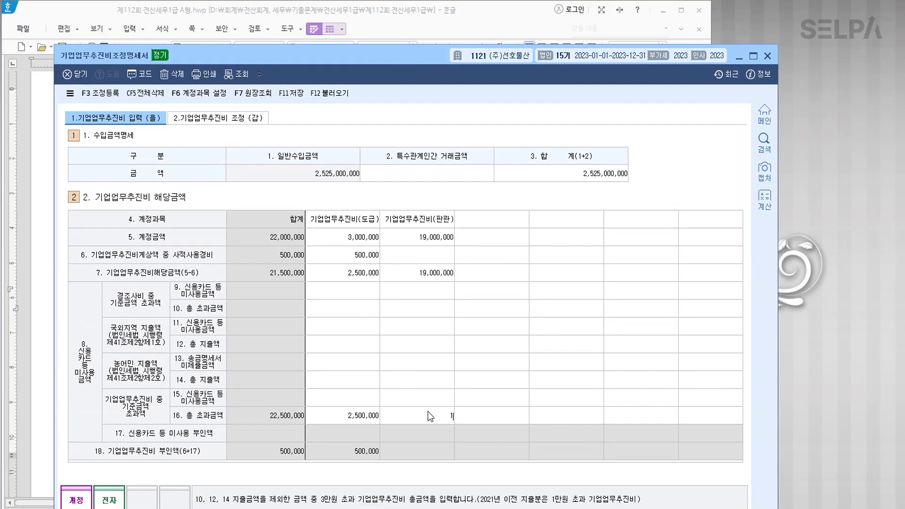
pyautogui.press('Return')
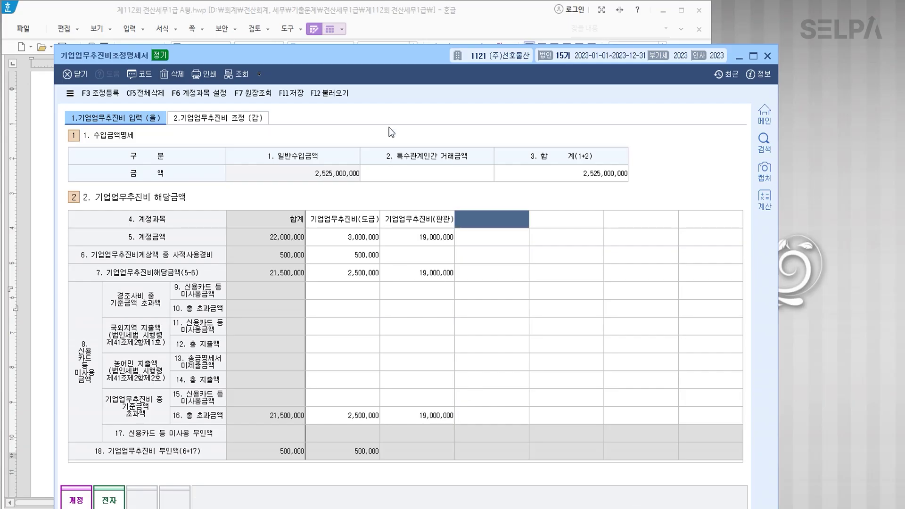
# Open the tax adjustment registration form.
pyautogui.moveTo(395, 58); pyautogui.dragTo(418, 300)
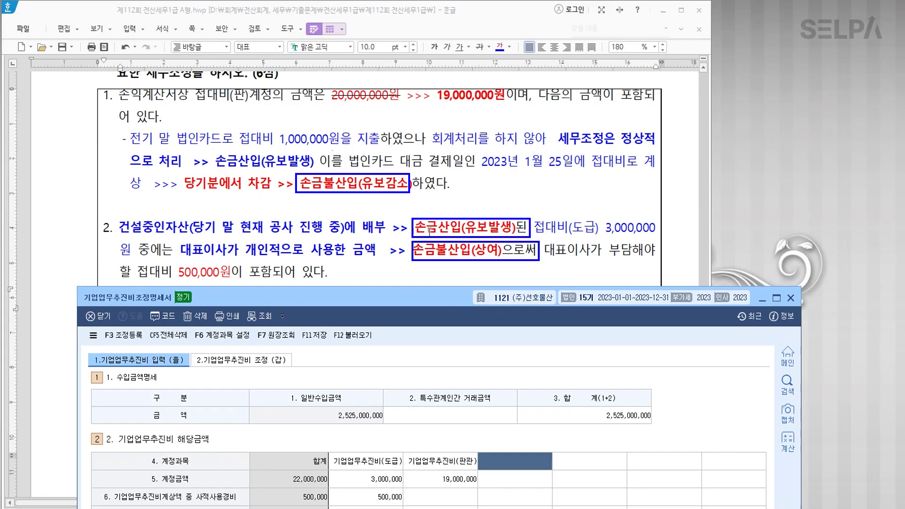
pyautogui.moveTo(401, 299); pyautogui.dragTo(415, 217)
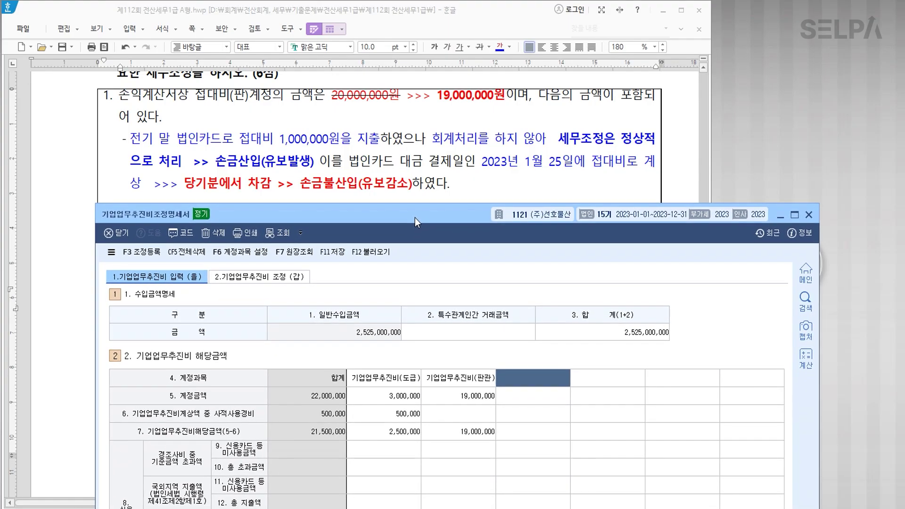
pyautogui.click(152, 255)
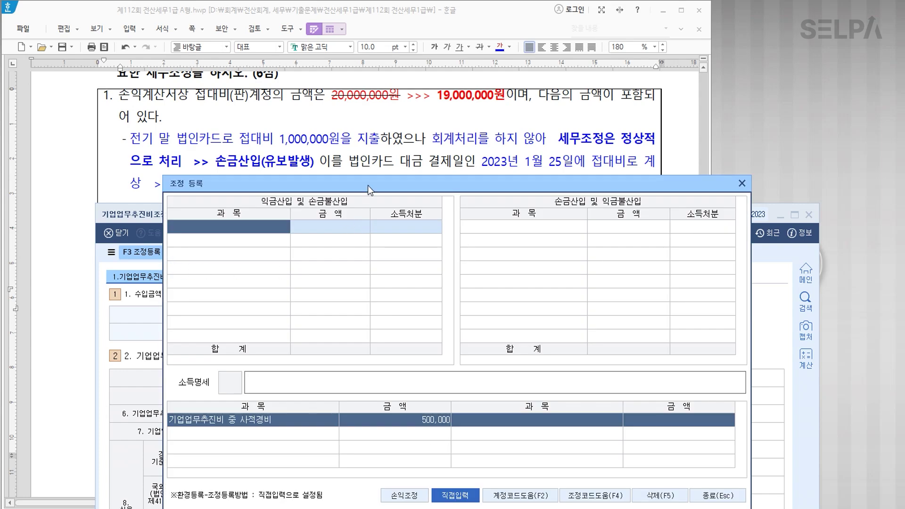
# Add 전기 접대비 1,000,000 under 손금불산입 with disposition code 2 (유보감소).
pyautogui.moveTo(370, 186); pyautogui.dragTo(361, 219)
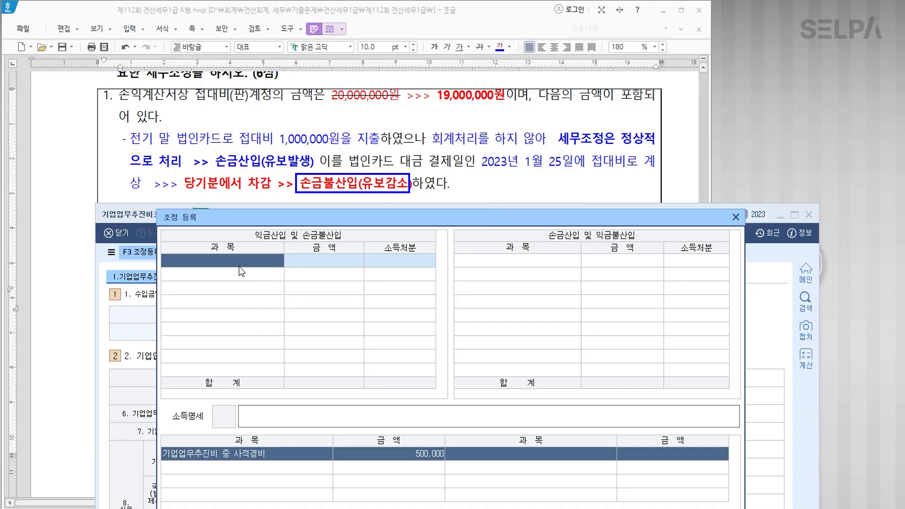
pyautogui.write('전기 ㅈ')
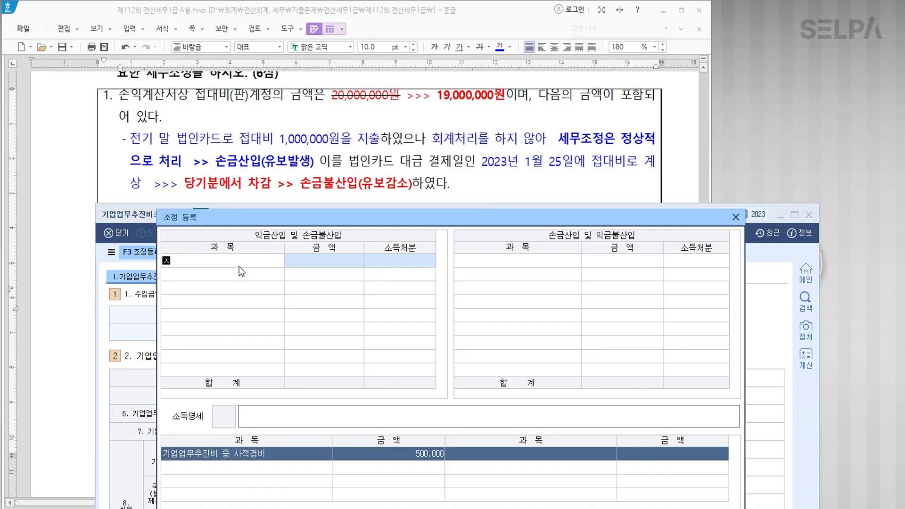
pyautogui.write('대비')
pyautogui.press('Return')
pyautogui.write('1000000')
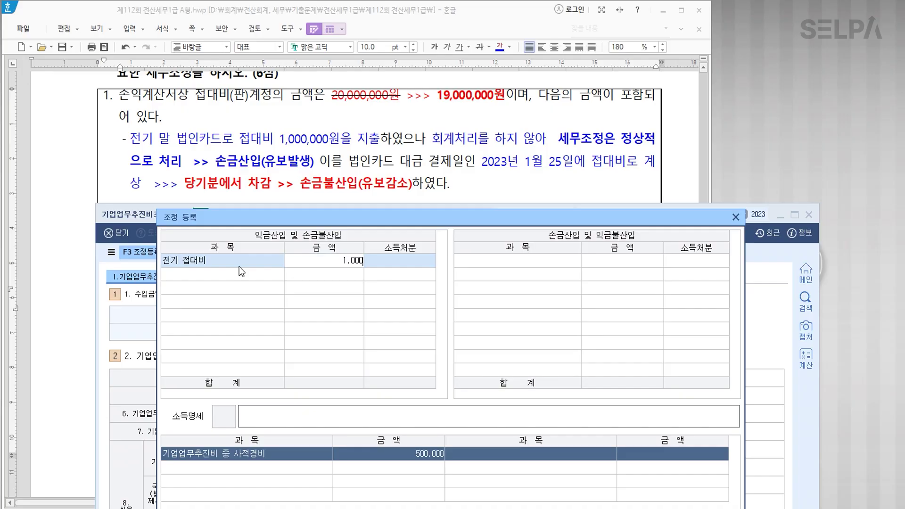
pyautogui.press('Return')
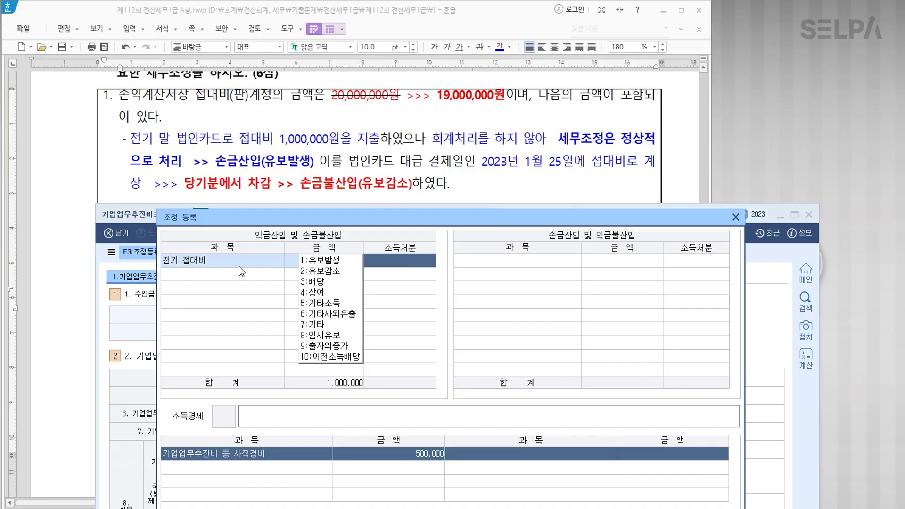
pyautogui.write('2')
pyautogui.press('Return')
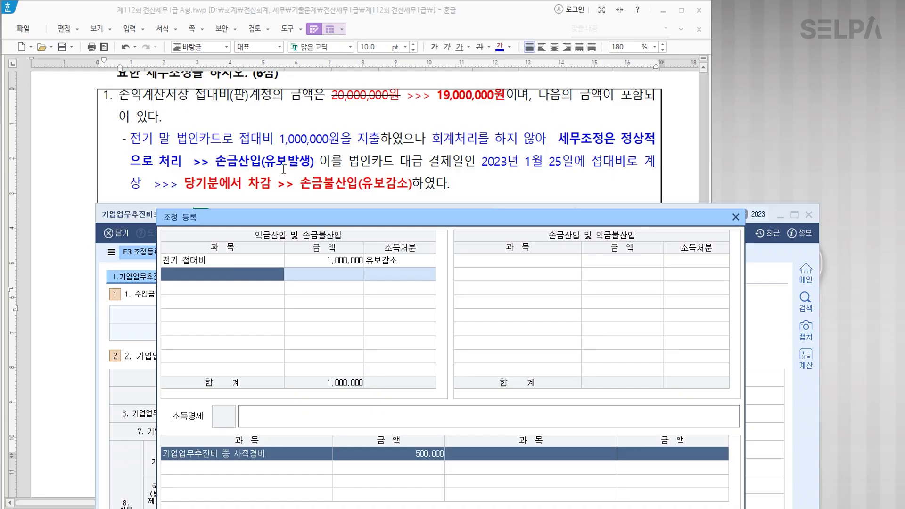
pyautogui.scroll(-1, 324, 166)
pyautogui.scroll(-2, 324, 168)
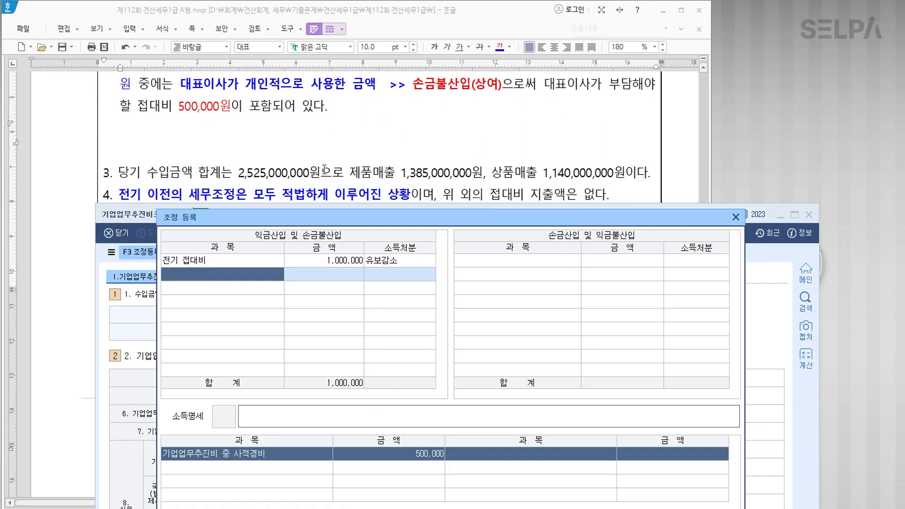
pyautogui.scroll(1, 324, 167)
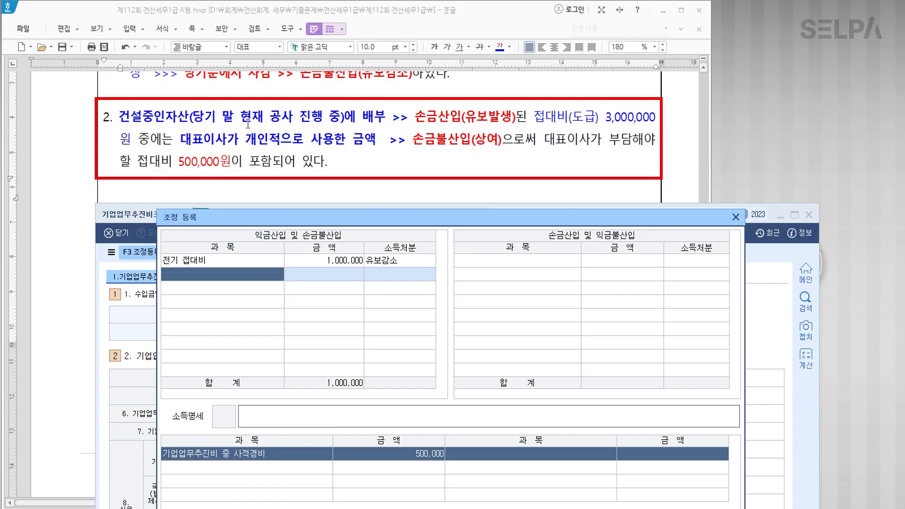
# Add 건설중인자산 500,000 on the deduction side as 유보발생.
pyautogui.click(225, 161)
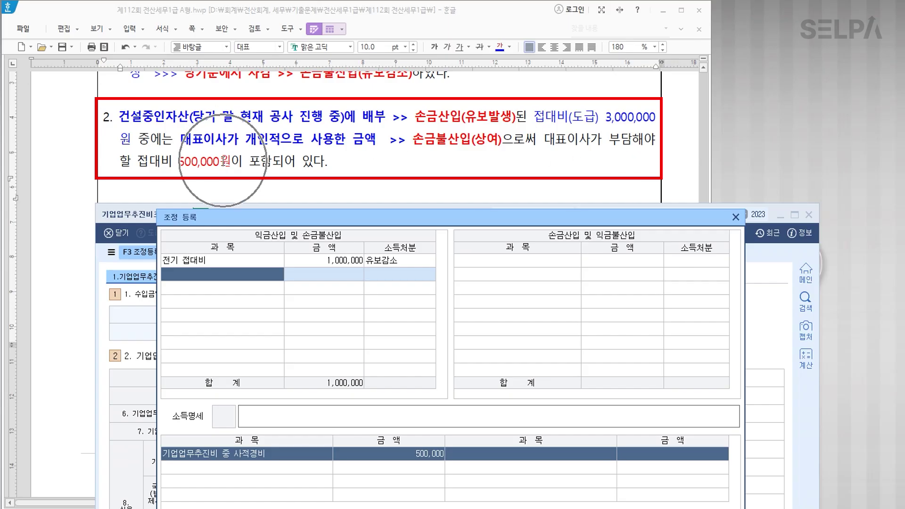
pyautogui.click(498, 263)
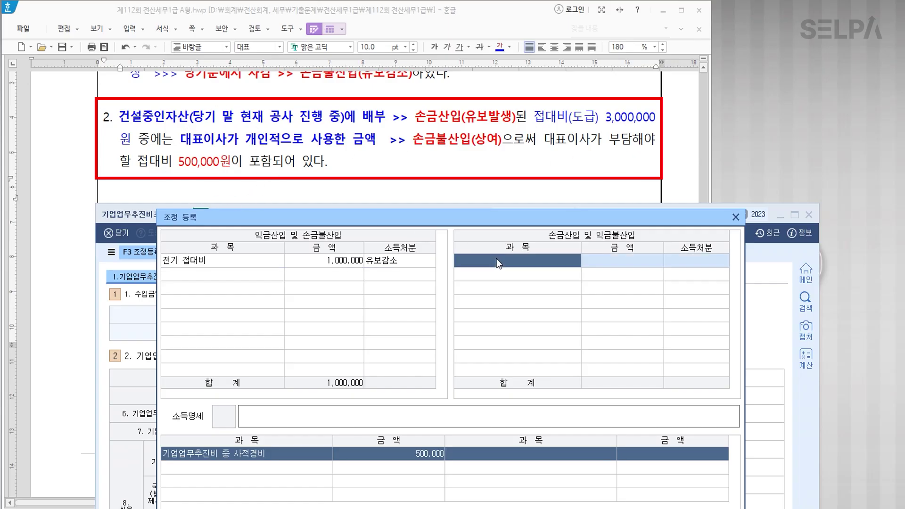
pyautogui.write('건설중인자산')
pyautogui.press('Return')
pyautogui.write('5000000')
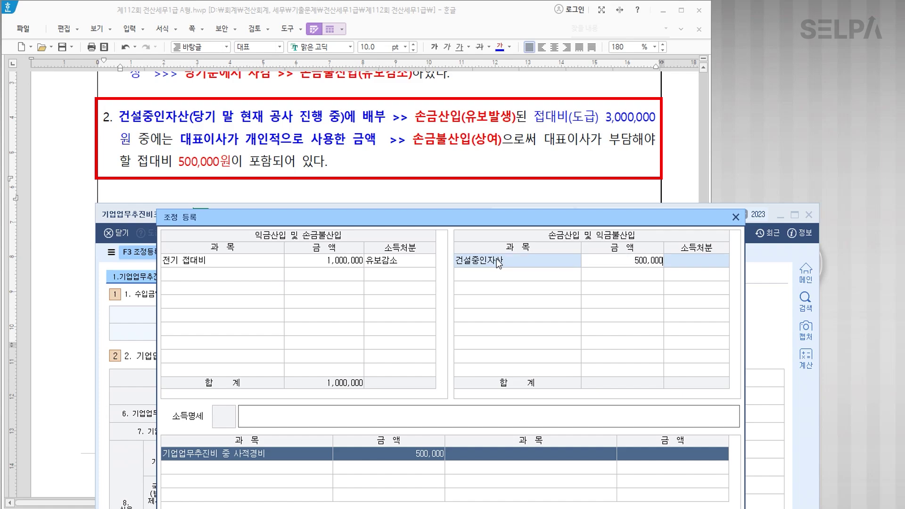
pyautogui.press('Return')
pyautogui.press('1')
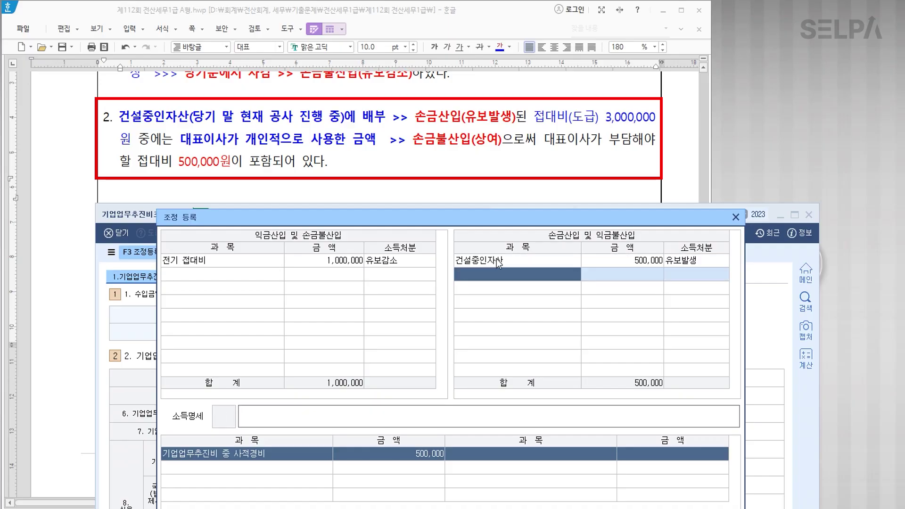
pyautogui.press('ctrl')
pyautogui.press('ctrl')
# Add 사적경비 500,000 as 손금불산입 with 상여 disposal, then close registration.
pyautogui.click(248, 275)
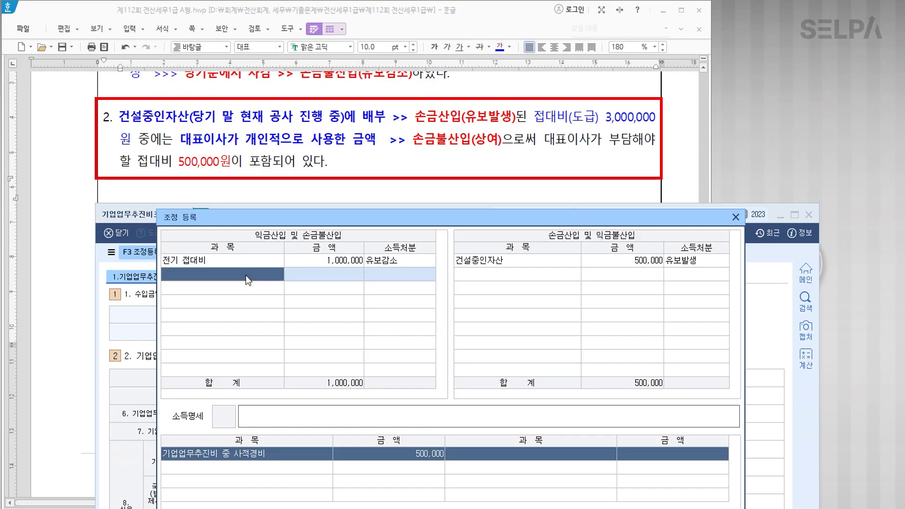
pyautogui.write('사적경비')
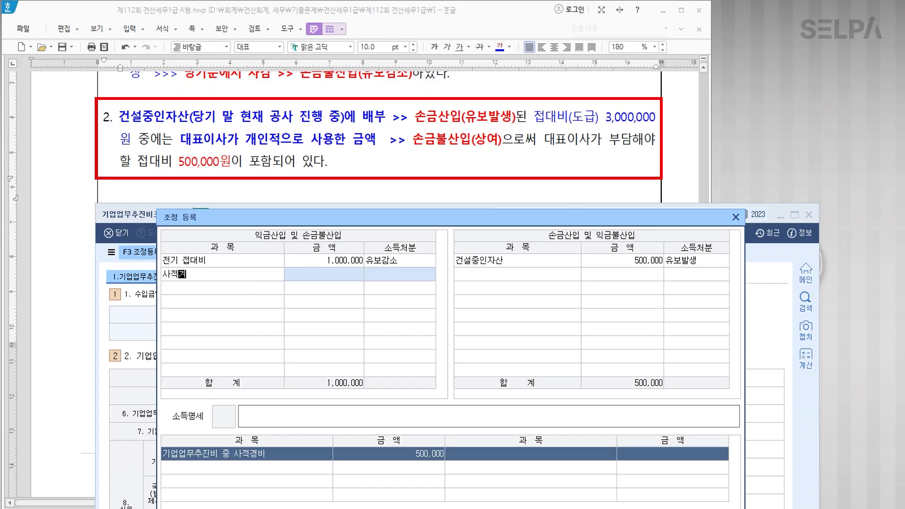
pyautogui.press('Return')
pyautogui.write('5000000')
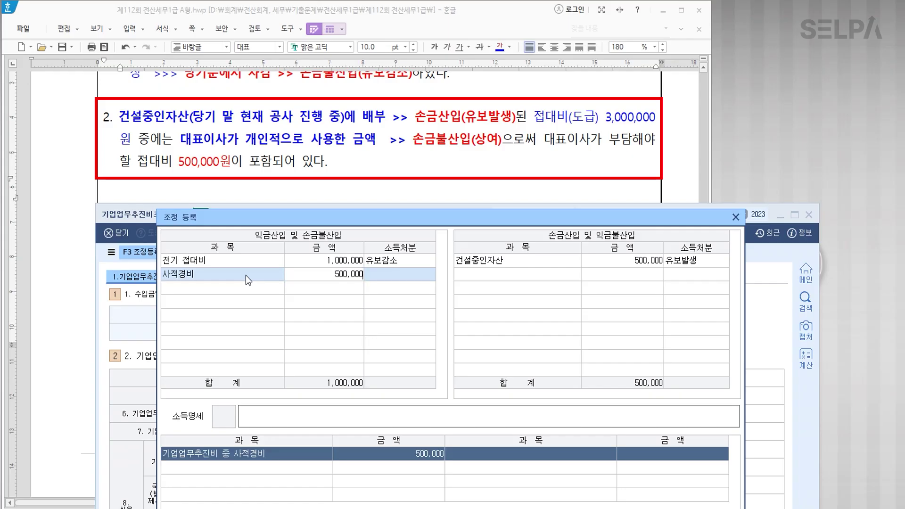
pyautogui.press('Return')
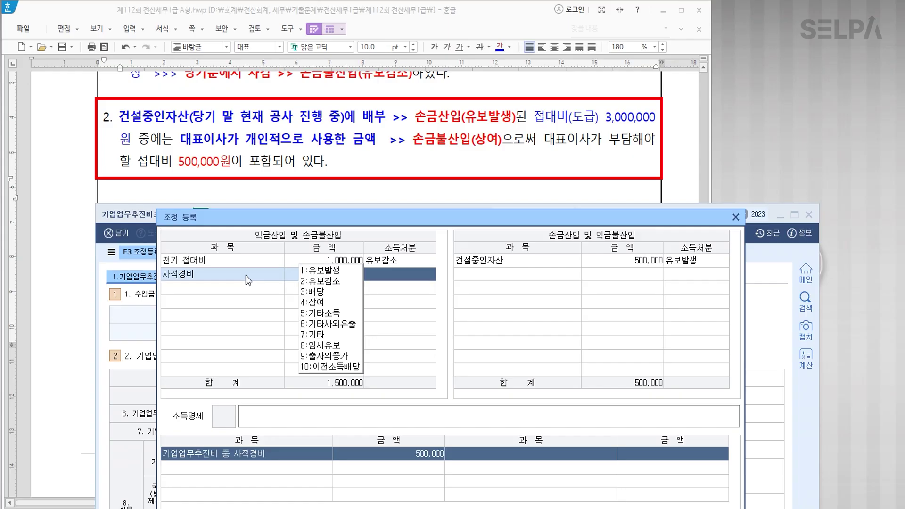
pyautogui.write('4')
pyautogui.press('Return')
pyautogui.press('Return')
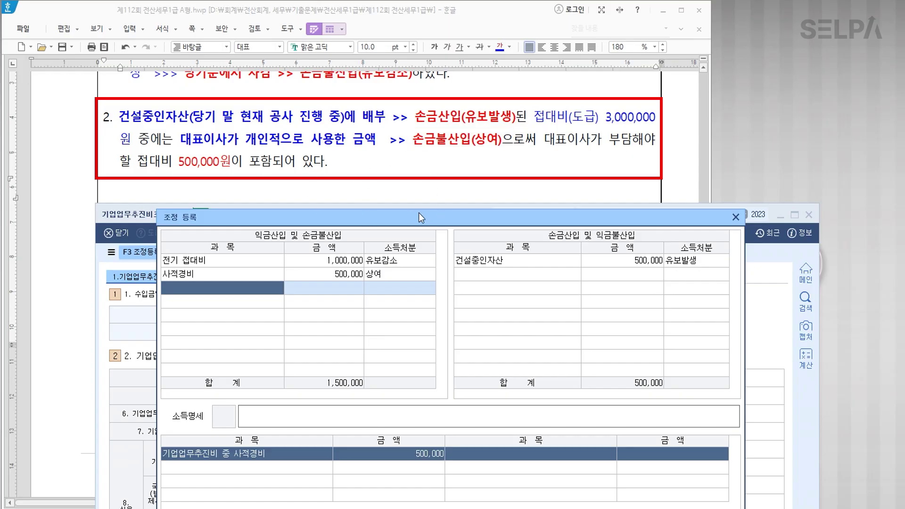
pyautogui.click(736, 217)
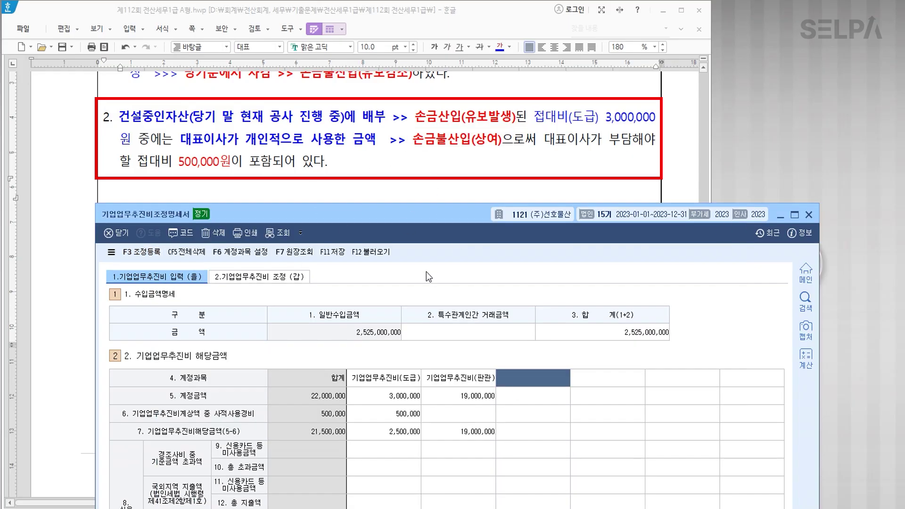
# Switch to the 2.기업업무추진비 조정(갑) limit-excess page.
pyautogui.scroll(-2, 417, 138)
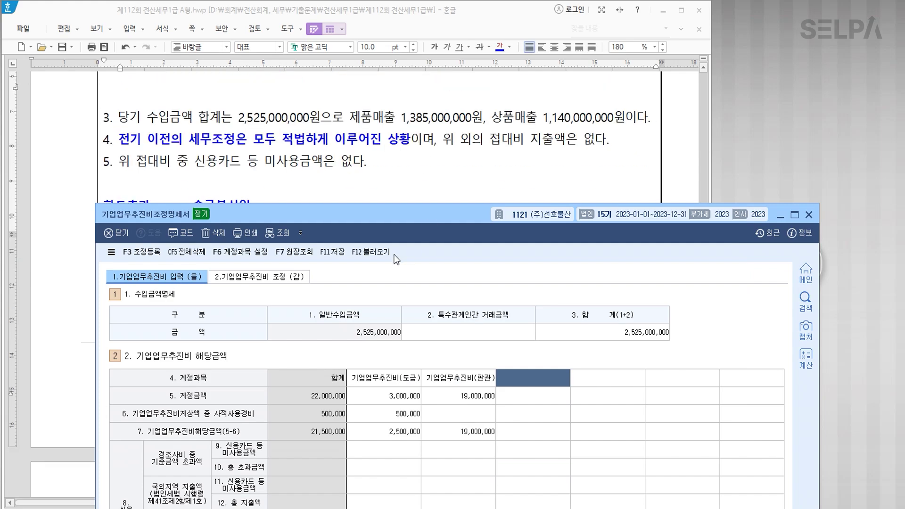
pyautogui.moveTo(419, 216); pyautogui.dragTo(412, 142)
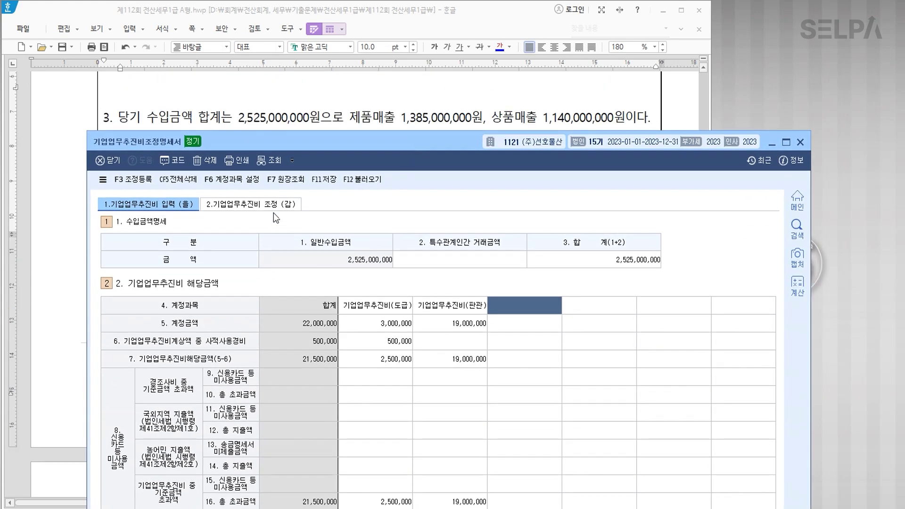
pyautogui.click(276, 207)
pyautogui.moveTo(460, 159); pyautogui.dragTo(459, 50)
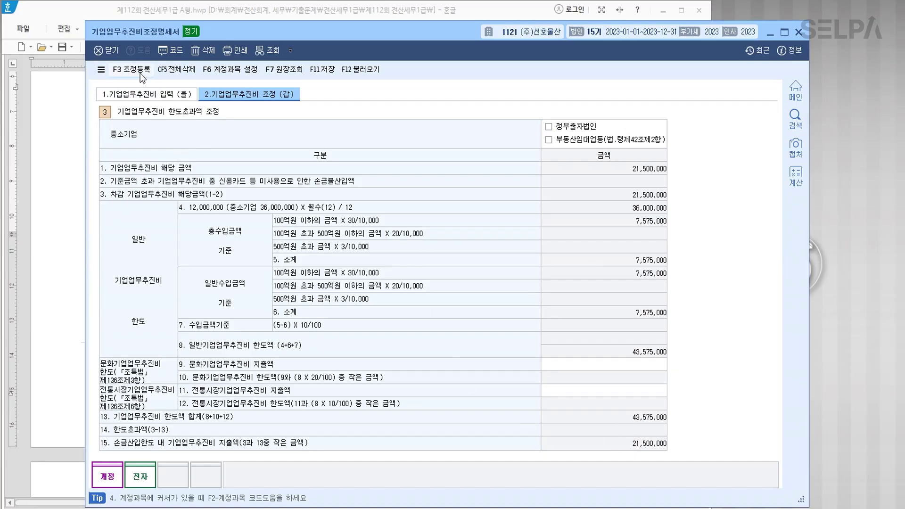
# Review the 사적경비 adjustment entry, then save and close the statement.
pyautogui.press('F3')
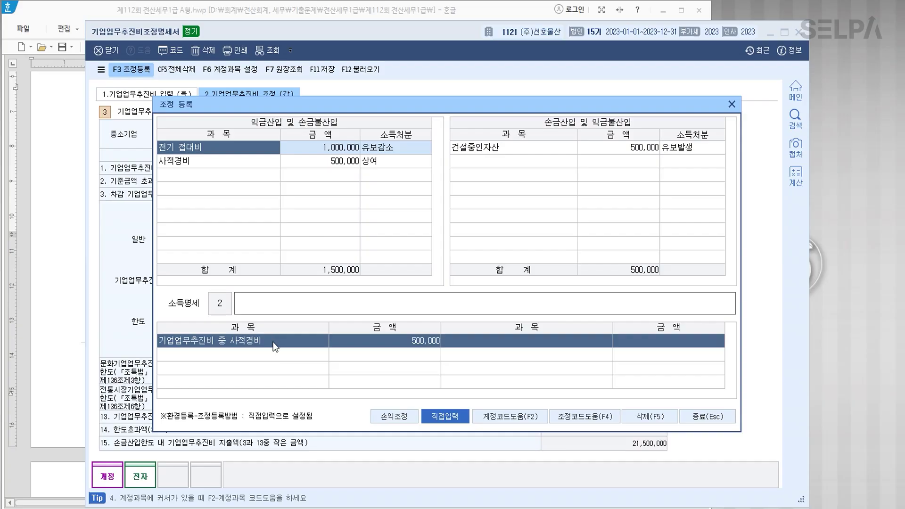
pyautogui.click(248, 162)
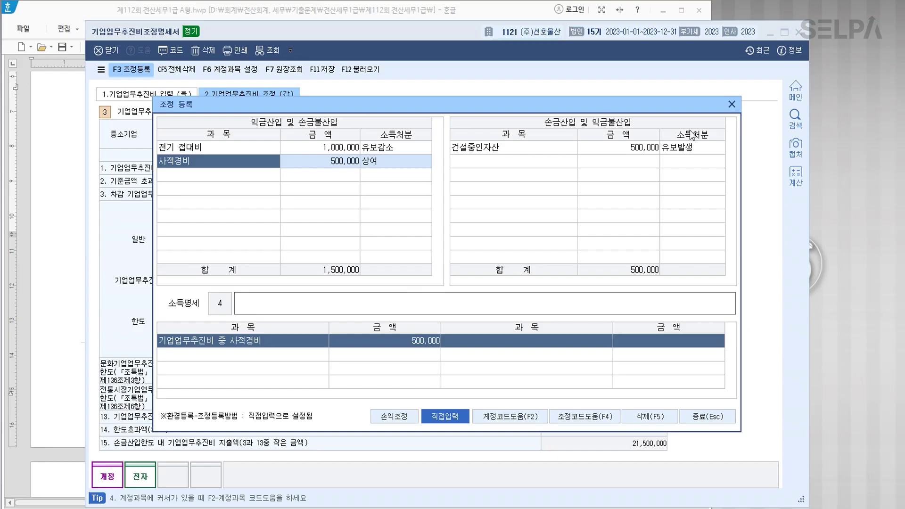
pyautogui.click(732, 105)
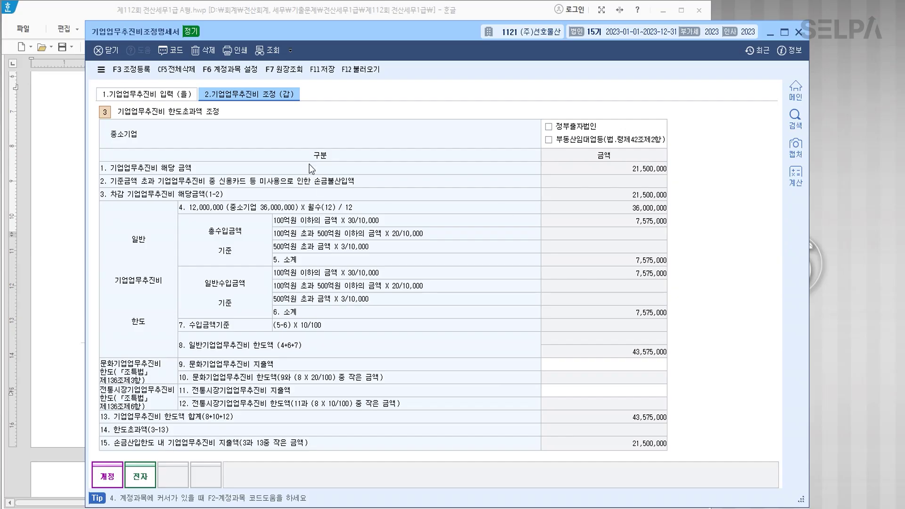
pyautogui.click(330, 73)
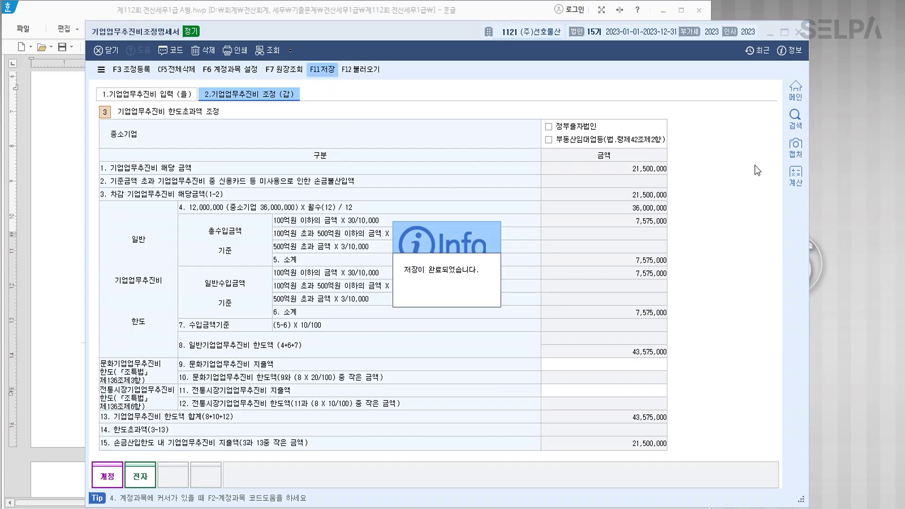
pyautogui.click(799, 33)
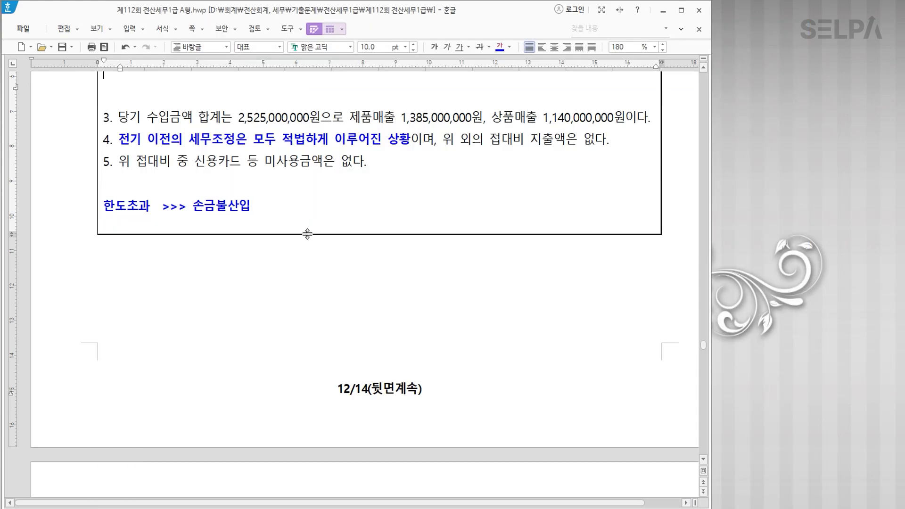
# Point out 건설중인자산 in item 2, then scroll down to problem [2].
pyautogui.scroll(3, 339, 220)
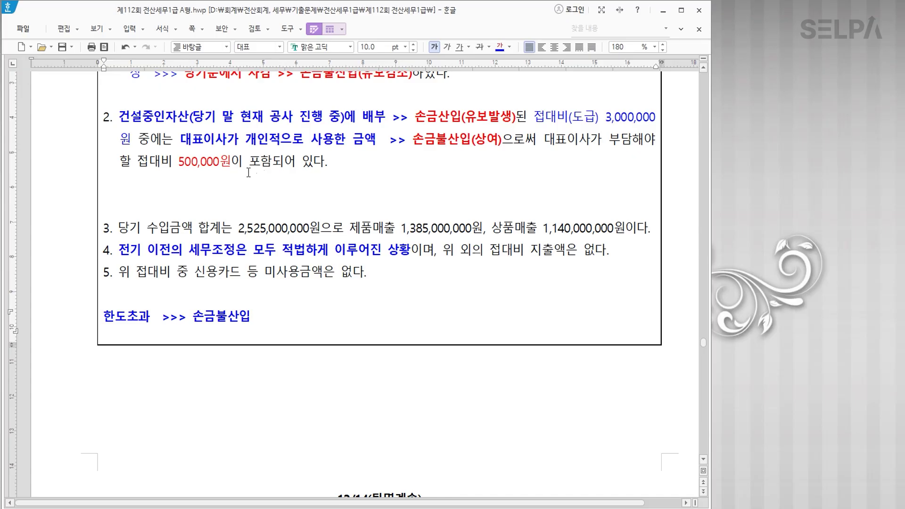
pyautogui.press('Hangul')
pyautogui.moveTo(119, 116); pyautogui.dragTo(189, 117)
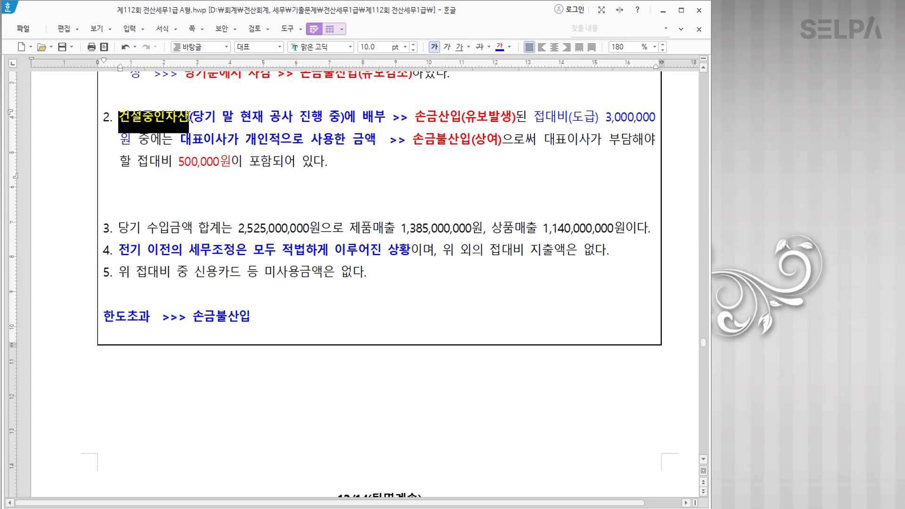
pyautogui.click(451, 118)
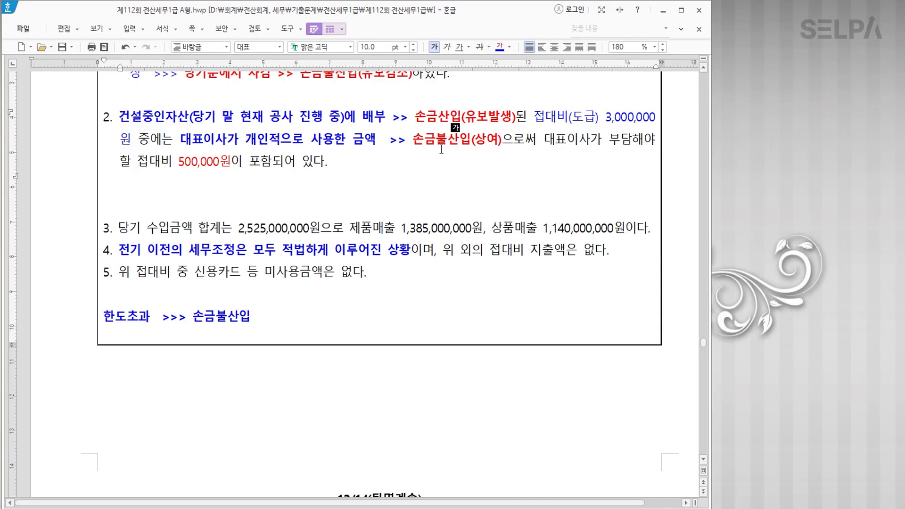
pyautogui.scroll(-5, 472, 302)
pyautogui.scroll(-6, 465, 309)
# Colour [고정자산등록], 미상각자산감가상각조정명세서 and 4,000,000원 blue.
pyautogui.moveTo(238, 206); pyautogui.dragTo(448, 207)
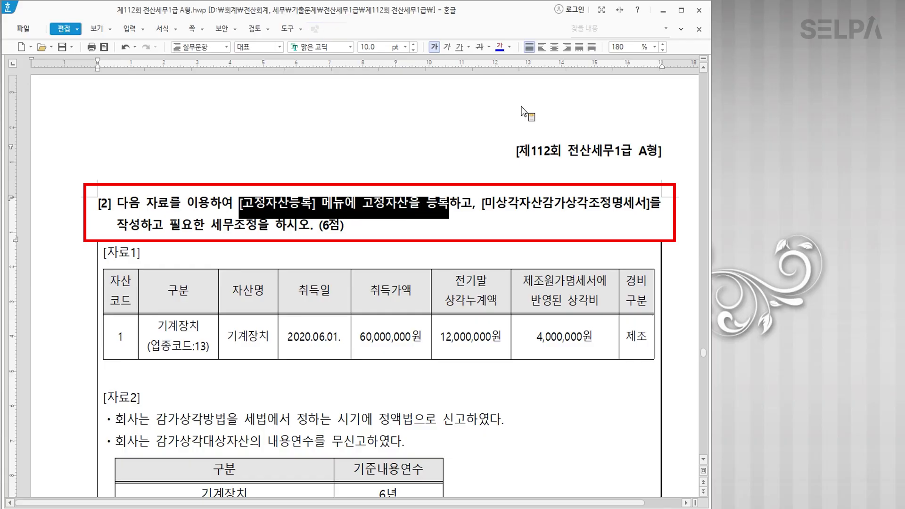
pyautogui.click(500, 47)
pyautogui.moveTo(484, 207); pyautogui.dragTo(650, 207)
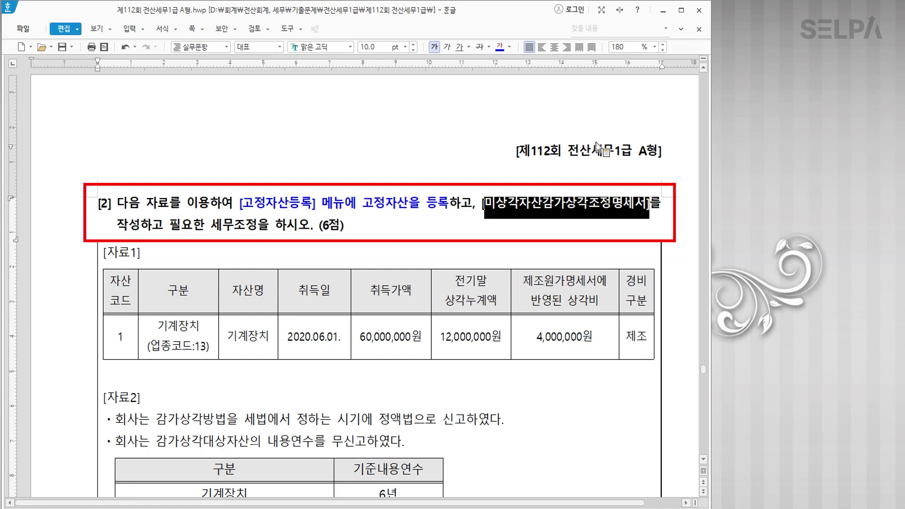
pyautogui.click(499, 48)
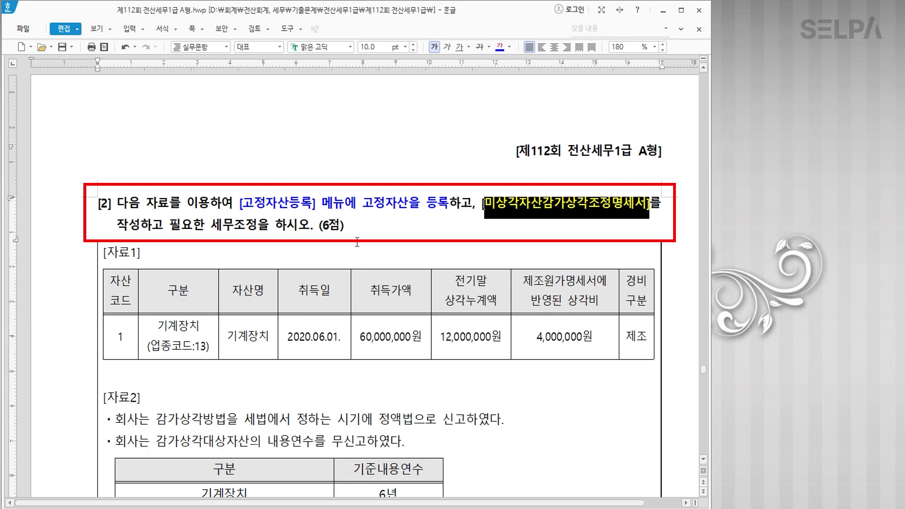
pyautogui.scroll(-2, 372, 239)
pyautogui.scroll(1, 379, 236)
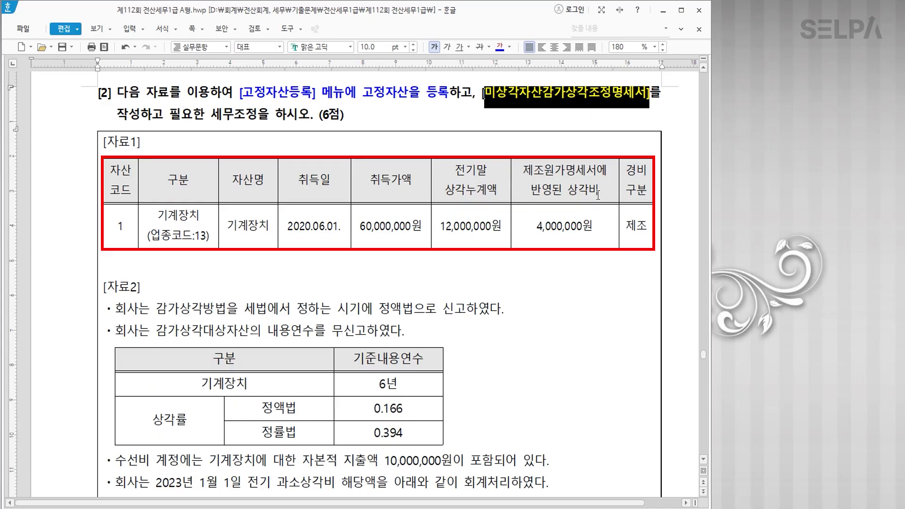
pyautogui.moveTo(531, 232); pyautogui.dragTo(599, 234)
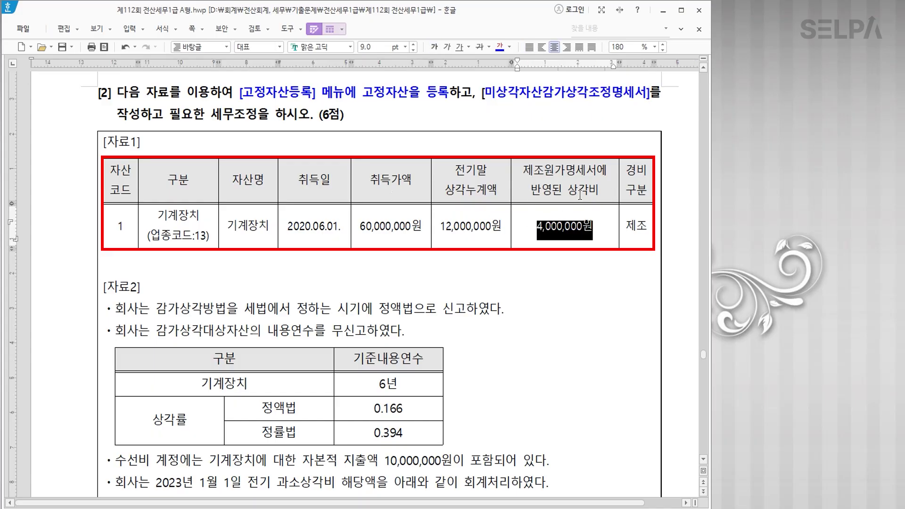
pyautogui.click(500, 47)
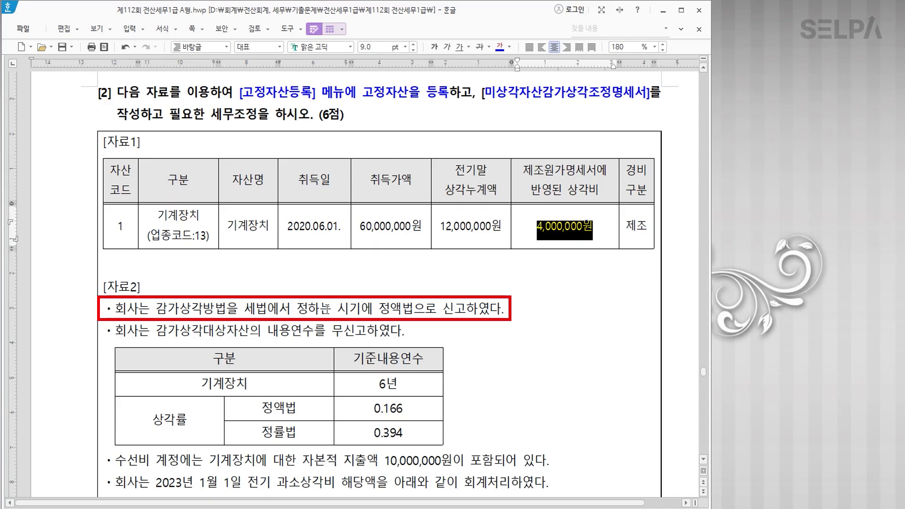
# Make 정액법 and 6년 bold blue, and colour 0.166 blue.
pyautogui.moveTo(380, 311); pyautogui.dragTo(507, 311)
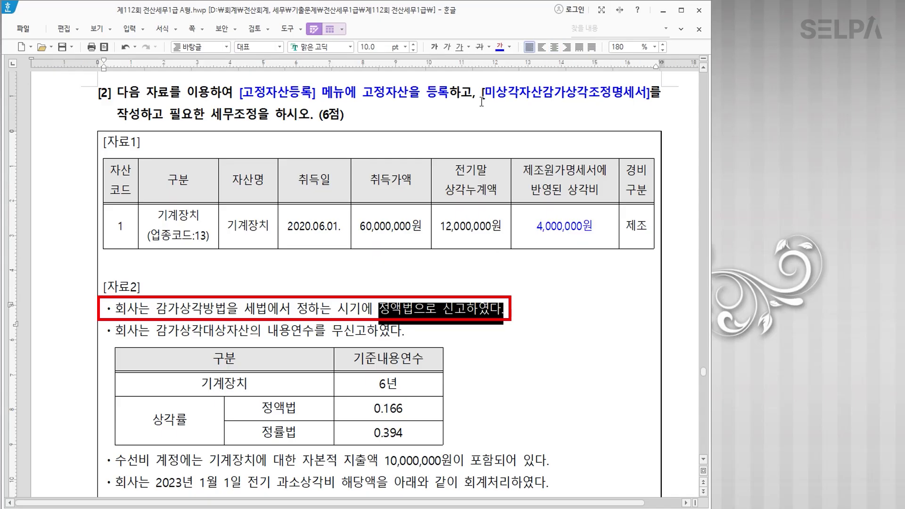
pyautogui.moveTo(379, 310); pyautogui.dragTo(413, 310)
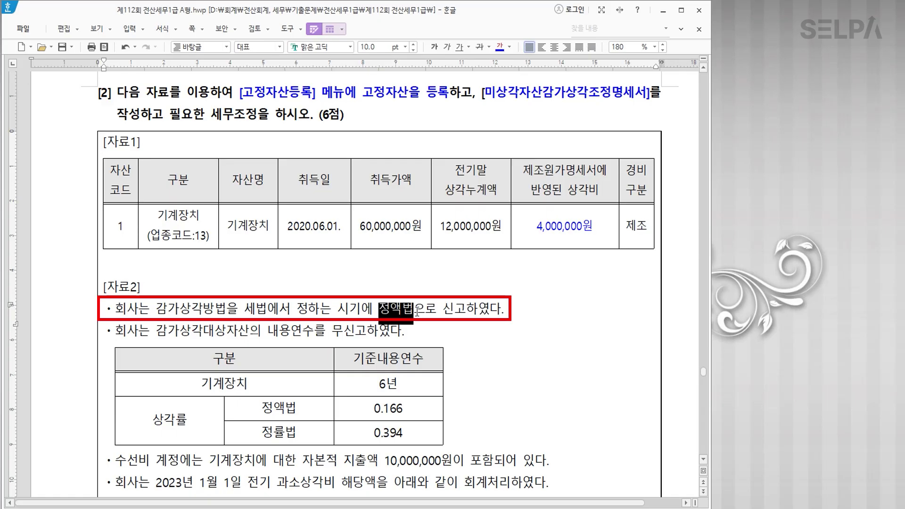
pyautogui.click(499, 46)
pyautogui.click(434, 47)
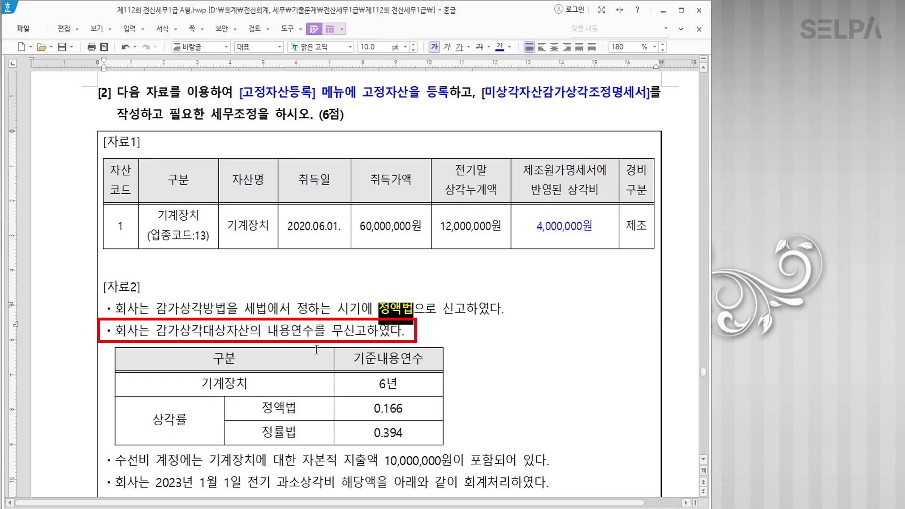
pyautogui.moveTo(365, 389); pyautogui.dragTo(404, 389)
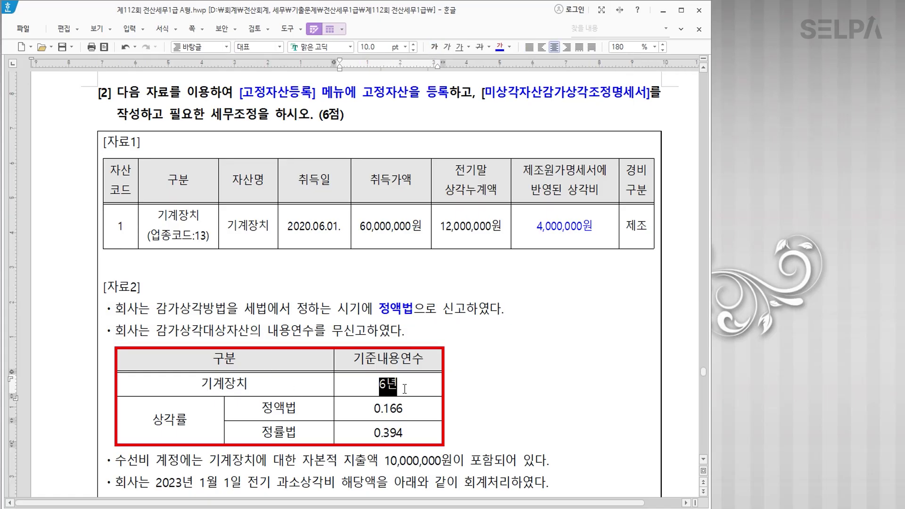
pyautogui.click(499, 47)
pyautogui.click(434, 47)
pyautogui.click(434, 47)
pyautogui.moveTo(372, 408); pyautogui.dragTo(415, 407)
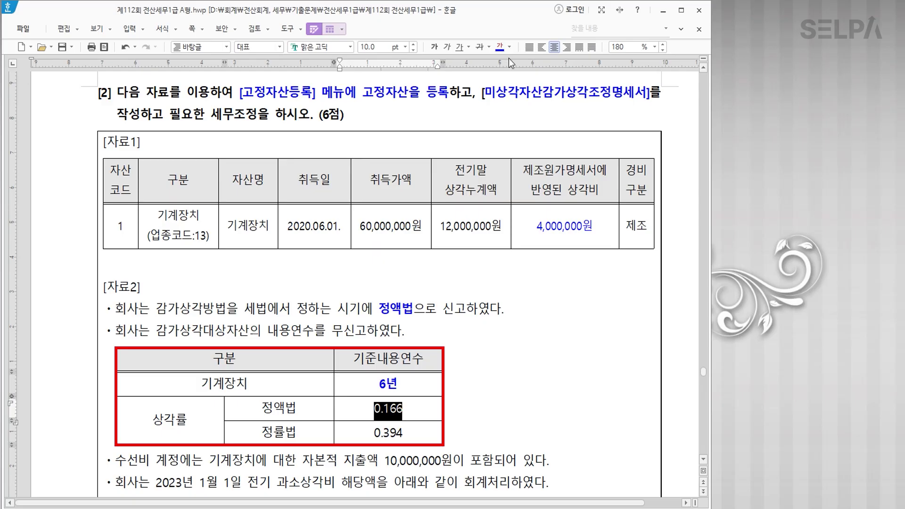
pyautogui.click(499, 48)
pyautogui.click(495, 408)
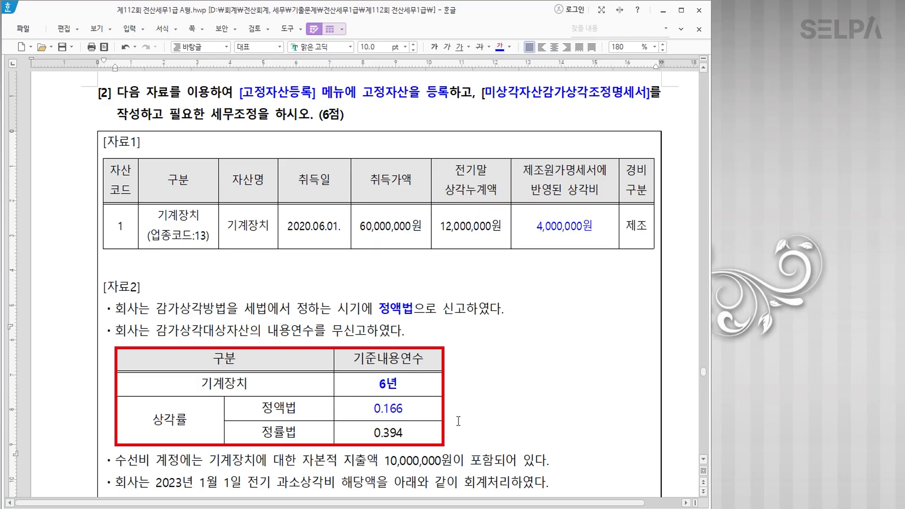
# Bold the 자본적 지출액 10,000,000원 phrase and append '>> 즉시상각의제'.
pyautogui.scroll(-2, 498, 390)
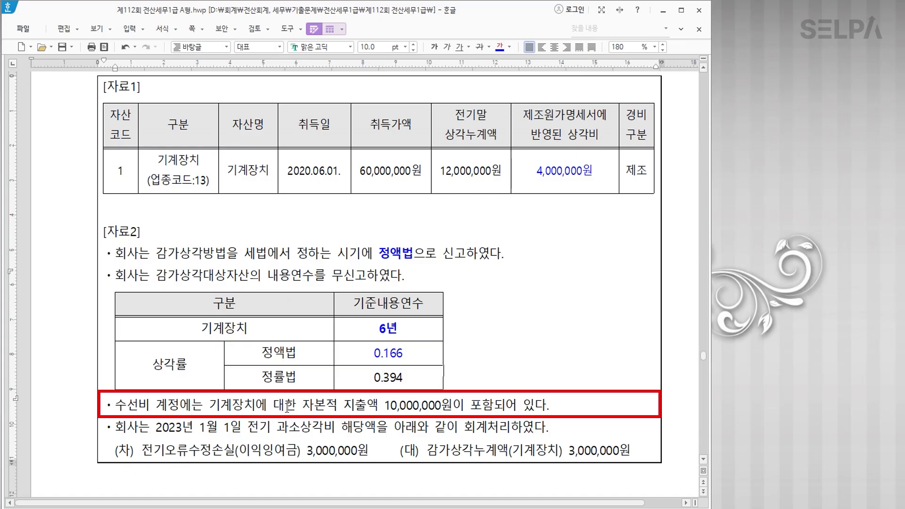
pyautogui.moveTo(303, 405); pyautogui.dragTo(500, 389)
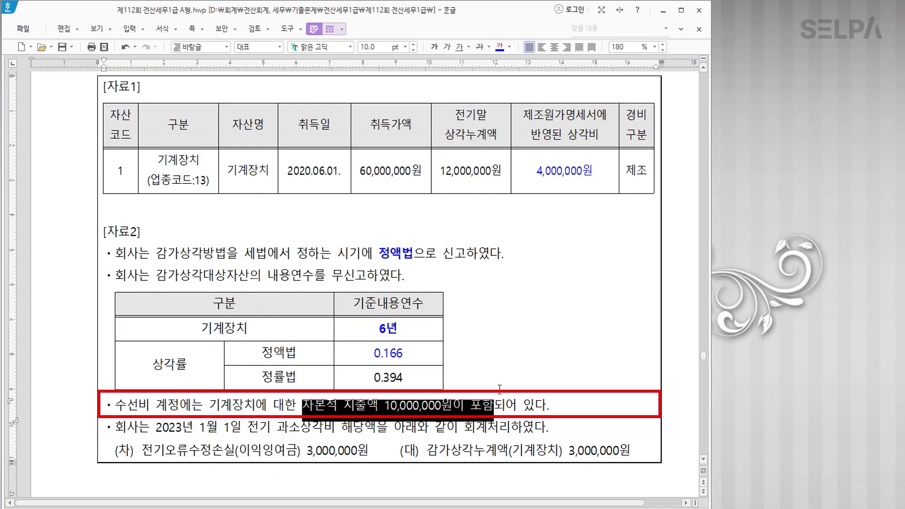
pyautogui.click(434, 45)
pyautogui.press('Escape')
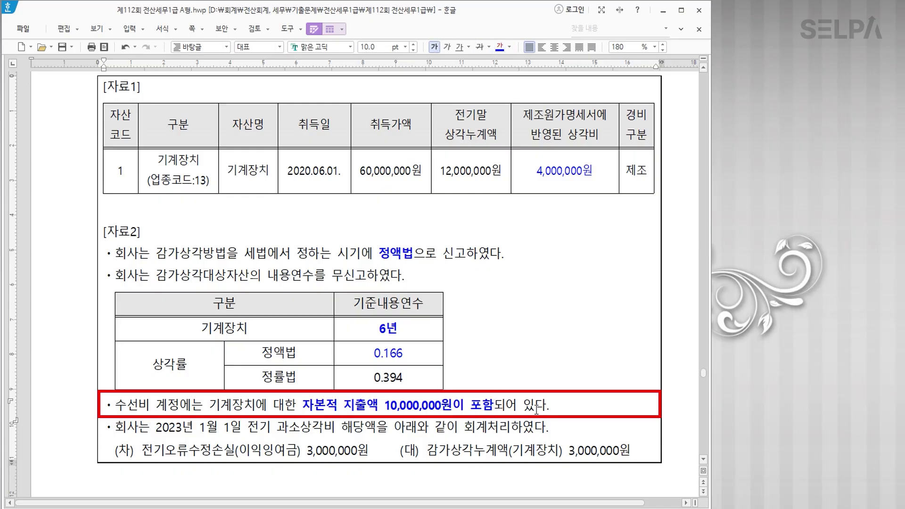
pyautogui.write('>> 즈ㄱ시상각으ㅣ제')
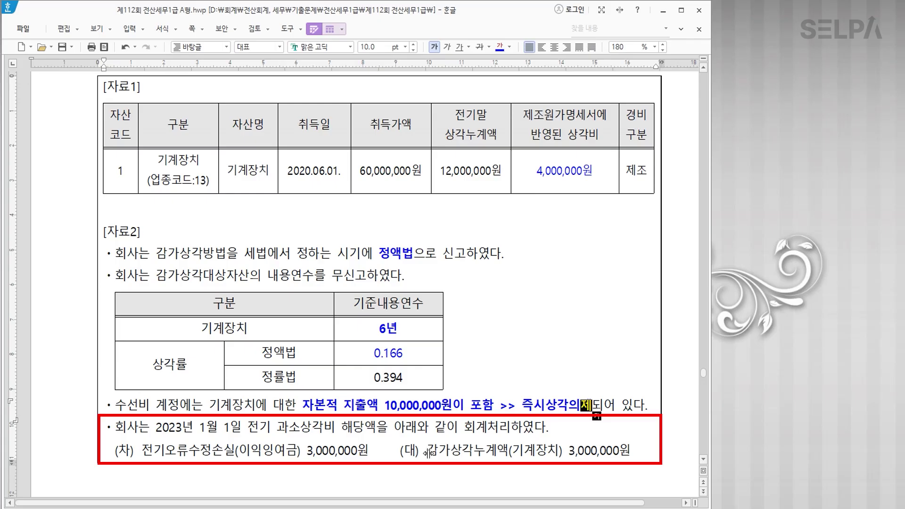
# Make the 전기오류수정손실 3,000,000원 debit entry bold red.
pyautogui.moveTo(142, 450); pyautogui.dragTo(368, 454)
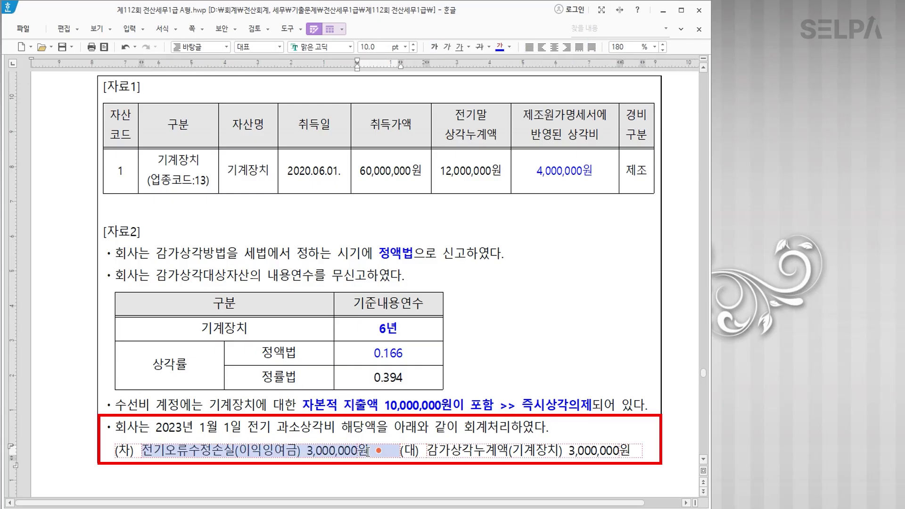
pyautogui.click(509, 48)
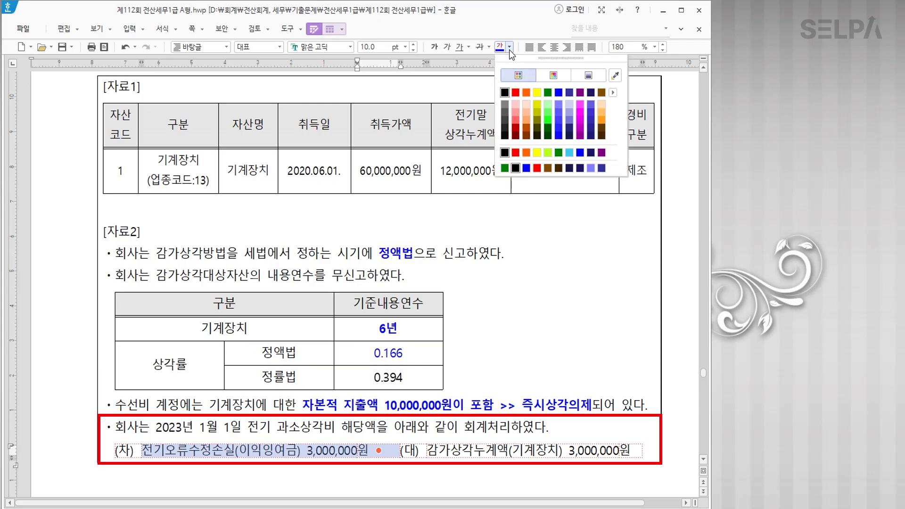
pyautogui.click(515, 92)
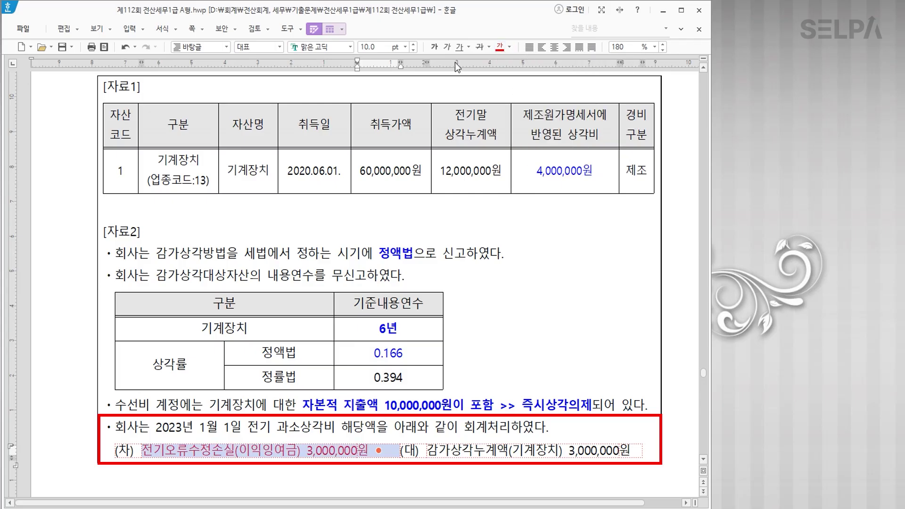
pyautogui.click(435, 47)
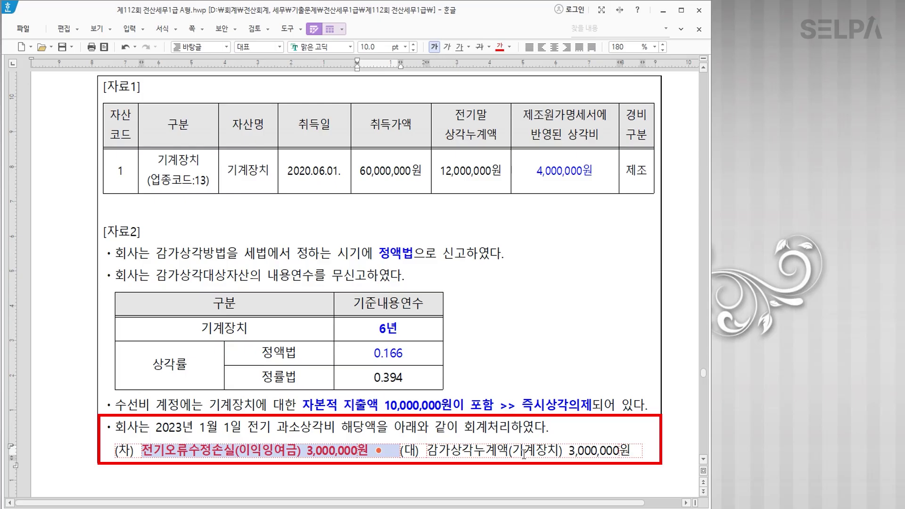
pyautogui.click(649, 448)
# Insert a one-row, two-column table below the journal entry.
pyautogui.scroll(-3, 652, 449)
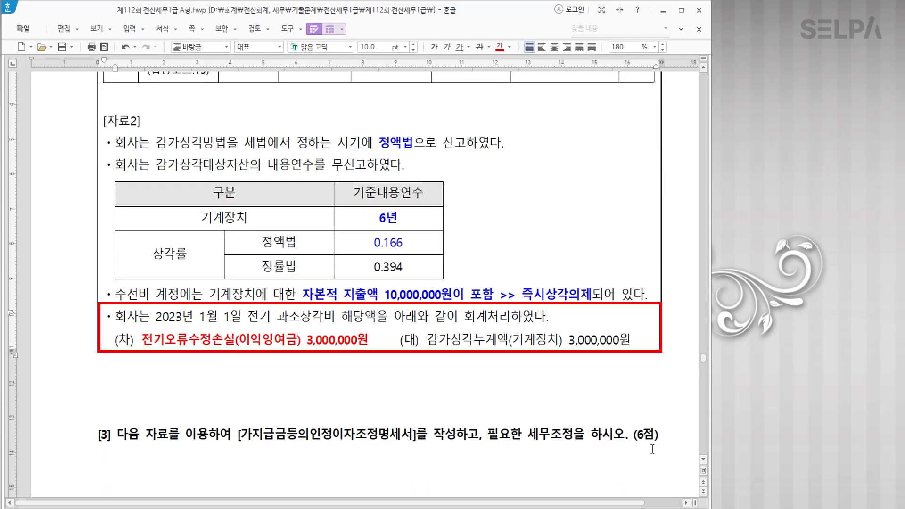
pyautogui.press('Return')
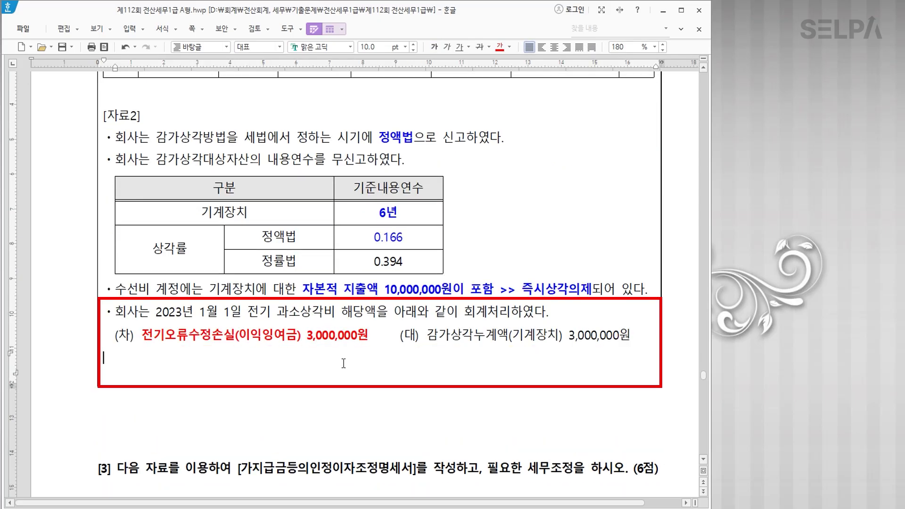
pyautogui.hotkey('ctrl', 'n')
pyautogui.write('t1')
pyautogui.press('Tab')
pyautogui.write('2')
pyautogui.press('Return')
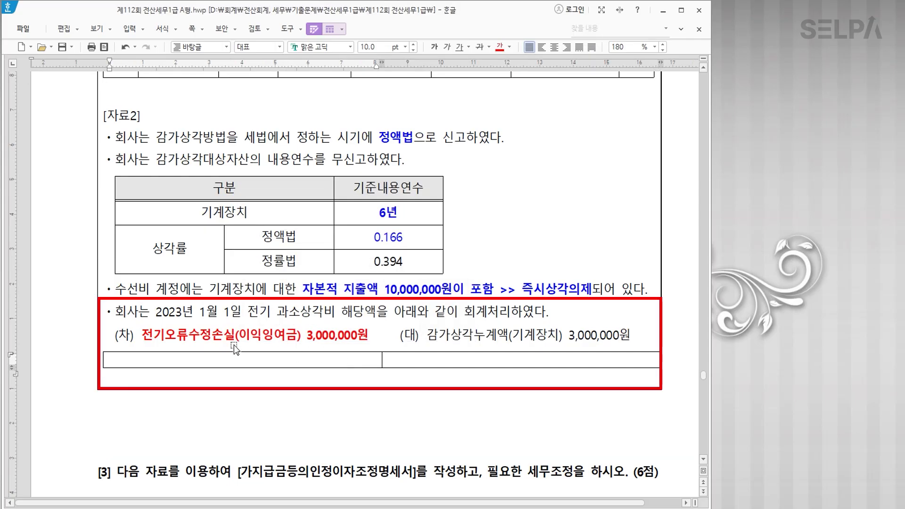
pyautogui.click(231, 338)
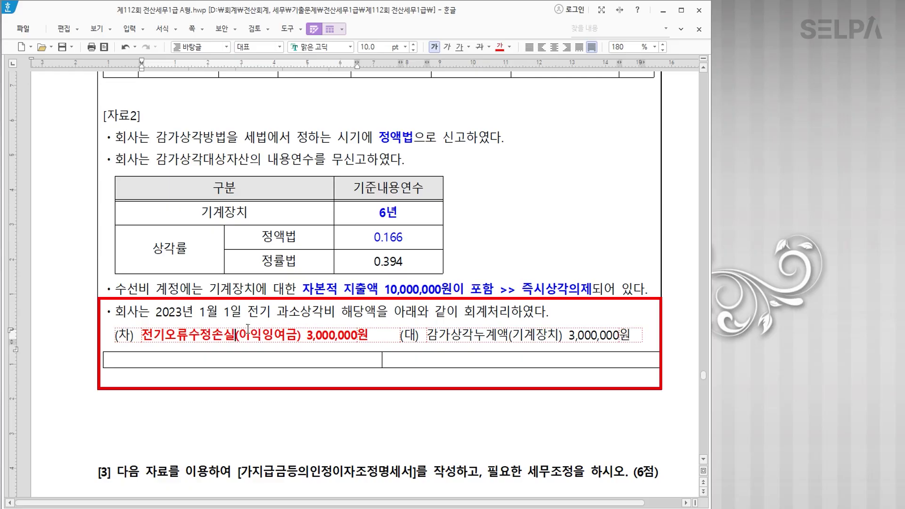
pyautogui.click(423, 363)
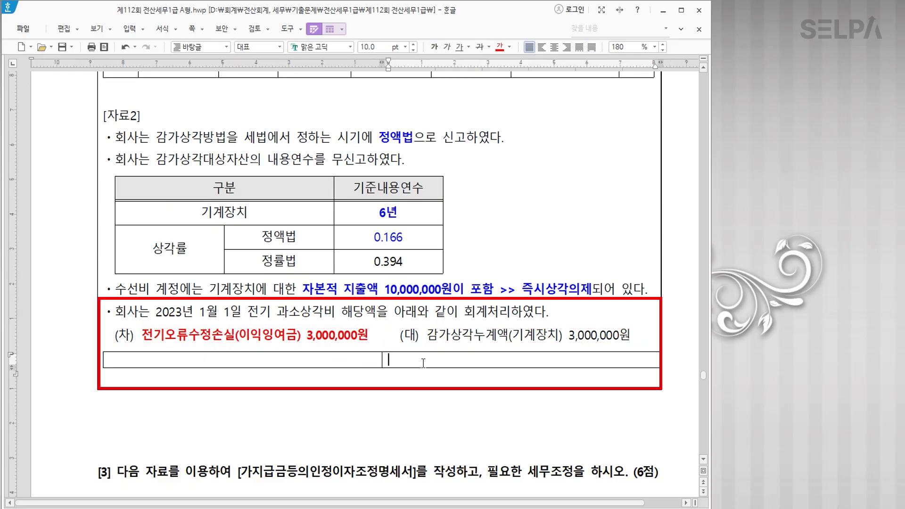
# Write '손금산입 >> 전기오류 >> 기타(잉여금의증감)' in the right cell, then select the credit entry.
pyautogui.write('손금산입')
pyautogui.write('  >>')
pyautogui.write(' ㅂ')
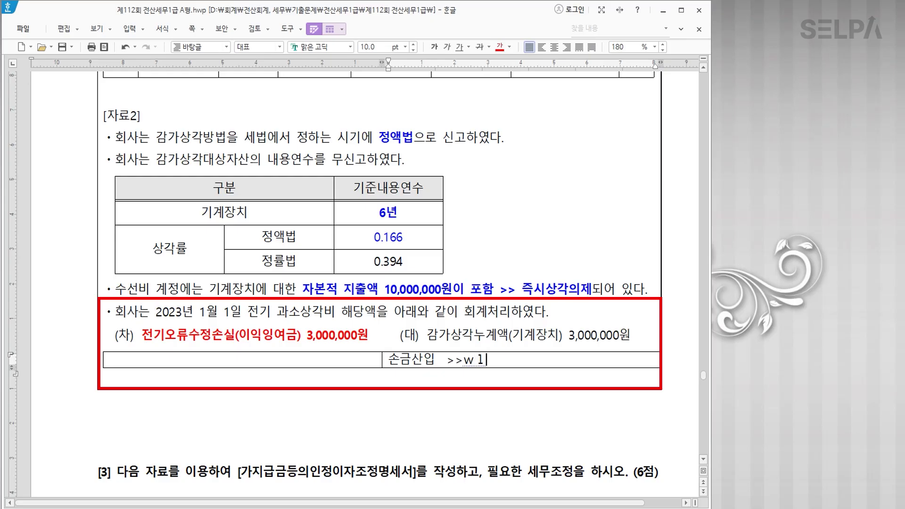
pyautogui.press('BackSpace')
pyautogui.press('BackSpace')
pyautogui.write('전기오류')
pyautogui.press('Return')
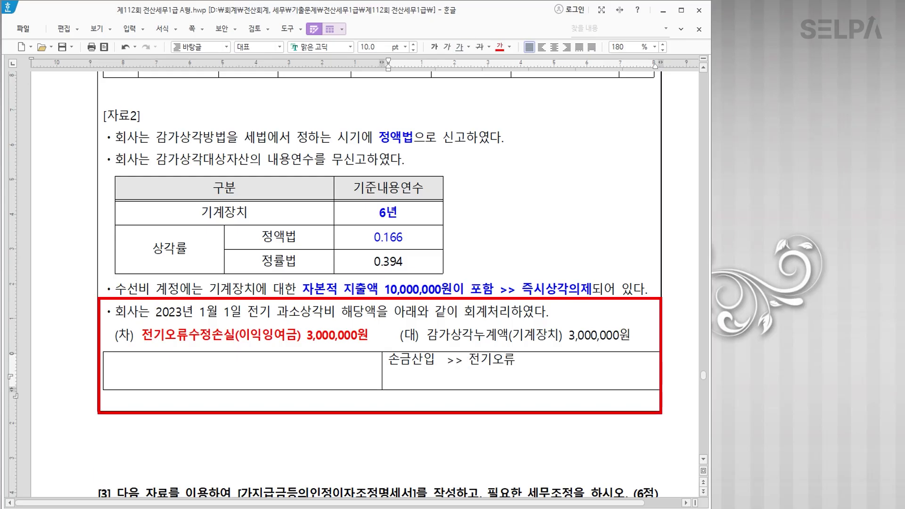
pyautogui.press('BackSpace')
pyautogui.write('>>')
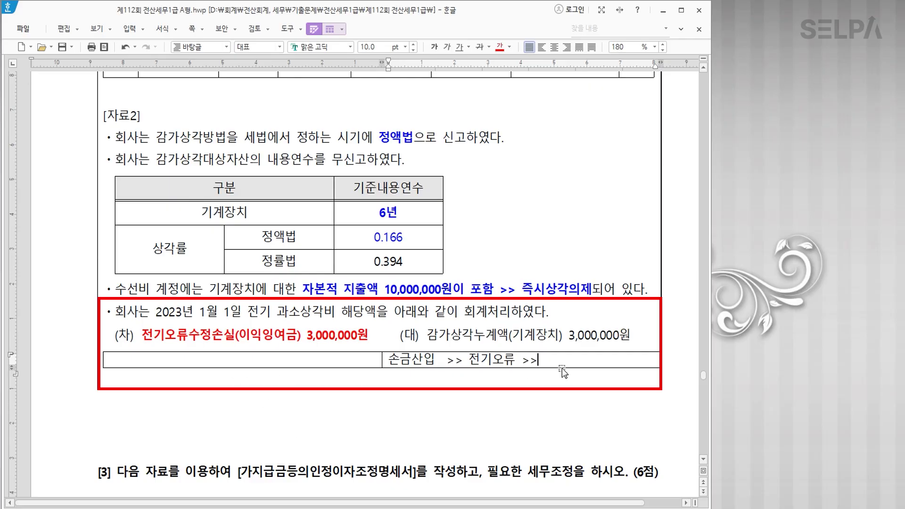
pyautogui.write(' rl')
pyautogui.press('BackSpace')
pyautogui.press('BackSpace')
pyautogui.write('기타')
pyautogui.write('(임여금의')
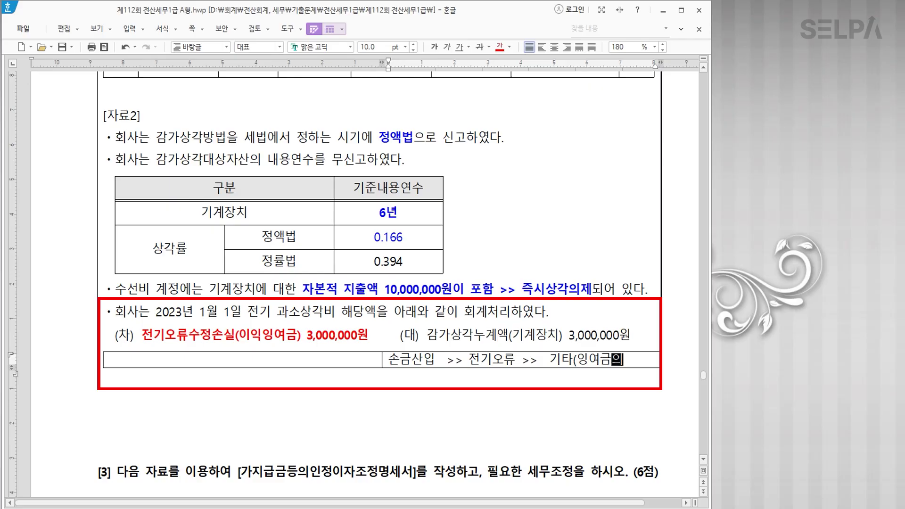
pyautogui.write('증감)')
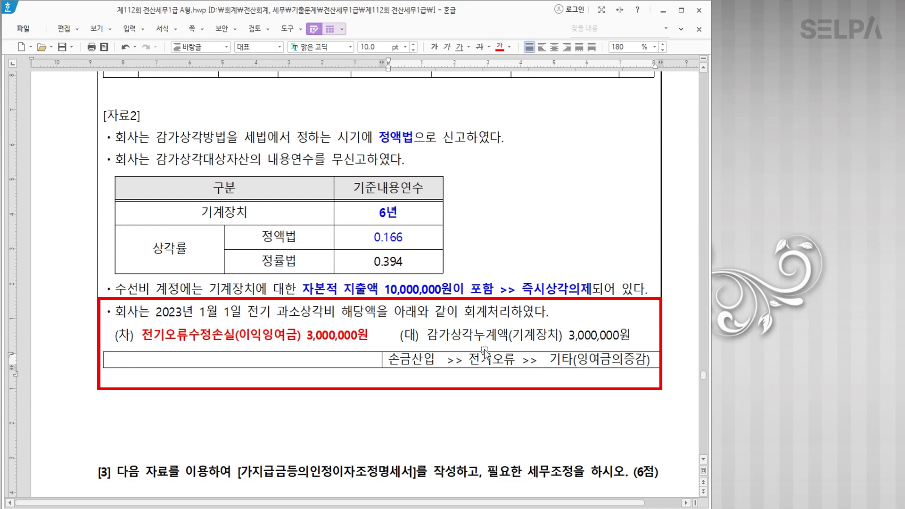
pyautogui.moveTo(426, 336); pyautogui.dragTo(542, 80)
# Make the credit entry bold red in Hangul, then bold the 4,000,000원 figure.
pyautogui.click(500, 48)
pyautogui.click(437, 46)
pyautogui.scroll(3, 540, 112)
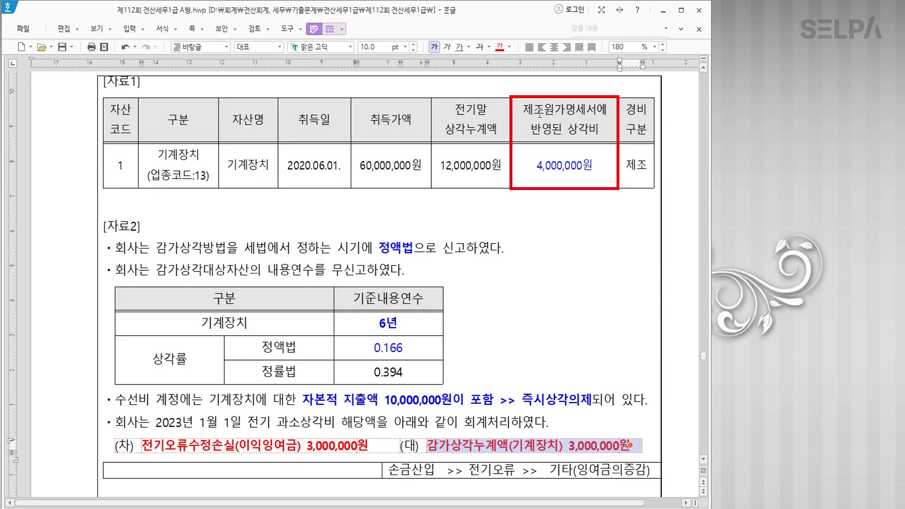
pyautogui.click(538, 165)
pyautogui.moveTo(538, 165); pyautogui.dragTo(595, 165)
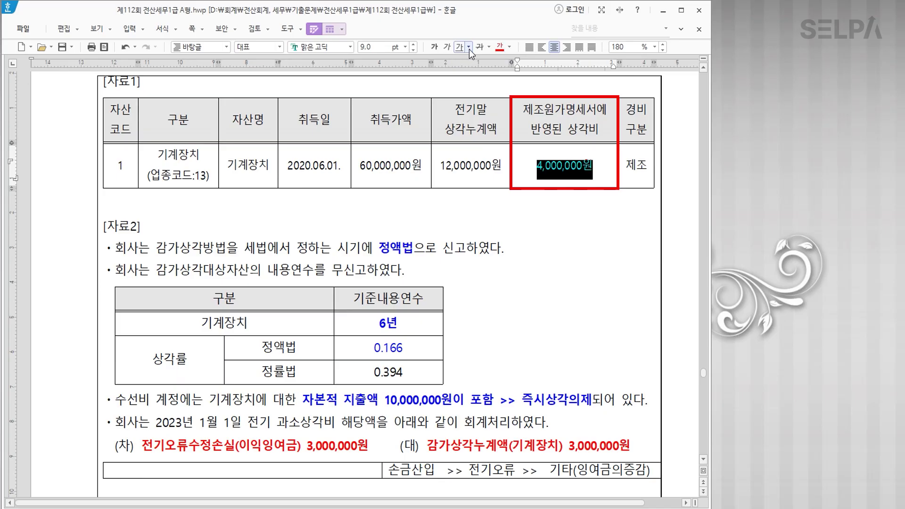
pyautogui.click(434, 47)
# Add a '>> 7,000,000' line under 4,000,000원 in the depreciation cell, then return to KcLep.
pyautogui.scroll(-3, 571, 212)
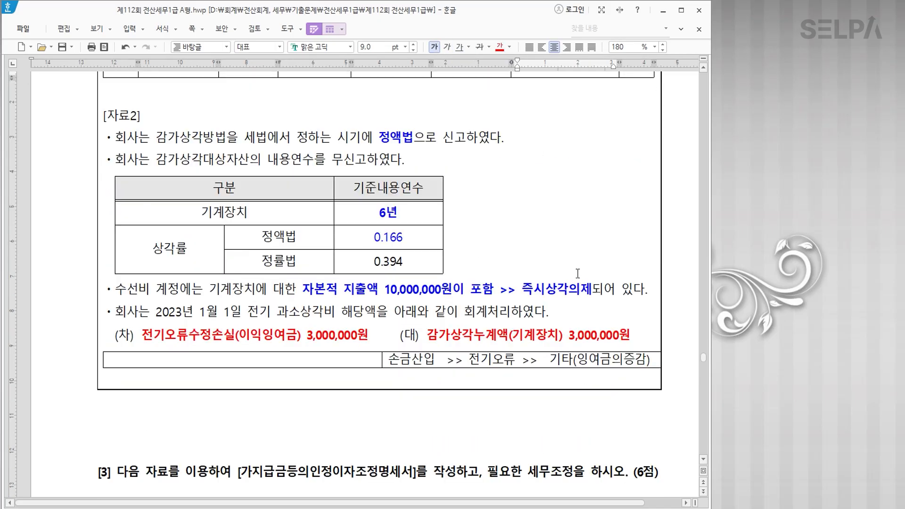
pyautogui.doubleClick(583, 336)
pyautogui.scroll(6, 609, 205)
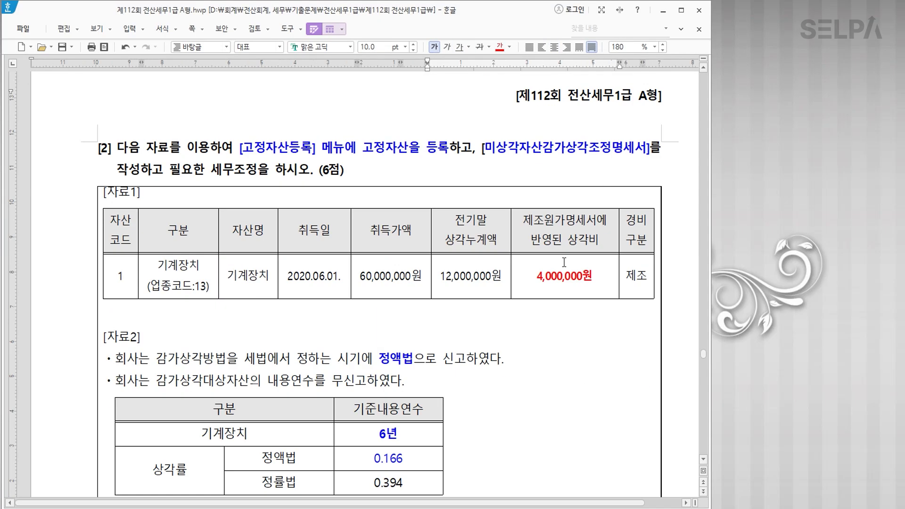
pyautogui.click(593, 278)
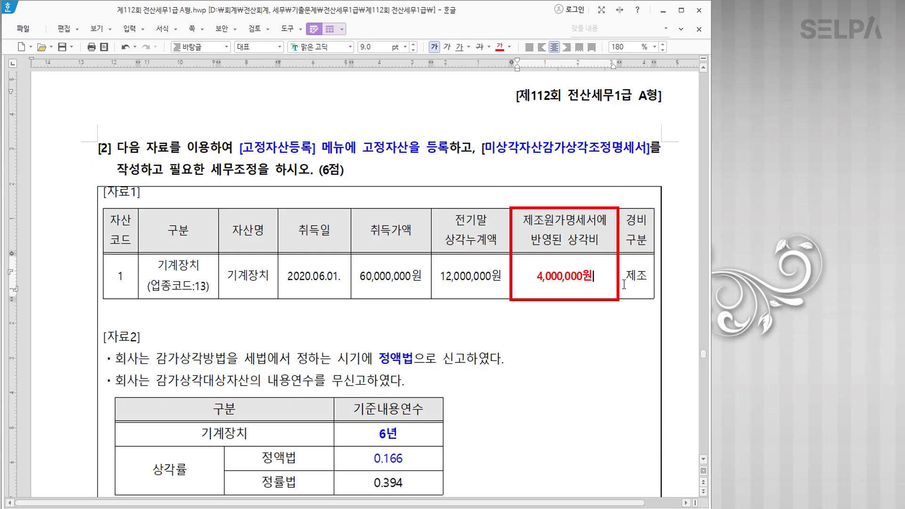
pyautogui.press('Return')
pyautogui.write('>>')
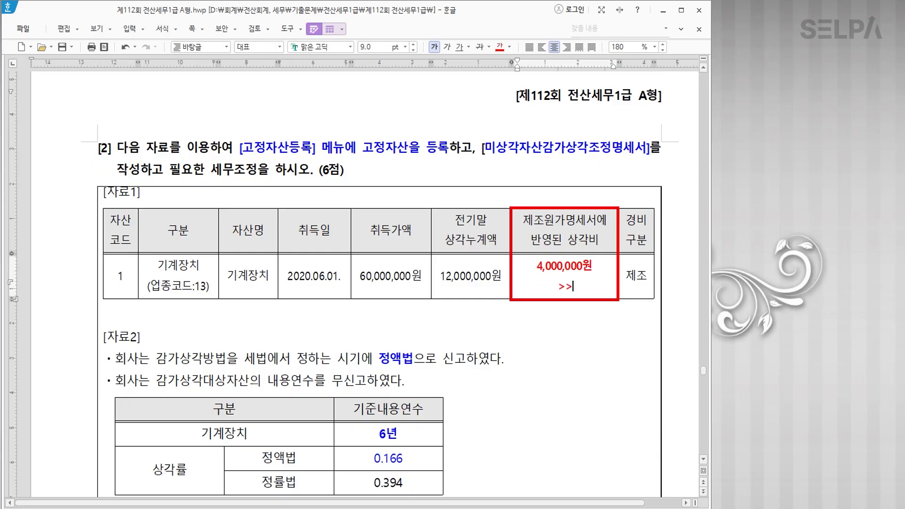
pyautogui.write(' 7,000,000')
pyautogui.click(561, 342)
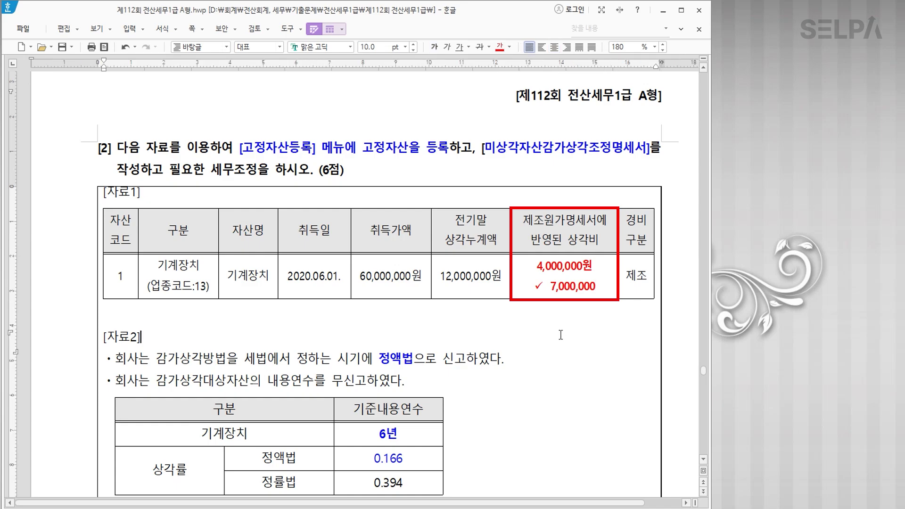
pyautogui.scroll(-5, 557, 346)
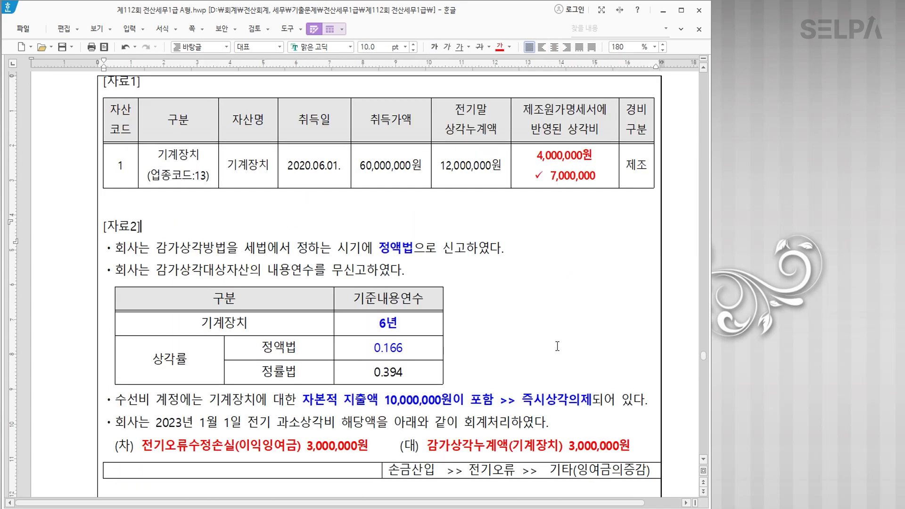
pyautogui.scroll(-9, 557, 346)
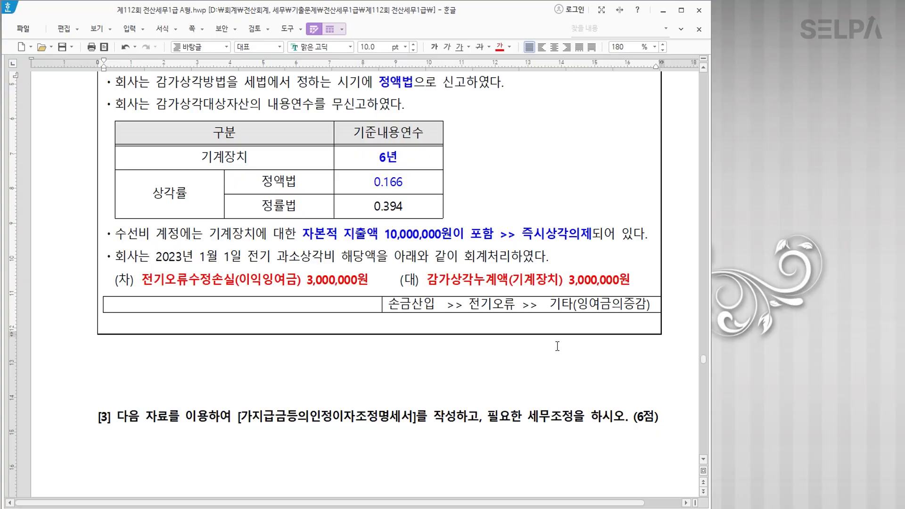
pyautogui.scroll(5, 557, 345)
pyautogui.scroll(7, 558, 346)
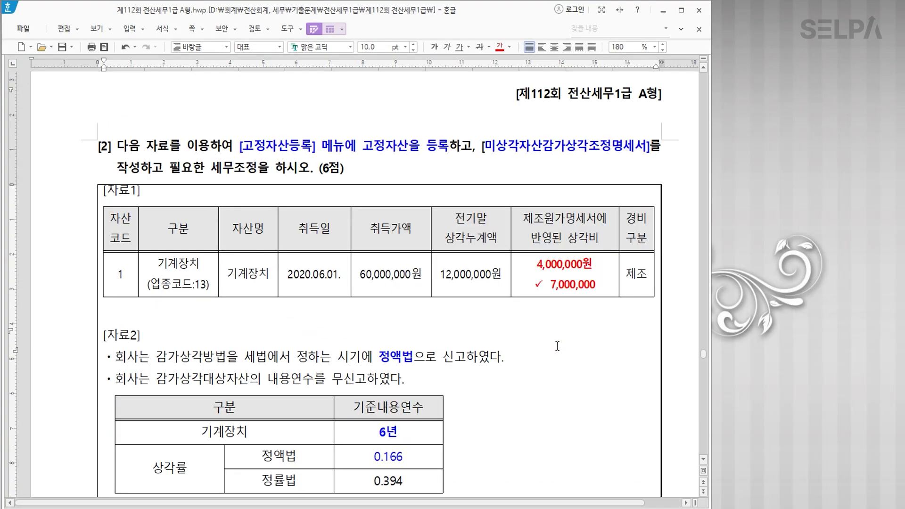
pyautogui.hotkey('alt', 'Tab')
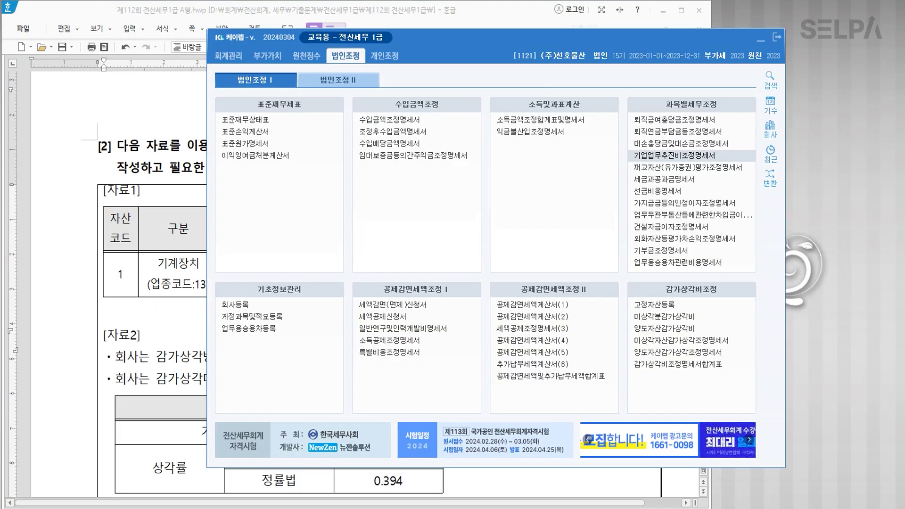
# In 고정자산등록, register asset 000001 기계장치 under account 0206, acquired 2020-06-01.
pyautogui.click(653, 306)
pyautogui.click(652, 306)
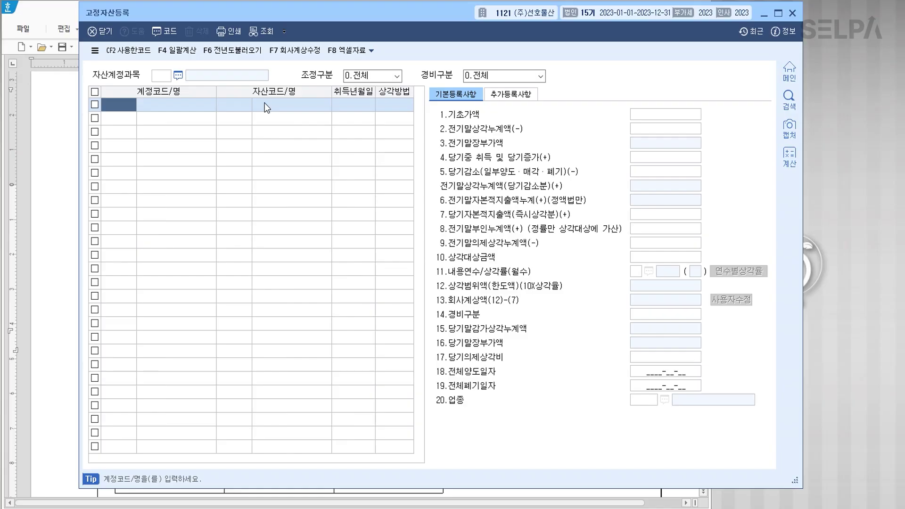
pyautogui.write('206')
pyautogui.press('Return')
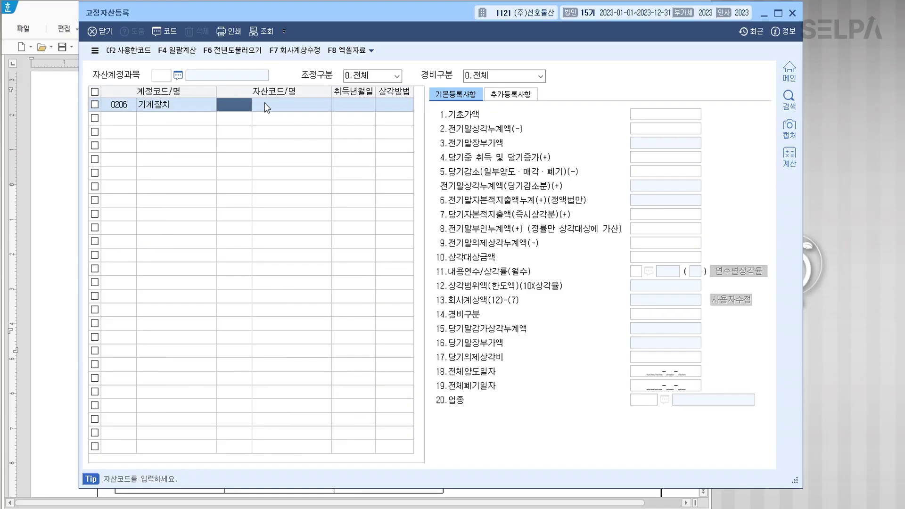
pyautogui.write('1')
pyautogui.press('Return')
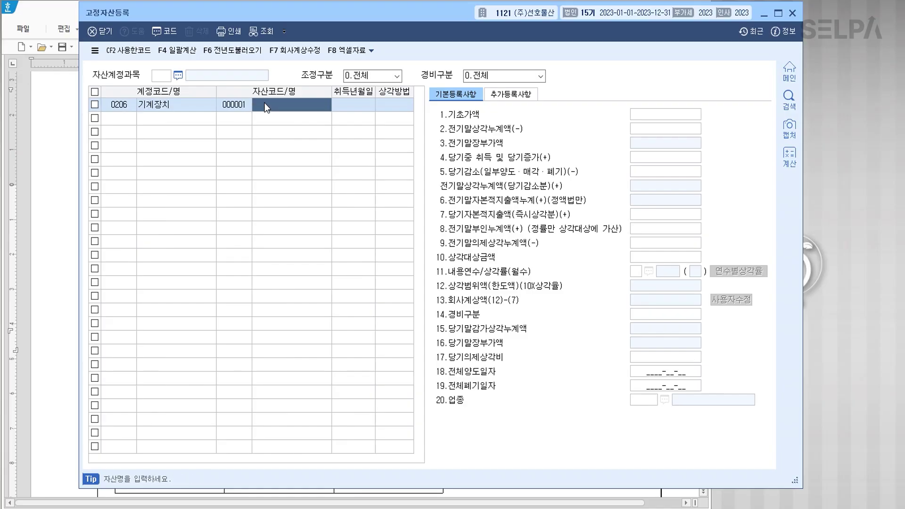
pyautogui.write('기계장치')
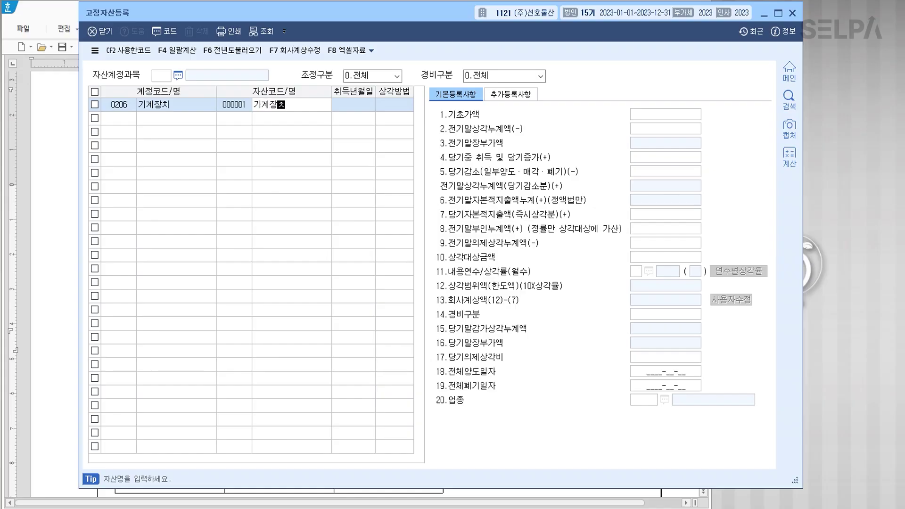
pyautogui.press('Return')
pyautogui.write('2')
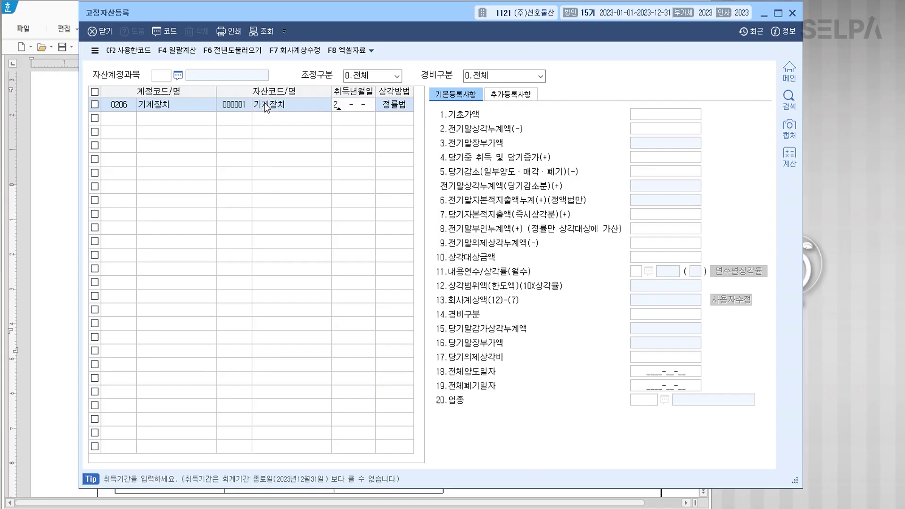
pyautogui.write('0200691')
pyautogui.press('Return')
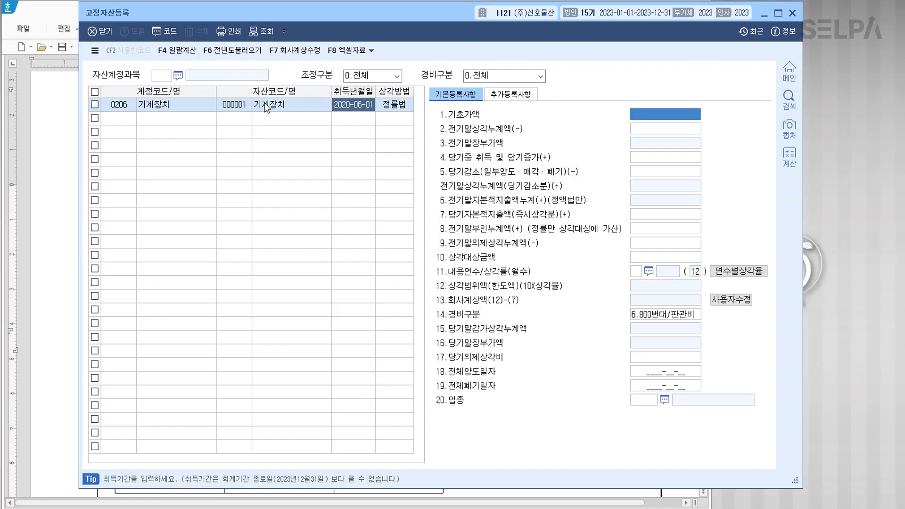
# Set the asset's depreciation method to 2:정액법 (straight-line).
pyautogui.click(396, 105)
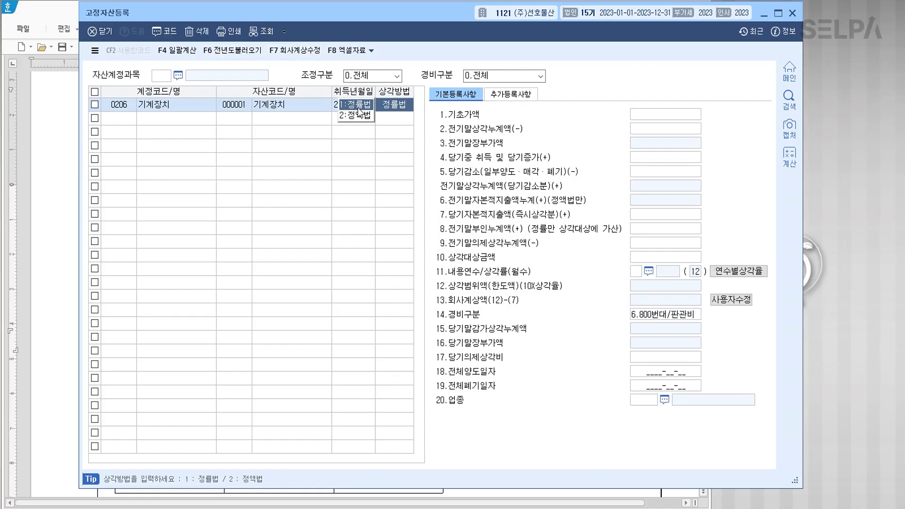
pyautogui.click(358, 113)
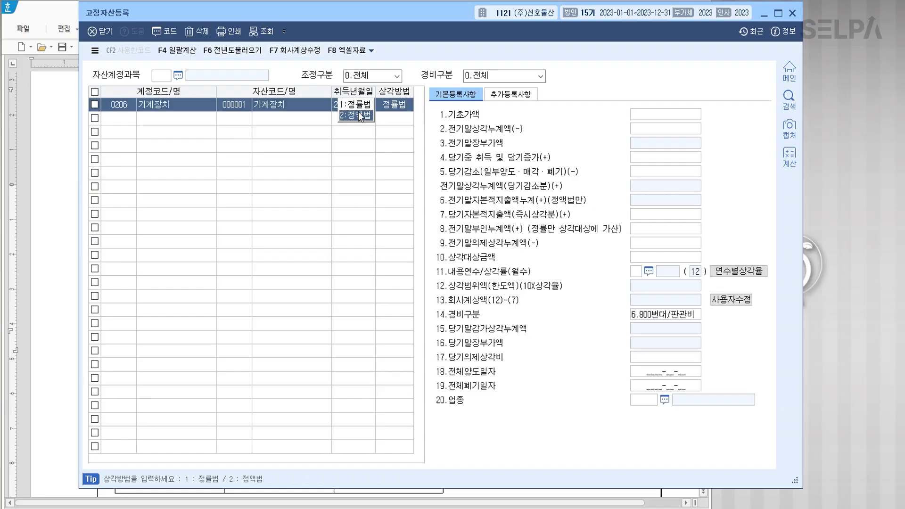
pyautogui.click(316, 106)
pyautogui.click(676, 115)
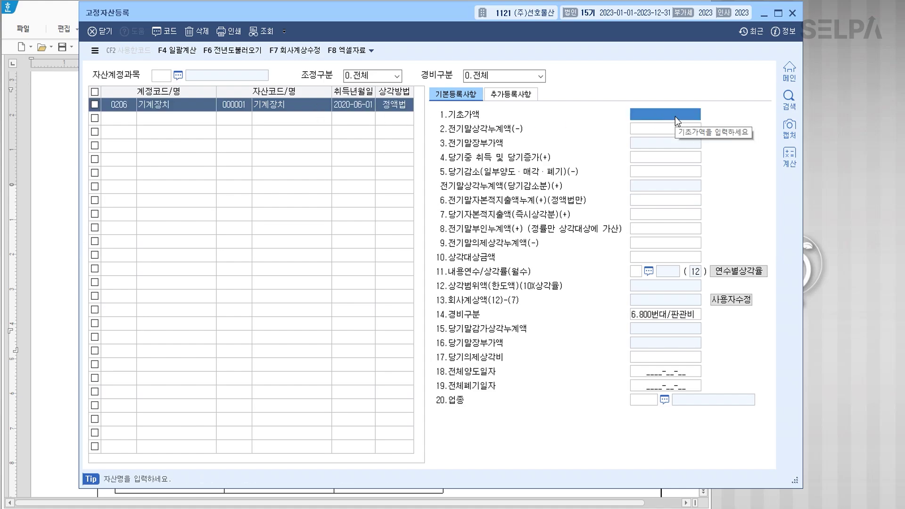
# Enter 60,000,000 base cost, 12,000,000 prior depreciation, 6-year life and 1.500번대/제조 expense category.
pyautogui.write('60000000')
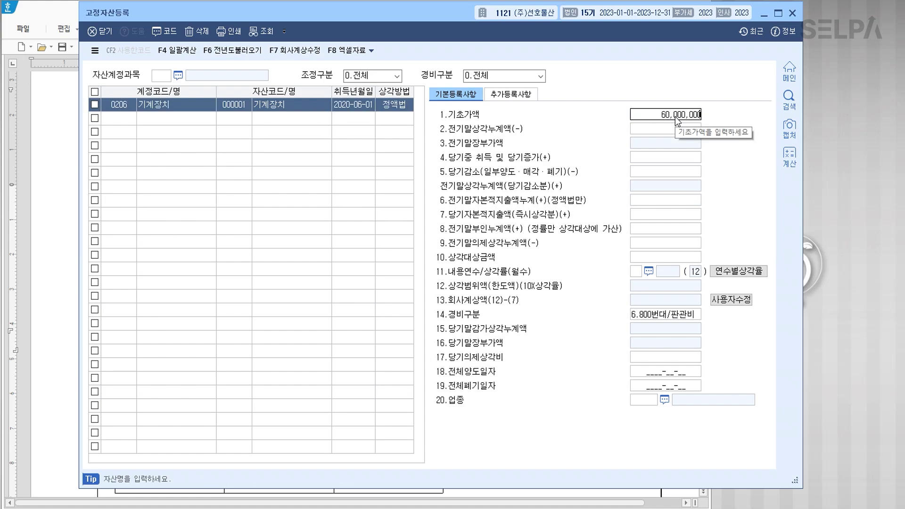
pyautogui.press('Return')
pyautogui.write('120000000')
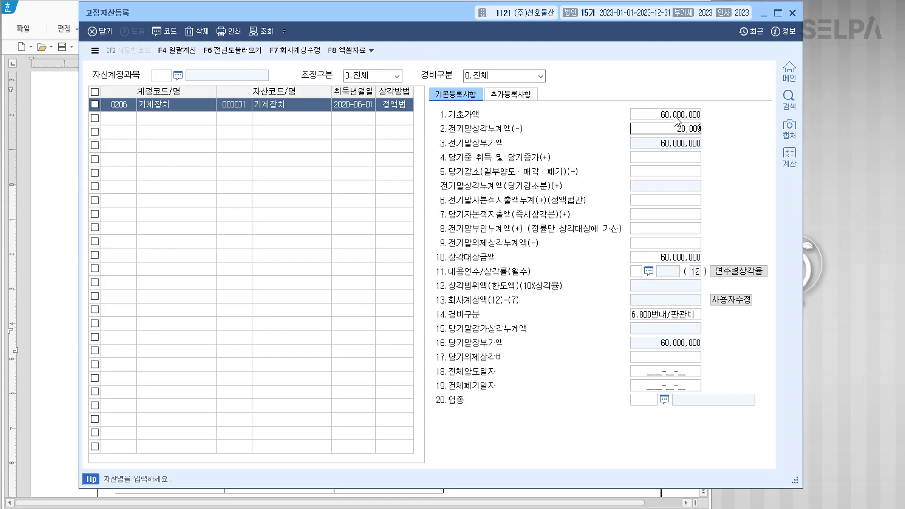
pyautogui.press('Return')
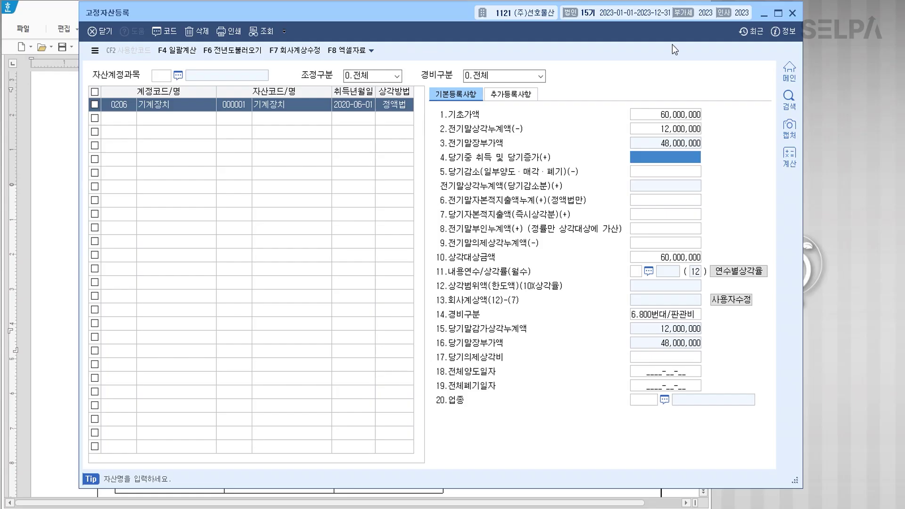
pyautogui.click(637, 272)
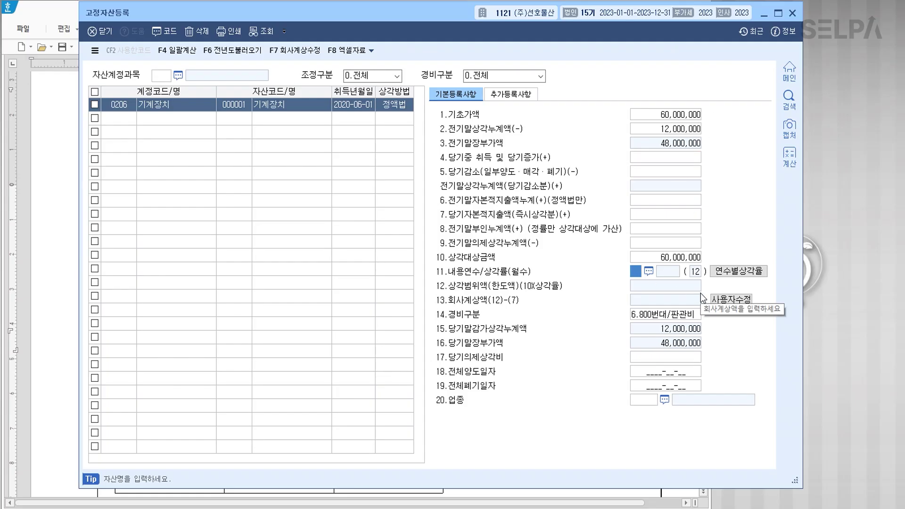
pyautogui.write('6')
pyautogui.press('Return')
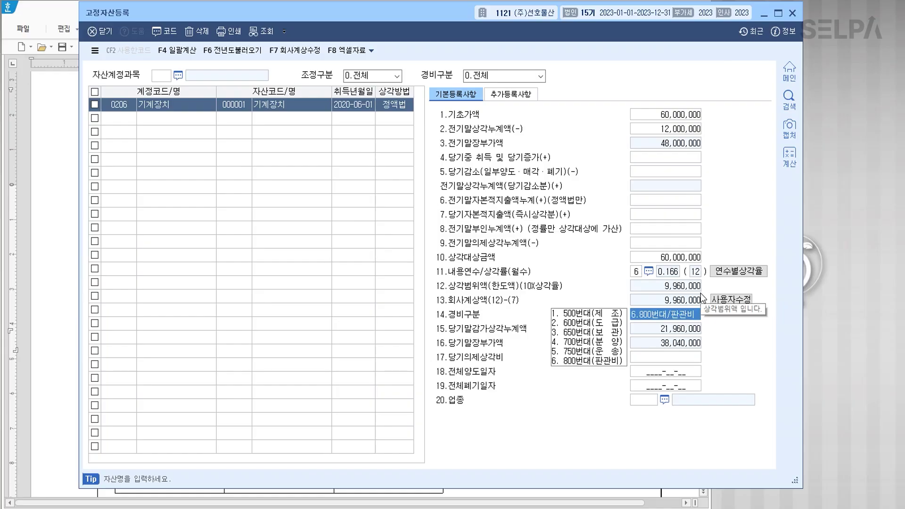
pyautogui.click(584, 315)
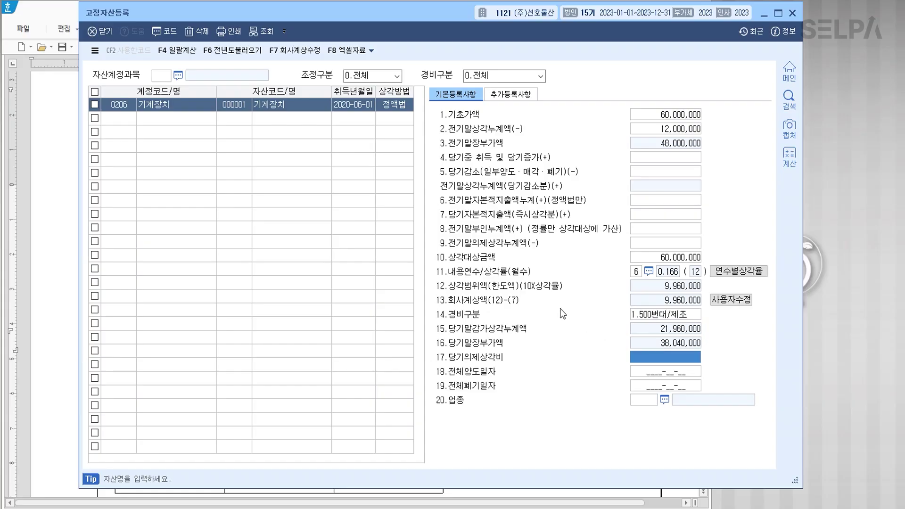
pyautogui.moveTo(449, 16); pyautogui.dragTo(448, 235)
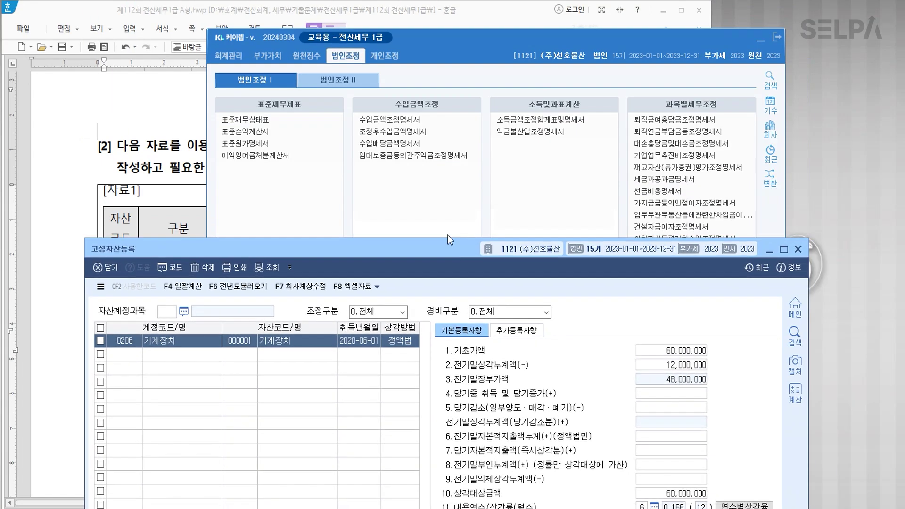
# Enter 10,000,000 as the current-year immediately expensed capital expenditure for 기계장치.
pyautogui.click(191, 127)
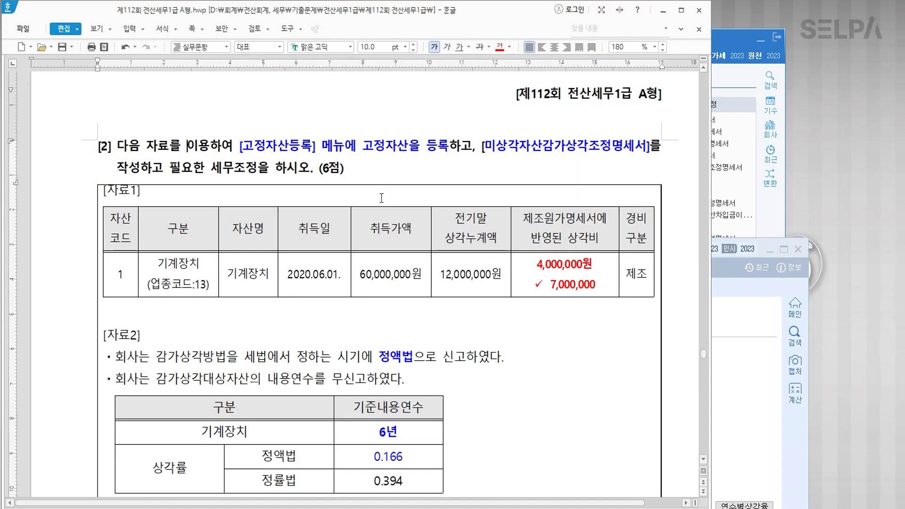
pyautogui.scroll(-3, 381, 198)
pyautogui.click(738, 321)
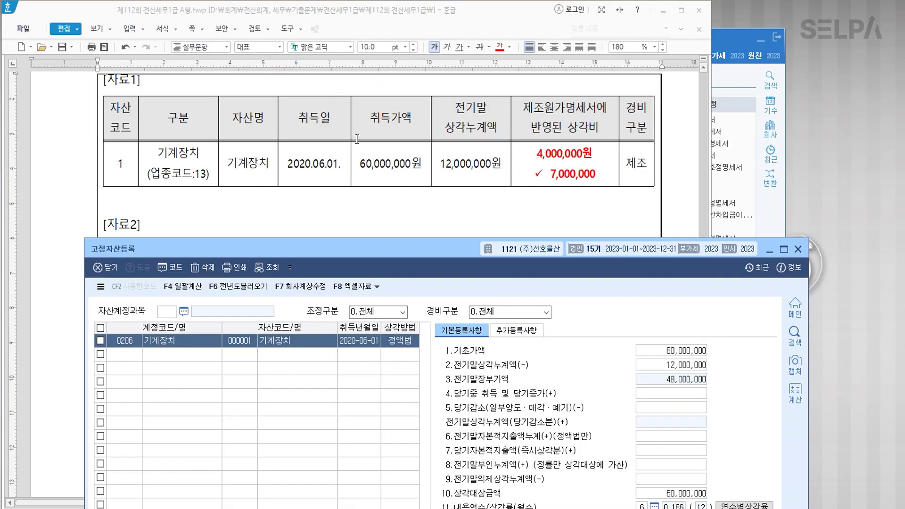
pyautogui.scroll(-4, 358, 140)
pyautogui.scroll(-3, 358, 194)
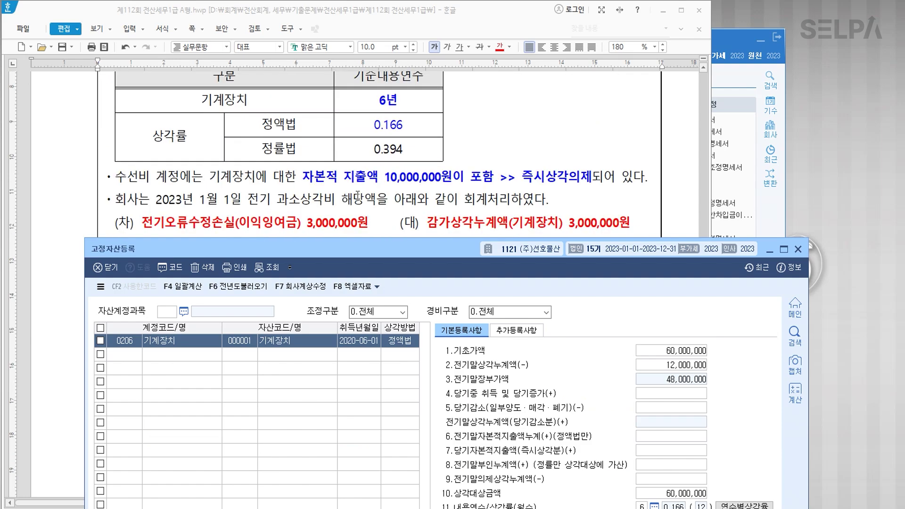
pyautogui.moveTo(393, 250); pyautogui.dragTo(361, 71)
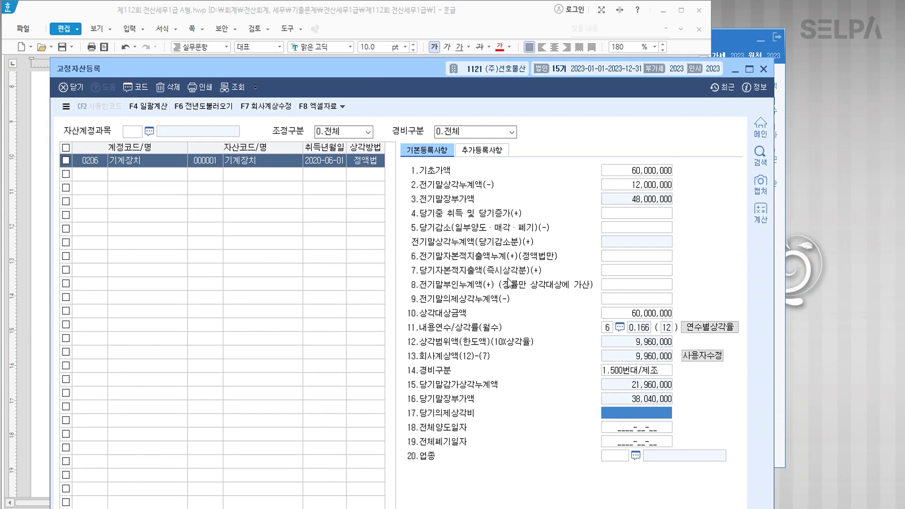
pyautogui.click(611, 272)
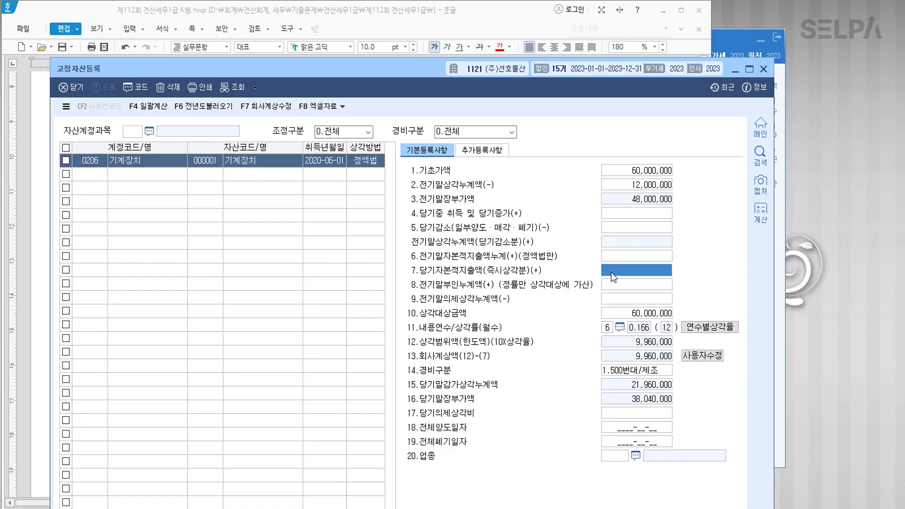
pyautogui.write('10000000')
pyautogui.press('Return')
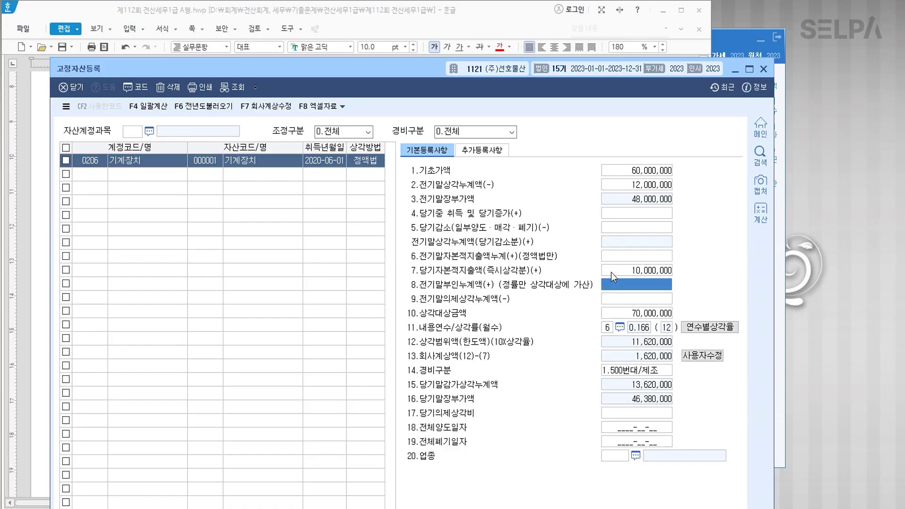
# Overwrite the company-recorded depreciation (회사계상액) with 7,000,000.
pyautogui.moveTo(449, 74); pyautogui.dragTo(467, 295)
pyautogui.scroll(8, 565, 174)
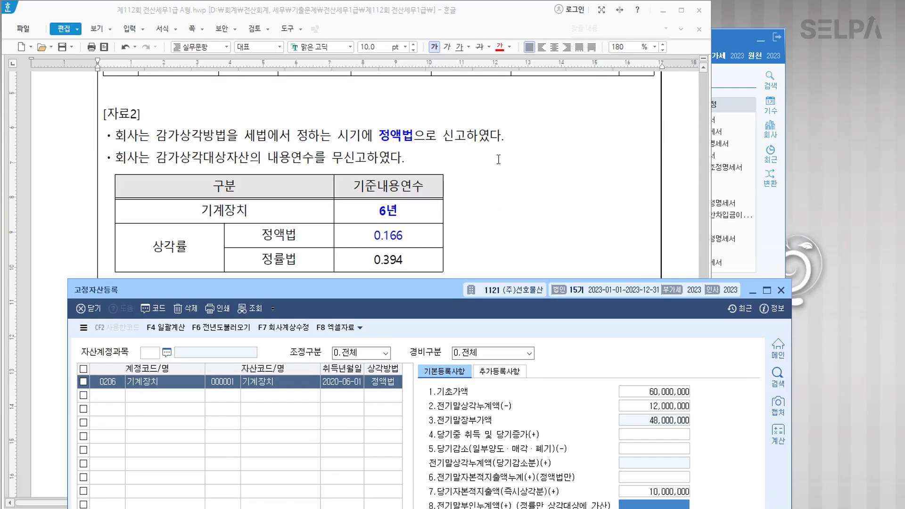
pyautogui.moveTo(447, 290); pyautogui.dragTo(443, 115)
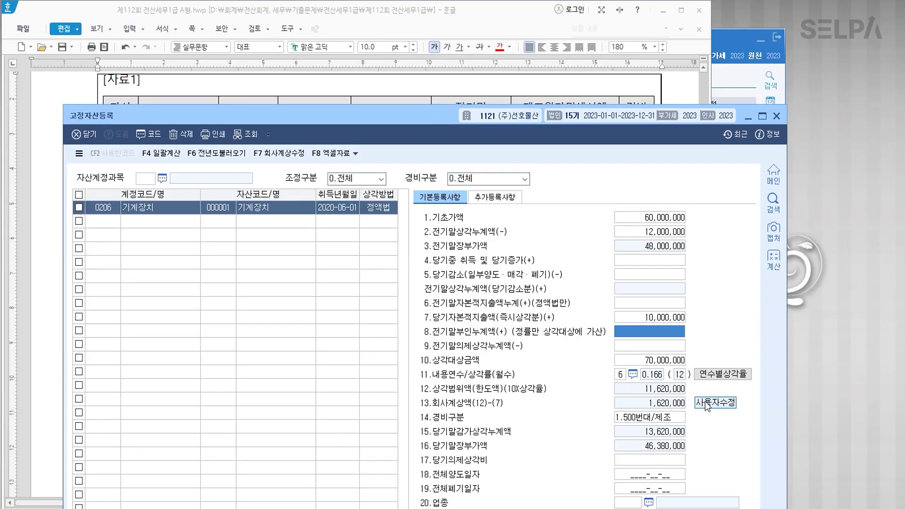
pyautogui.click(675, 403)
pyautogui.write('7000000')
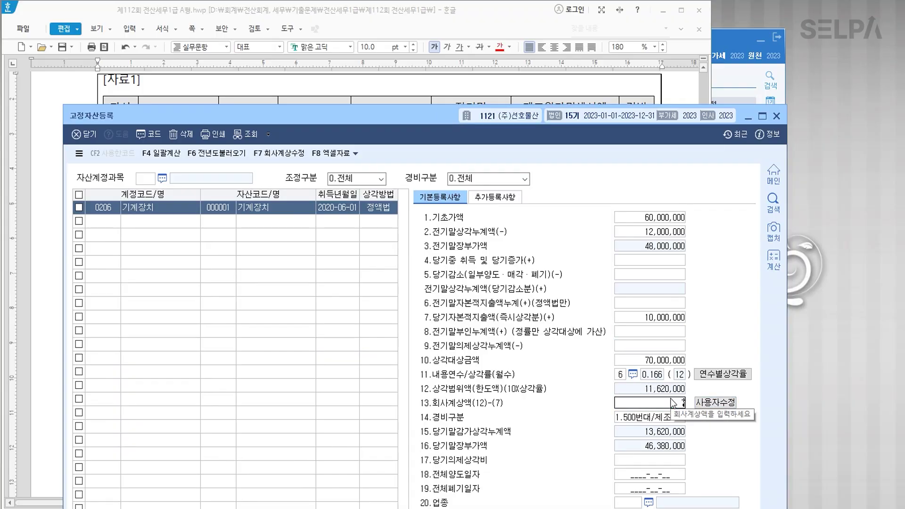
pyautogui.press('Return')
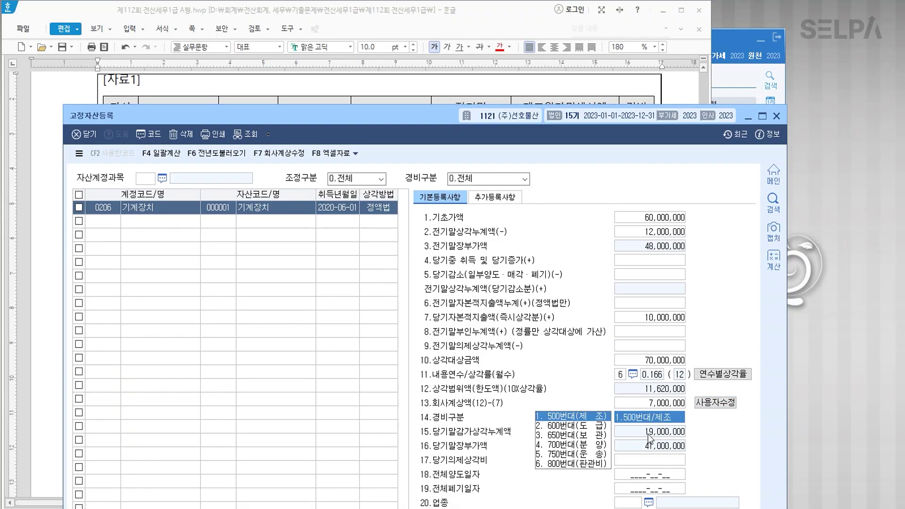
# Set industry code 13 (제조업) and finish the machinery record.
pyautogui.moveTo(390, 120); pyautogui.dragTo(389, 215)
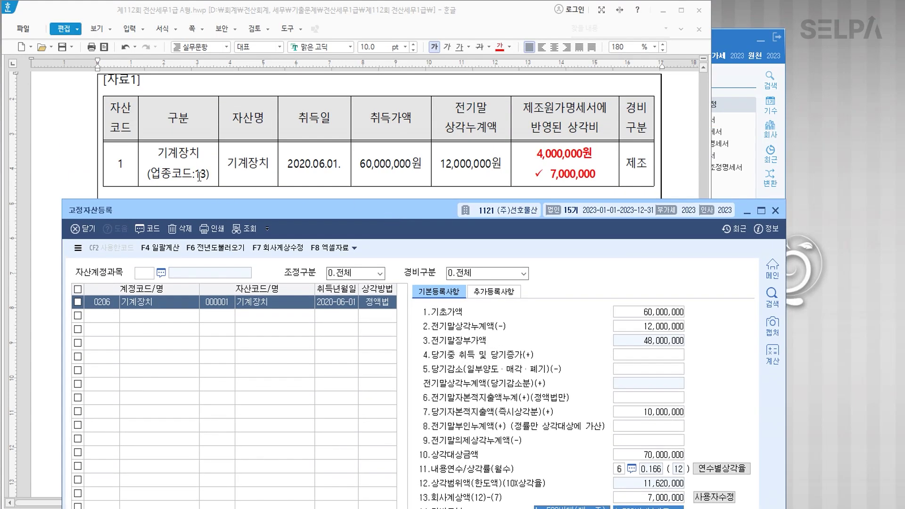
pyautogui.moveTo(426, 209); pyautogui.dragTo(428, 37)
pyautogui.click(627, 427)
pyautogui.write('13')
pyautogui.press('Return')
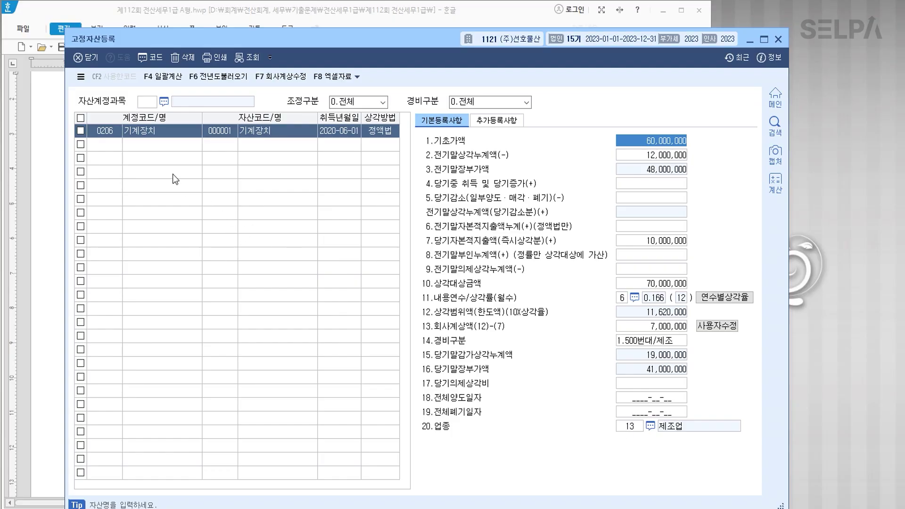
pyautogui.click(143, 145)
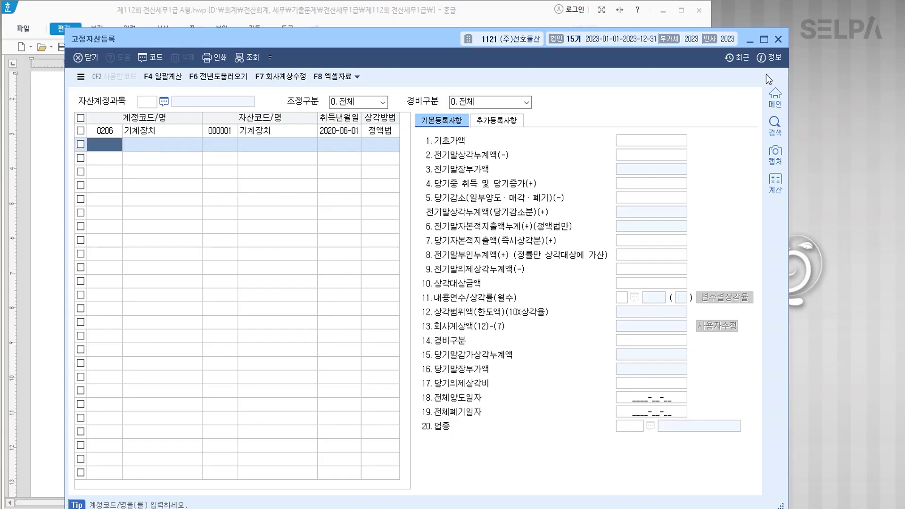
# Close the asset register and load the 0206 기계장치 account into the 미상각분감가상각비 report.
pyautogui.click(778, 40)
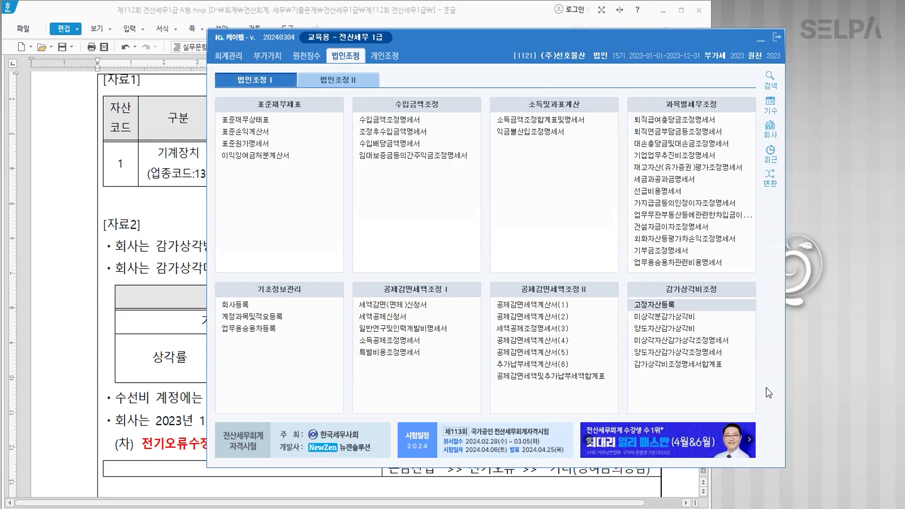
pyautogui.click(670, 317)
pyautogui.press('Return')
pyautogui.press('Return')
pyautogui.press('Return')
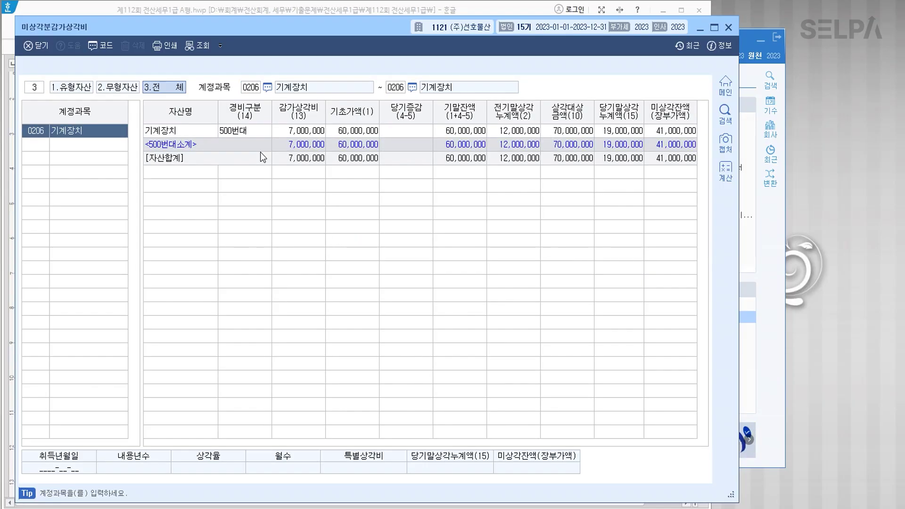
pyautogui.click(729, 27)
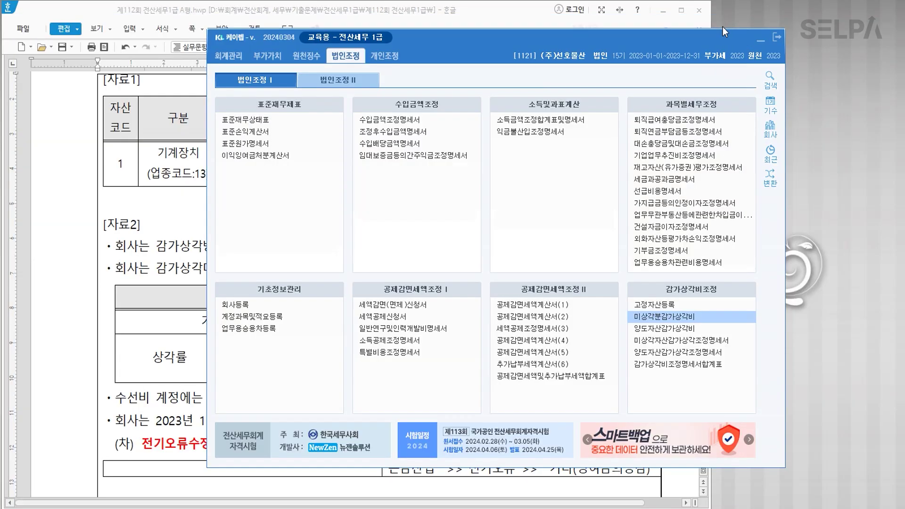
# In 미상각자산감가상각조정명세서, load register data for straight-line assets and open 조정 등록 for the machinery.
pyautogui.click(689, 340)
pyautogui.click(73, 100)
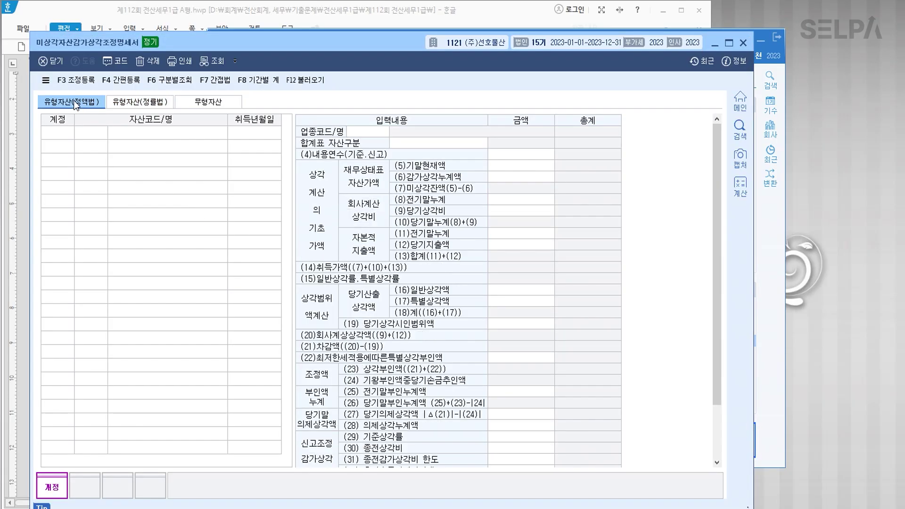
pyautogui.click(306, 81)
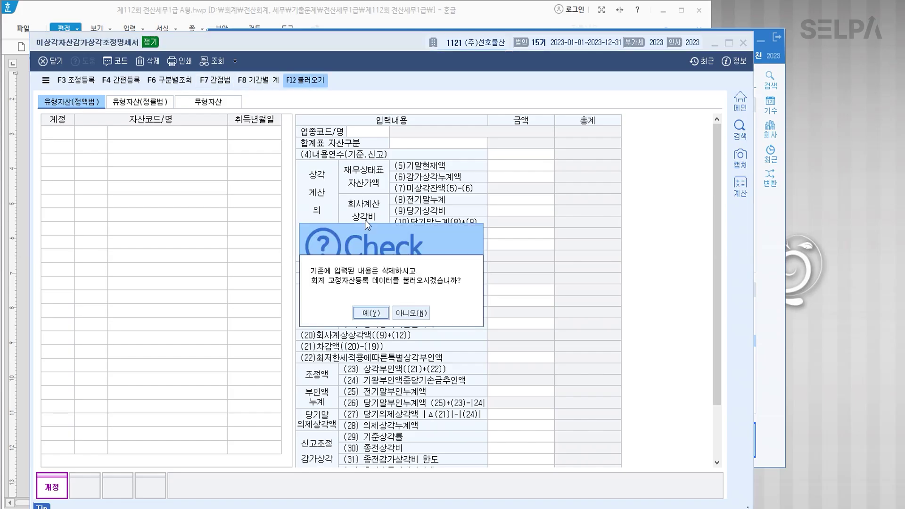
pyautogui.click(357, 309)
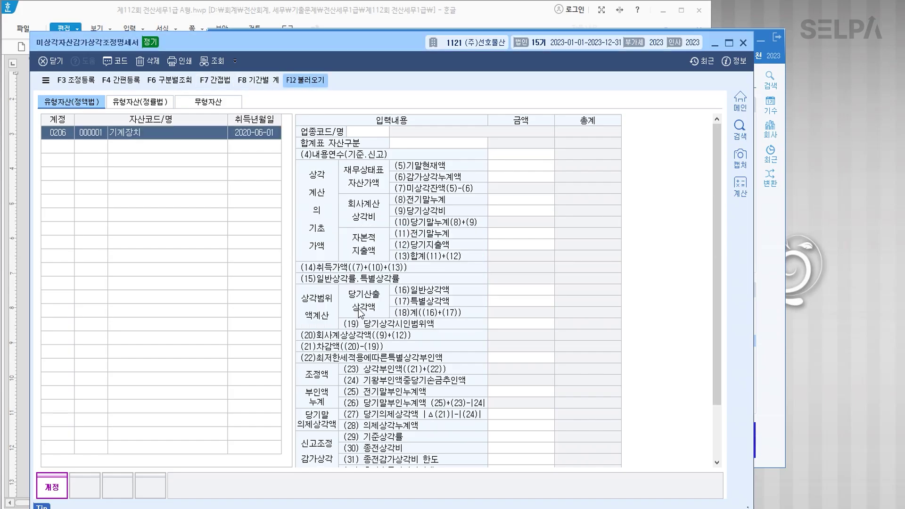
pyautogui.click(203, 137)
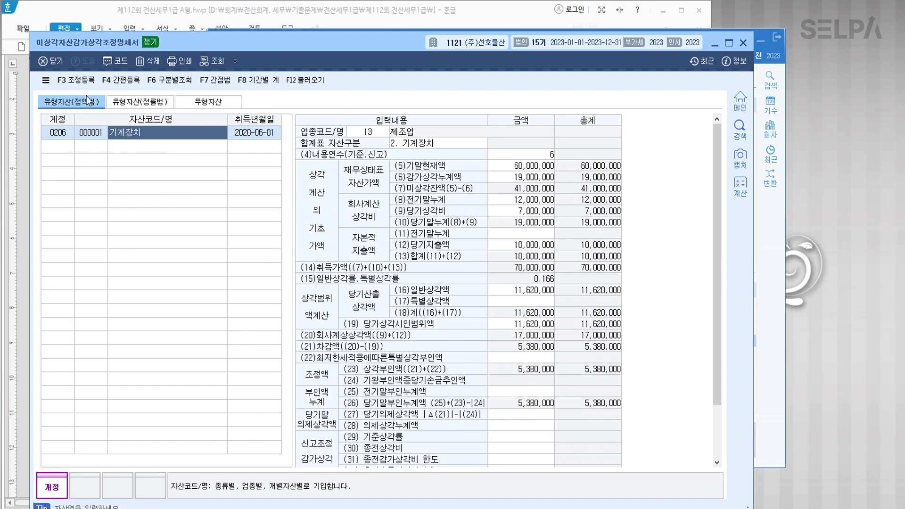
pyautogui.click(78, 81)
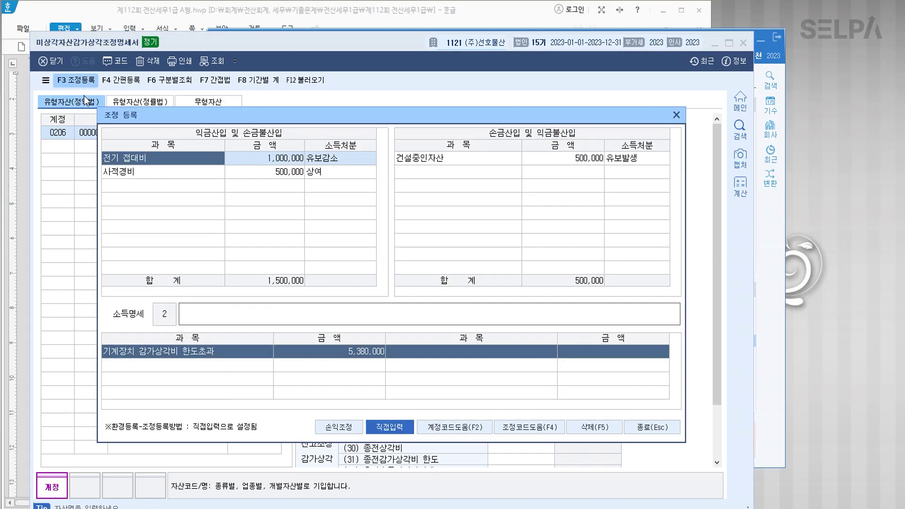
# Add 기계장치감가상각비한도초과 5,380,000 as an add-back adjustment item.
pyautogui.click(124, 190)
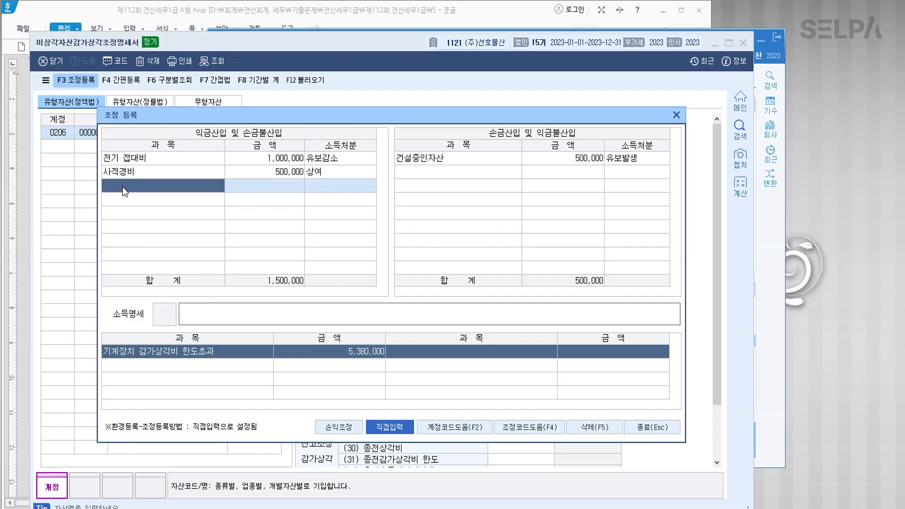
pyautogui.press('F4')
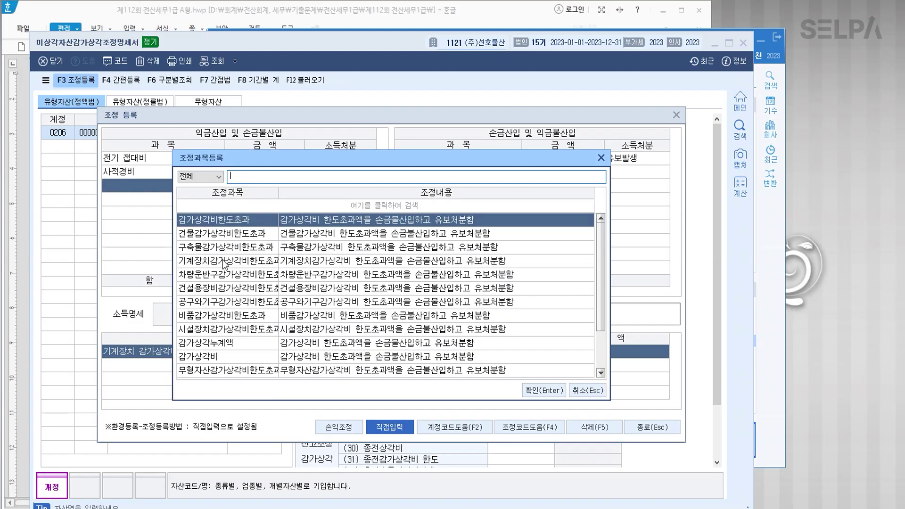
pyautogui.click(225, 261)
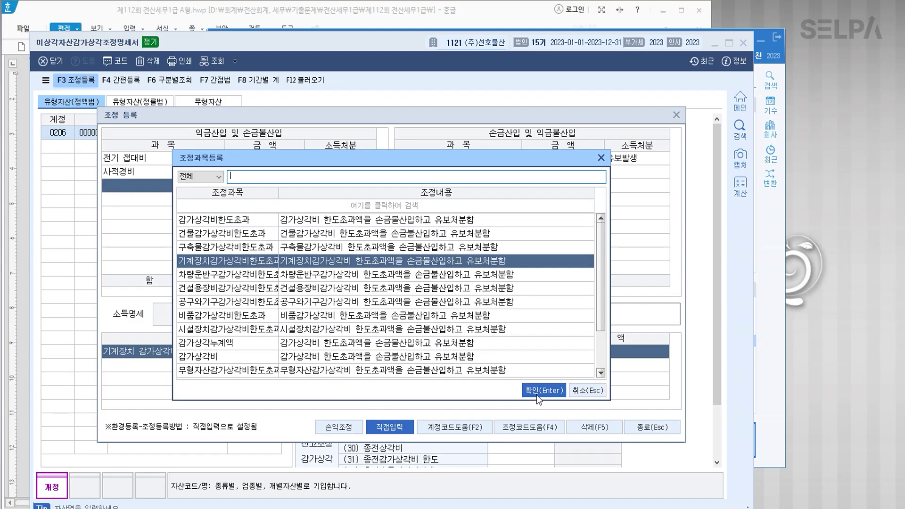
pyautogui.click(537, 390)
pyautogui.write('5,380,000')
pyautogui.press('Return')
pyautogui.press('Return')
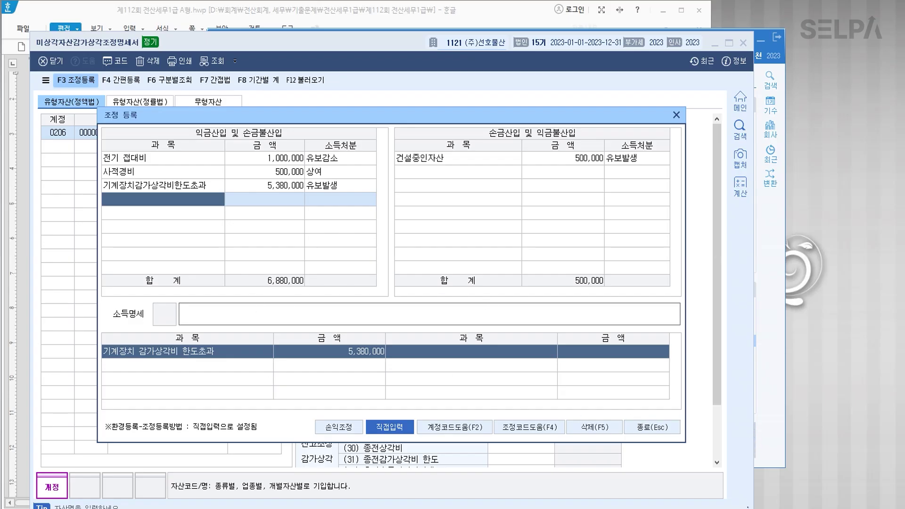
# Check the prior-year journal entry in the exam document before returning to 조정 등록.
pyautogui.click(276, 508)
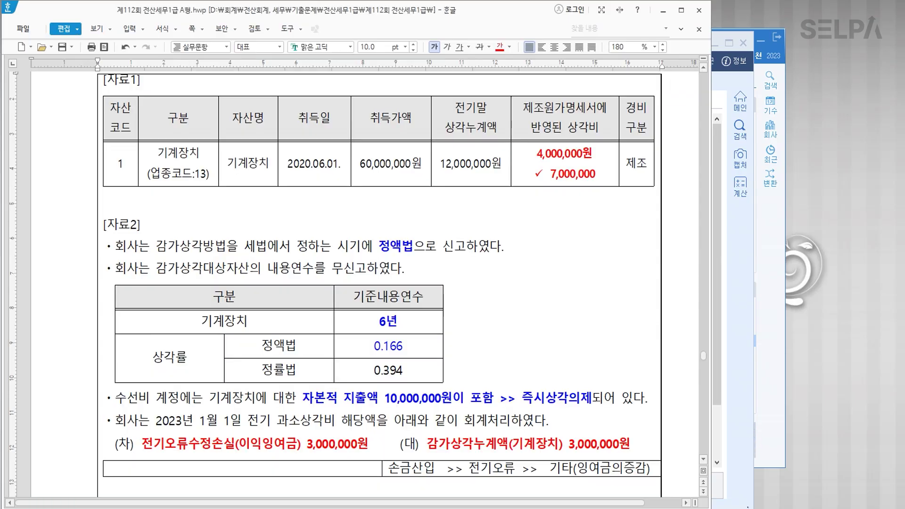
pyautogui.click(186, 447)
pyautogui.moveTo(141, 446); pyautogui.dragTo(387, 448)
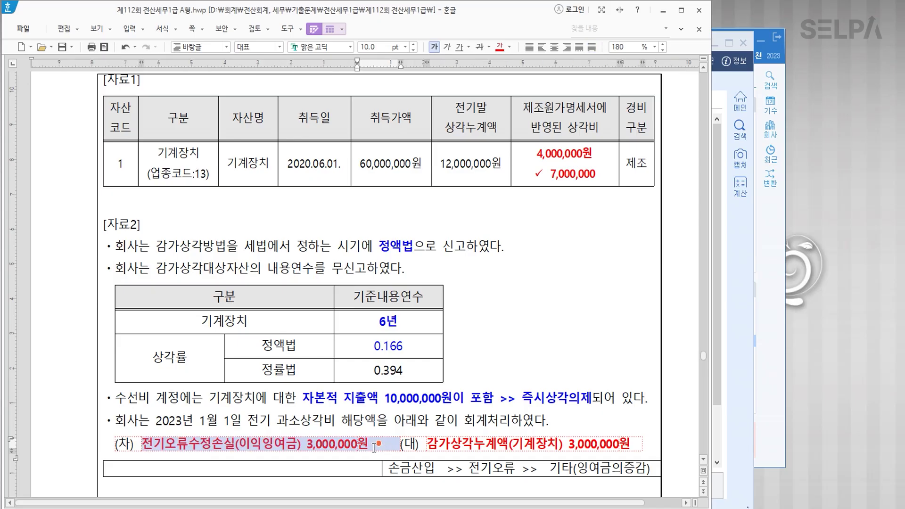
pyautogui.click(508, 470)
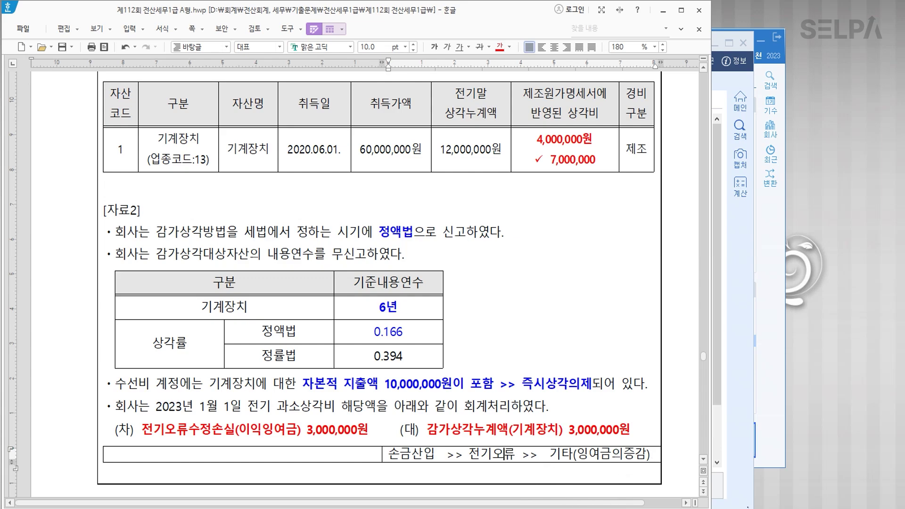
pyautogui.hotkey('alt', 'Tab')
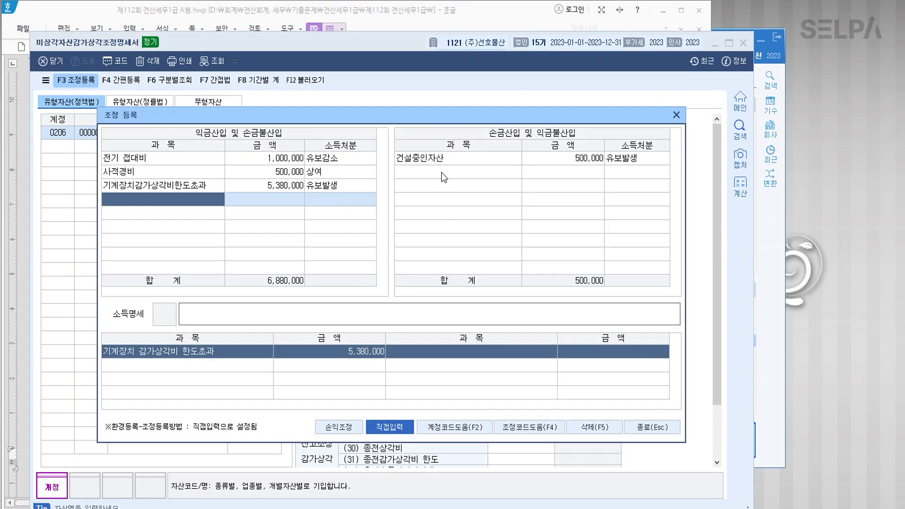
# Add deduction 전기오류수정손실 3,000,000 with 기타 disposition and close the adjustment window.
pyautogui.click(442, 173)
pyautogui.write('전기오류수정손실')
pyautogui.press('Return')
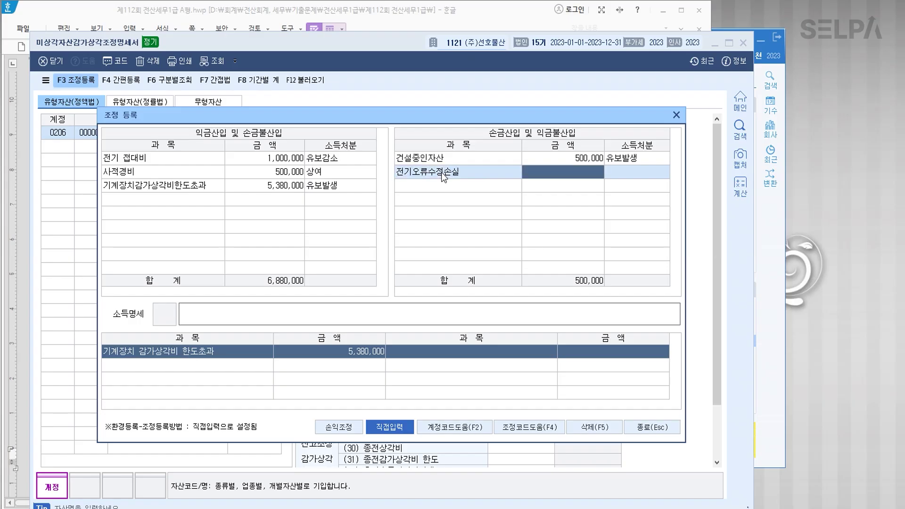
pyautogui.write('3000000')
pyautogui.press('Return')
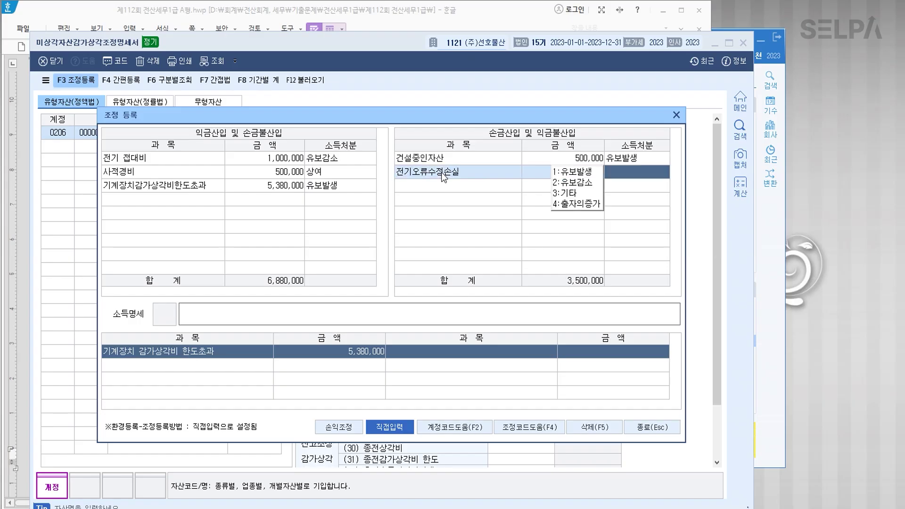
pyautogui.press('3')
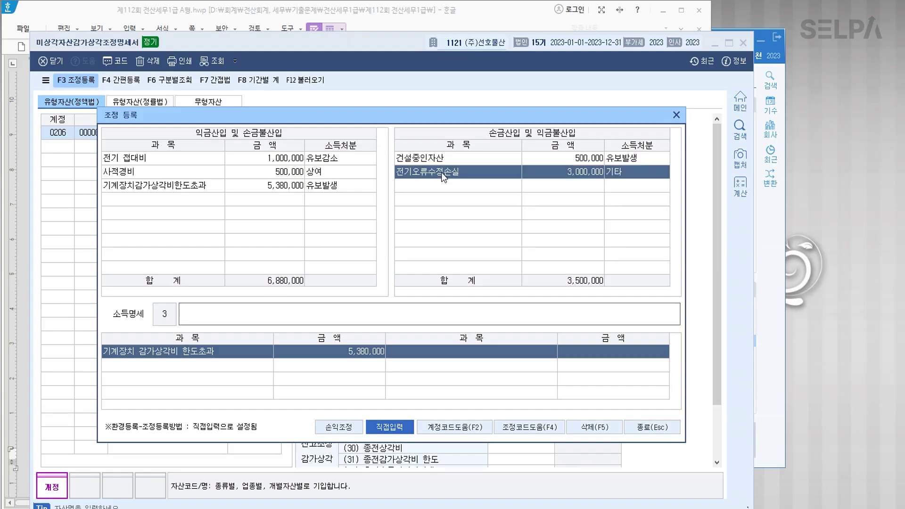
pyautogui.press('Return')
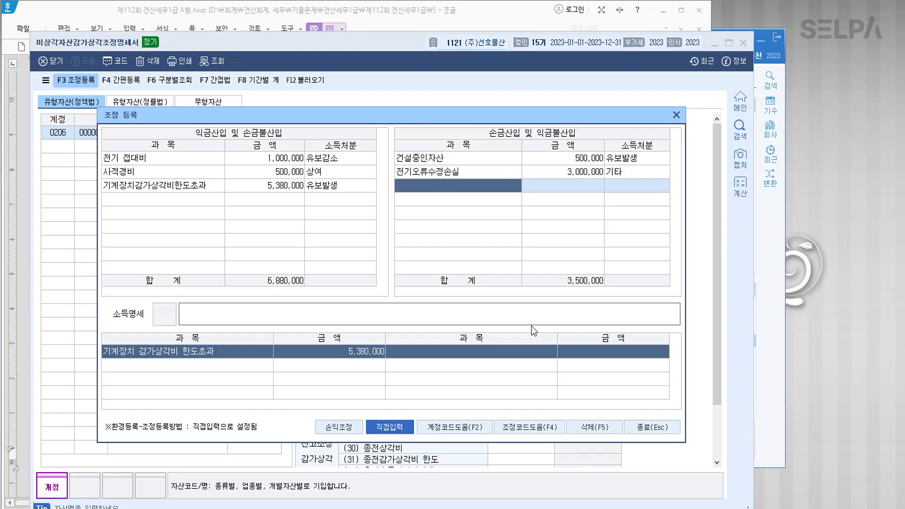
pyautogui.click(648, 425)
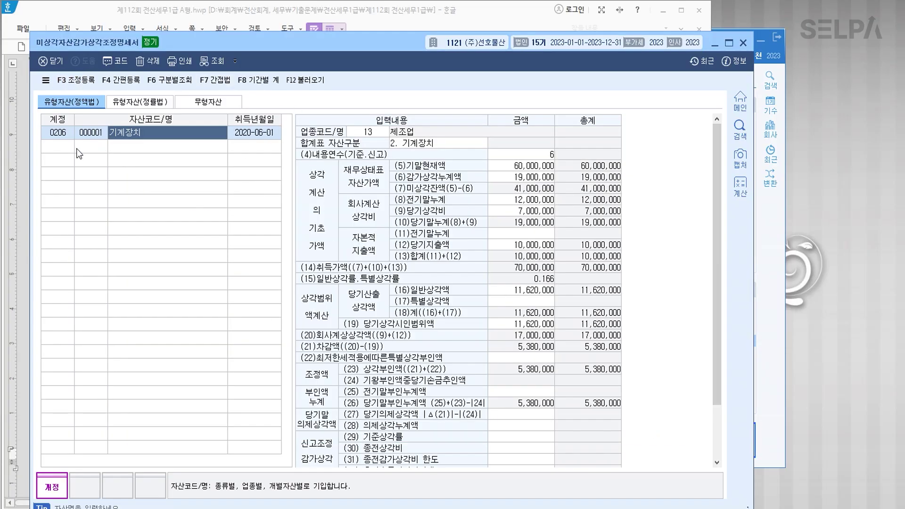
# Reload 감가상각비조정명세서합계표, check the 5,380,000 machinery 상각부인액, and save it.
pyautogui.click(745, 43)
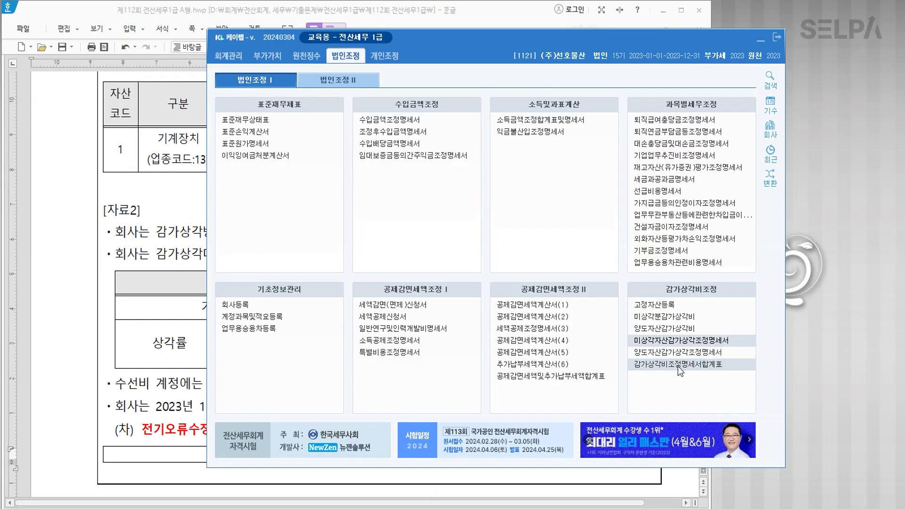
pyautogui.click(678, 366)
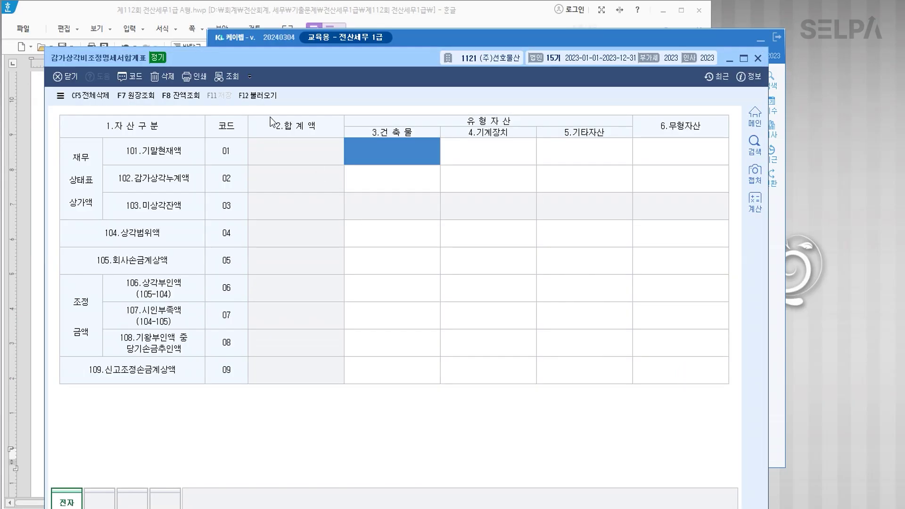
pyautogui.click(257, 96)
pyautogui.click(381, 319)
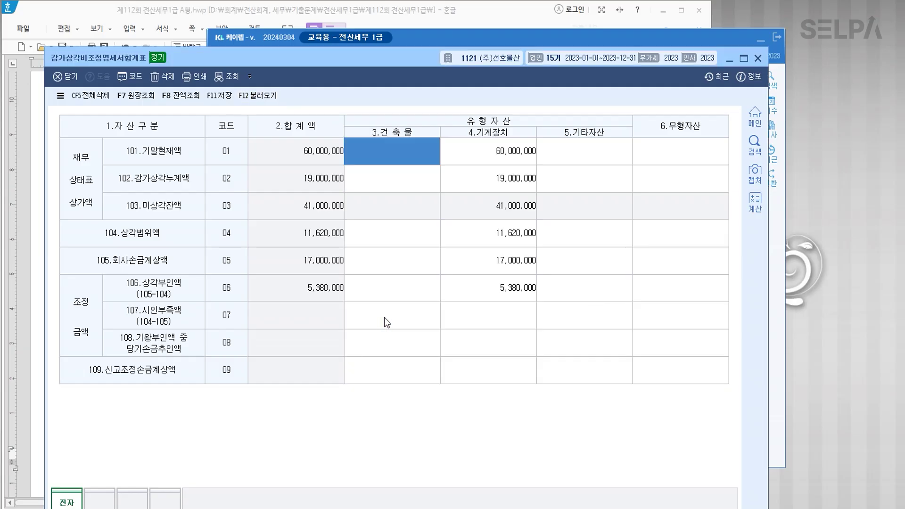
pyautogui.click(499, 284)
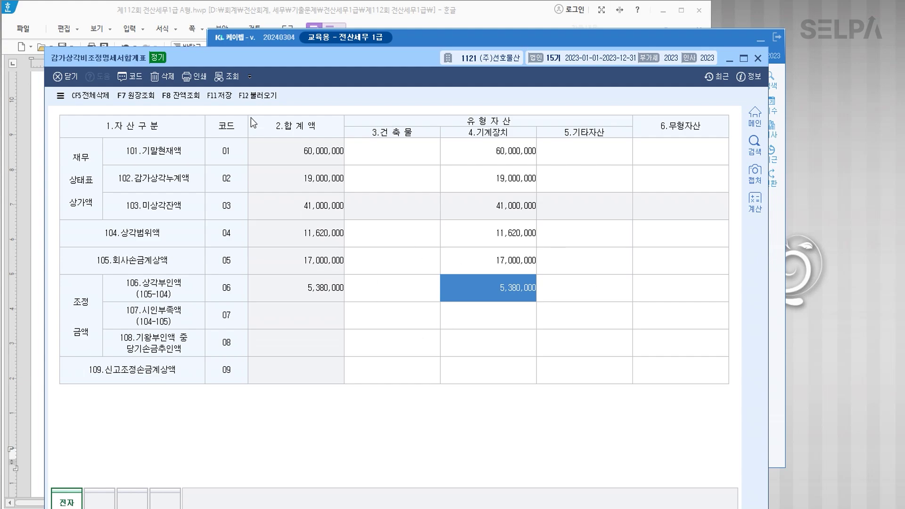
pyautogui.click(227, 97)
pyautogui.click(757, 58)
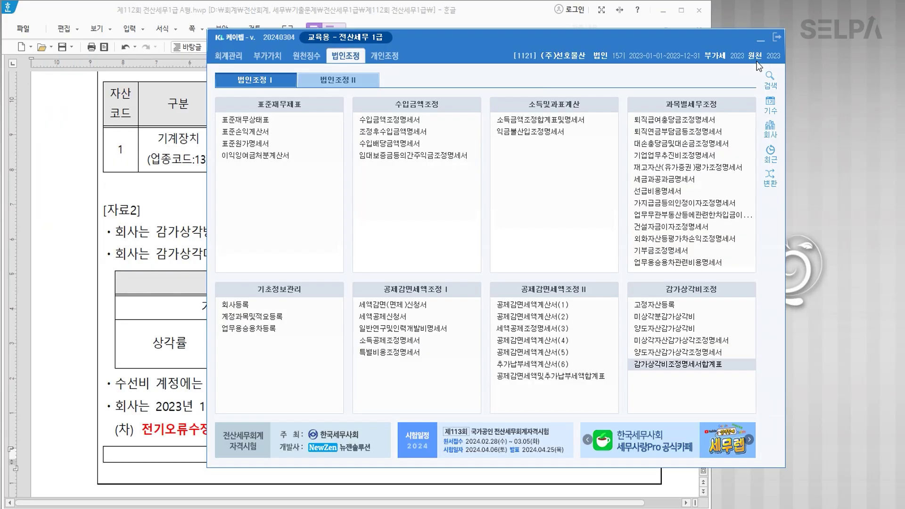
# Reopen 미상각자산감가상각조정명세서 to review its 정액법 tangible assets sheet.
pyautogui.click(659, 342)
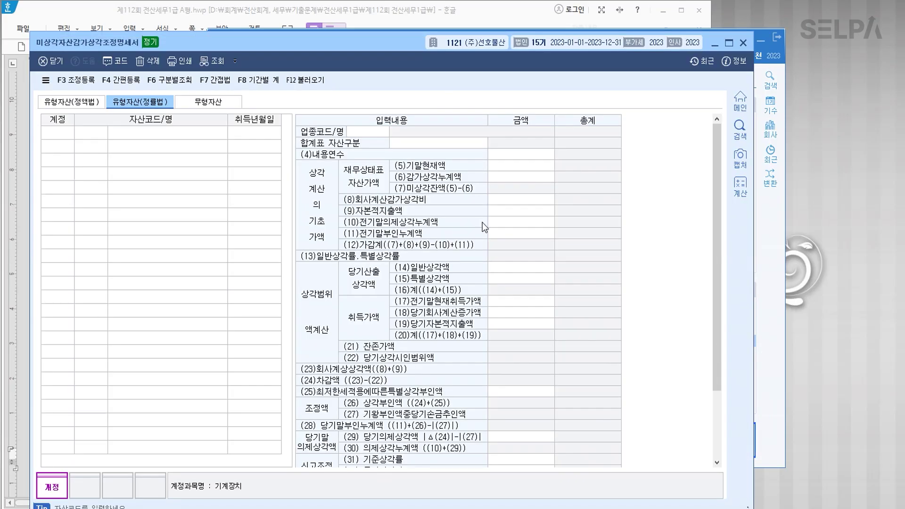
pyautogui.click(77, 104)
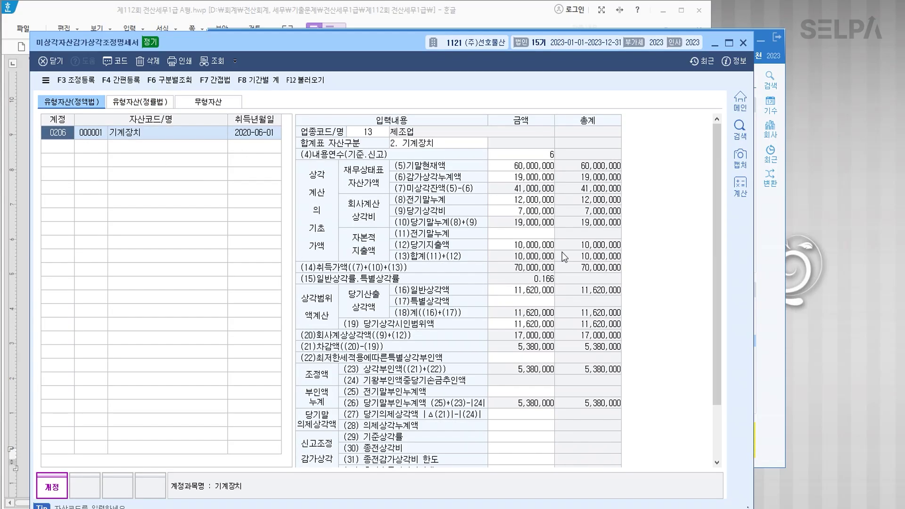
pyautogui.click(743, 43)
# Bring the exam document forward and select the 3,000,000원 prior-year journal entry line.
pyautogui.click(173, 229)
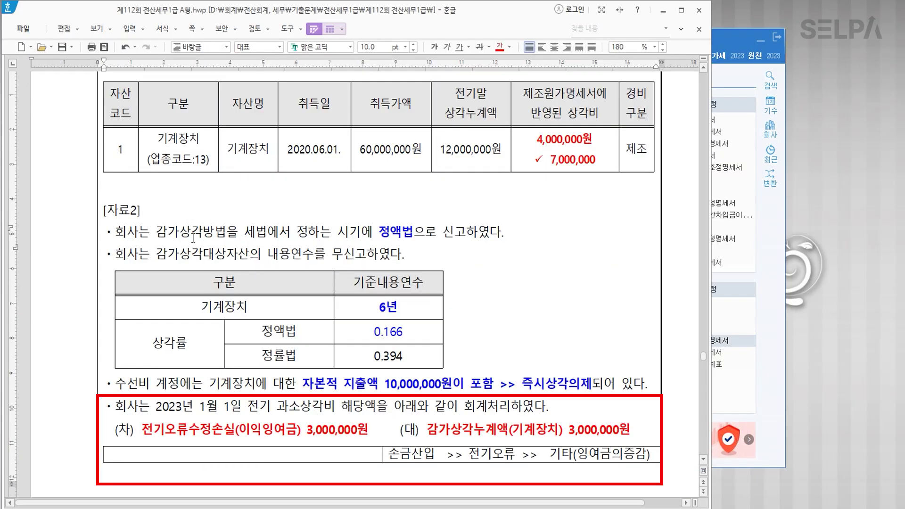
pyautogui.click(144, 429)
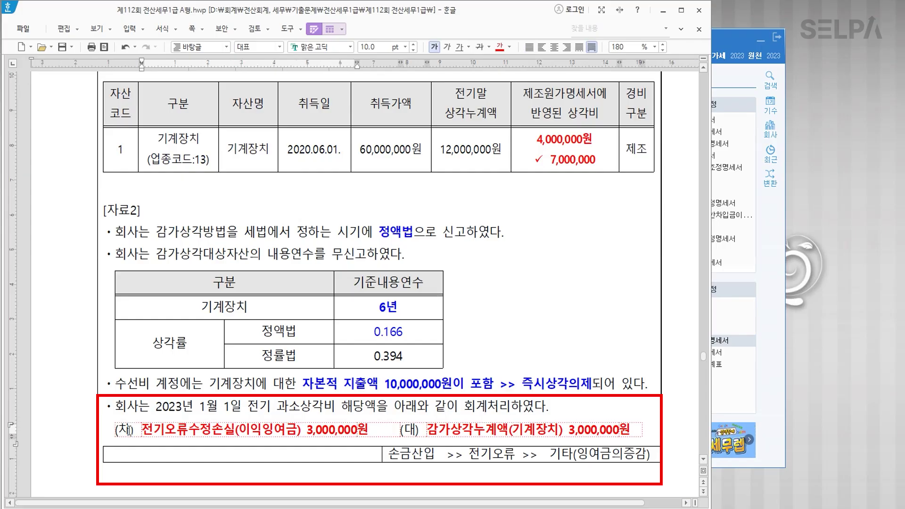
pyautogui.moveTo(116, 429); pyautogui.dragTo(627, 426)
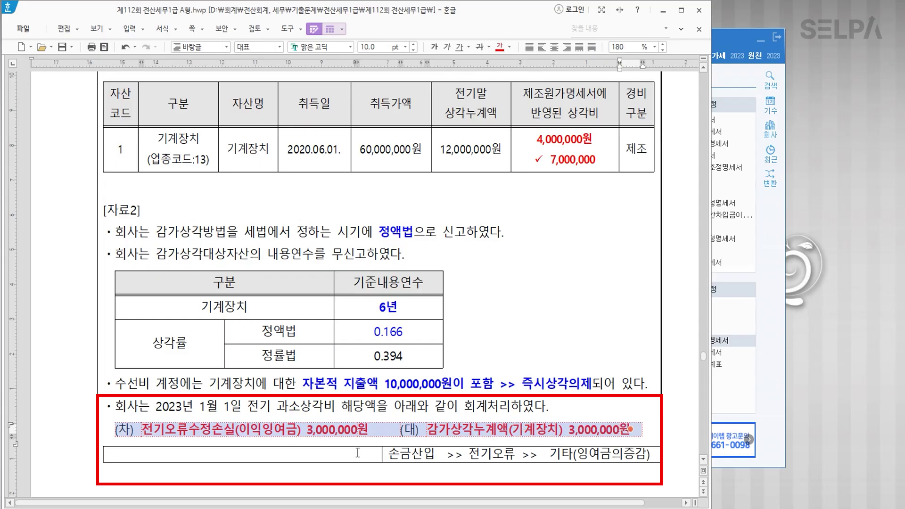
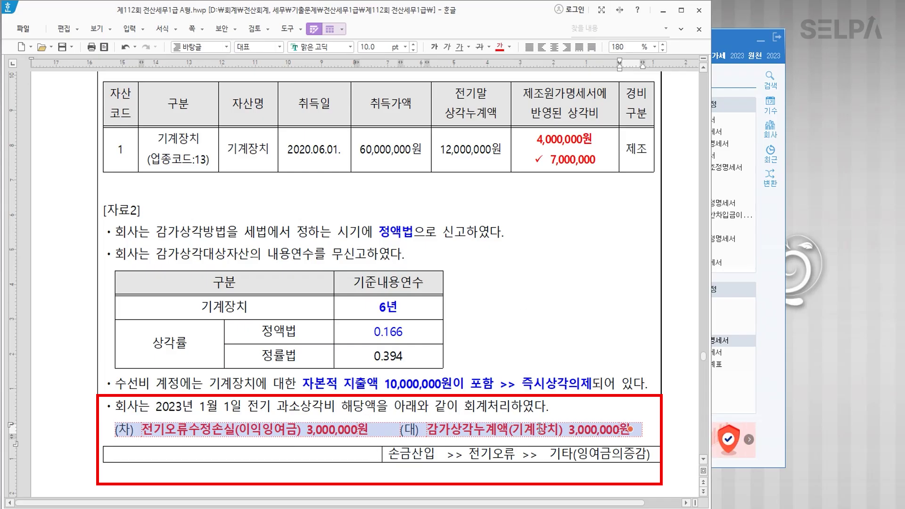
# Check the 7,000,000 depreciation amount, then move down to question [3].
pyautogui.click(554, 432)
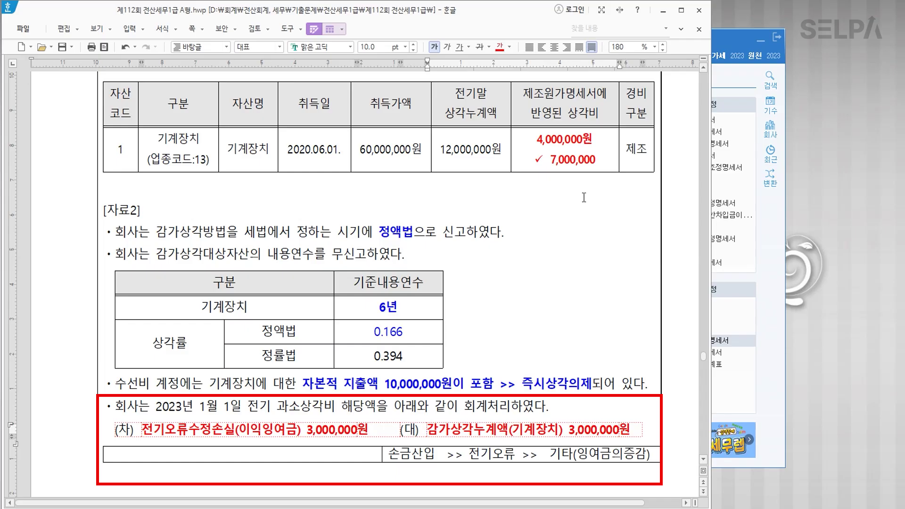
pyautogui.click(573, 161)
pyautogui.moveTo(547, 160); pyautogui.dragTo(606, 162)
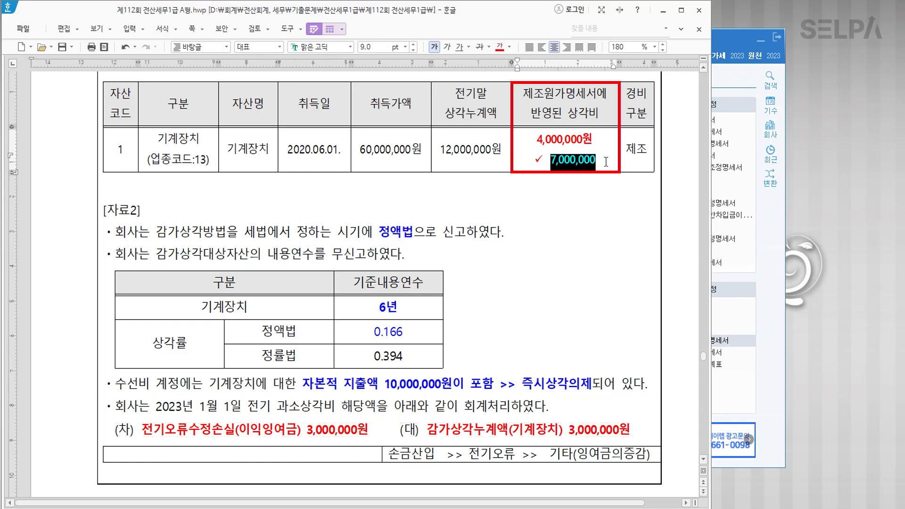
pyautogui.click(605, 164)
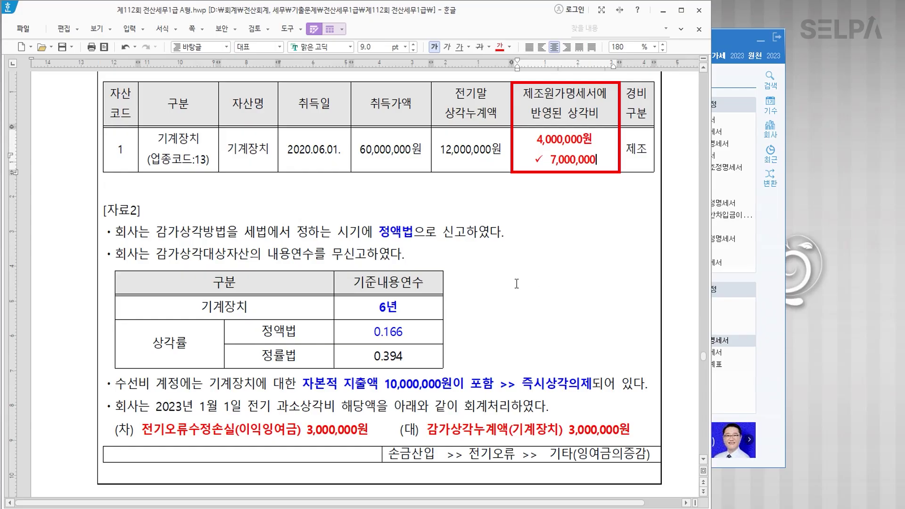
pyautogui.press('Escape')
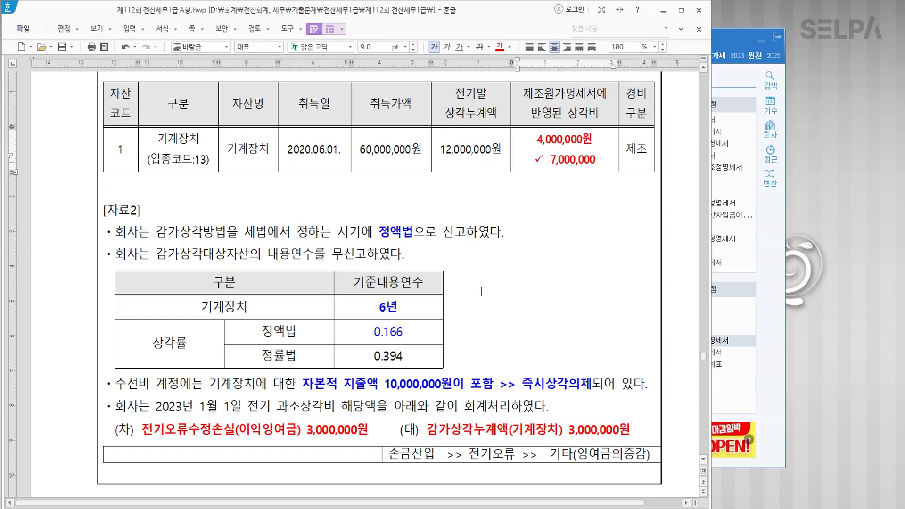
pyautogui.scroll(-5, 481, 292)
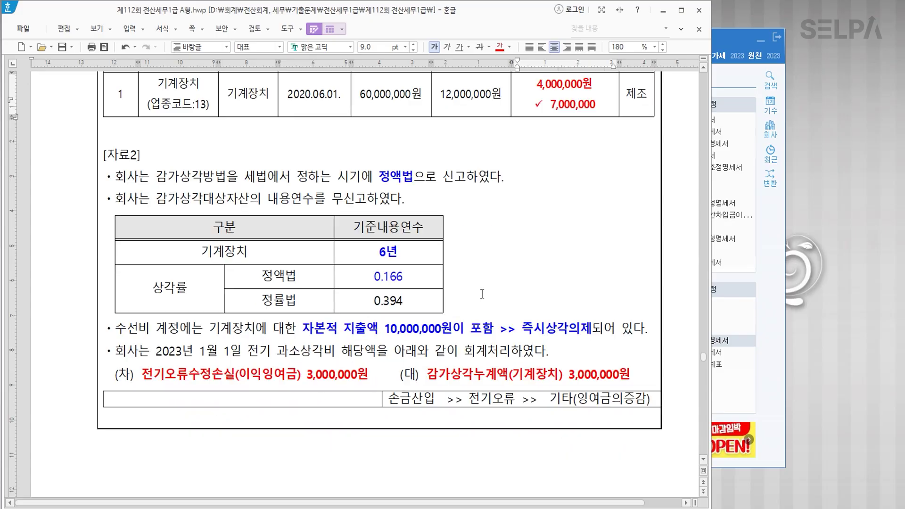
pyautogui.click(421, 308)
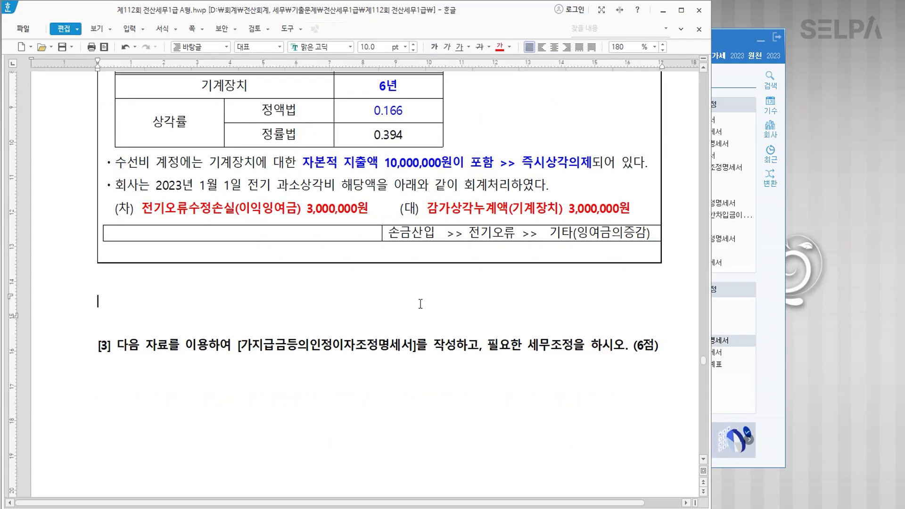
pyautogui.scroll(-15, 421, 303)
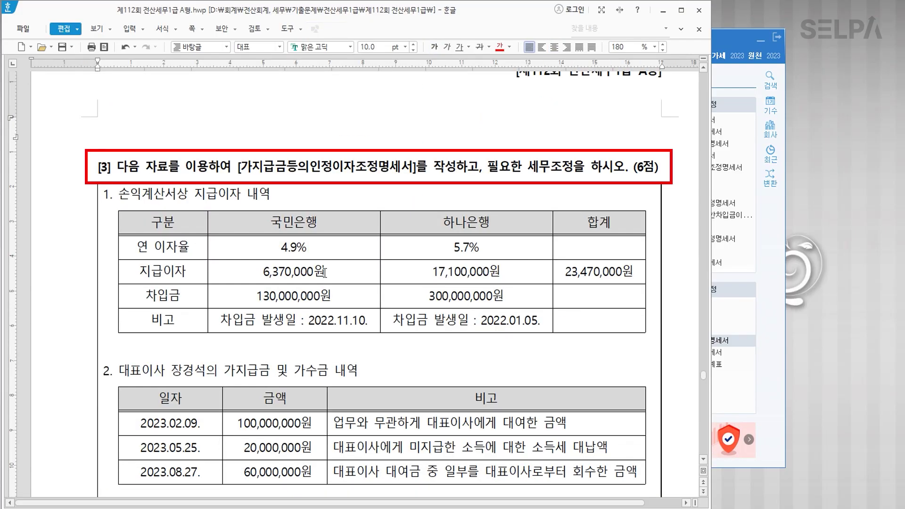
# Colour the form name in question [3]'s heading red.
pyautogui.moveTo(235, 169); pyautogui.dragTo(415, 169)
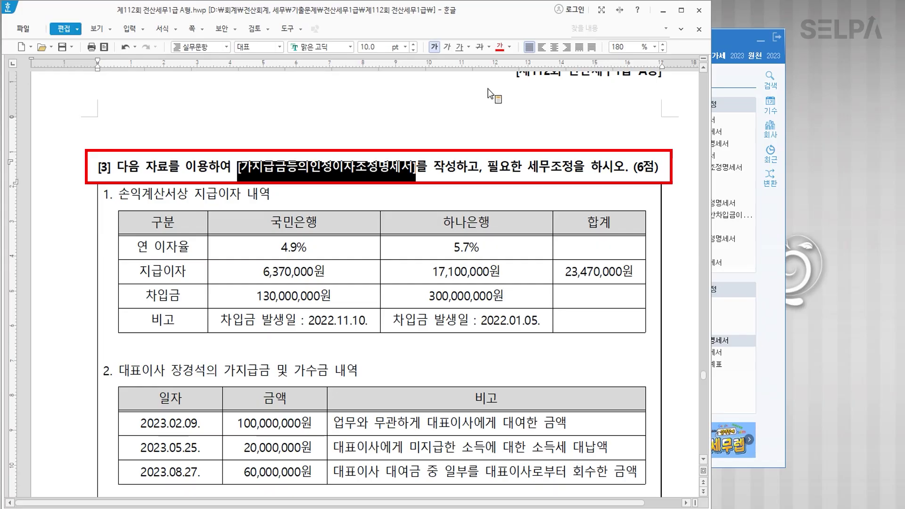
pyautogui.click(498, 47)
pyautogui.click(514, 175)
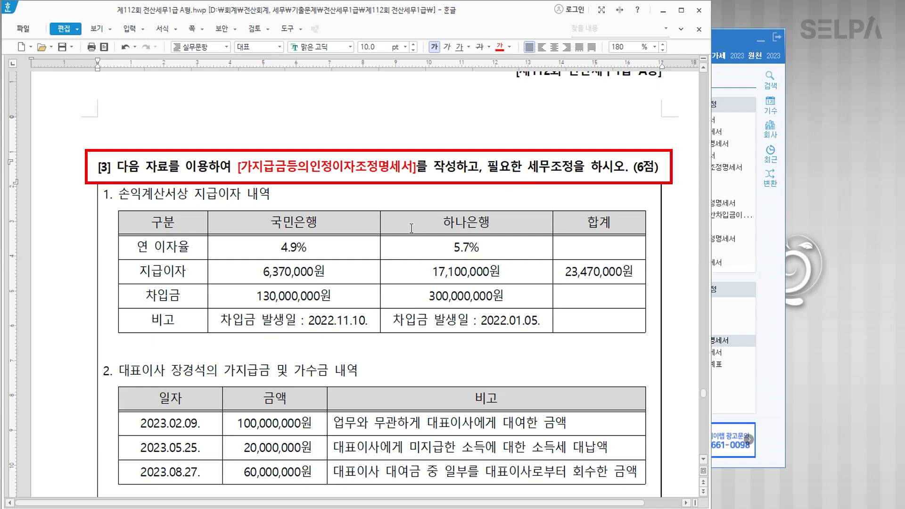
# Colour the 130,000,000원 and 300,000,000원 borrowing amounts blue.
pyautogui.moveTo(246, 300); pyautogui.dragTo(438, 302)
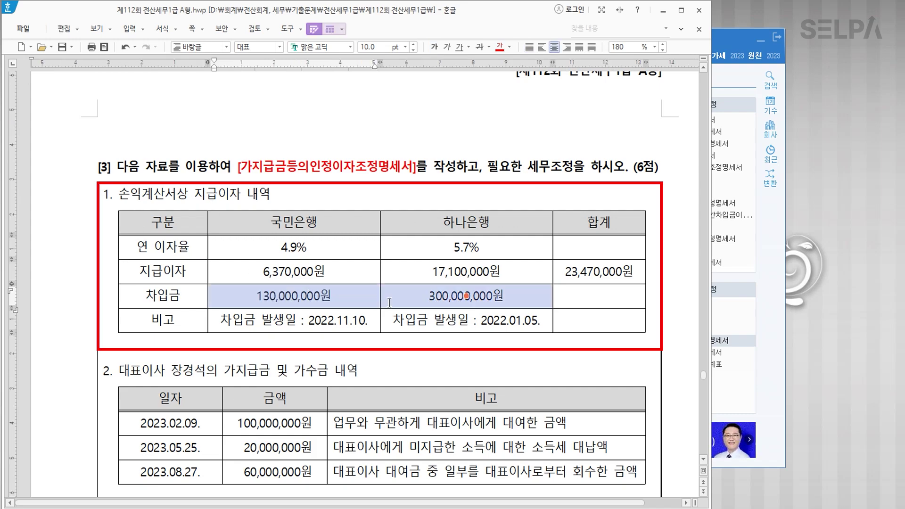
pyautogui.click(510, 47)
pyautogui.click(558, 93)
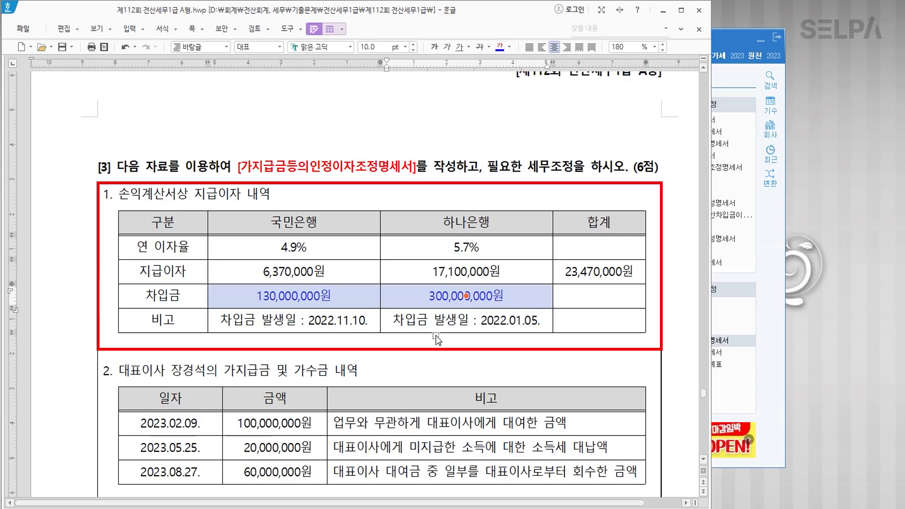
pyautogui.click(420, 340)
pyautogui.scroll(-2, 400, 354)
pyautogui.scroll(-4, 400, 353)
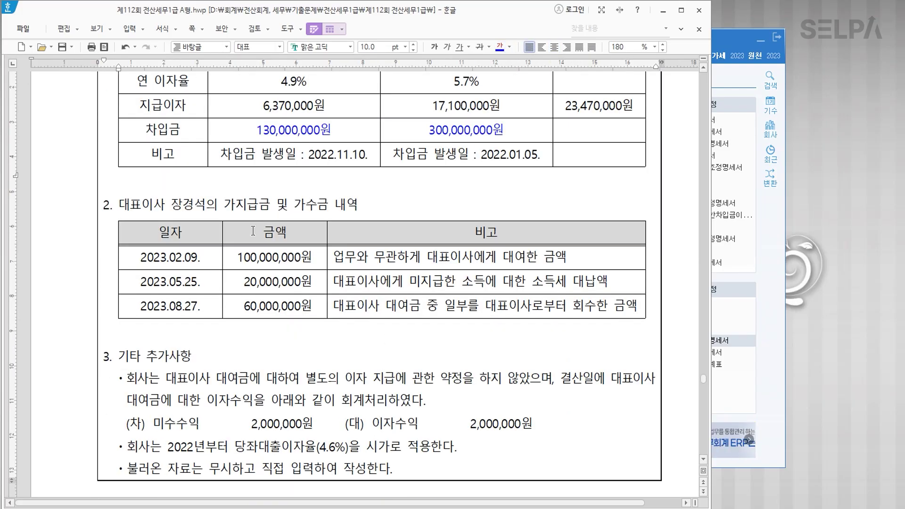
# Colour the section 2 heading blue.
pyautogui.moveTo(119, 205); pyautogui.dragTo(362, 206)
pyautogui.click(501, 47)
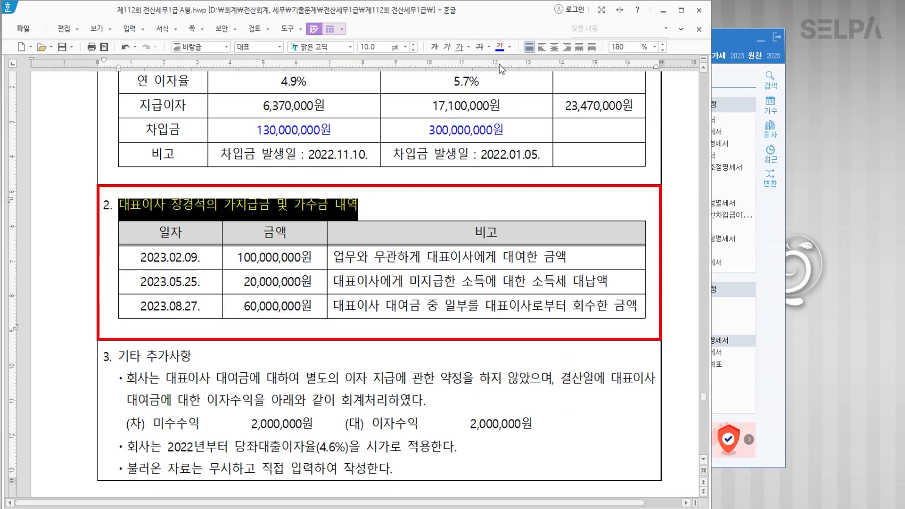
pyautogui.click(292, 265)
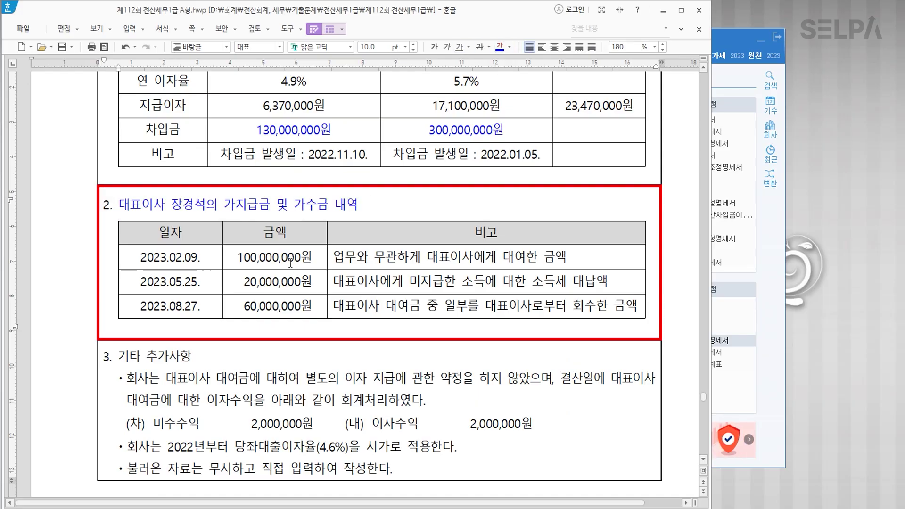
# Make the 2023.05.25 row's remark blue and bold, adding the note '가지급금 >> 인정X' below it.
pyautogui.click(382, 264)
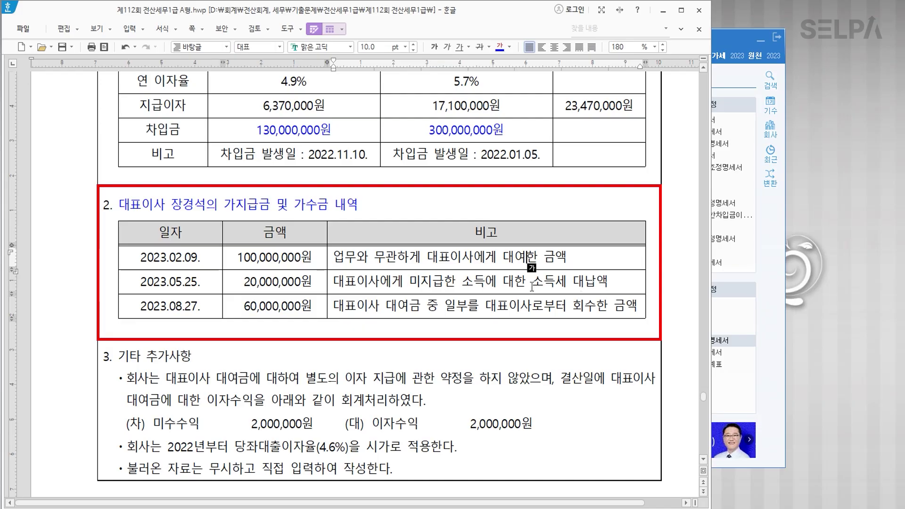
pyautogui.moveTo(409, 282); pyautogui.dragTo(619, 283)
pyautogui.click(500, 47)
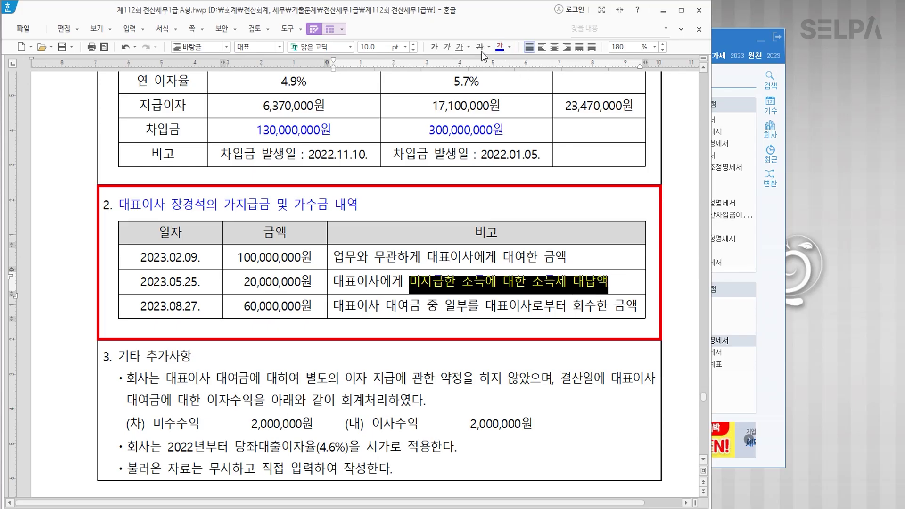
pyautogui.click(434, 47)
pyautogui.click(620, 288)
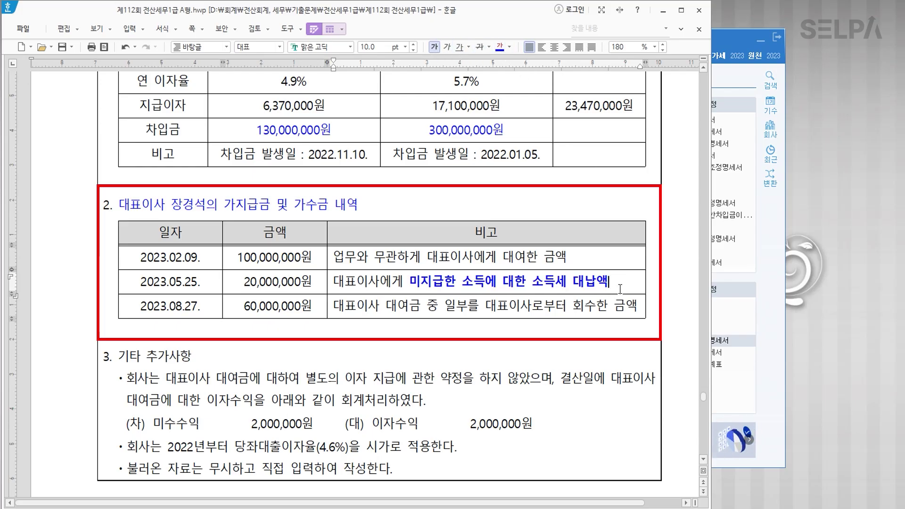
pyautogui.press('Return')
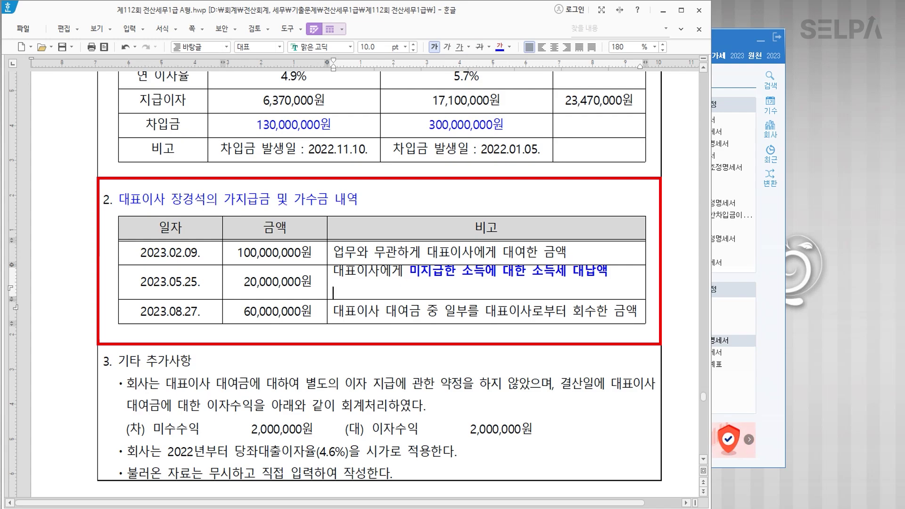
pyautogui.write('가')
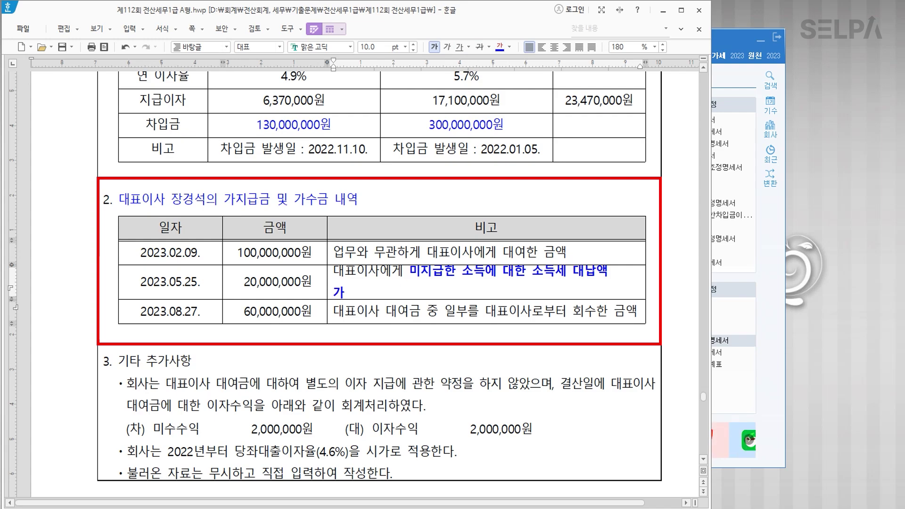
pyautogui.write('지급')
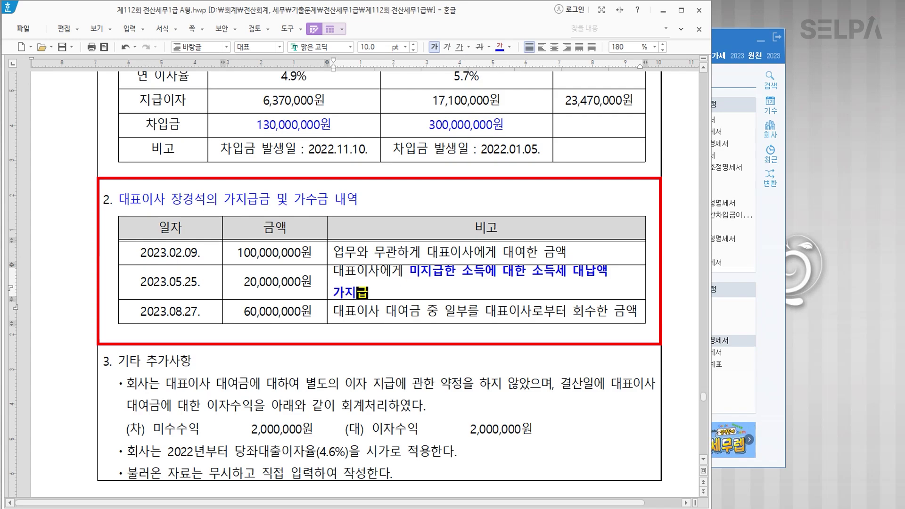
pyautogui.write('금  >>dl')
pyautogui.press('BackSpace')
pyautogui.press('BackSpace')
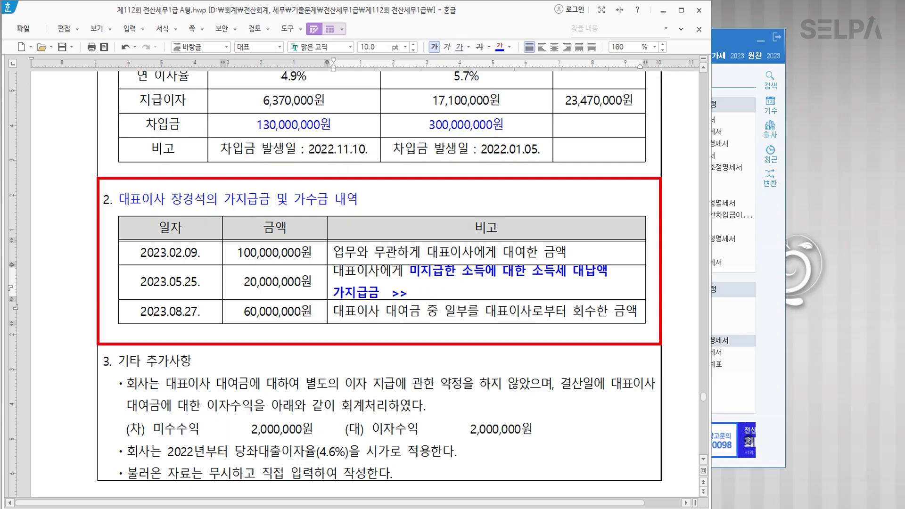
pyautogui.write('있')
pyautogui.write('정X')
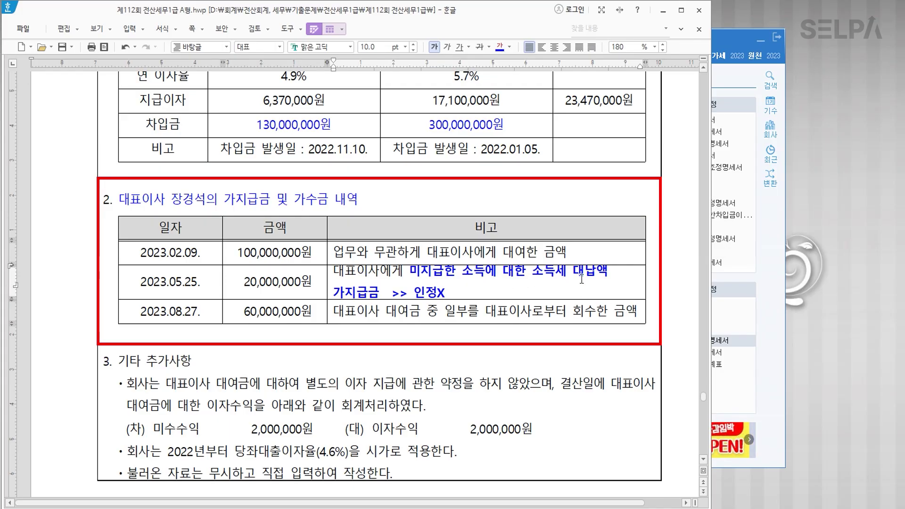
# Strike through the 2023.05.25 row's date and amount.
pyautogui.moveTo(609, 273); pyautogui.dragTo(411, 272)
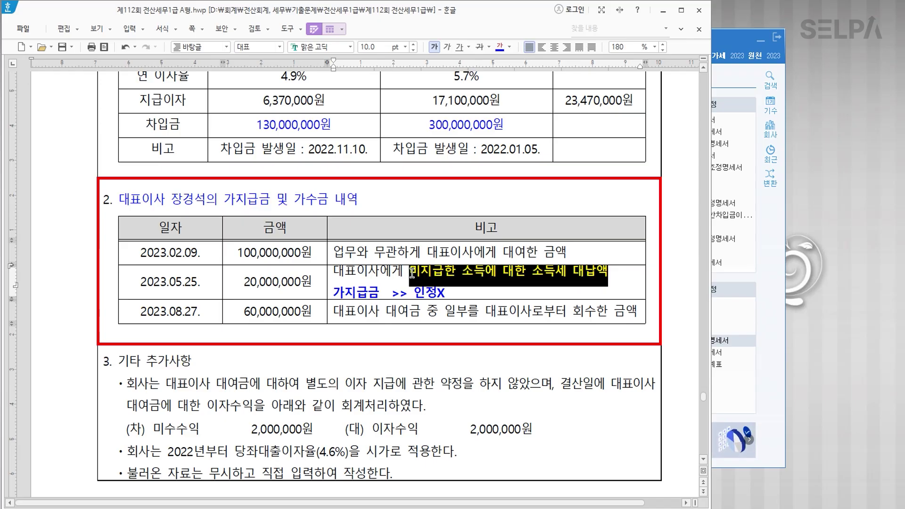
pyautogui.click(485, 272)
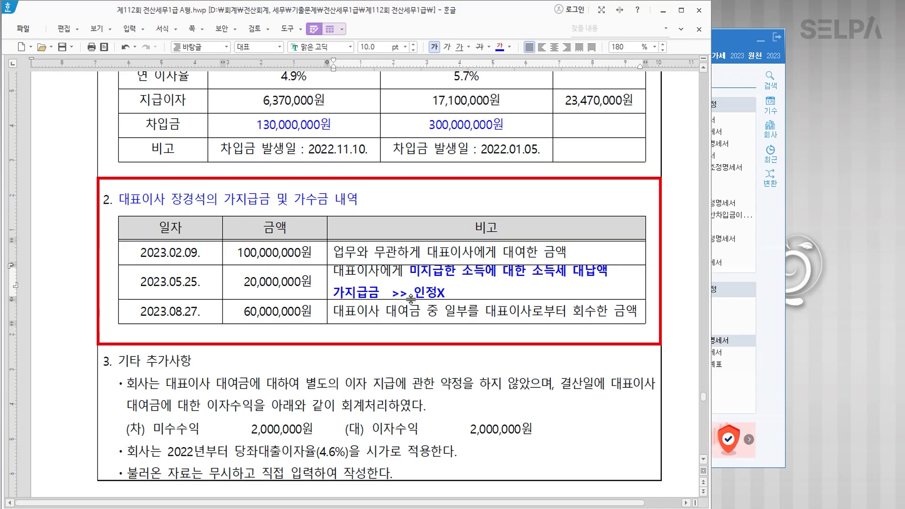
pyautogui.moveTo(140, 281); pyautogui.dragTo(276, 281)
pyautogui.click(479, 47)
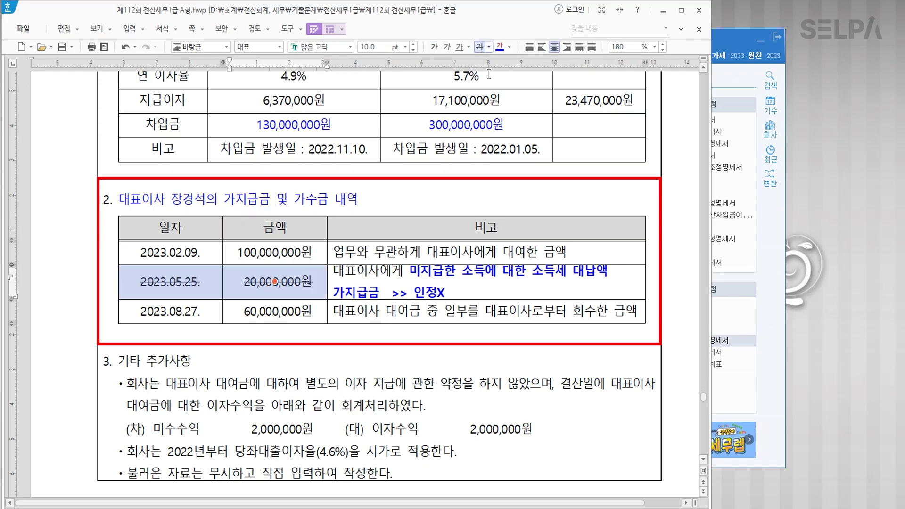
pyautogui.click(451, 332)
pyautogui.click(430, 308)
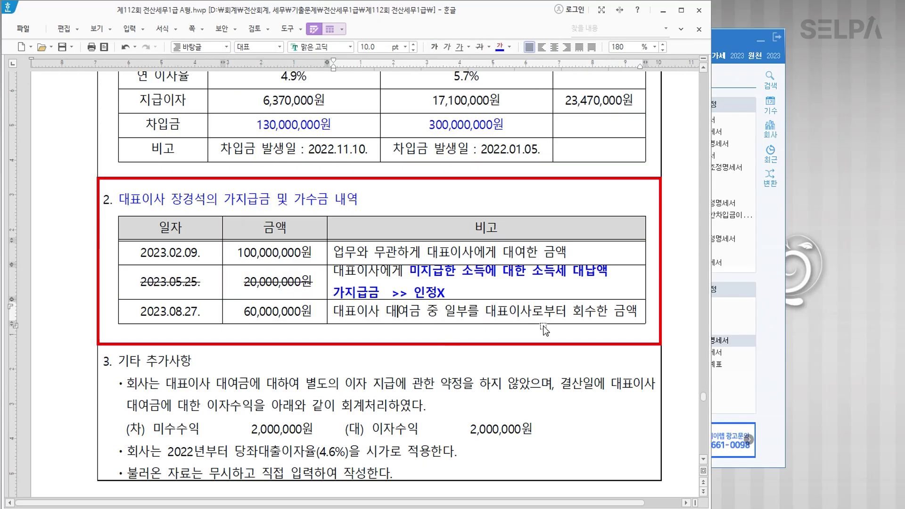
pyautogui.click(266, 317)
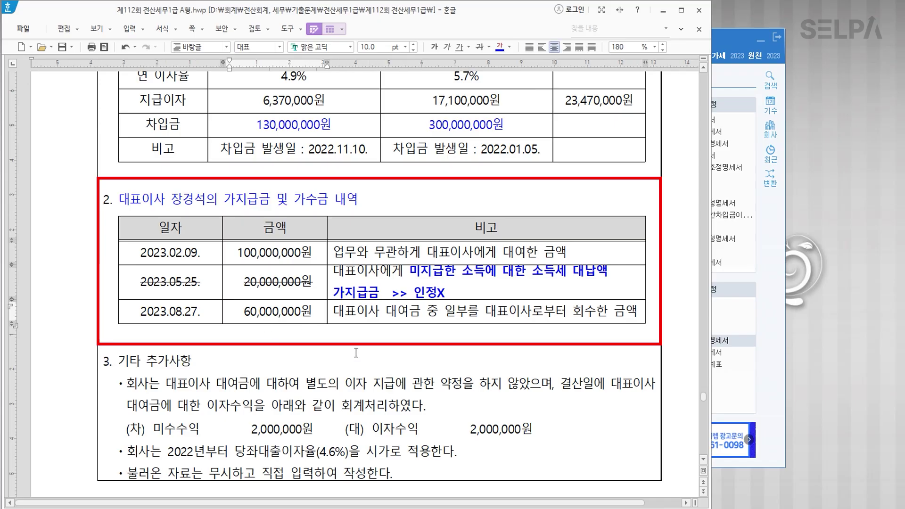
pyautogui.scroll(-2, 363, 361)
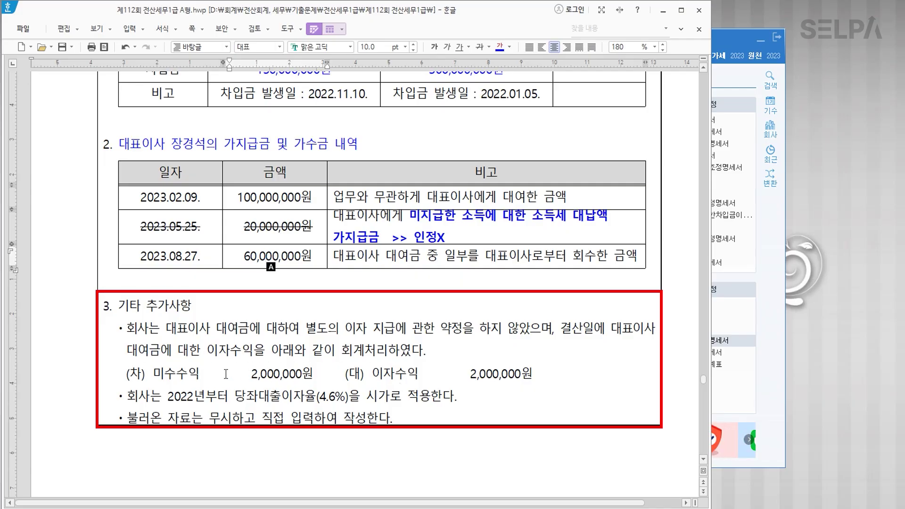
# Add a one-row table under the (차)/(대) line reading '익금불산입 >> 미수수익 >> 유보발생'.
pyautogui.click(254, 375)
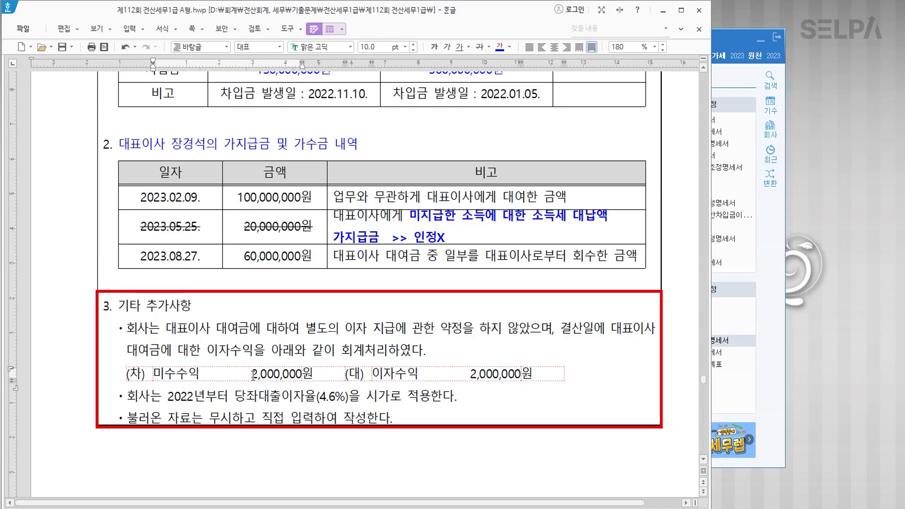
pyautogui.click(427, 377)
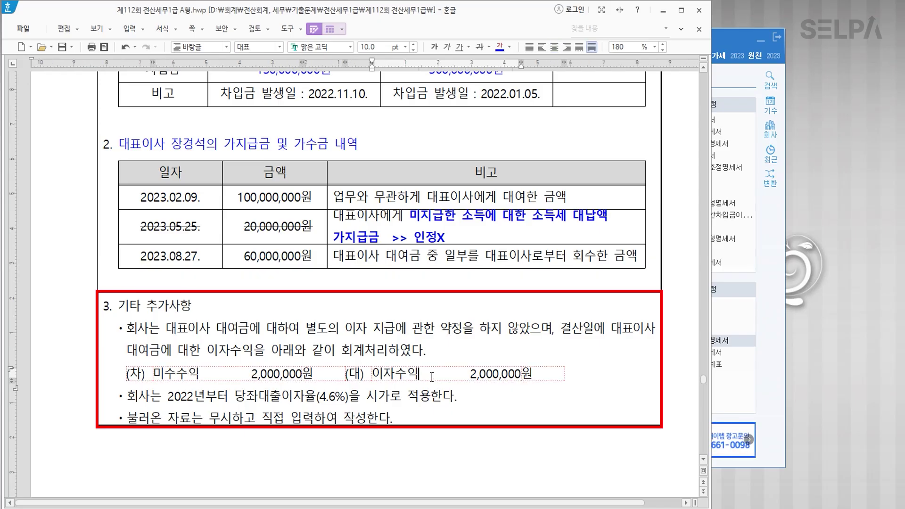
pyautogui.moveTo(160, 374); pyautogui.dragTo(311, 377)
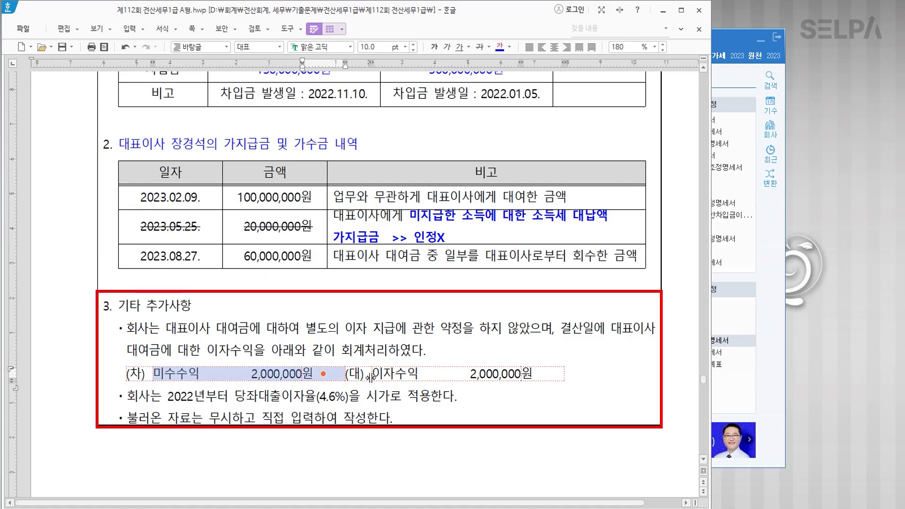
pyautogui.click(578, 382)
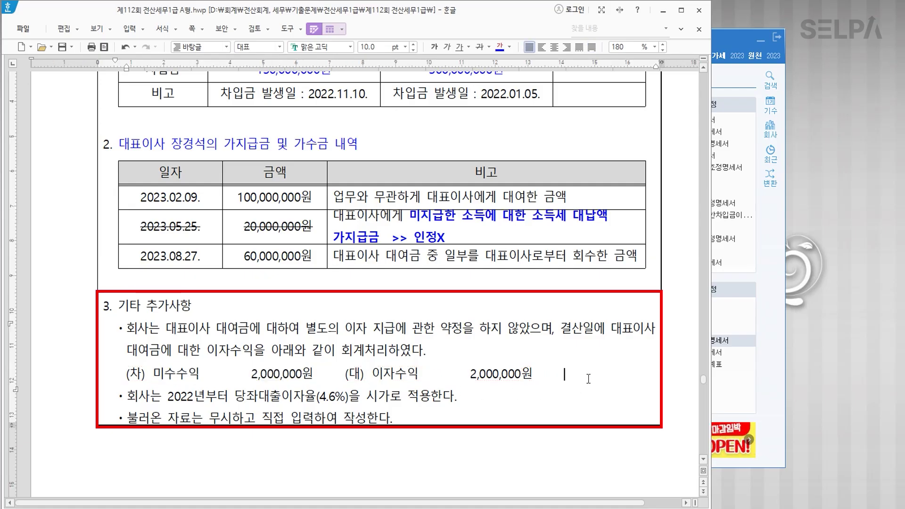
pyautogui.press('Return')
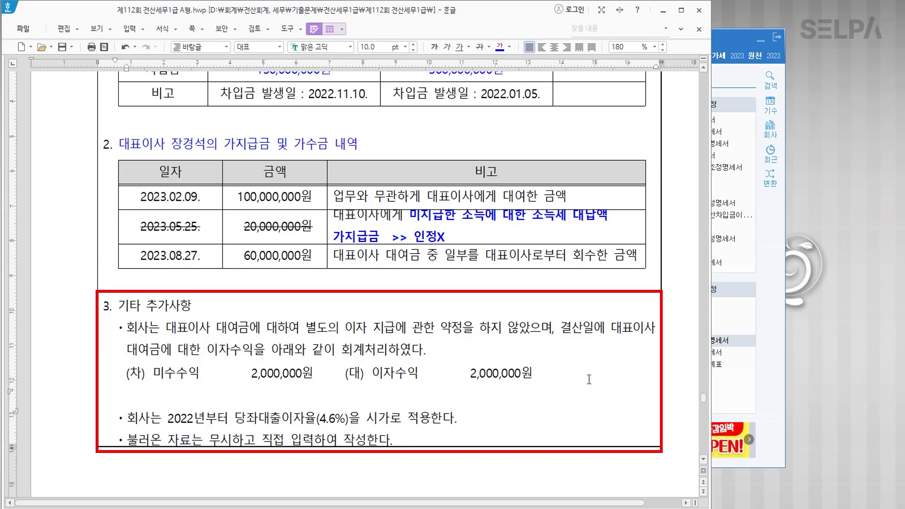
pyautogui.hotkey('ctrl', 'n')
pyautogui.press('t')
pyautogui.press('Return')
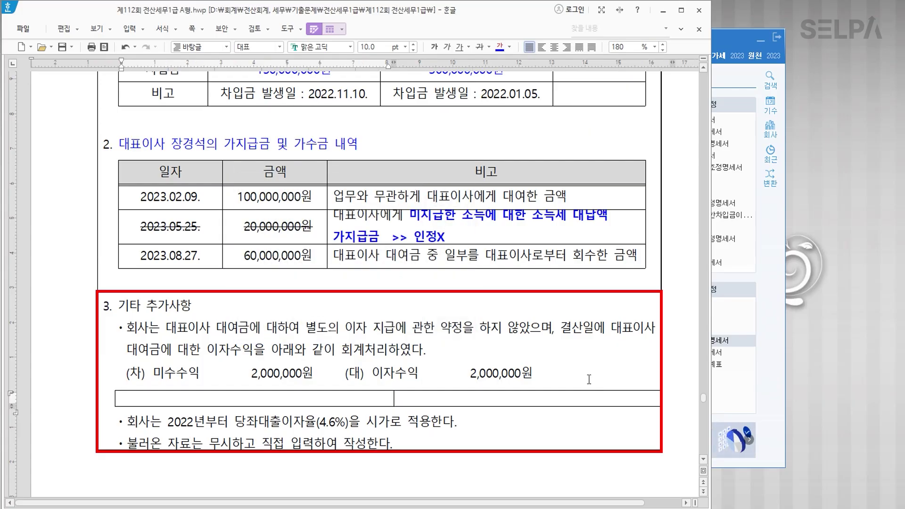
pyautogui.click(413, 397)
pyautogui.write('dl')
pyautogui.press('BackSpace')
pyautogui.press('BackSpace')
pyautogui.write('익금ㅂ')
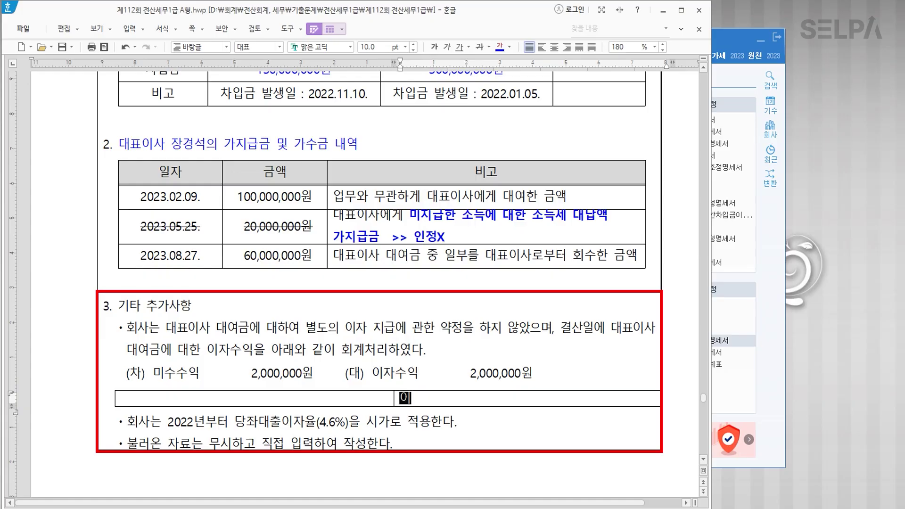
pyautogui.write('불산')
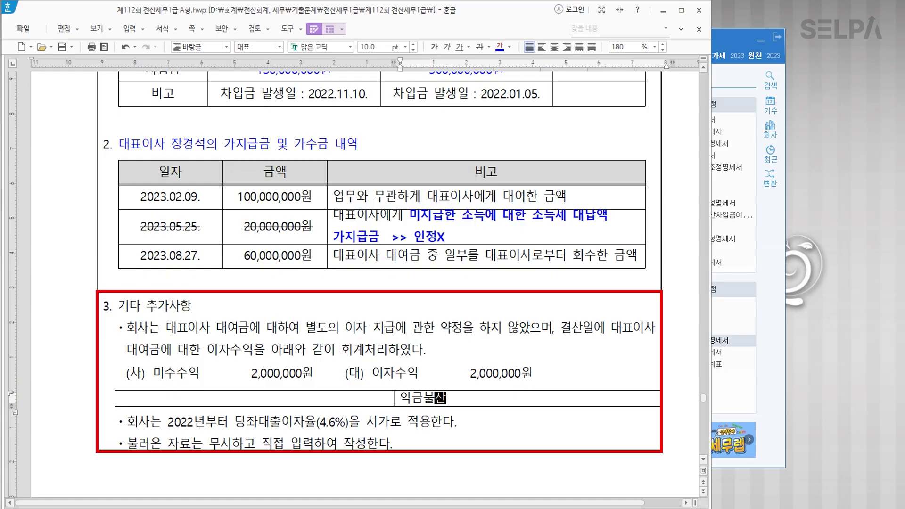
pyautogui.write('입   >> 미')
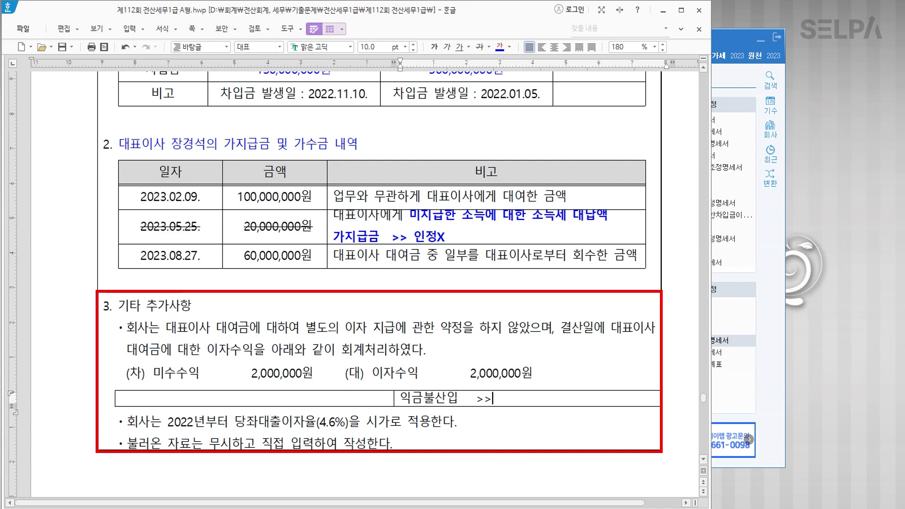
pyautogui.write('수수익')
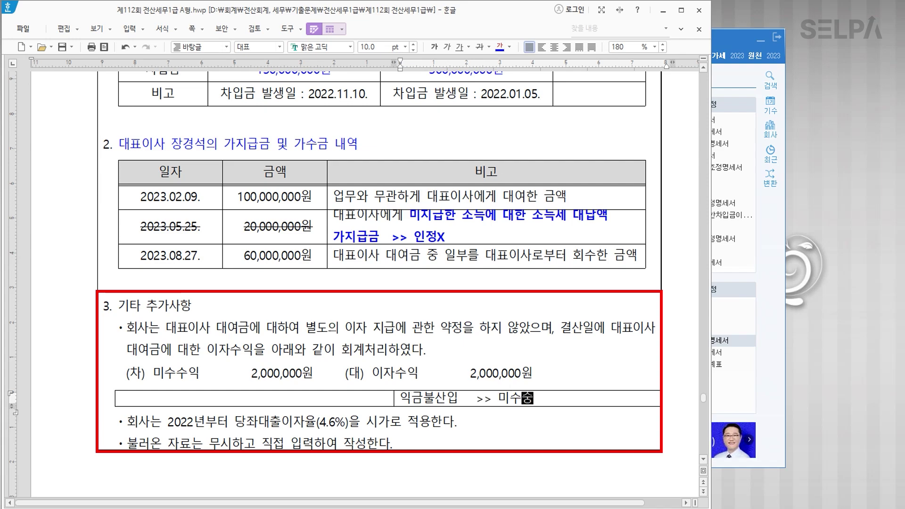
pyautogui.write(' >> 유보발생')
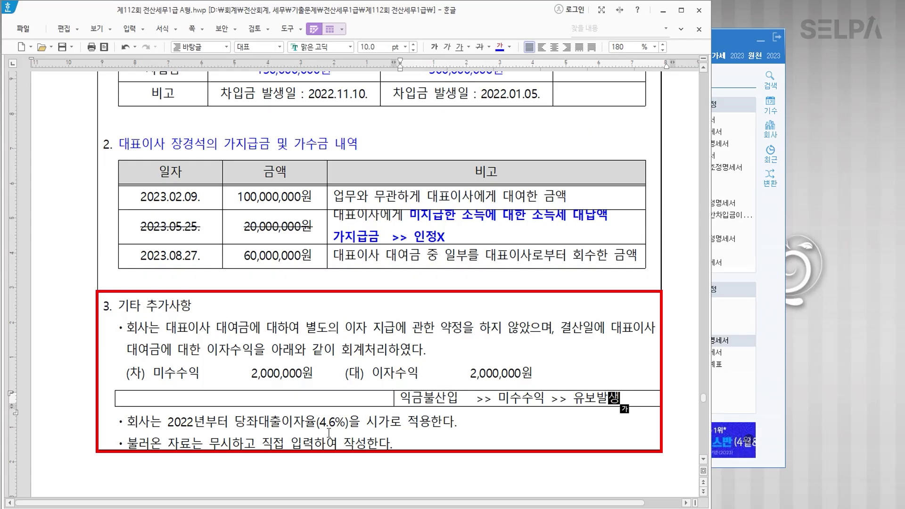
# Colour the 4.6% overdraft-rate sentence red.
pyautogui.moveTo(168, 422); pyautogui.dragTo(431, 427)
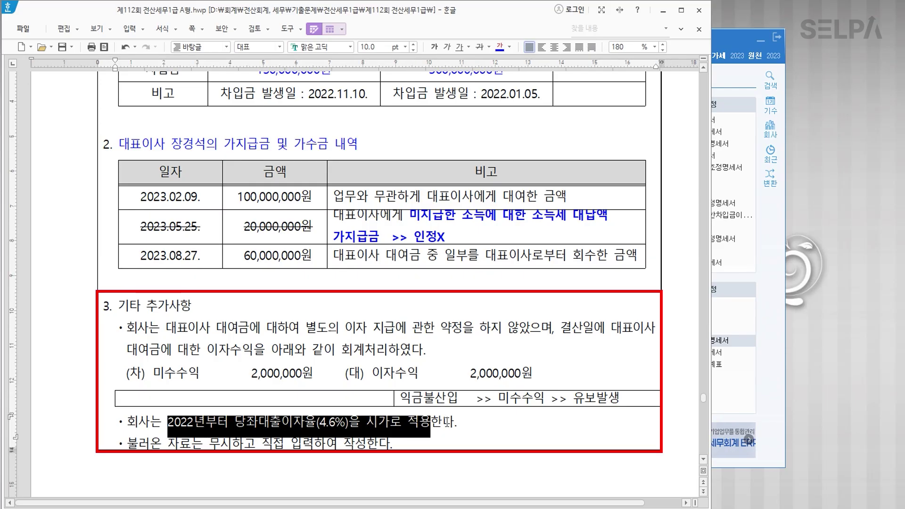
pyautogui.click(500, 47)
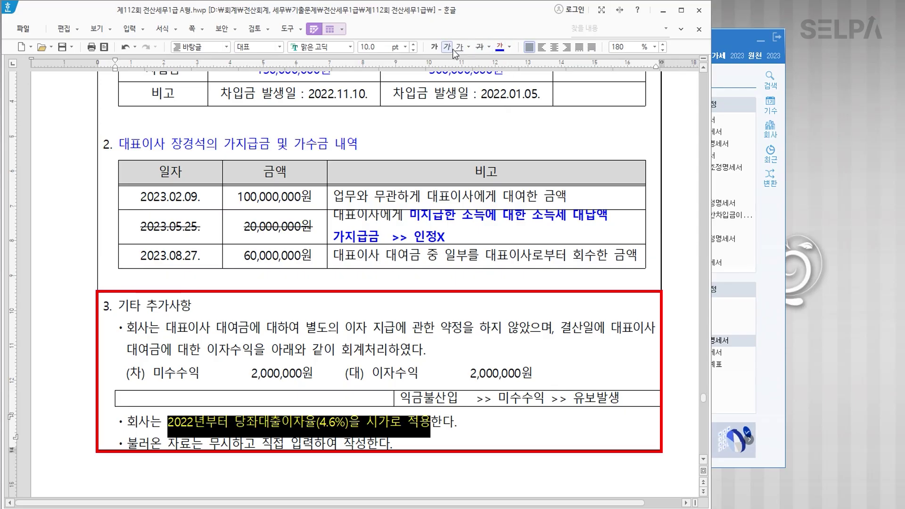
pyautogui.click(511, 49)
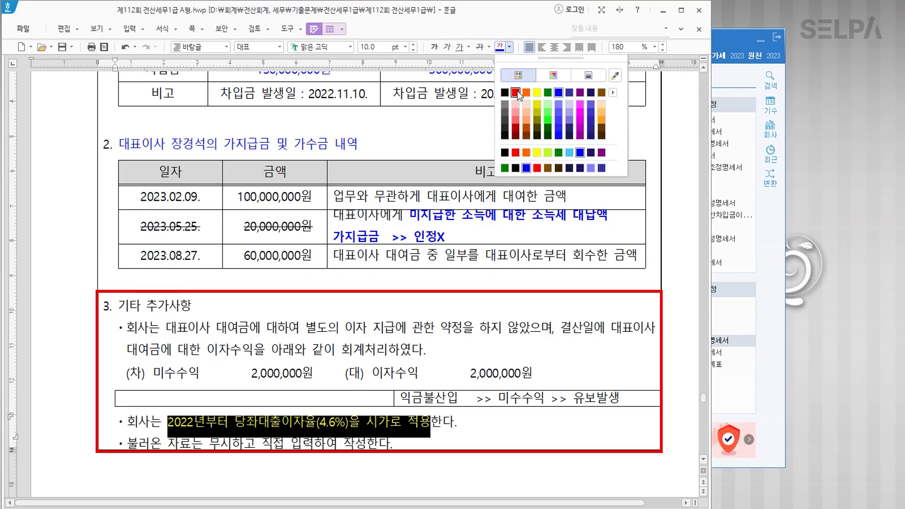
pyautogui.click(517, 90)
# Bold the overdraft-rate sentence and colour the 손익계산서상 지급이자 내역 heading blue.
pyautogui.click(435, 47)
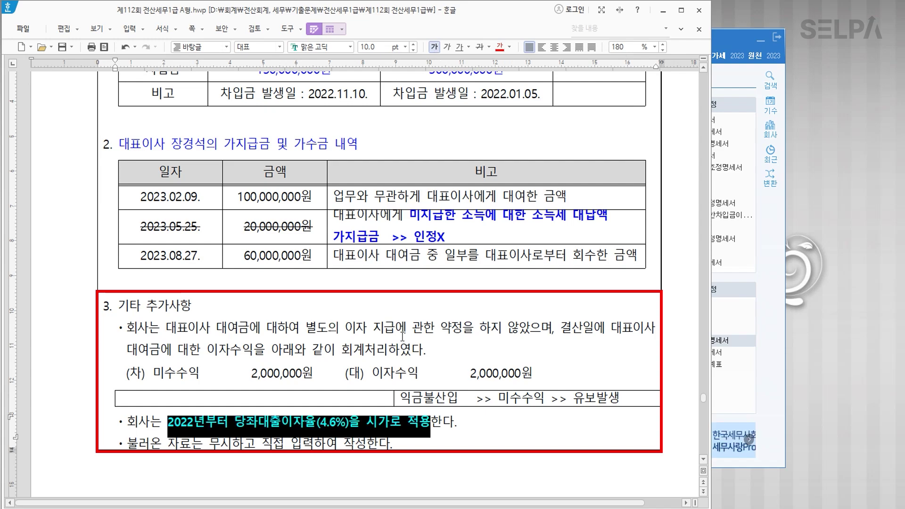
pyautogui.scroll(5, 221, 198)
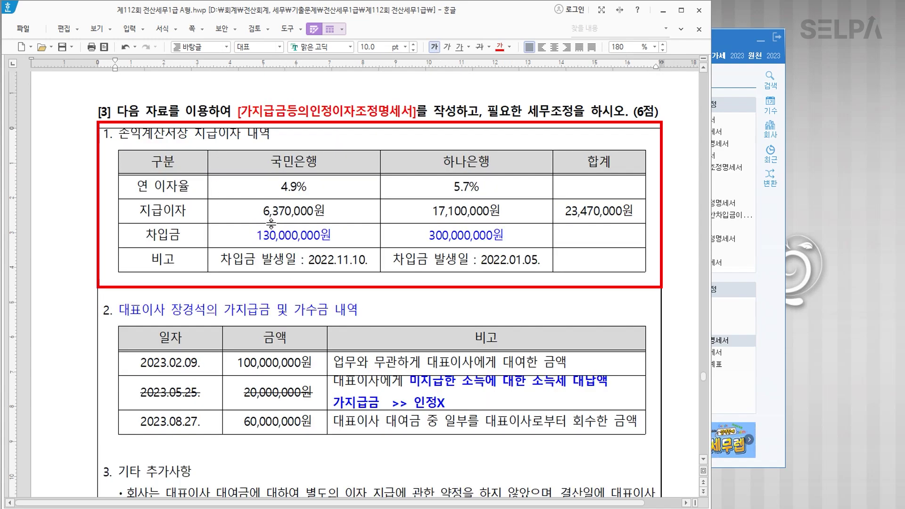
pyautogui.moveTo(119, 136); pyautogui.dragTo(284, 142)
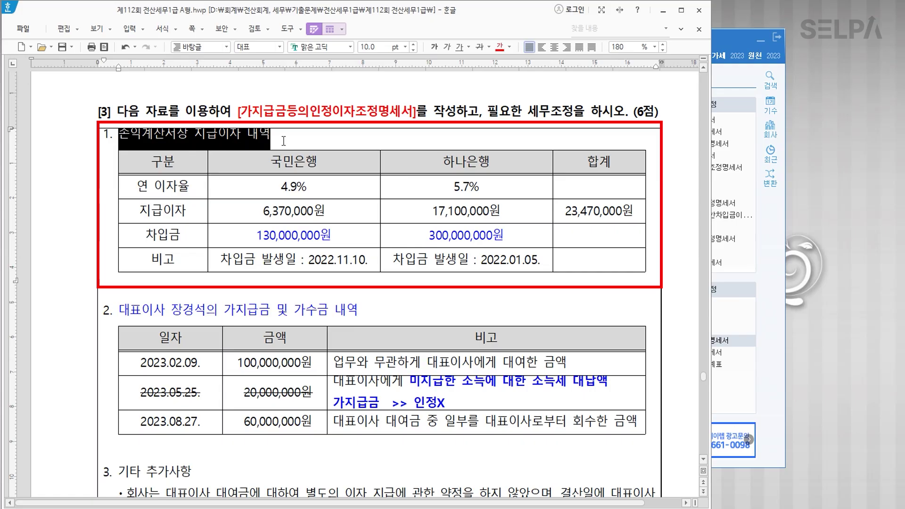
pyautogui.click(510, 47)
pyautogui.click(558, 93)
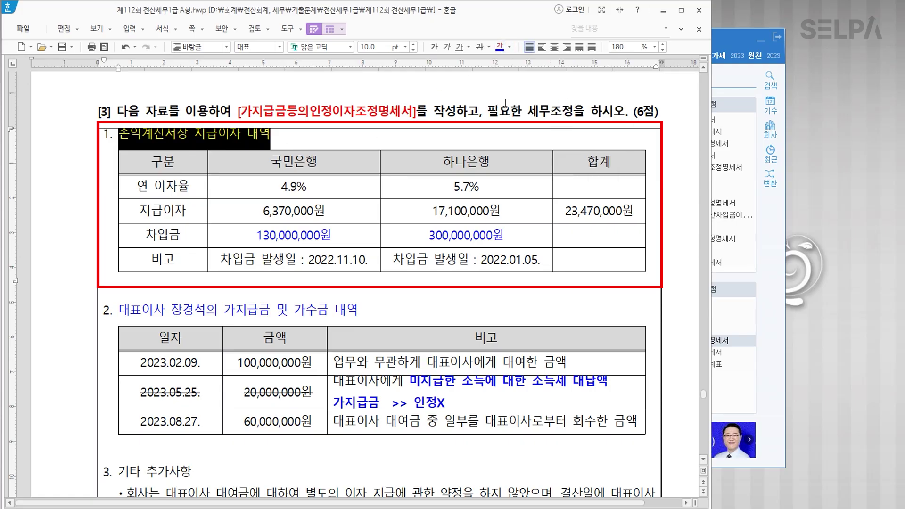
# Append a bold '>> 가중평균차입이자율' to that heading.
pyautogui.click(300, 140)
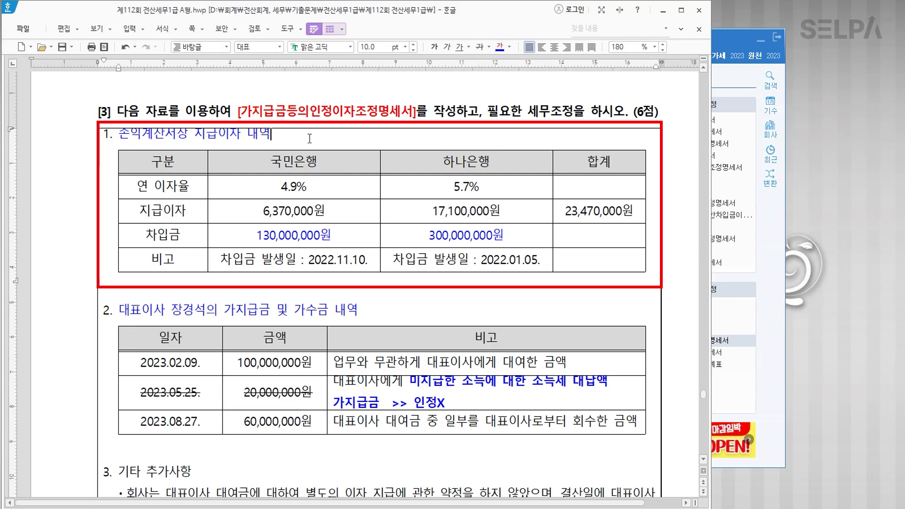
pyautogui.write('>')
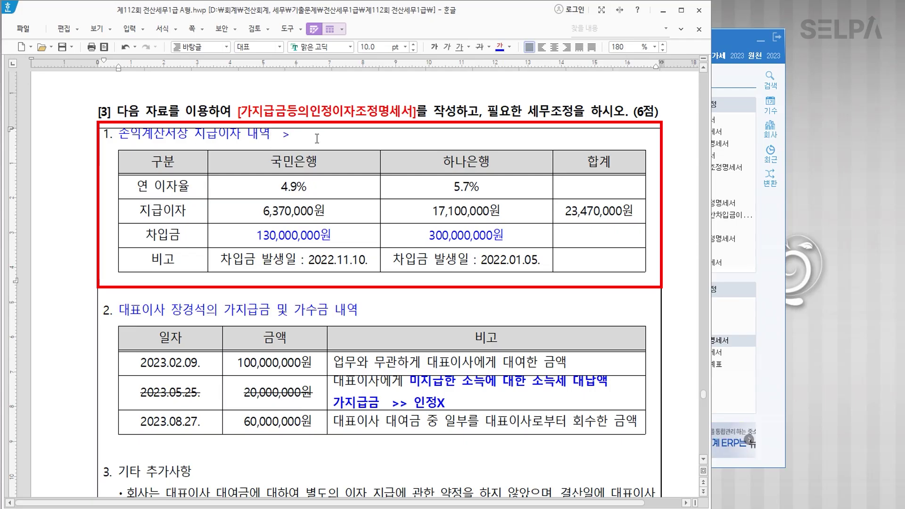
pyautogui.write('> 가중평균')
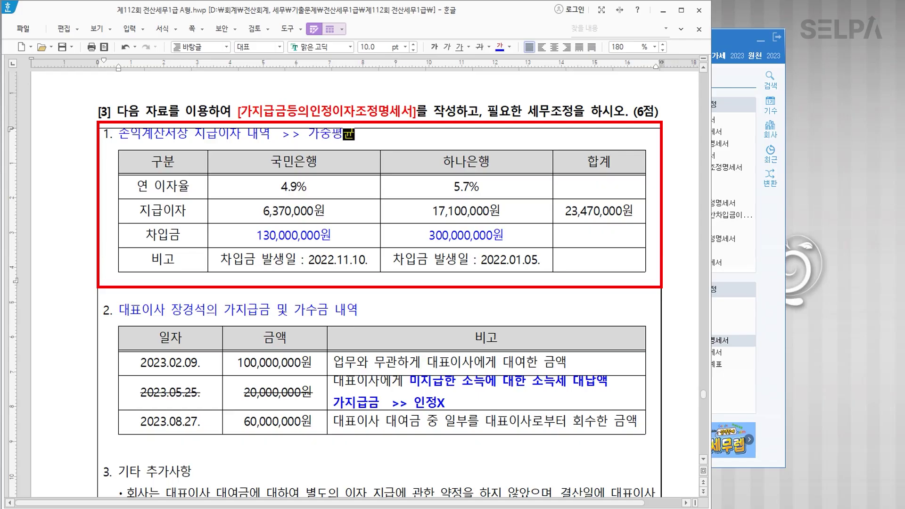
pyautogui.write('차입ㅇ이자율')
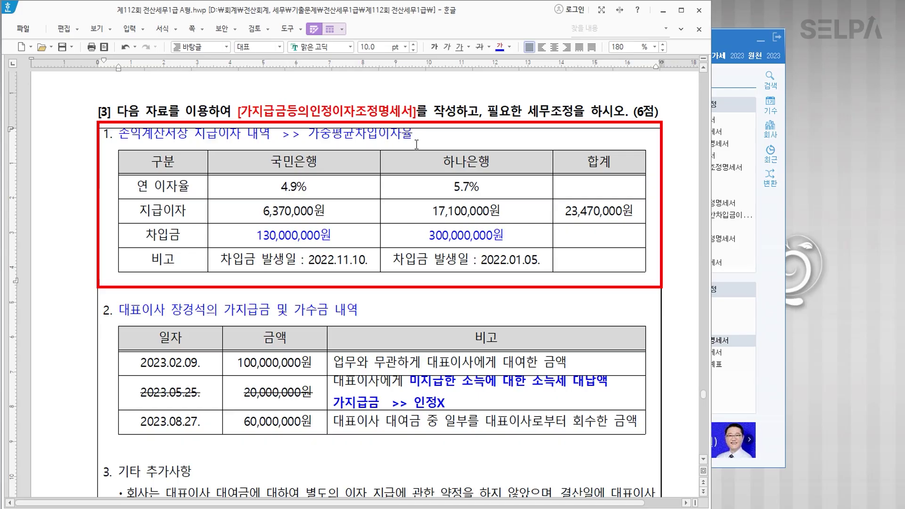
pyautogui.moveTo(412, 134); pyautogui.dragTo(309, 134)
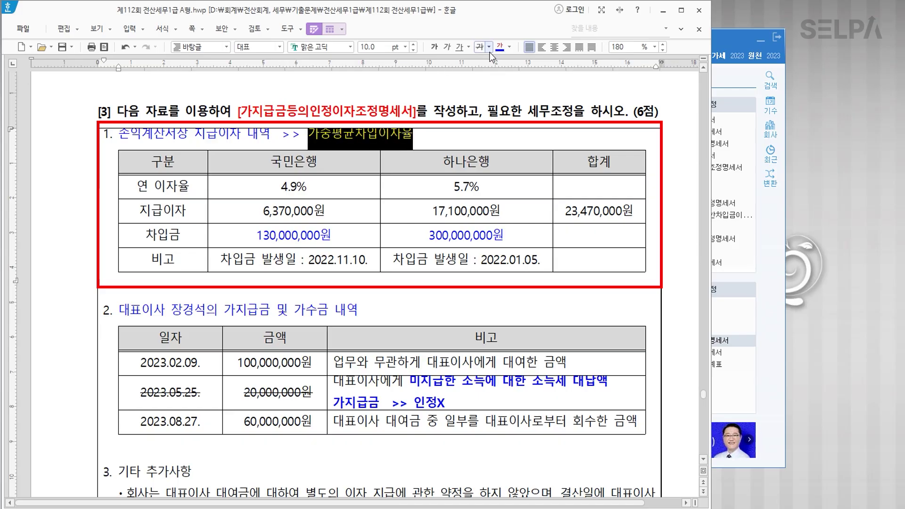
pyautogui.click(435, 47)
pyautogui.click(391, 218)
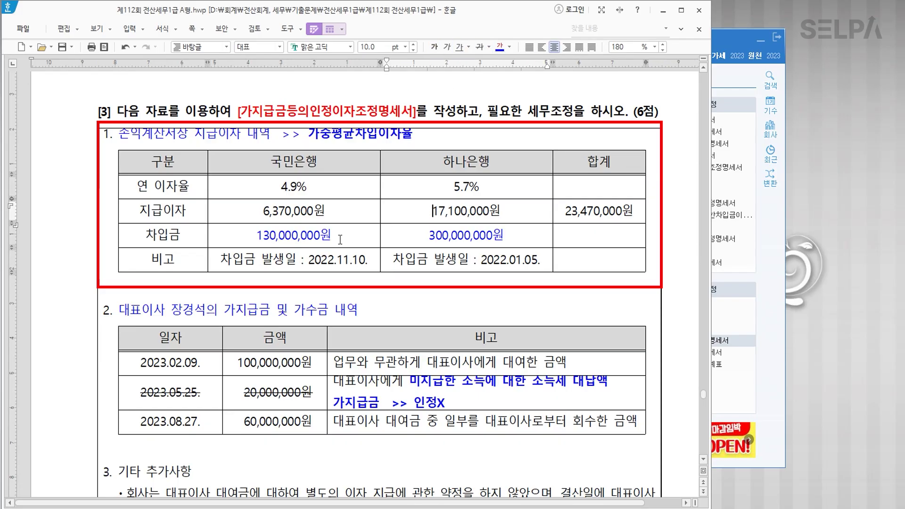
# Recheck the red overdraft-rate sentence and switch back to KcLep.
pyautogui.scroll(-7, 435, 263)
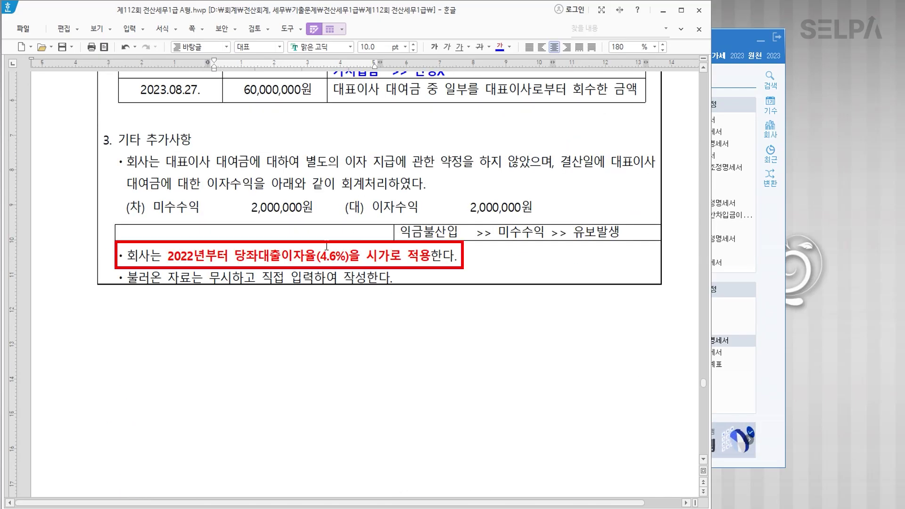
pyautogui.moveTo(239, 257); pyautogui.dragTo(384, 256)
pyautogui.click(384, 256)
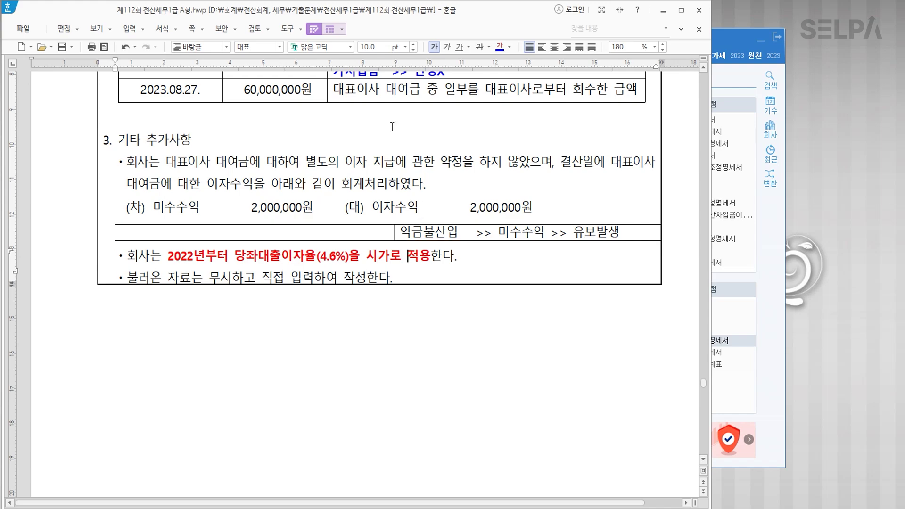
pyautogui.scroll(6, 377, 189)
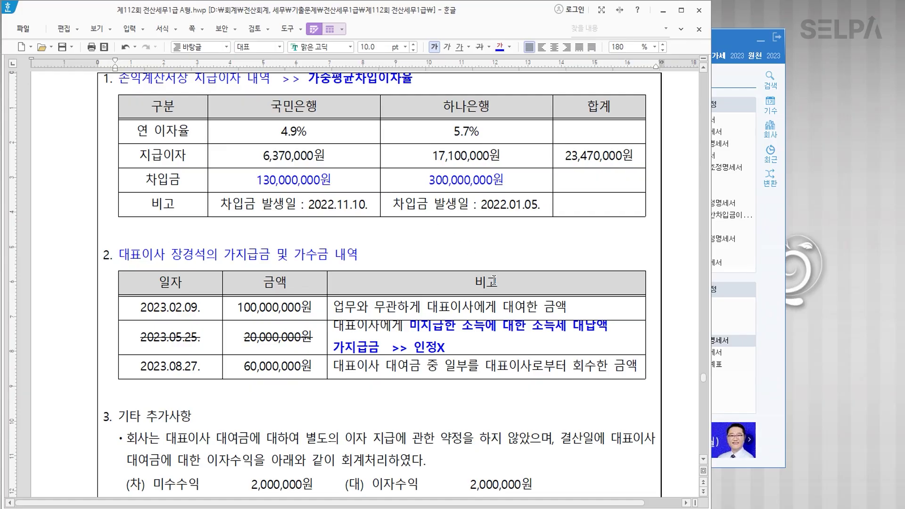
pyautogui.click(774, 383)
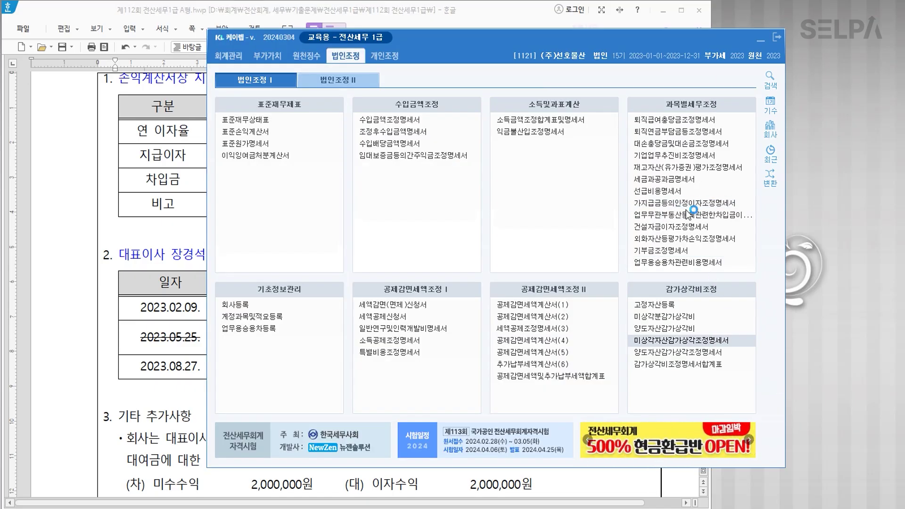
# In 가지급금등의인정이자조정명세서, enter 대표이사 with the director's name in row 1.
pyautogui.click(686, 208)
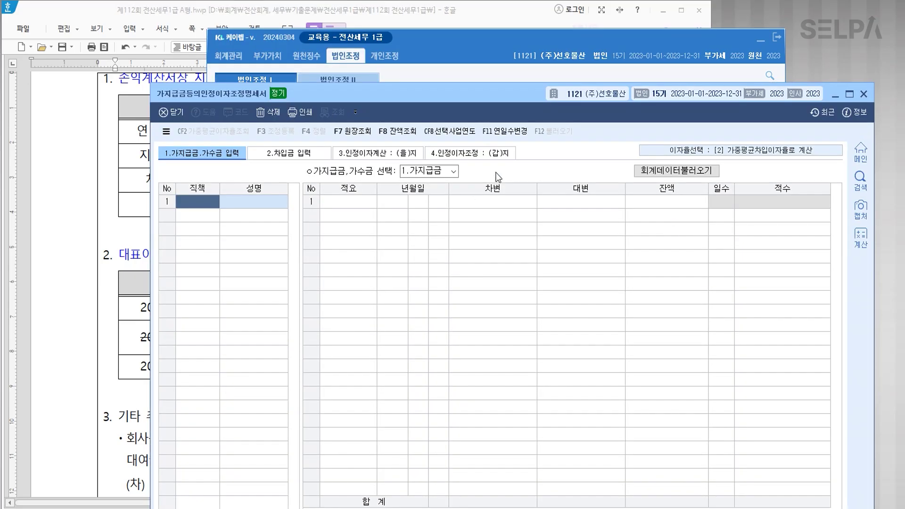
pyautogui.write('대표이사')
pyautogui.press('Return')
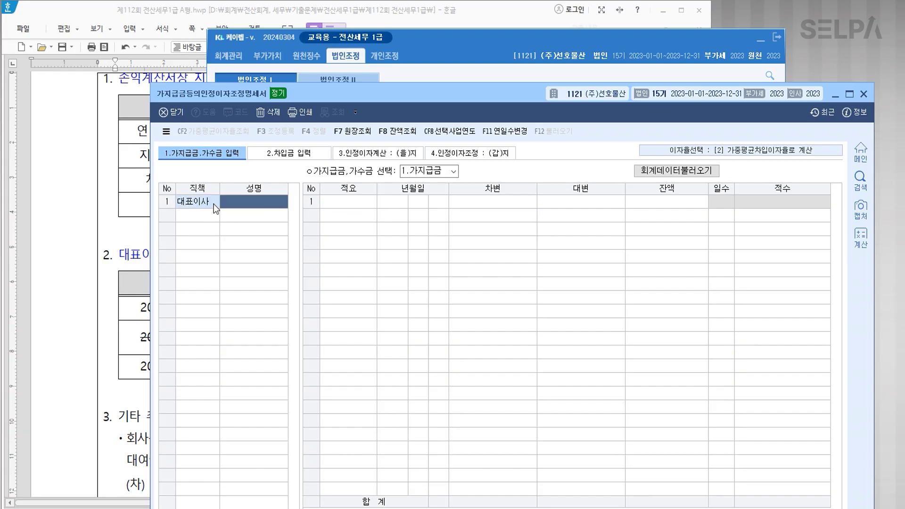
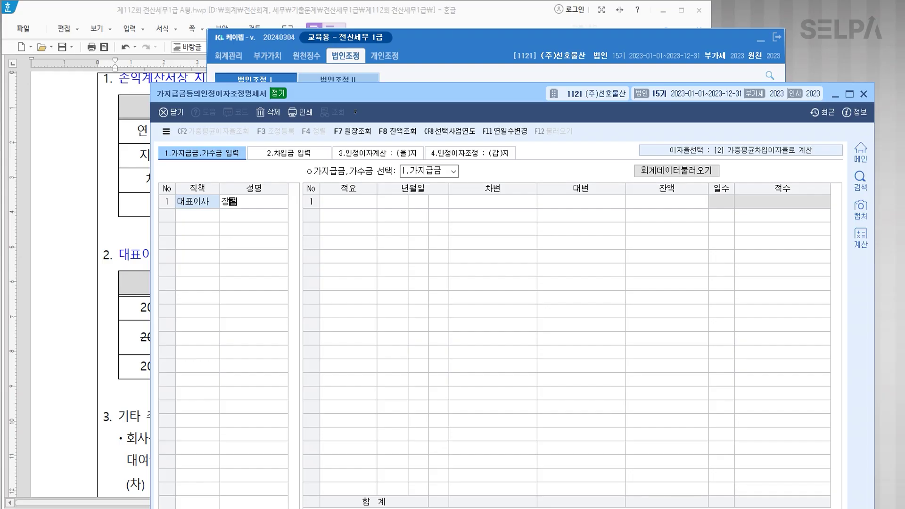
pyautogui.press('Return')
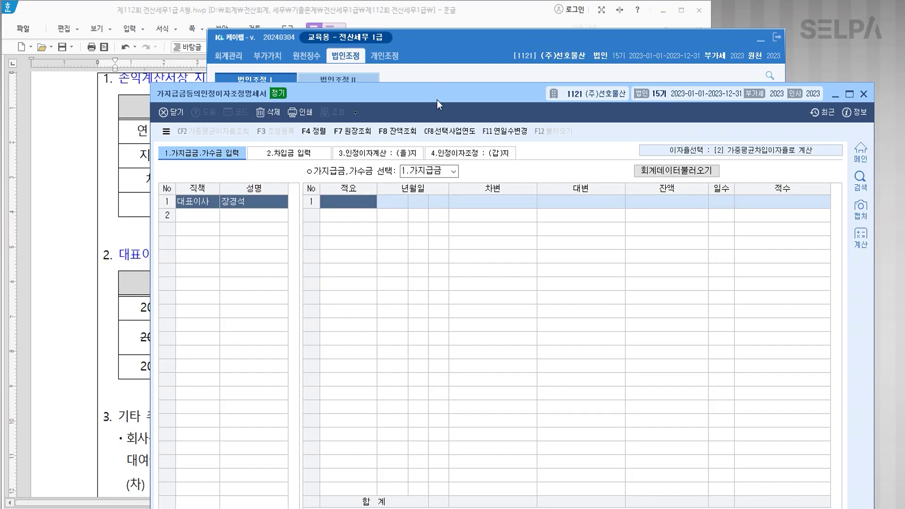
# Rearrange the statement window so the exam's loan table is visible.
pyautogui.moveTo(437, 100); pyautogui.dragTo(361, 284)
pyautogui.click(370, 244)
pyautogui.scroll(-3, 370, 245)
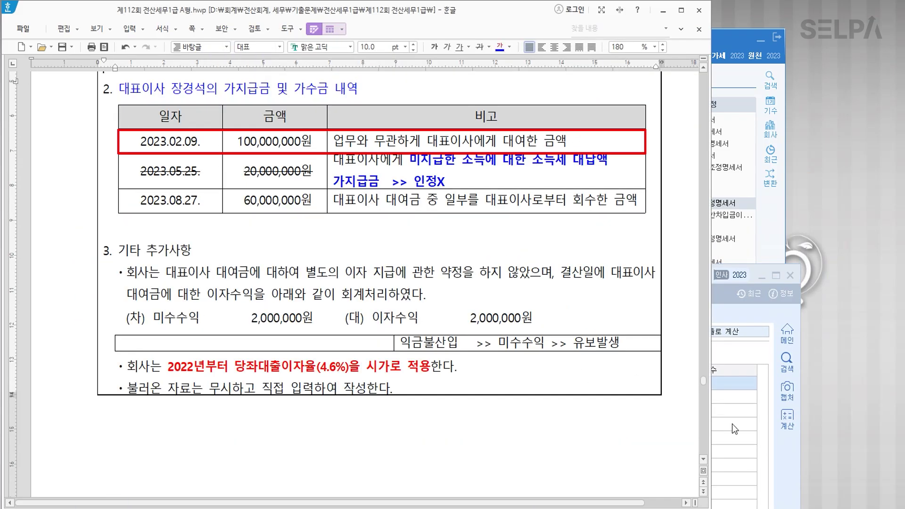
pyautogui.click(732, 424)
pyautogui.moveTo(411, 279); pyautogui.dragTo(409, 238)
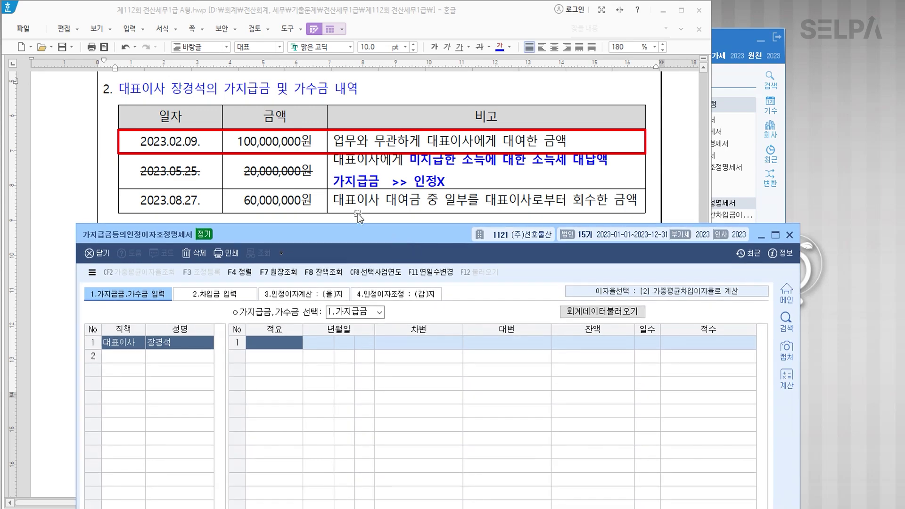
pyautogui.moveTo(355, 235); pyautogui.dragTo(367, 13)
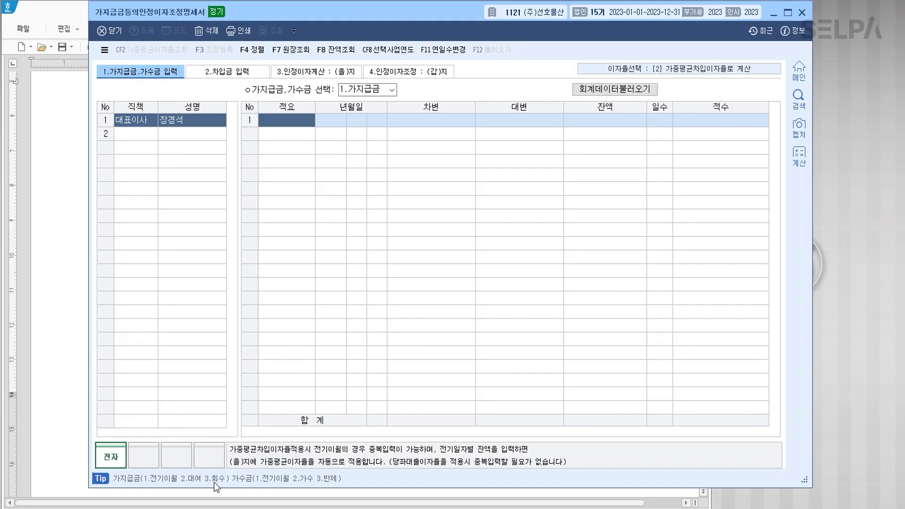
# Record a 2.대여 entry dated 2023-02-09 for 100,000,000.
pyautogui.moveTo(311, 17); pyautogui.dragTo(285, 233)
pyautogui.write('2')
pyautogui.press('Return')
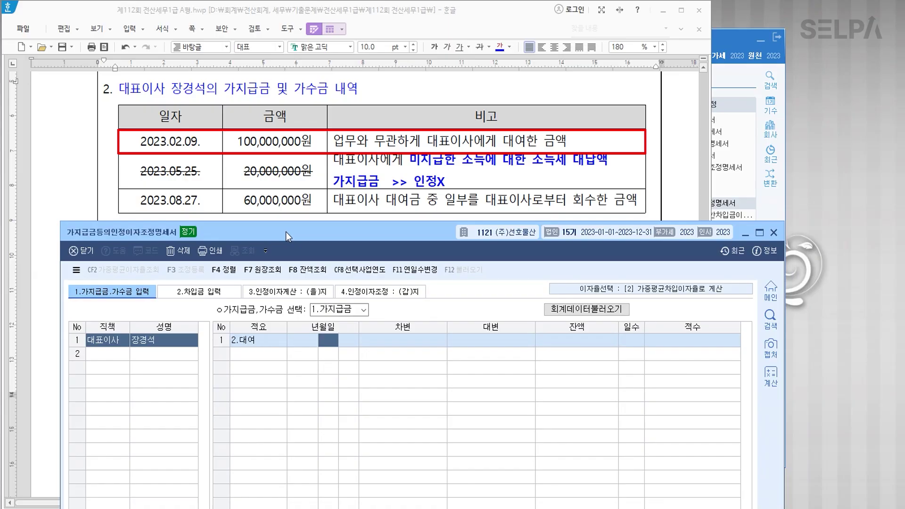
pyautogui.write('2')
pyautogui.press('Return')
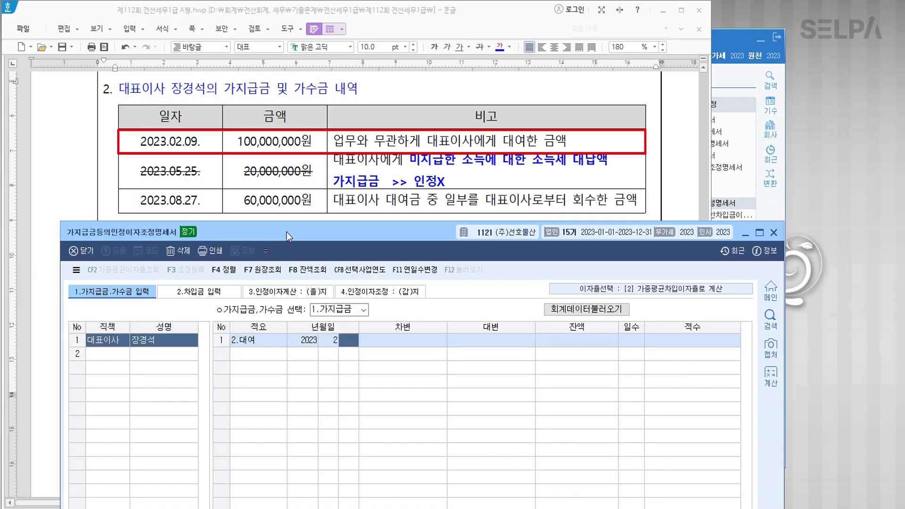
pyautogui.write('9')
pyautogui.press('Return')
pyautogui.write('100000000')
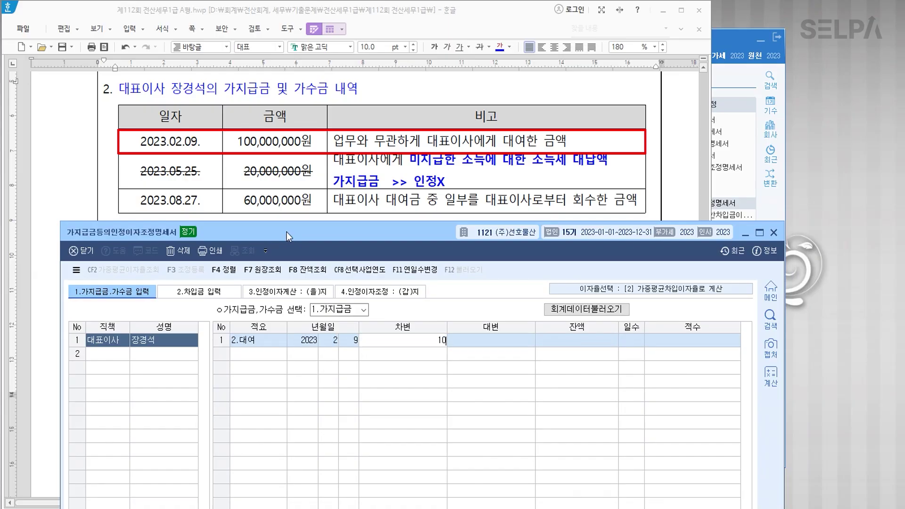
pyautogui.press('Return')
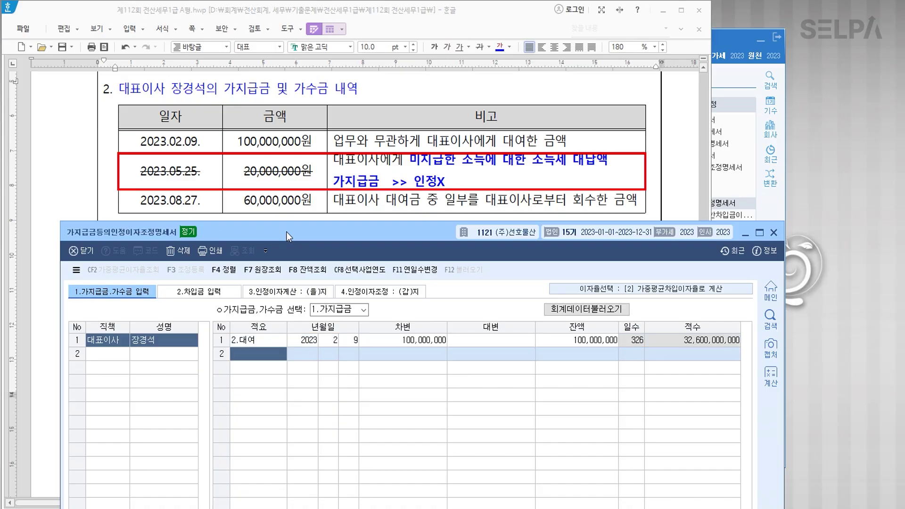
# Record a 3.회수 entry dated 2023-08-27 for 60,000,000.
pyautogui.write('3')
pyautogui.press('Return')
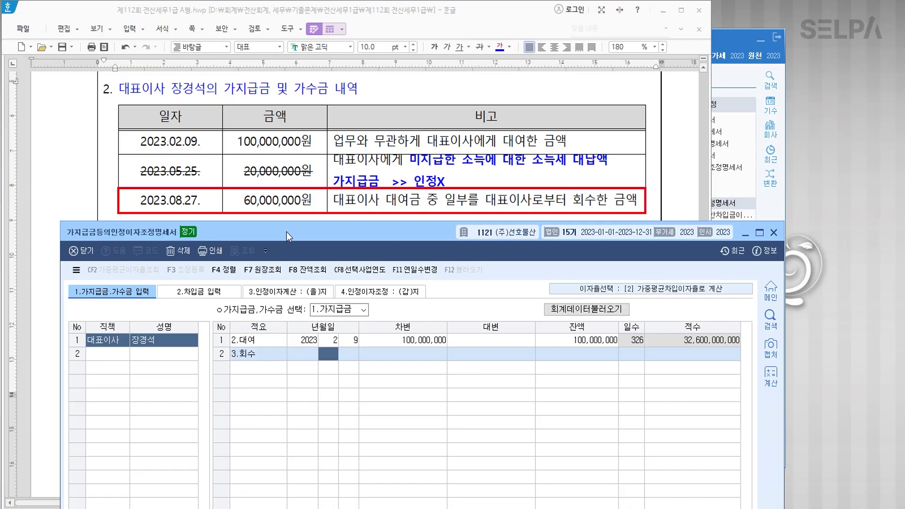
pyautogui.write('8')
pyautogui.press('Return')
pyautogui.write('27')
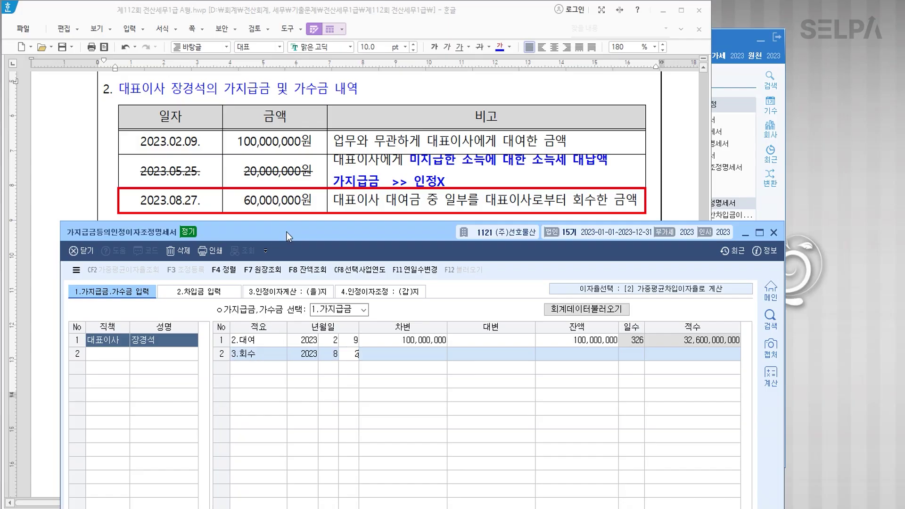
pyautogui.press('Return')
pyautogui.write('60000000')
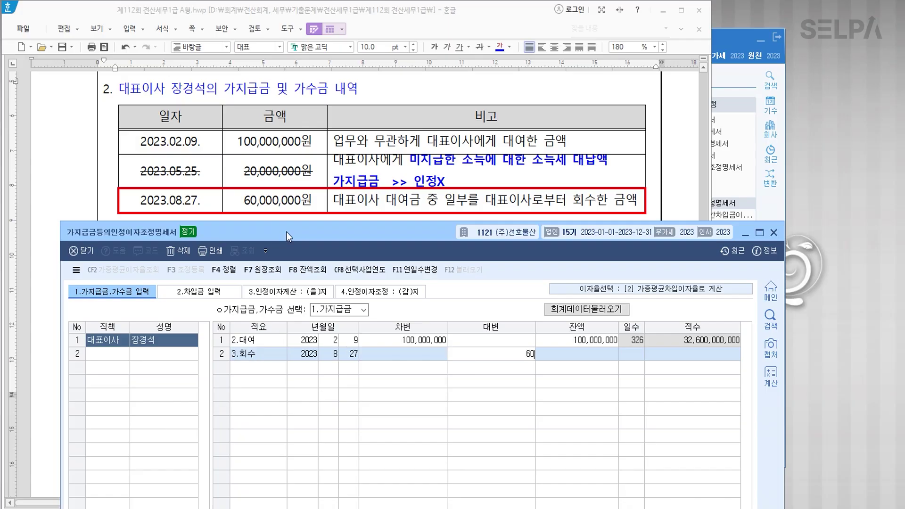
pyautogui.press('Return')
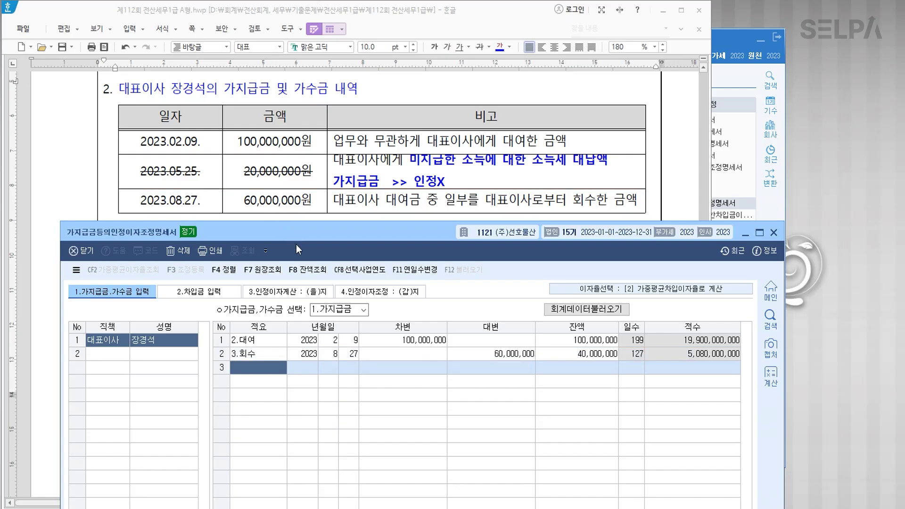
pyautogui.click(203, 293)
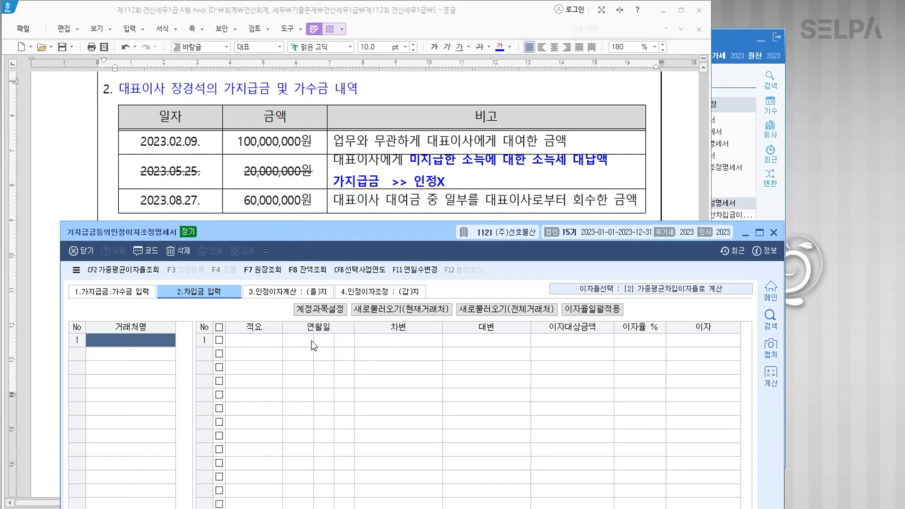
# On 차입금 입력, set the interest rate choice to [1] 당좌대출이자율 and confirm recalculation.
pyautogui.click(672, 290)
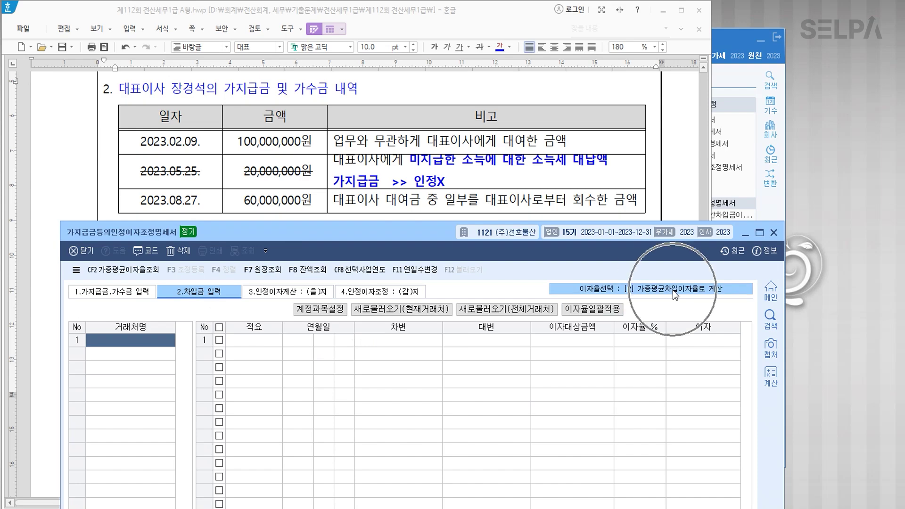
pyautogui.click(672, 290)
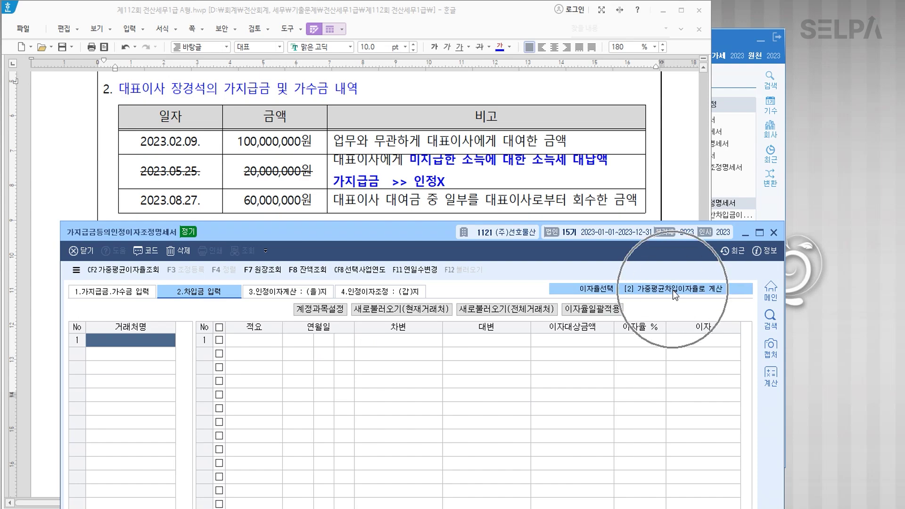
pyautogui.click(613, 306)
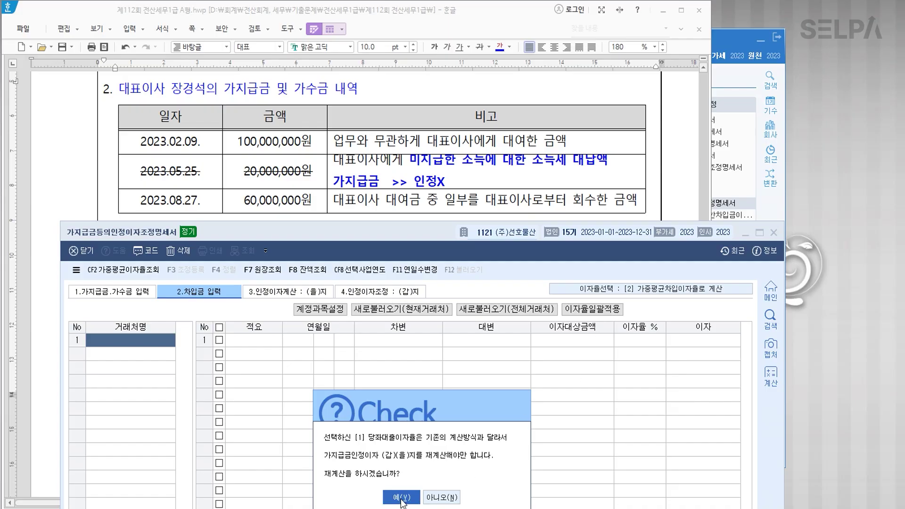
pyautogui.click(401, 497)
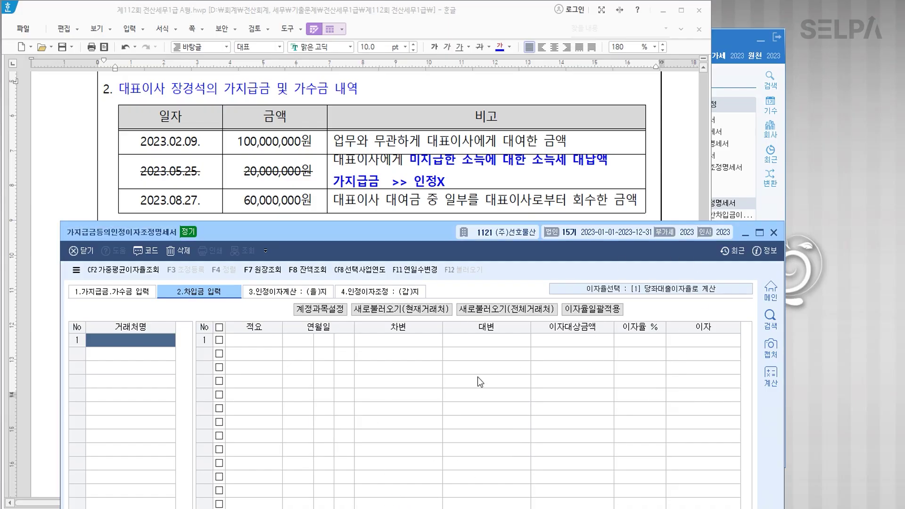
# Review the 인정이자계산 and 인정이자조정 sheets showing 3,148,164 imputed interest.
pyautogui.click(286, 294)
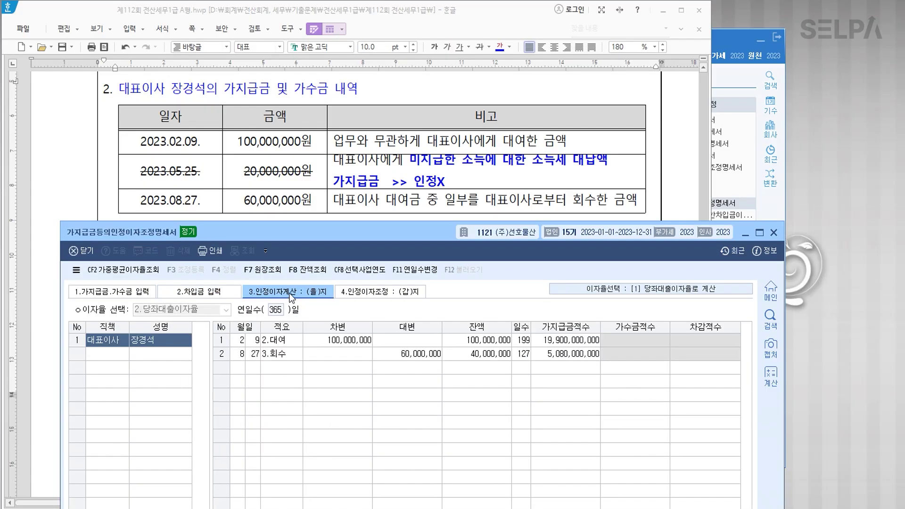
pyautogui.click(362, 292)
pyautogui.click(415, 312)
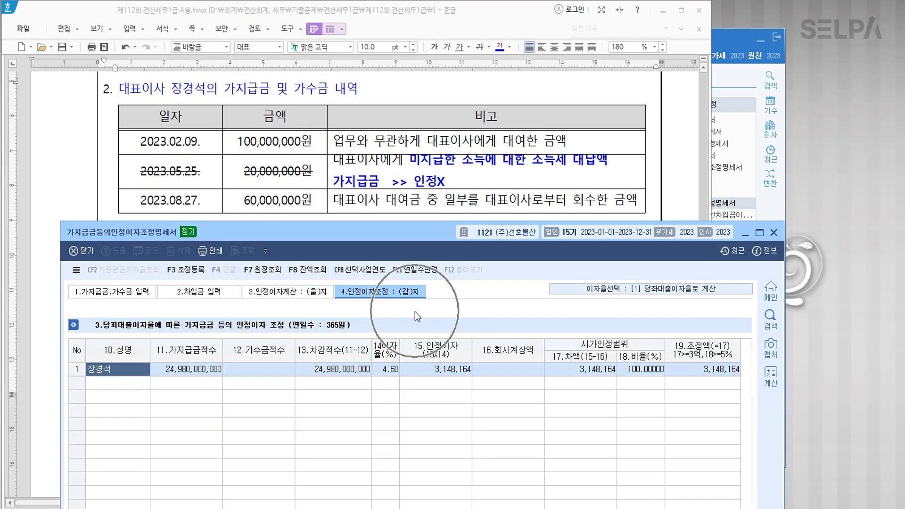
pyautogui.click(514, 367)
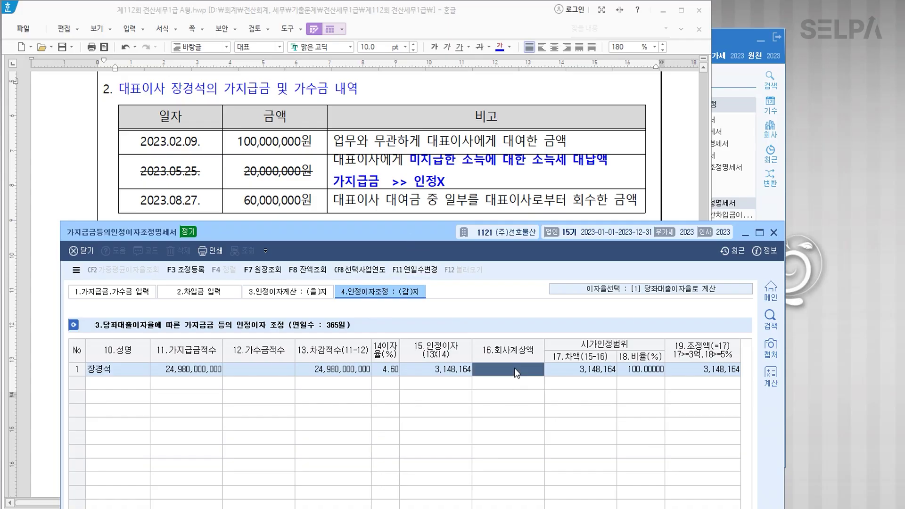
pyautogui.click(505, 369)
pyautogui.click(407, 208)
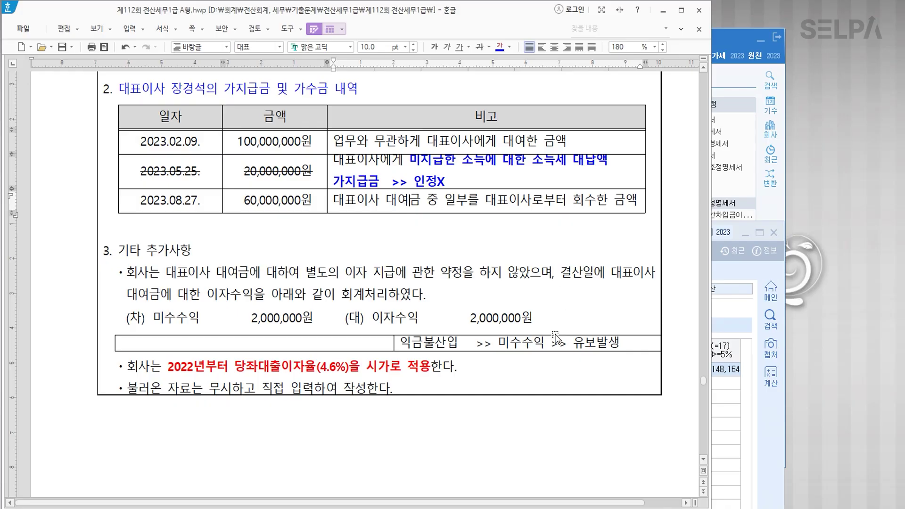
# Compare the exam's accrued-interest entry with KcLep's 인정이자조정 sheet.
pyautogui.click(413, 317)
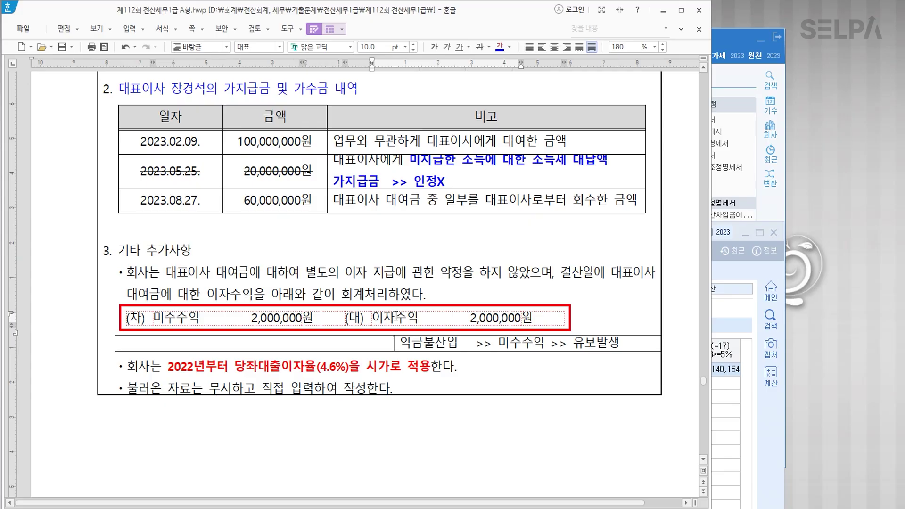
pyautogui.click(729, 424)
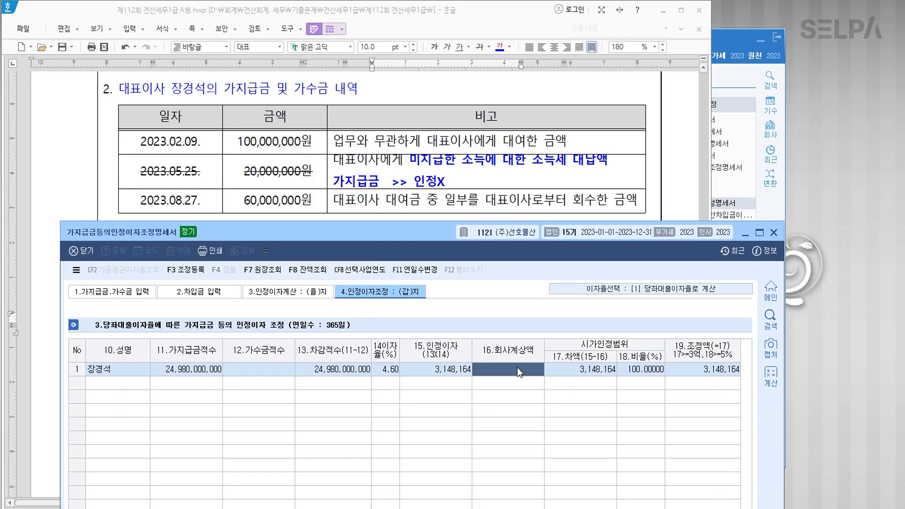
pyautogui.scroll(-5, 437, 196)
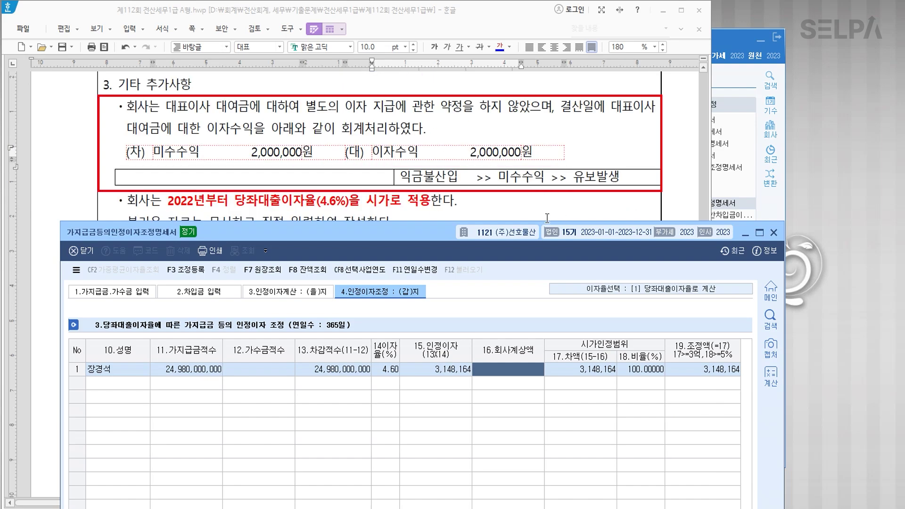
pyautogui.click(520, 373)
# Bold the Hangul note '익금불산입 >> 미수수익 >> 유보발생' and open KcLep's 조정등록.
pyautogui.moveTo(552, 179); pyautogui.dragTo(619, 179)
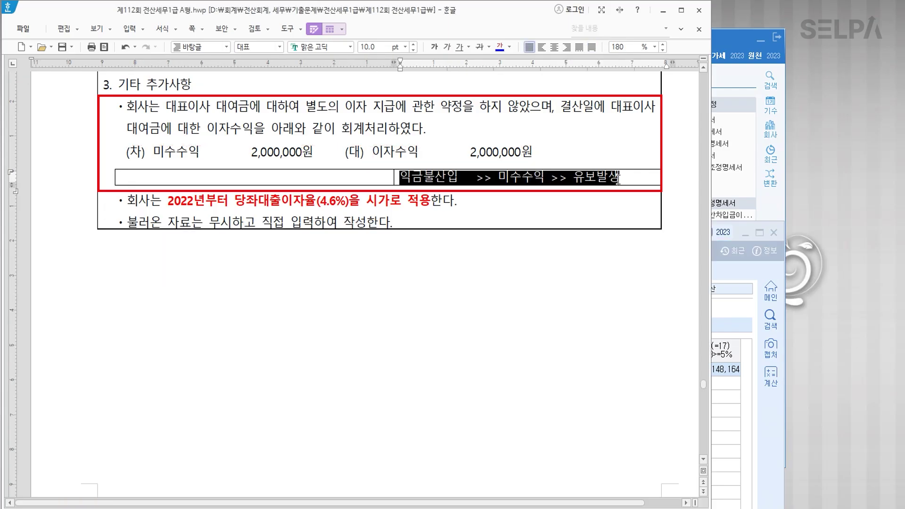
pyautogui.click(434, 47)
pyautogui.click(724, 370)
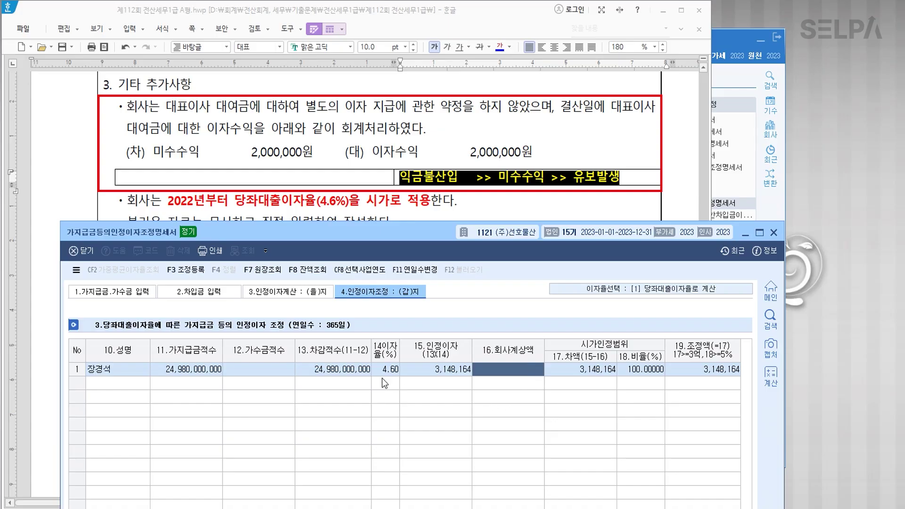
pyautogui.click(196, 271)
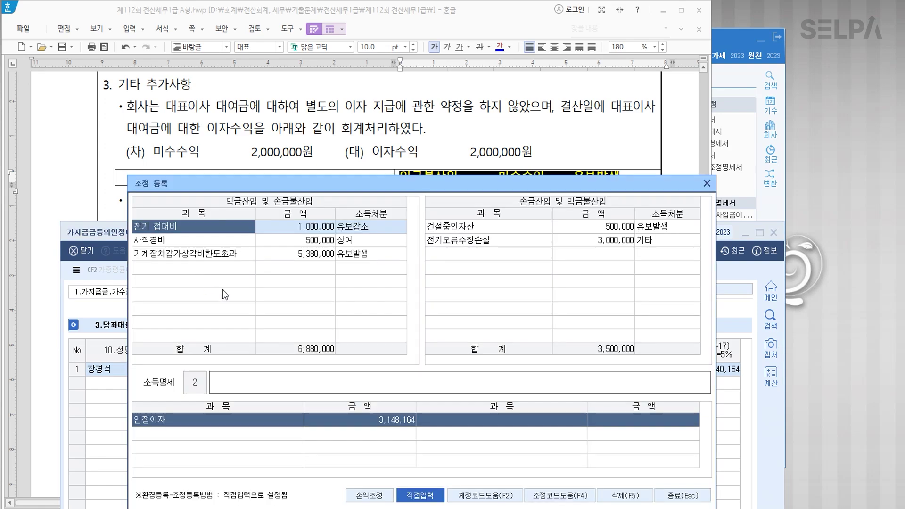
# Add 가지급금인정이자(대표이사) 3,148,164 with 상여 disposal to the additions.
pyautogui.click(185, 268)
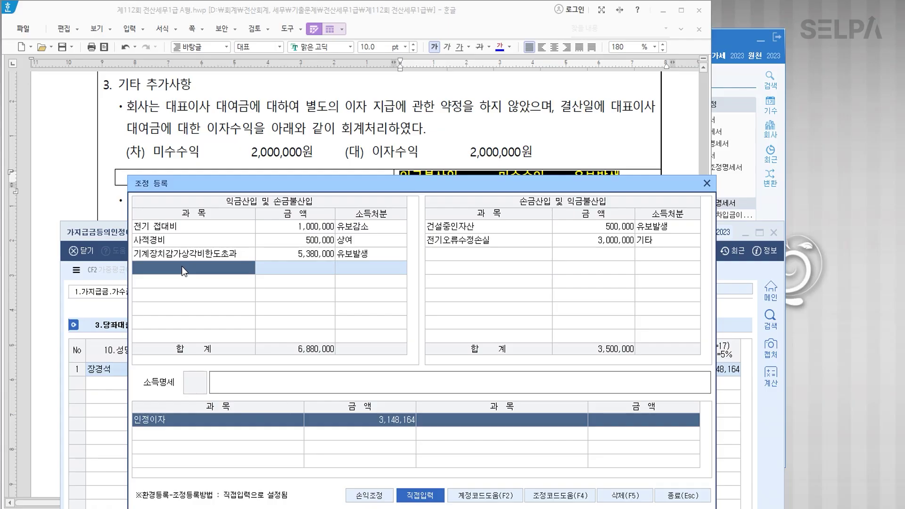
pyautogui.press('F2')
pyautogui.click(268, 306)
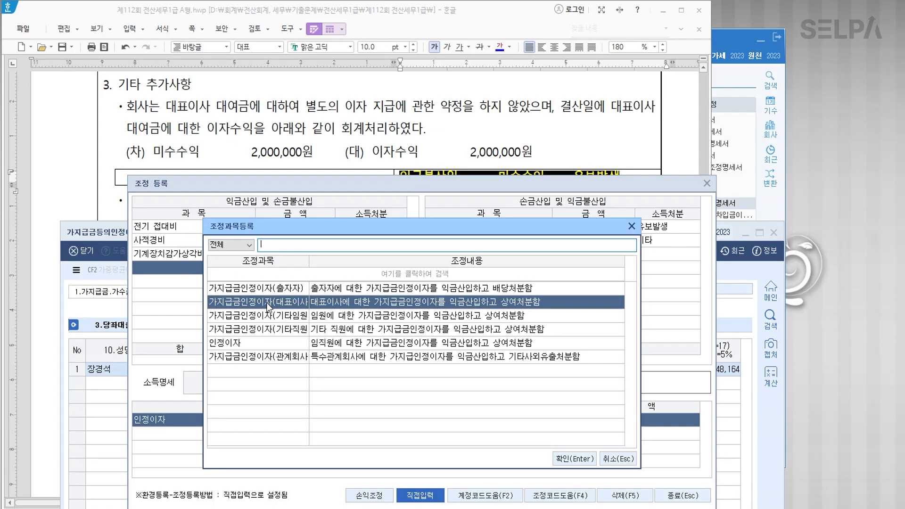
pyautogui.click(556, 459)
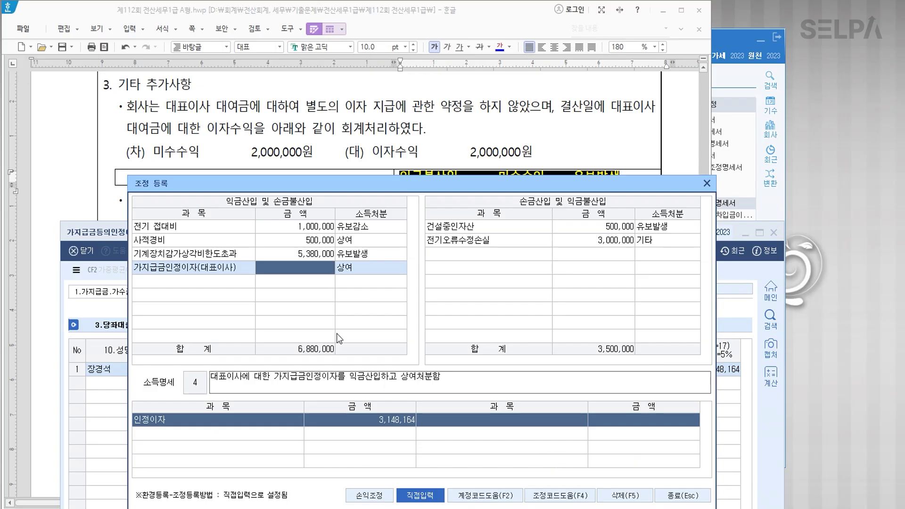
pyautogui.write('3148164')
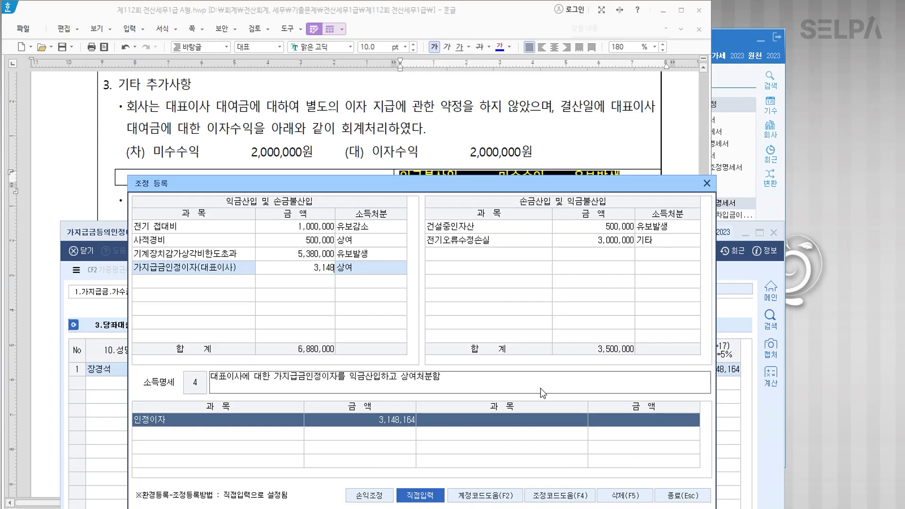
pyautogui.press('Return')
pyautogui.press('Return')
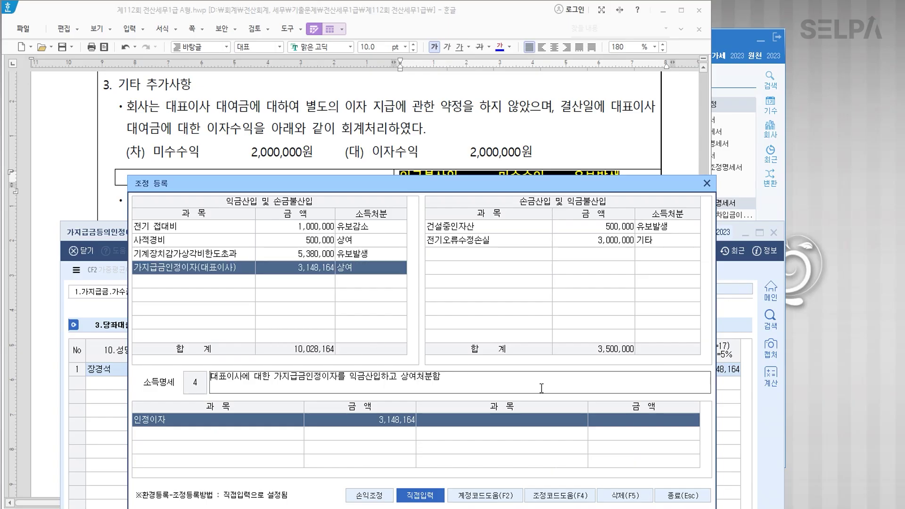
# Add 미수수익 2,000,000 as 유보발생 on the deduction side and close 조정등록.
pyautogui.moveTo(404, 182); pyautogui.dragTo(405, 259)
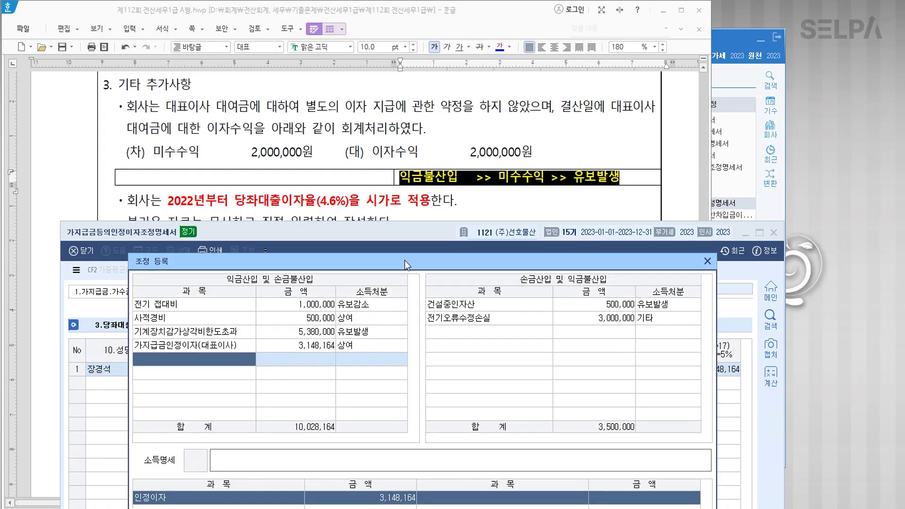
pyautogui.click(467, 330)
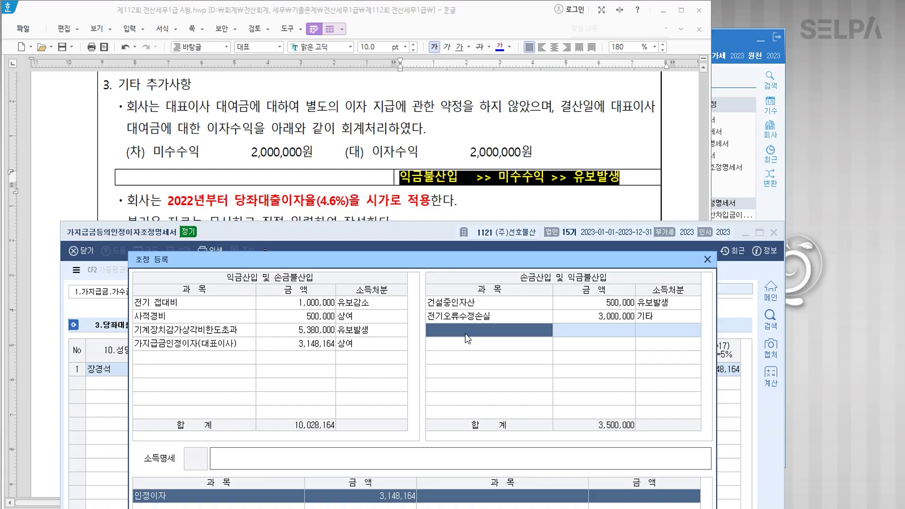
pyautogui.write('미수수익')
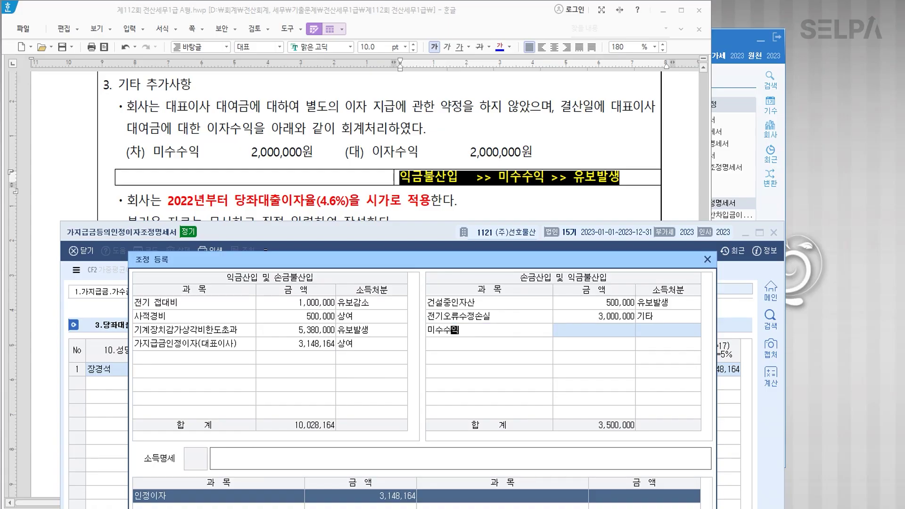
pyautogui.press('Return')
pyautogui.write('2000000')
pyautogui.press('Return')
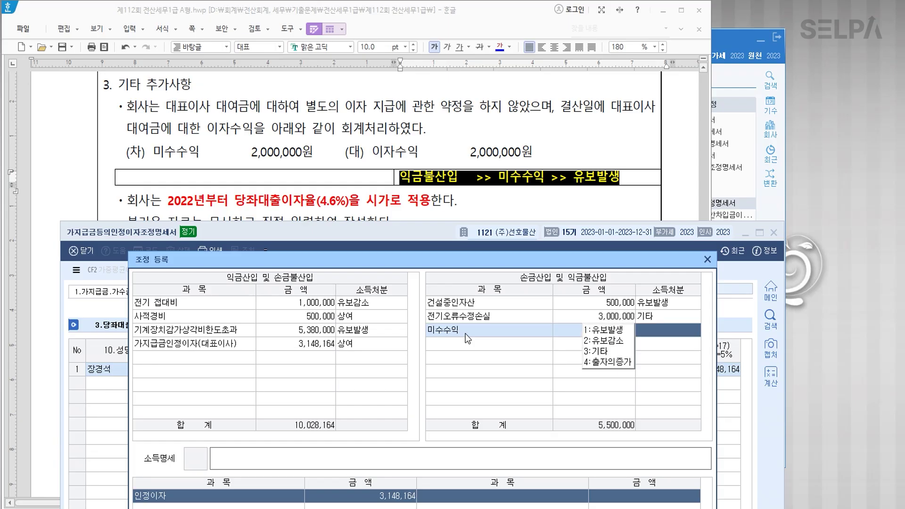
pyautogui.press('1')
pyautogui.press('Return')
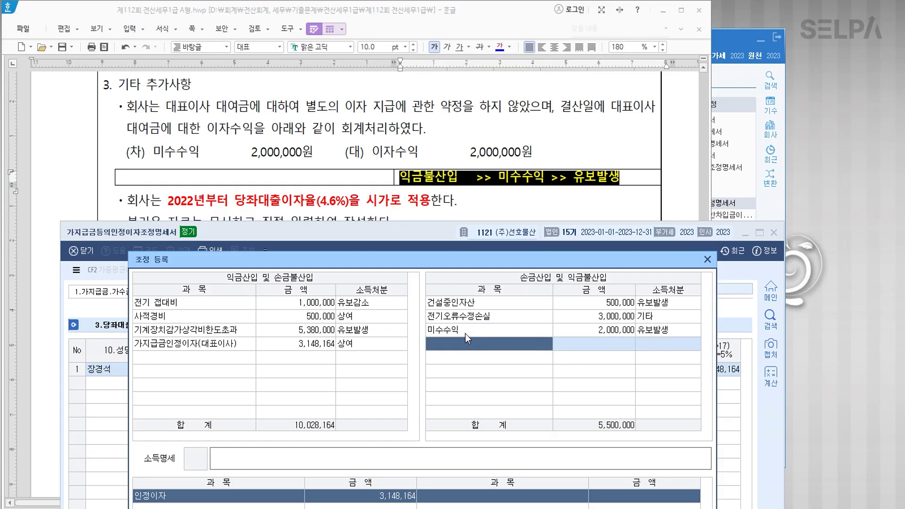
pyautogui.moveTo(422, 261); pyautogui.dragTo(432, 119)
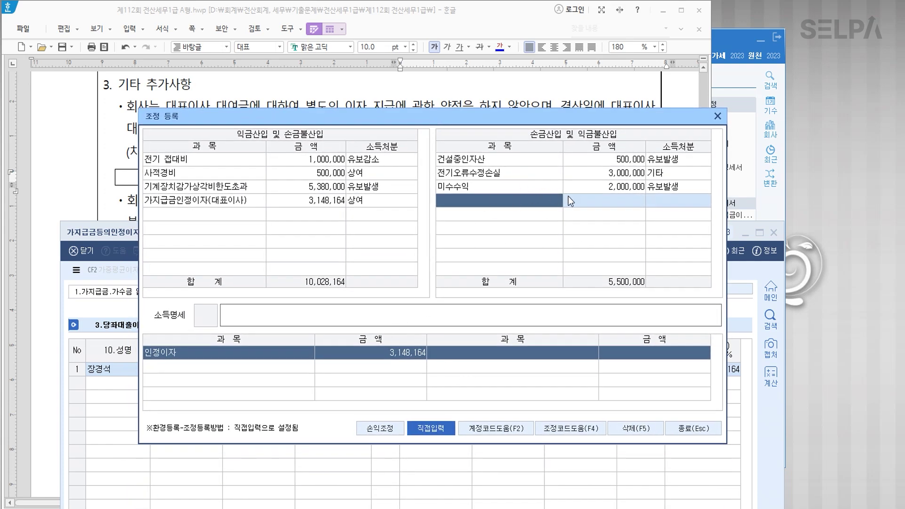
pyautogui.click(698, 432)
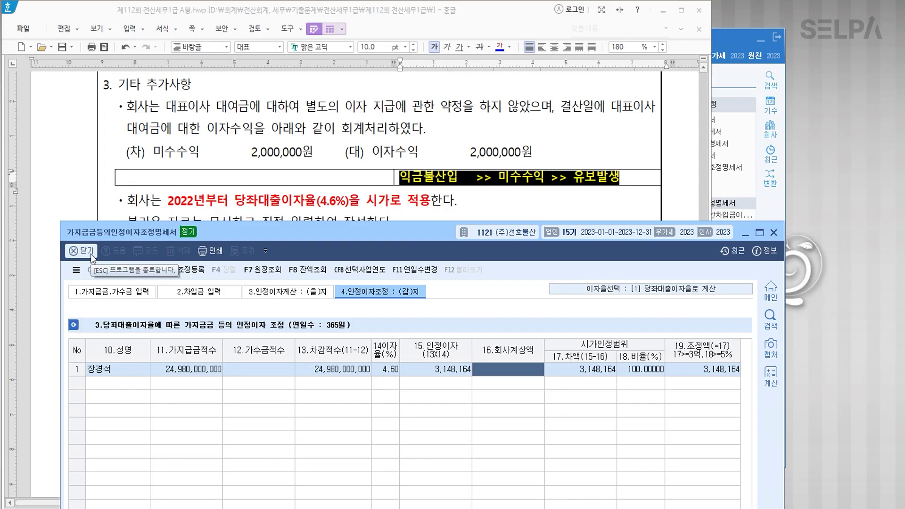
# Set 선택사업연도 to 2022-01-01 ~ 2022-12-31 and close the deemed interest statement.
pyautogui.click(287, 291)
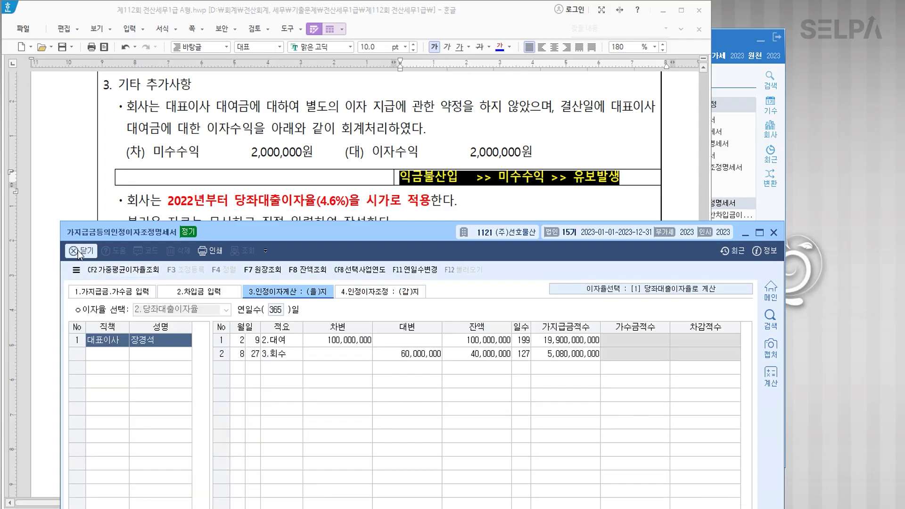
pyautogui.click(198, 291)
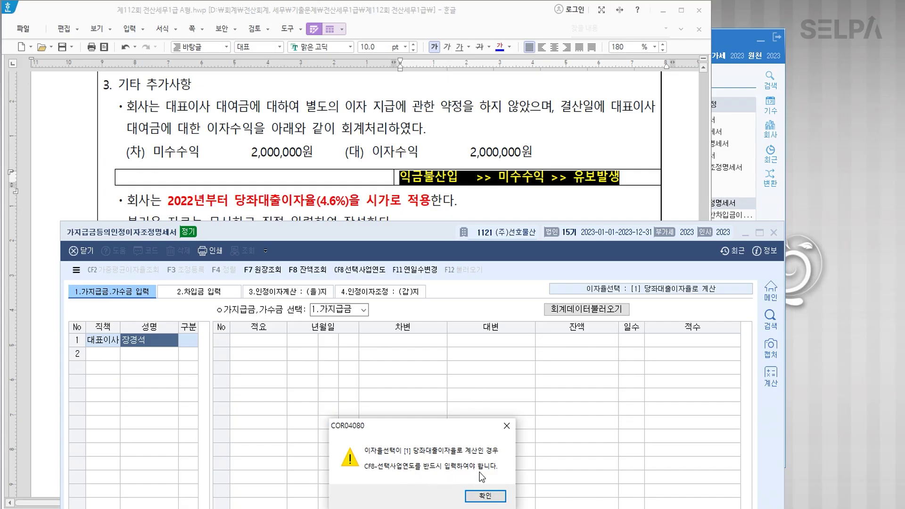
pyautogui.click(485, 497)
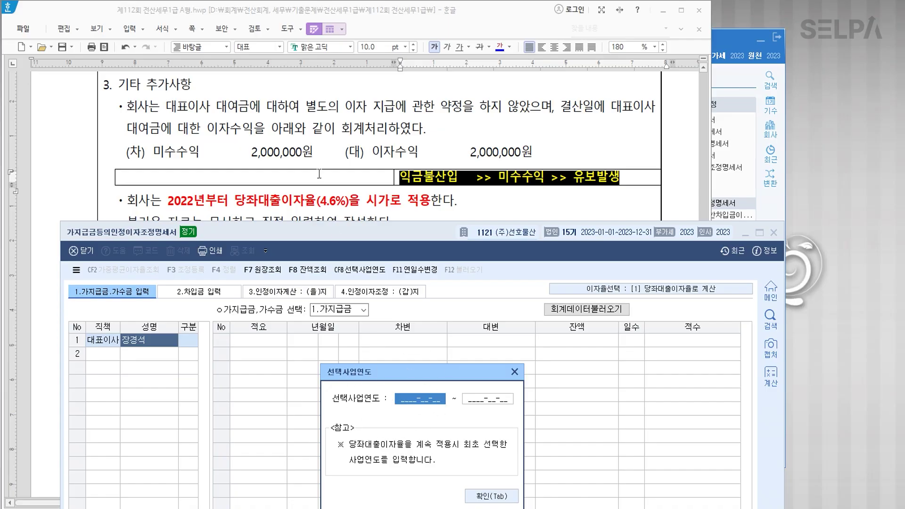
pyautogui.scroll(-3, 319, 174)
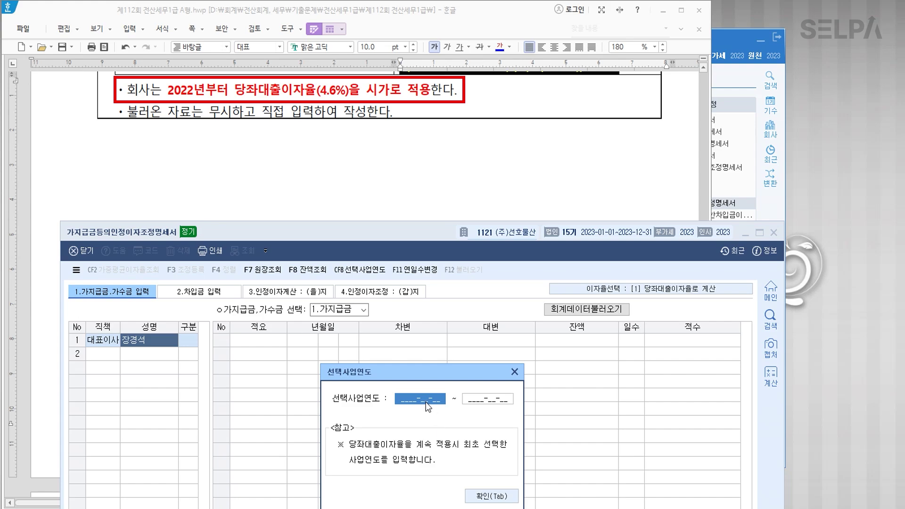
pyautogui.write('2022010120221231')
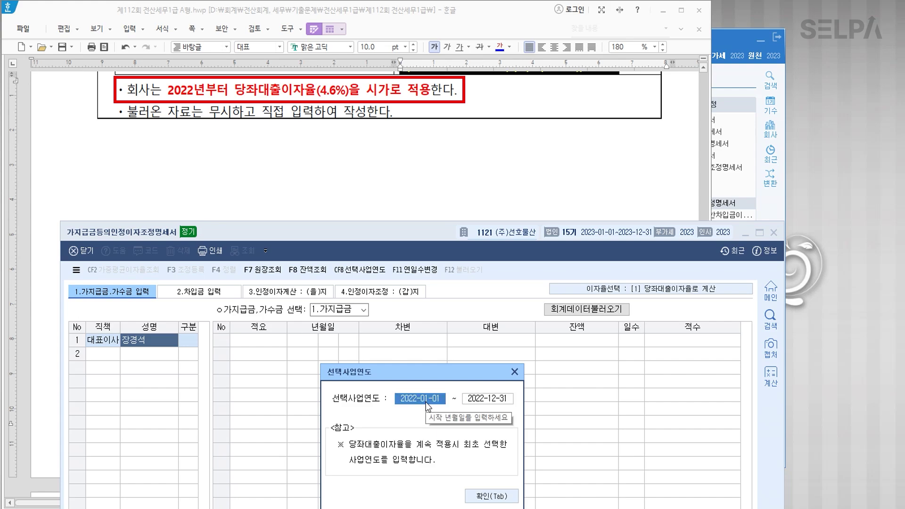
pyautogui.click(398, 403)
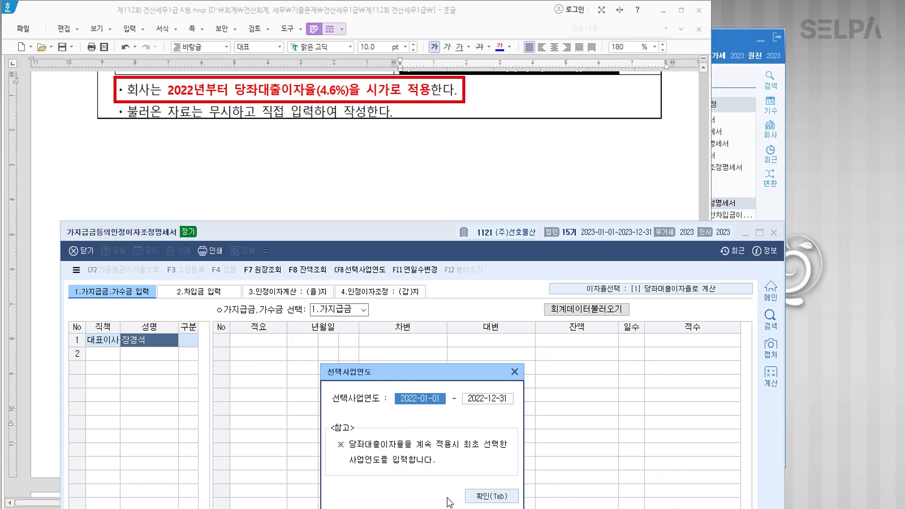
pyautogui.click(492, 497)
pyautogui.click(774, 232)
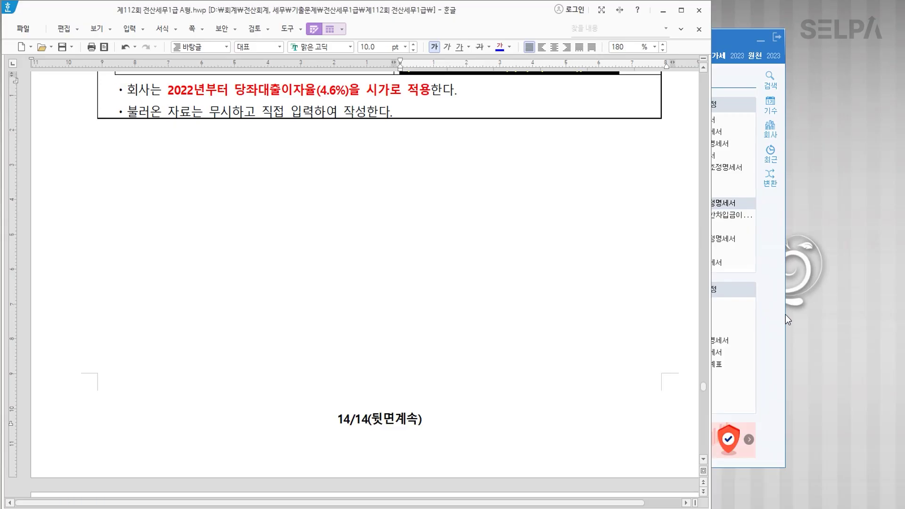
# In question [4], colour the phrase 「중소기업에 대한 특별세액감면」을 적용 blue.
pyautogui.click(302, 181)
pyautogui.scroll(-5, 330, 193)
pyautogui.scroll(-3, 372, 209)
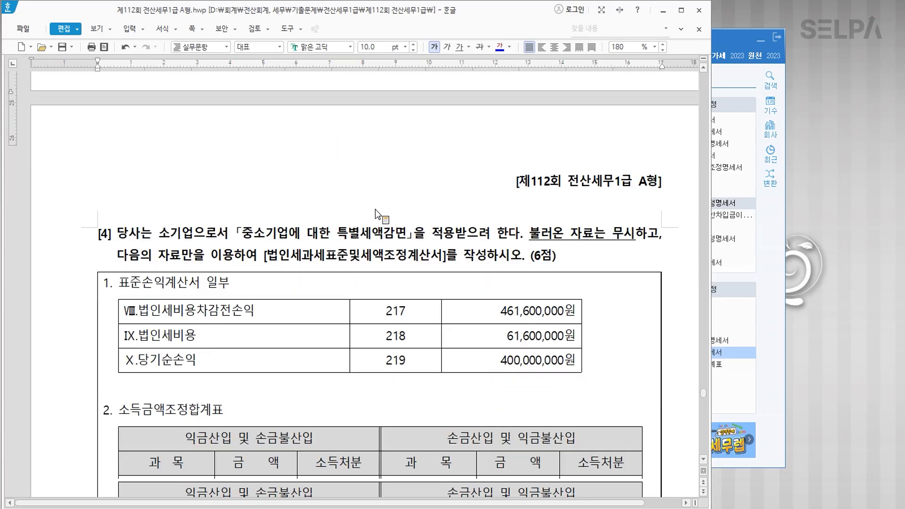
pyautogui.scroll(-2, 370, 226)
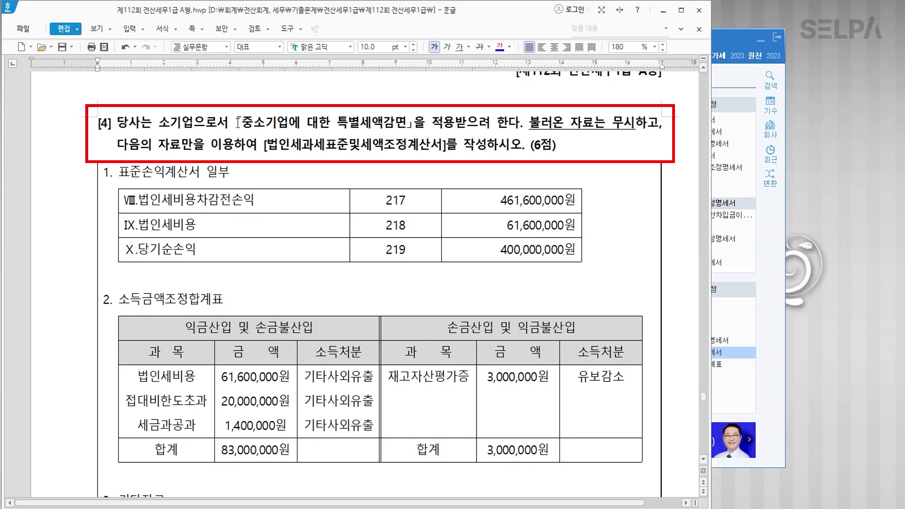
pyautogui.moveTo(237, 121); pyautogui.dragTo(450, 125)
pyautogui.click(502, 50)
pyautogui.click(490, 148)
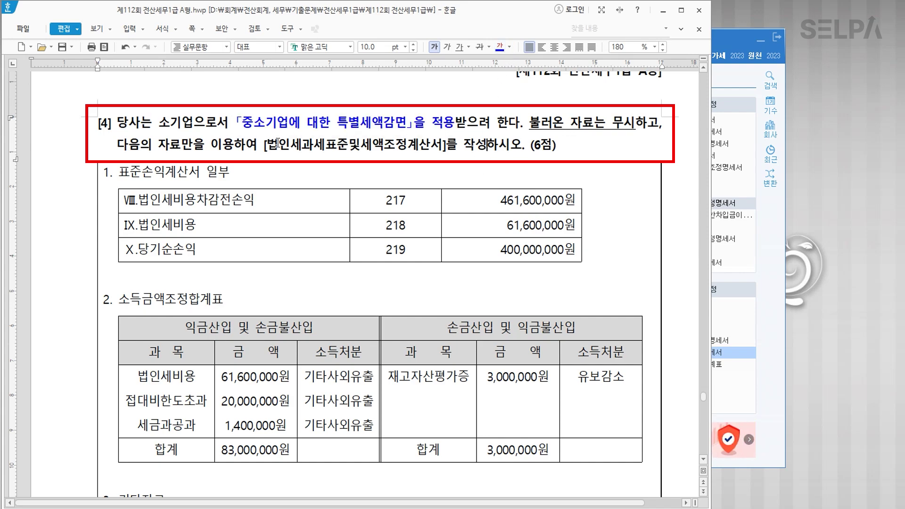
# Colour the phrase [법인세과세표준및세액조정계산서]를 작성 red.
pyautogui.moveTo(263, 146); pyautogui.dragTo(485, 149)
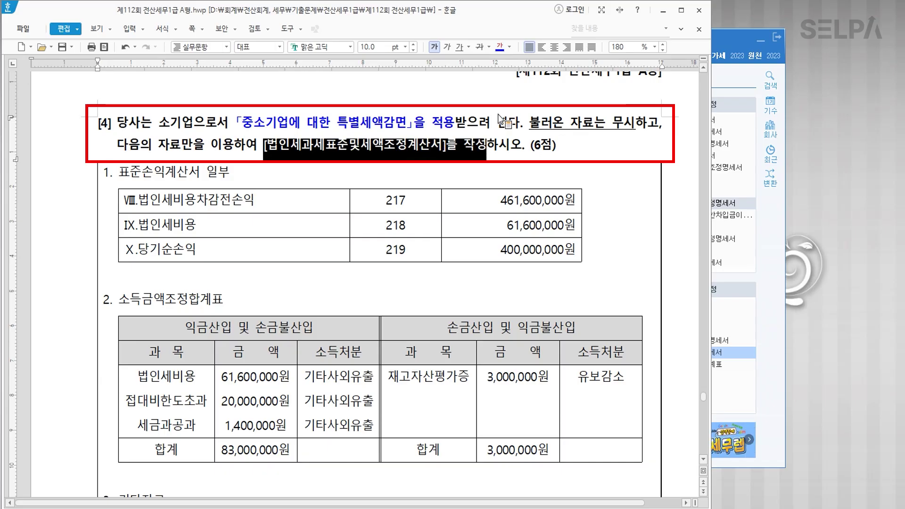
pyautogui.click(499, 48)
pyautogui.click(371, 127)
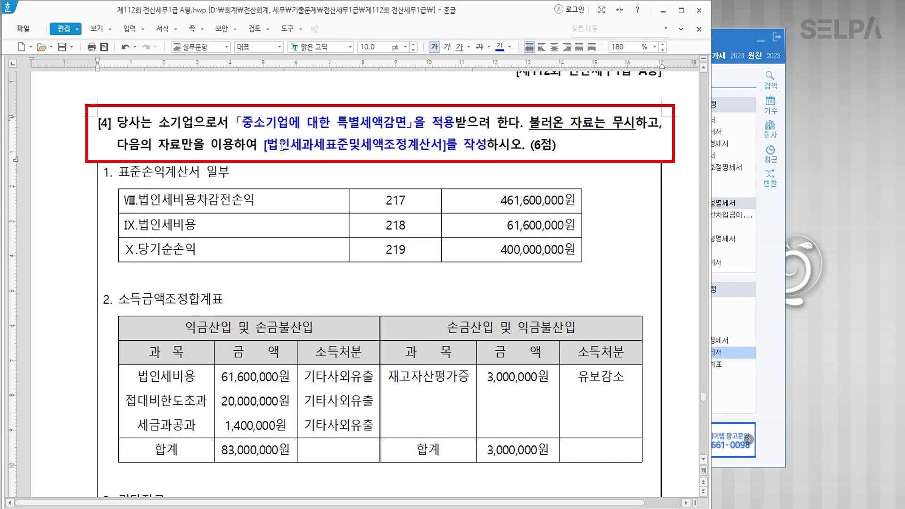
pyautogui.moveTo(264, 146); pyautogui.dragTo(483, 149)
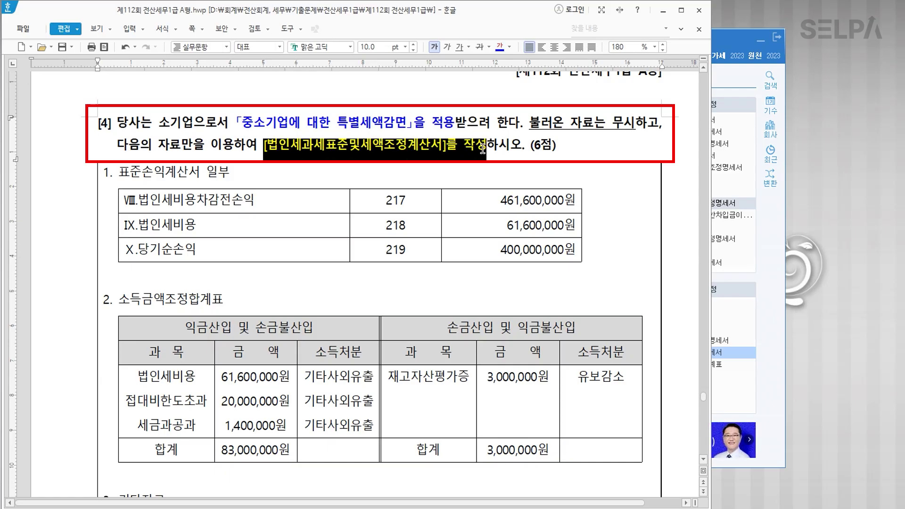
pyautogui.click(509, 47)
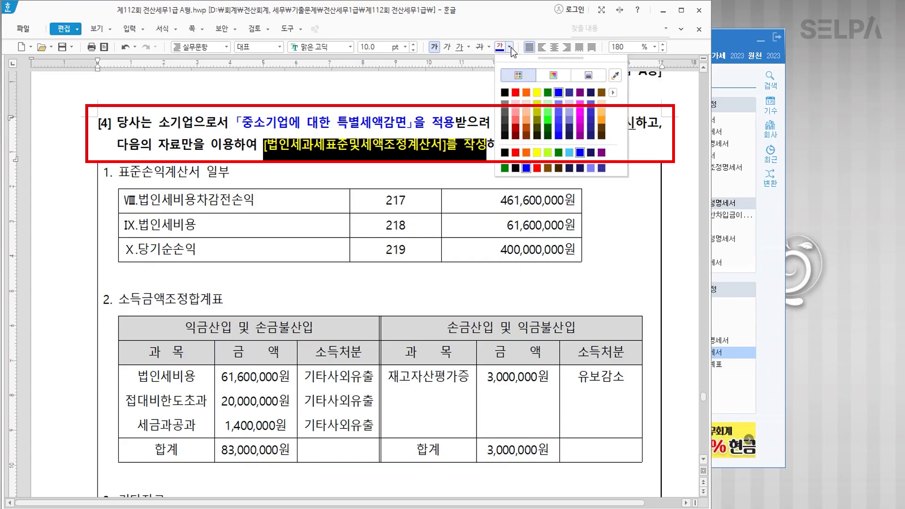
pyautogui.click(517, 91)
pyautogui.click(495, 152)
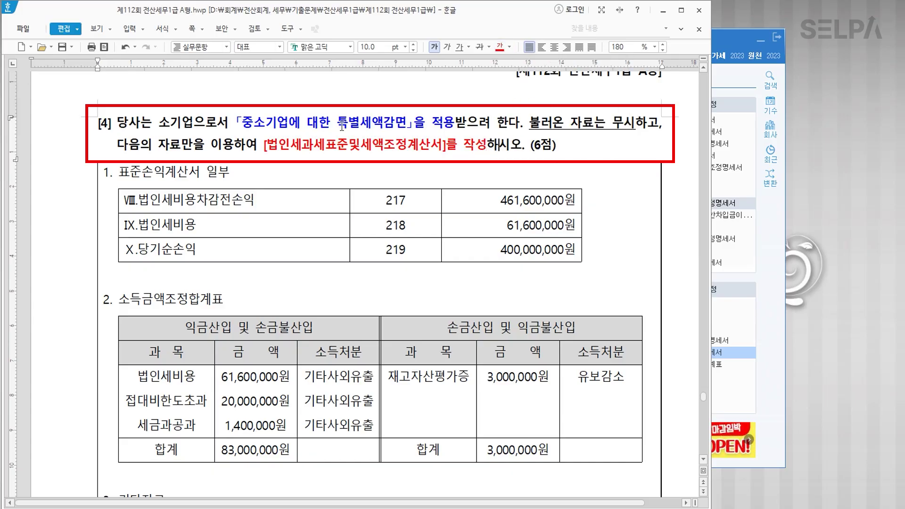
pyautogui.moveTo(242, 122); pyautogui.dragTo(451, 120)
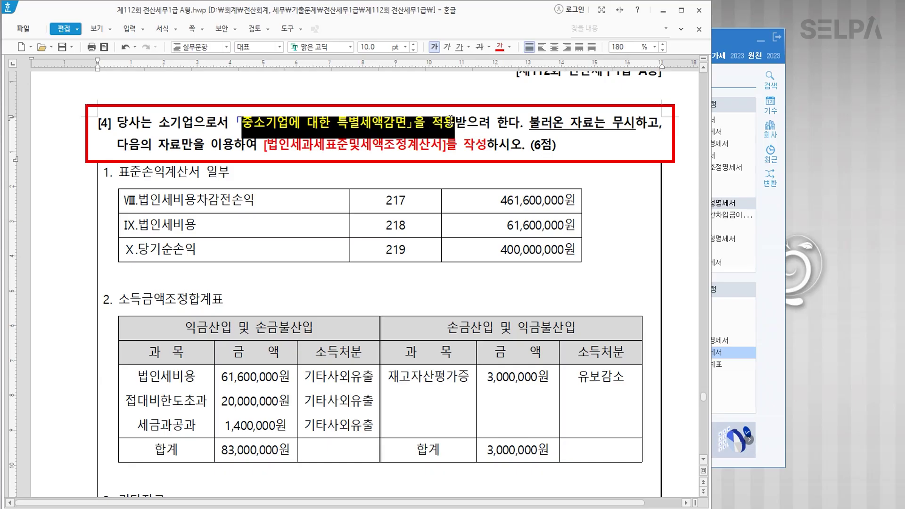
pyautogui.click(395, 144)
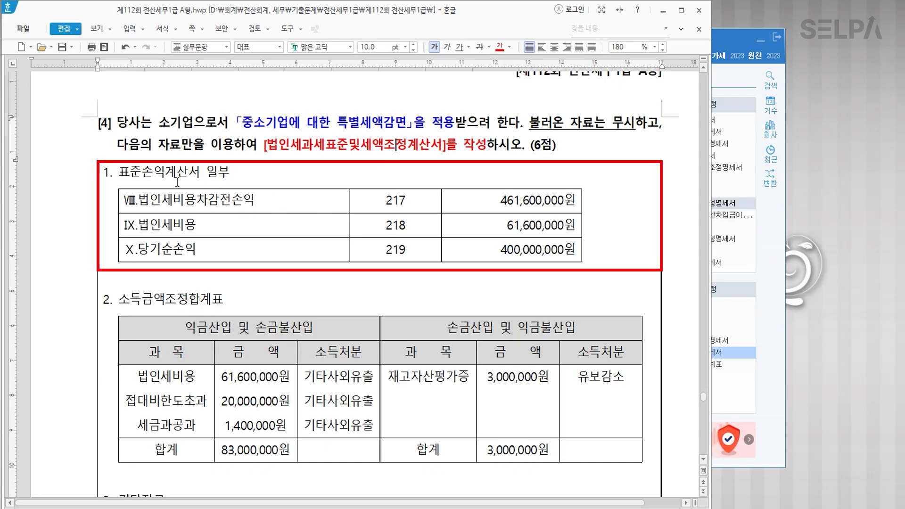
# Copy the SME special tax reduction phrase and paste it after '20%이다.'.
pyautogui.scroll(-1, 473, 193)
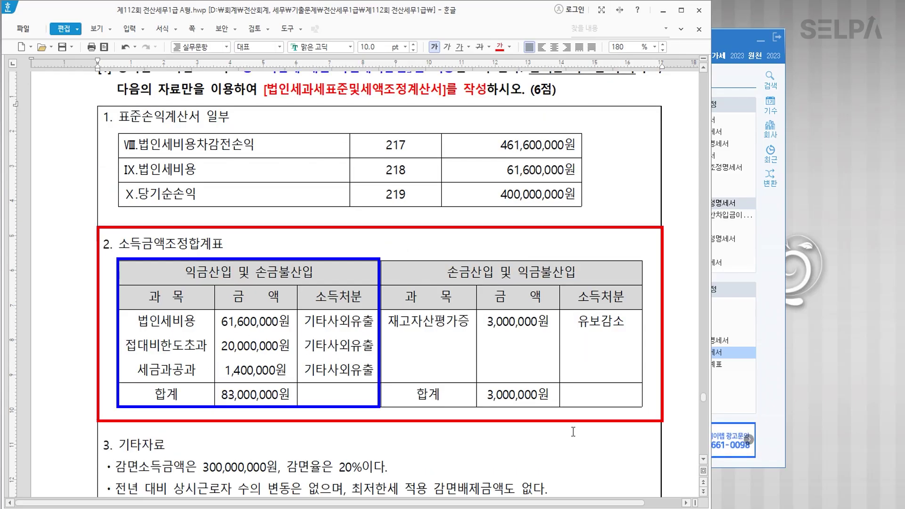
pyautogui.scroll(-1, 521, 419)
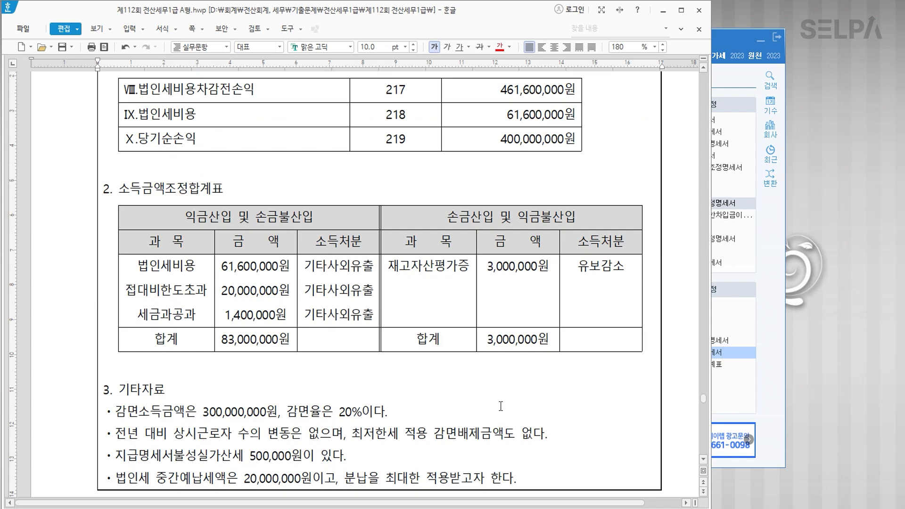
pyautogui.scroll(5, 286, 368)
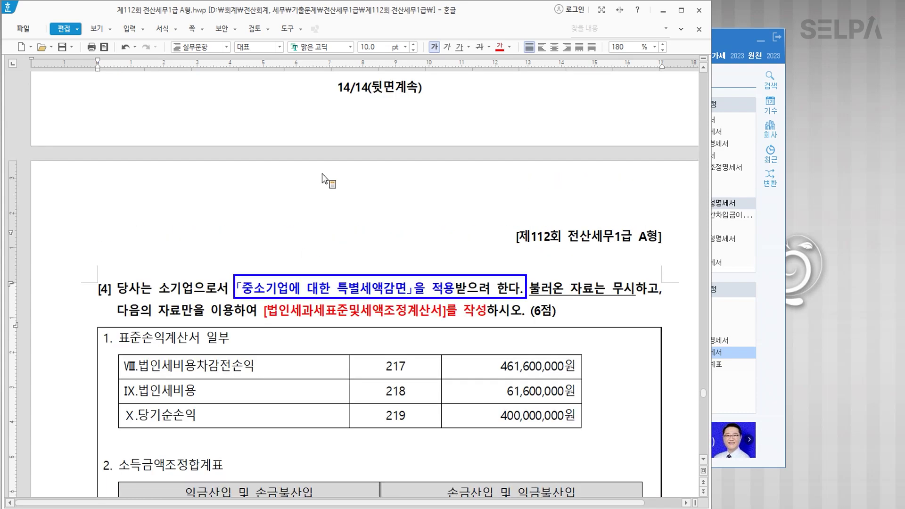
pyautogui.moveTo(236, 287); pyautogui.dragTo(453, 286)
pyautogui.hotkey('ctrl', 'c')
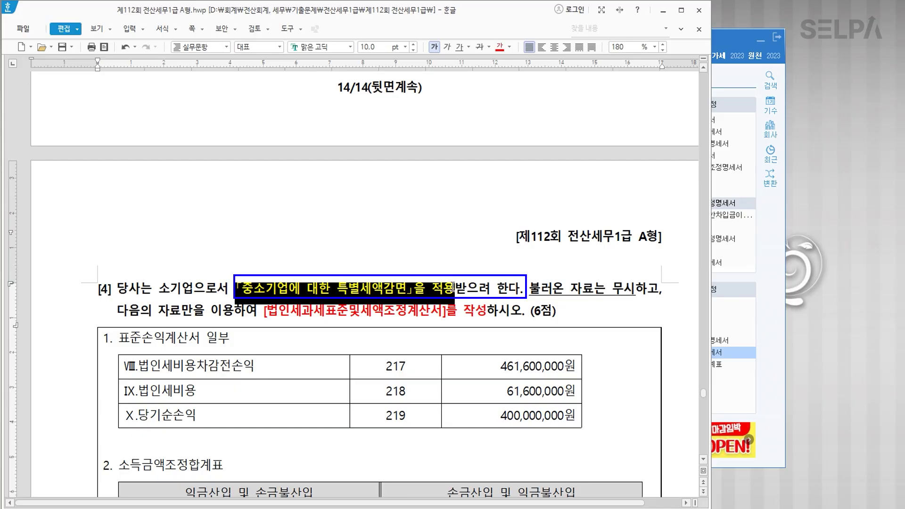
pyautogui.click(348, 336)
pyautogui.scroll(-6, 348, 337)
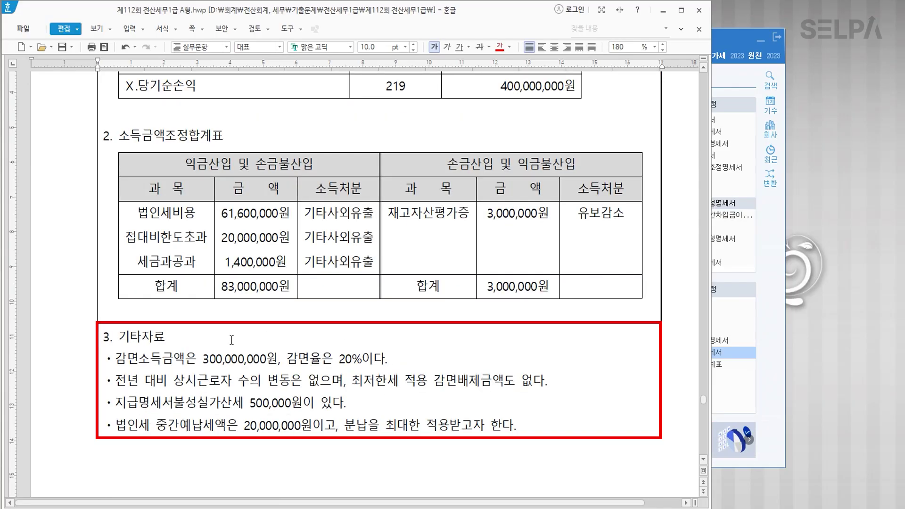
pyautogui.click(402, 362)
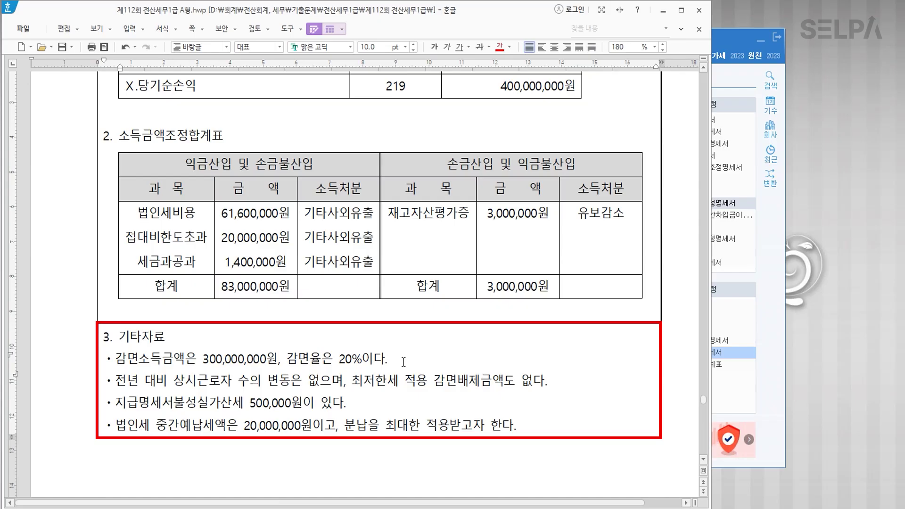
pyautogui.hotkey('ctrl', 'v')
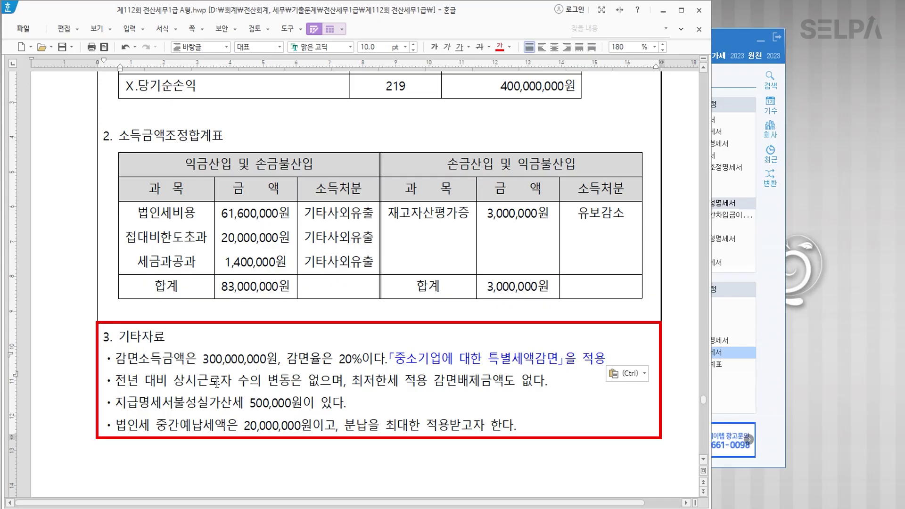
# Make the sentence '최저한세 적용 감면배제금액도 없다' bold and red.
pyautogui.moveTo(354, 380); pyautogui.dragTo(547, 380)
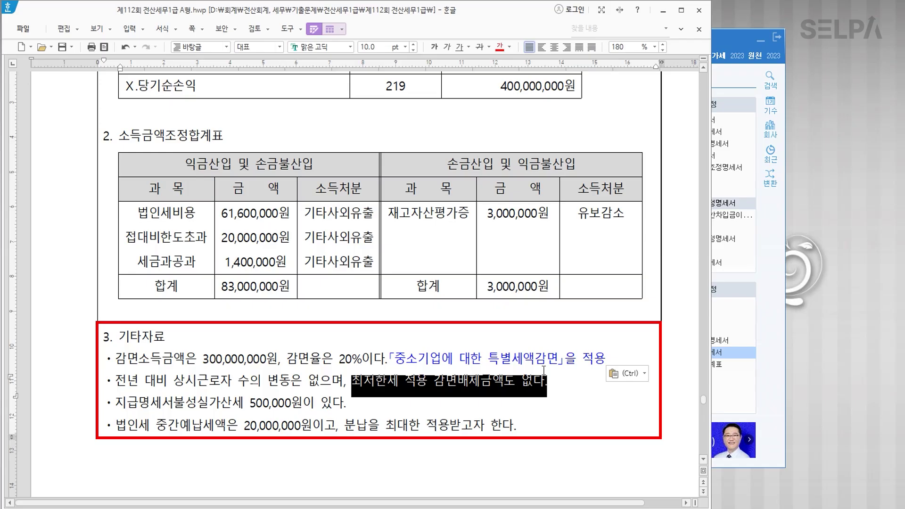
pyautogui.click(500, 46)
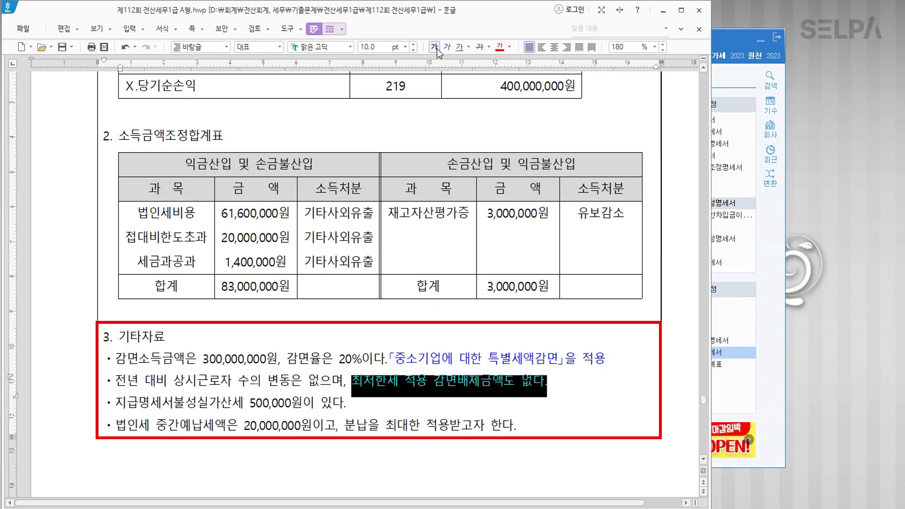
pyautogui.click(435, 47)
pyautogui.click(492, 382)
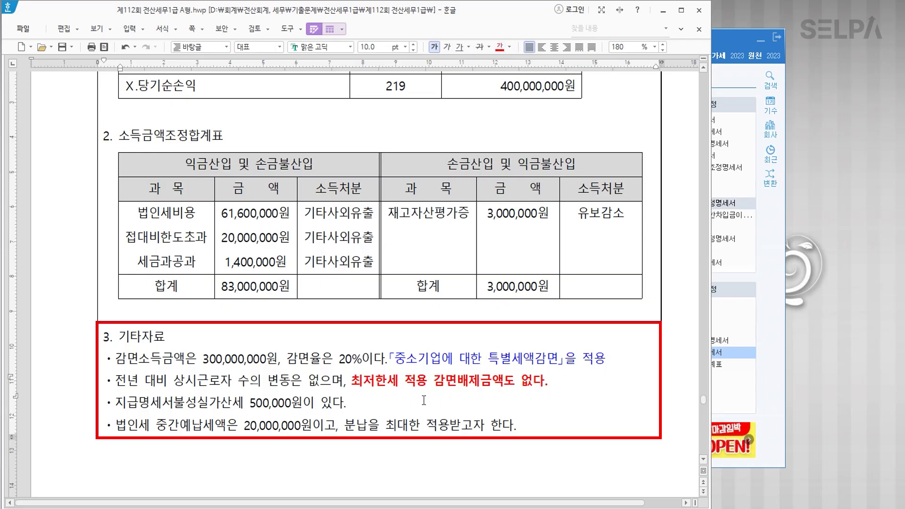
# Return to KcLep and open the tax reduction calculation statement (2).
pyautogui.click(295, 405)
pyautogui.click(276, 430)
pyautogui.click(413, 427)
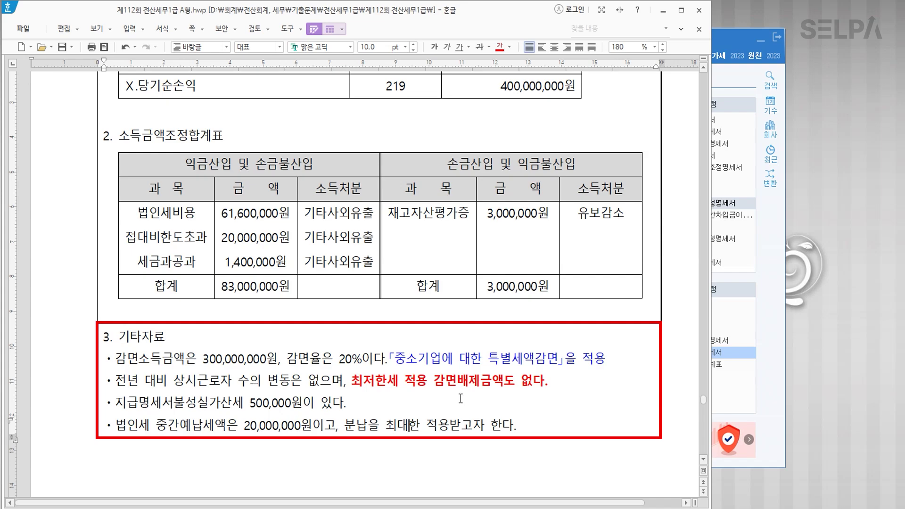
pyautogui.moveTo(393, 359); pyautogui.dragTo(561, 380)
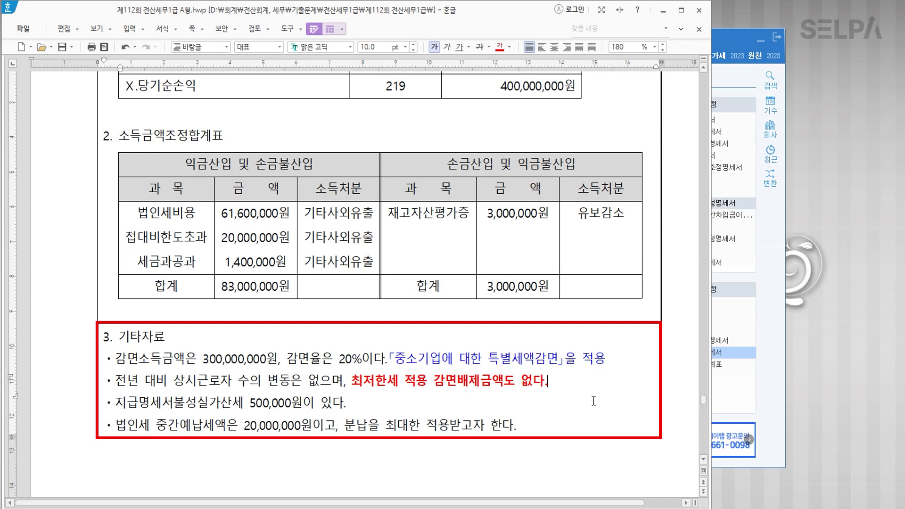
pyautogui.click(763, 389)
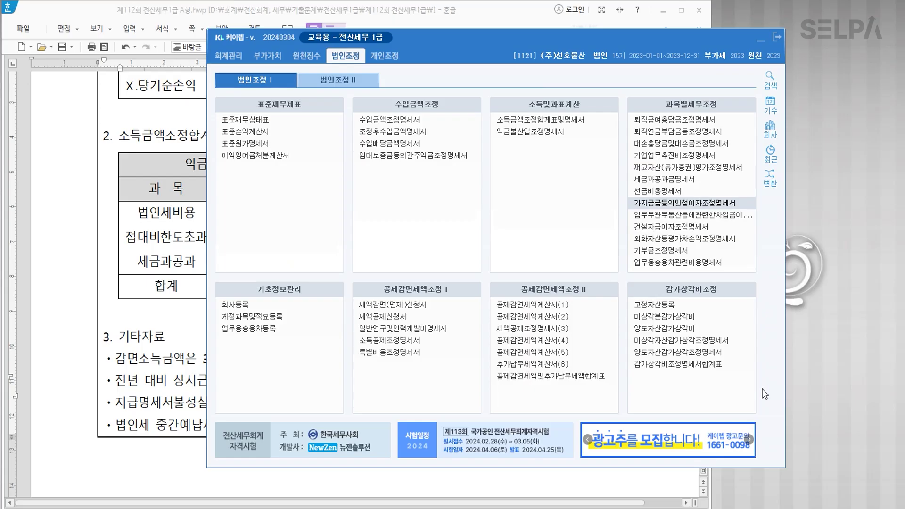
pyautogui.click(547, 322)
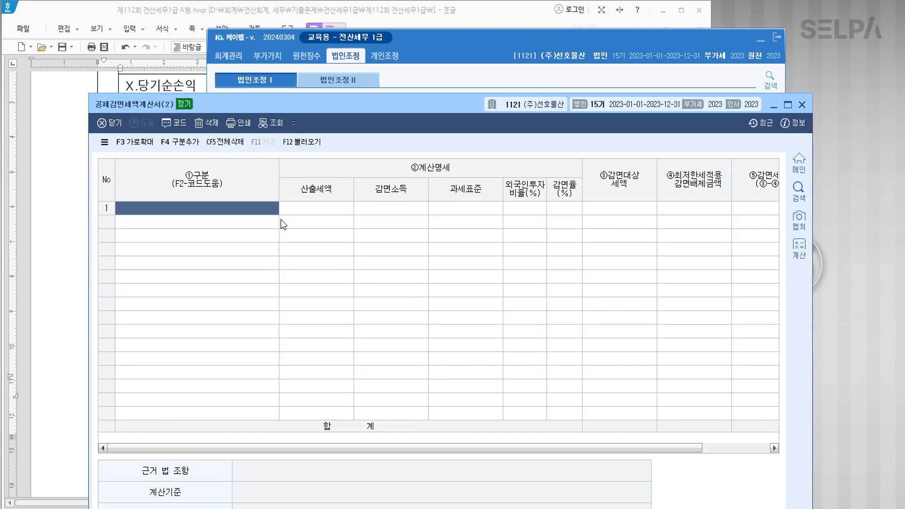
# Set row 1 of 공제감면세액계산서(2) to 중소기업에 대한 특별세액감면 (제7조).
pyautogui.press('F2')
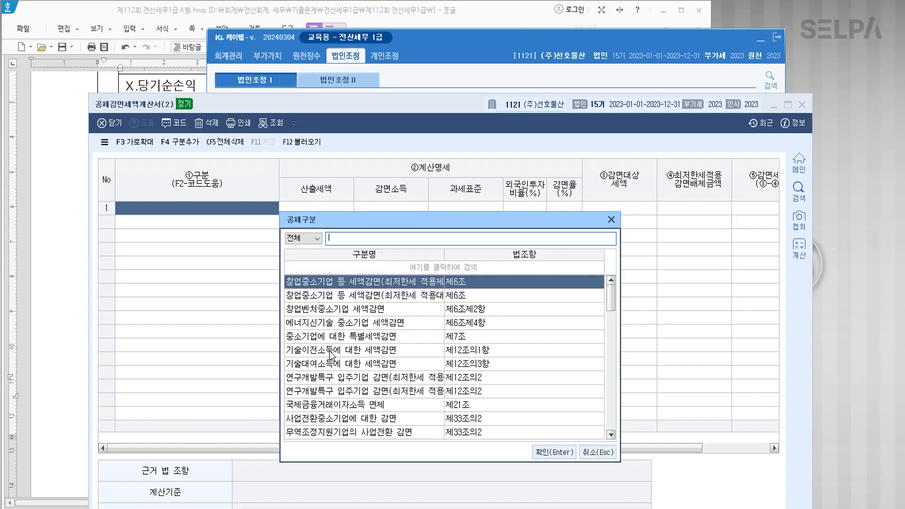
pyautogui.click(339, 340)
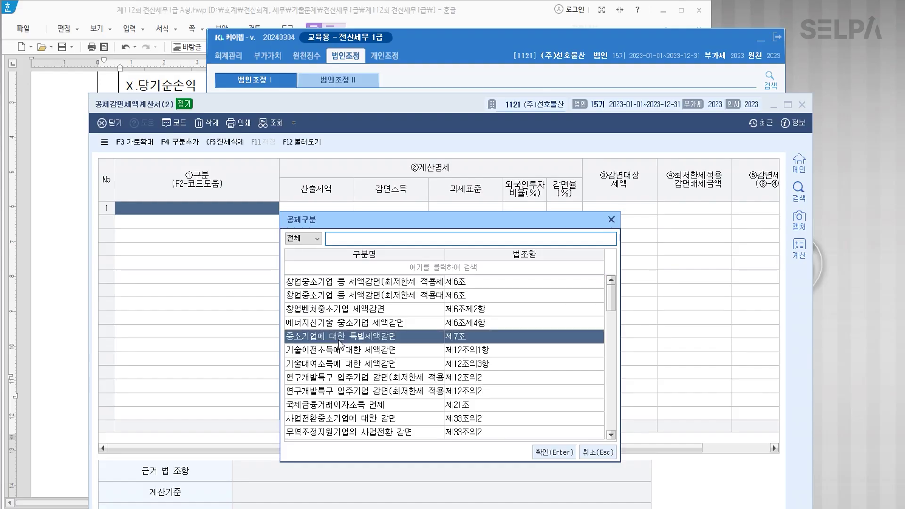
pyautogui.click(548, 454)
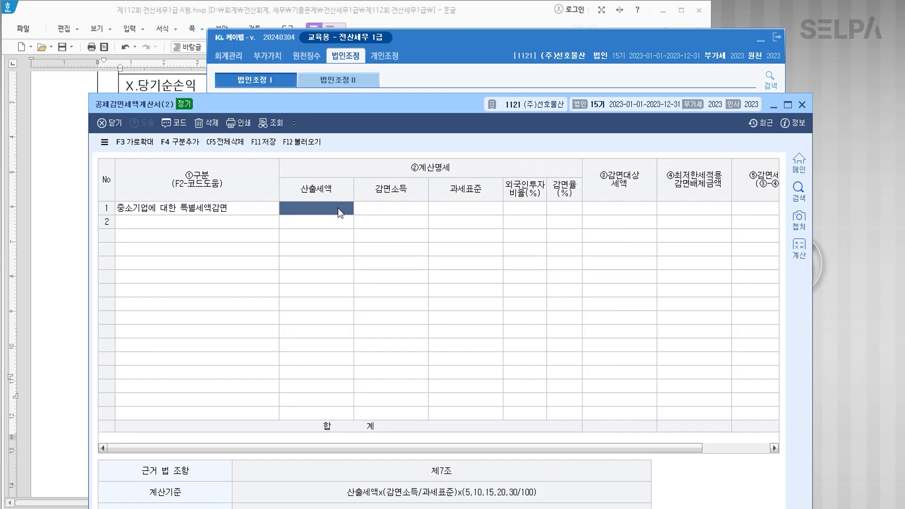
pyautogui.click(396, 211)
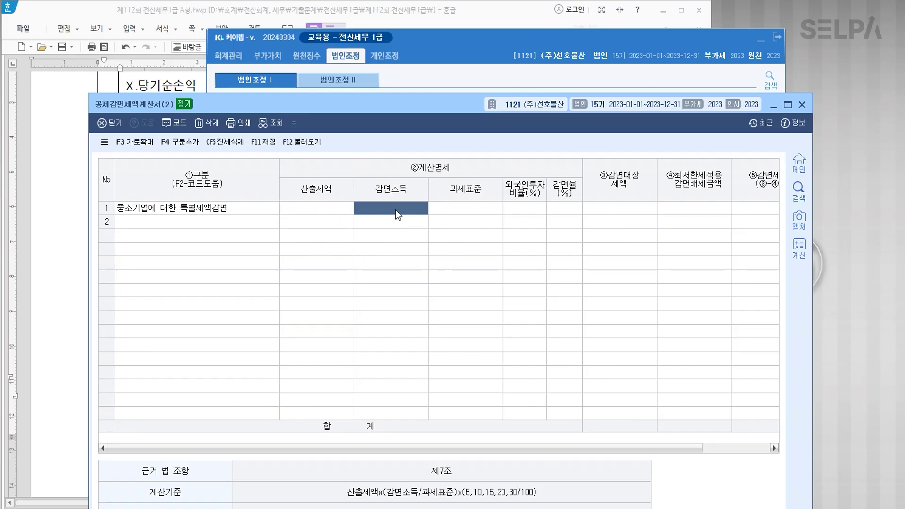
pyautogui.click(463, 208)
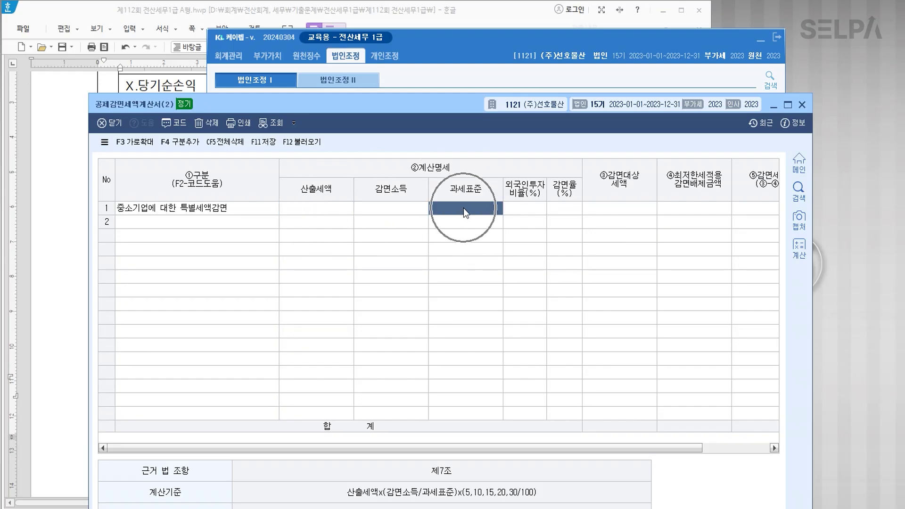
pyautogui.click(562, 204)
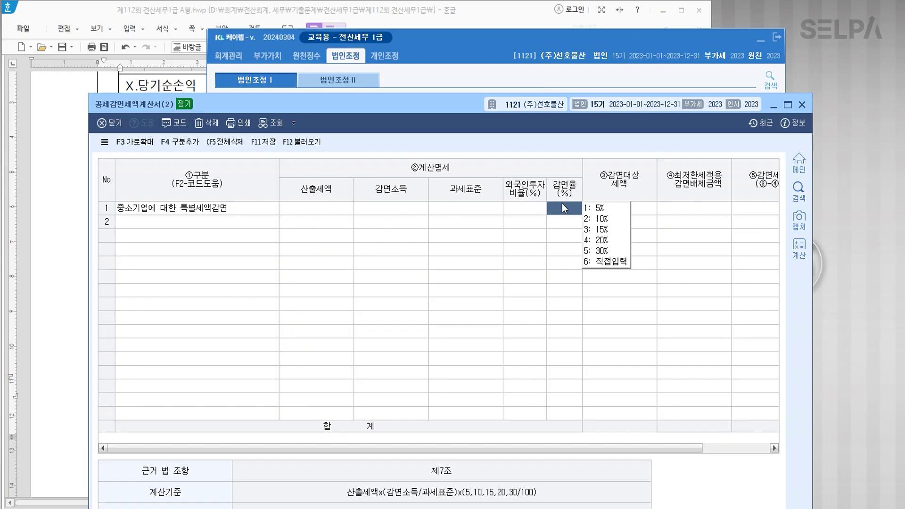
pyautogui.click(323, 205)
pyautogui.click(466, 208)
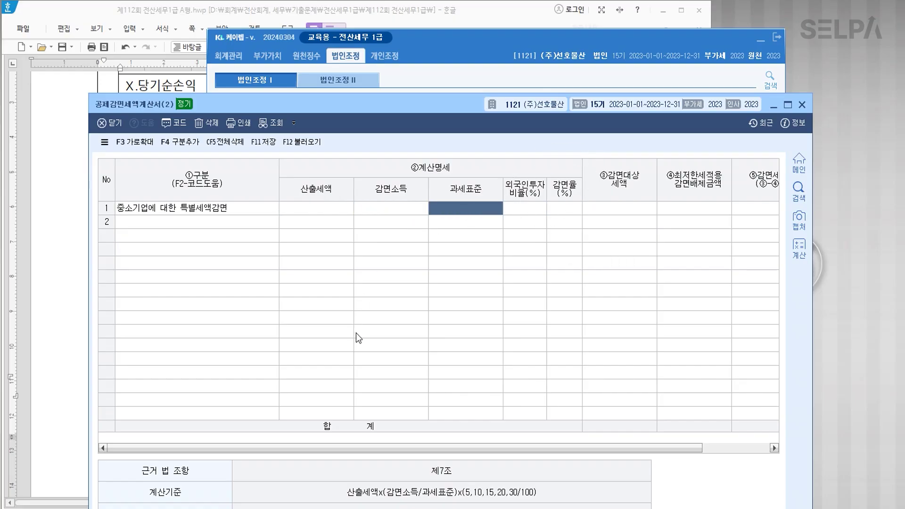
pyautogui.click(257, 80)
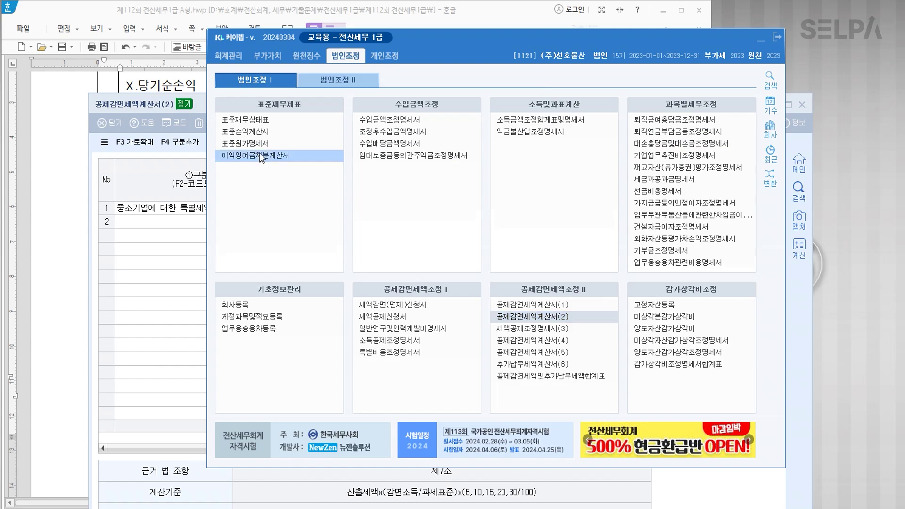
# Open the 법인세과세표준및세액조정계산서 from the second corporate adjustment menu beside the exam document.
pyautogui.click(338, 81)
pyautogui.click(299, 132)
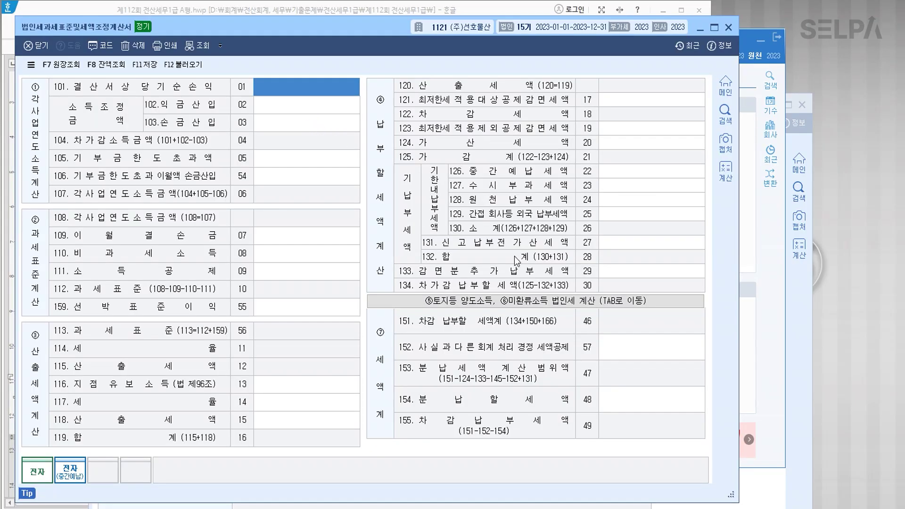
pyautogui.moveTo(310, 25); pyautogui.dragTo(364, 227)
pyautogui.click(69, 194)
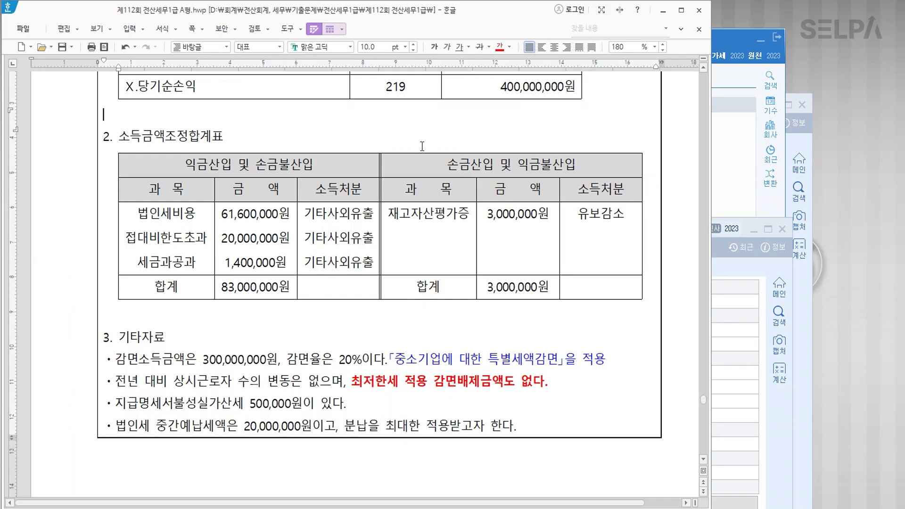
pyautogui.scroll(2, 377, 142)
pyautogui.click(715, 329)
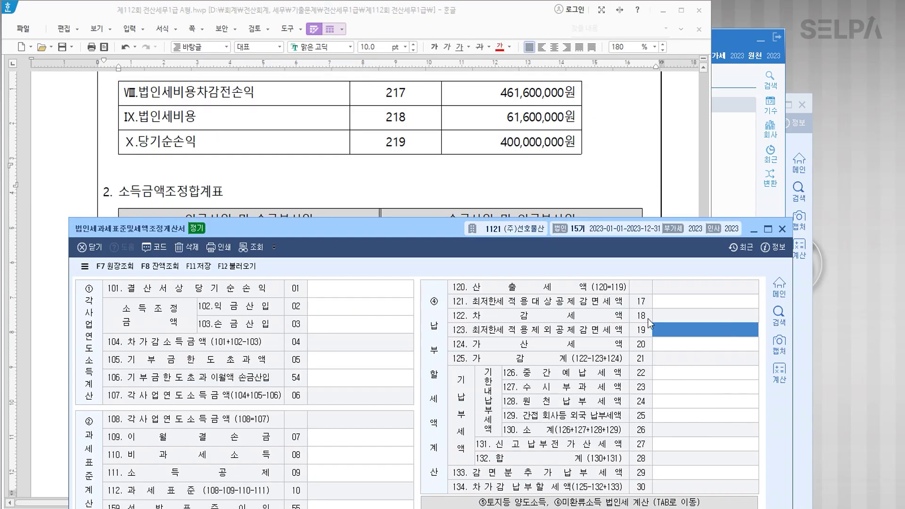
# Enter net income 400,000,000, inclusion 83,000,000 and line 103 deduction 3,000,000, giving a 480,000,000 base.
pyautogui.click(351, 289)
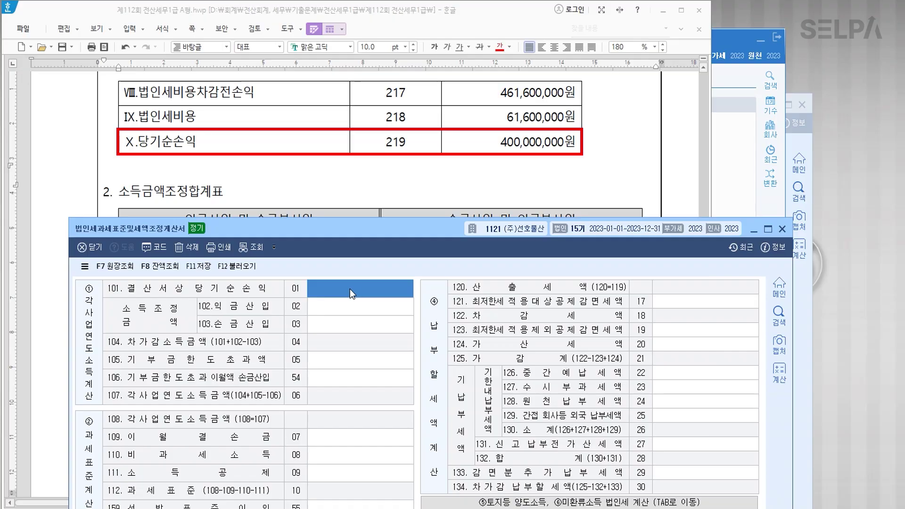
pyautogui.write('400000000')
pyautogui.press('Return')
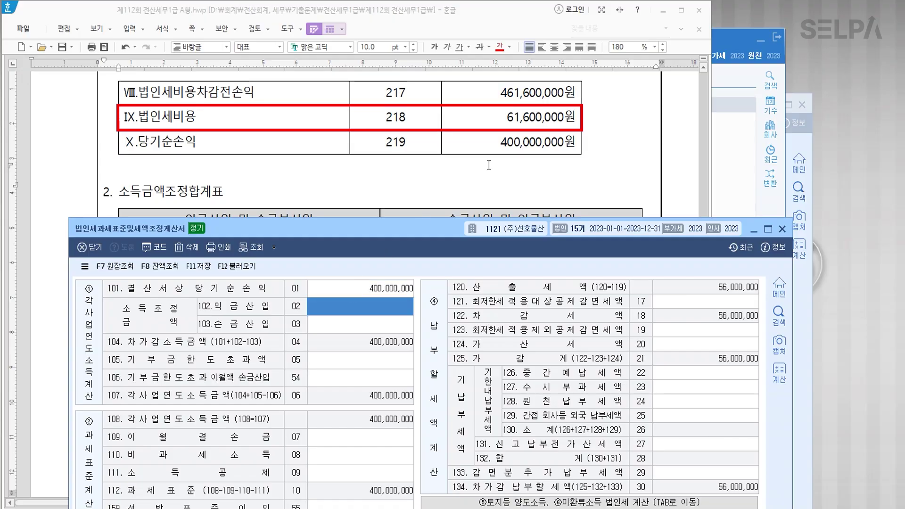
pyautogui.scroll(-5, 264, 118)
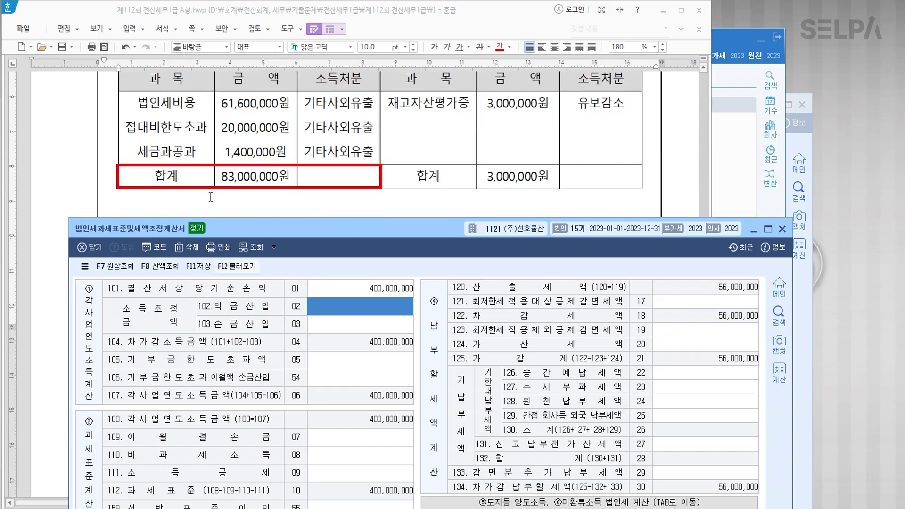
pyautogui.write('83000000')
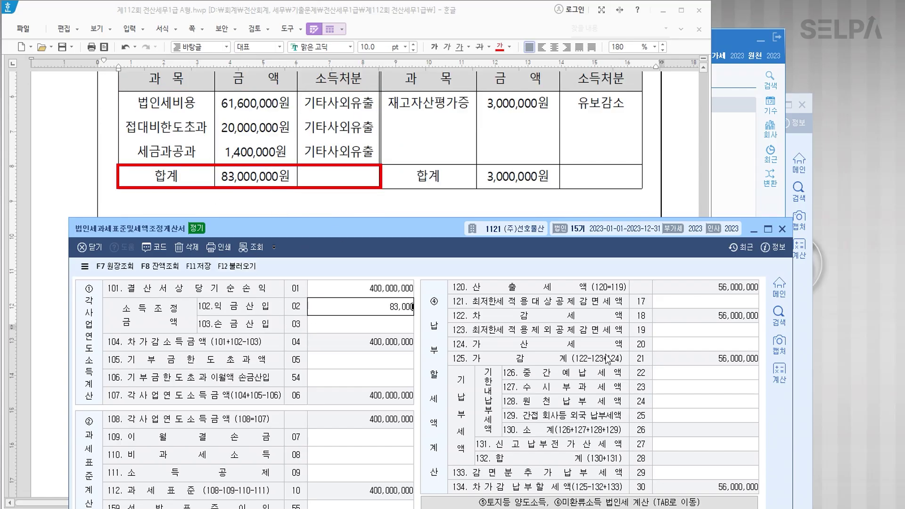
pyautogui.press('Return')
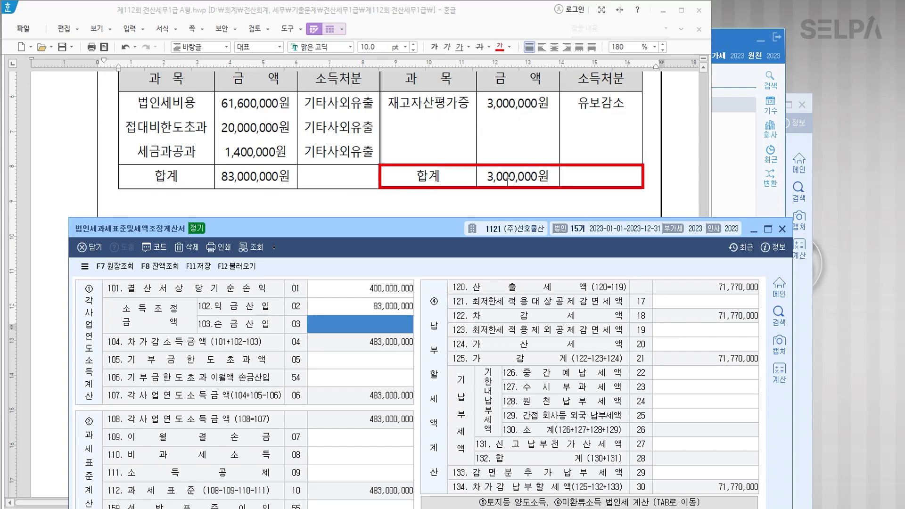
pyautogui.write('3000000')
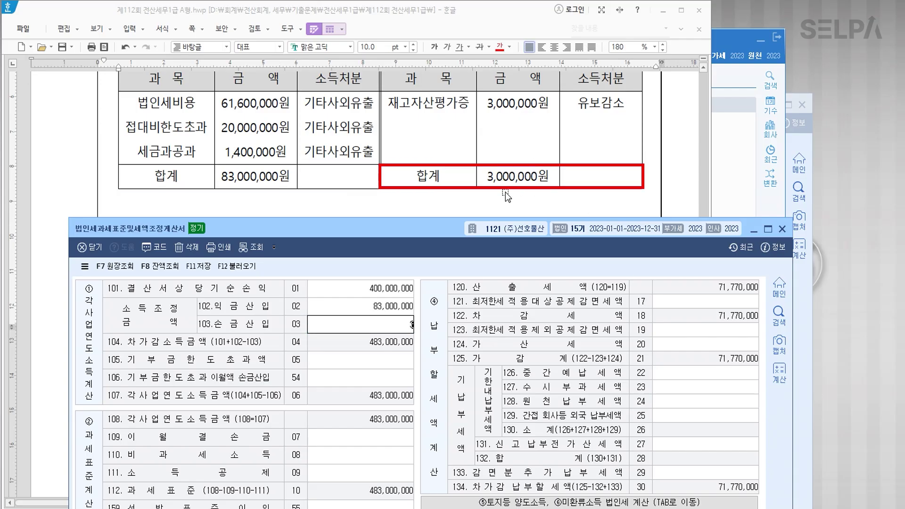
pyautogui.press('Return')
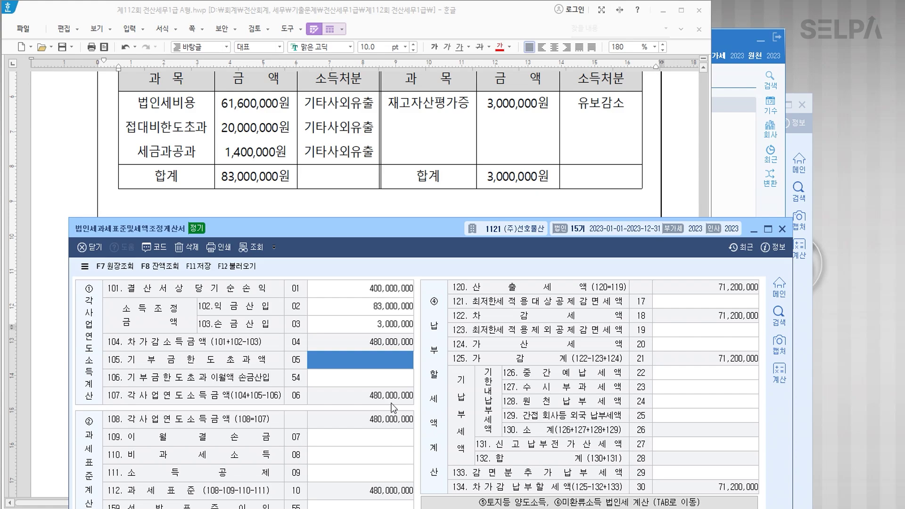
pyautogui.moveTo(400, 233); pyautogui.dragTo(402, 97)
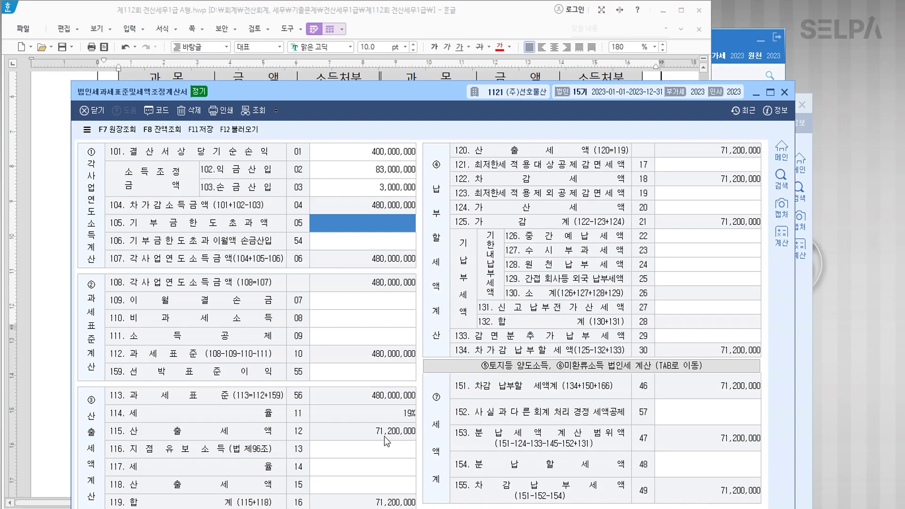
pyautogui.click(395, 450)
pyautogui.moveTo(441, 94); pyautogui.dragTo(440, 33)
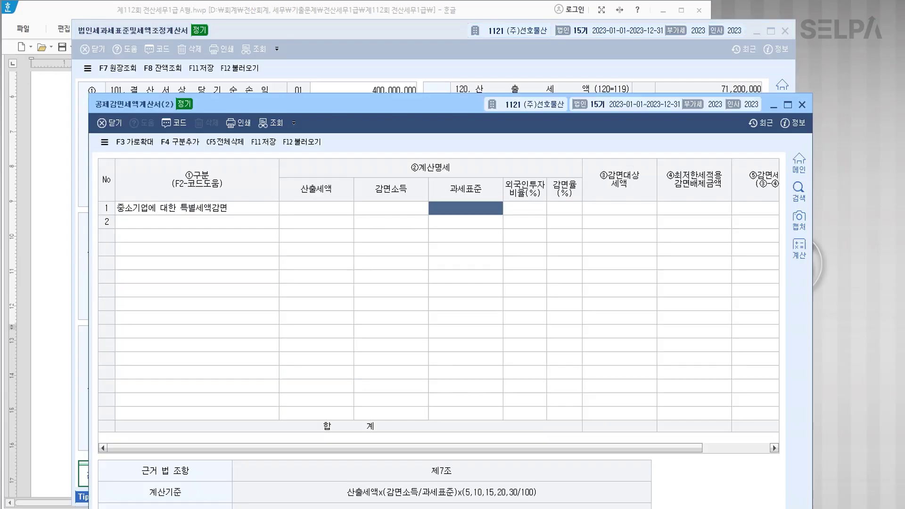
# Enter 71,200,000 tax, 300,000,000 reduced income, 480,000,000 base and 20% rate, yielding 8,900,000.
pyautogui.click(310, 213)
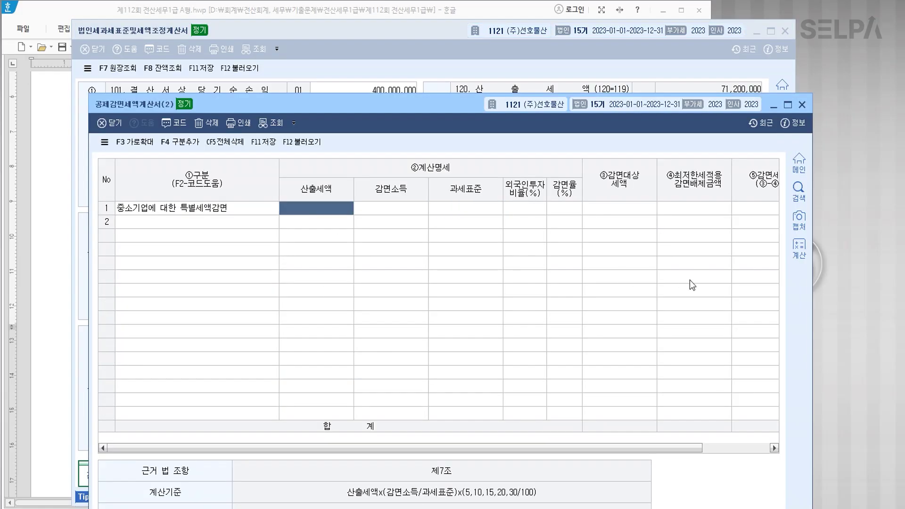
pyautogui.write('71200000')
pyautogui.press('Return')
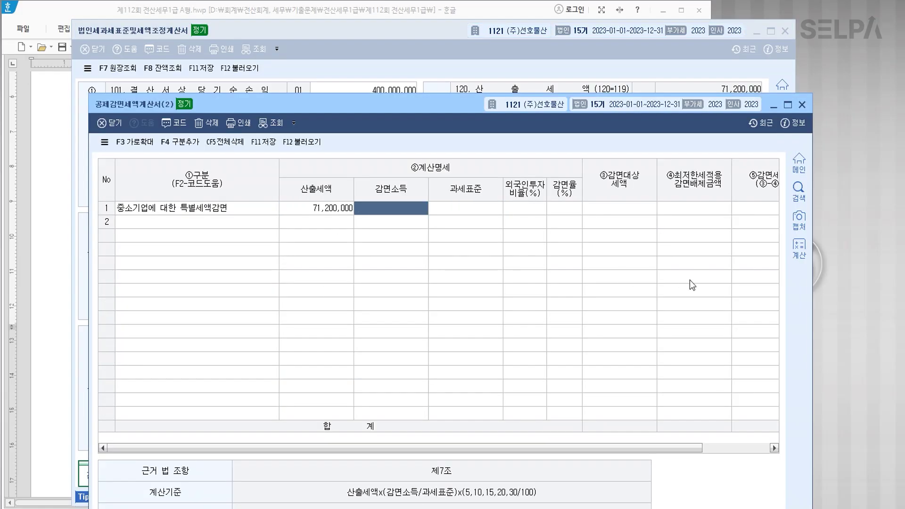
pyautogui.write('300000000')
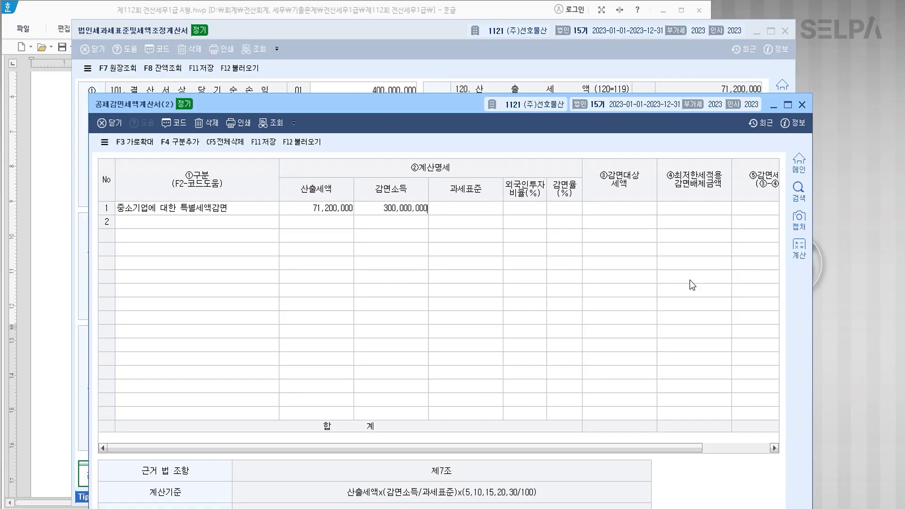
pyautogui.press('Return')
pyautogui.write('480000000')
pyautogui.press('Return')
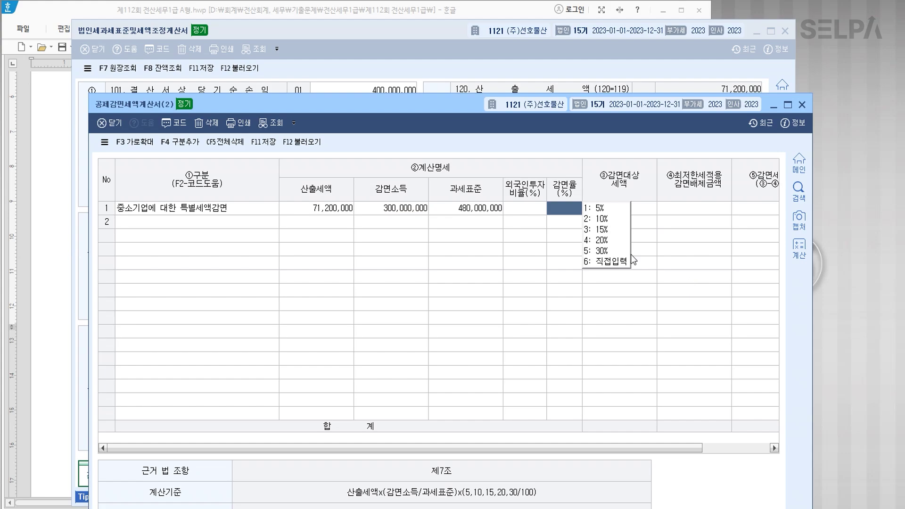
pyautogui.click(603, 240)
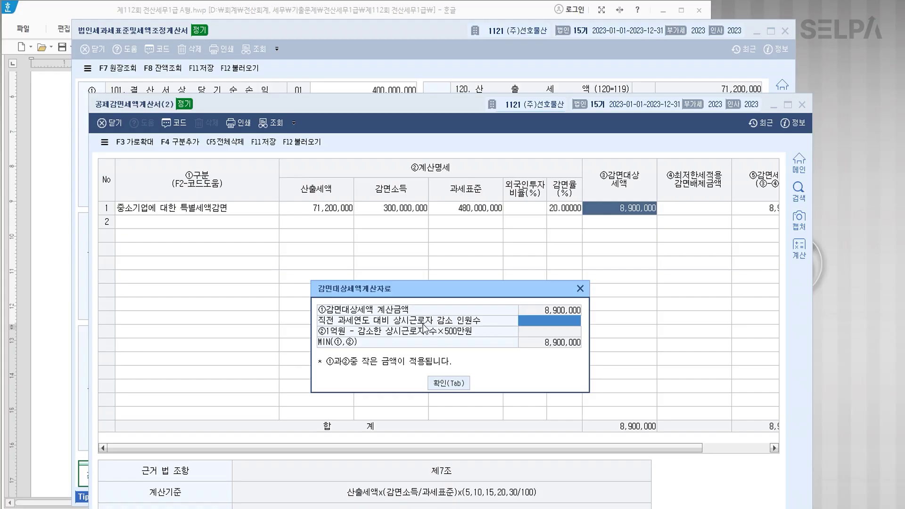
pyautogui.click(455, 387)
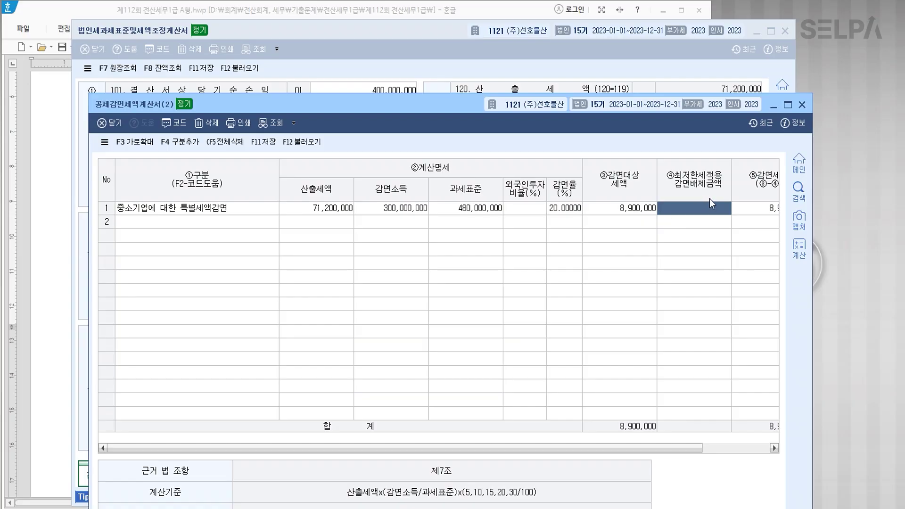
pyautogui.click(638, 208)
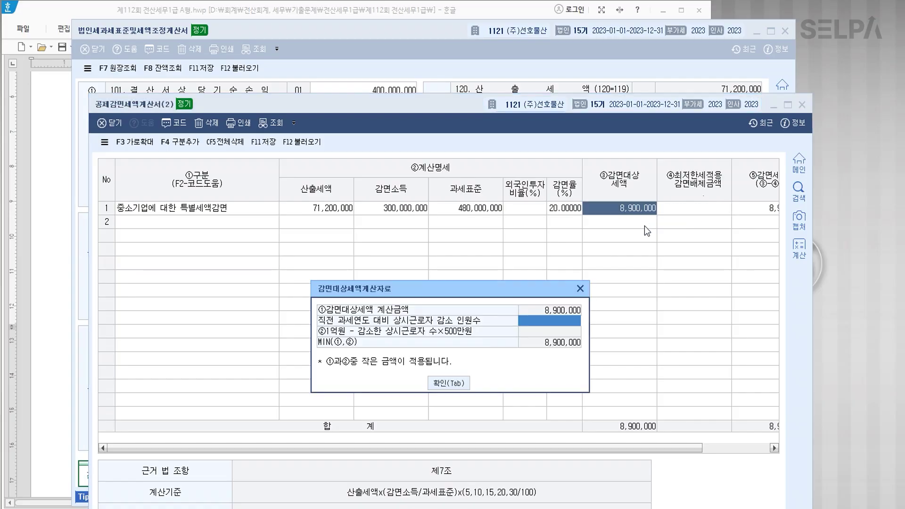
pyautogui.click(580, 289)
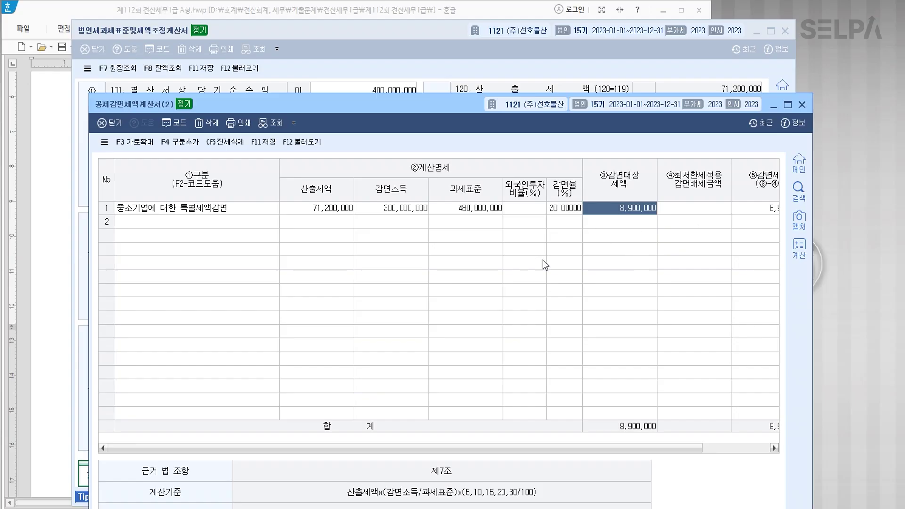
# Minimize the reduction sheet and return to the Hangul exam after the SME reduction note.
pyautogui.moveTo(406, 106); pyautogui.dragTo(389, 23)
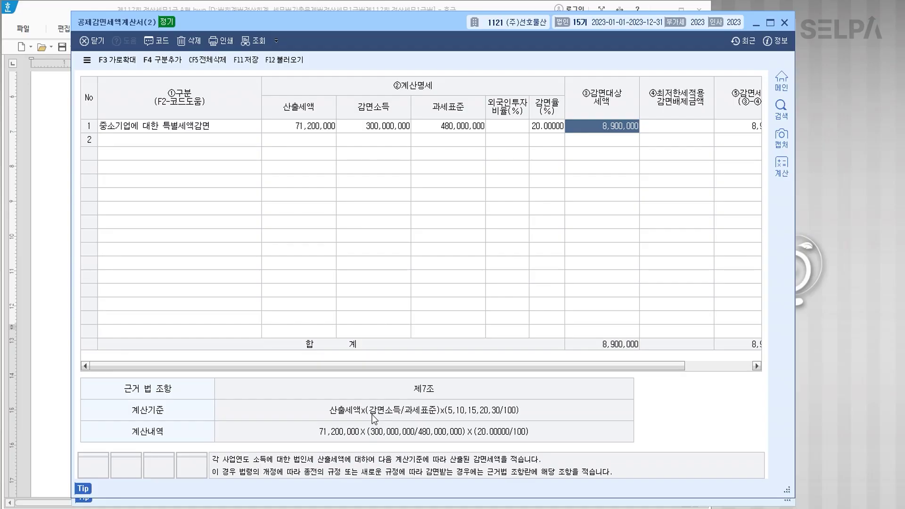
pyautogui.click(424, 417)
pyautogui.click(493, 415)
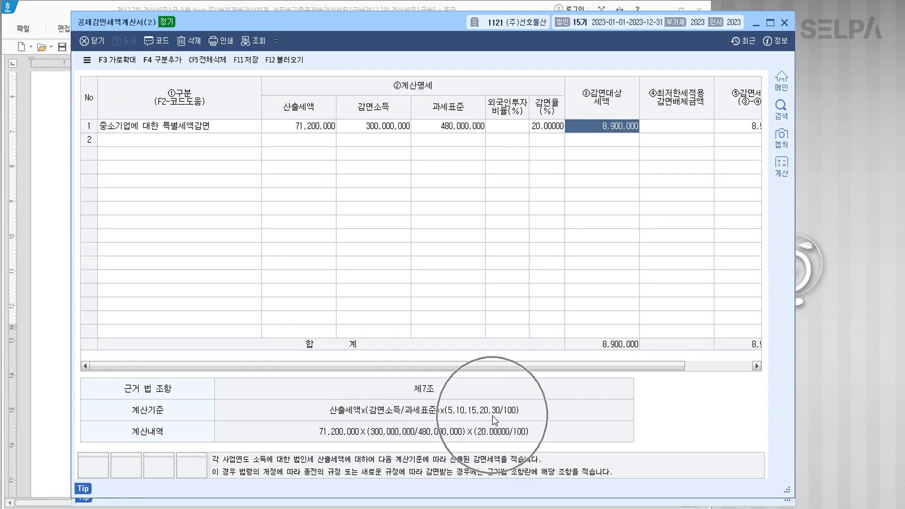
pyautogui.click(756, 23)
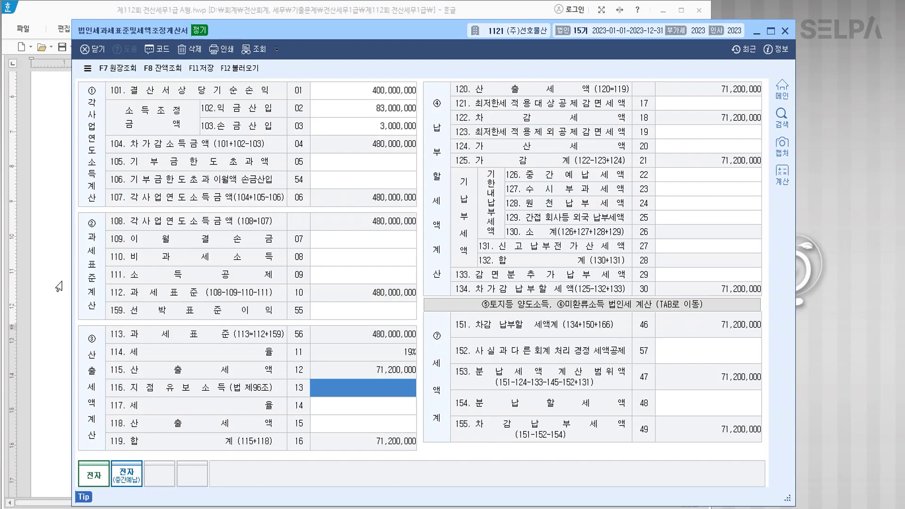
pyautogui.click(60, 286)
pyautogui.click(602, 254)
# Type the line '산출세액(71,200,000) * 감면소득(300,000,000) / 과세표준(480,000,000) * 20% >> 8,900,000'.
pyautogui.press('Return')
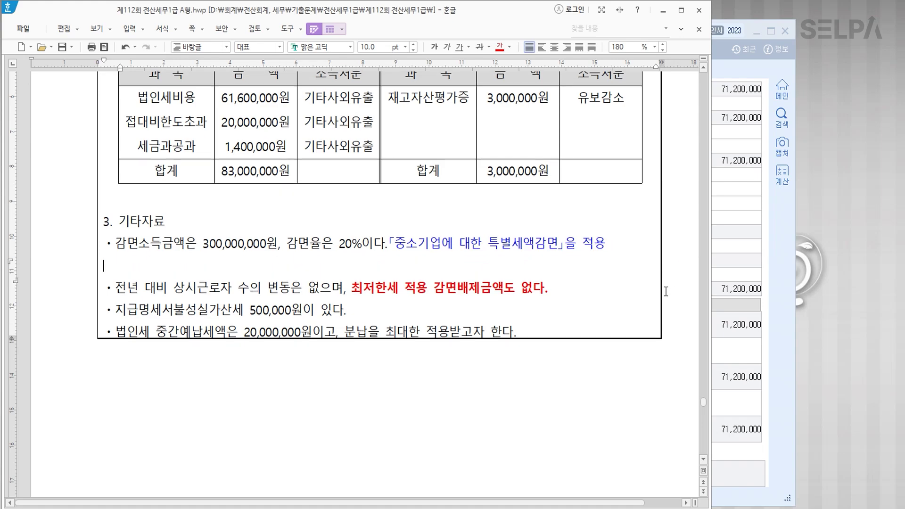
pyautogui.write('산')
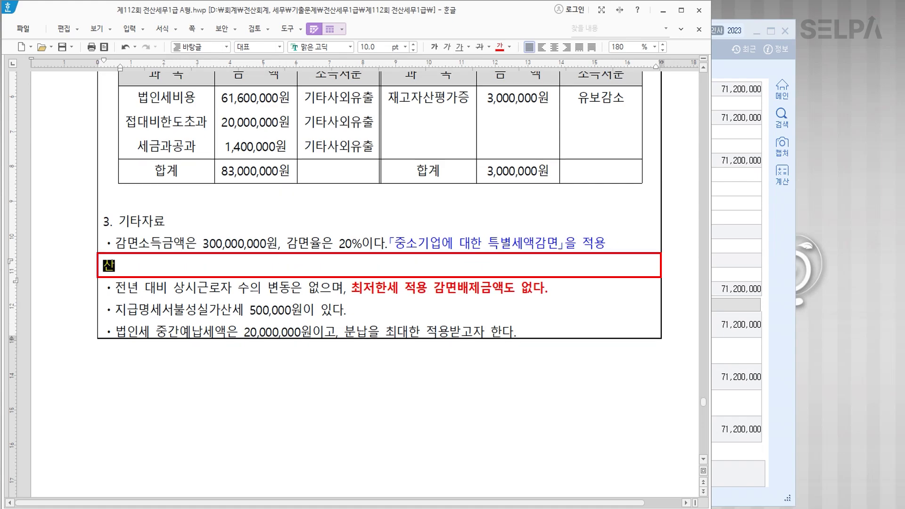
pyautogui.write('출세액(')
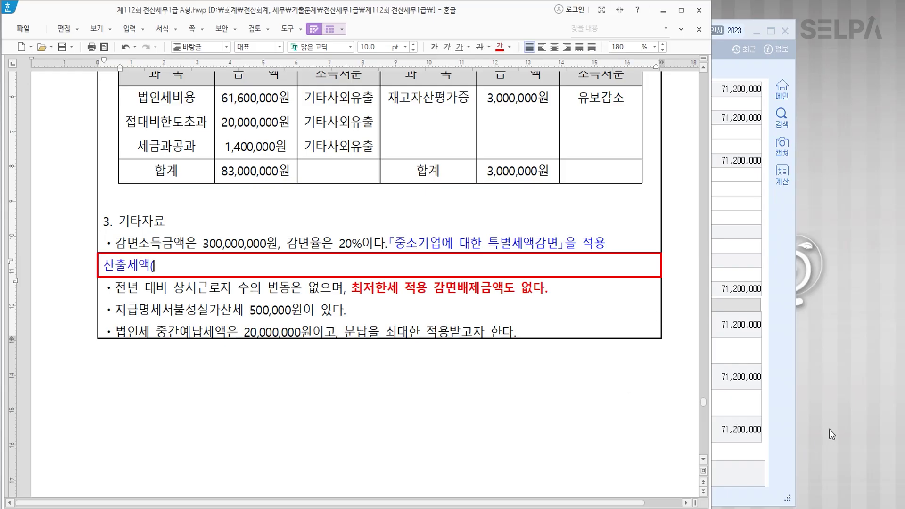
pyautogui.click(775, 385)
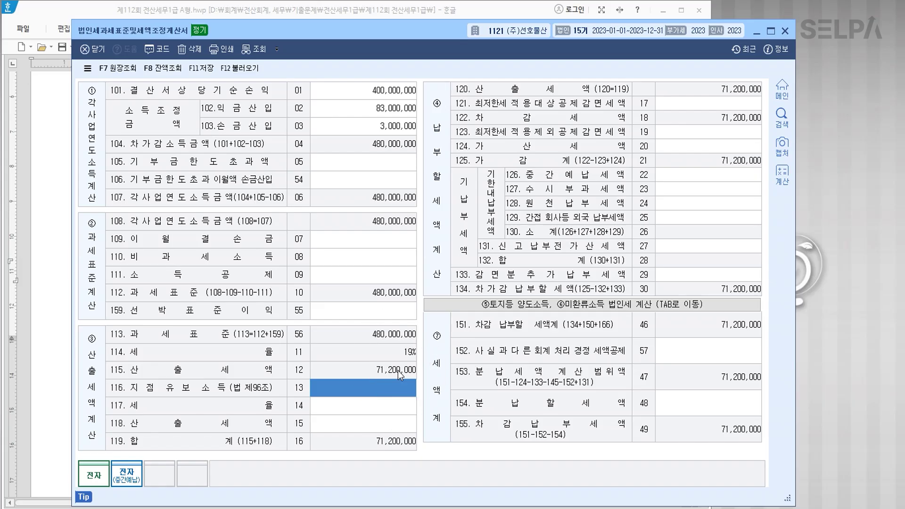
pyautogui.click(66, 311)
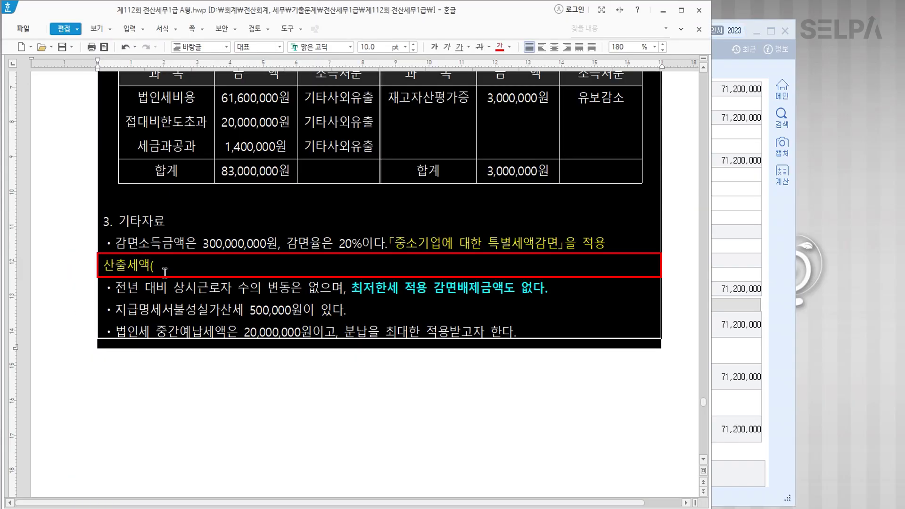
pyautogui.write('71,200')
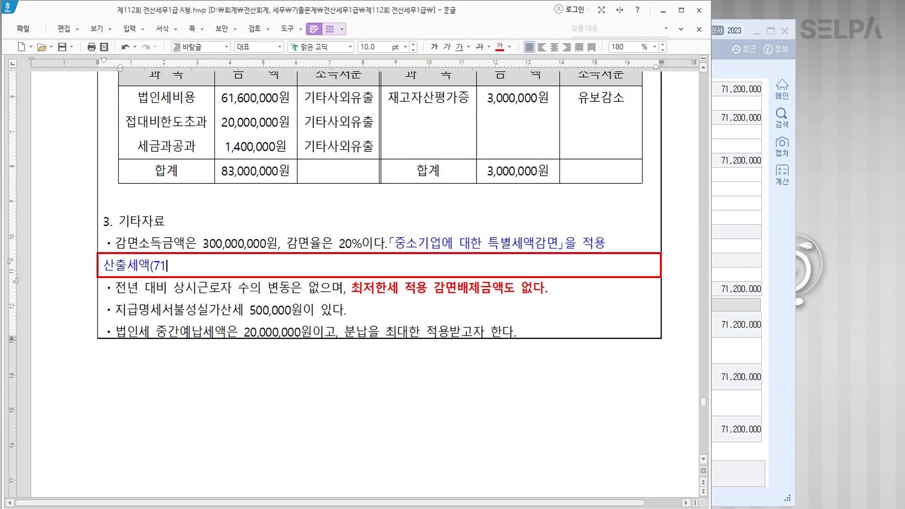
pyautogui.write(',000')
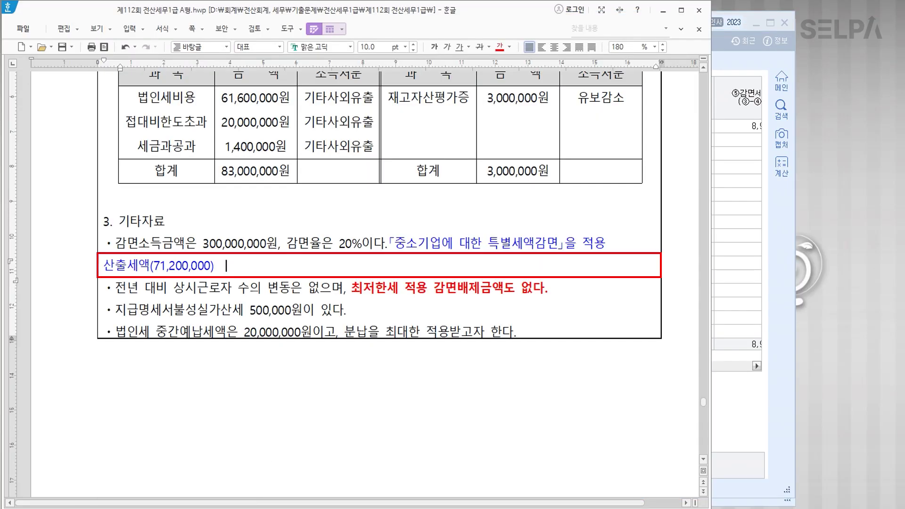
pyautogui.write('감면ㅅ소득')
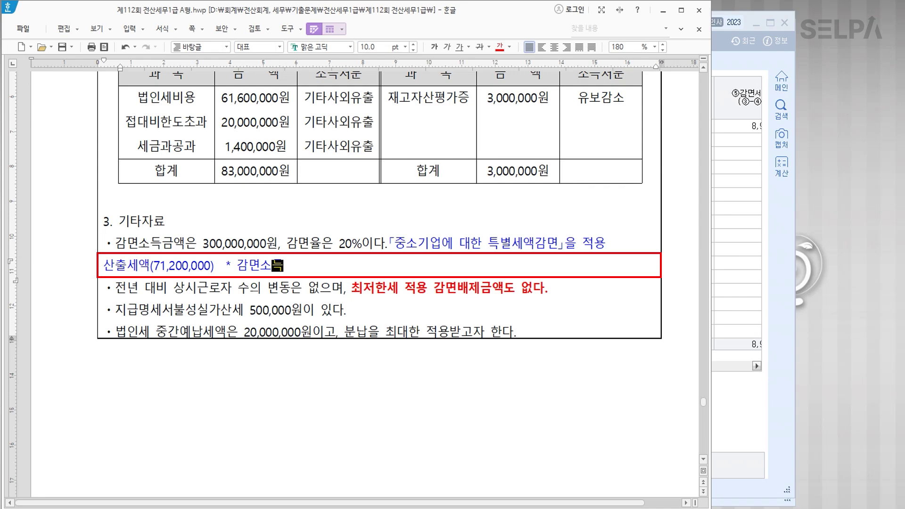
pyautogui.write('(300,000,000')
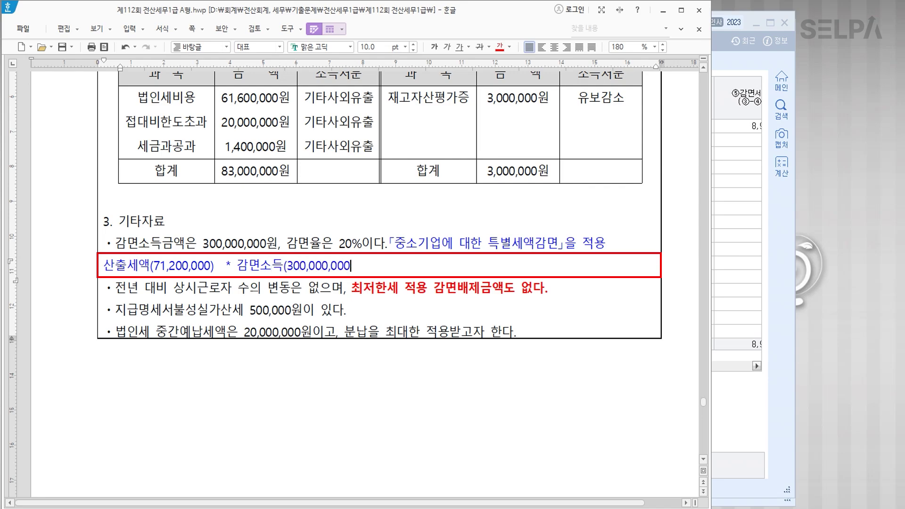
pyautogui.write(') / 과세표준')
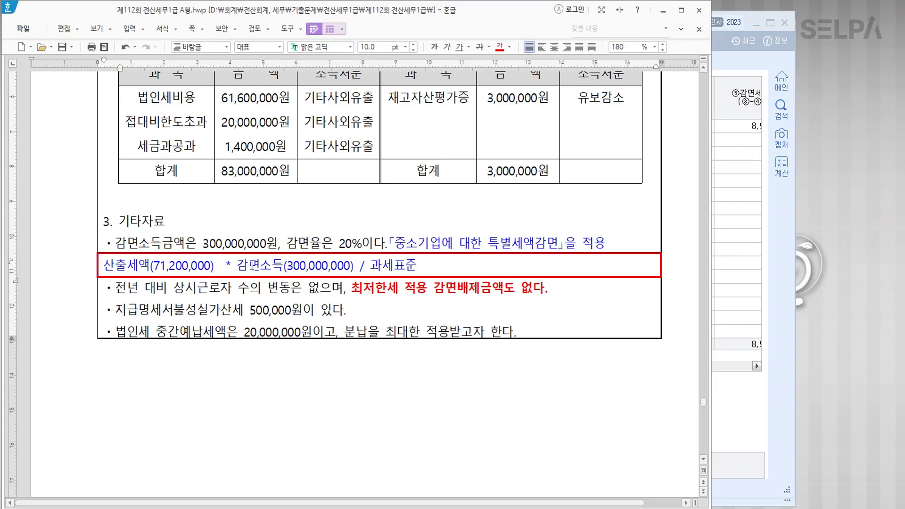
pyautogui.write(' 480,000,000)  ')
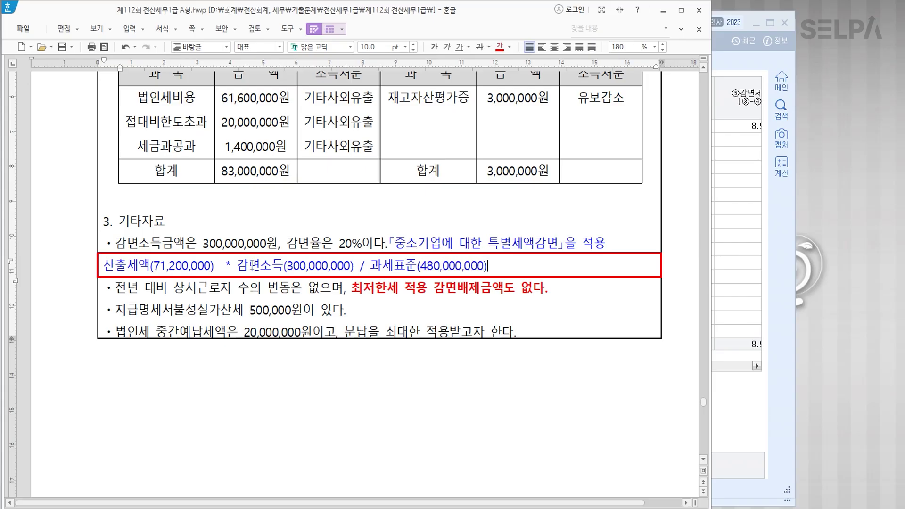
pyautogui.write('* 20%')
pyautogui.write('>> 8,900,000')
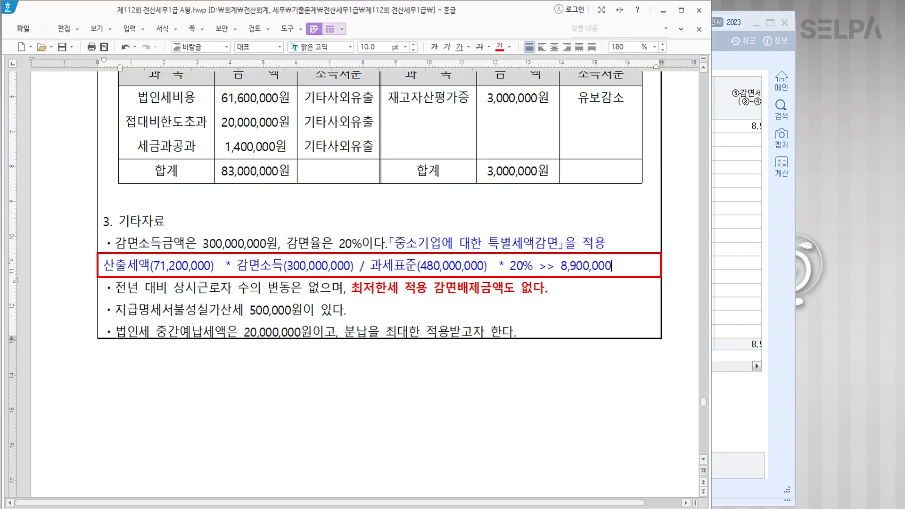
# Switch back to KcLep and close the reduction calculation sheet with Esc.
pyautogui.click(537, 244)
pyautogui.click(559, 265)
pyautogui.scroll(2, 492, 326)
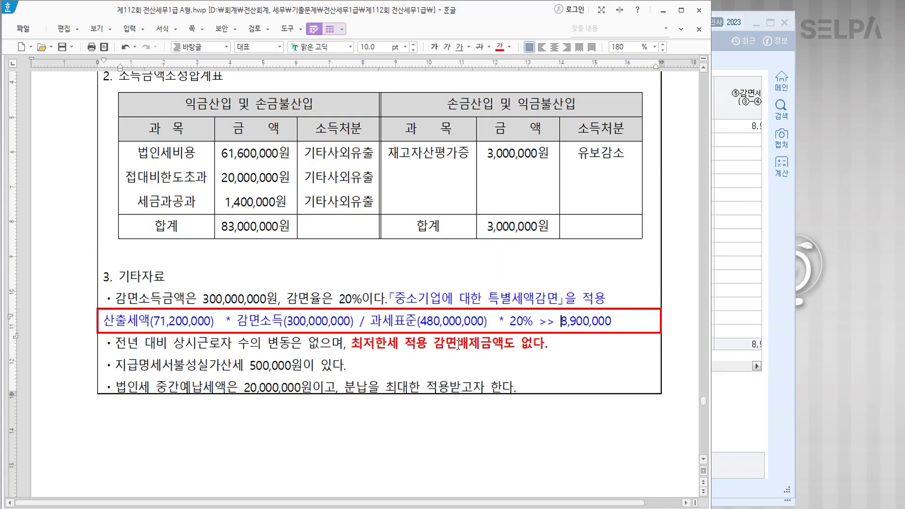
pyautogui.click(740, 209)
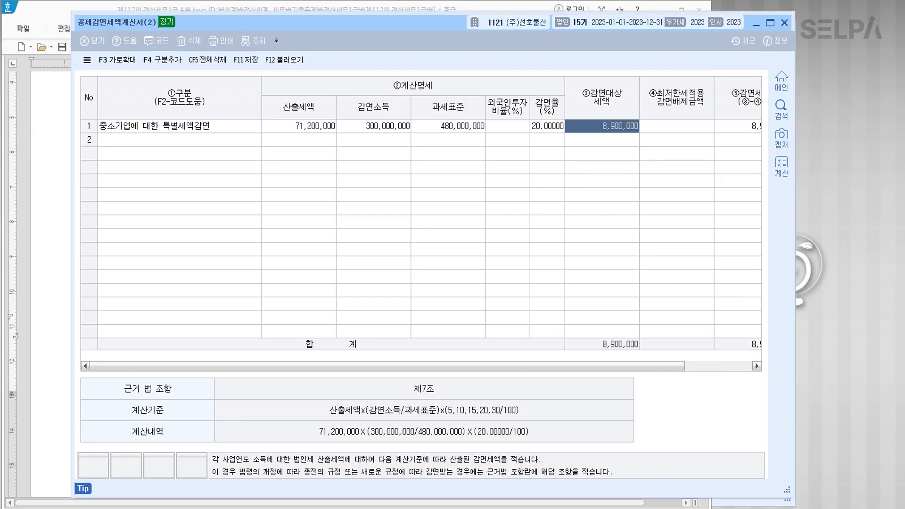
pyautogui.press('Escape')
# Enter 8,900,000 in line 121 of the tax adjustment statement, then clear it again.
pyautogui.click(695, 105)
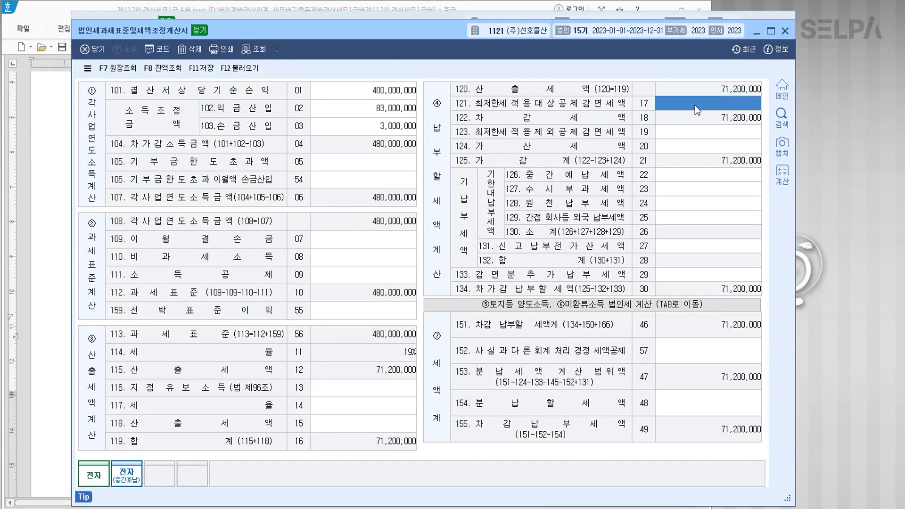
pyautogui.write('8900000')
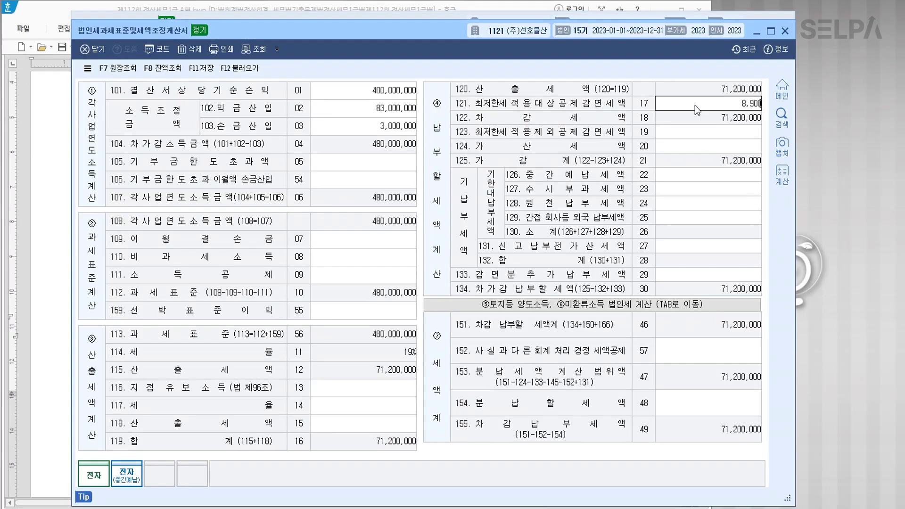
pyautogui.press('Return')
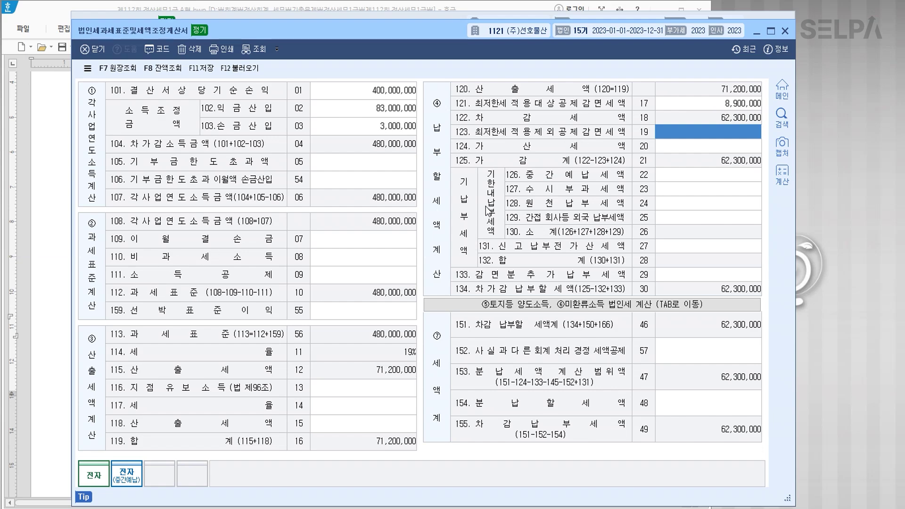
pyautogui.click(729, 105)
pyautogui.press('Delete')
pyautogui.press('Return')
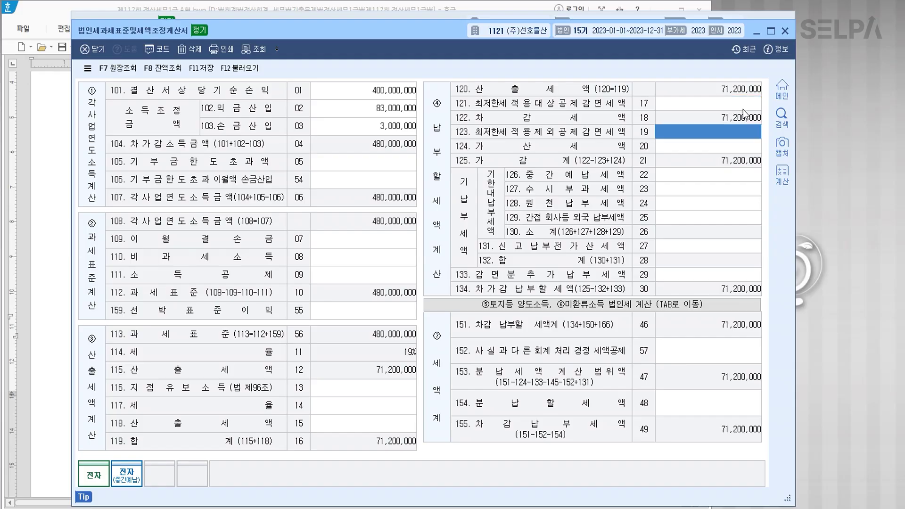
# Verify the 71,200,000 / 300,000,000 / 480,000,000 figures in 공제감면세액계산서(2) and save it.
pyautogui.click(435, 508)
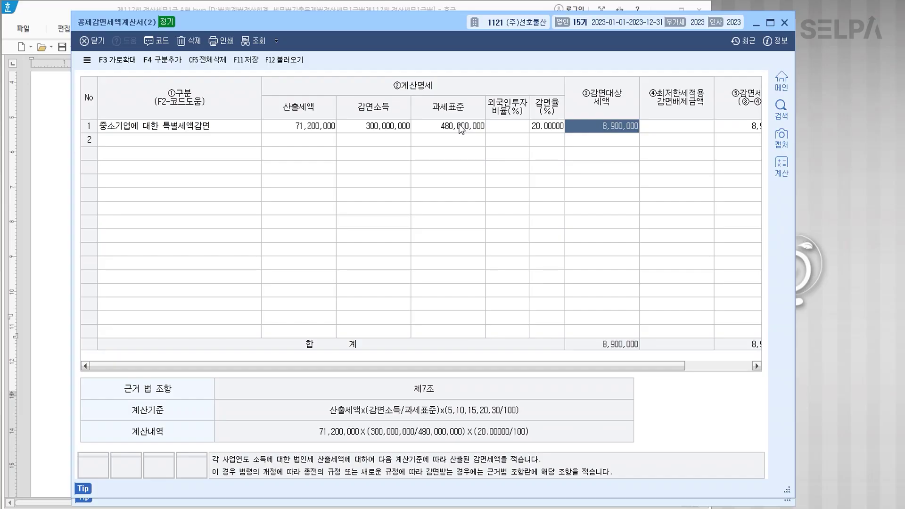
pyautogui.click(296, 126)
pyautogui.click(371, 129)
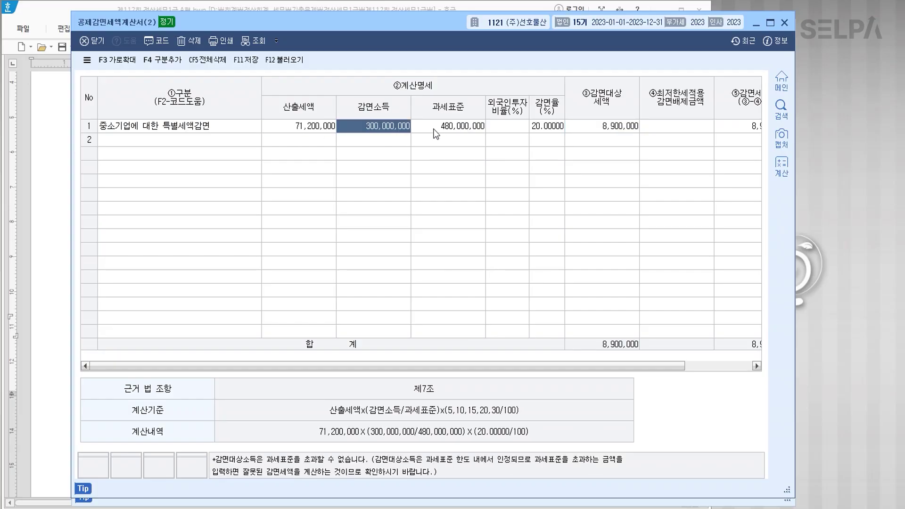
pyautogui.click(455, 129)
pyautogui.press('Return')
pyautogui.click(631, 124)
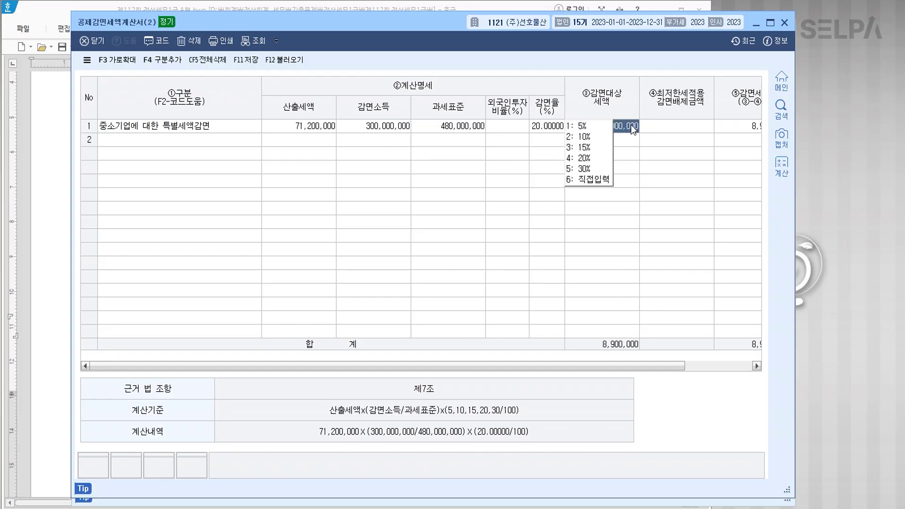
pyautogui.click(419, 302)
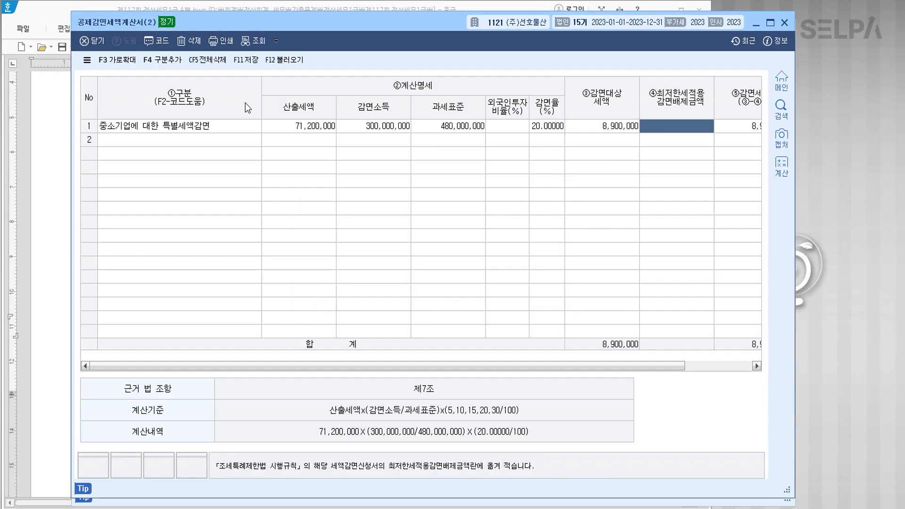
pyautogui.click(251, 66)
pyautogui.click(781, 81)
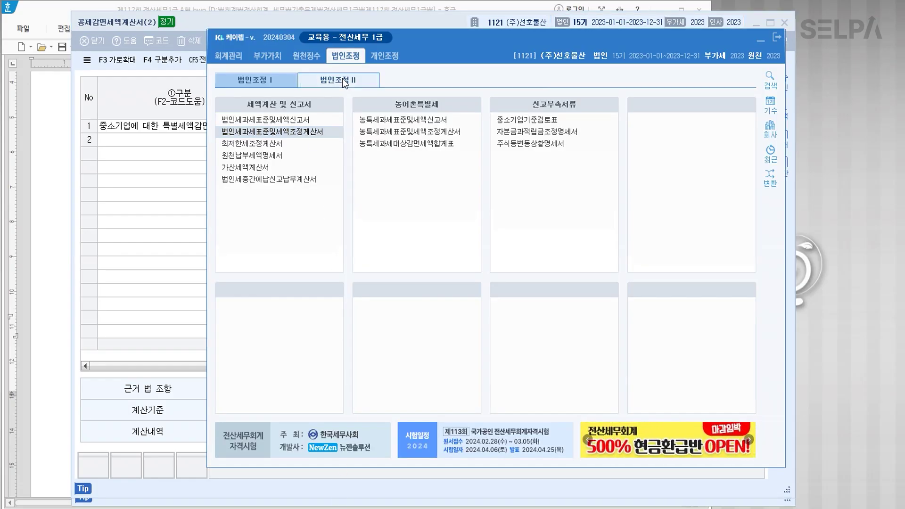
# Load and save the 최저한세조정계산서, applying the 8,900,000 reduction for 62,300,000 차감세액.
pyautogui.click(257, 146)
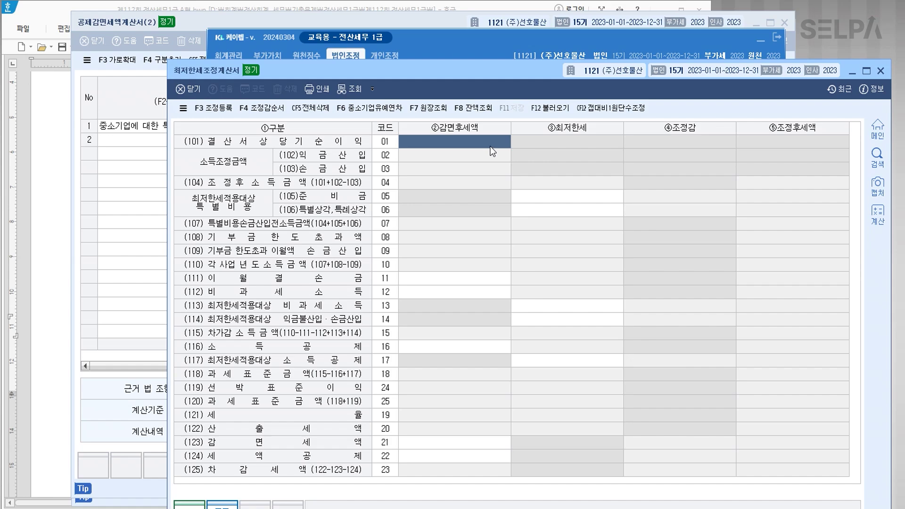
pyautogui.click(542, 109)
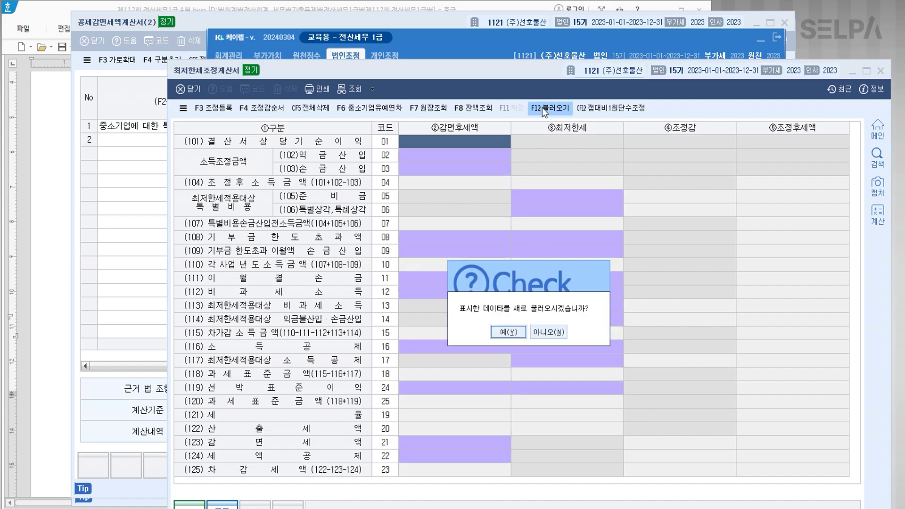
pyautogui.click(503, 332)
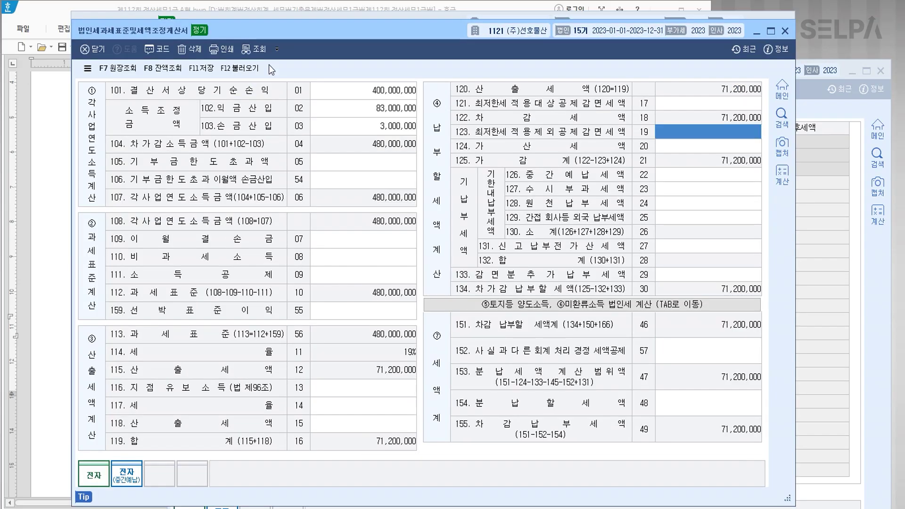
pyautogui.click(203, 69)
pyautogui.hotkey('alt', 'Tab')
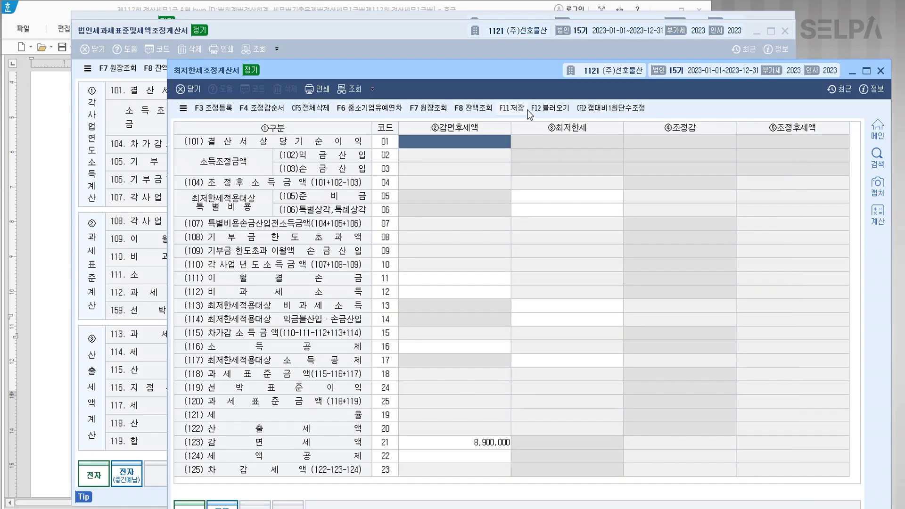
pyautogui.click(546, 108)
pyautogui.click(507, 331)
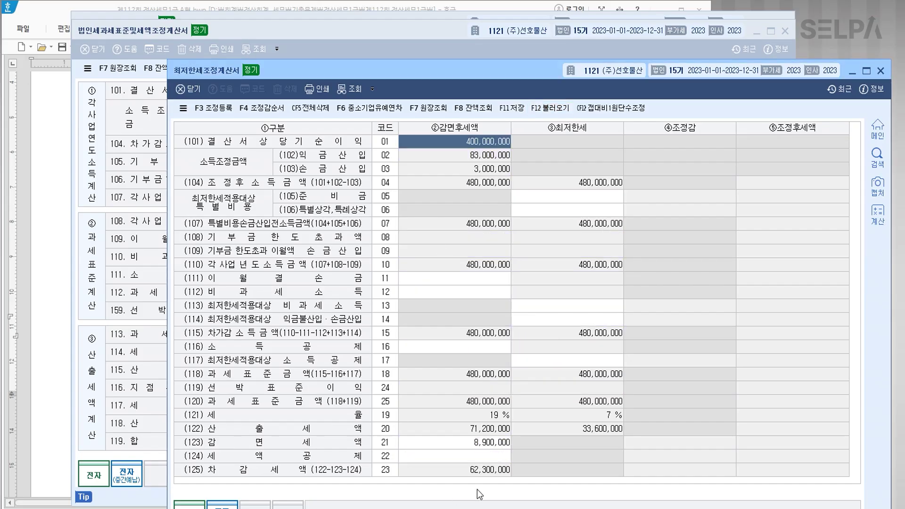
pyautogui.click(488, 443)
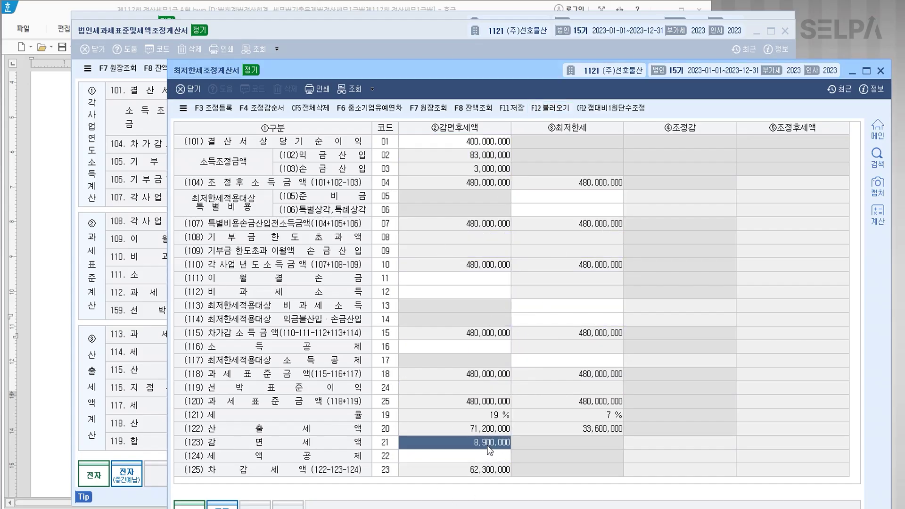
pyautogui.click(656, 443)
pyautogui.click(513, 108)
pyautogui.hotkey('alt', 'Tab')
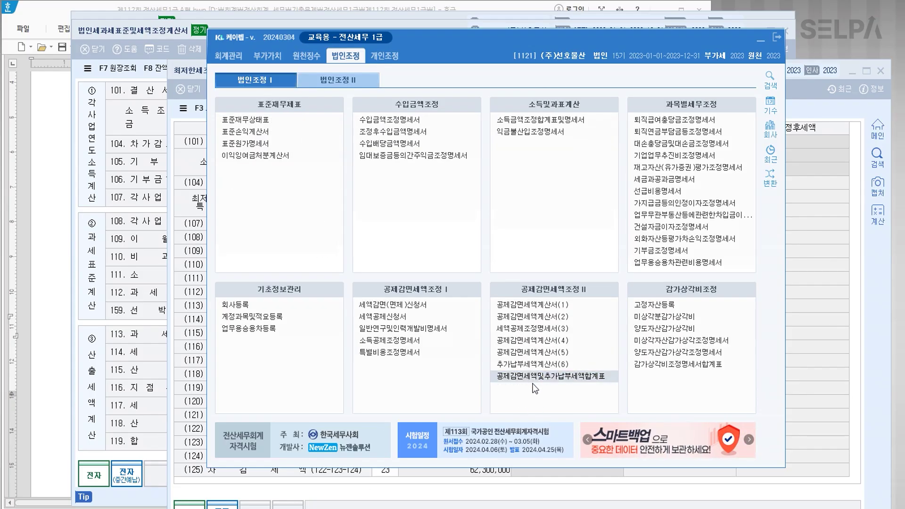
# Load the 공제감면세액및추가납부세액합계표, confirm item 154 shows 8,900,000, save and close it.
pyautogui.click(534, 383)
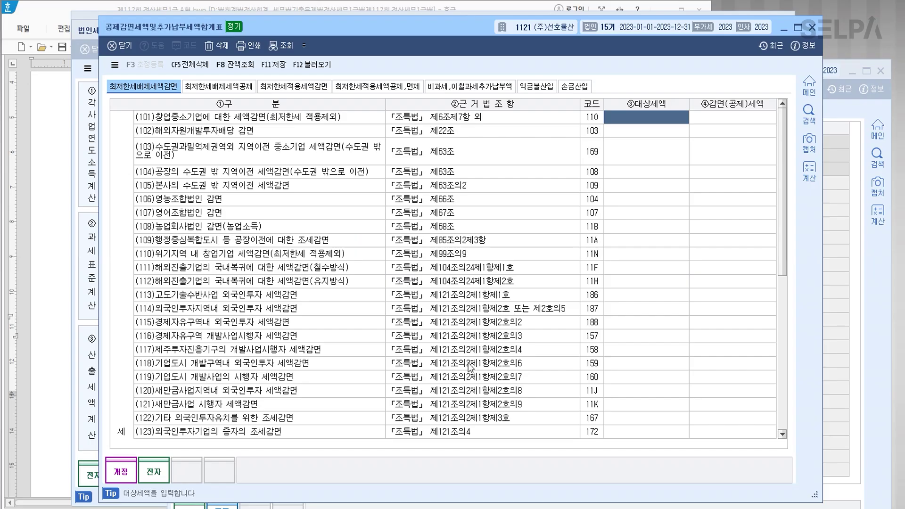
pyautogui.press('F12')
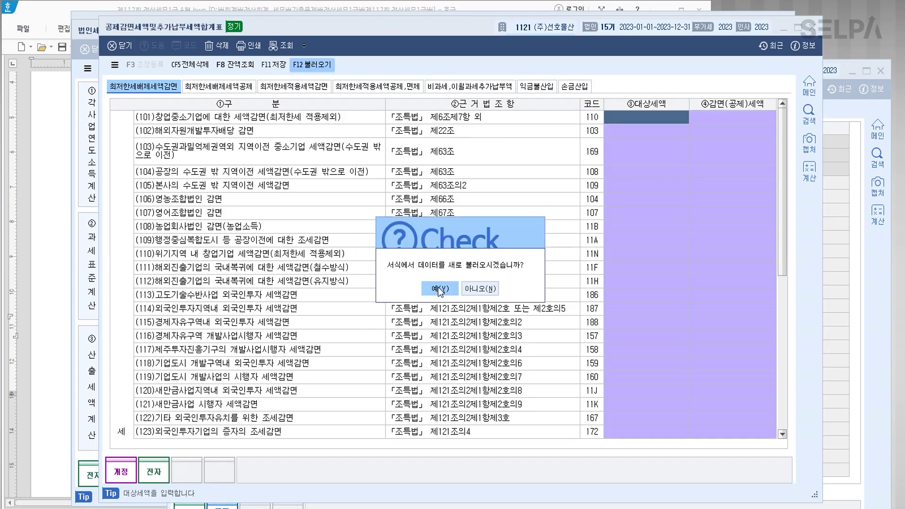
pyautogui.click(438, 289)
pyautogui.click(376, 89)
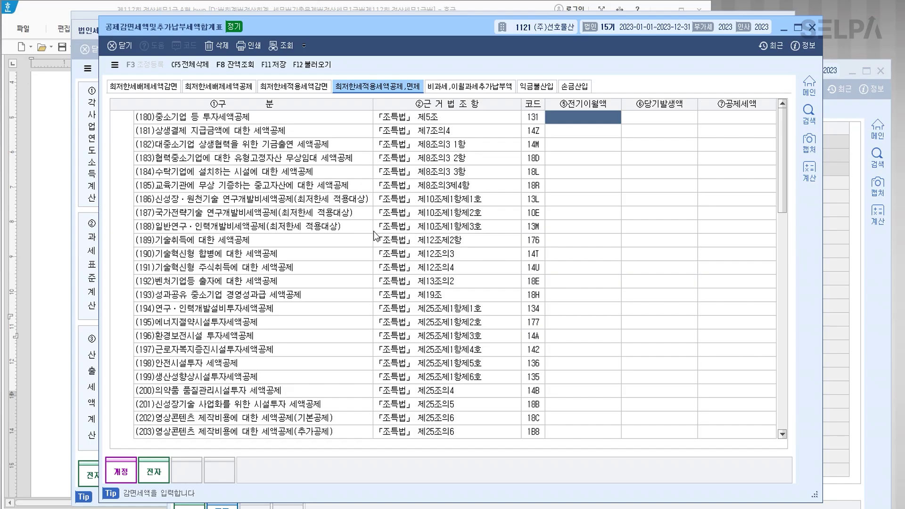
pyautogui.click(298, 97)
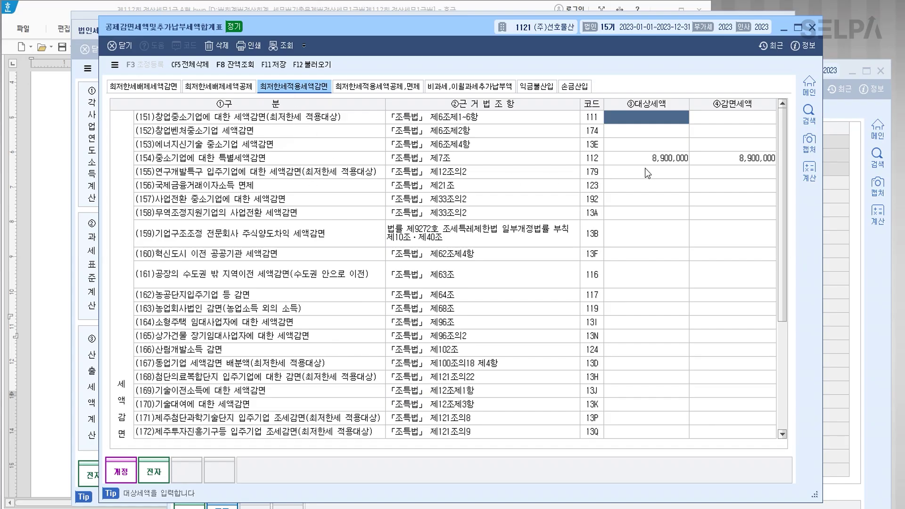
pyautogui.click(655, 160)
pyautogui.click(738, 160)
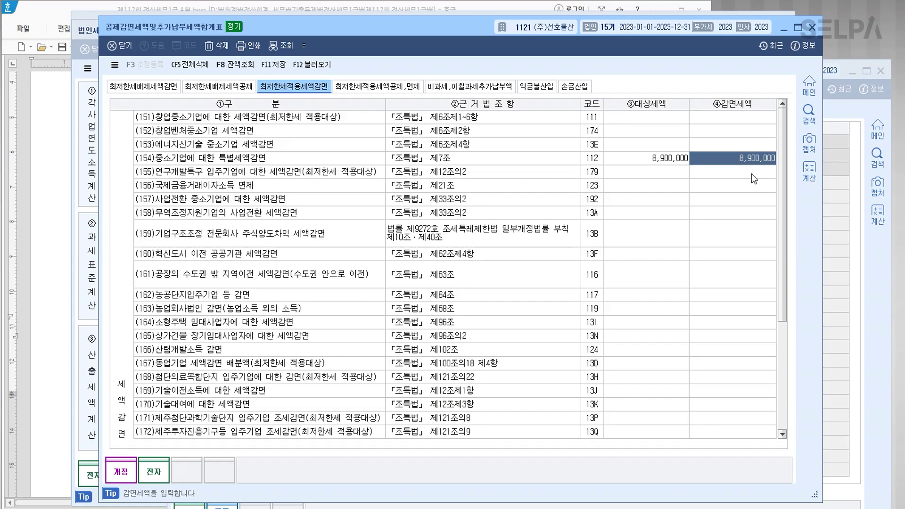
pyautogui.click(278, 66)
pyautogui.press('Escape')
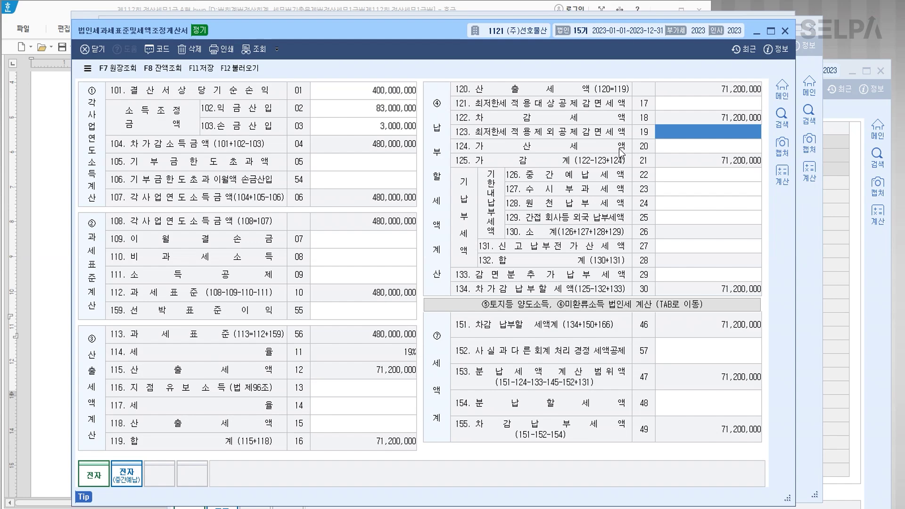
# Reload the 법인세과세표준및세액조정계산서, then delete all its entries.
pyautogui.click(239, 67)
pyautogui.click(420, 306)
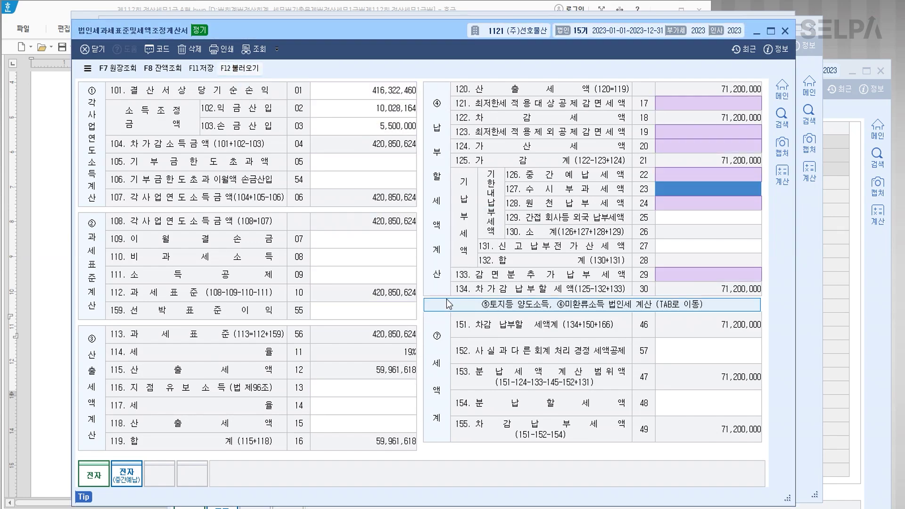
pyautogui.click(740, 105)
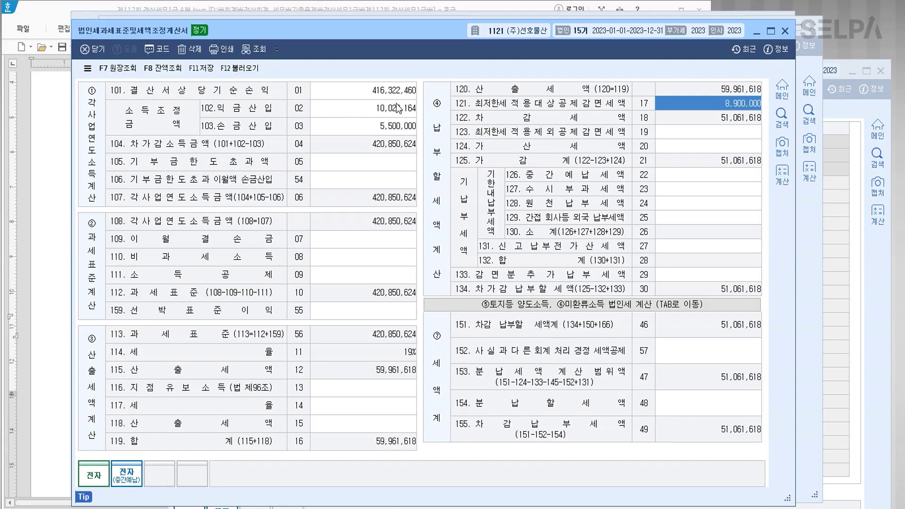
pyautogui.click(192, 50)
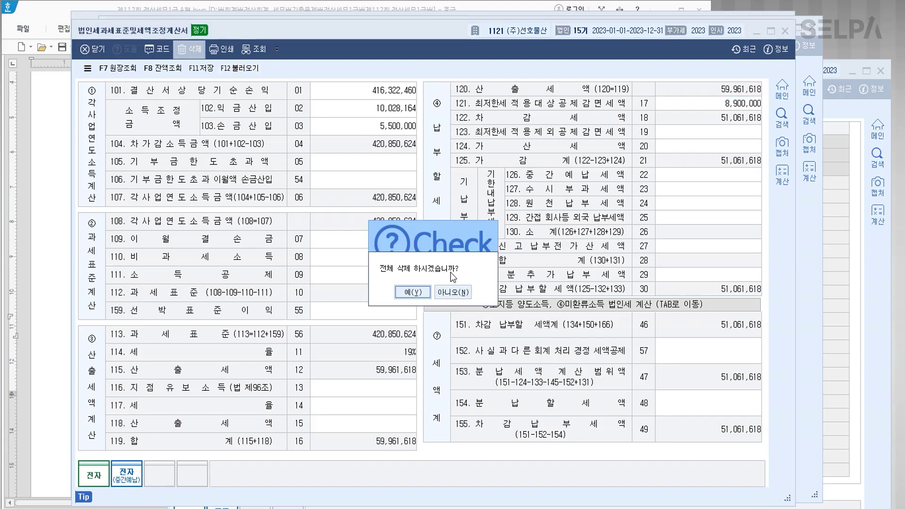
pyautogui.click(411, 292)
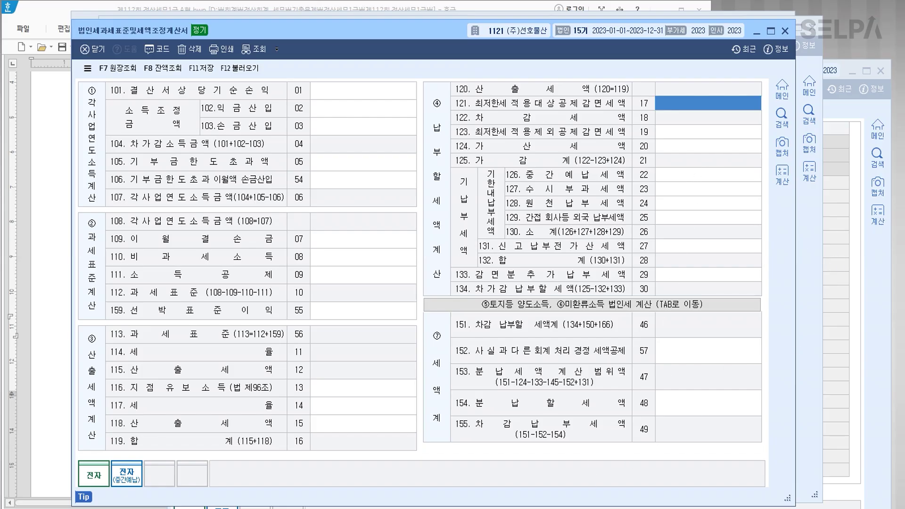
# Check that 공제감면세액계산서(2) still computes the 8,900,000 SME reduction.
pyautogui.click(409, 508)
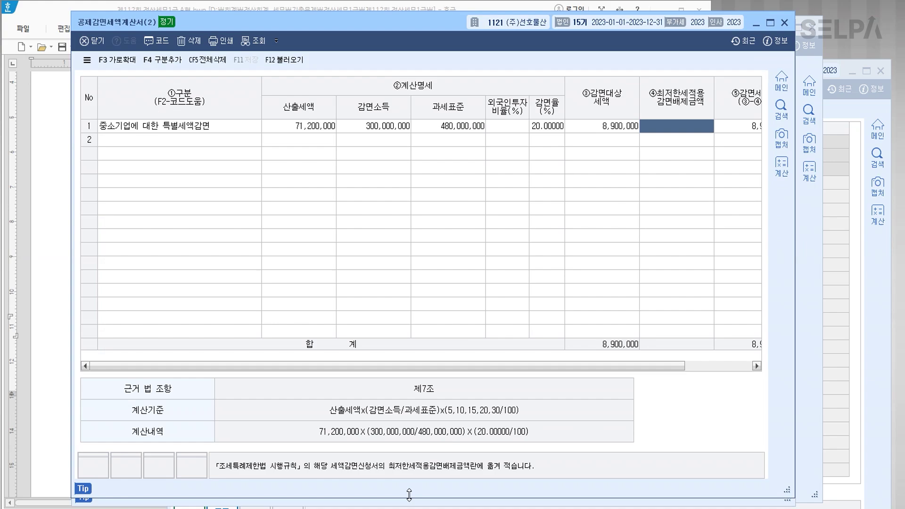
pyautogui.click(620, 127)
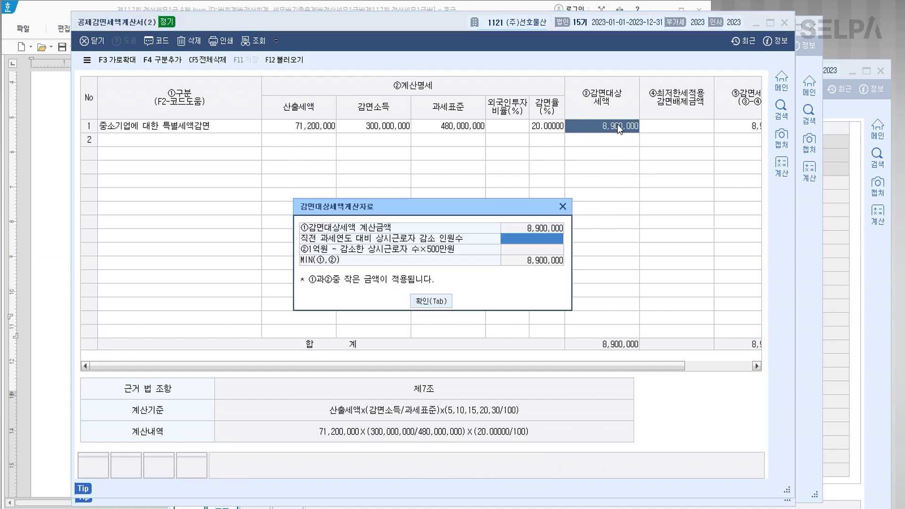
pyautogui.click(561, 207)
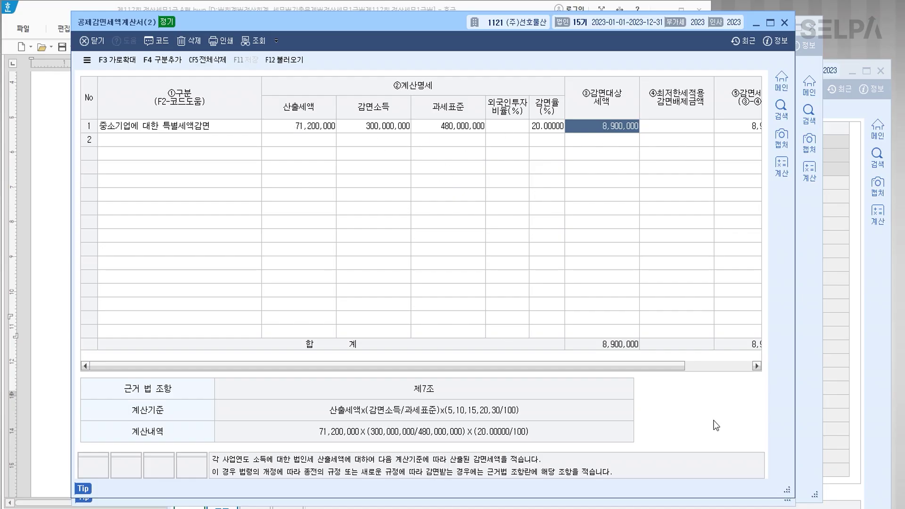
# Enter 400,000,000 net income, 83,000,000 additions and 3,000,000 deductions in rows 101–103, and save.
pyautogui.press('Escape')
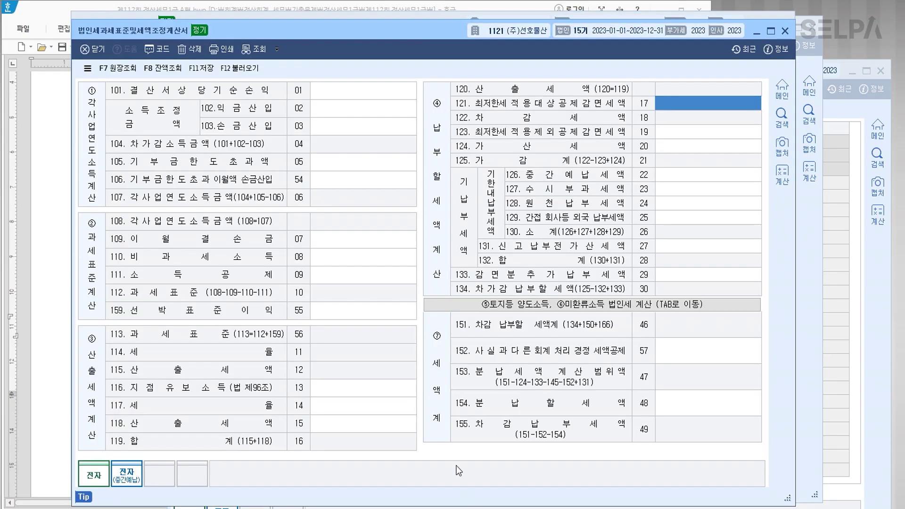
pyautogui.click(322, 88)
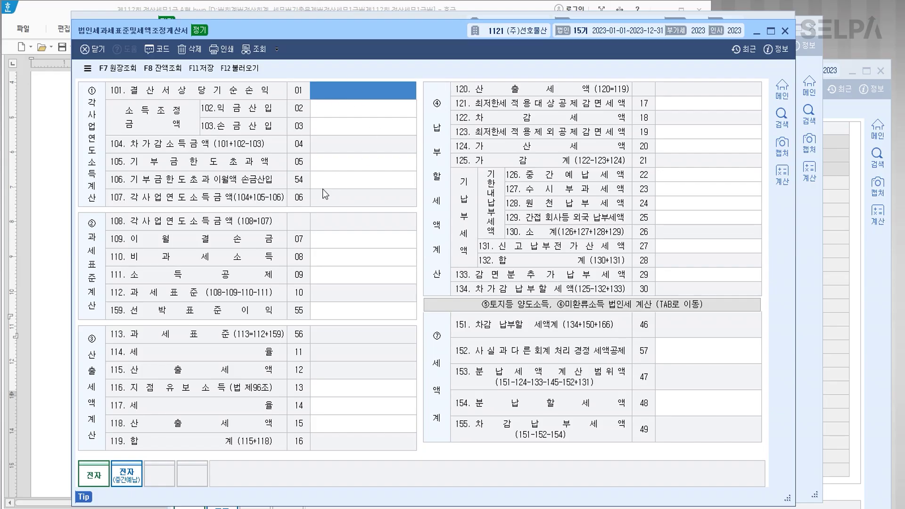
pyautogui.write('400000000')
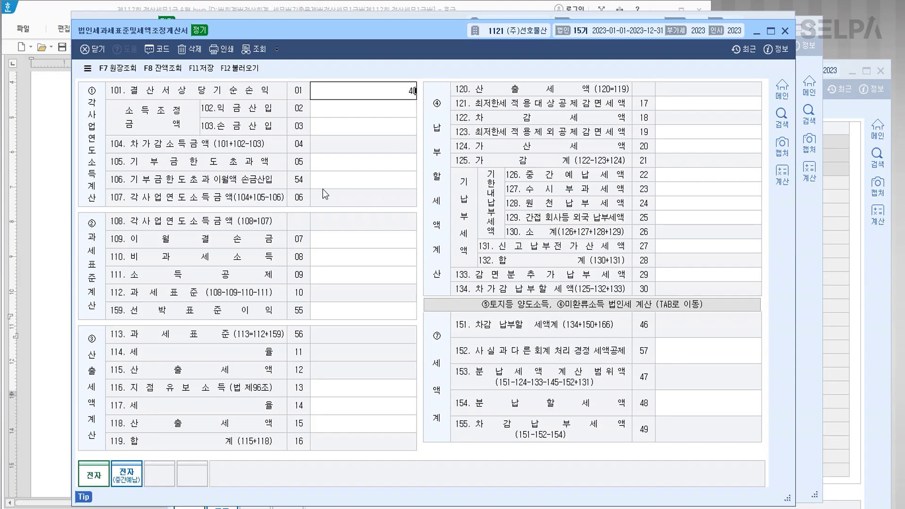
pyautogui.press('Return')
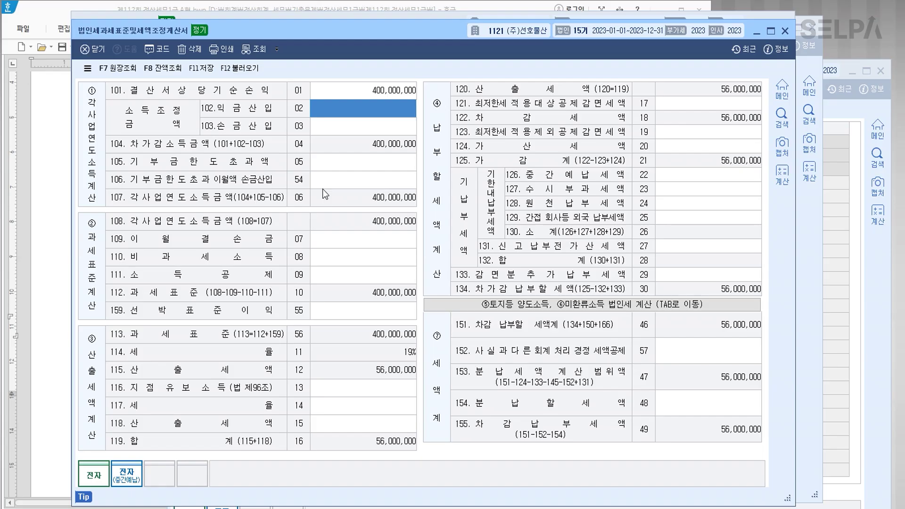
pyautogui.write('83000000')
pyautogui.press('Return')
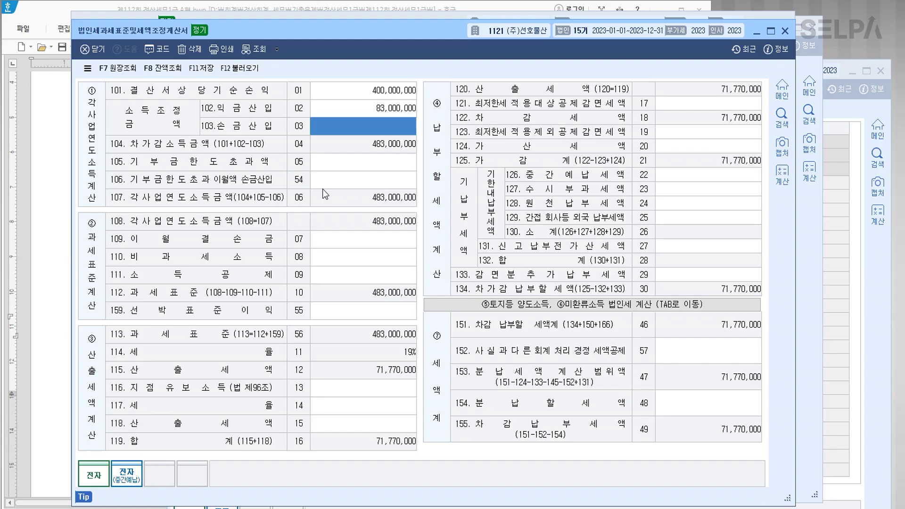
pyautogui.write('3000000')
pyautogui.press('Return')
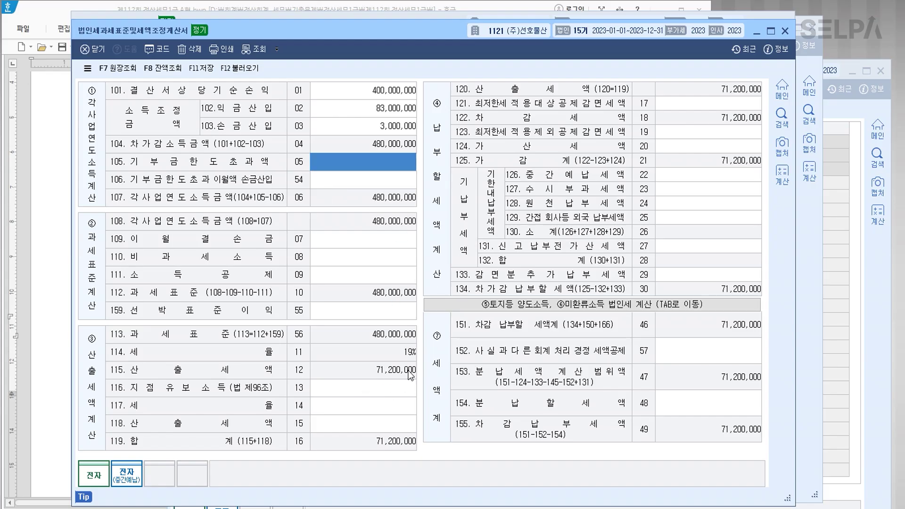
pyautogui.click(203, 69)
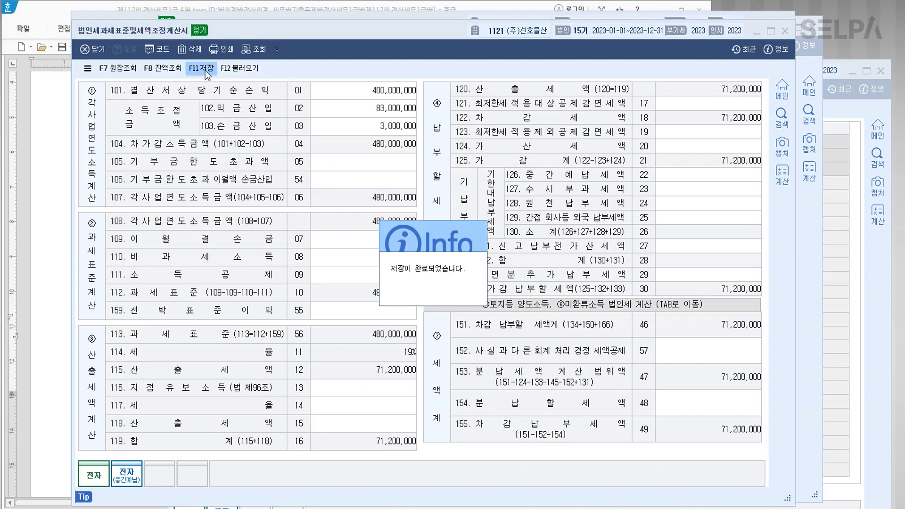
pyautogui.click(440, 281)
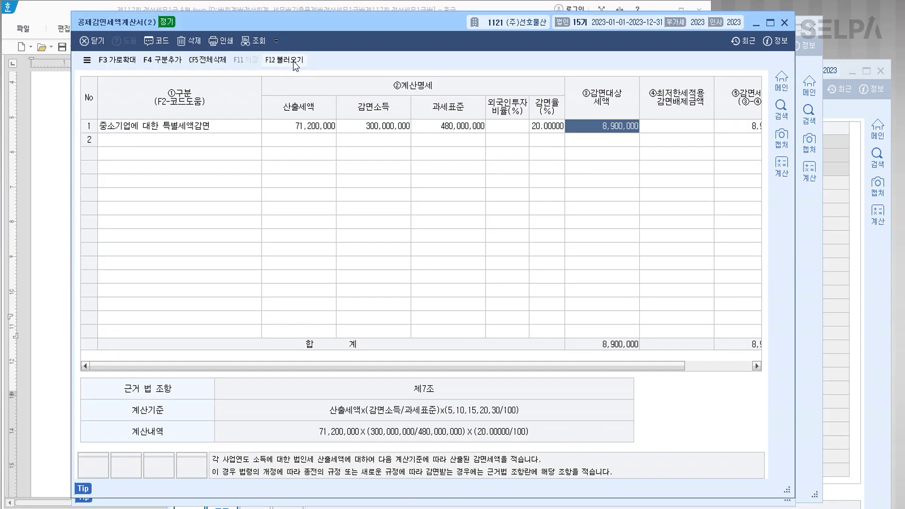
# Load the tax base figures into the reduction sheet and delete the existing row 1 reduction line.
pyautogui.click(292, 61)
pyautogui.click(428, 287)
pyautogui.click(250, 122)
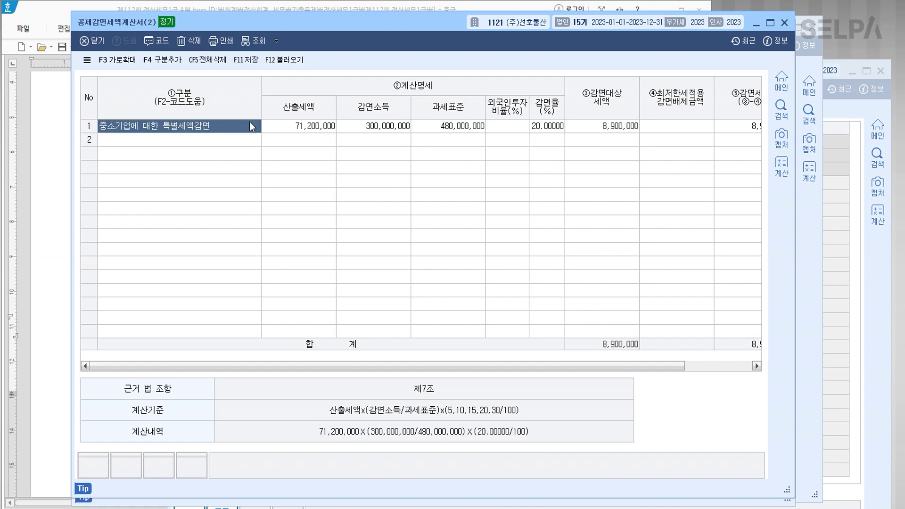
pyautogui.press('F5')
pyautogui.press('Escape')
pyautogui.press('F5')
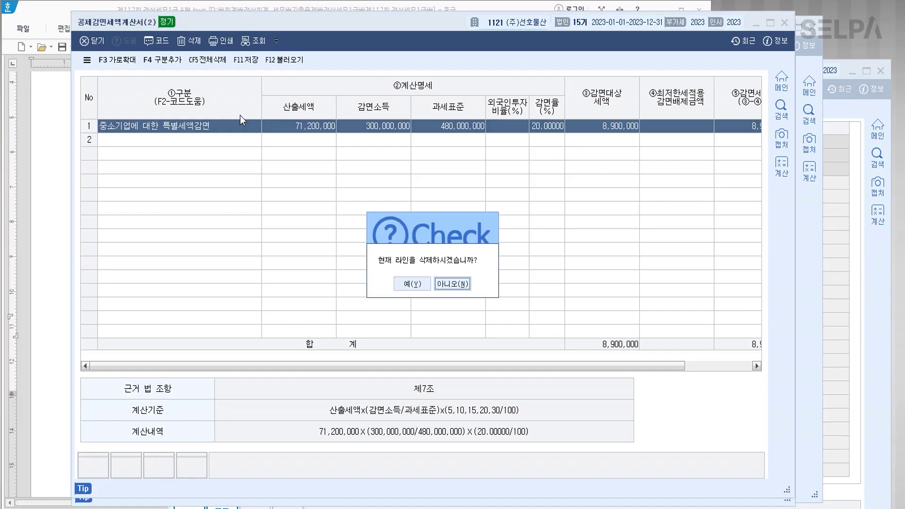
pyautogui.press('Return')
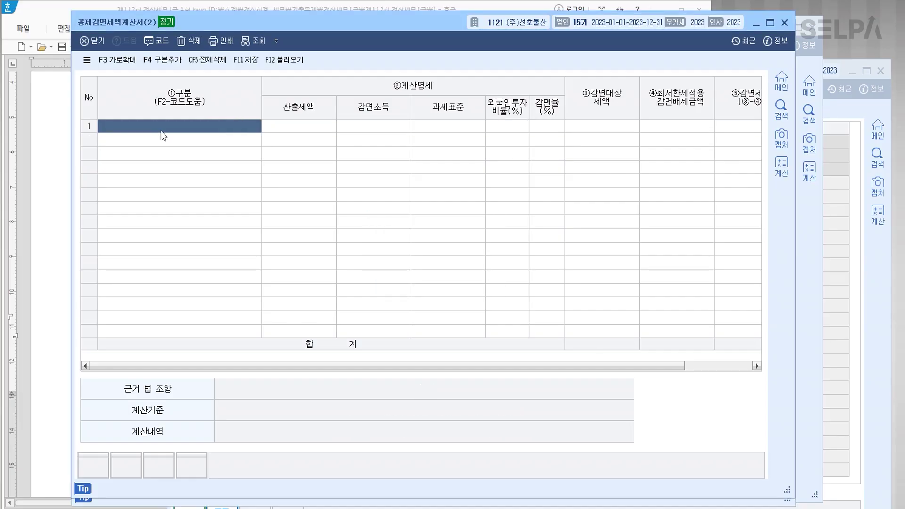
# Add a new 중소기업에 대한 특별세액감면 line and reload figures from the tax base statement.
pyautogui.press('F2')
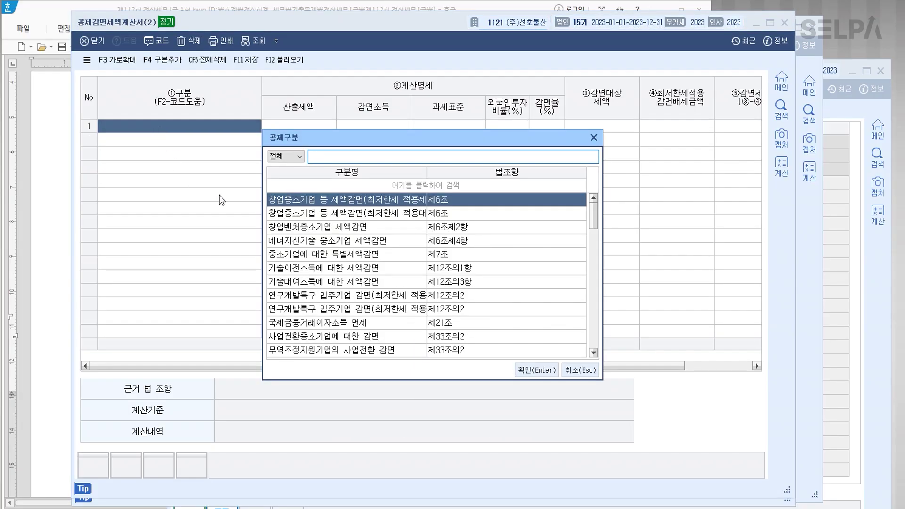
pyautogui.click(328, 256)
pyautogui.click(532, 370)
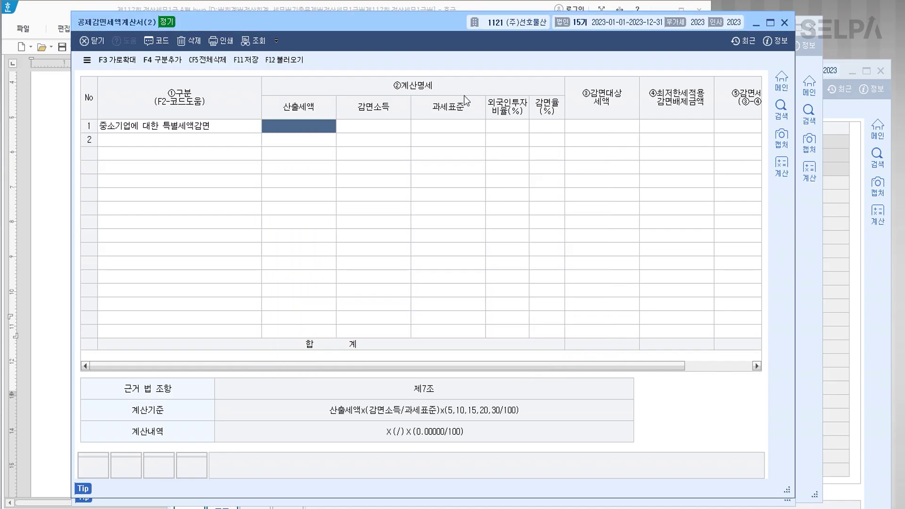
pyautogui.click(283, 60)
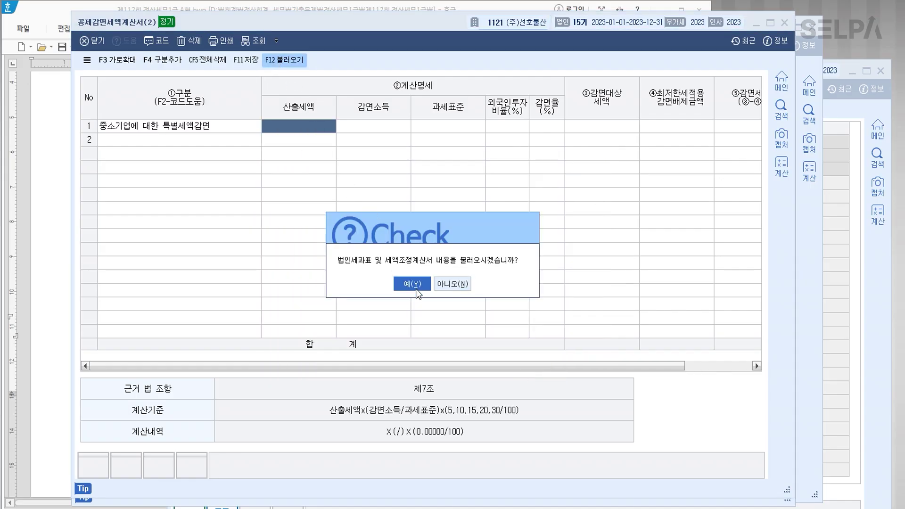
# Confirm the loaded 480,000,000 tax base and enter 300,000,000 as the reduced income.
pyautogui.click(397, 285)
pyautogui.click(460, 126)
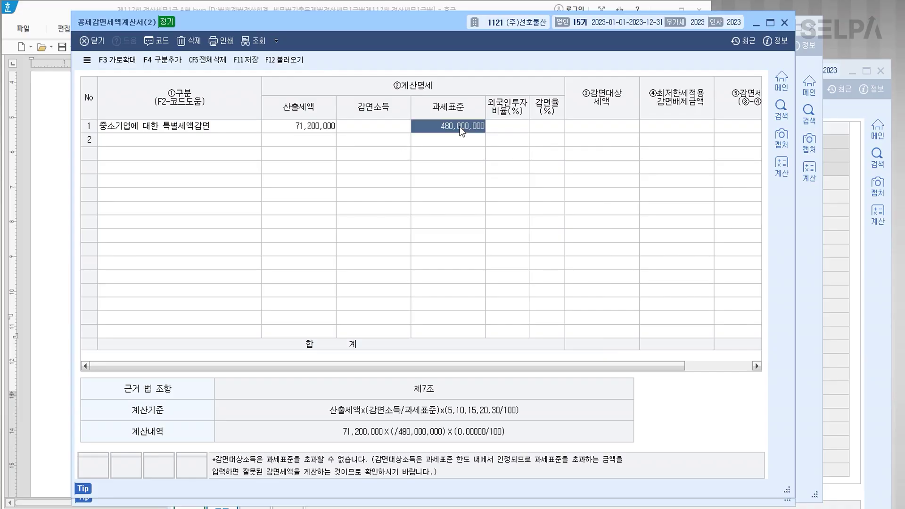
pyautogui.click(384, 126)
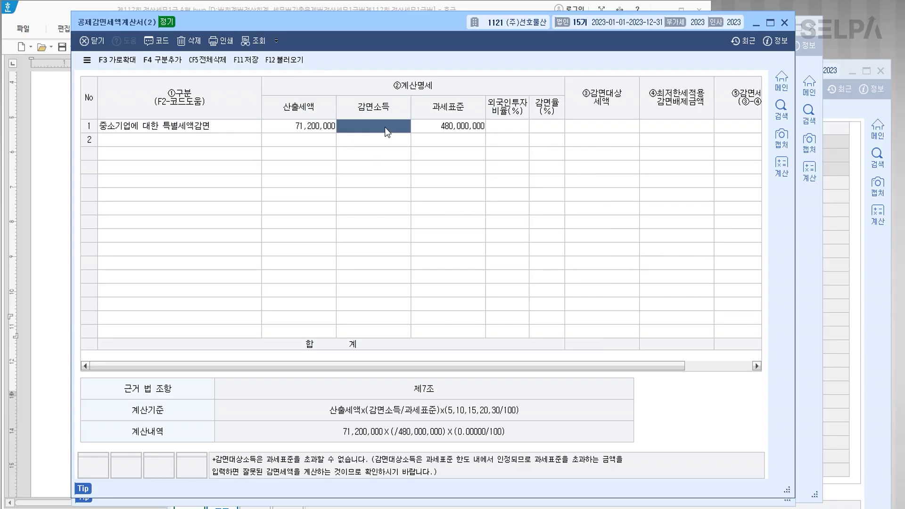
pyautogui.write('300000000')
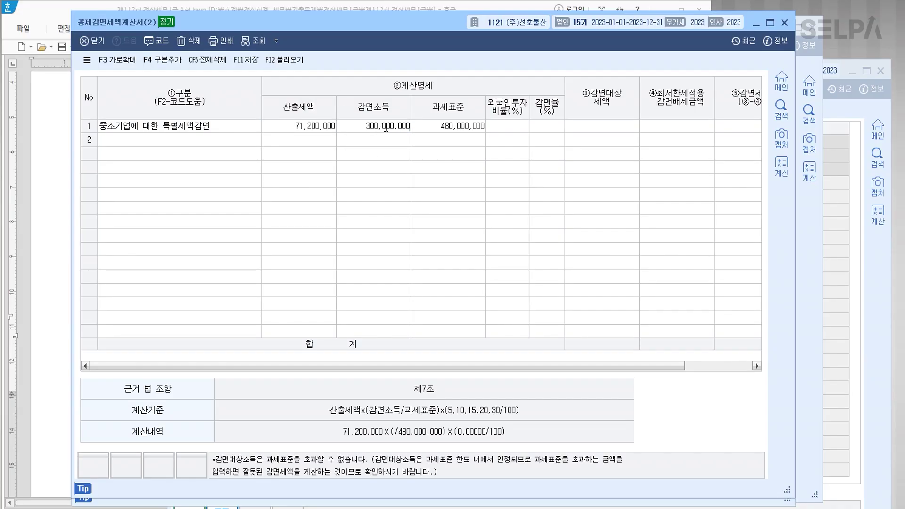
pyautogui.press('Return')
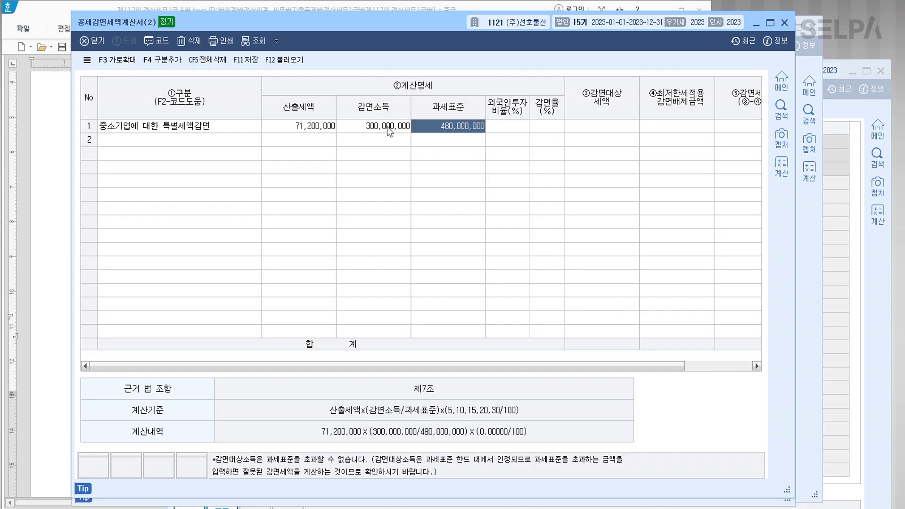
# Set the reduction rate to 20% and save the reduction sheet.
pyautogui.click(545, 125)
pyautogui.write('2')
pyautogui.press('Return')
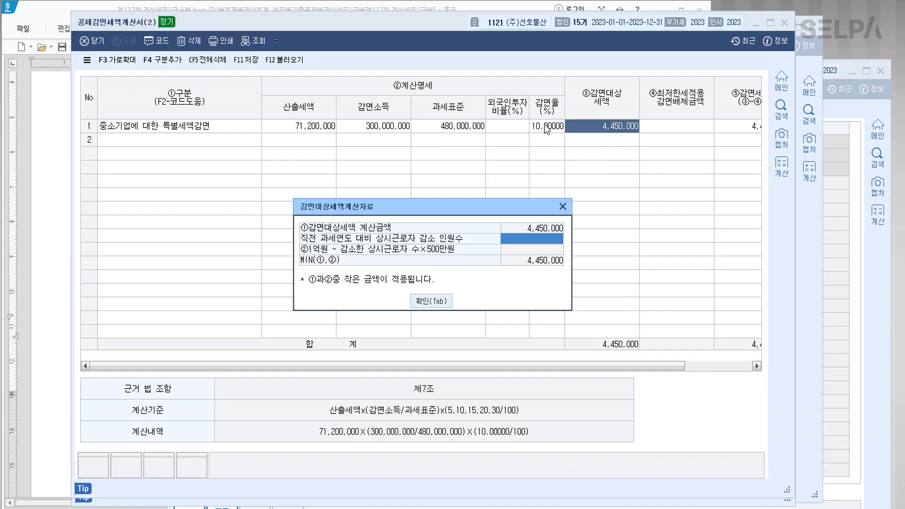
pyautogui.press('Tab')
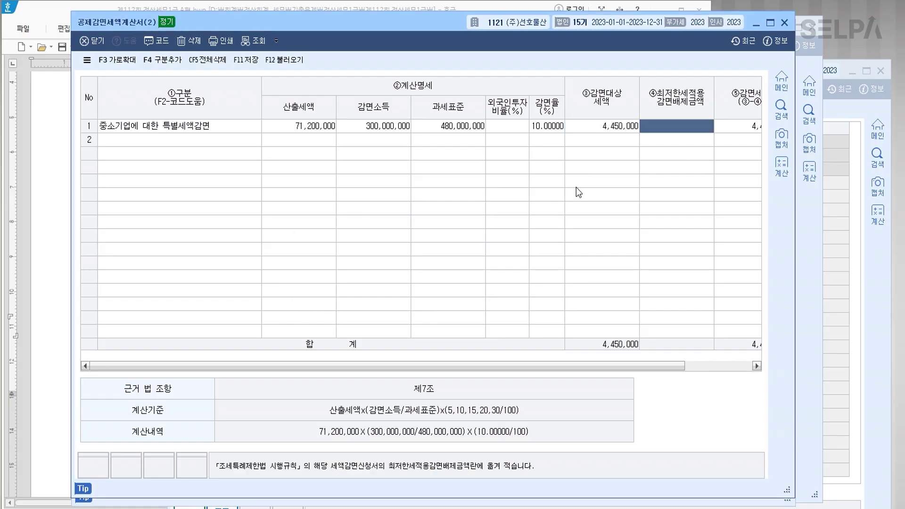
pyautogui.click(557, 126)
pyautogui.click(589, 159)
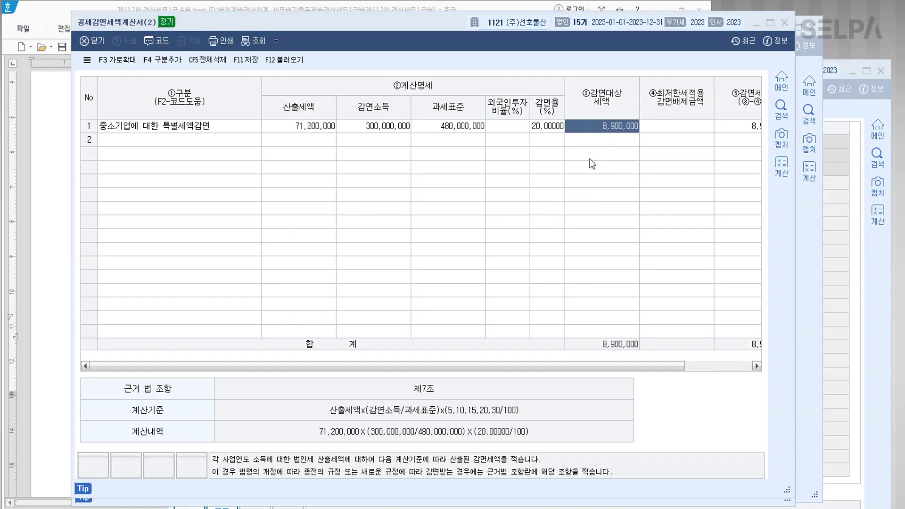
pyautogui.click(431, 301)
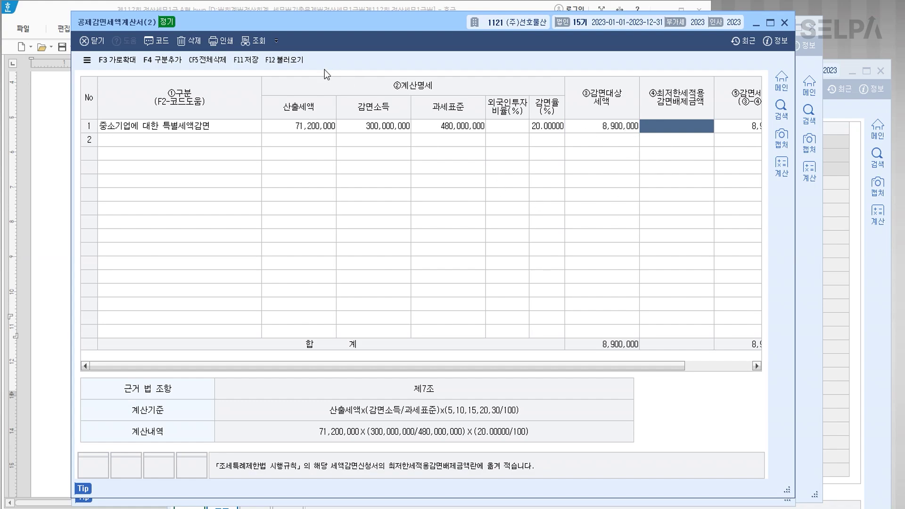
pyautogui.click(242, 61)
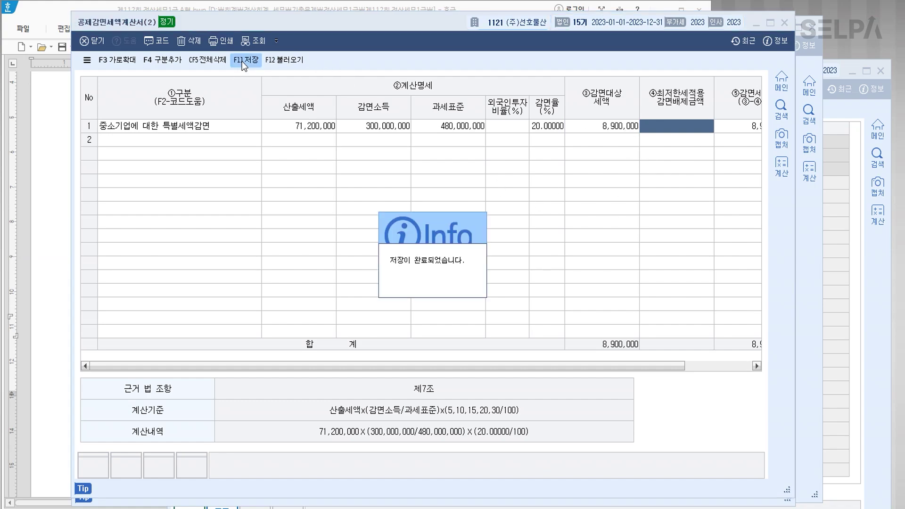
pyautogui.press('Return')
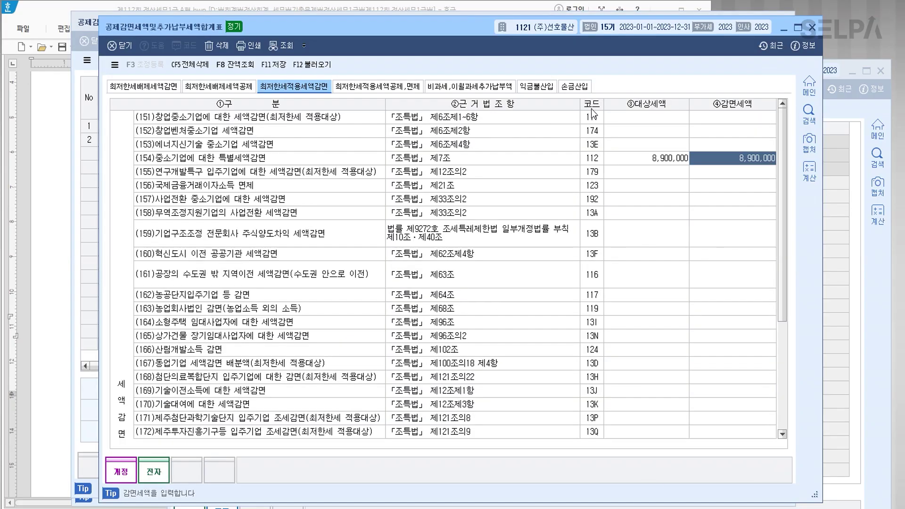
# Clear and reload the minimum tax adjustment statement so it picks up the 8,900,000 reduction.
pyautogui.click(812, 27)
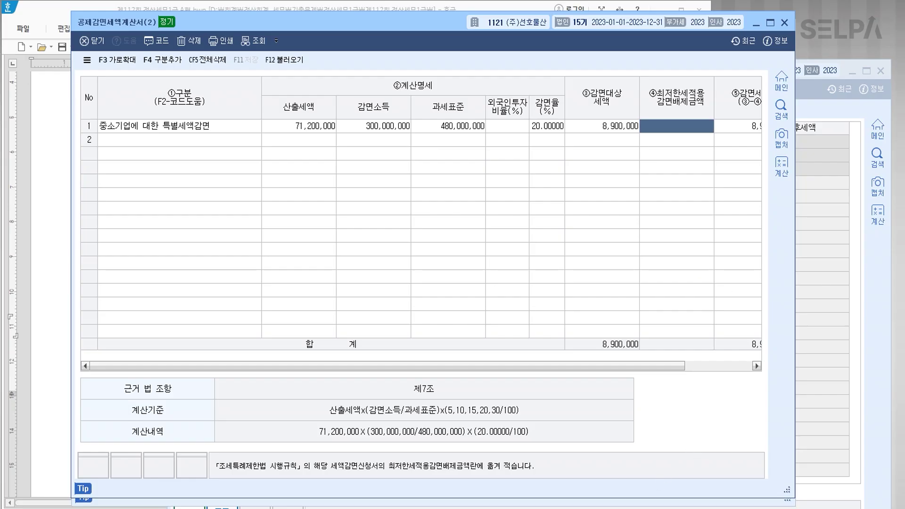
pyautogui.hotkey('alt', 'Tab')
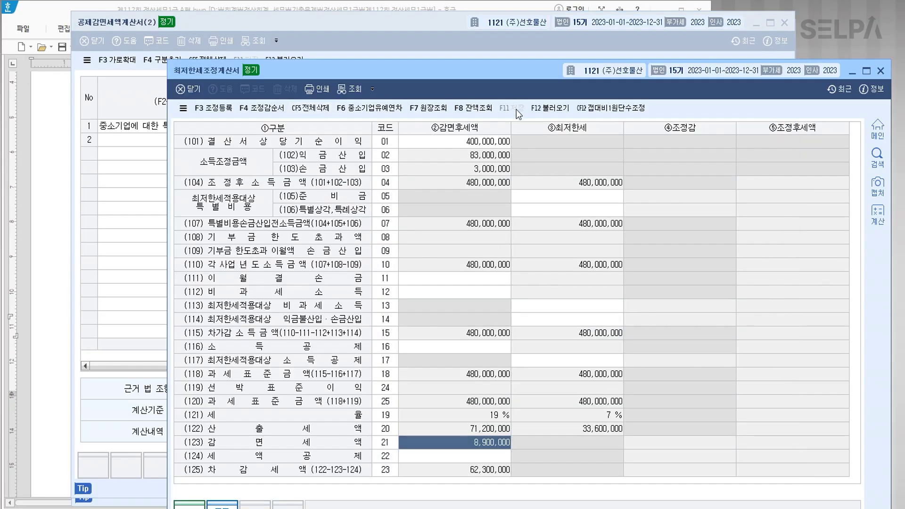
pyautogui.click(321, 108)
pyautogui.click(517, 343)
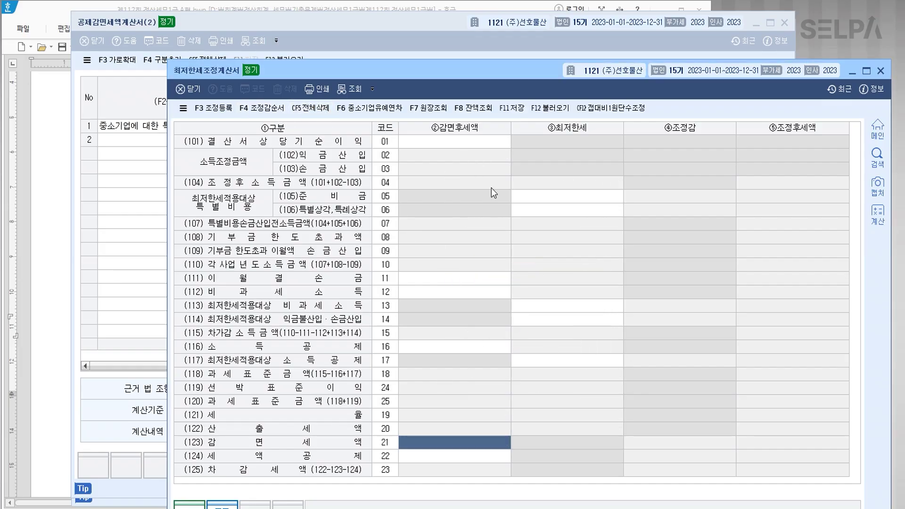
pyautogui.click(550, 109)
pyautogui.click(511, 332)
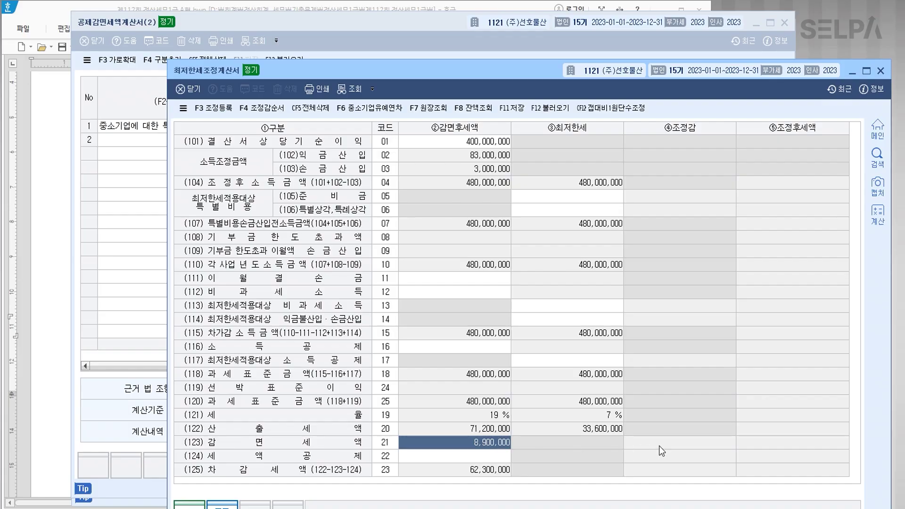
# Save the minimum tax adjustment statement showing 62,300,000 차감세액 and close it.
pyautogui.click(687, 445)
pyautogui.click(512, 109)
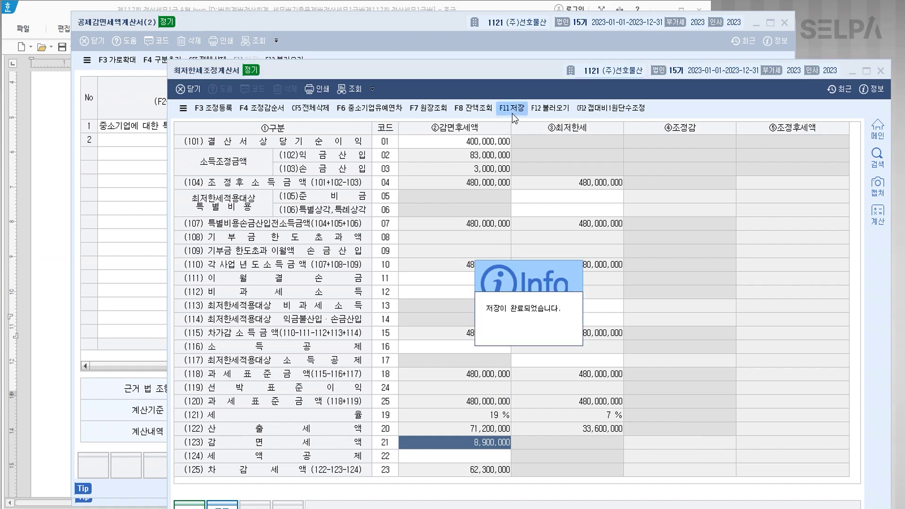
pyautogui.click(880, 71)
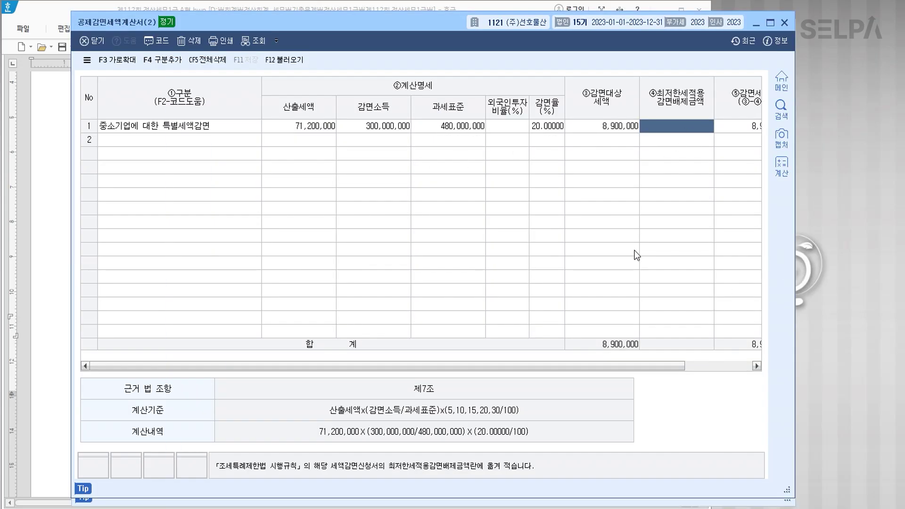
pyautogui.moveTo(608, 361); pyautogui.dragTo(737, 363)
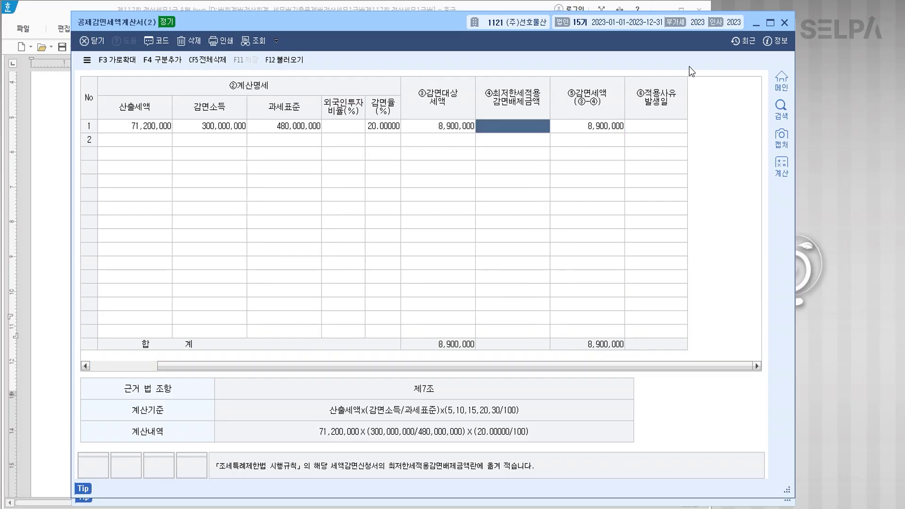
# Open 공제감면세액및추가납부세액합계표 on its 최저한세적용세액감면 tab.
pyautogui.click(784, 23)
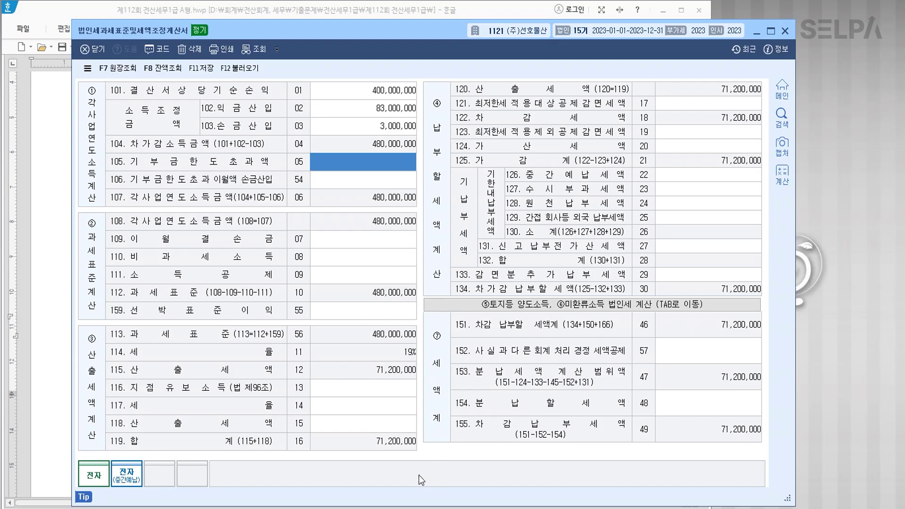
pyautogui.click(318, 508)
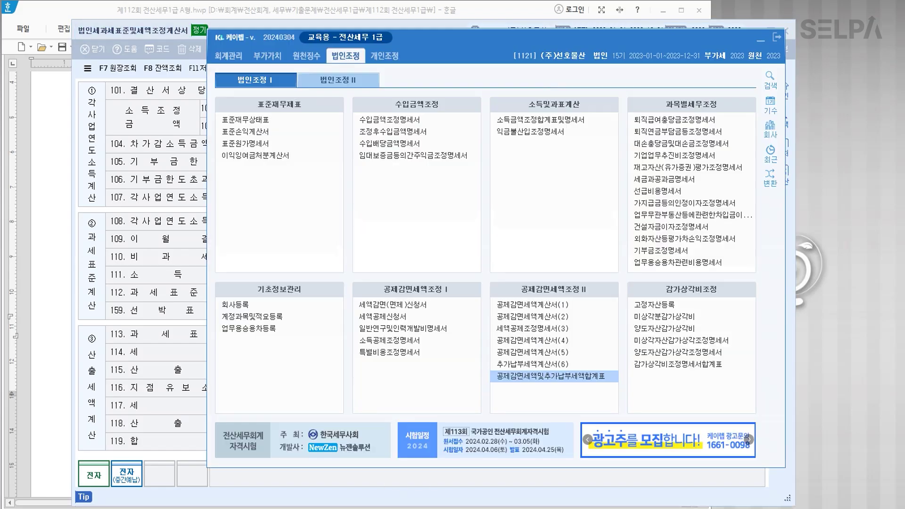
pyautogui.click(520, 378)
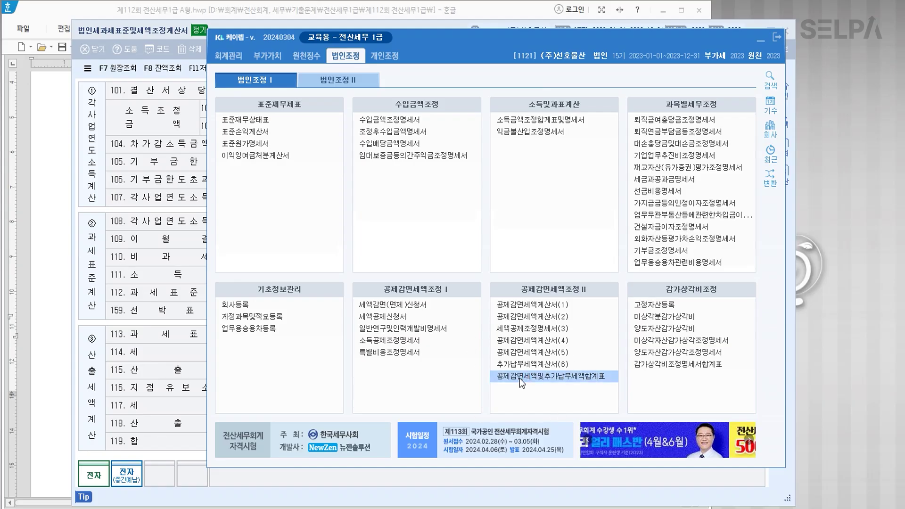
pyautogui.click(519, 378)
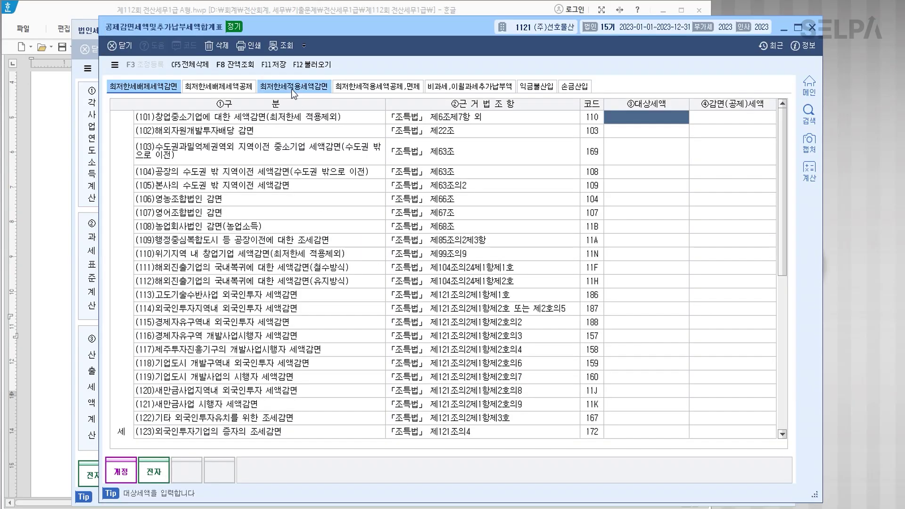
pyautogui.click(291, 88)
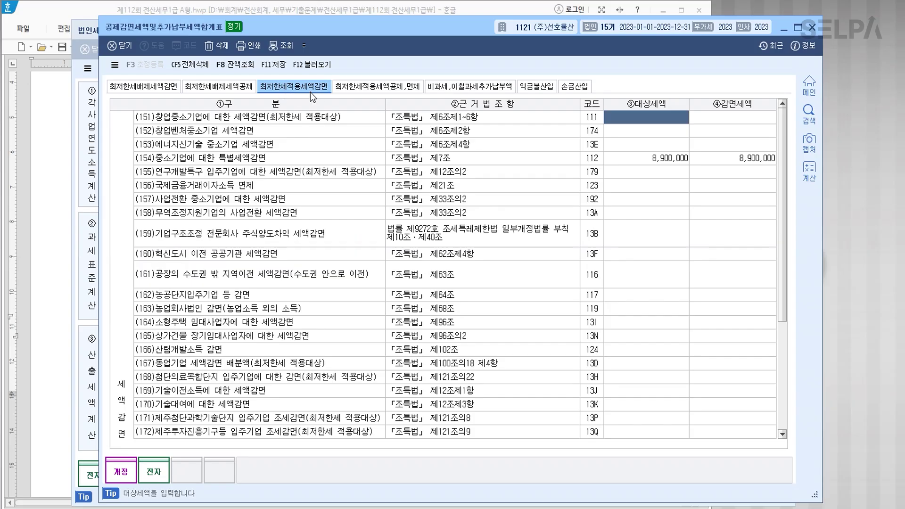
# Reload the summary, confirm line 154 shows 8,900,000, save, and close the form.
pyautogui.click(307, 64)
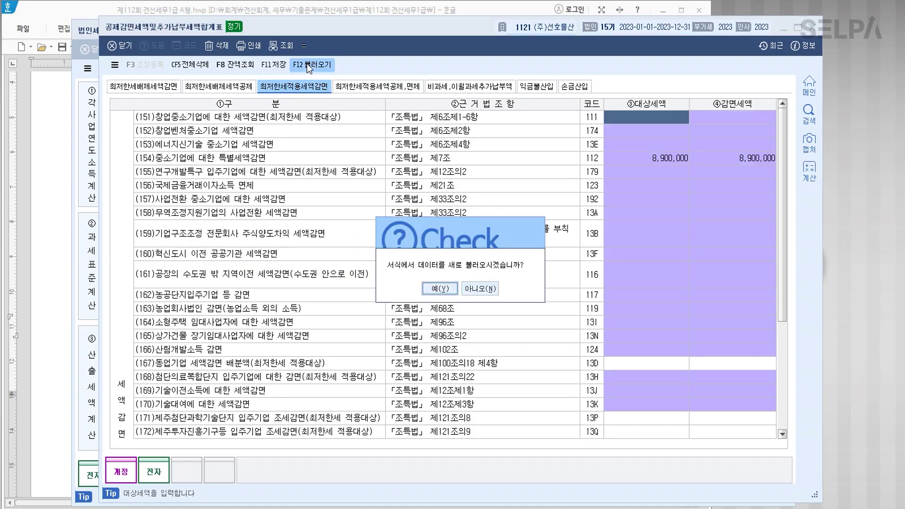
pyautogui.click(440, 288)
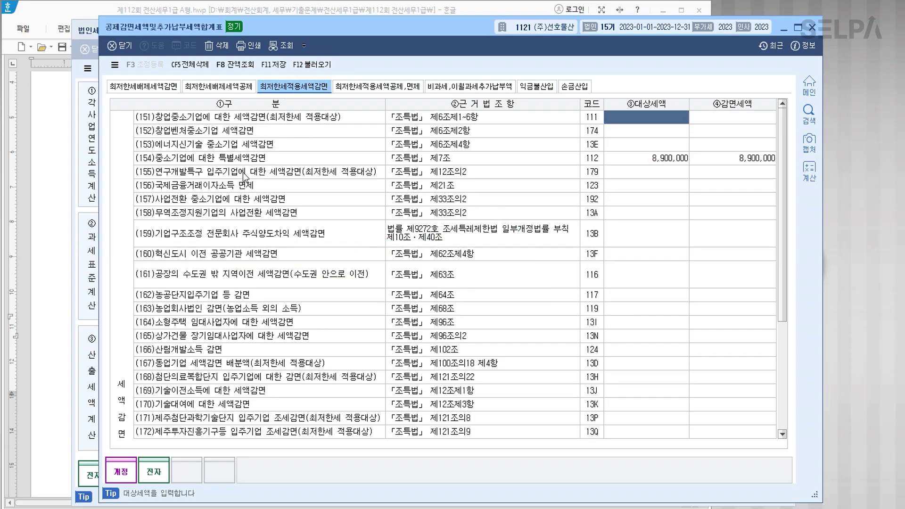
pyautogui.click(215, 159)
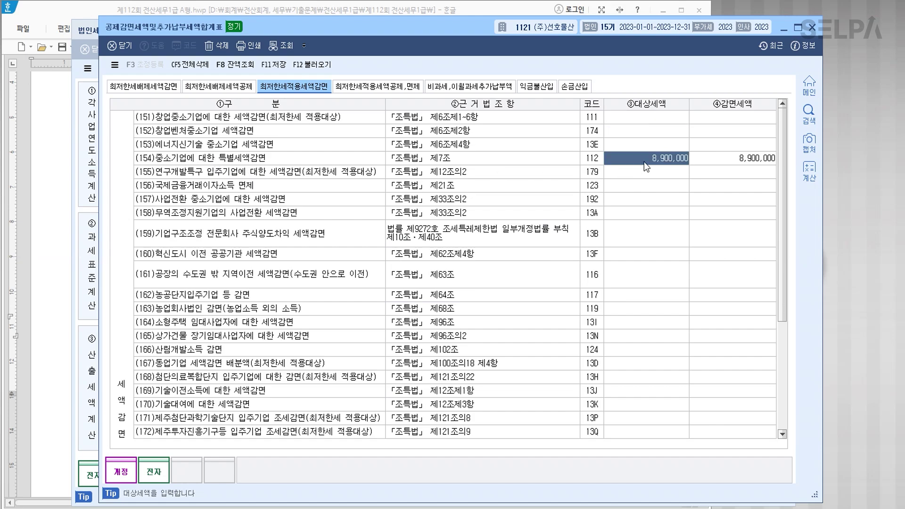
pyautogui.click(274, 65)
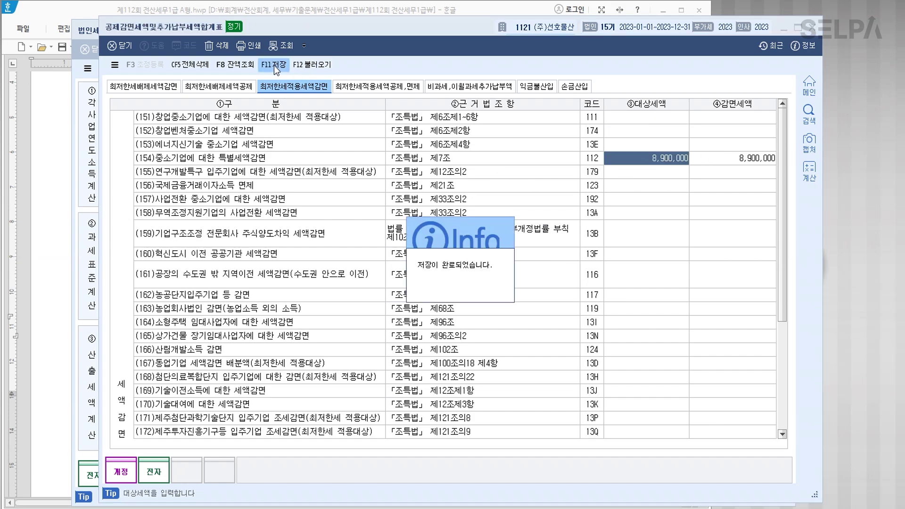
pyautogui.click(281, 79)
pyautogui.press('Escape')
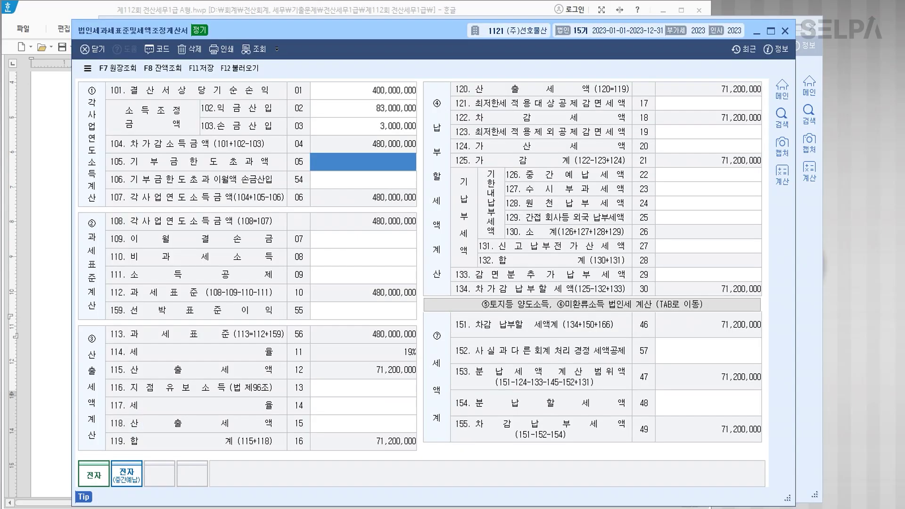
# Reload the tax base statement and re-enter 400,000,000, 83,000,000 and 3,000,000 on lines 101–103.
pyautogui.click(249, 71)
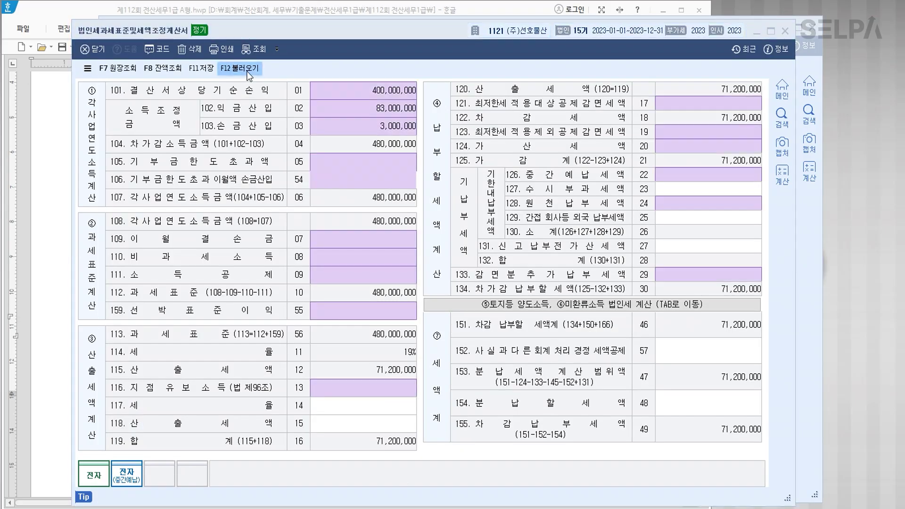
pyautogui.click(414, 306)
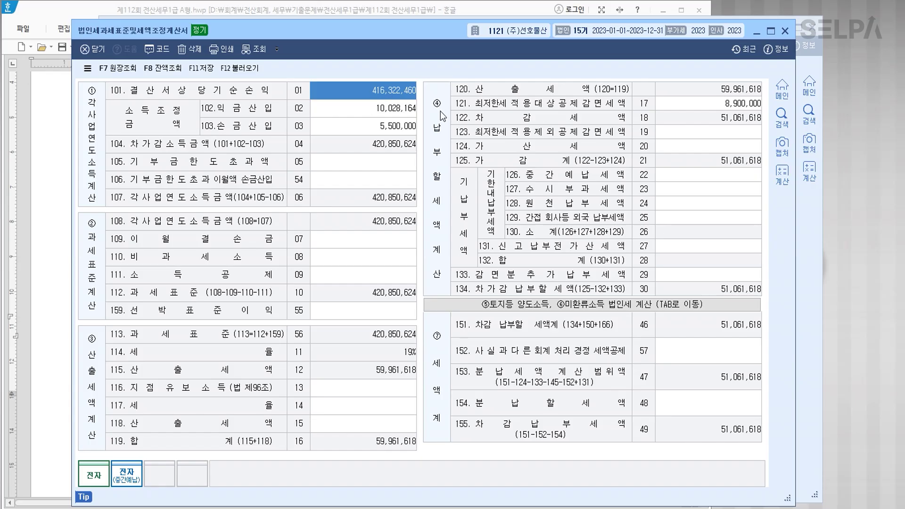
pyautogui.write('400000000')
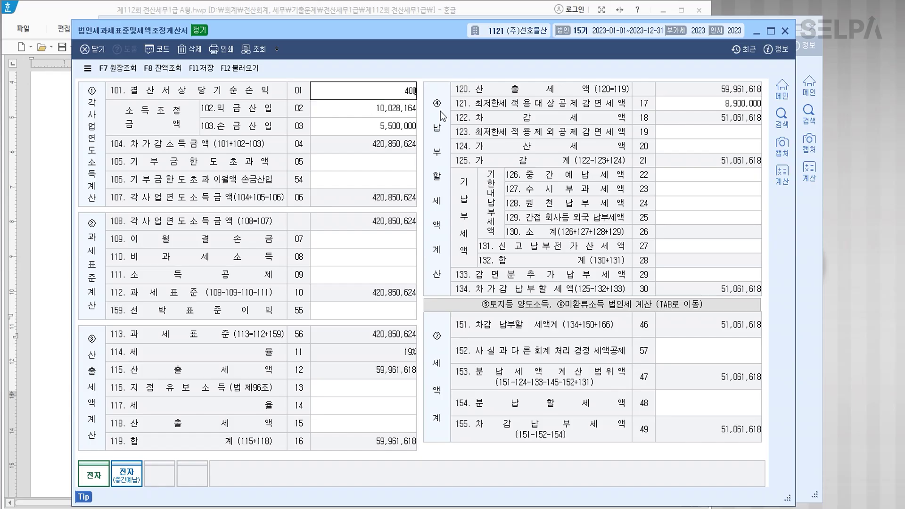
pyautogui.press('Return')
pyautogui.write('83000000')
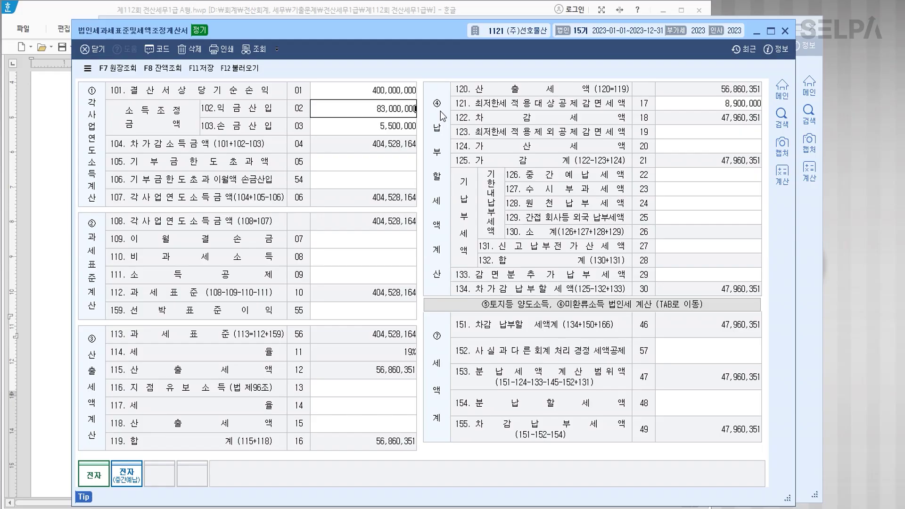
pyautogui.press('Return')
pyautogui.write('3,000,000')
pyautogui.press('Return')
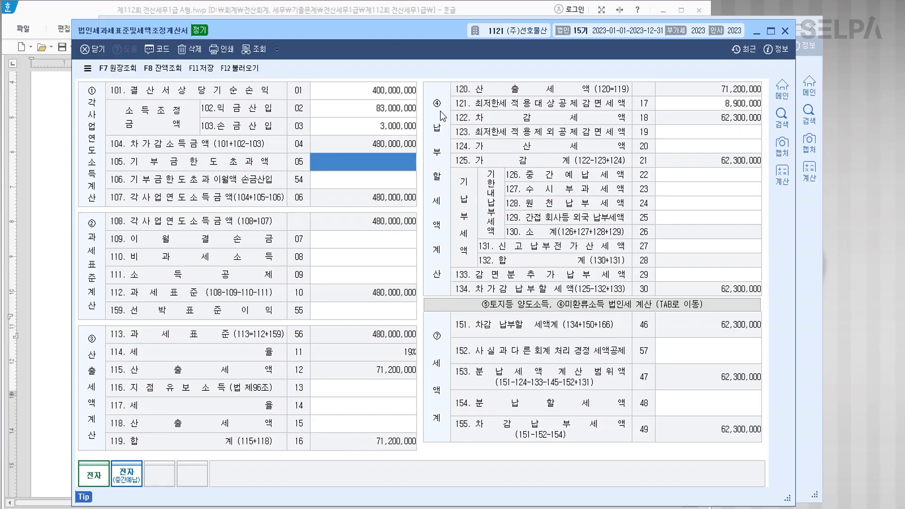
# Check the 8,900,000 line 121 reduction and lines 124 and 126 against the question document.
pyautogui.click(730, 108)
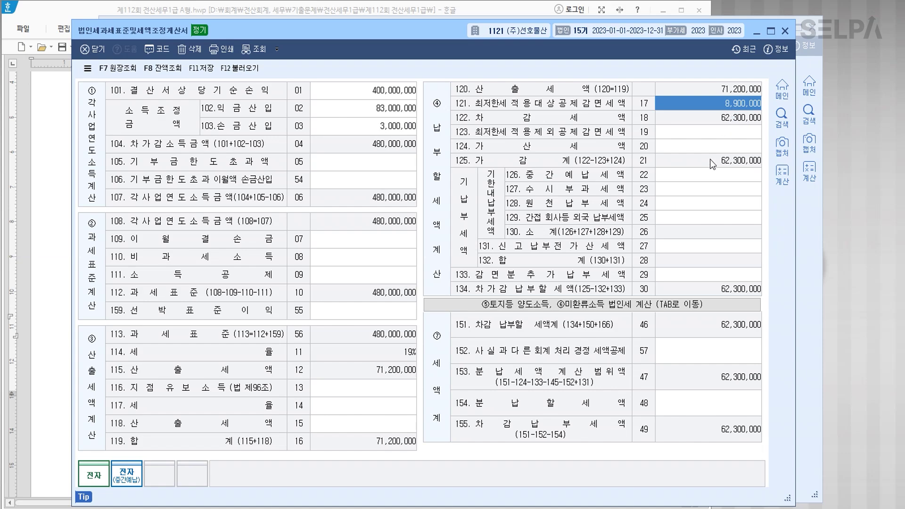
pyautogui.click(706, 178)
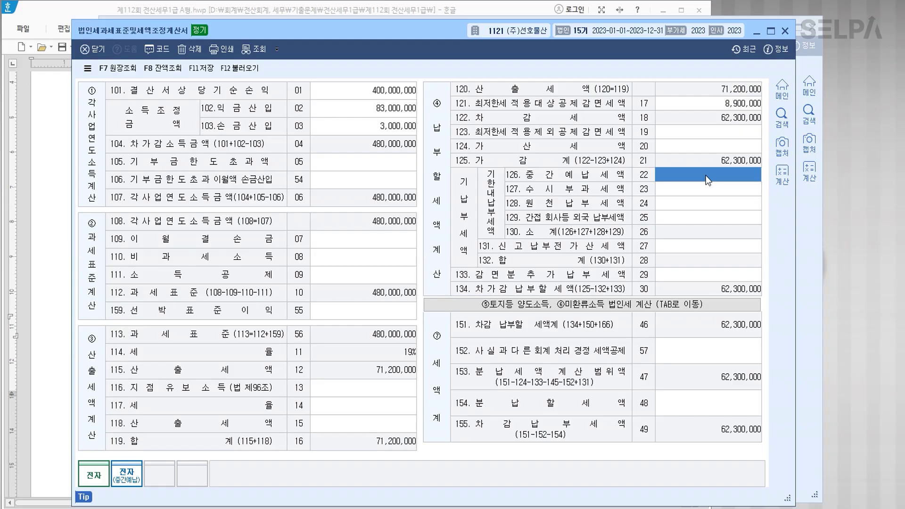
pyautogui.click(715, 151)
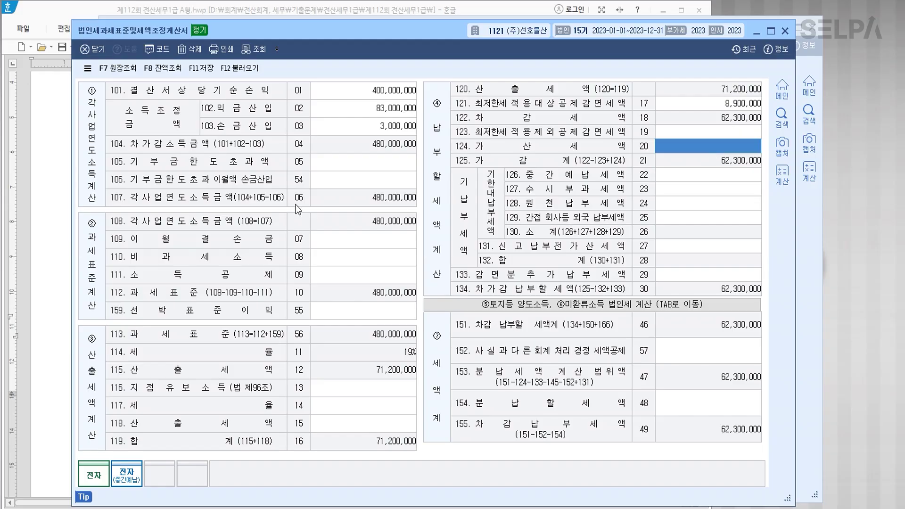
pyautogui.click(55, 325)
# Enter a 500,000 penalty on line 124 and 20,000,000 interim prepaid tax on line 126.
pyautogui.click(332, 321)
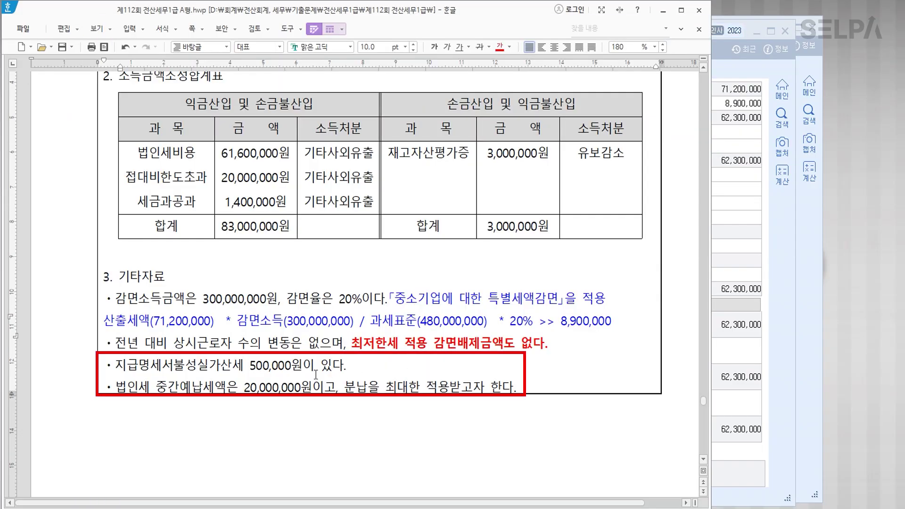
pyautogui.click(745, 148)
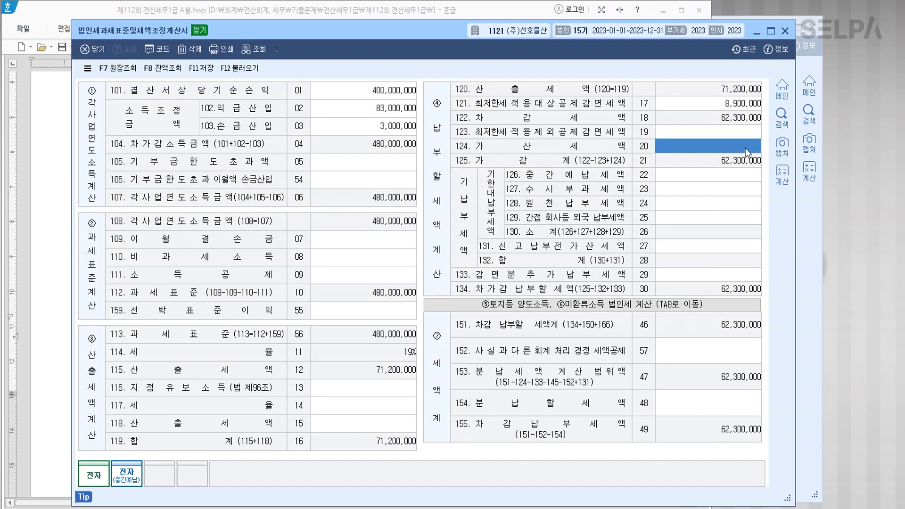
pyautogui.write('500,000')
pyautogui.press('Return')
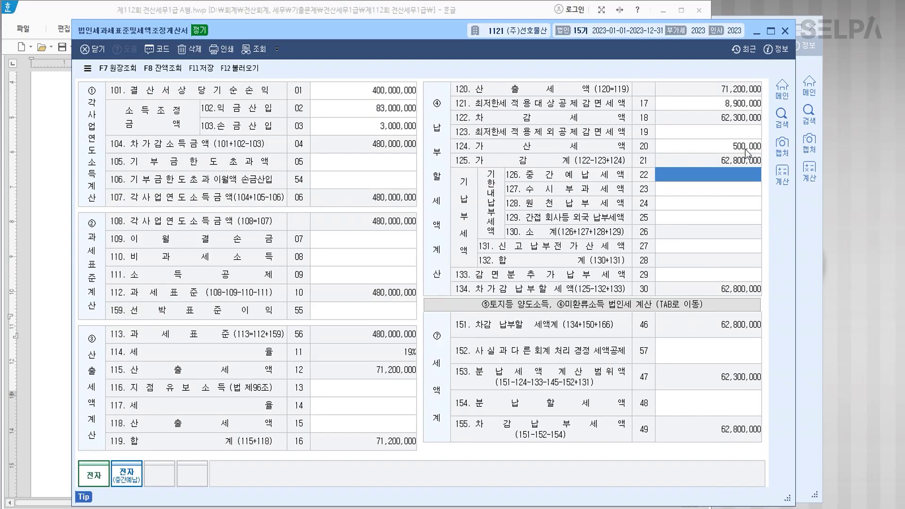
pyautogui.write('20000000')
pyautogui.press('Return')
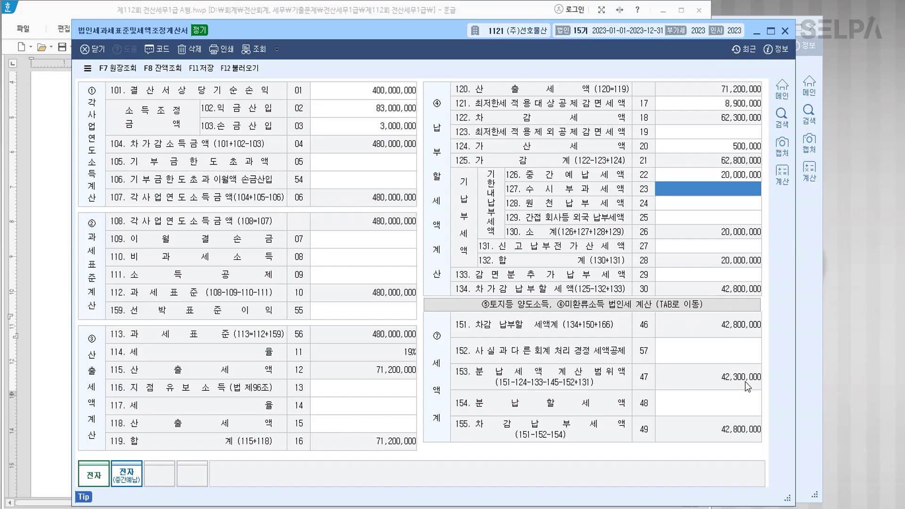
# Enter 21,150,000 as the installment amount on line 154.
pyautogui.click(704, 400)
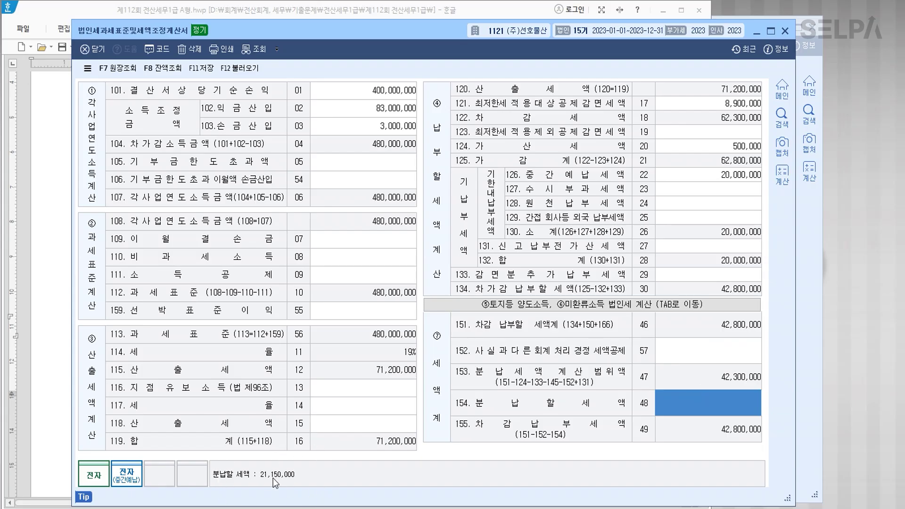
pyautogui.write('21,150,000')
pyautogui.press('Return')
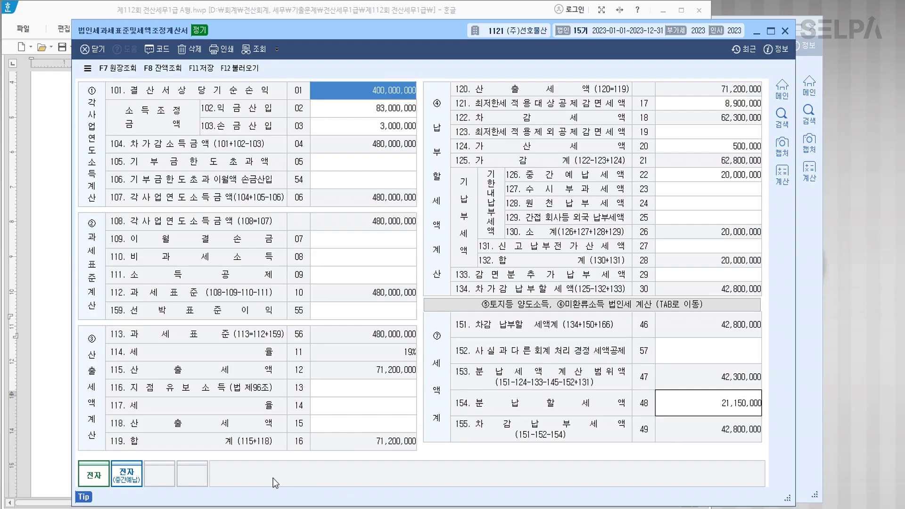
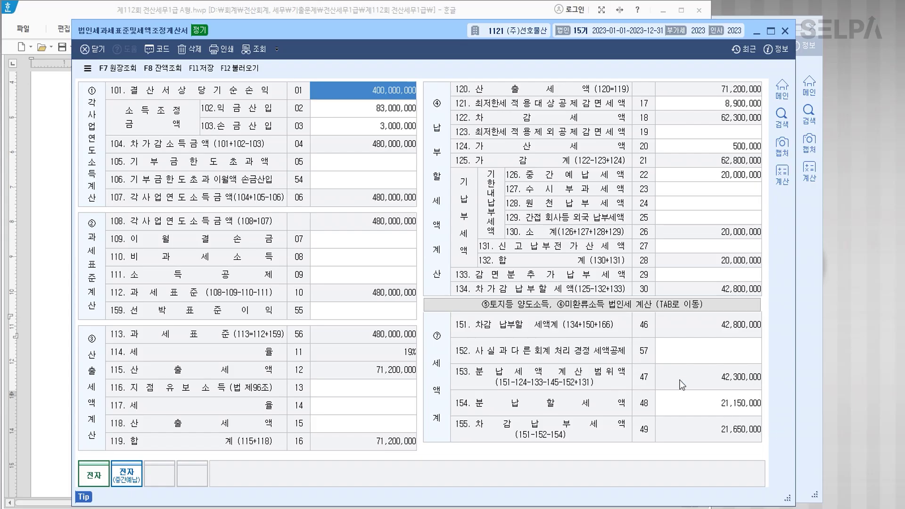
# Save the corporate tax assessment form with the 21,150,000 installment and 21,650,000 net payable.
pyautogui.click(203, 68)
# Colour problem [5]'s form title red and make 전기(2022년) red and bold.
pyautogui.click(785, 31)
pyautogui.scroll(-10, 460, 289)
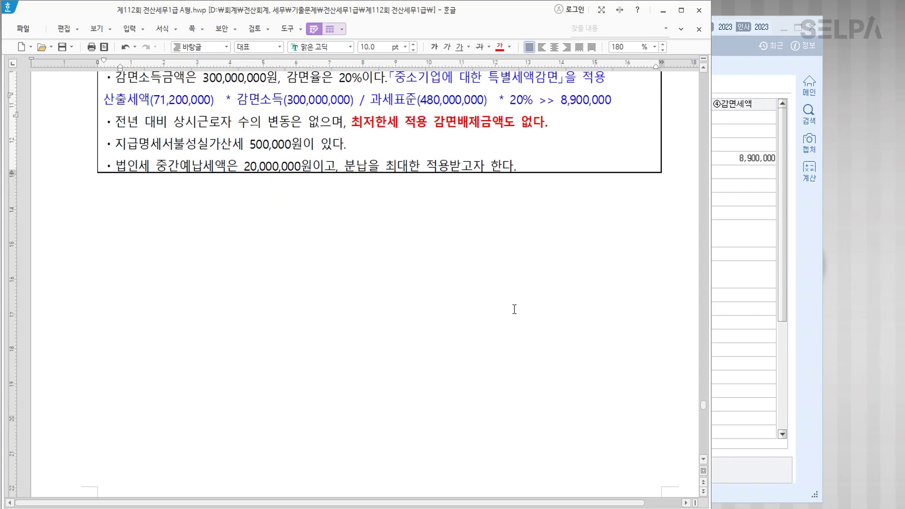
pyautogui.scroll(-5, 460, 289)
pyautogui.moveTo(255, 182); pyautogui.dragTo(443, 185)
pyautogui.click(499, 46)
pyautogui.click(418, 201)
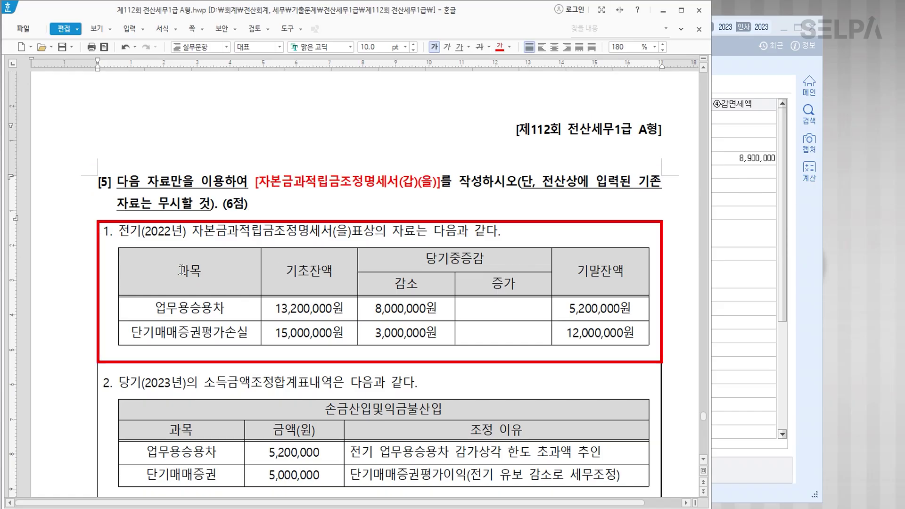
pyautogui.doubleClick(123, 231)
pyautogui.moveTo(161, 232); pyautogui.dragTo(187, 231)
pyautogui.click(500, 47)
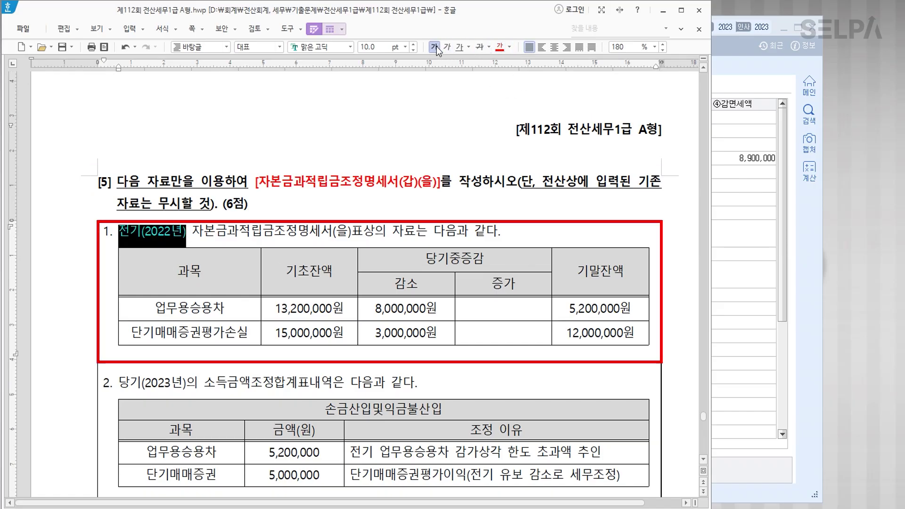
pyautogui.click(435, 47)
# Make the 기말잔액 column bold blue and add a '> 기초잔액' note under its header.
pyautogui.moveTo(600, 271); pyautogui.dragTo(608, 333)
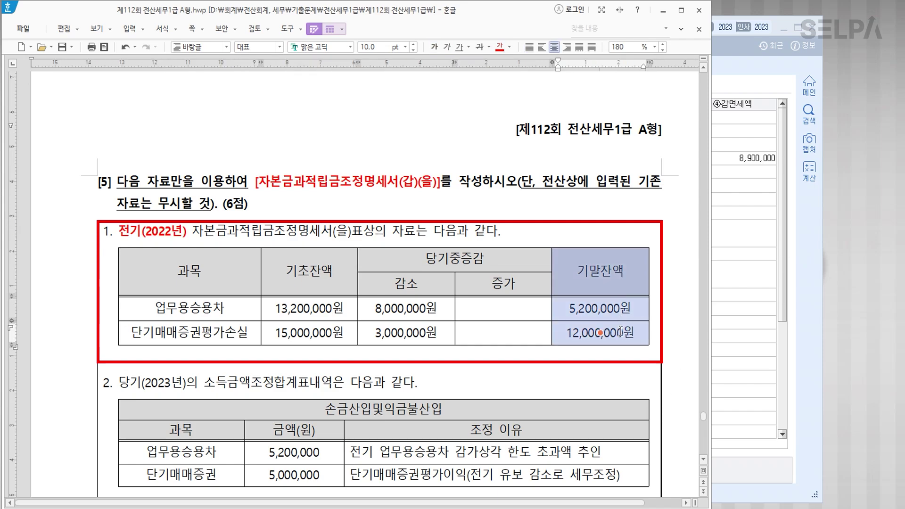
pyautogui.click(509, 51)
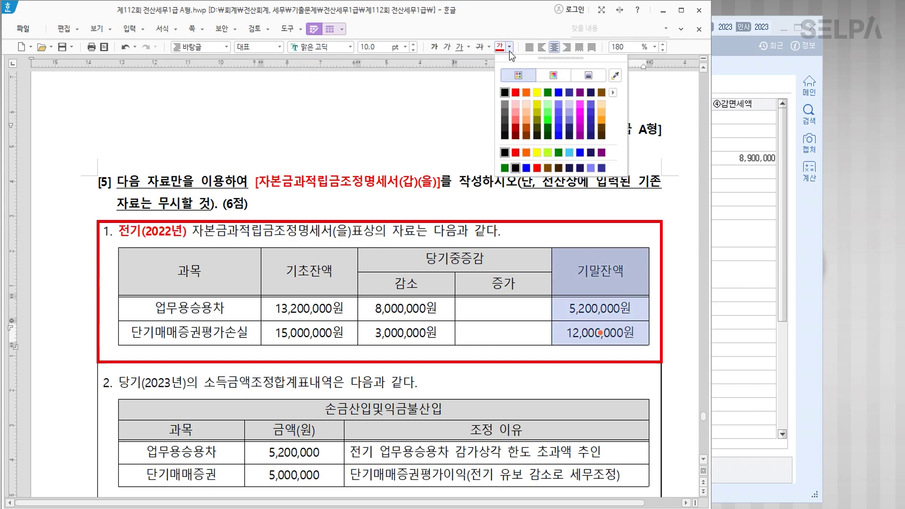
pyautogui.click(558, 102)
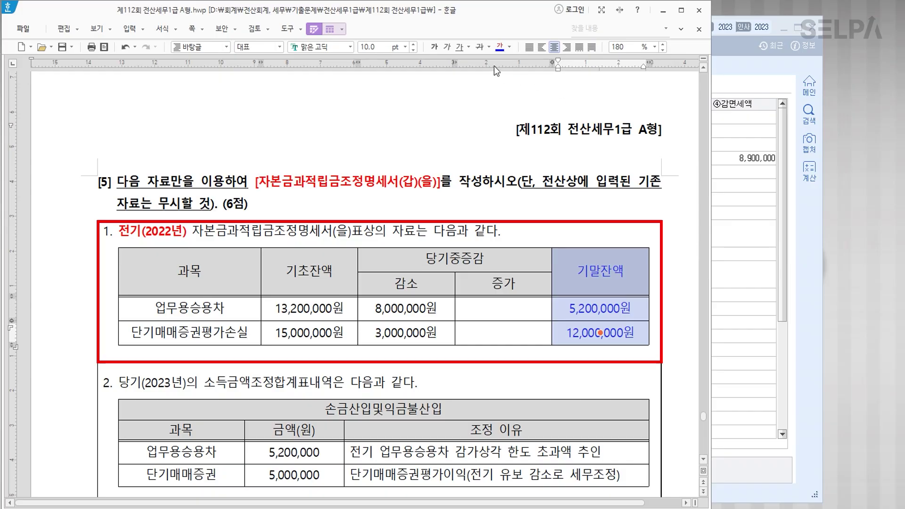
pyautogui.click(434, 46)
pyautogui.click(635, 279)
pyautogui.press('Escape')
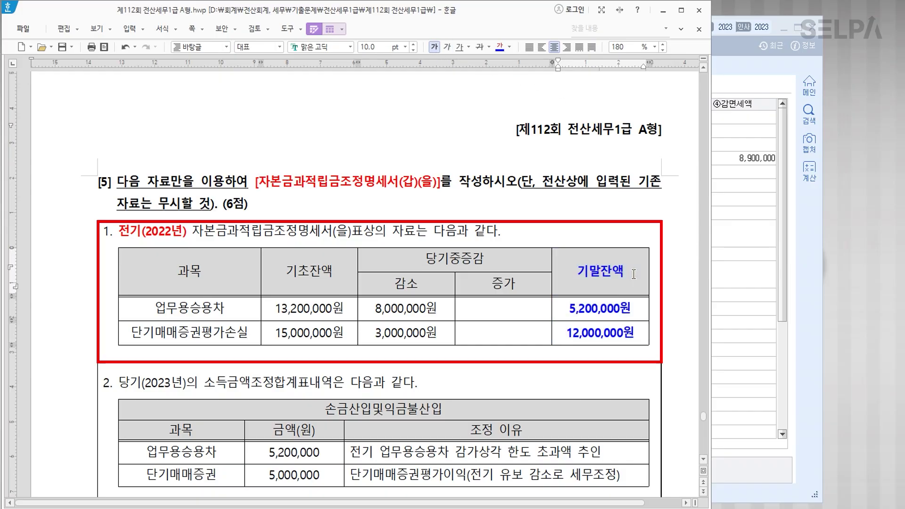
pyautogui.press('Return')
pyautogui.write('> 기초')
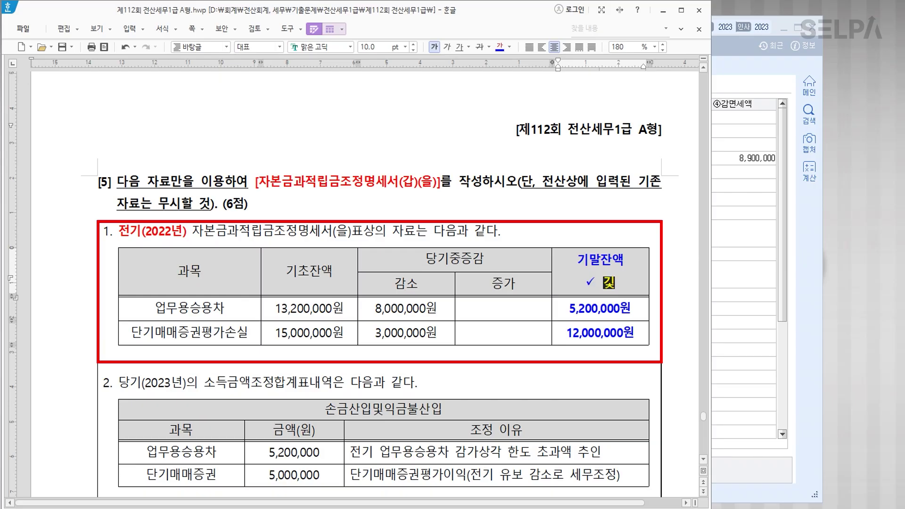
pyautogui.write('잔액')
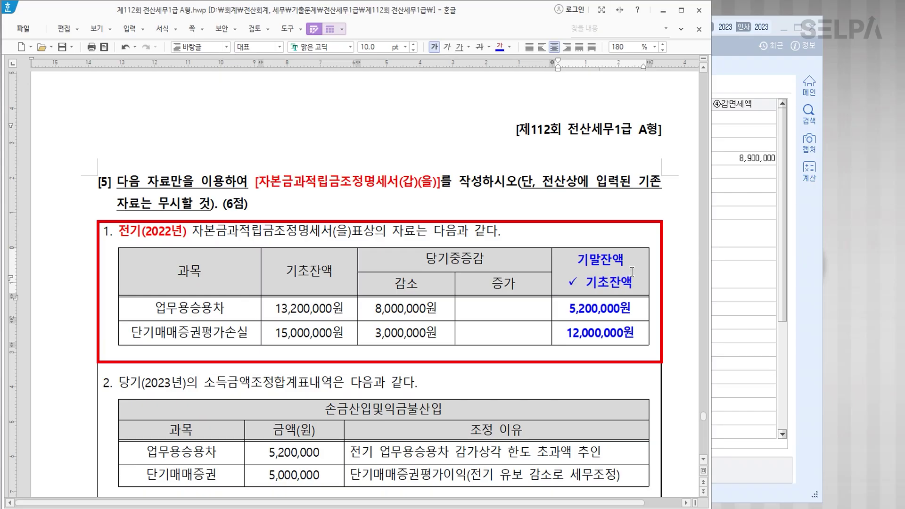
pyautogui.click(580, 368)
pyautogui.scroll(-3, 607, 338)
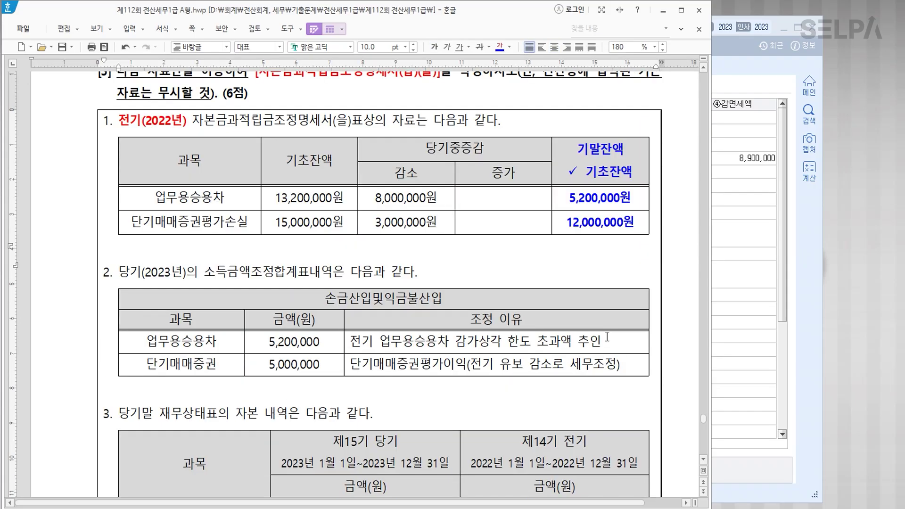
# Colour item 2's heading blue, make the 감가상각 한도초과액 추인 reason bold blue, and append '> 감소'.
pyautogui.moveTo(119, 272); pyautogui.dragTo(333, 273)
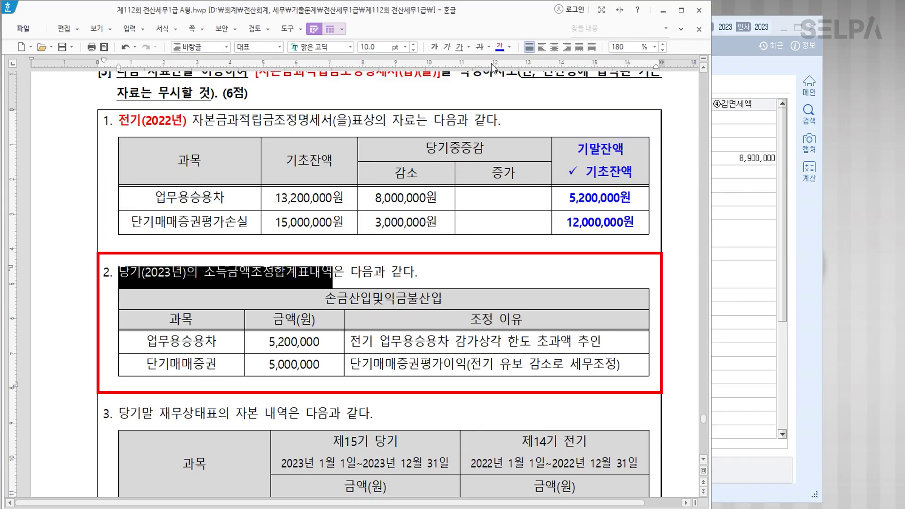
pyautogui.click(500, 49)
pyautogui.moveTo(268, 342); pyautogui.dragTo(321, 343)
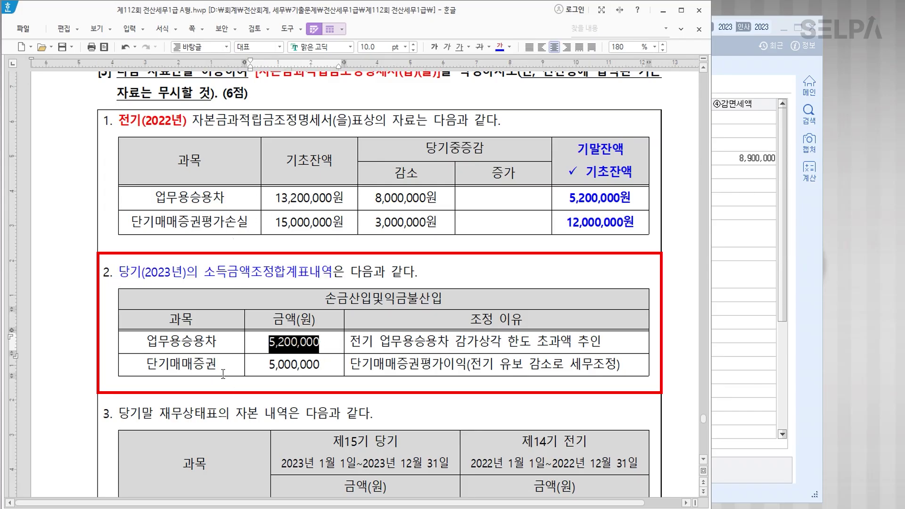
pyautogui.moveTo(269, 366); pyautogui.dragTo(327, 369)
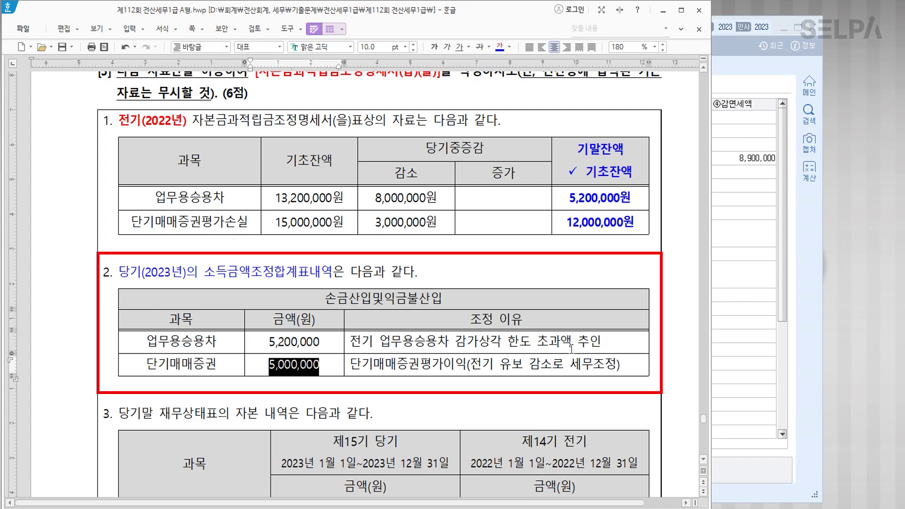
pyautogui.moveTo(456, 341); pyautogui.dragTo(611, 340)
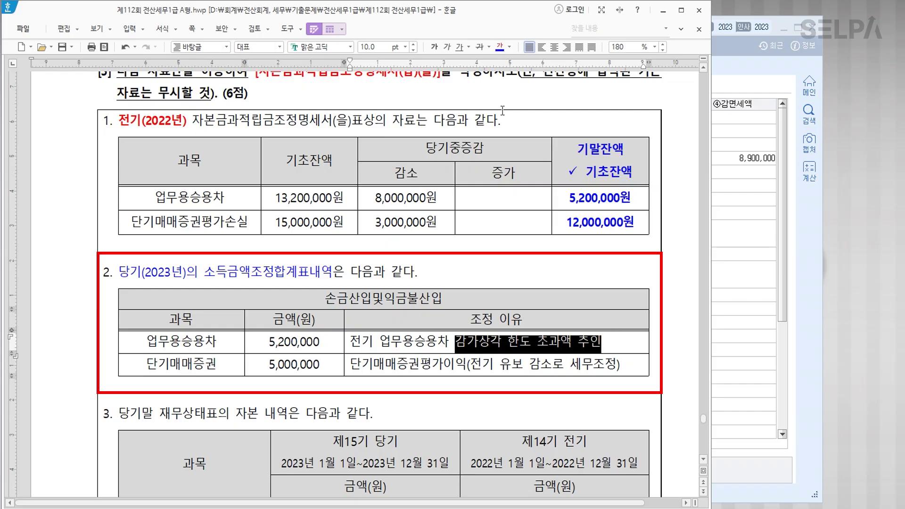
pyautogui.click(500, 46)
pyautogui.click(434, 47)
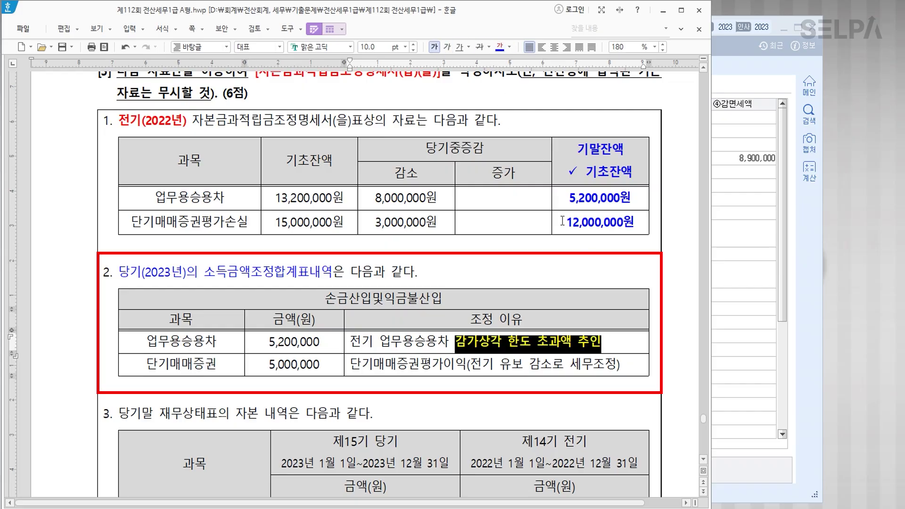
pyautogui.click(618, 346)
pyautogui.write('> 감소')
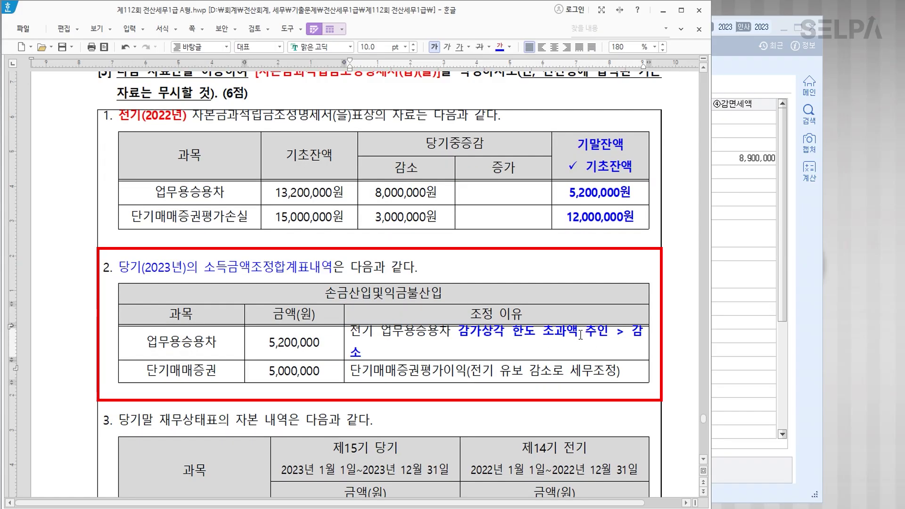
# Remove the space in 한도 초과액 and add a blue bold '> 감소' to the 단기매매증권 reason.
pyautogui.click(543, 330)
pyautogui.press('BackSpace')
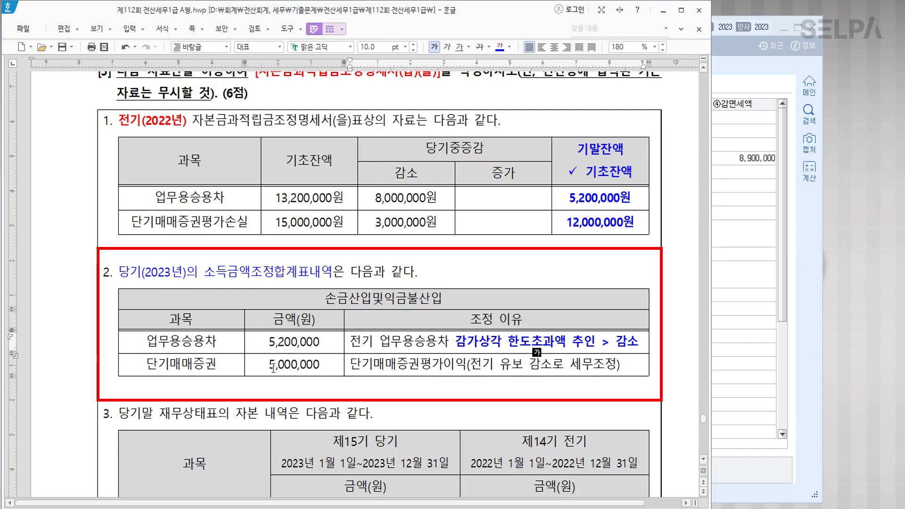
pyautogui.click(446, 368)
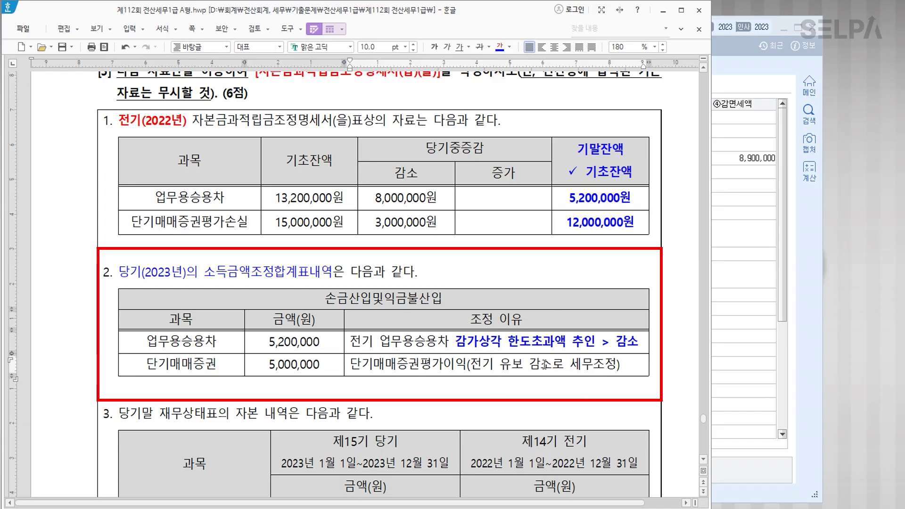
pyautogui.click(638, 365)
pyautogui.write('> 감ㅅ')
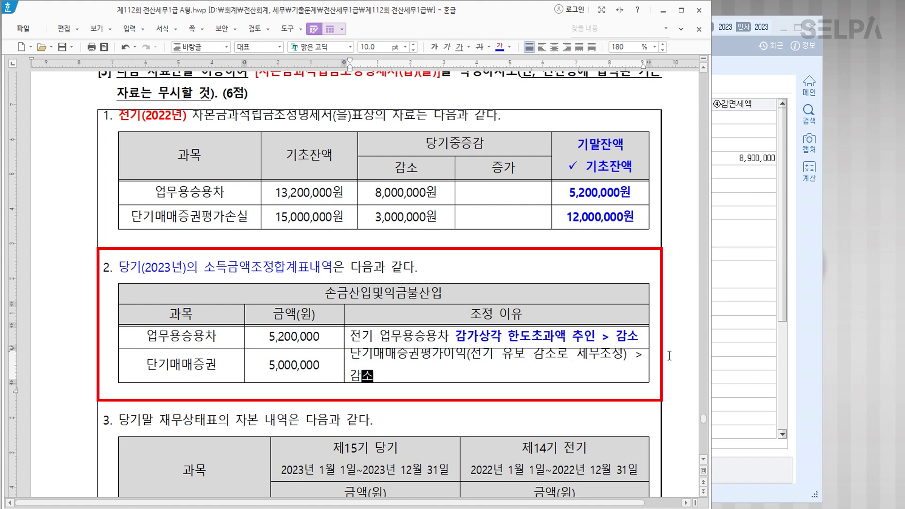
pyautogui.moveTo(496, 365); pyautogui.dragTo(547, 388)
pyautogui.hotkey('shift', 'Left')
pyautogui.hotkey('shift', 'Left')
pyautogui.hotkey('shift', 'Left')
pyautogui.hotkey('shift', 'Left')
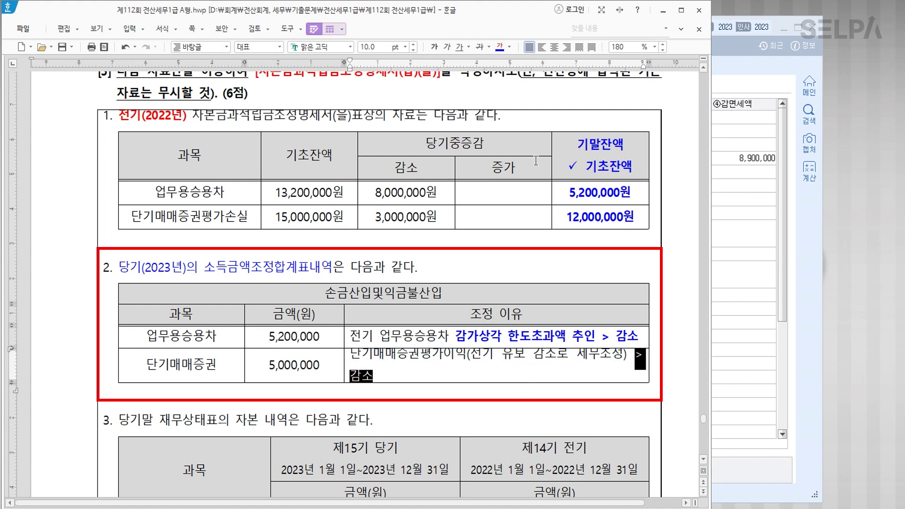
pyautogui.click(499, 47)
pyautogui.click(469, 361)
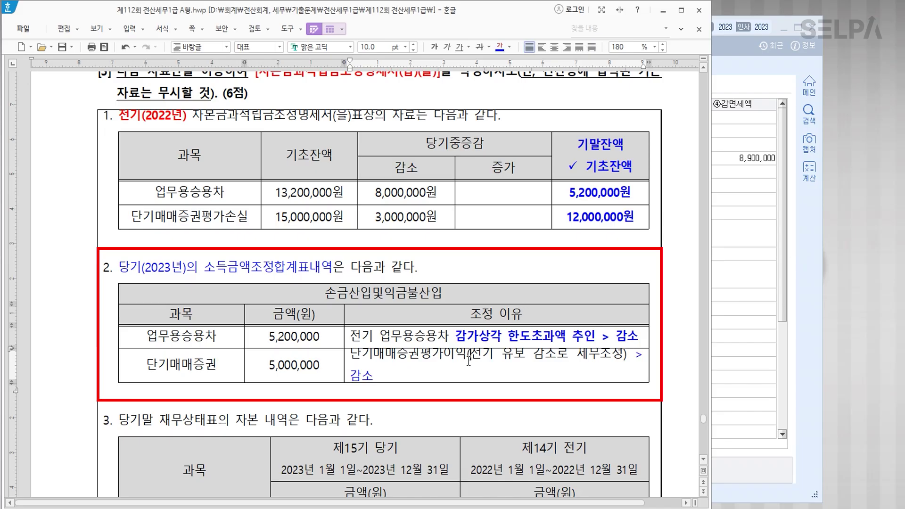
pyautogui.scroll(2, 474, 355)
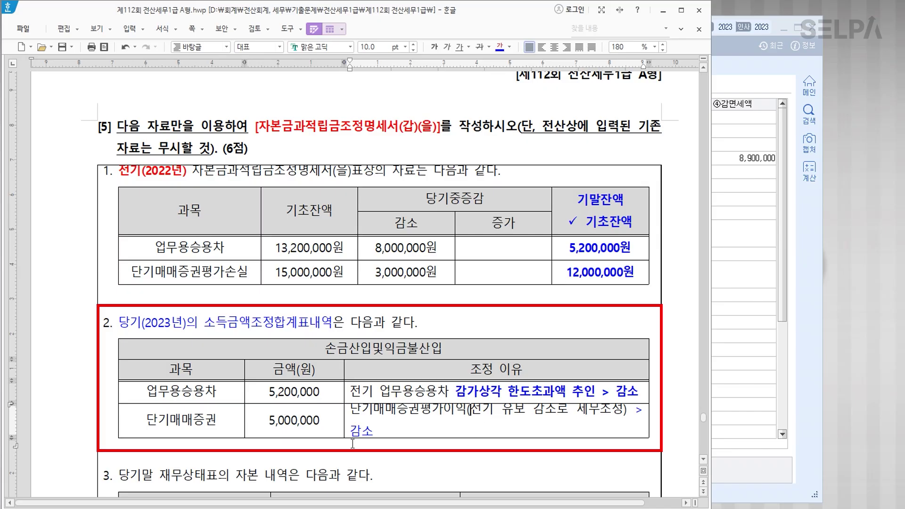
pyautogui.moveTo(635, 412); pyautogui.dragTo(374, 433)
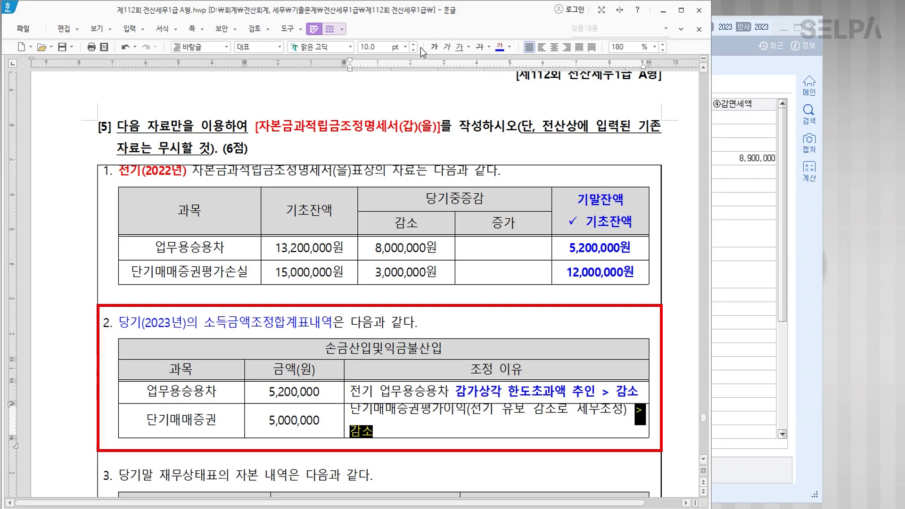
pyautogui.click(439, 50)
pyautogui.scroll(-4, 345, 326)
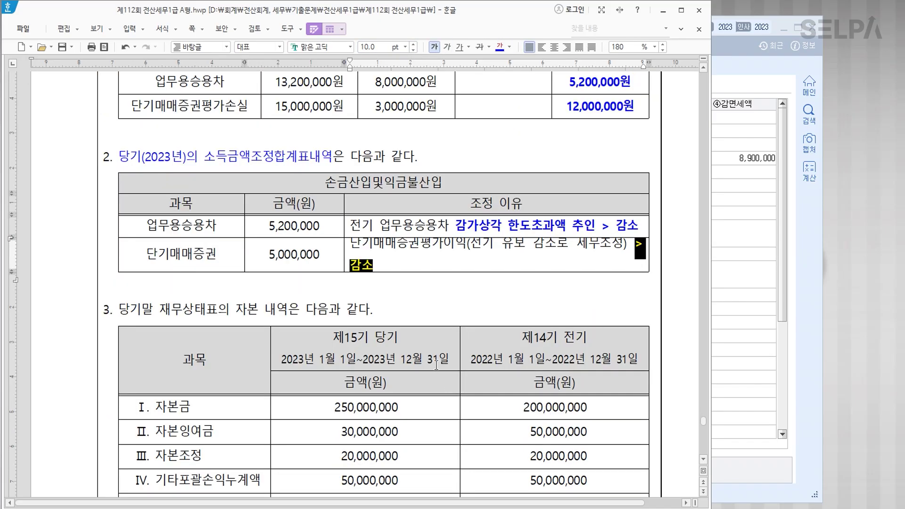
# Make the 제14기 전기 column bold blue and mark its header '>> 기초'.
pyautogui.scroll(-4, 345, 326)
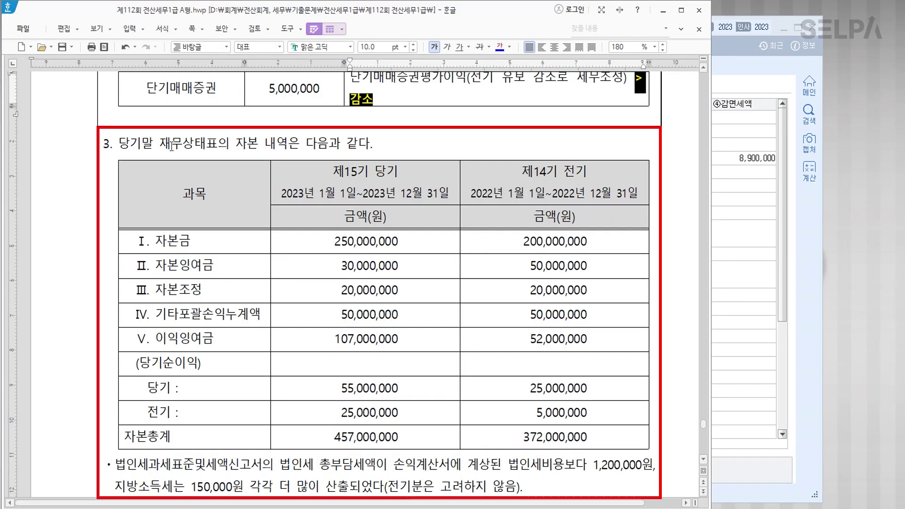
pyautogui.moveTo(575, 203); pyautogui.dragTo(566, 433)
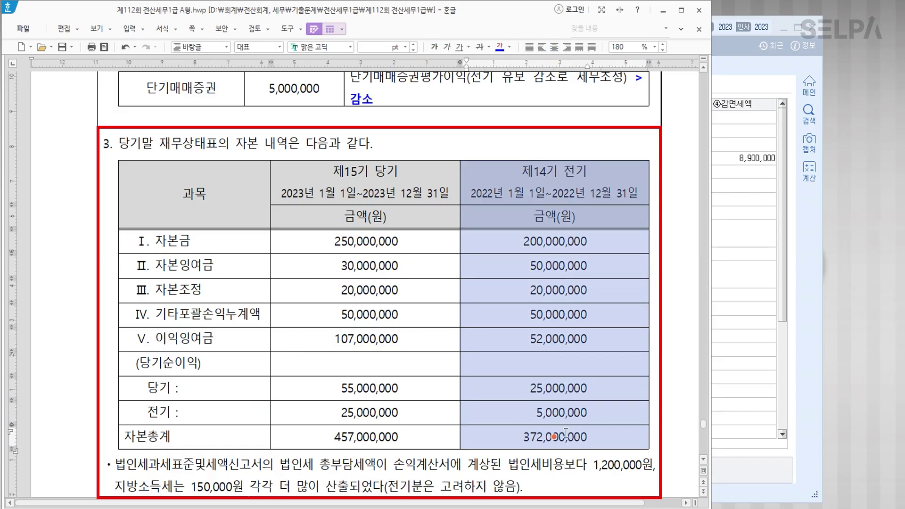
pyautogui.click(500, 46)
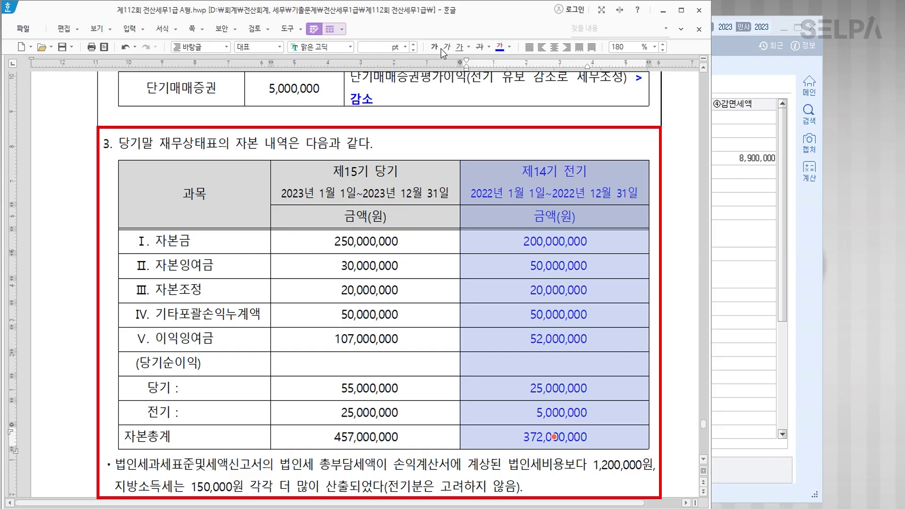
pyautogui.click(435, 48)
pyautogui.click(599, 172)
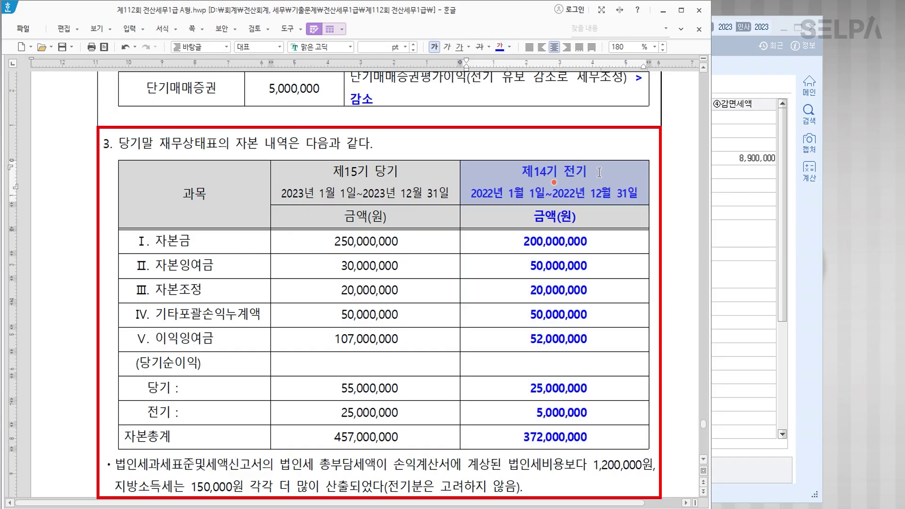
pyautogui.write('>> 기초')
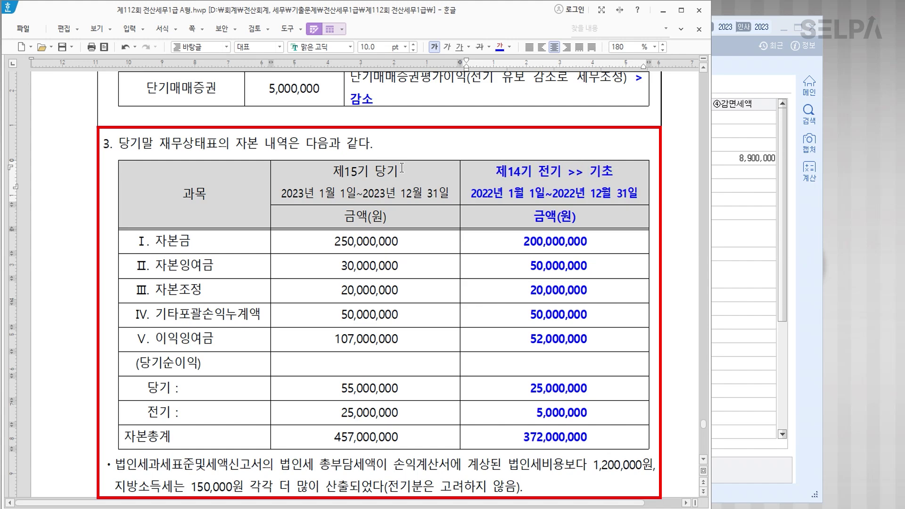
# Colour the 제15기 당기 column blue and add a red bold '+ -' after its header.
pyautogui.moveTo(379, 168); pyautogui.dragTo(368, 437)
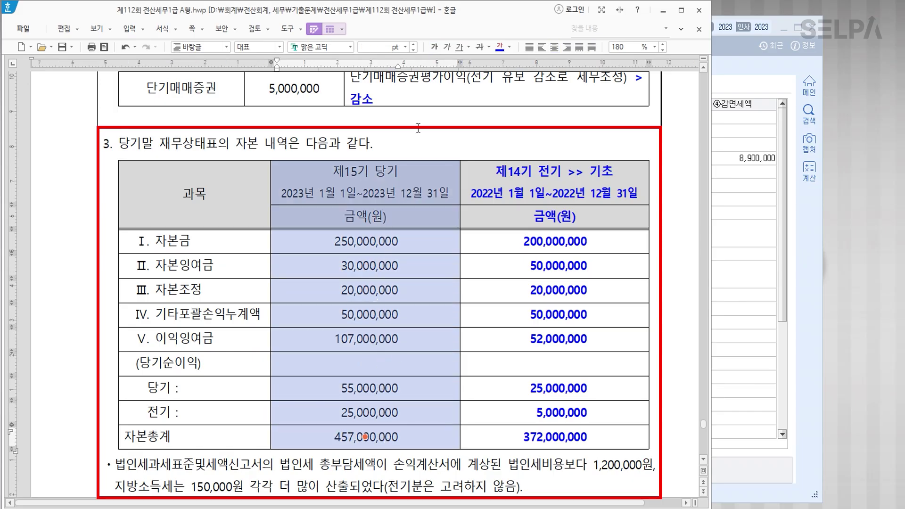
pyautogui.click(500, 47)
pyautogui.press('Escape')
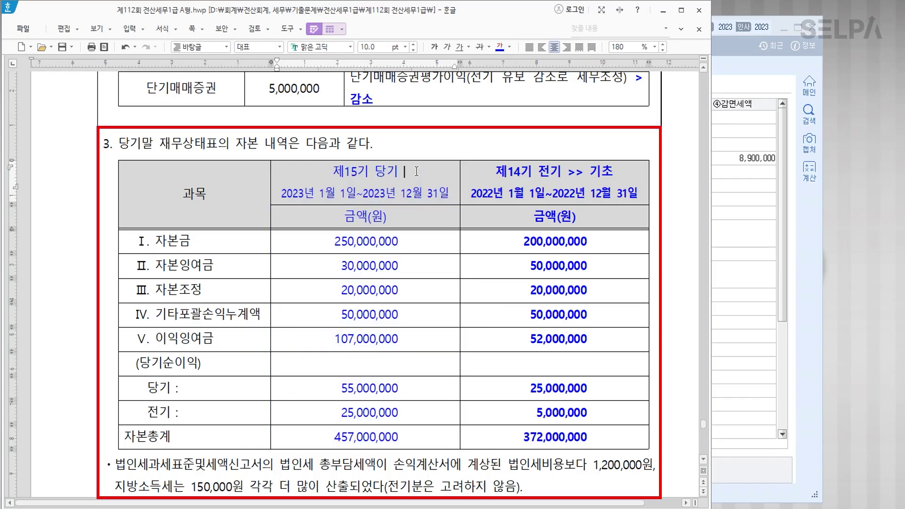
pyautogui.write('+')
pyautogui.write('ㄱ')
pyautogui.write('-')
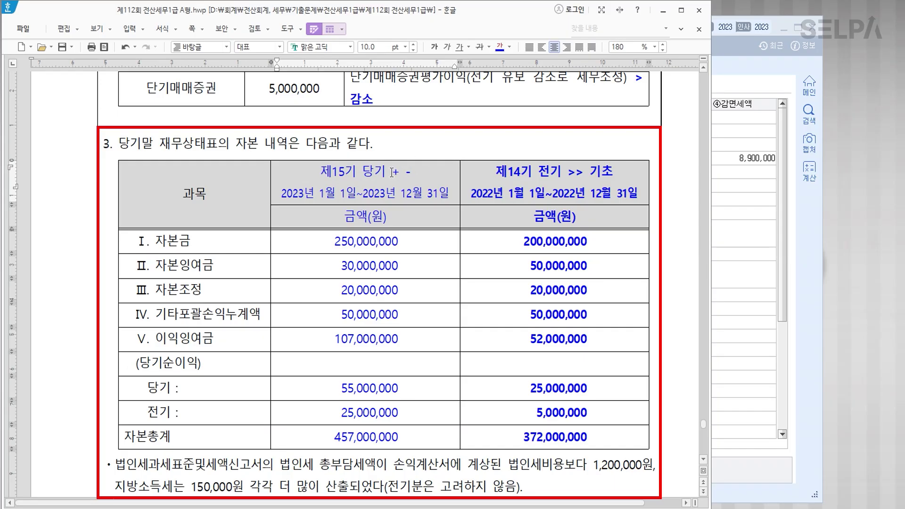
pyautogui.moveTo(393, 175); pyautogui.dragTo(418, 175)
pyautogui.click(435, 46)
pyautogui.click(510, 47)
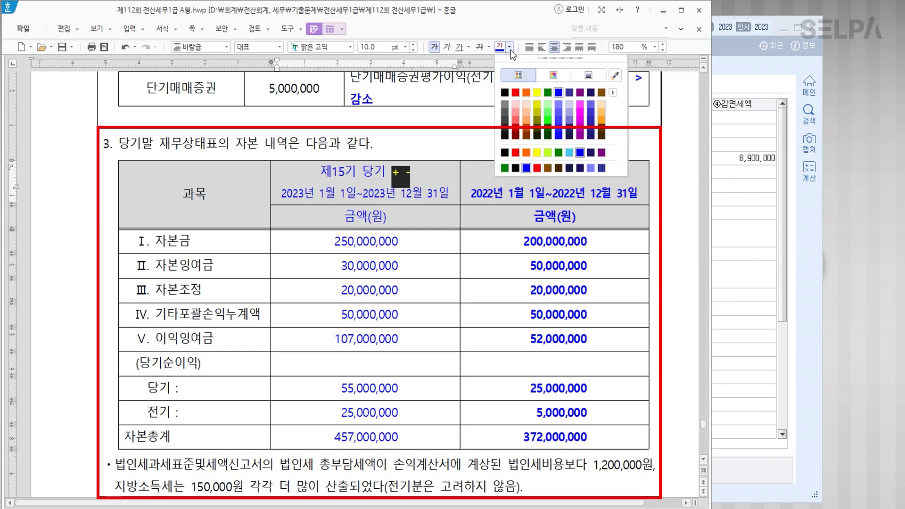
pyautogui.click(516, 93)
pyautogui.click(435, 298)
# Note '> 50,000,000' beside the 250,000,000 current-year capital amount.
pyautogui.scroll(-1, 436, 298)
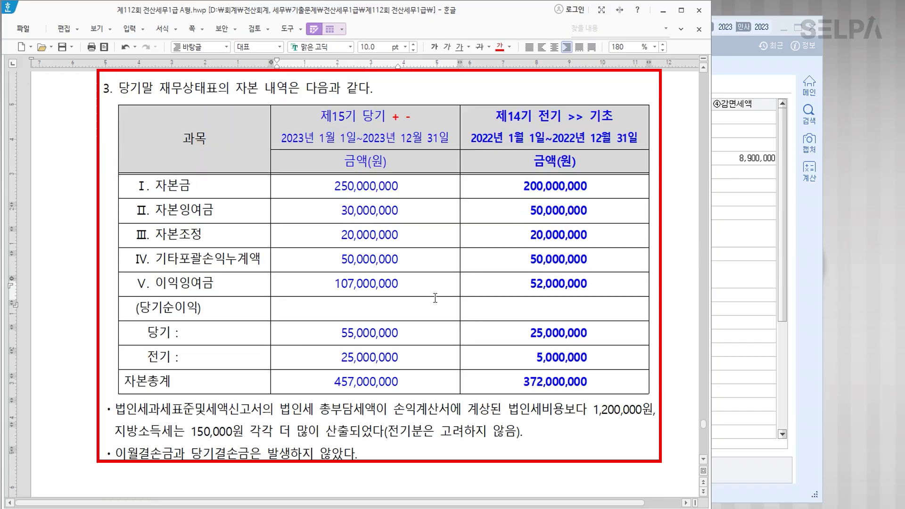
pyautogui.moveTo(523, 187); pyautogui.dragTo(590, 186)
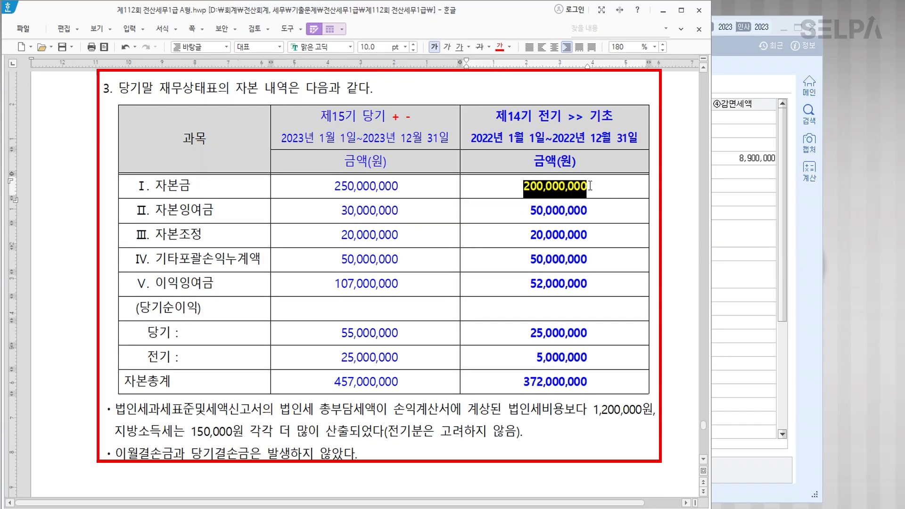
pyautogui.moveTo(330, 186); pyautogui.dragTo(405, 185)
pyautogui.click(418, 191)
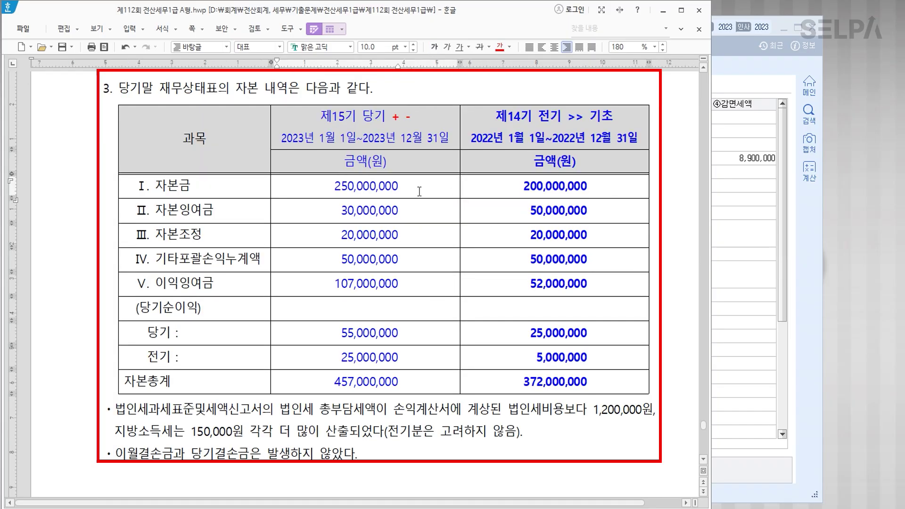
pyautogui.write('>')
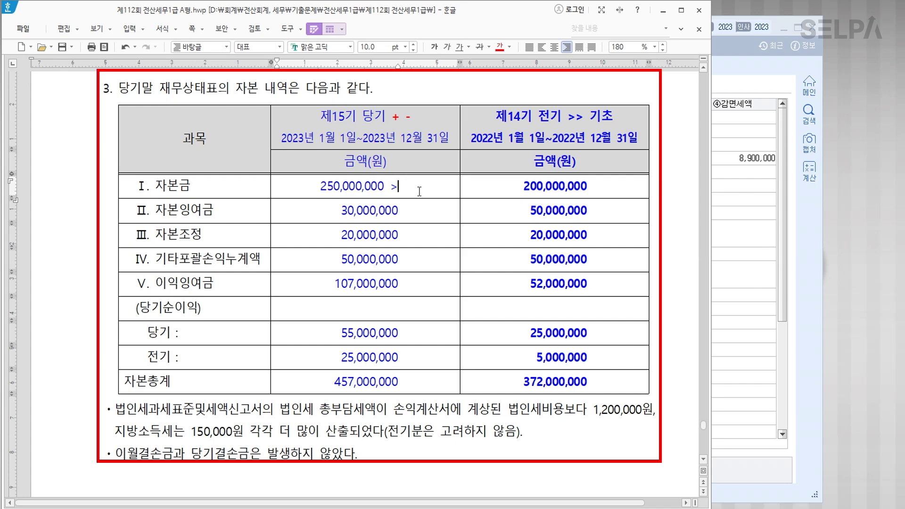
pyautogui.hotkey('ctrl', 'u')
pyautogui.write('5 0 ,')
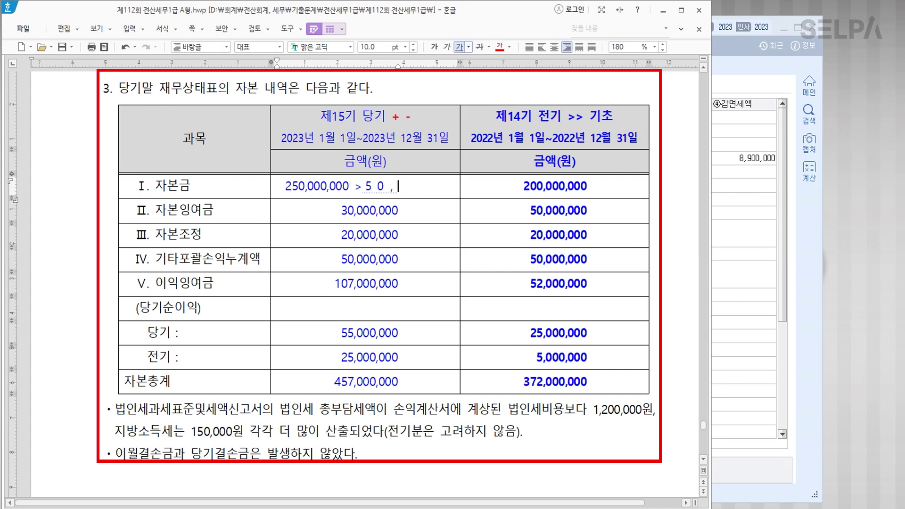
pyautogui.press('BackSpace')
pyautogui.press('BackSpace')
pyautogui.press('BackSpace')
pyautogui.press('BackSpace')
pyautogui.press('BackSpace')
pyautogui.press('BackSpace')
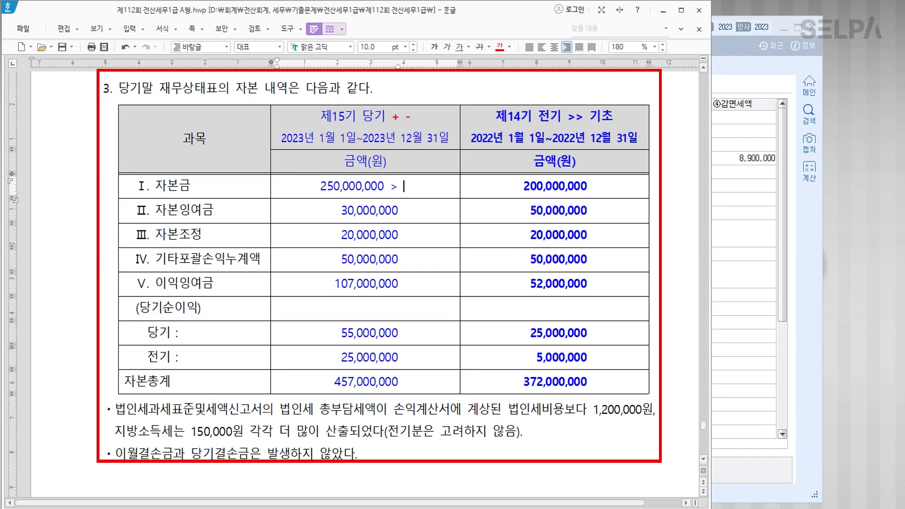
pyautogui.write('50,000,0')
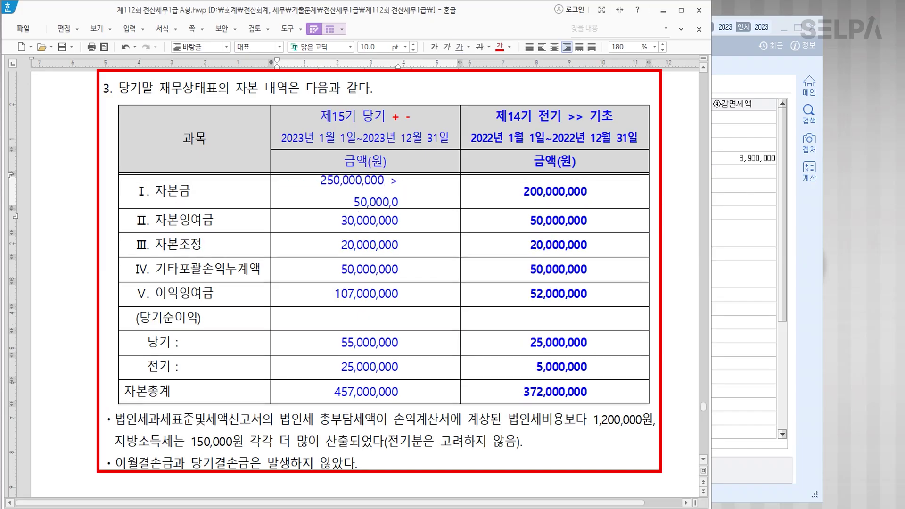
pyautogui.write('00')
pyautogui.click(384, 221)
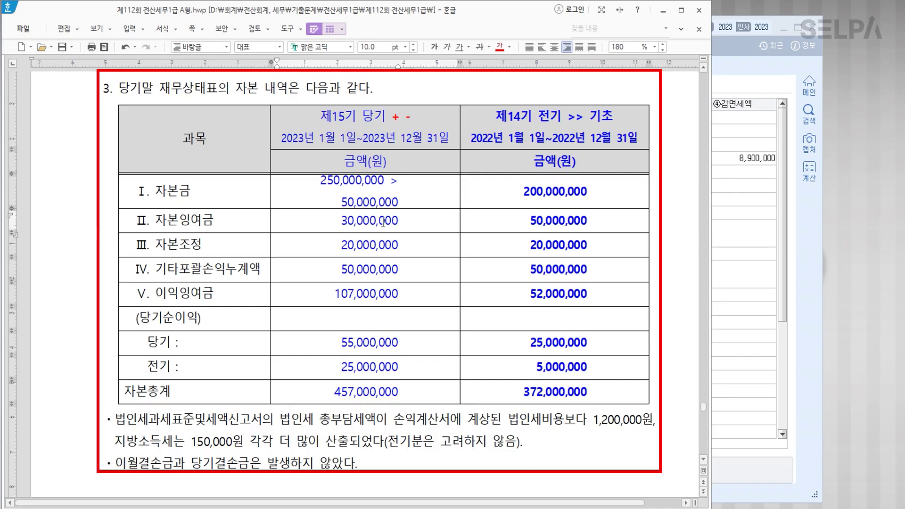
pyautogui.click(403, 226)
pyautogui.scroll(-2, 397, 341)
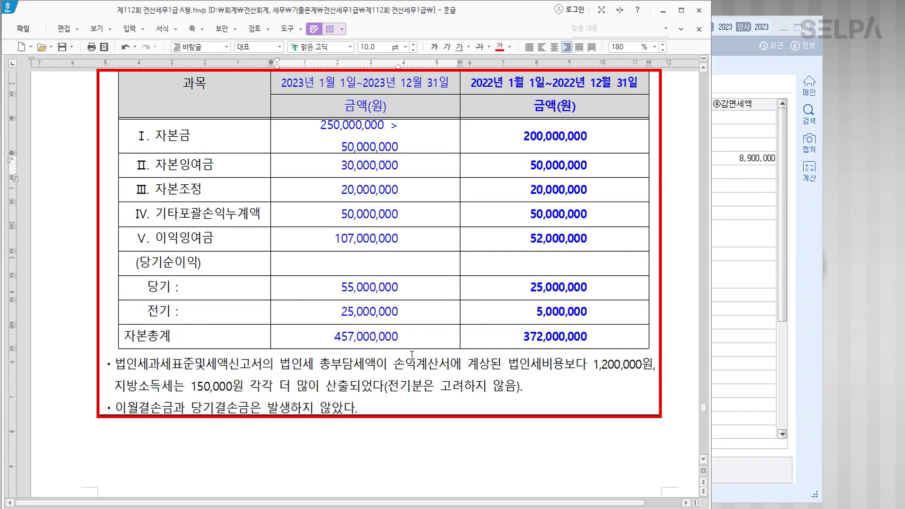
pyautogui.click(616, 371)
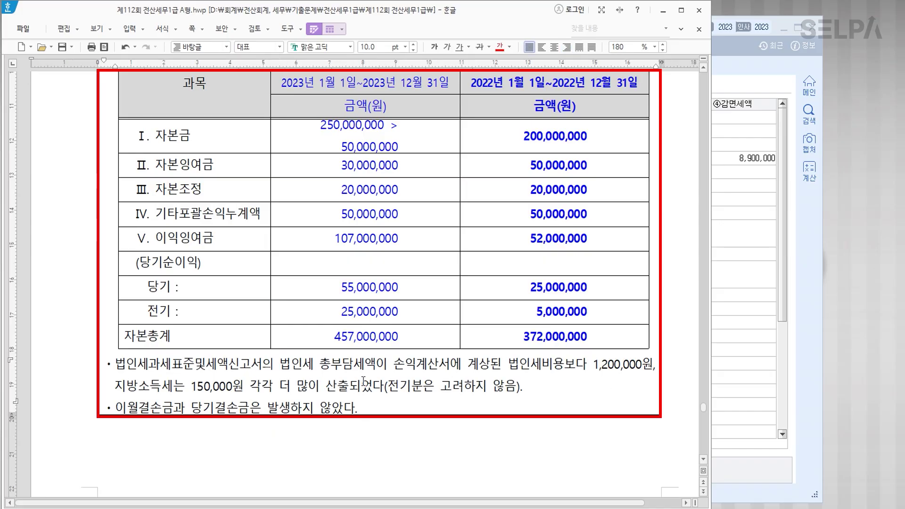
pyautogui.scroll(8, 369, 388)
pyautogui.hotkey('alt', 'Tab')
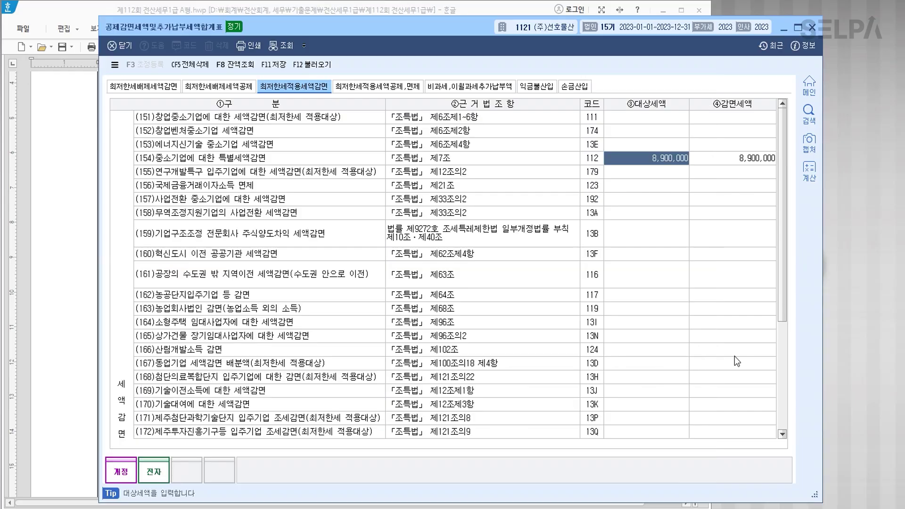
# Replace the tax-credit summary with 법인조정 II's 자본금과적립금조정명세서.
pyautogui.click(812, 28)
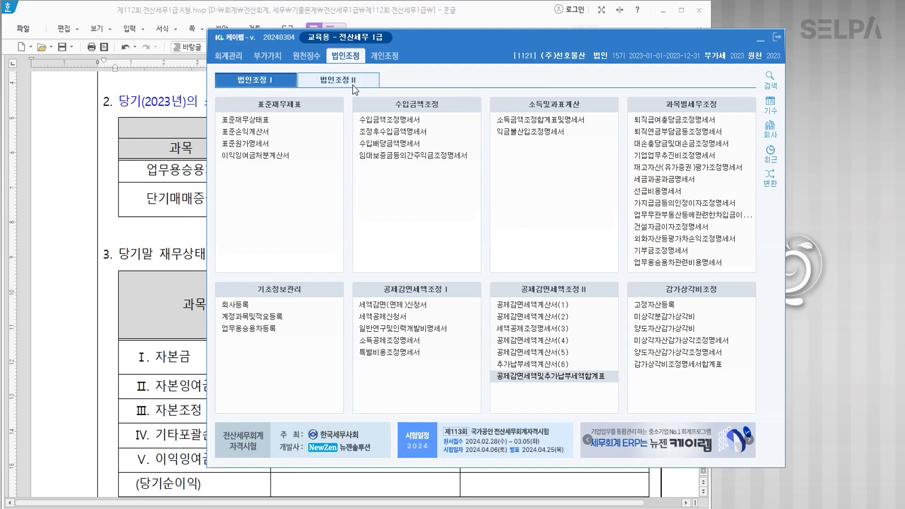
pyautogui.click(330, 80)
pyautogui.click(537, 138)
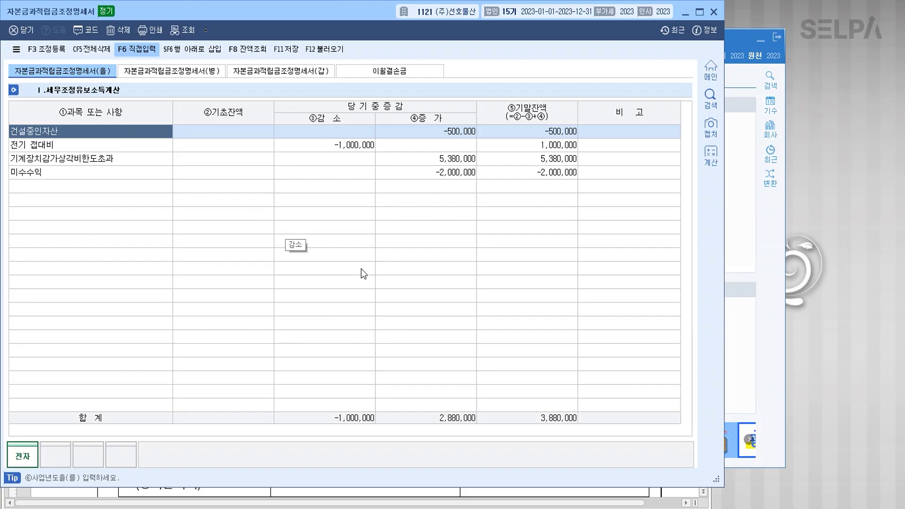
# Make problem [5]'s note '단, 전산상에 입력된 기존 자료는 무시할 것' red.
pyautogui.hotkey('alt', 'Tab')
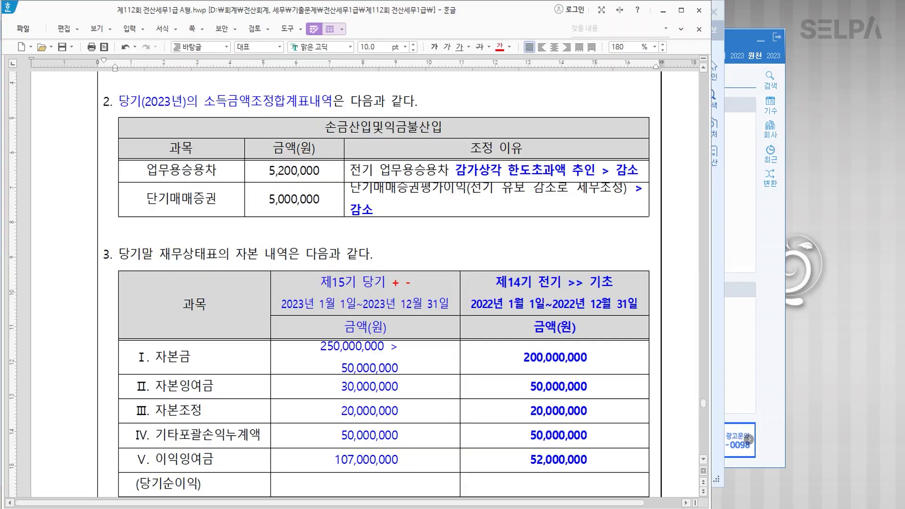
pyautogui.scroll(10, 464, 373)
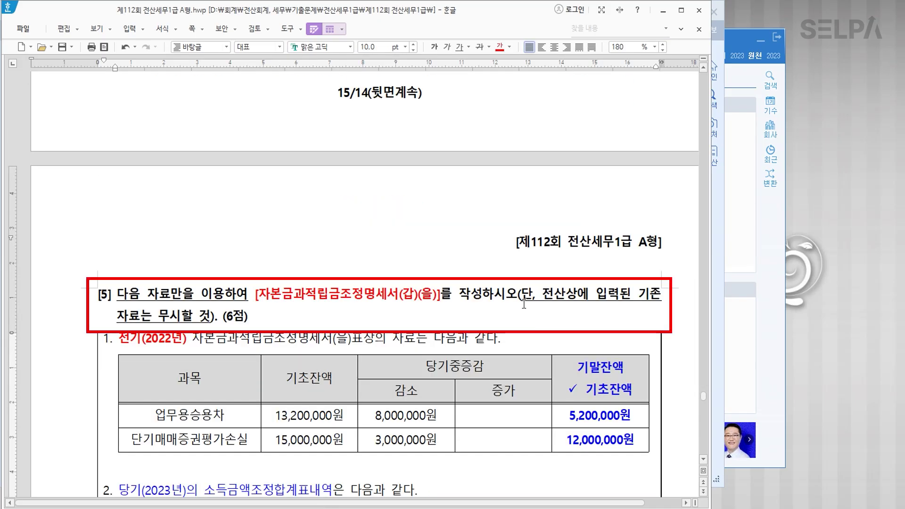
pyautogui.click(524, 296)
pyautogui.moveTo(522, 296); pyautogui.dragTo(221, 317)
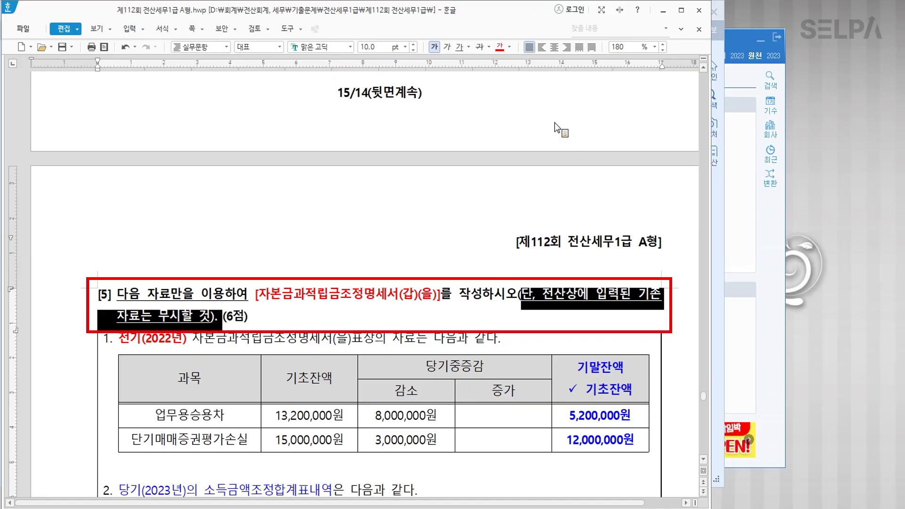
pyautogui.click(499, 47)
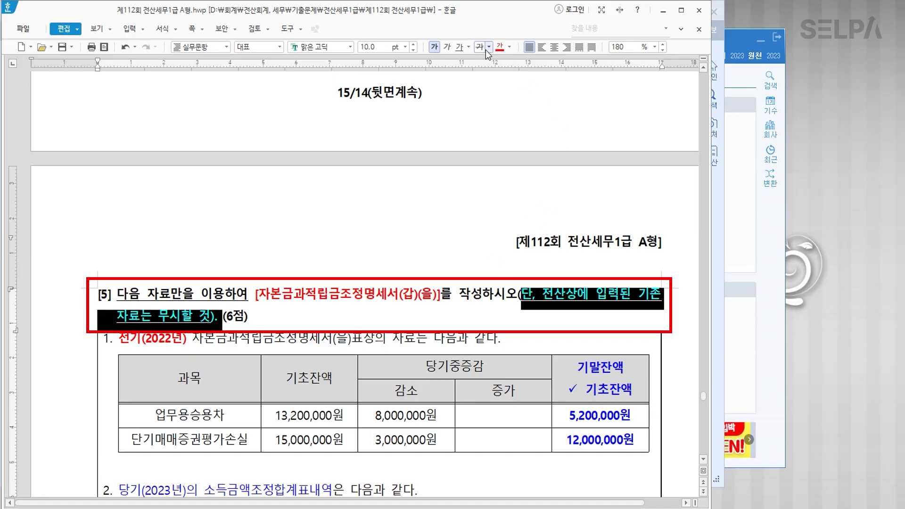
pyautogui.click(357, 320)
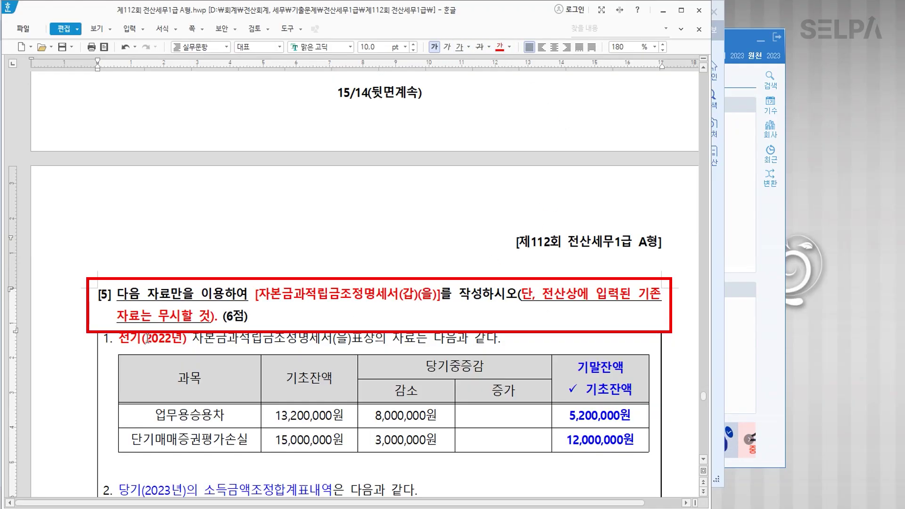
pyautogui.click(718, 446)
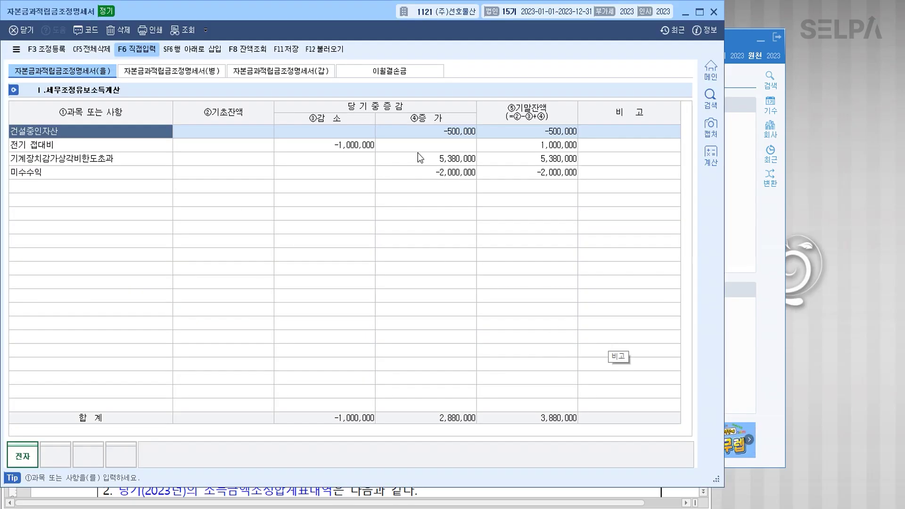
# Delete all existing rows from the (을) statement with 전체삭제.
pyautogui.click(92, 50)
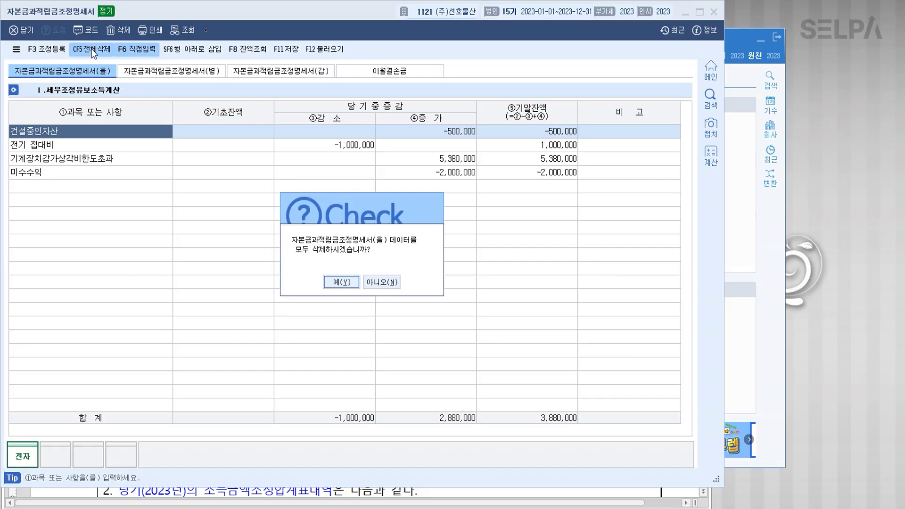
pyautogui.click(343, 282)
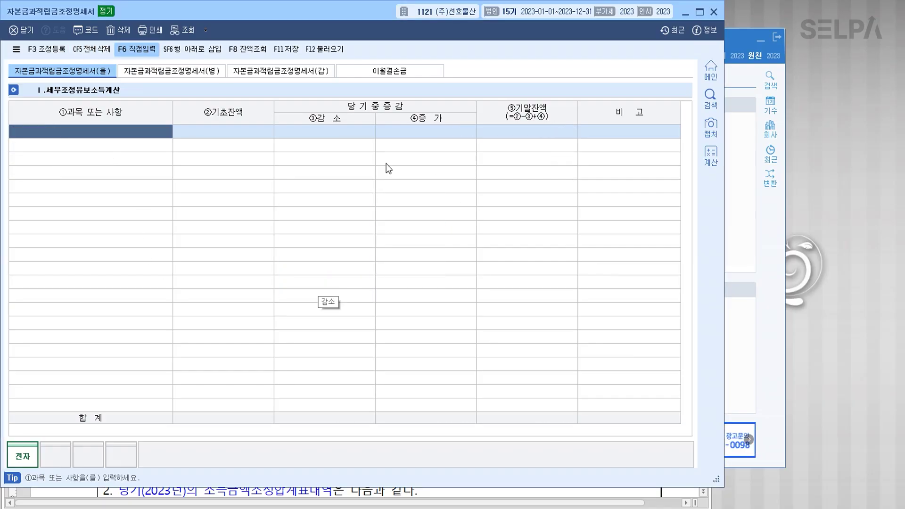
pyautogui.click(203, 73)
# Clear all amounts on the (갑) sheet, then return to the empty (을) sheet.
pyautogui.click(282, 73)
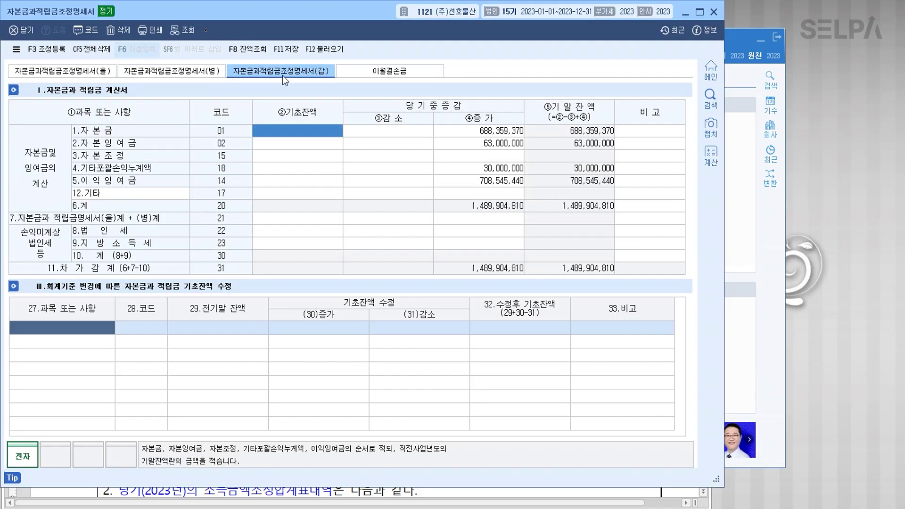
pyautogui.click(87, 51)
pyautogui.click(342, 282)
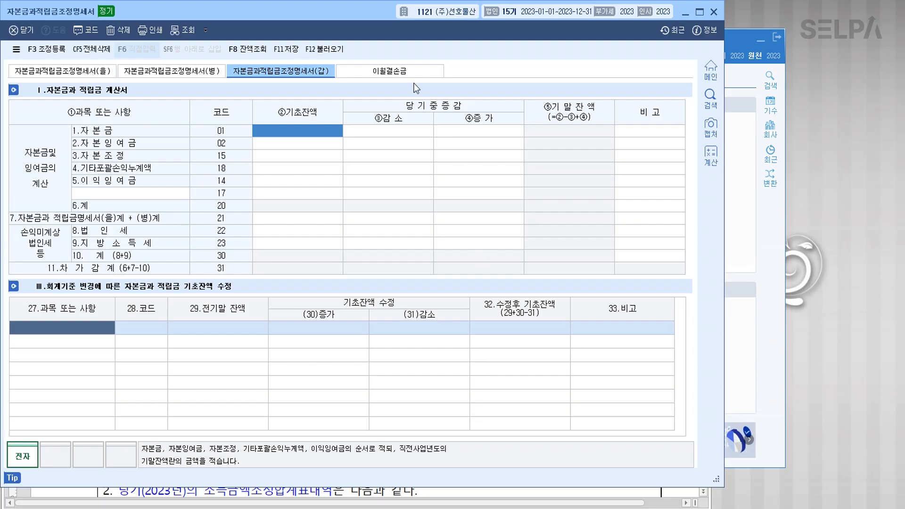
pyautogui.click(389, 71)
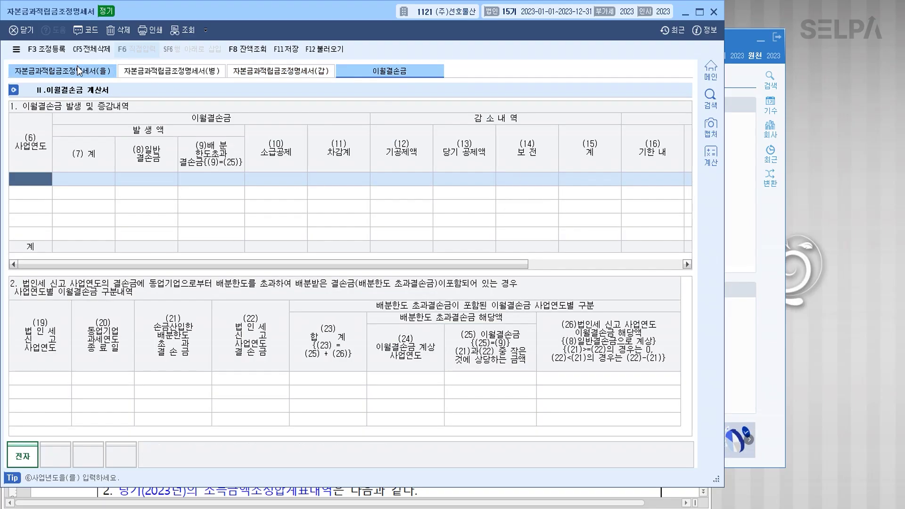
pyautogui.click(77, 69)
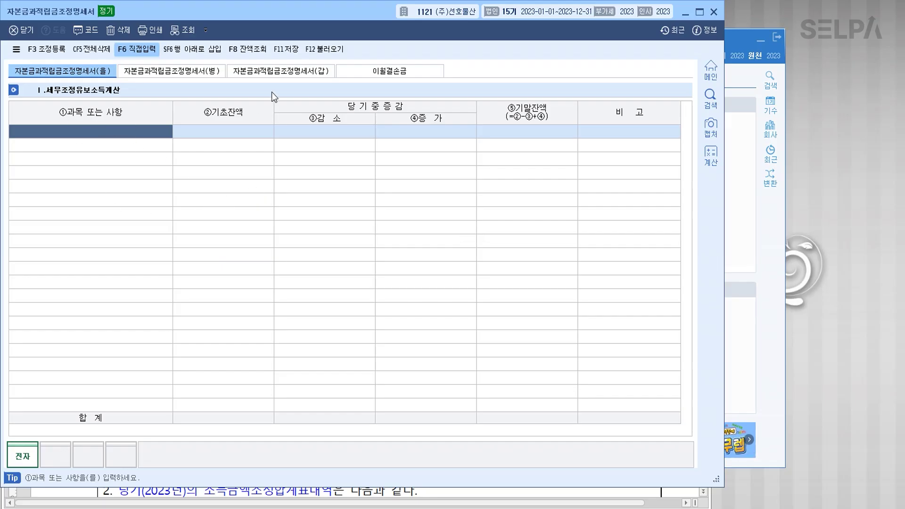
pyautogui.moveTo(332, 10); pyautogui.dragTo(407, 228)
pyautogui.scroll(-6, 398, 188)
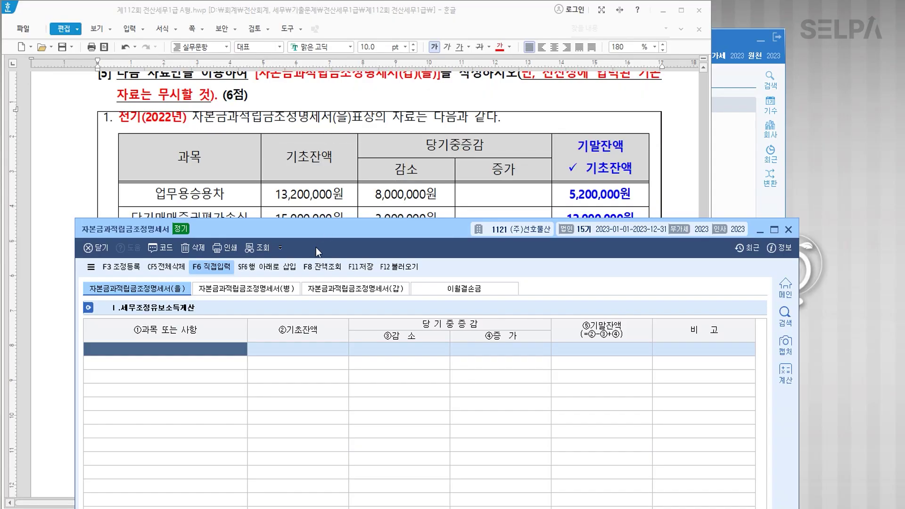
# Enter 업무용승용차 with a 5,200,000 and 단기매매증권평가손실 with a 12,000,000 opening balance.
pyautogui.scroll(-3, 246, 192)
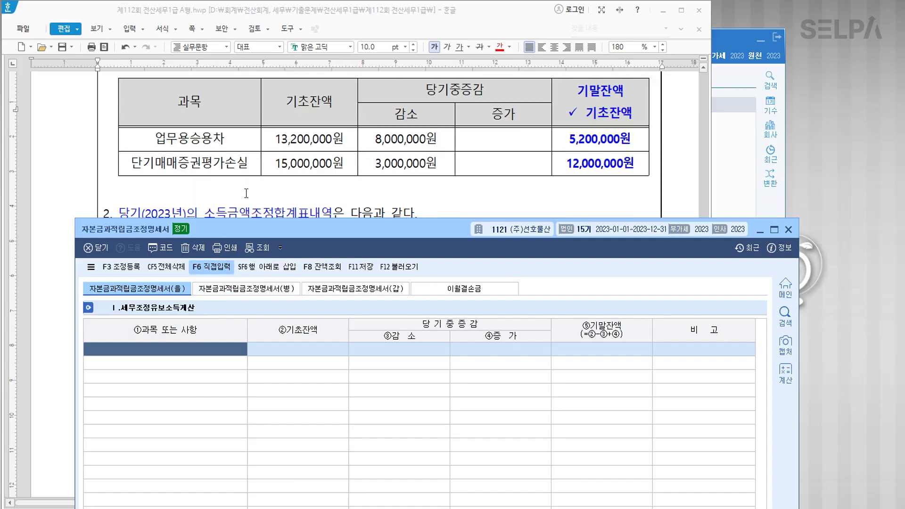
pyautogui.click(163, 353)
pyautogui.write('업무용ㅅ')
pyautogui.write('승용차')
pyautogui.press('Return')
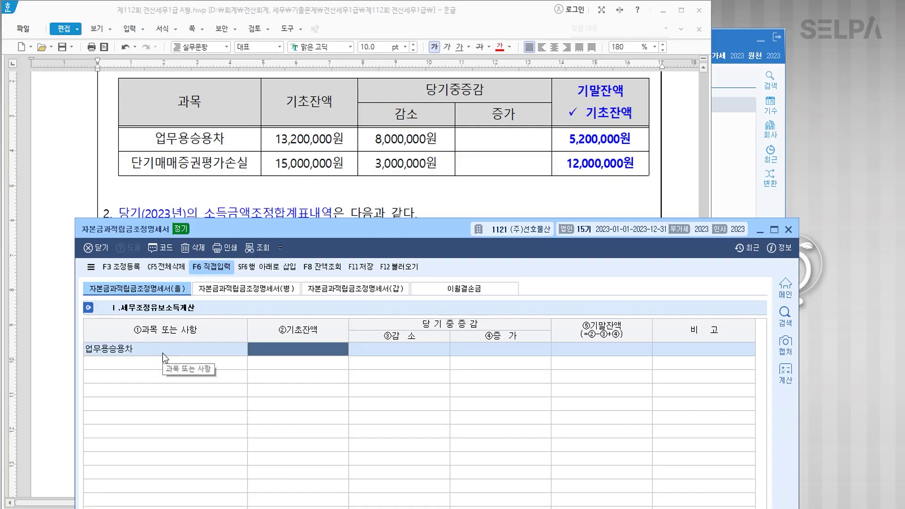
pyautogui.write('5,200,000')
pyautogui.press('Return')
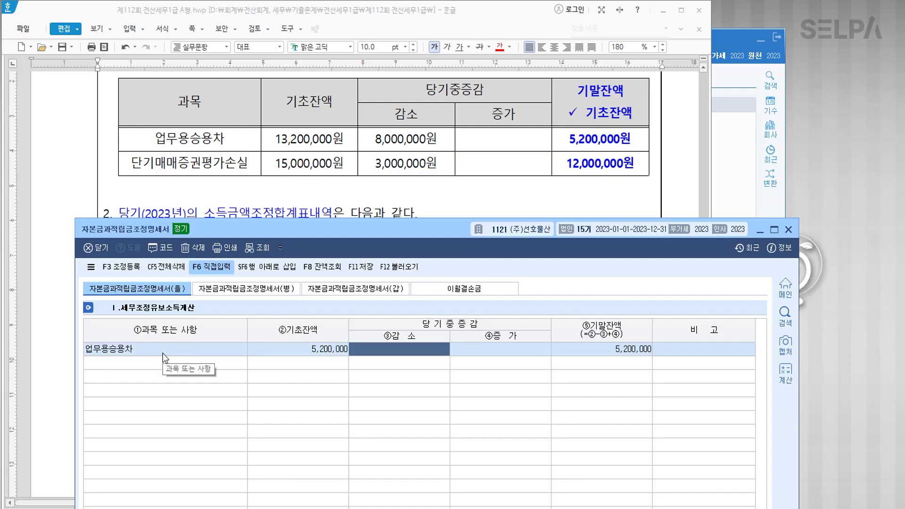
pyautogui.press('Return')
pyautogui.press('Return')
pyautogui.press('Return')
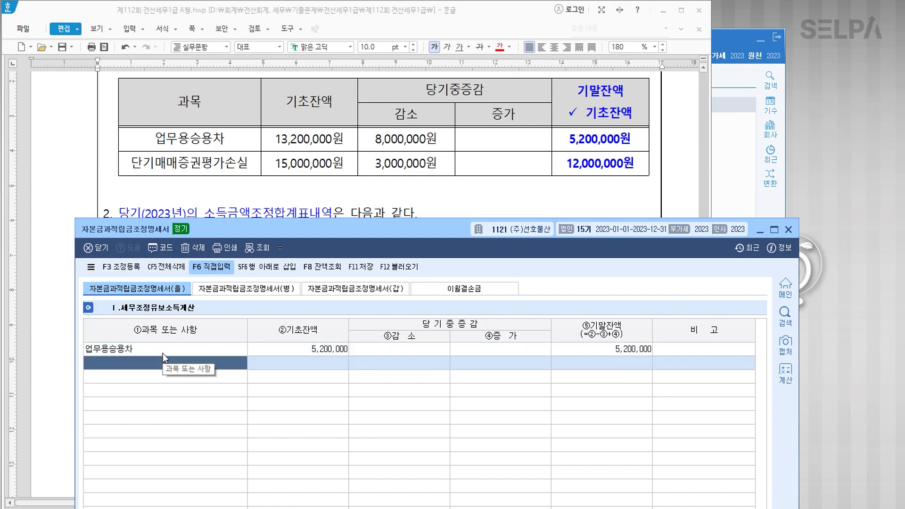
pyautogui.write('단ㄱ')
pyautogui.write('기매매증권ㅍ')
pyautogui.write('평가손실')
pyautogui.press('Return')
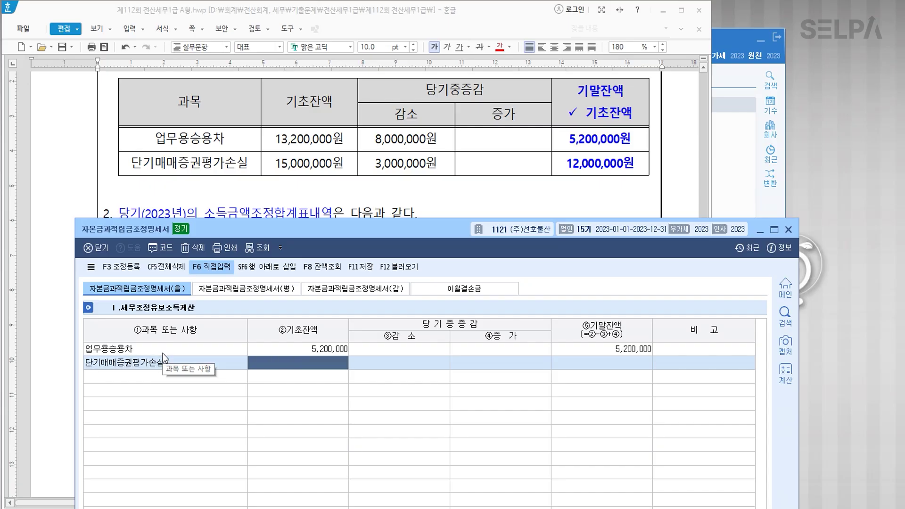
pyautogui.write('12000000')
pyautogui.press('Return')
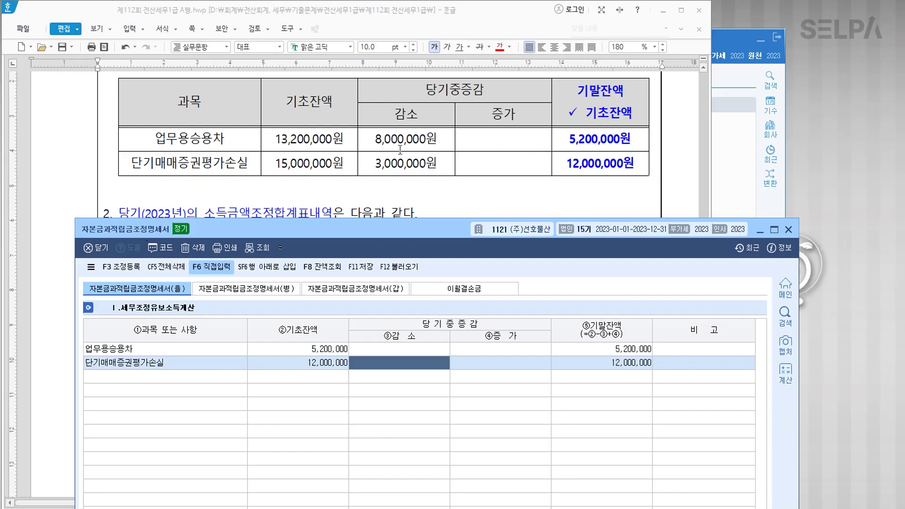
# Enter decreases of 5,200,000 for 업무용승용차 and 5,000,000 for 단기매매증권평가손실.
pyautogui.scroll(-2, 375, 155)
pyautogui.scroll(-2, 374, 158)
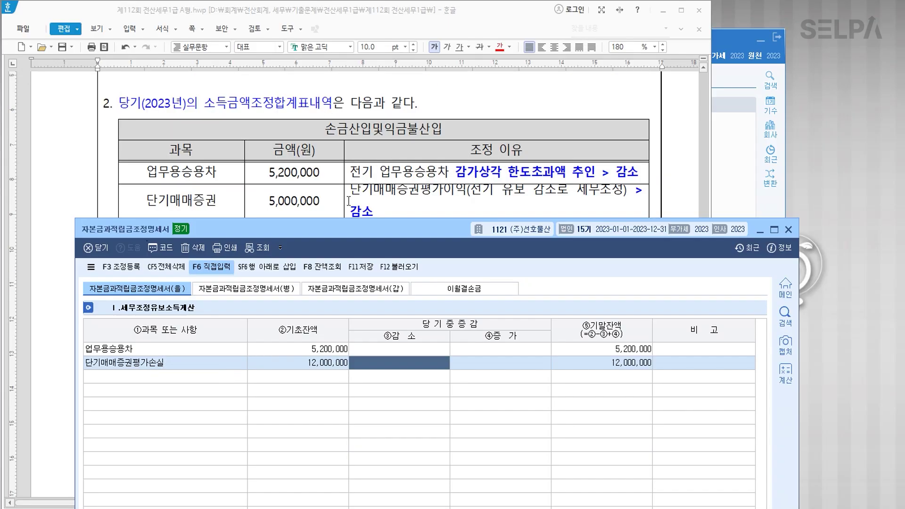
pyautogui.scroll(-2, 284, 158)
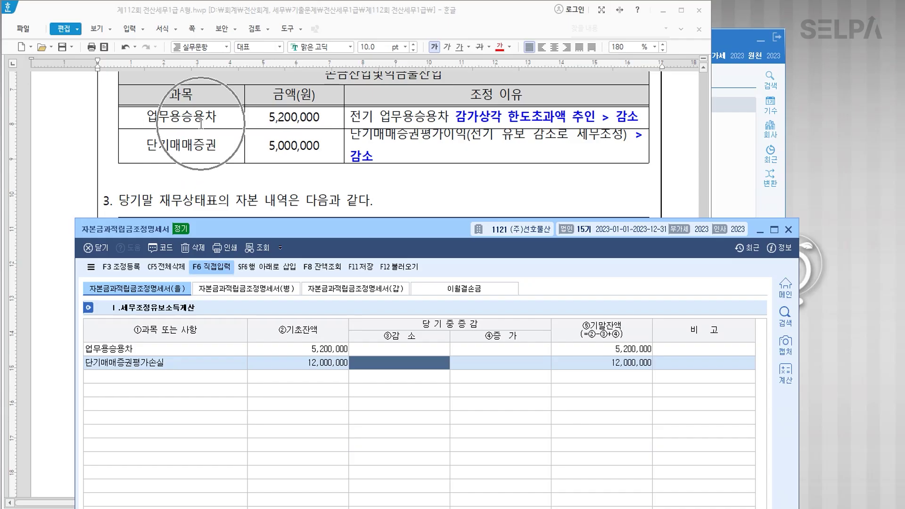
pyautogui.click(418, 352)
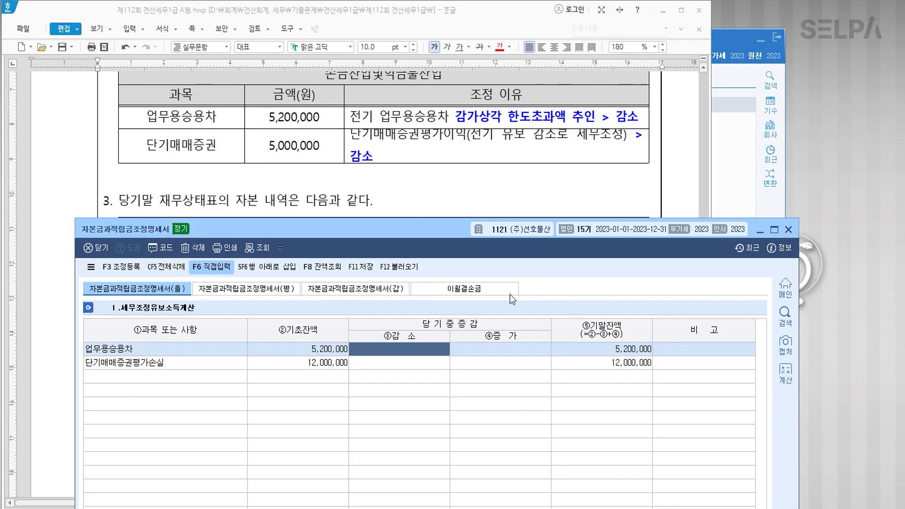
pyautogui.write('5200000')
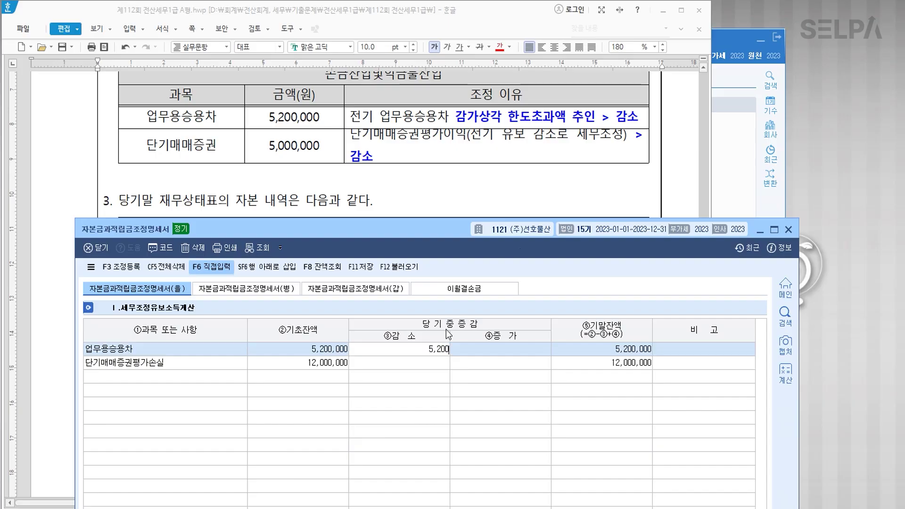
pyautogui.press('Return')
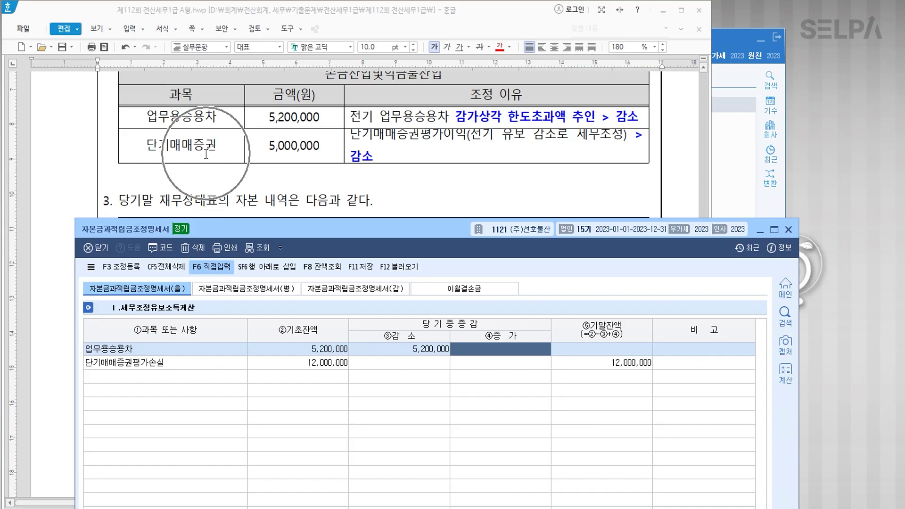
pyautogui.click(423, 362)
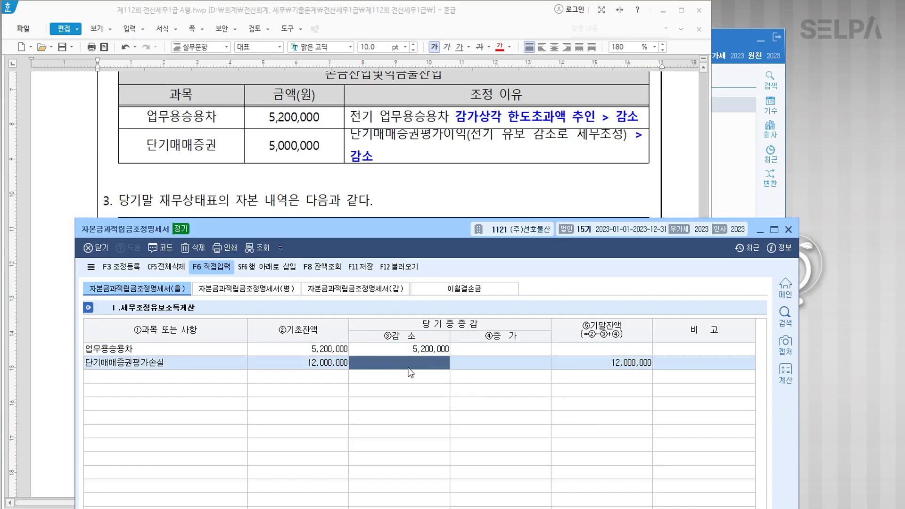
pyautogui.write('5000000')
pyautogui.press('Return')
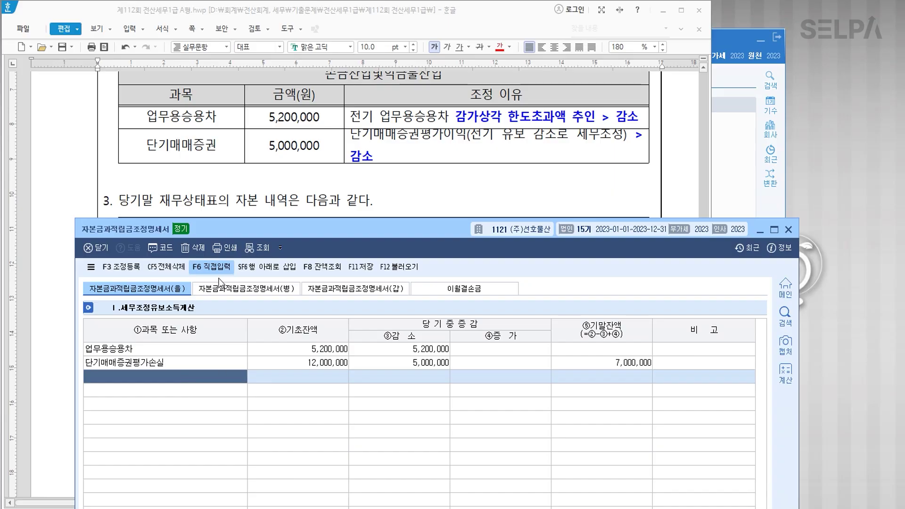
# Check that the (갑) sheet's line 21 shows the (을) totals 17,200,000, 10,200,000 and 7,000,000.
pyautogui.click(233, 290)
pyautogui.click(333, 292)
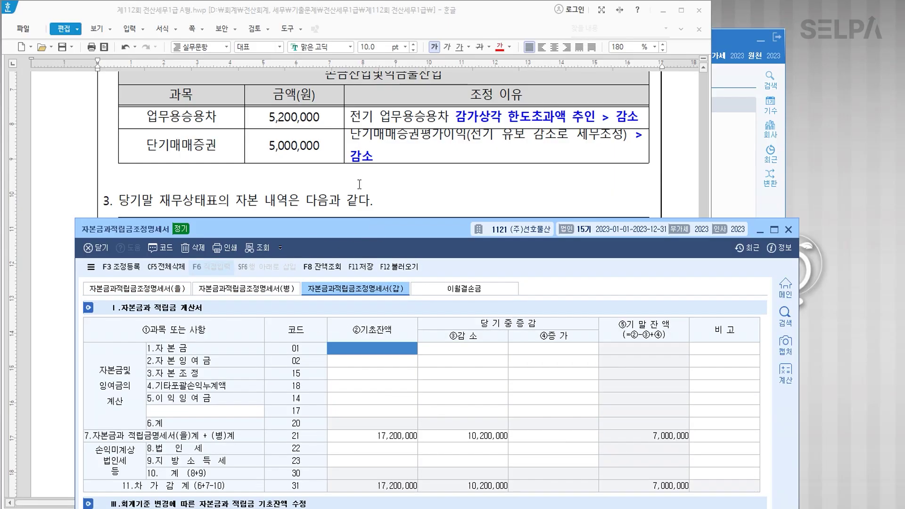
pyautogui.moveTo(385, 231); pyautogui.dragTo(389, 30)
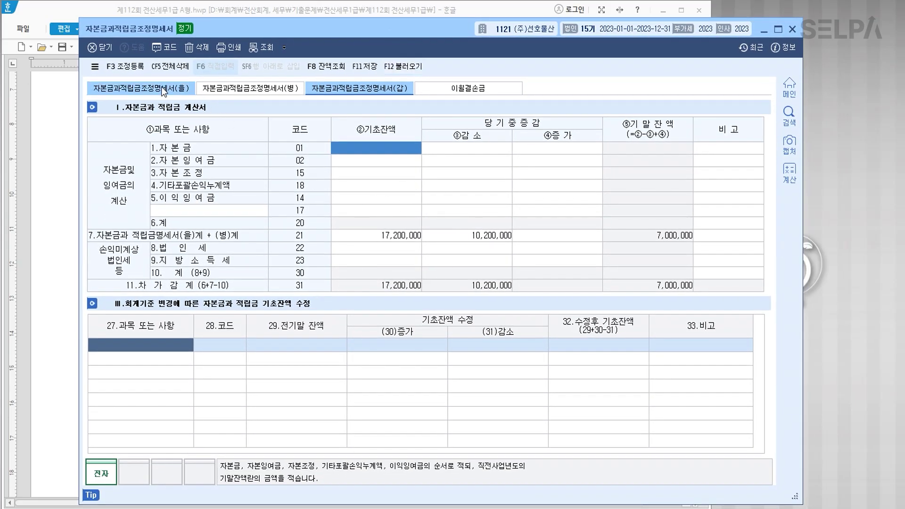
pyautogui.click(161, 88)
pyautogui.press('ctrl')
pyautogui.press('ctrl')
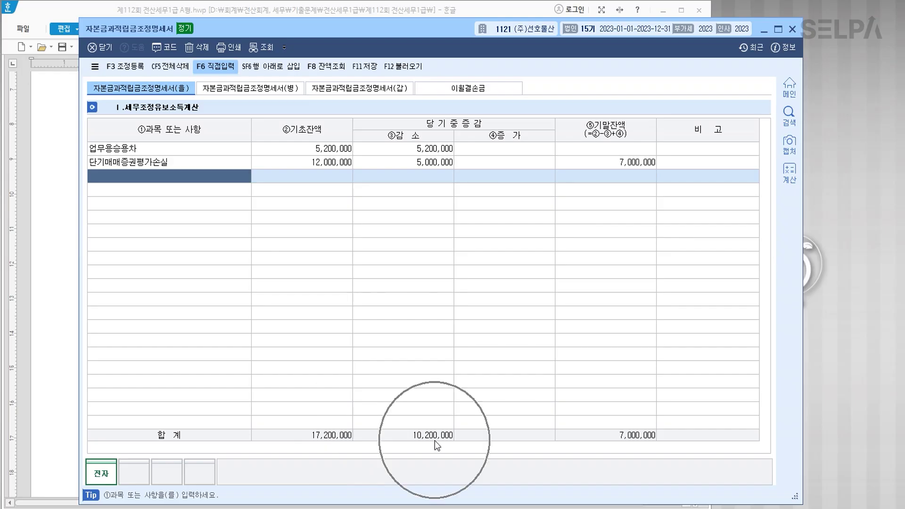
pyautogui.press('ctrl')
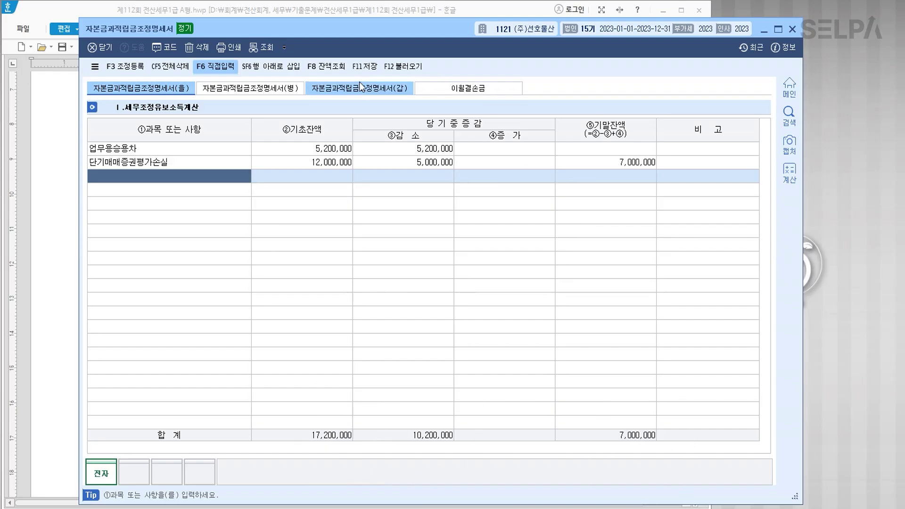
pyautogui.click(360, 88)
pyautogui.press('ctrl')
pyautogui.press('ctrl')
pyautogui.press('ctrl')
pyautogui.press('ctrl')
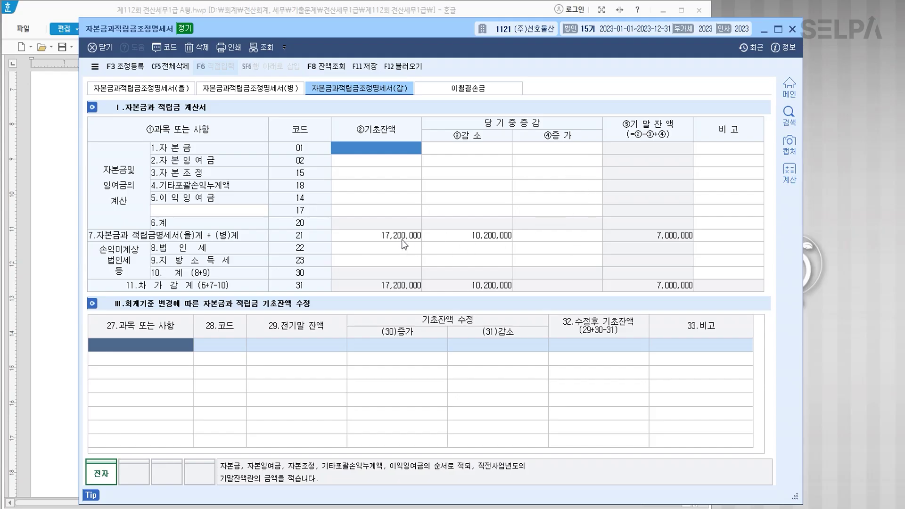
pyautogui.press('ctrl')
pyautogui.press('ctrl')
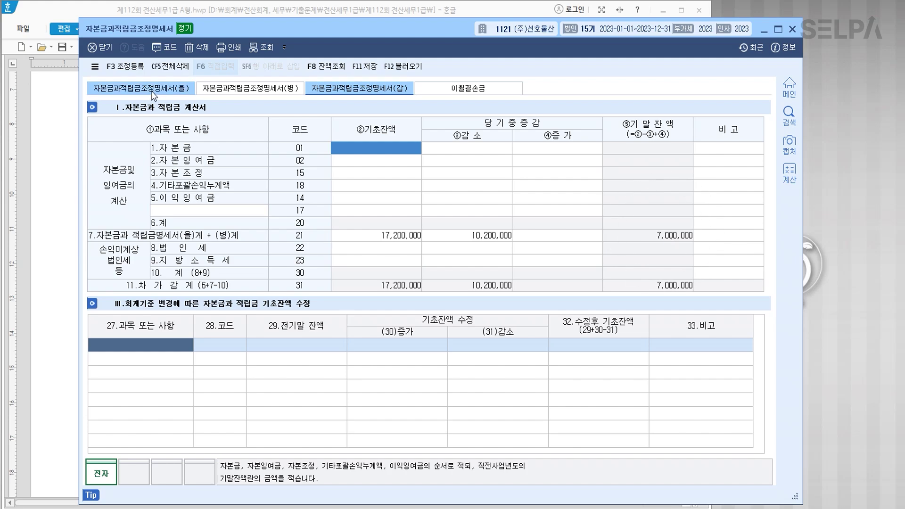
pyautogui.click(151, 91)
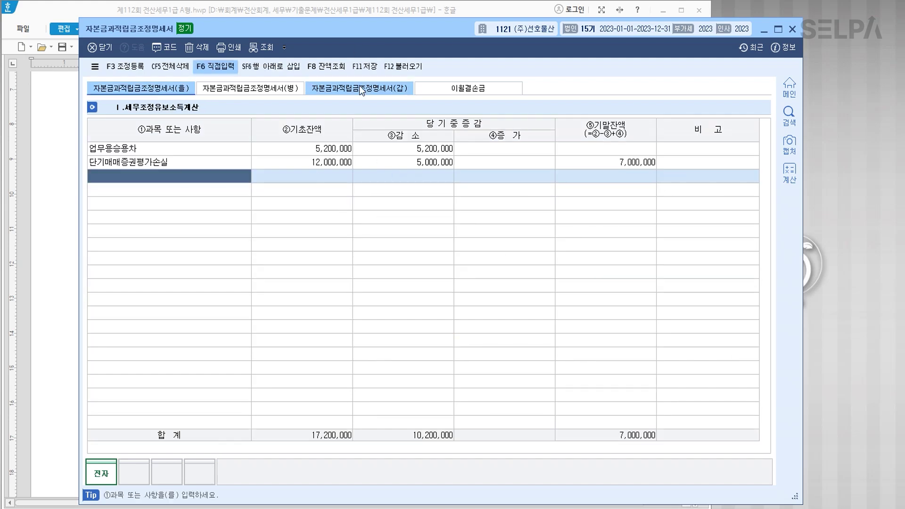
pyautogui.click(368, 92)
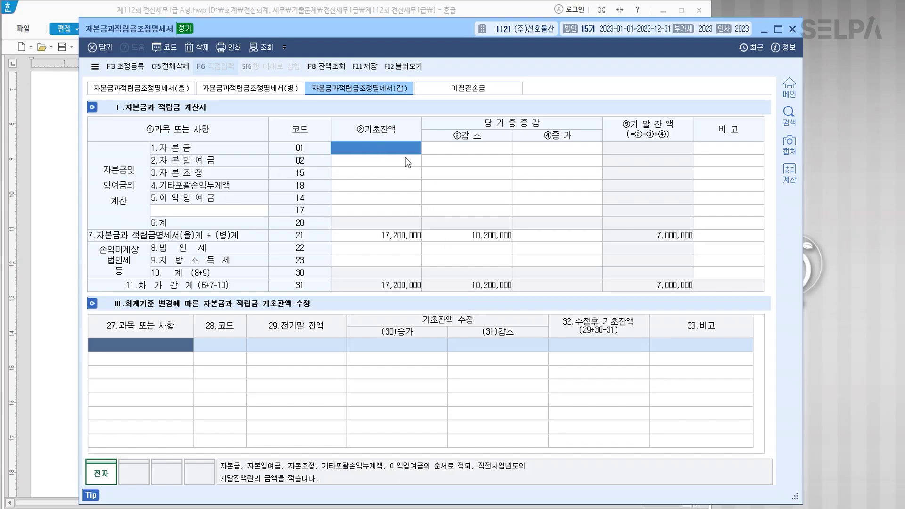
pyautogui.moveTo(408, 30); pyautogui.dragTo(583, 53)
# Check the prior-year figures and enter 200,000,000 as the 자본금 opening balance.
pyautogui.click(193, 313)
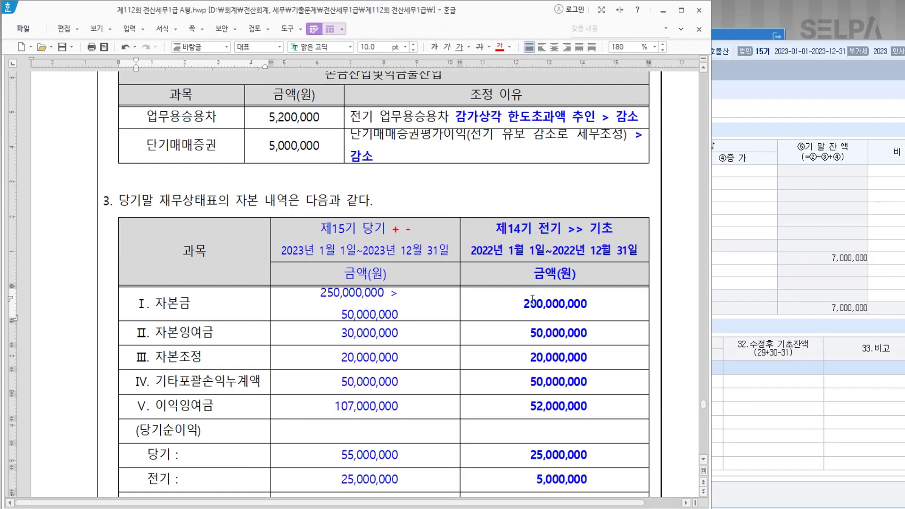
pyautogui.scroll(-1, 533, 306)
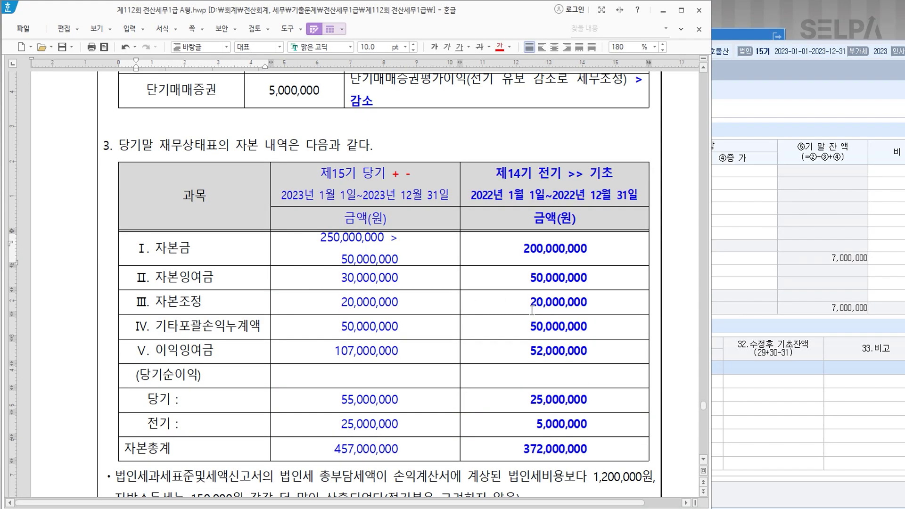
pyautogui.click(738, 212)
pyautogui.click(554, 172)
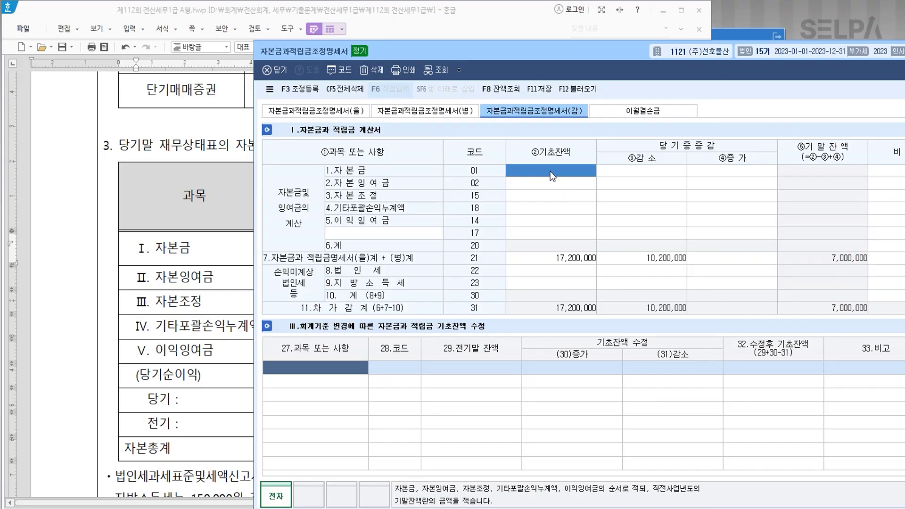
pyautogui.write('200000000')
pyautogui.press('Return')
# Enter the remaining opening balances: 50,000,000, 20,000,000, 50,000,000 and 52,000,000.
pyautogui.press('Down')
pyautogui.press('Left')
pyautogui.write('50000')
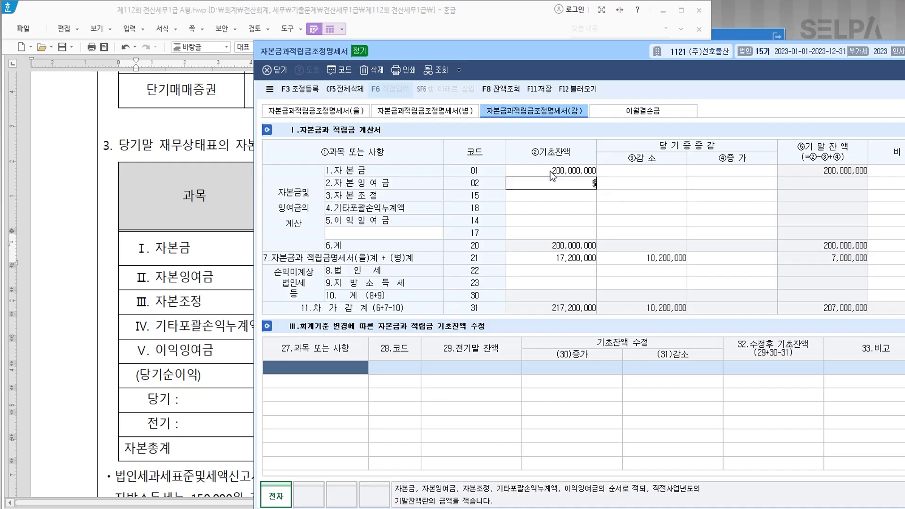
pyautogui.press('Down')
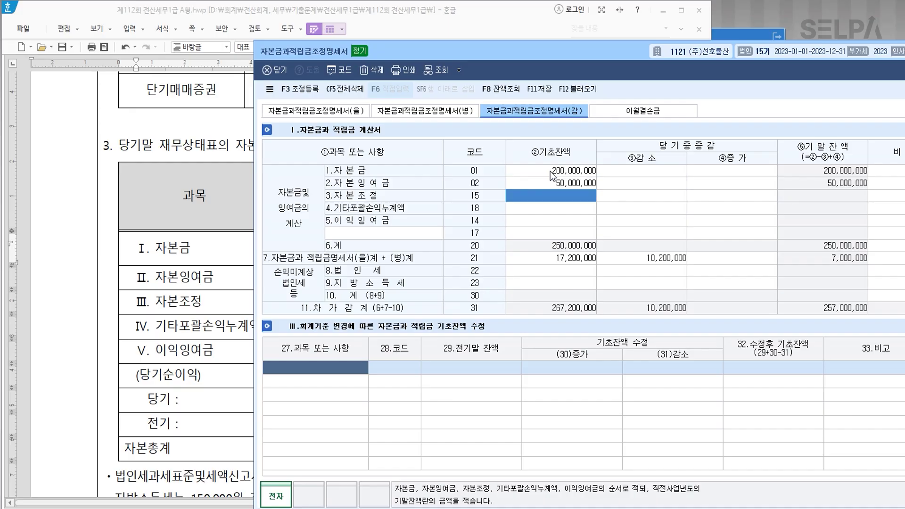
pyautogui.write('000')
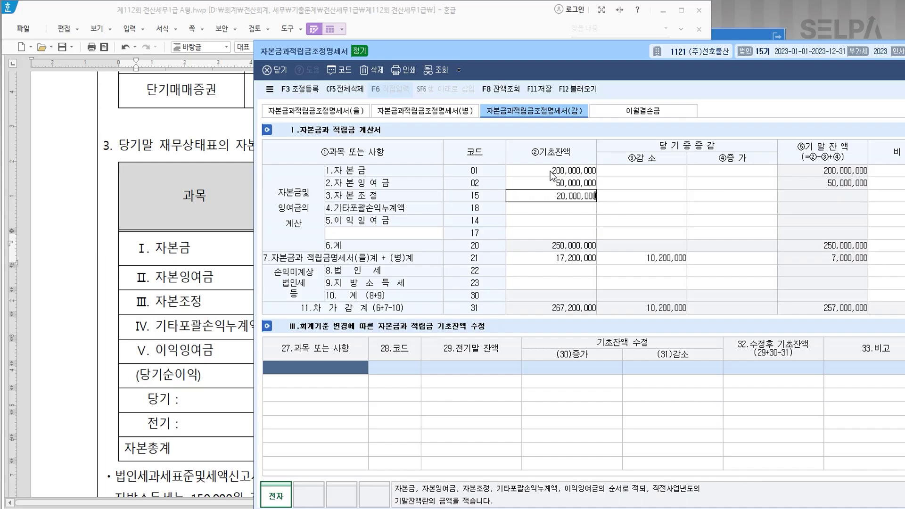
pyautogui.press('Return')
pyautogui.write('50000000')
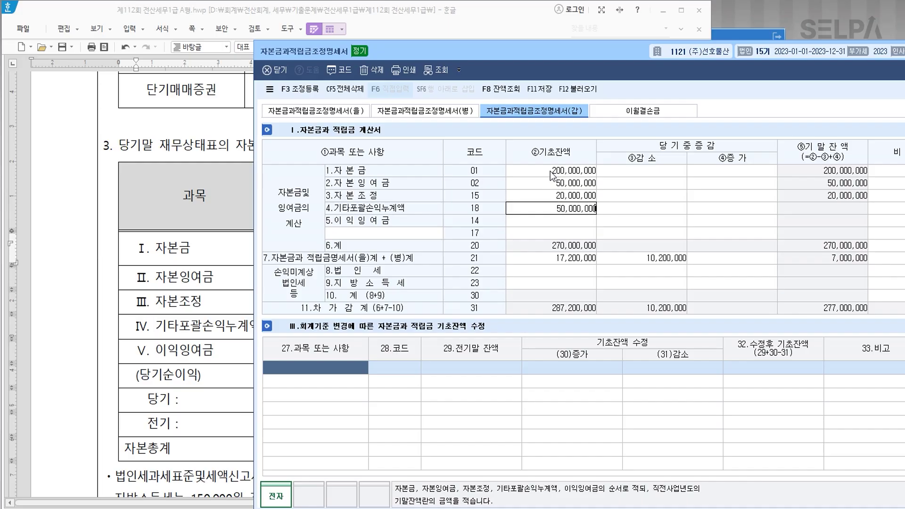
pyautogui.press('Return')
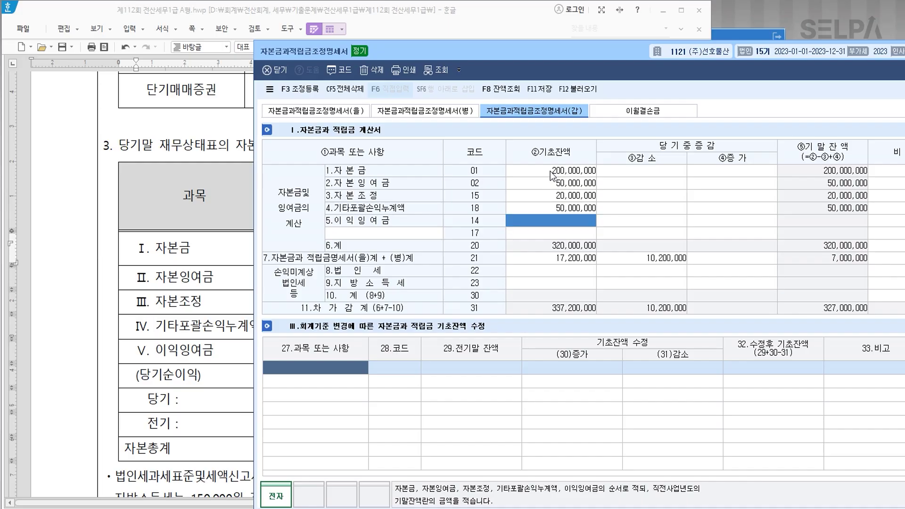
pyautogui.write('52000000')
pyautogui.press('Return')
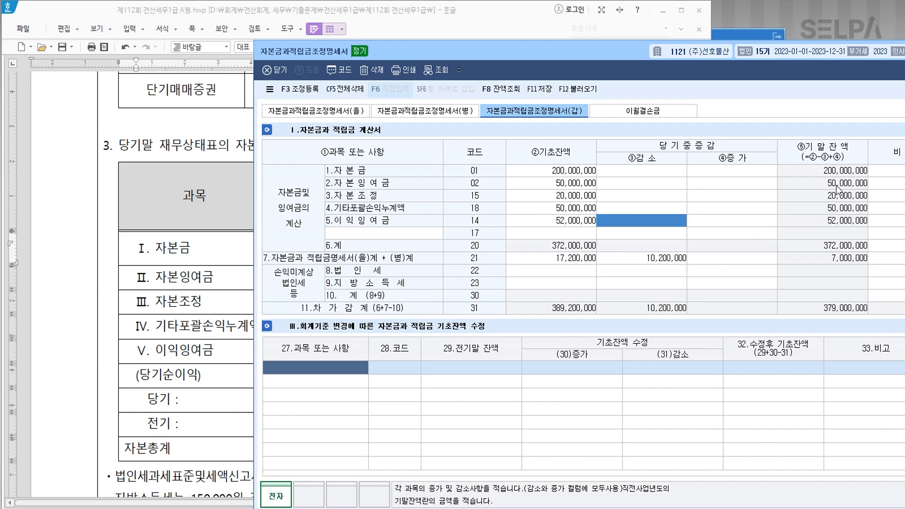
# Compare against the problem's 250,000,000 capital and record a 50,000,000 자본금 increase.
pyautogui.click(244, 263)
pyautogui.click(357, 243)
pyautogui.click(340, 238)
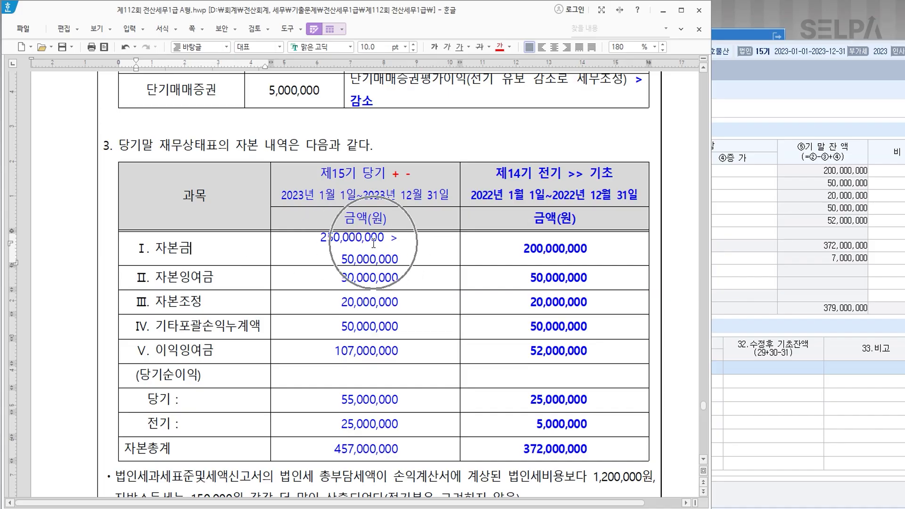
pyautogui.moveTo(317, 240); pyautogui.dragTo(385, 240)
pyautogui.click(763, 236)
pyautogui.click(571, 176)
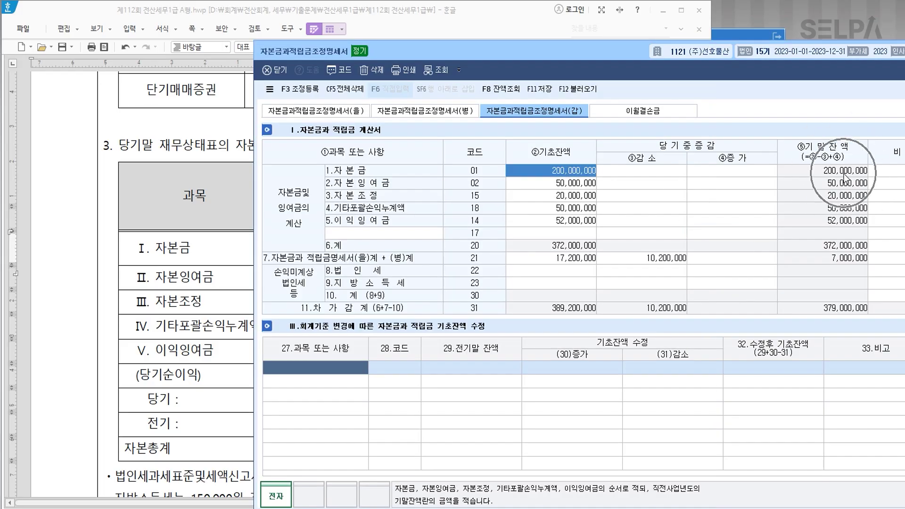
pyautogui.click(755, 174)
pyautogui.write('50000000')
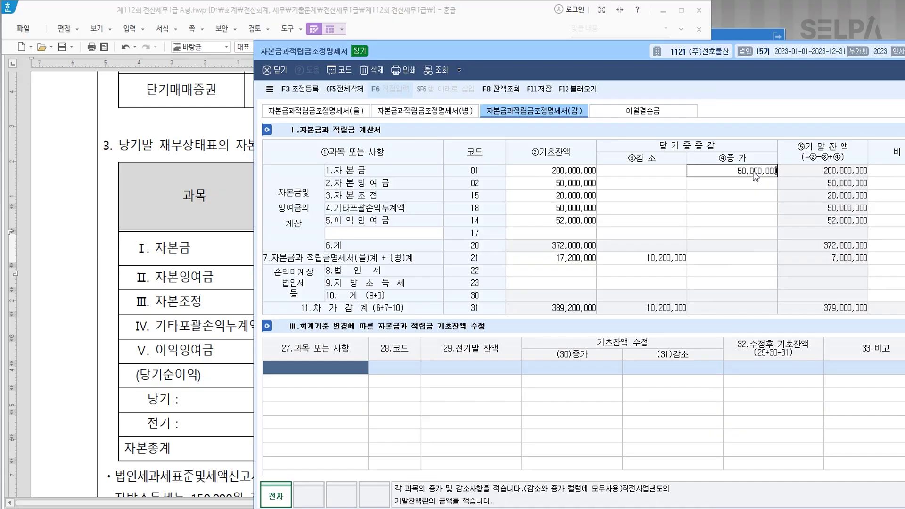
pyautogui.press('Return')
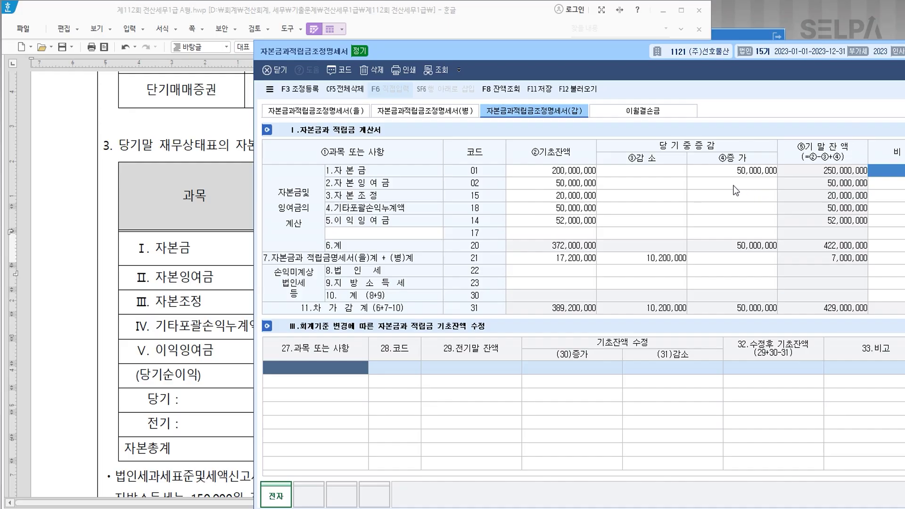
# Record a 20,000,000 자본잉여금 decrease and a 55,000,000 이익잉여금 increase.
pyautogui.click(675, 183)
pyautogui.write('20000000')
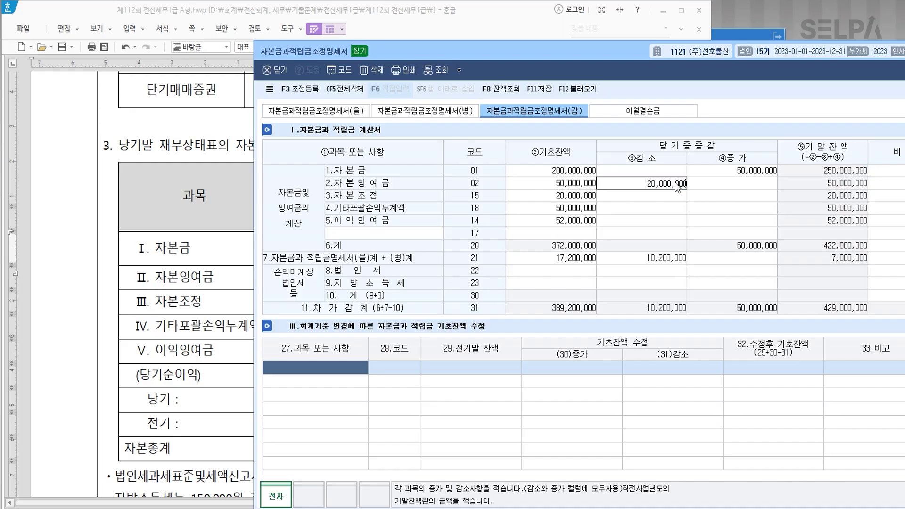
pyautogui.press('Return')
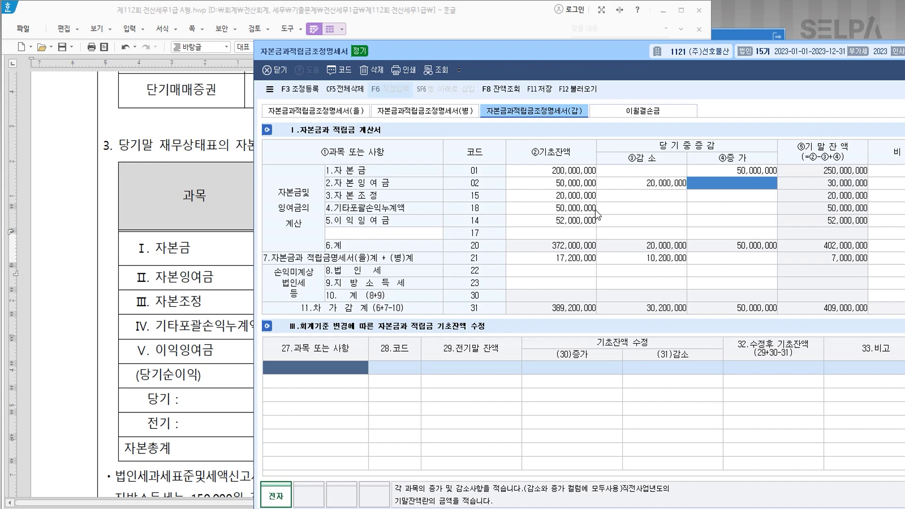
pyautogui.click(714, 225)
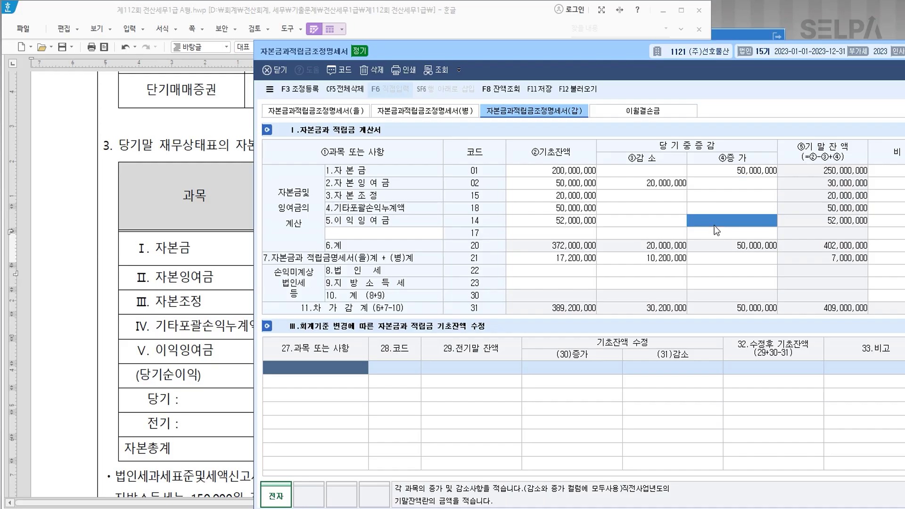
pyautogui.write('58')
pyautogui.write('000000')
pyautogui.press('Return')
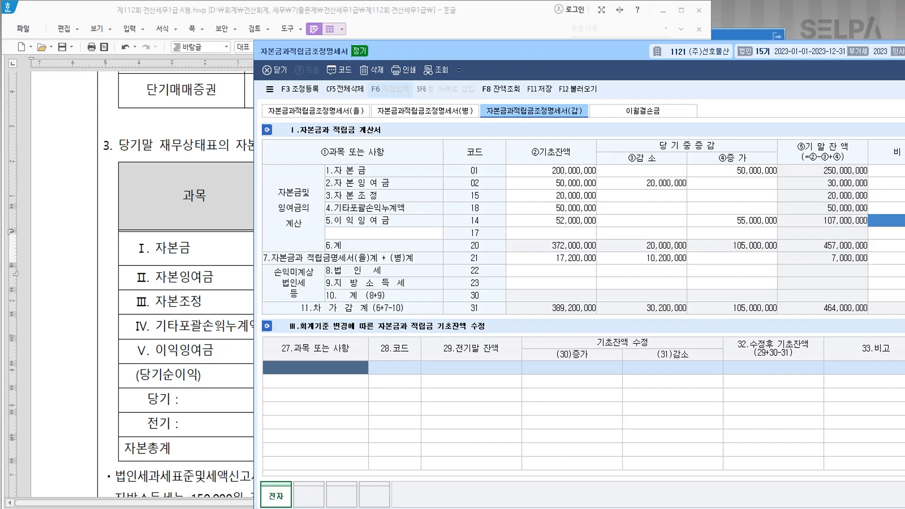
# Color the unrecorded corporate and local tax amounts red in the Hangul problem document.
pyautogui.click(218, 326)
pyautogui.scroll(-3, 393, 337)
pyautogui.scroll(-1, 399, 338)
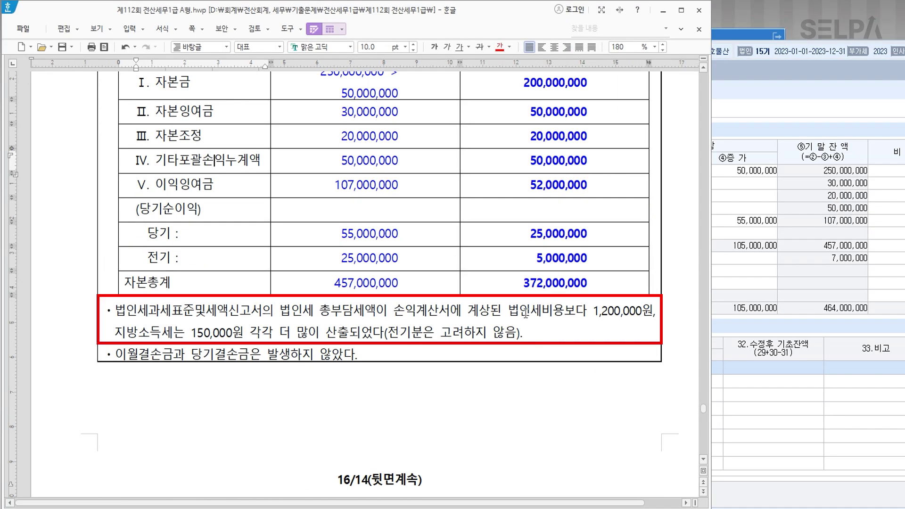
pyautogui.moveTo(591, 311); pyautogui.dragTo(350, 336)
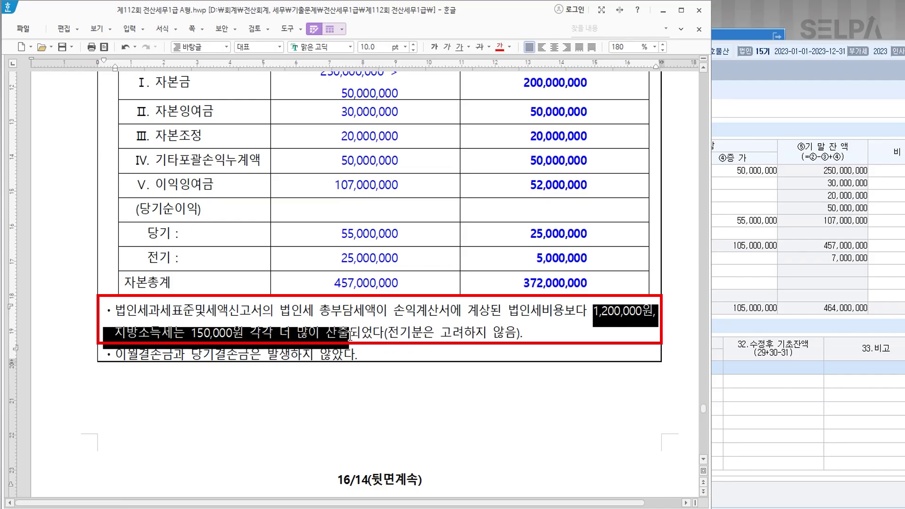
pyautogui.click(500, 48)
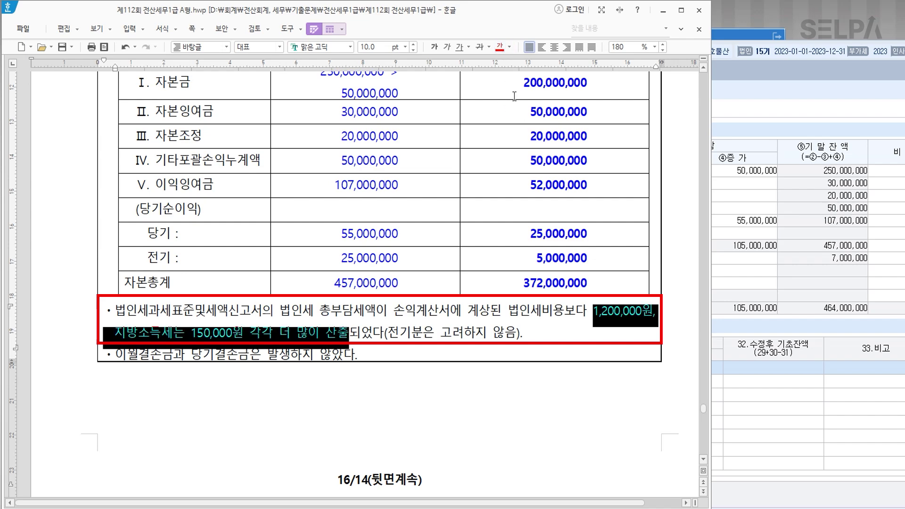
# Enter 법인세 1,200,000 and 지방소득세 150,000 as increases, then save the statement.
pyautogui.click(756, 260)
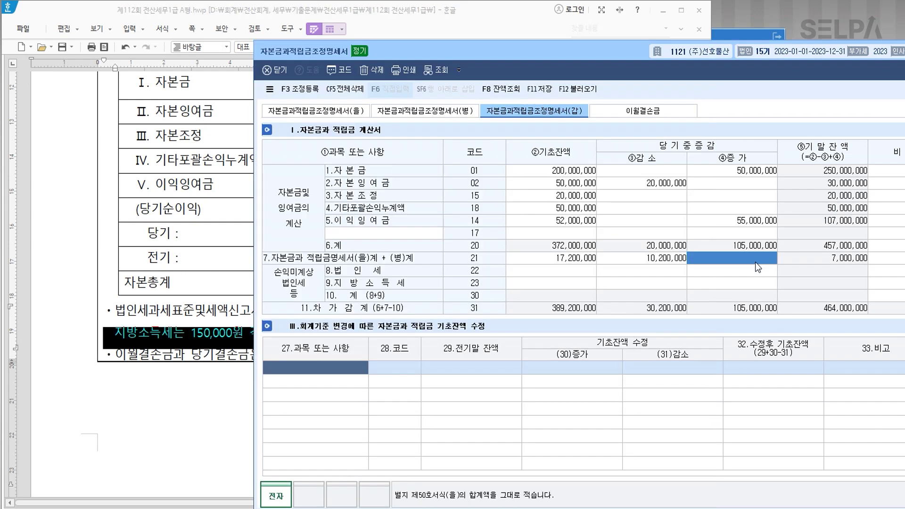
pyautogui.click(728, 271)
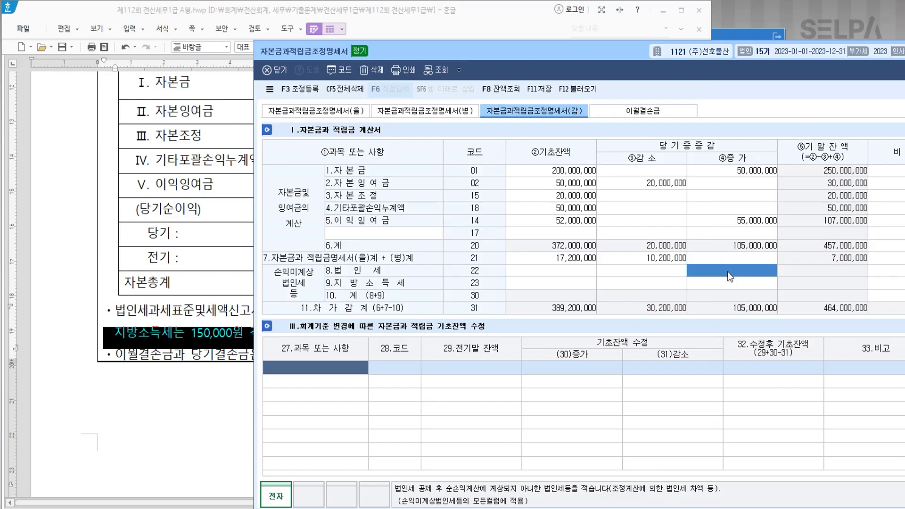
pyautogui.write('1200000')
pyautogui.press('Return')
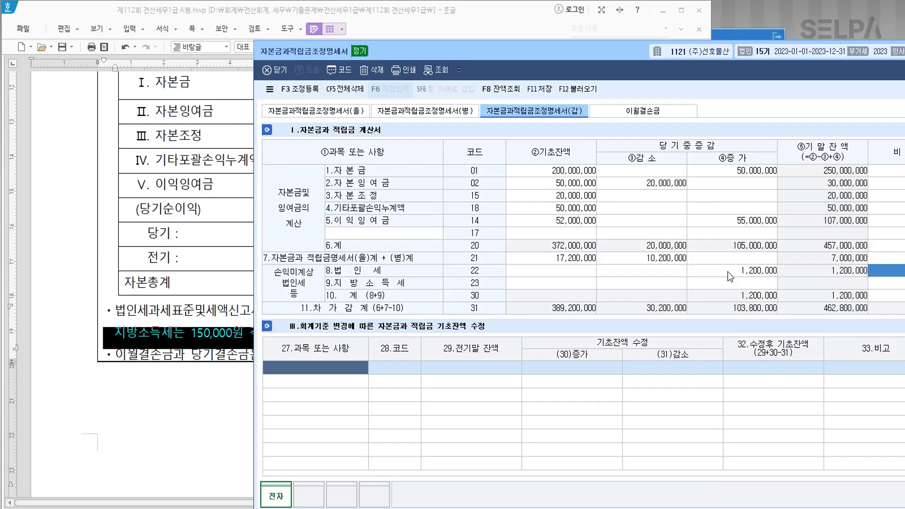
pyautogui.press('Return')
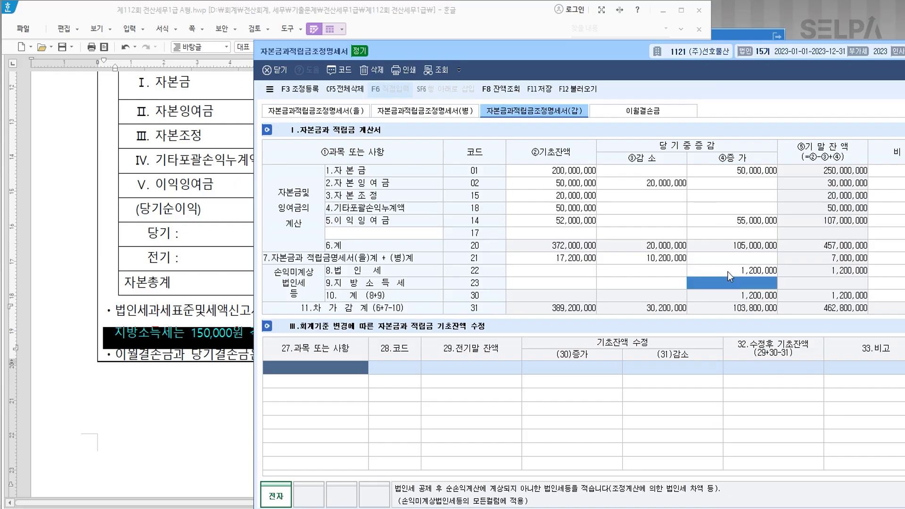
pyautogui.write('1500000')
pyautogui.press('Return')
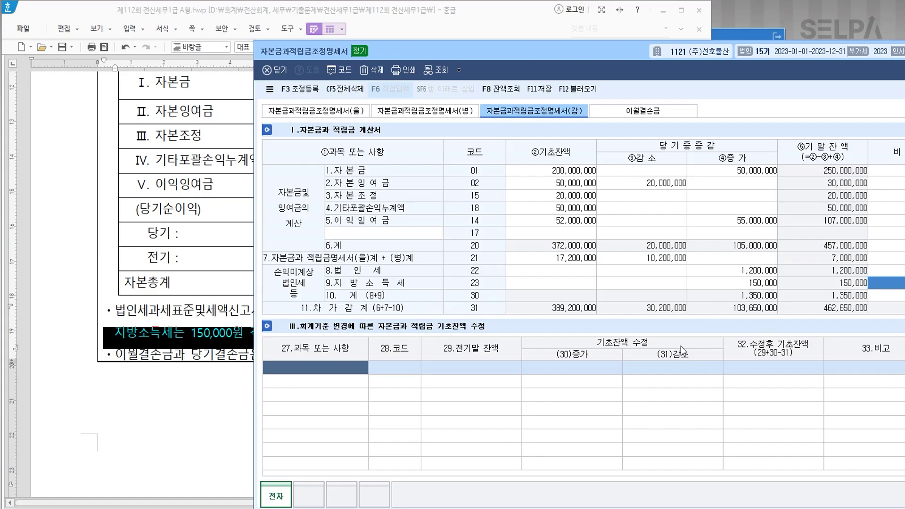
pyautogui.click(542, 89)
# Recheck statement (을), then return to statement (갑).
pyautogui.click(344, 113)
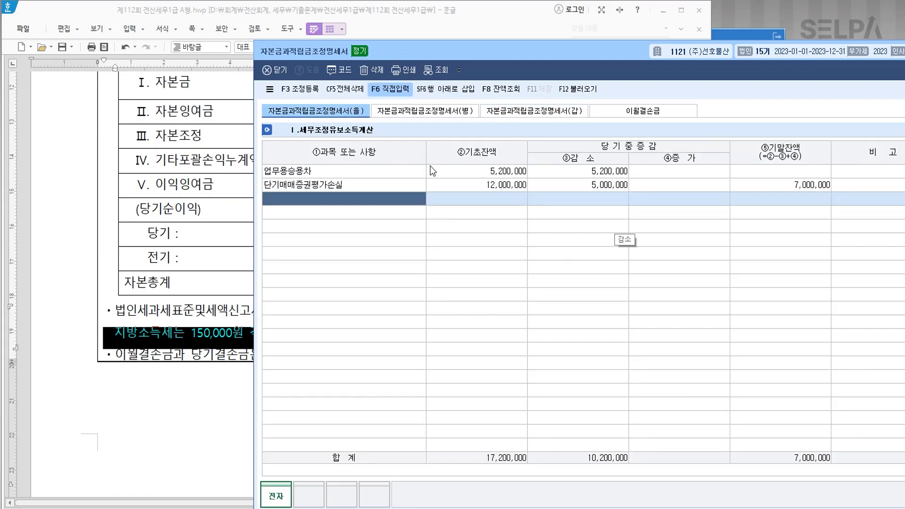
pyautogui.click(548, 113)
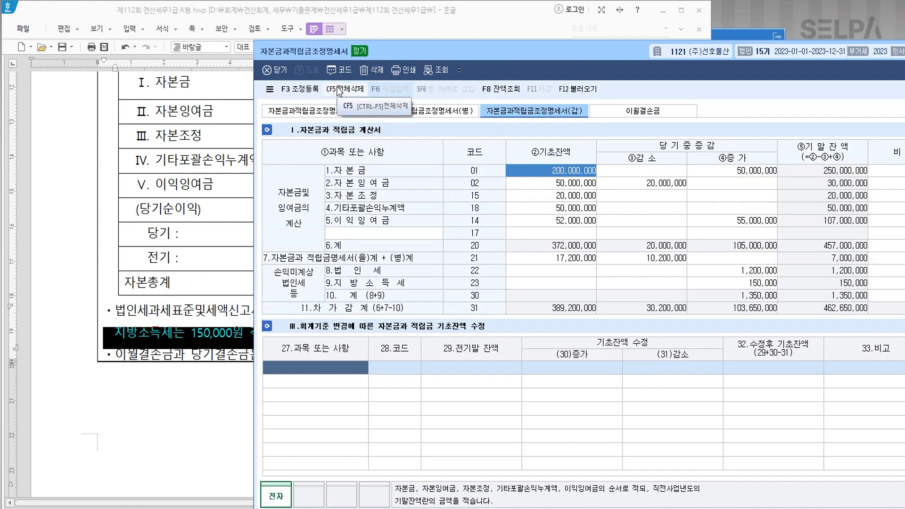